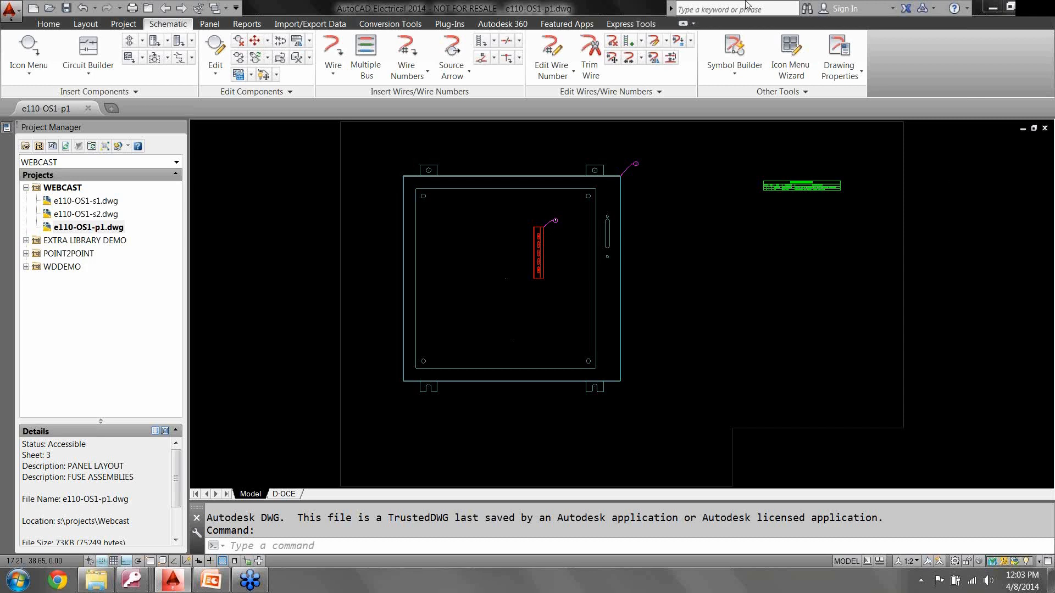
Step: Open the item numbering setup from the WEBCAST project's component properties
click(75, 189)
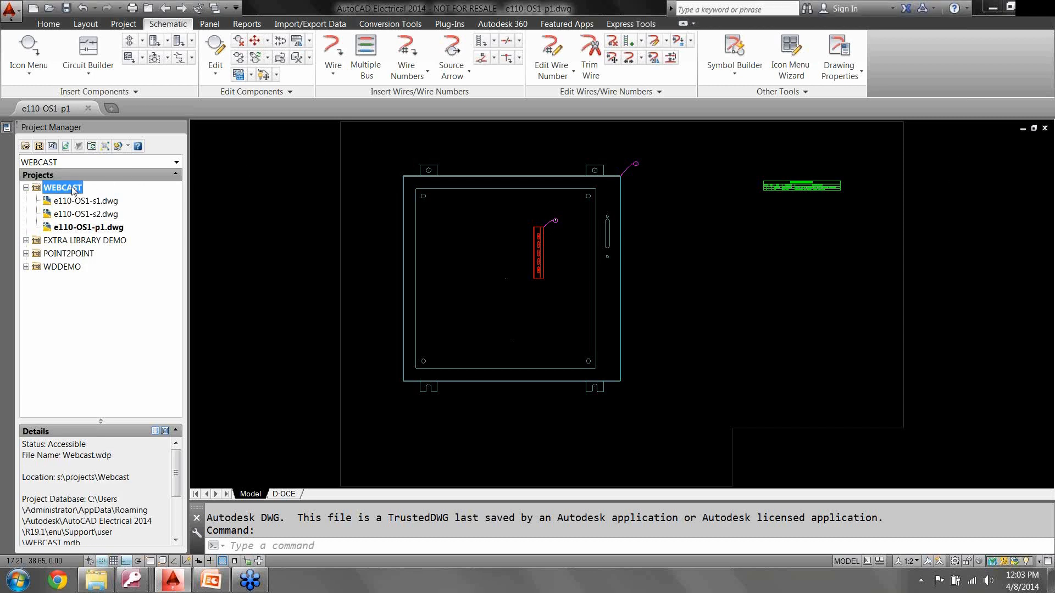
right_click(74, 190)
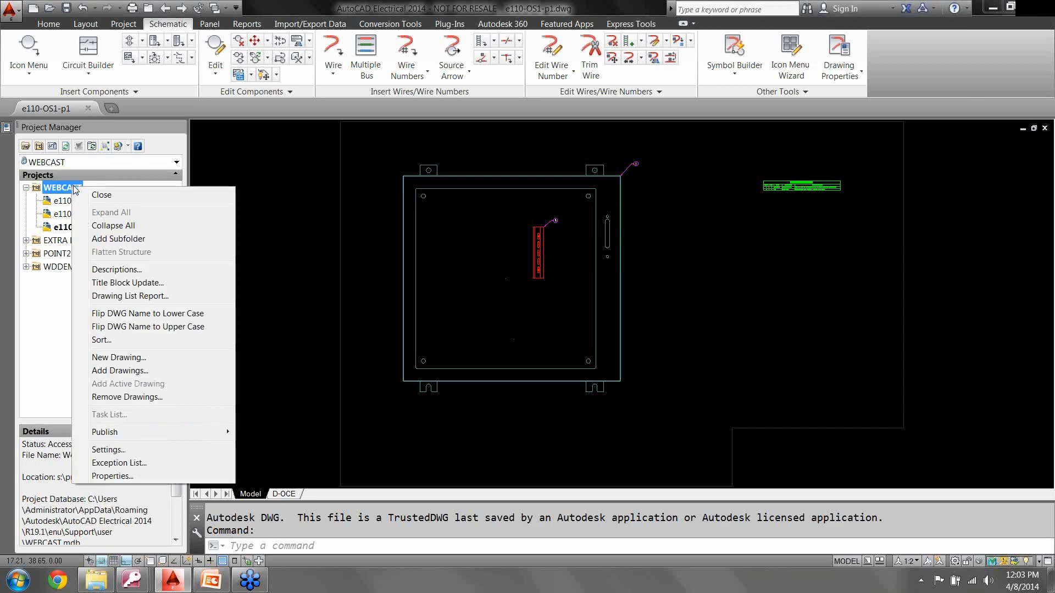
click(112, 476)
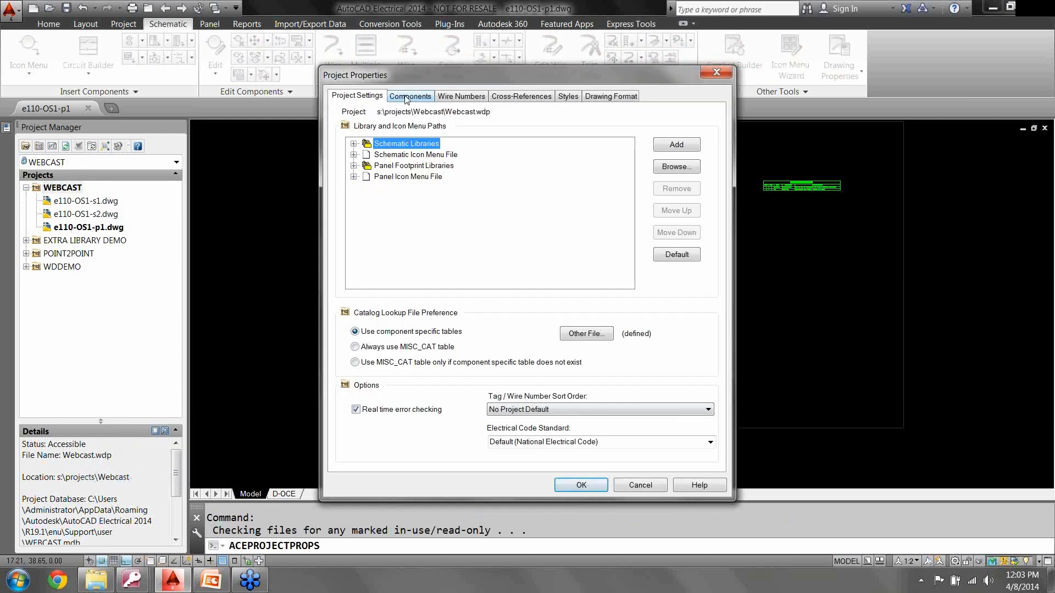
click(407, 97)
mouse_move(342, 395)
mouse_down()
mouse_move(478, 430)
mouse_move(360, 351)
mouse_move(436, 424)
mouse_up()
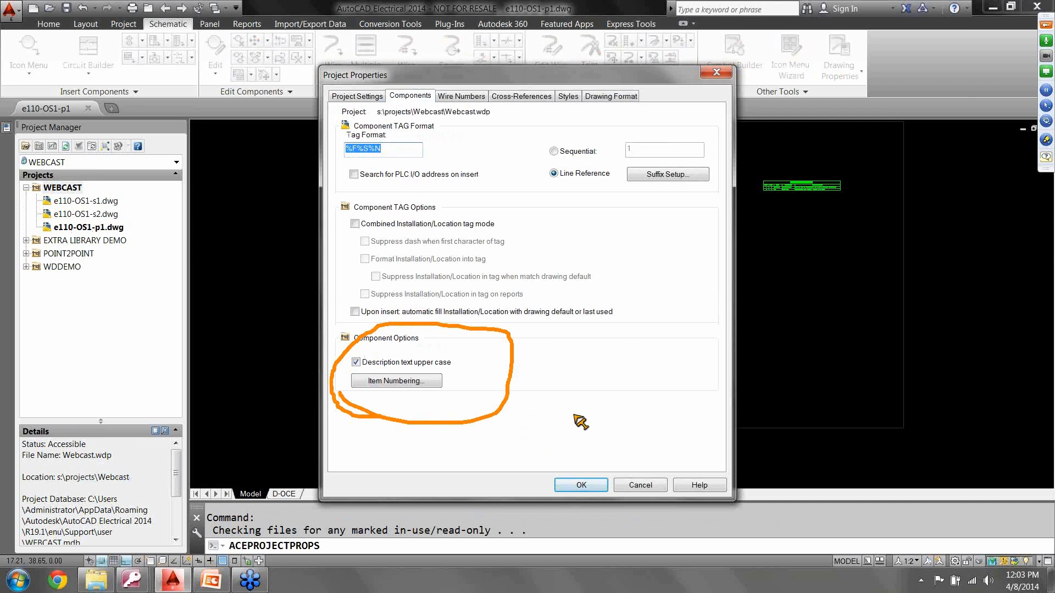
click(383, 381)
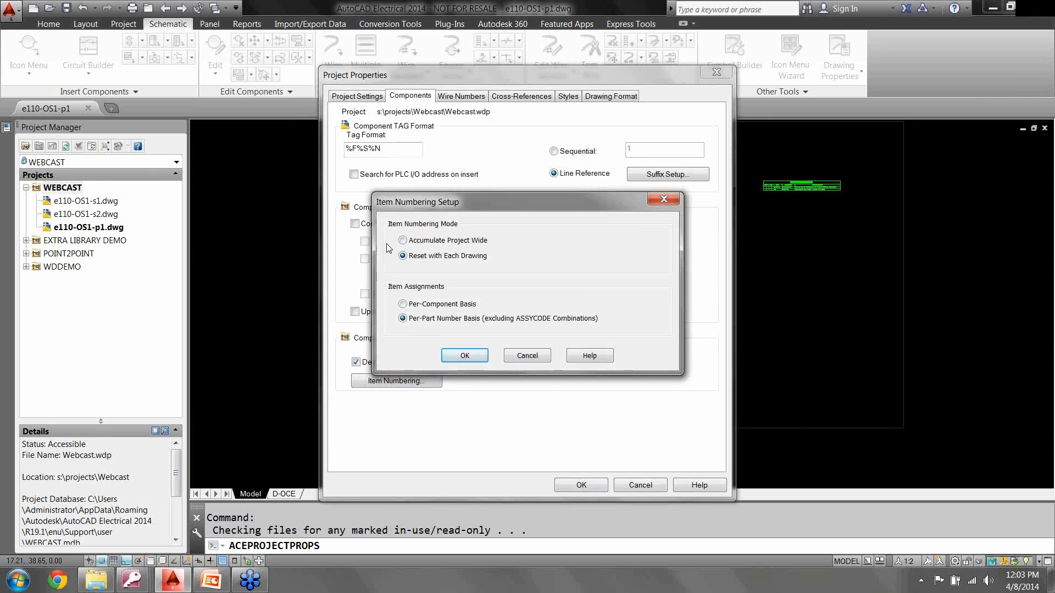
Step: Examine the item numbering mode and item assignment options, leave them as they are and close the project properties
mouse_move(380, 215)
mouse_down()
mouse_move(438, 215)
mouse_move(519, 270)
mouse_move(404, 278)
mouse_move(379, 217)
mouse_move(395, 207)
mouse_up()
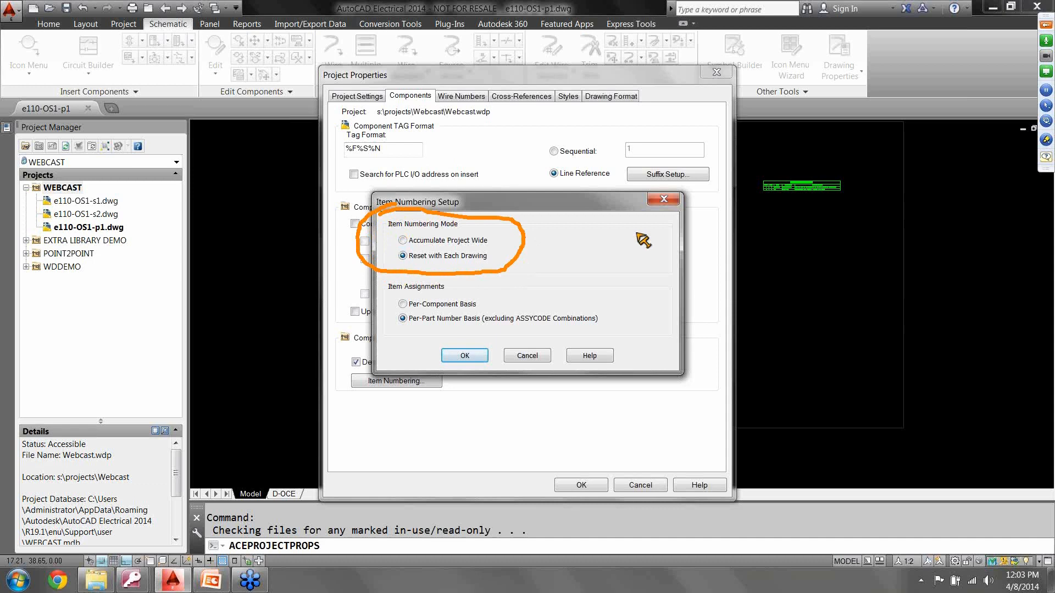
drag(493, 240, 573, 235)
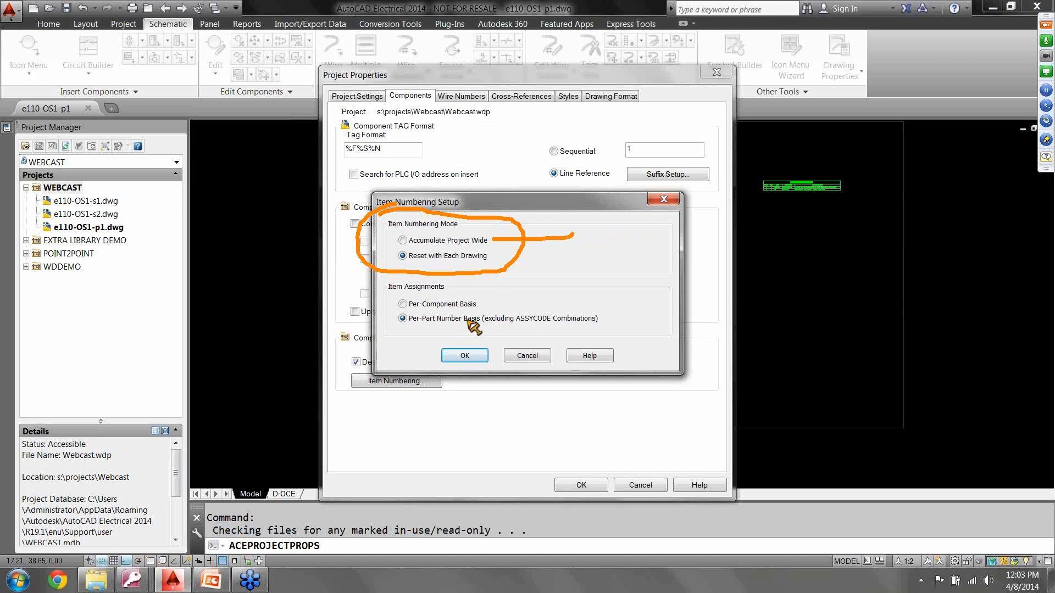
key(Escape)
mouse_move(451, 274)
mouse_down()
mouse_move(367, 292)
mouse_move(387, 335)
mouse_move(517, 344)
mouse_move(636, 316)
mouse_move(451, 274)
mouse_up()
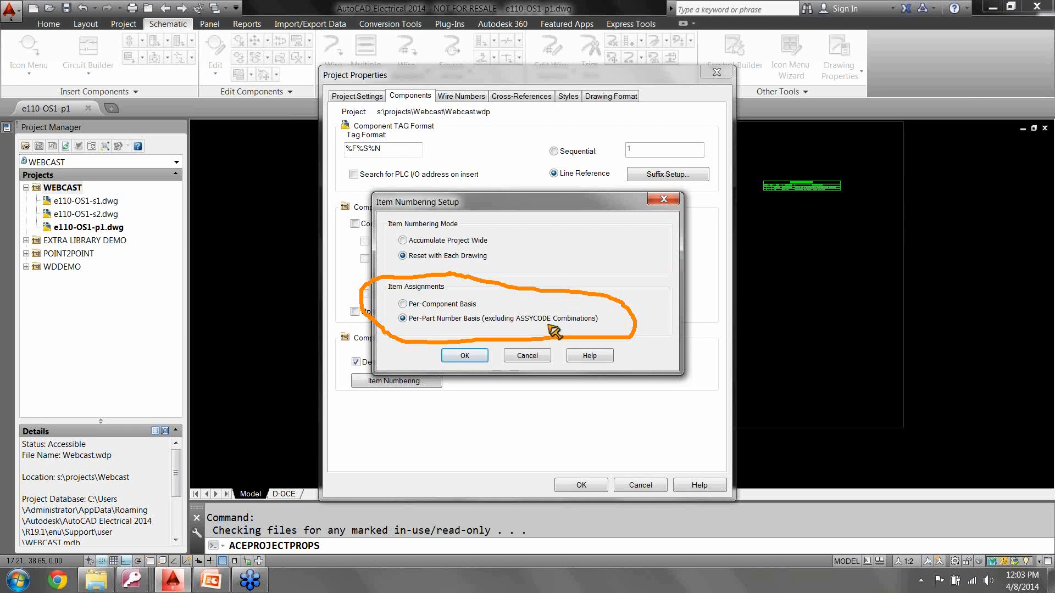
drag(510, 330, 549, 326)
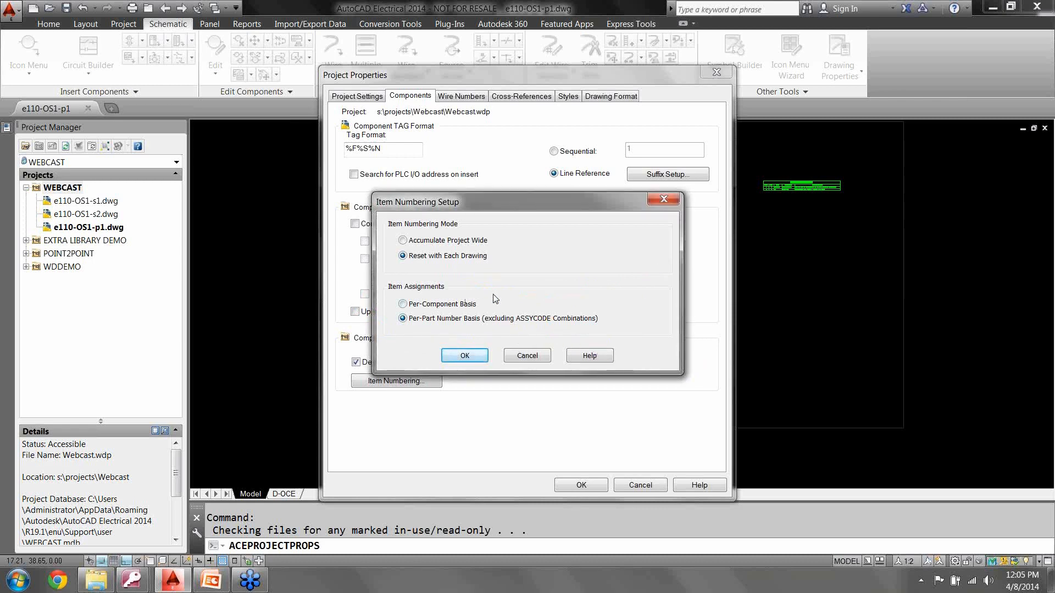
click(526, 355)
click(582, 485)
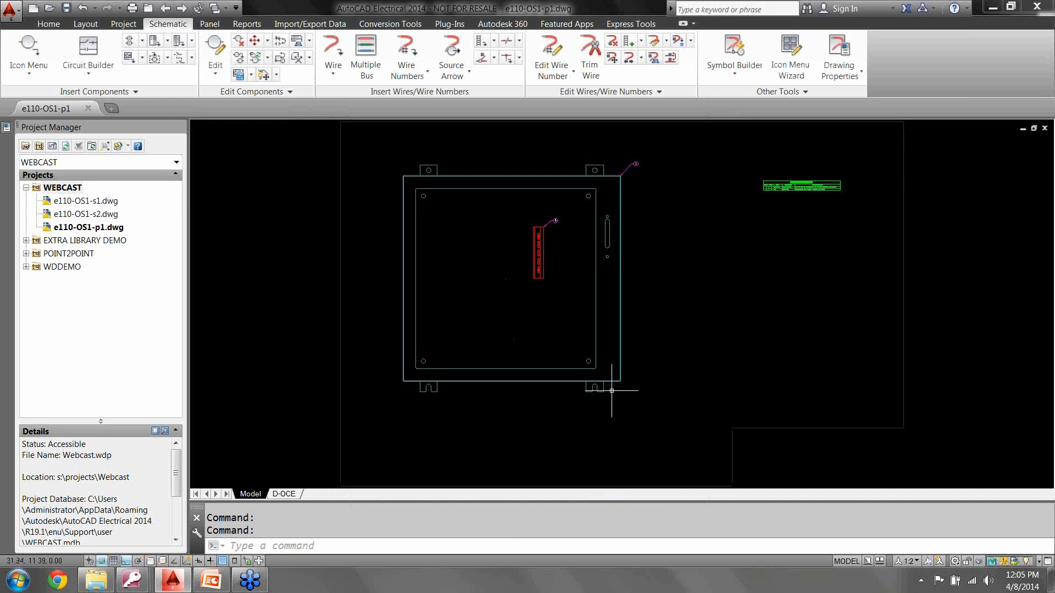
scroll(438, 203, up, 4)
scroll(457, 274, up, 2)
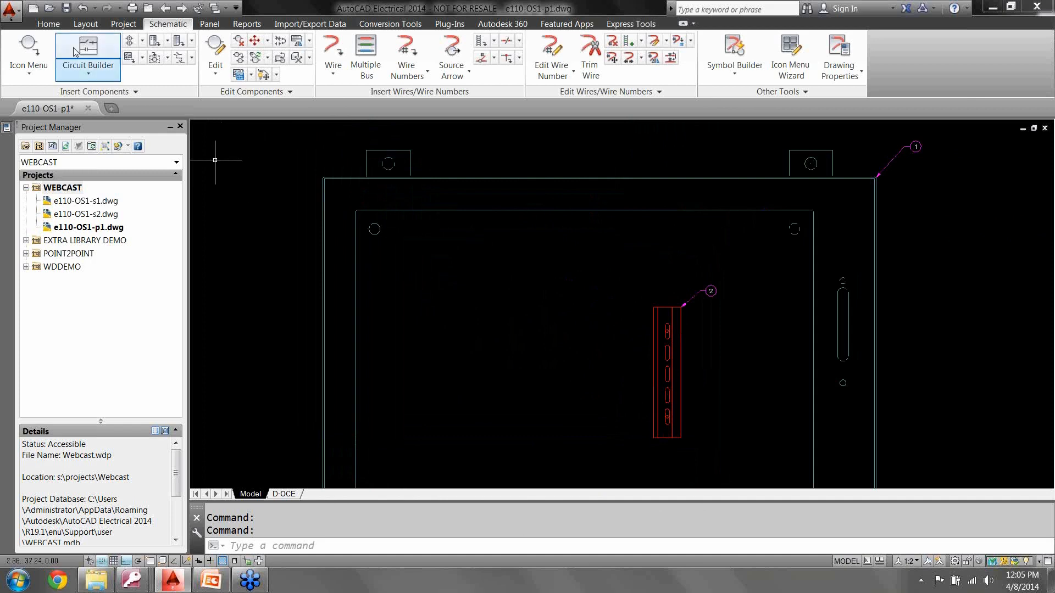
click(28, 50)
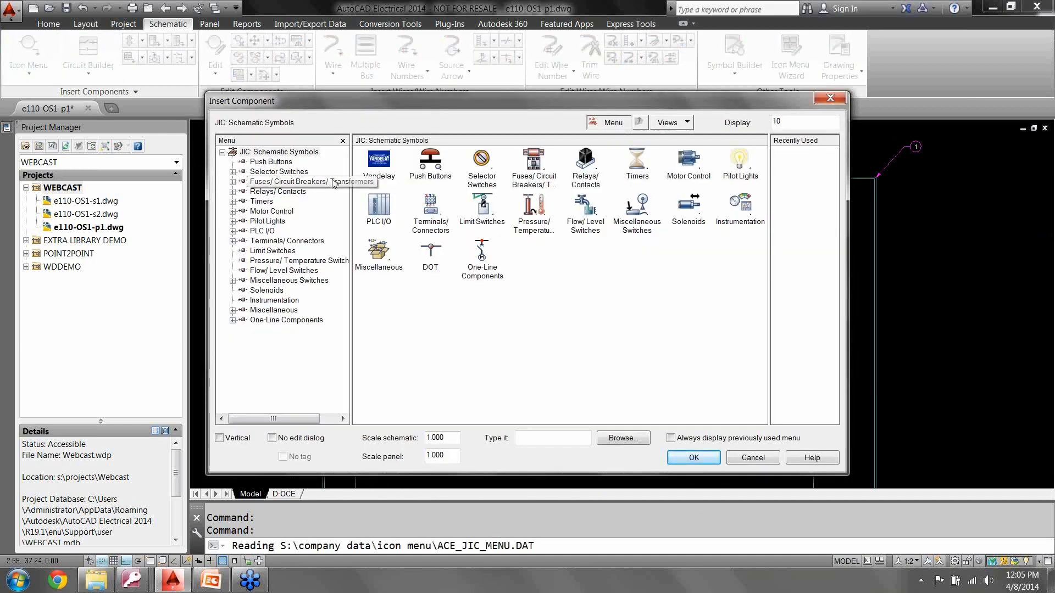
click(752, 457)
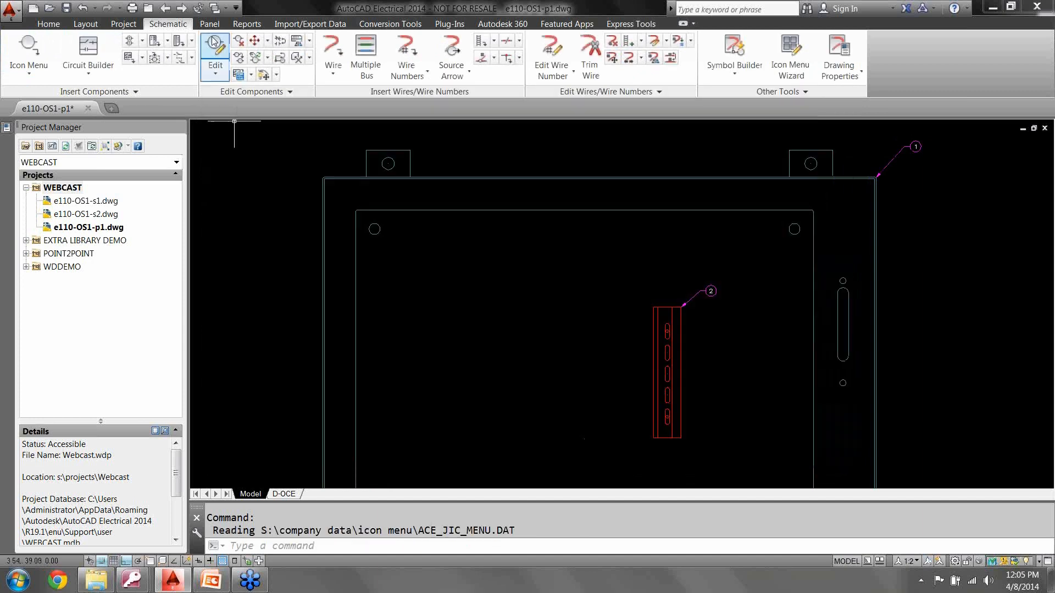
Step: Start inserting a Fuse (Tag) panel footprint and open the catalog lookup for its part assignment
key(Return)
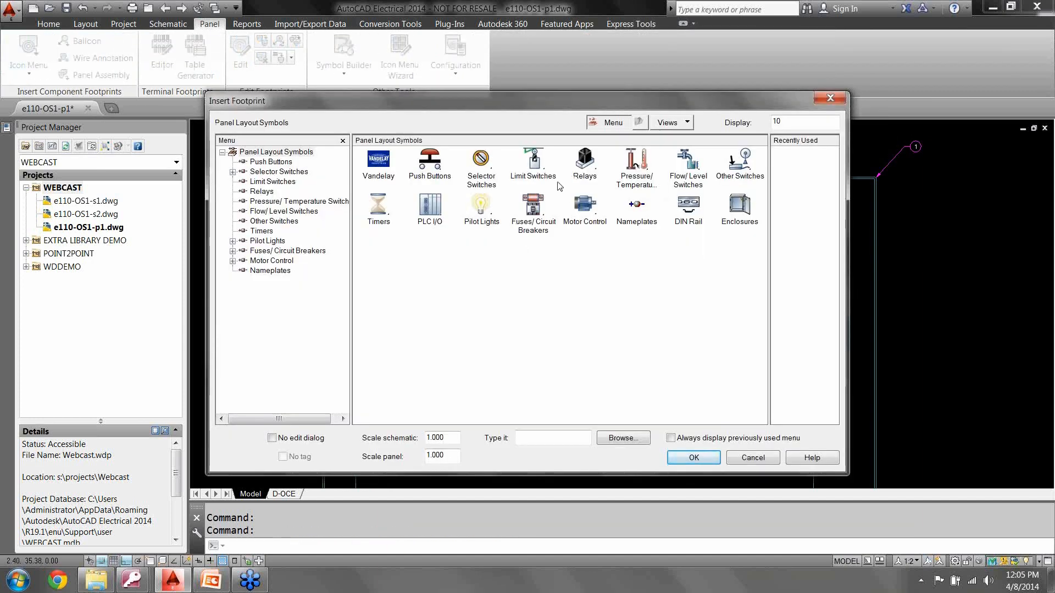
click(540, 214)
click(431, 160)
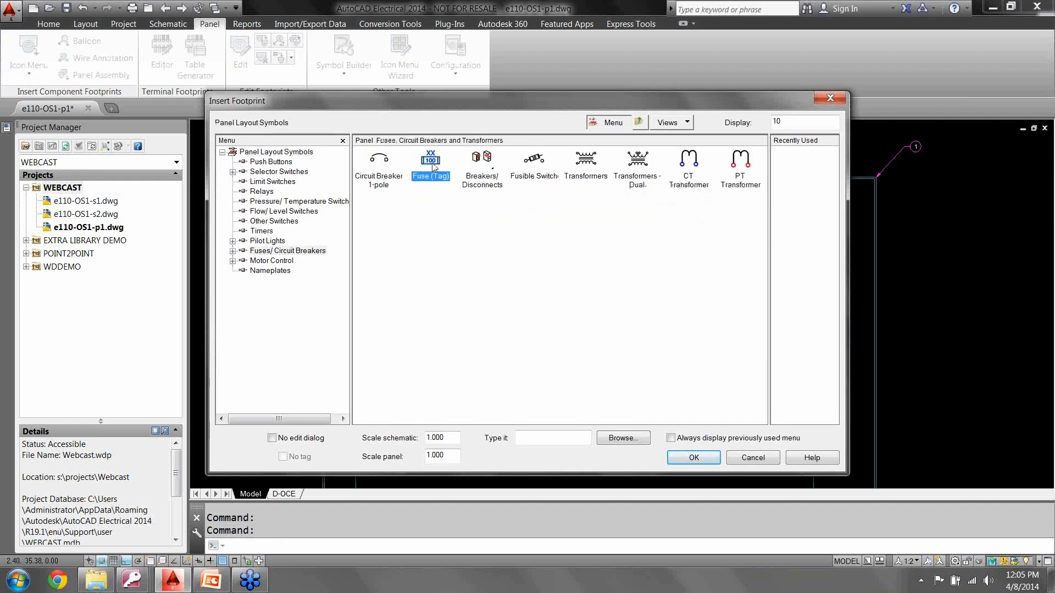
click(404, 253)
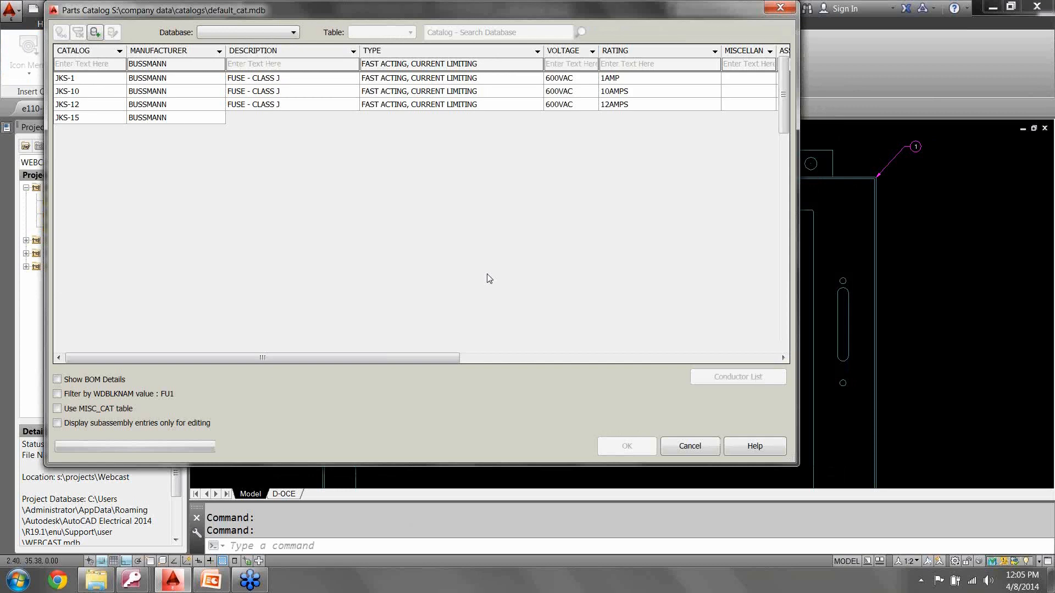
Step: Clear the parts catalog filters, filter catalog numbers by r2 and assign the BUSSMANN fuse block R25030-1CR
click(78, 33)
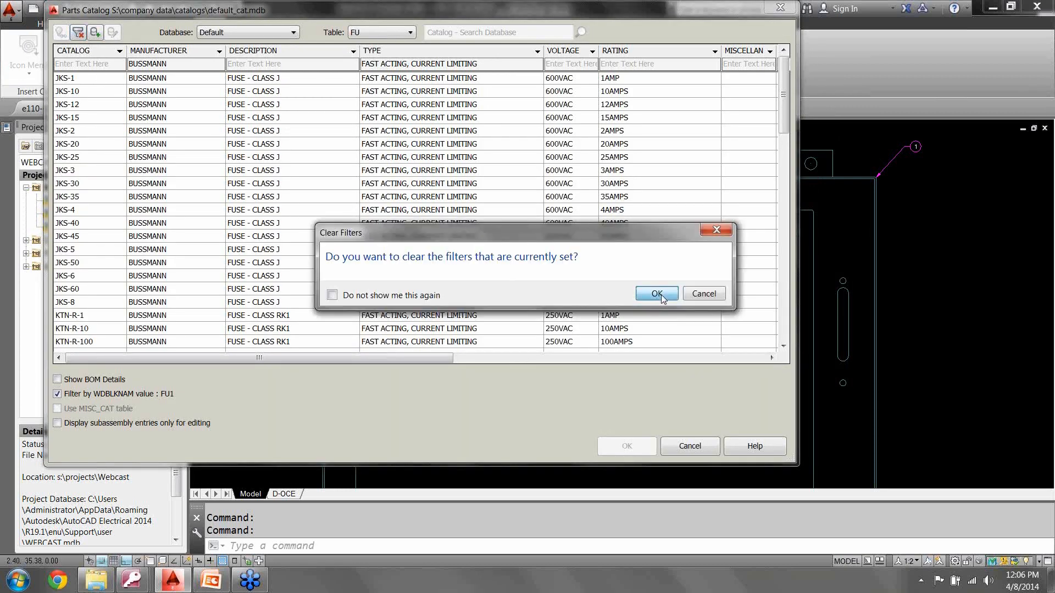
click(659, 294)
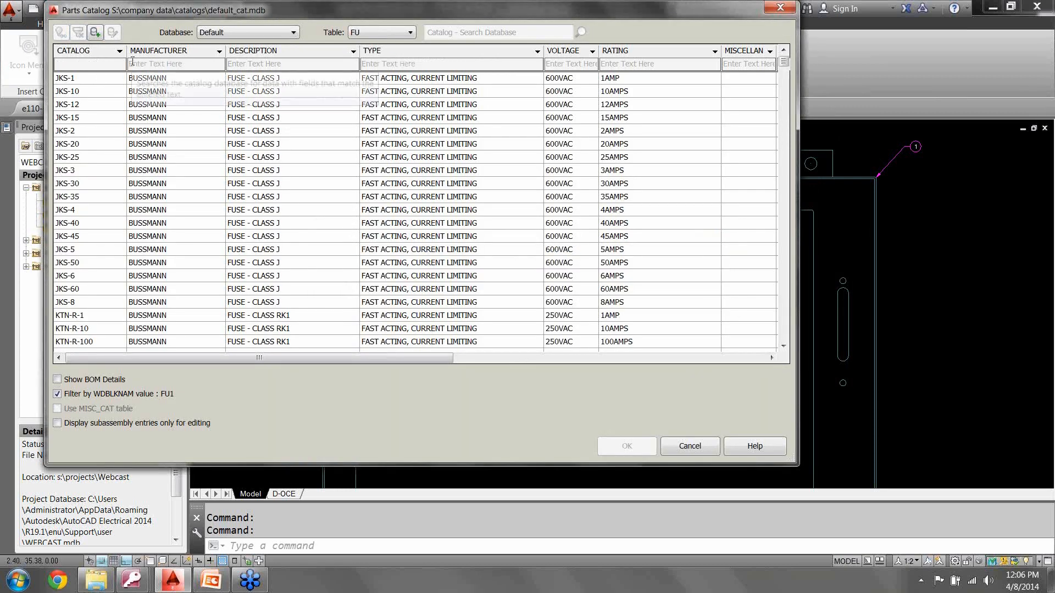
text(r2)
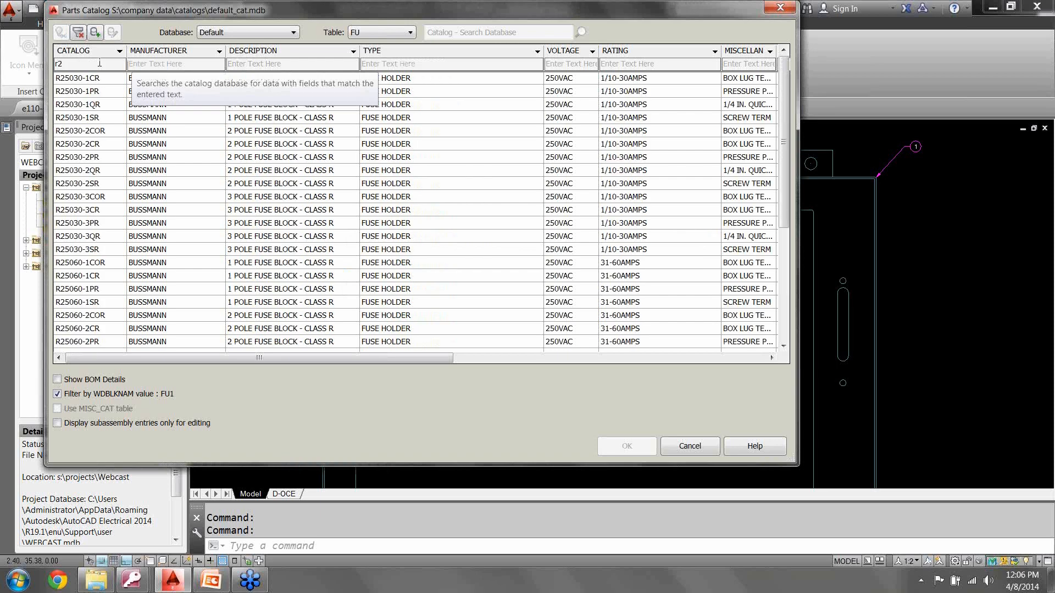
click(93, 80)
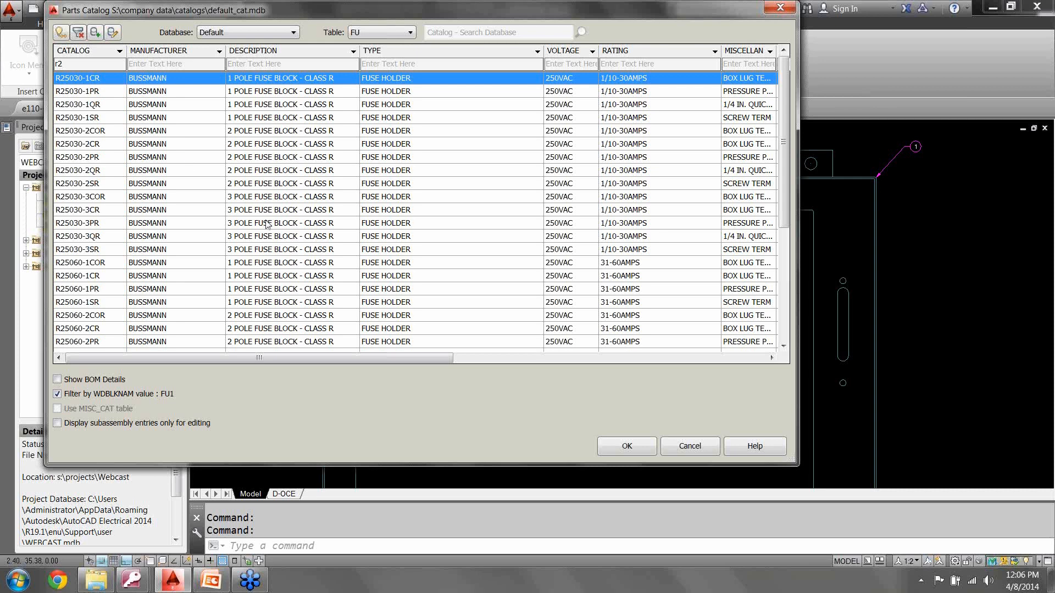
click(627, 446)
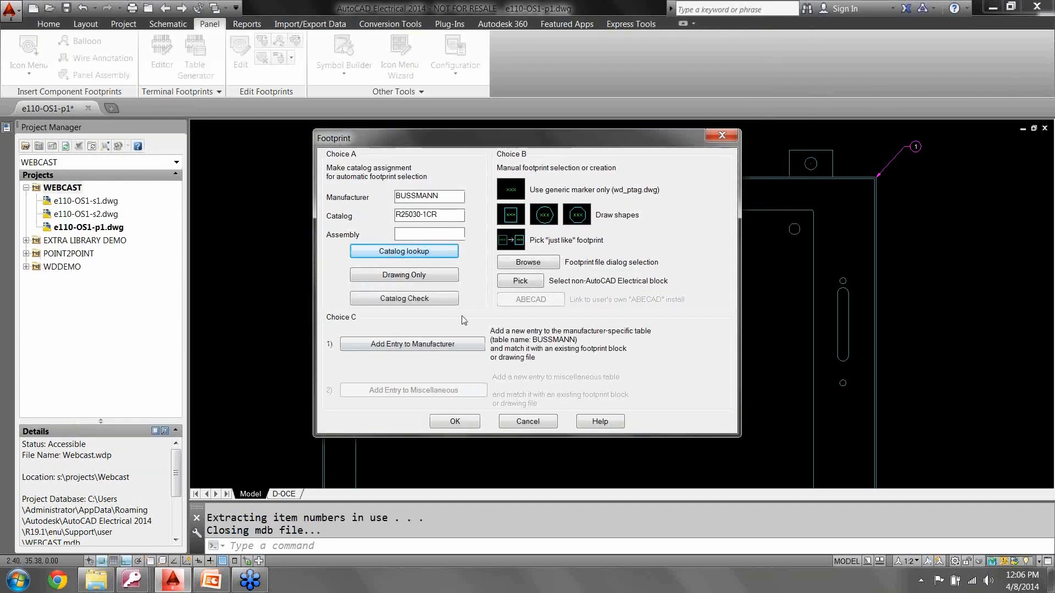
Step: Place the fuse block footprint horizontally in the upper-left area of the enclosure's back panel
click(455, 424)
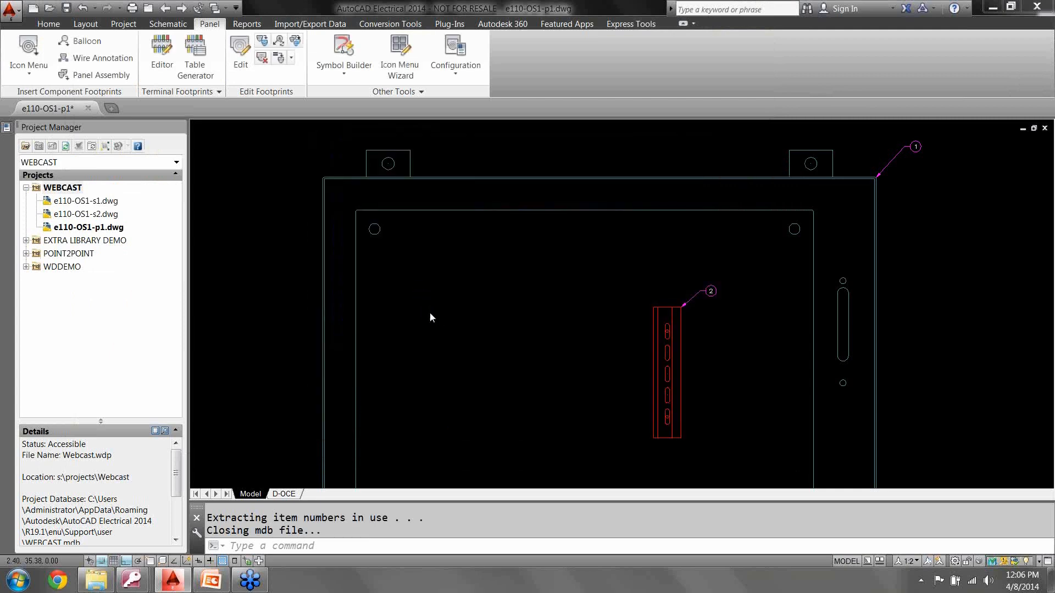
scroll(435, 297, up, 2)
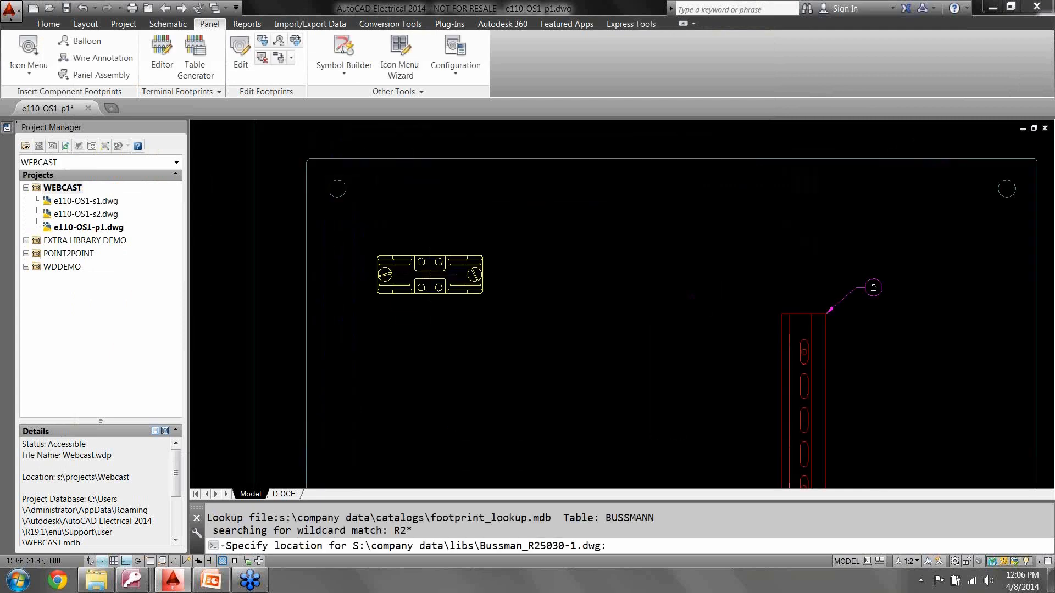
click(422, 267)
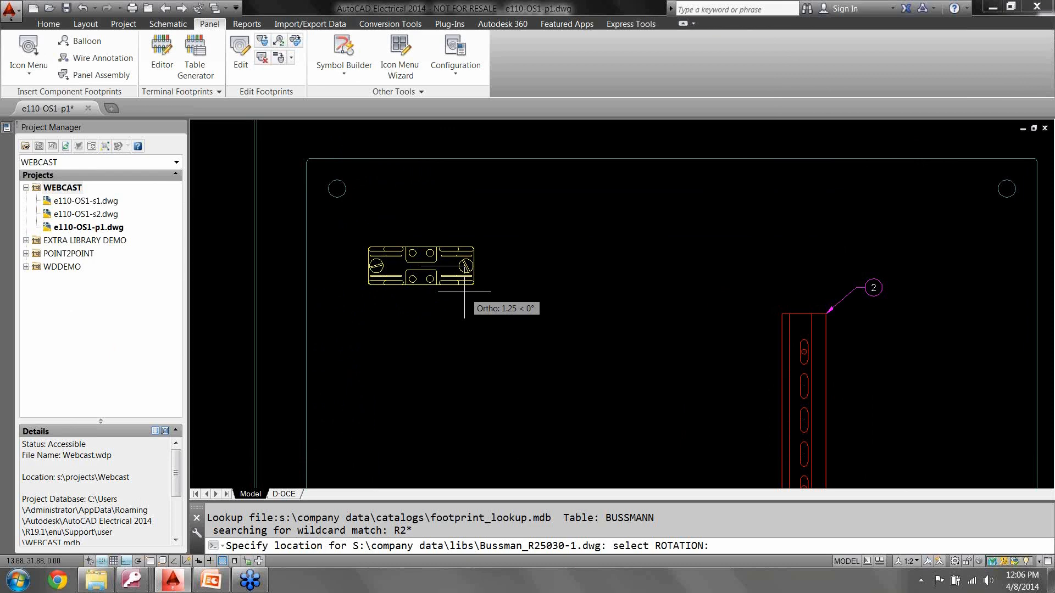
click(465, 292)
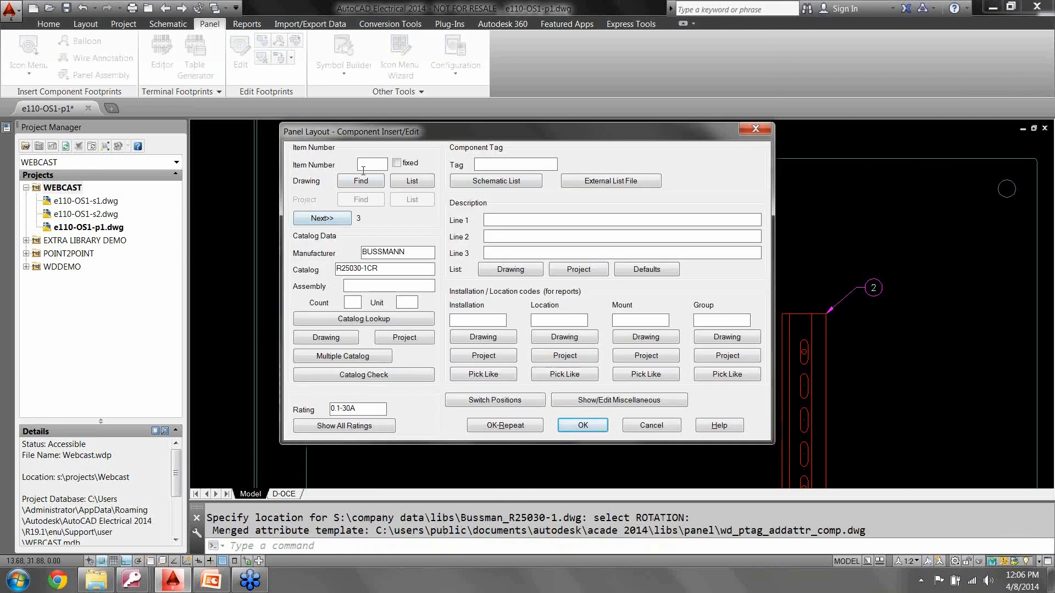
Step: Assign item number 7 to the fuse block footprint and accept its component data
text(7)
click(402, 273)
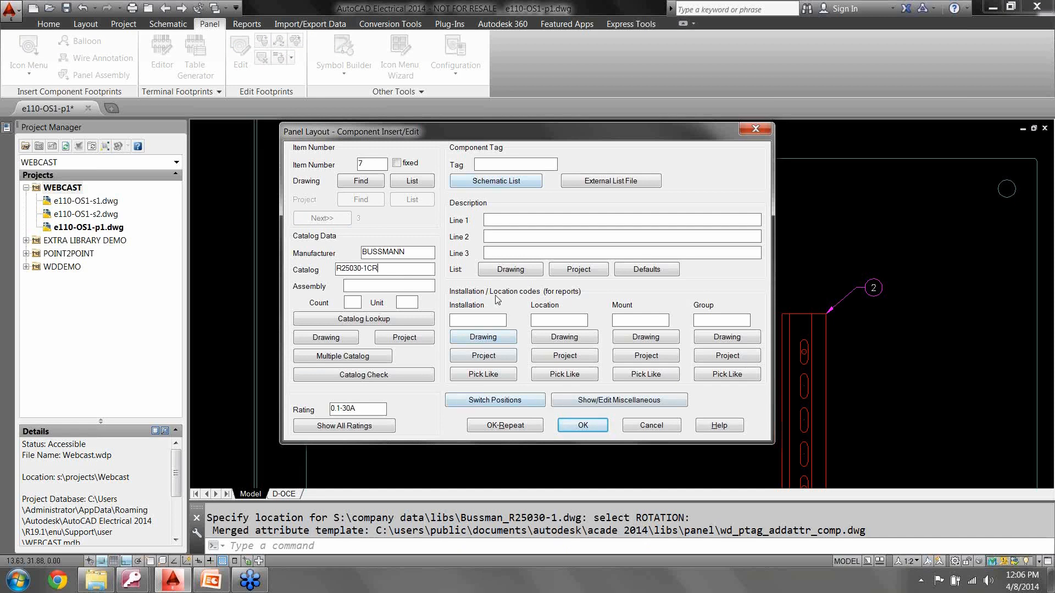
click(580, 426)
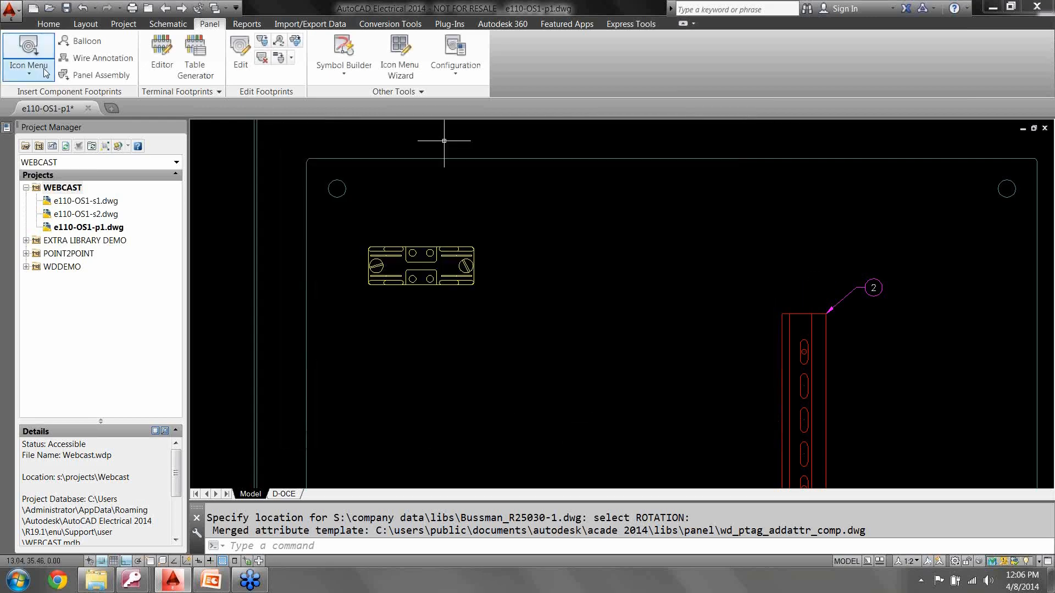
Step: Start inserting another Fuse (Tag) panel footprint and open the catalog lookup for its part
click(32, 54)
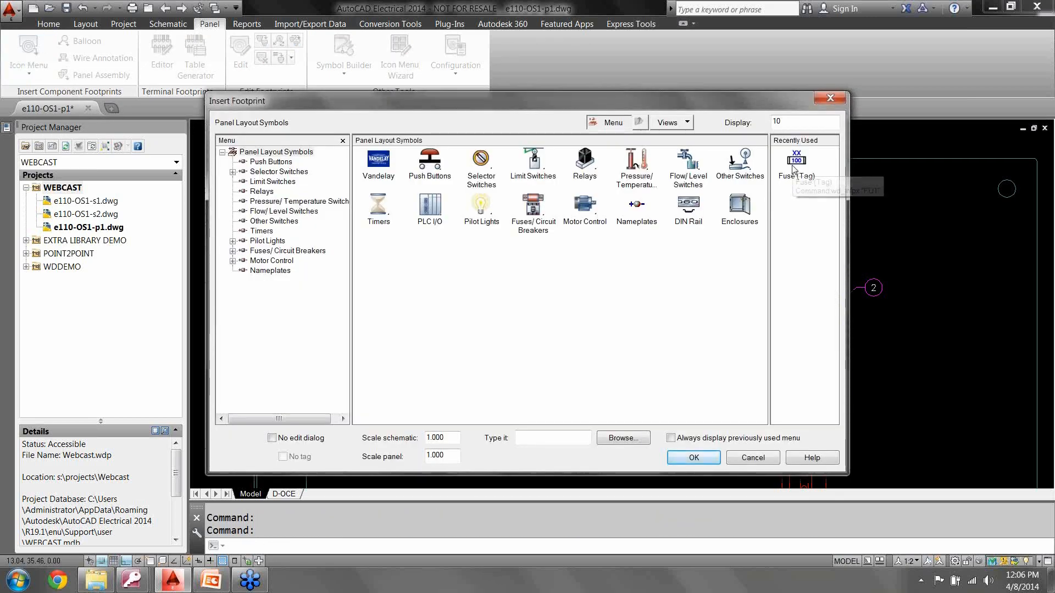
click(791, 164)
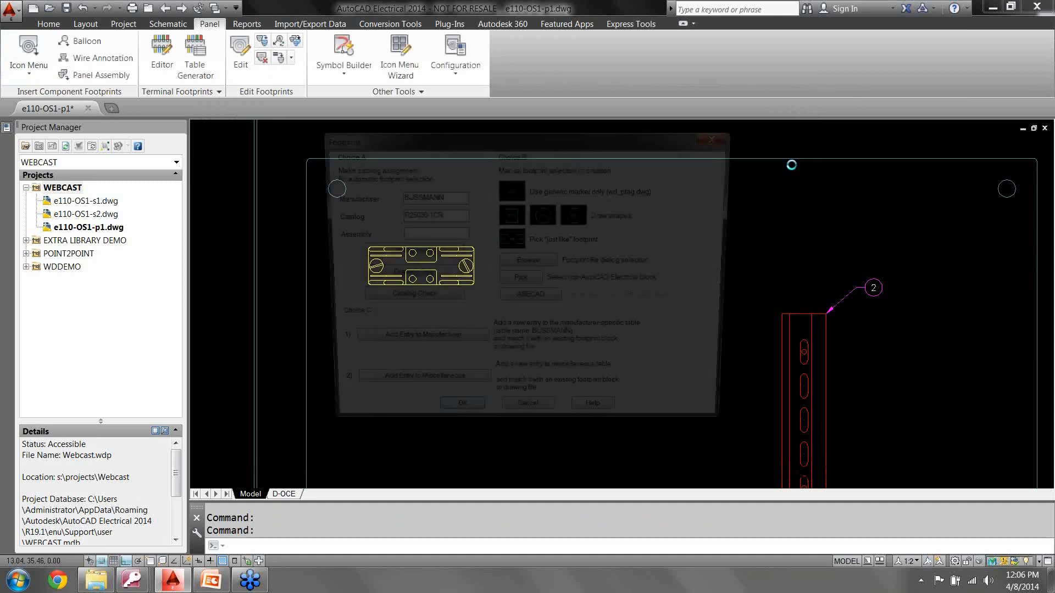
click(404, 251)
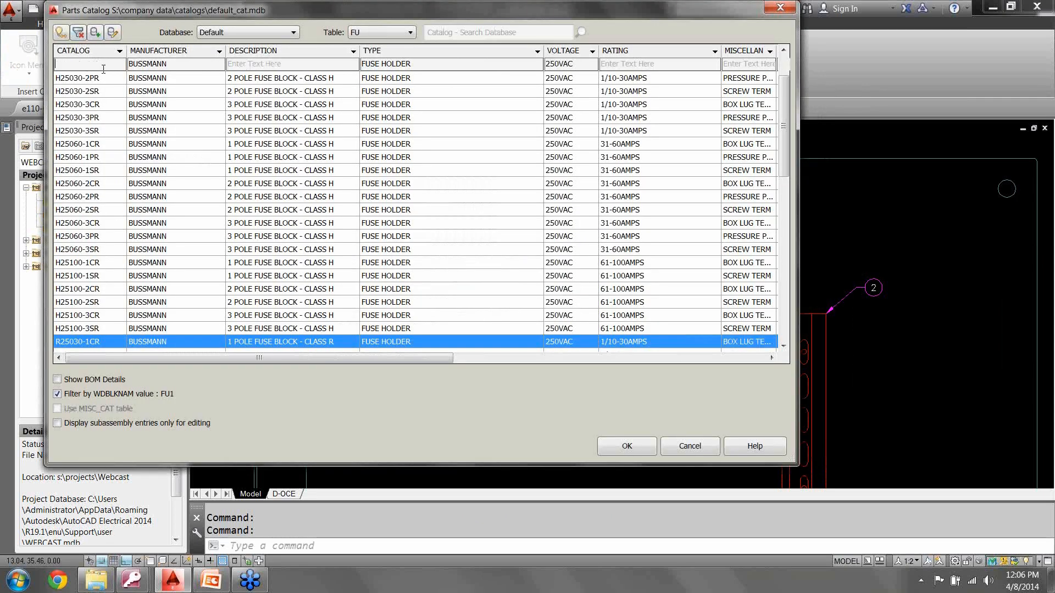
Step: Clear the parts catalog filters, filter catalog numbers by ktn and assign the BUSSMANN fuse KTN-R-30
text(kt)
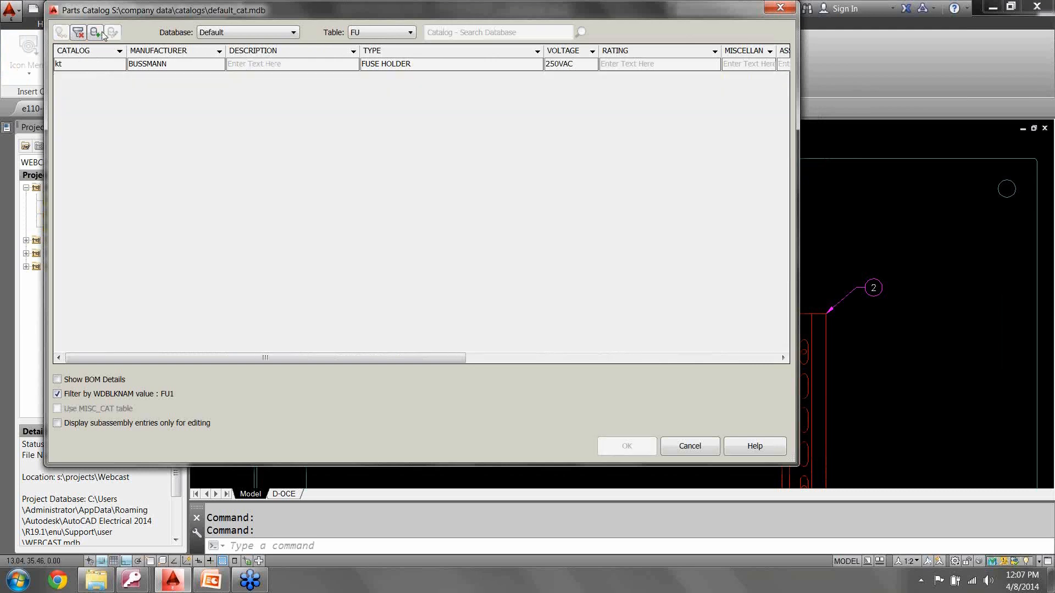
click(78, 33)
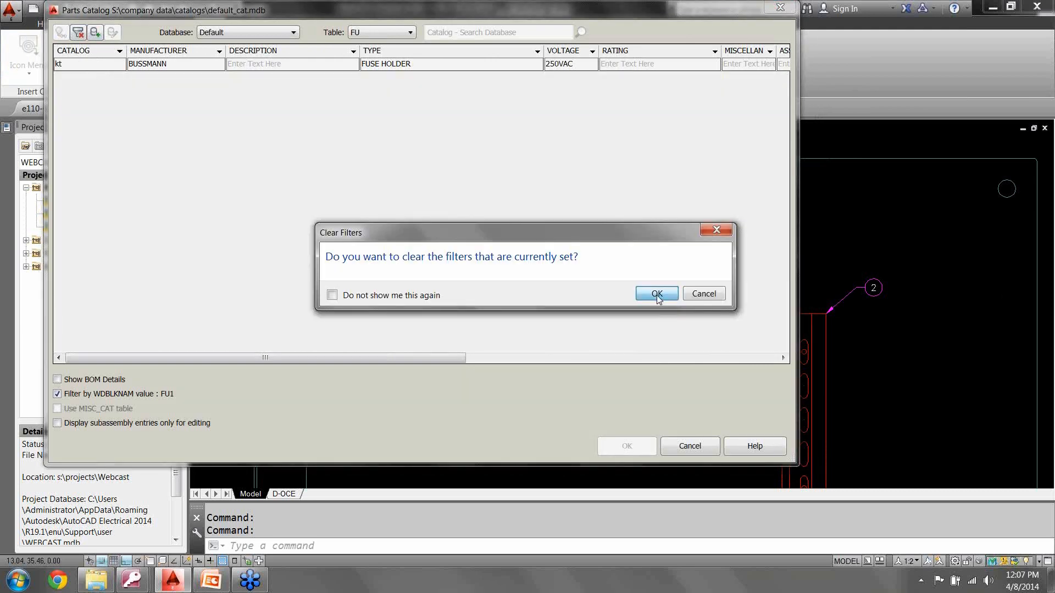
click(658, 293)
click(74, 64)
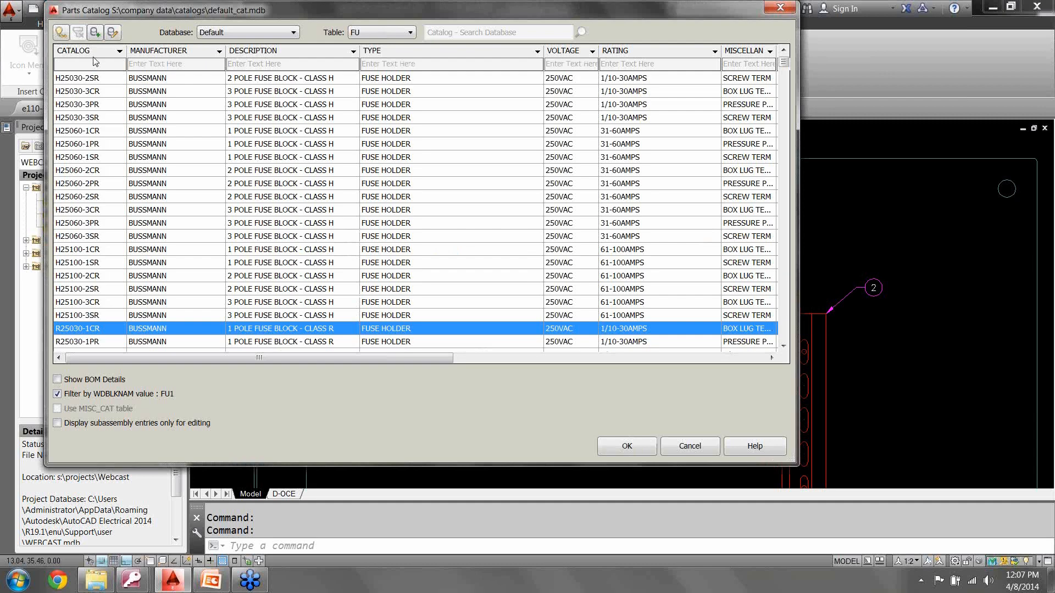
text(ktn)
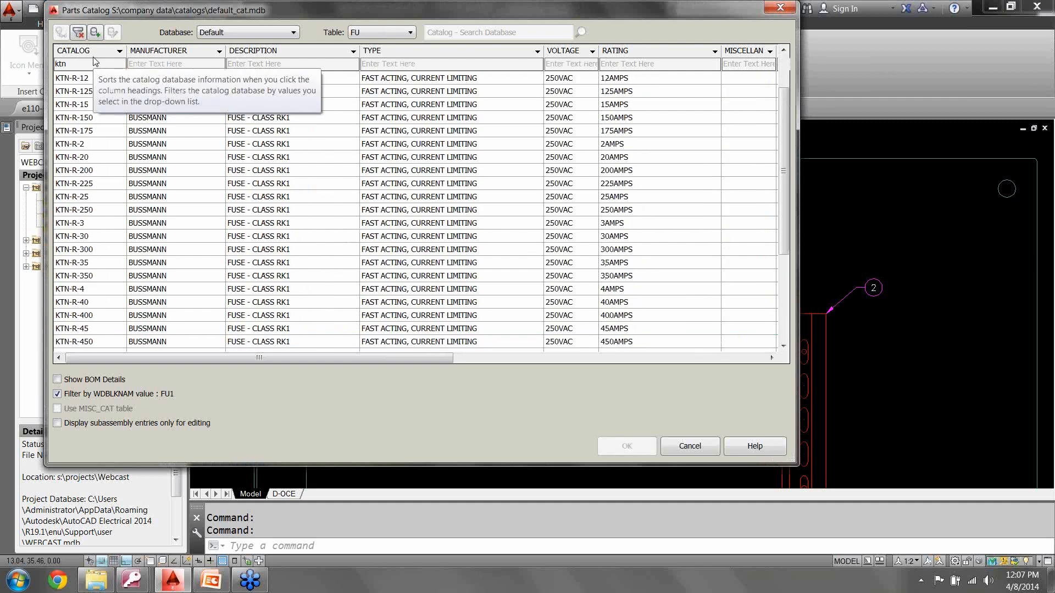
click(91, 240)
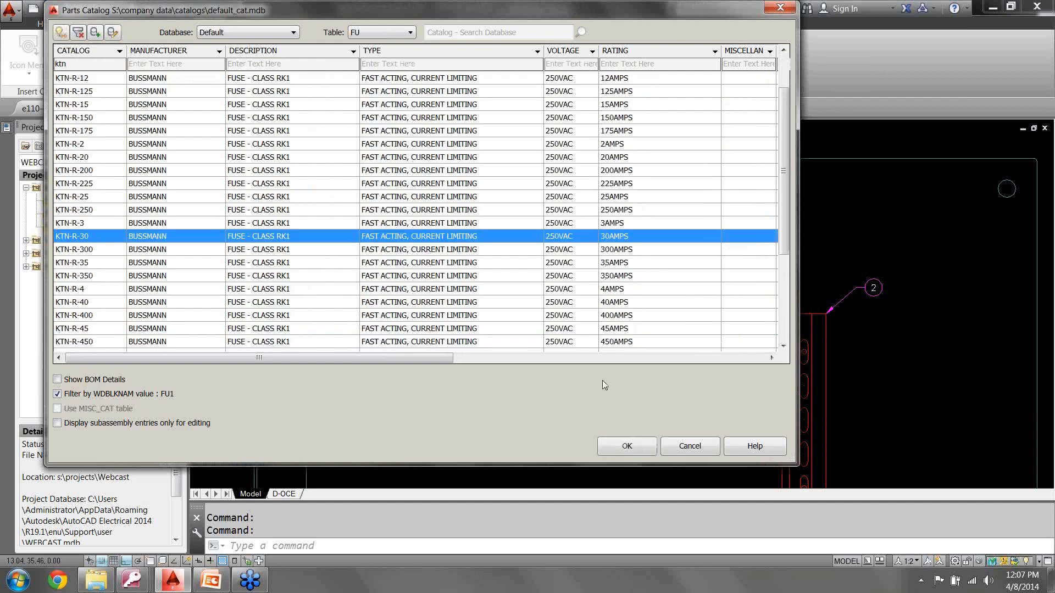
click(626, 446)
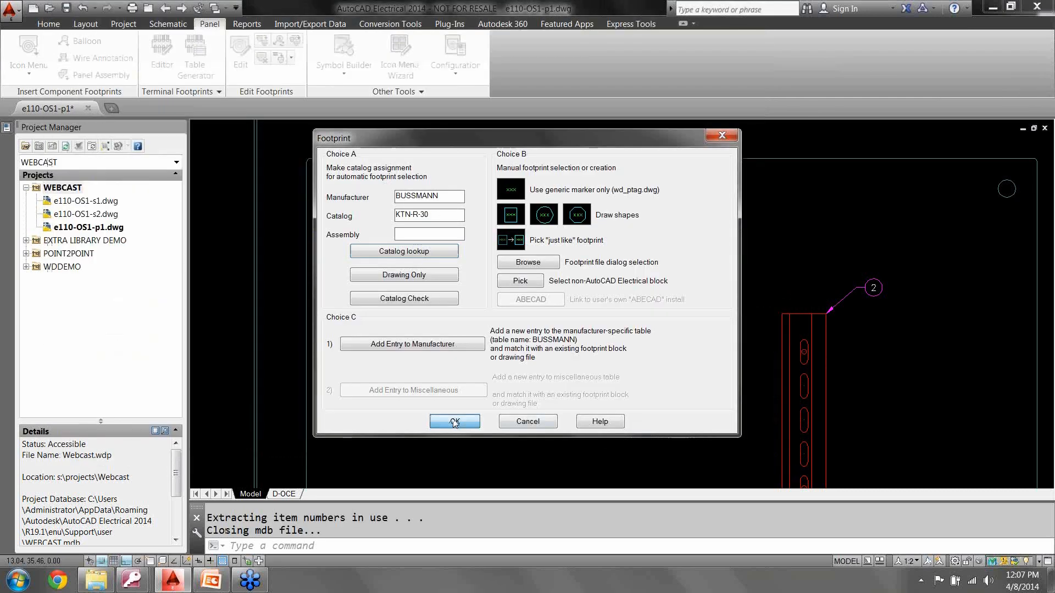
Step: Place the fuse footprint horizontally centred on the fuse block and assign it the tag FU101 from the schematic tag list
click(421, 266)
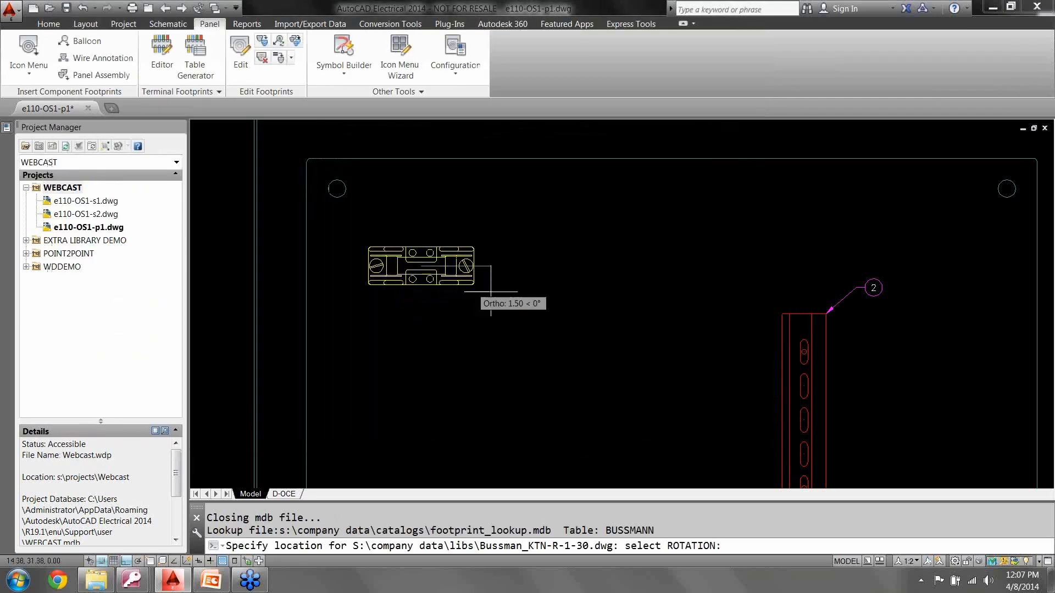
click(599, 323)
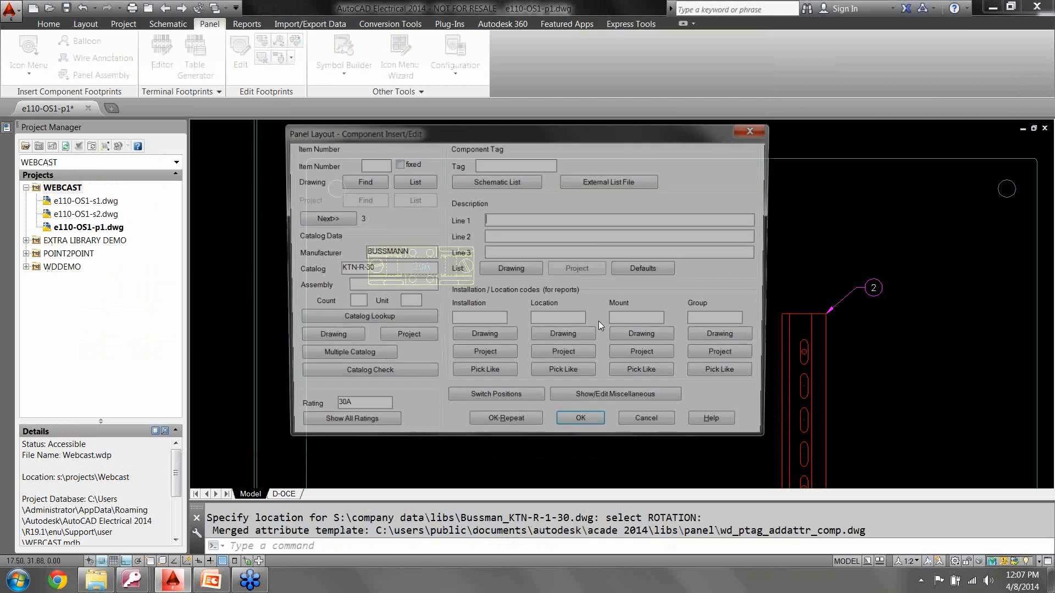
click(496, 182)
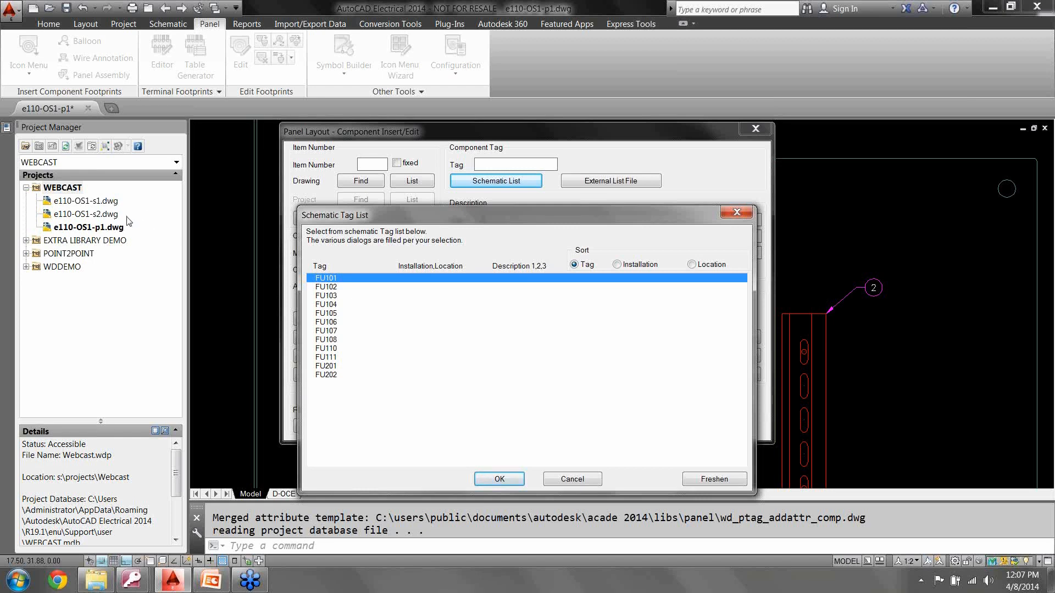
click(493, 482)
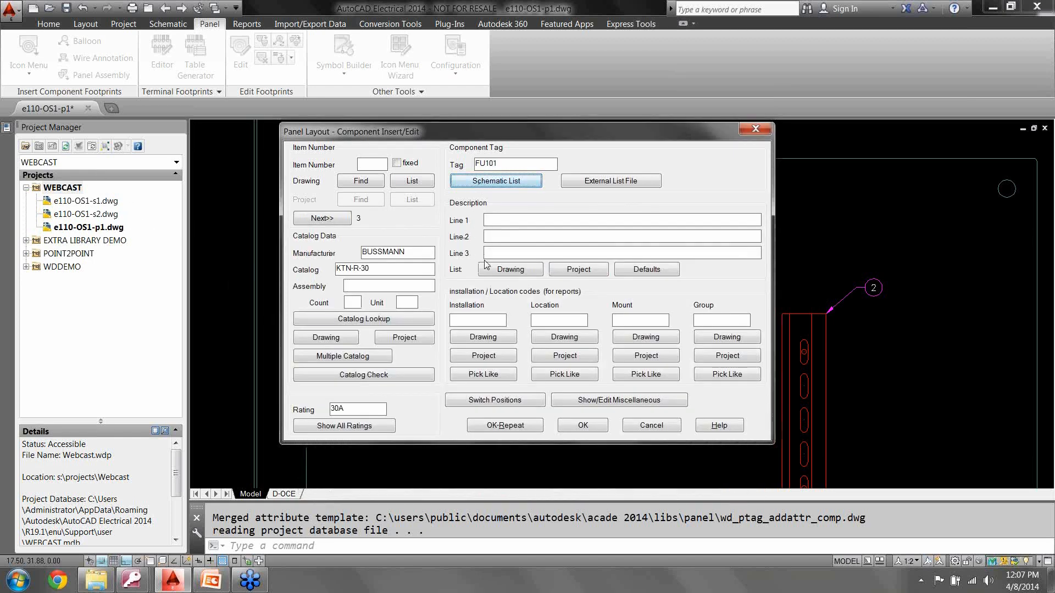
click(583, 431)
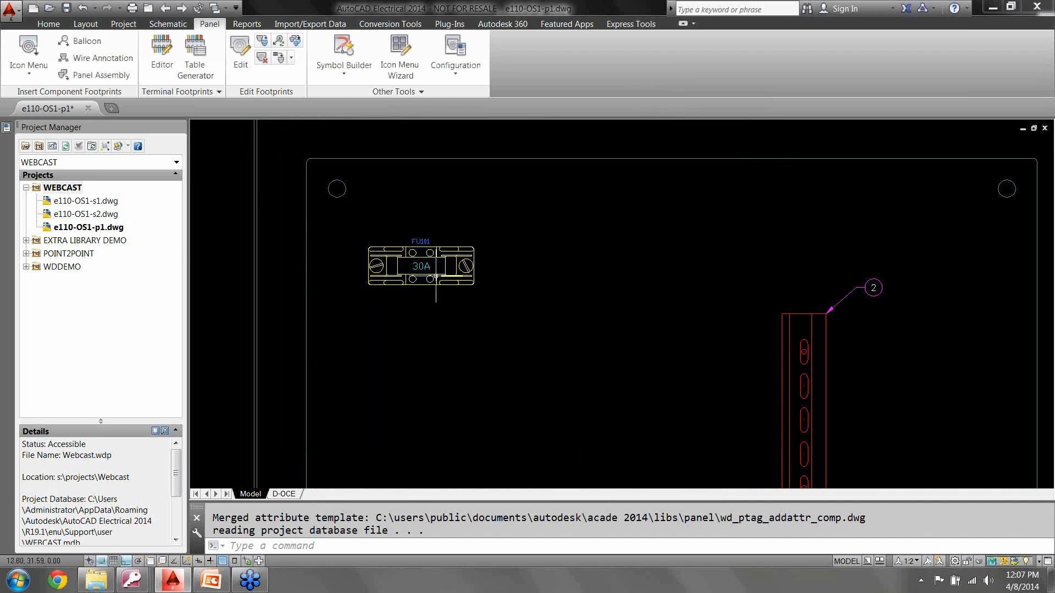
Step: Move the fuse's 30A rating text to just below the fuse block outline
click(413, 269)
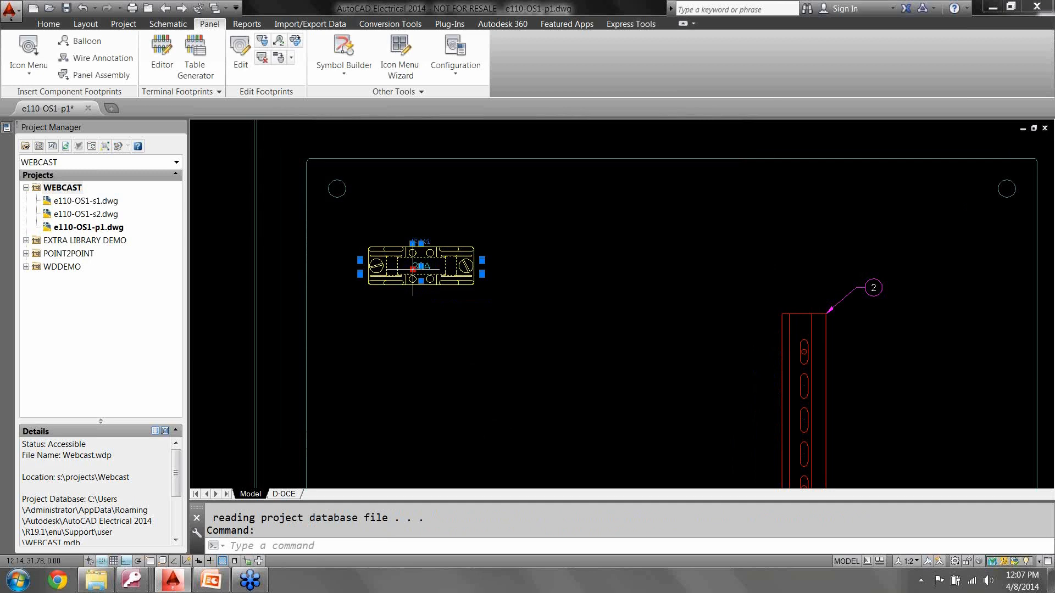
click(412, 296)
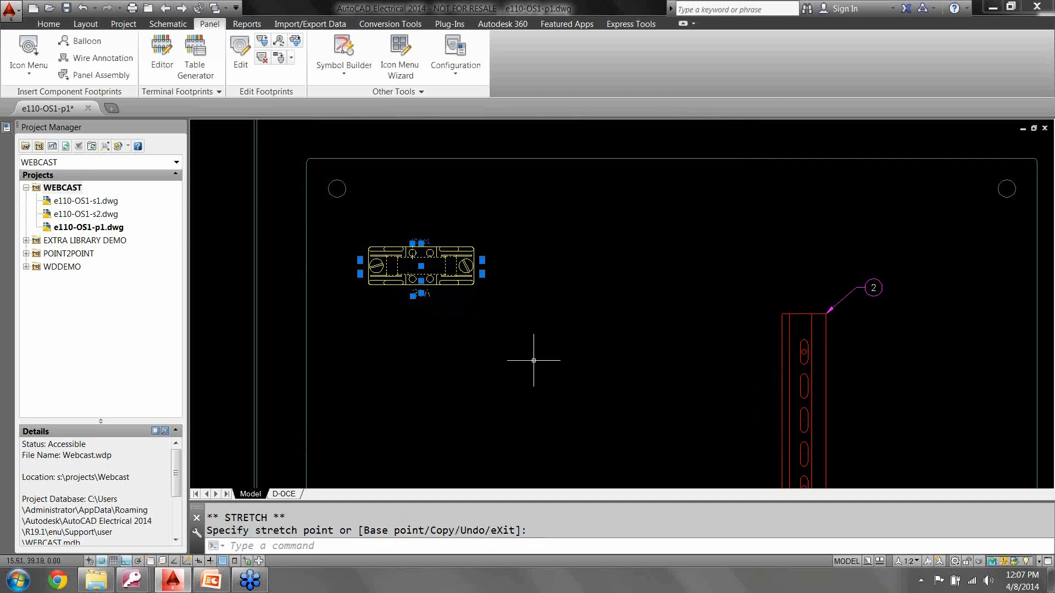
key(Escape)
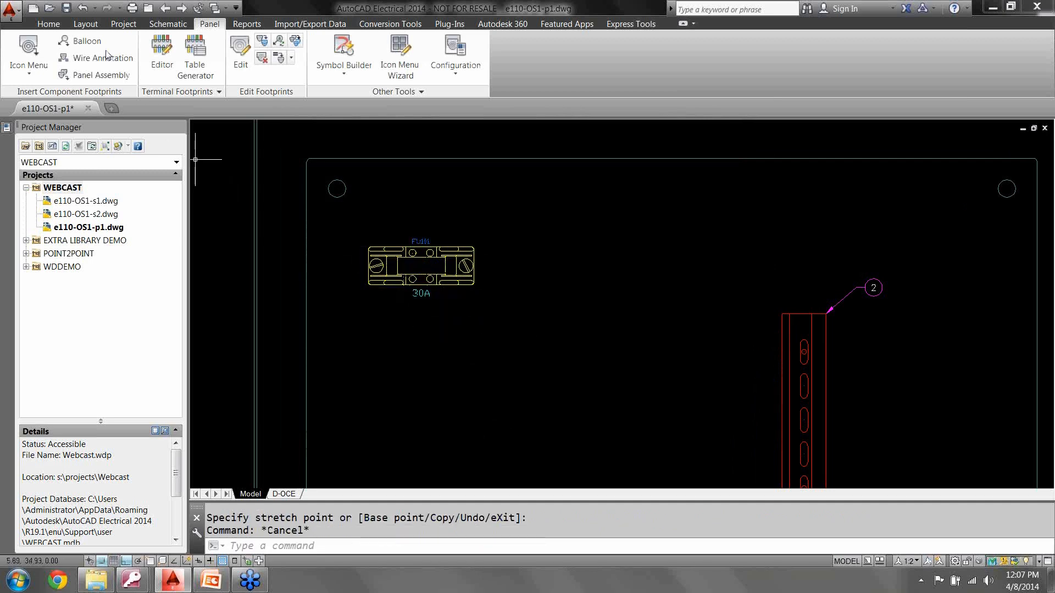
Step: Start another Fuse (Tag) footprint and assign the BUSSMANN fuse cover SAMI-9i from the Secondary File catalog database with its filters cleared
click(30, 50)
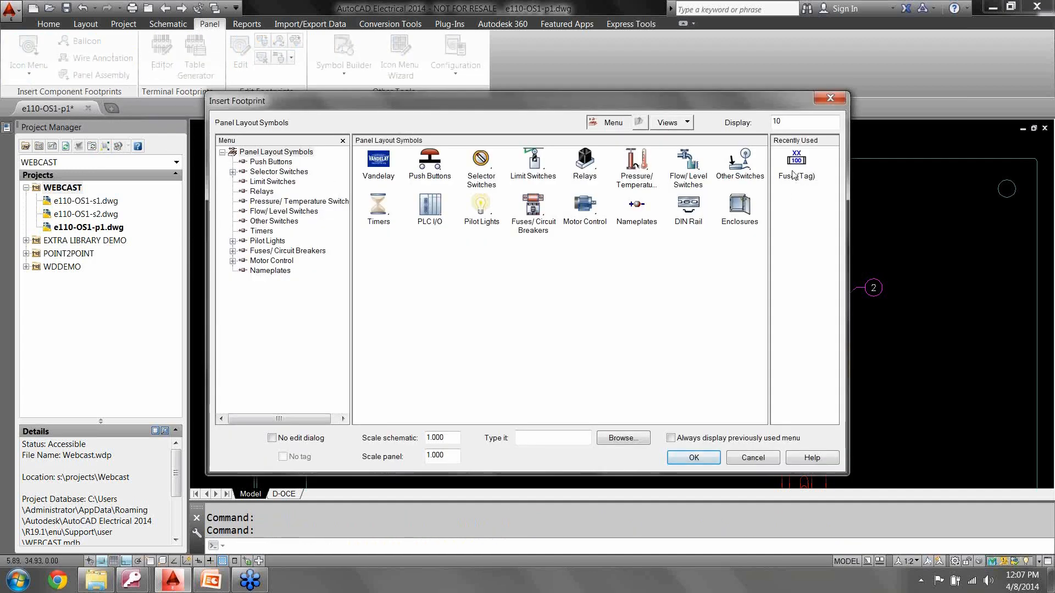
click(793, 175)
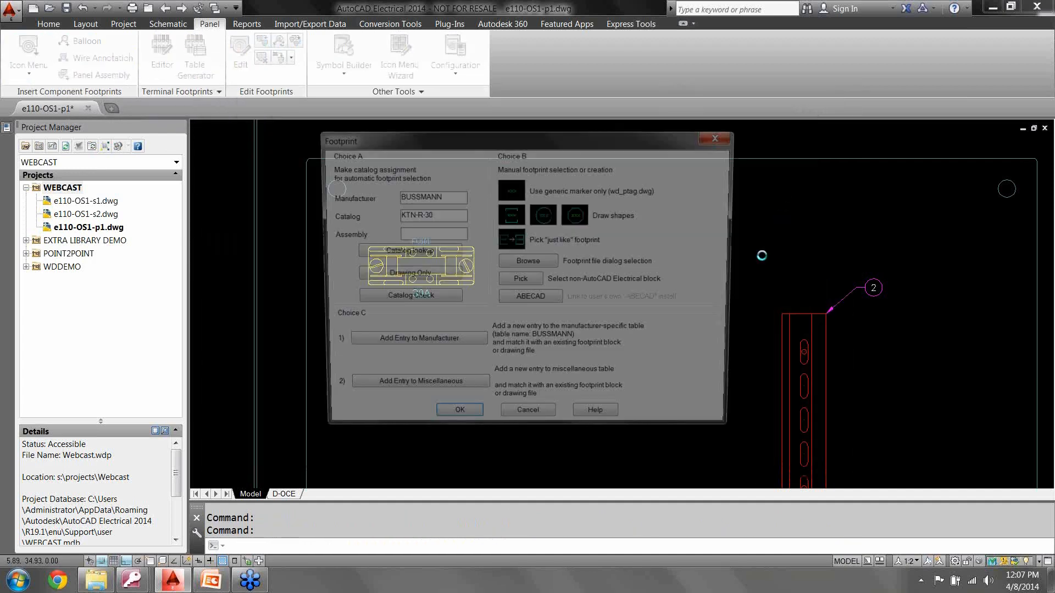
click(417, 256)
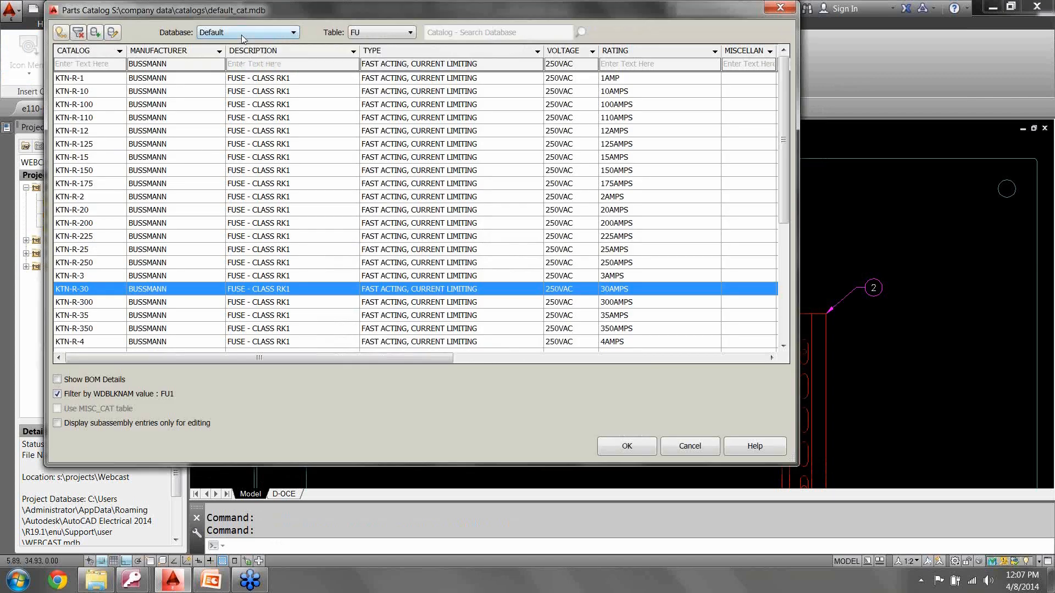
click(237, 33)
click(233, 54)
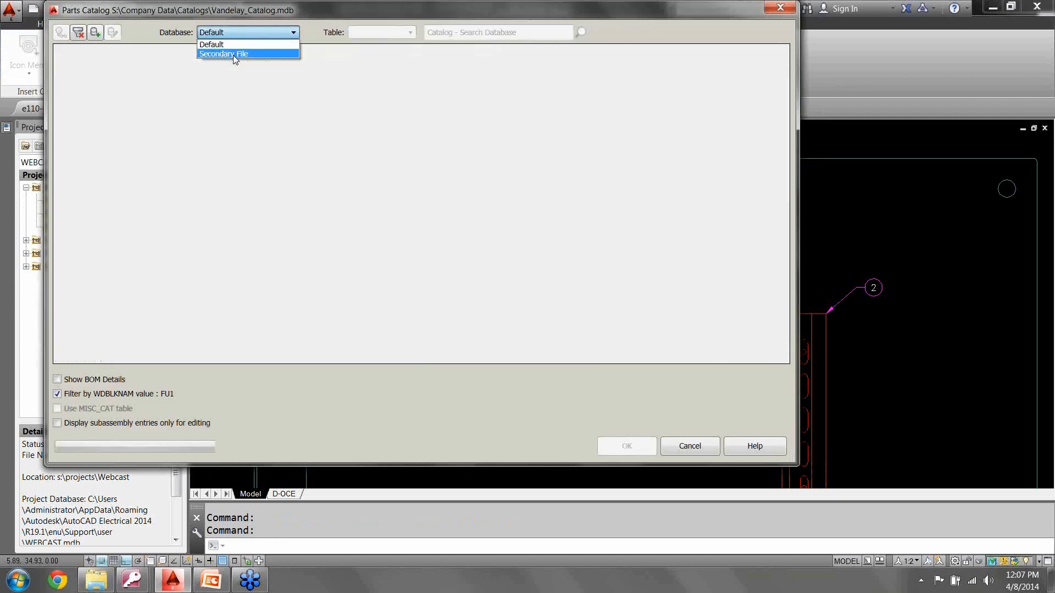
click(79, 34)
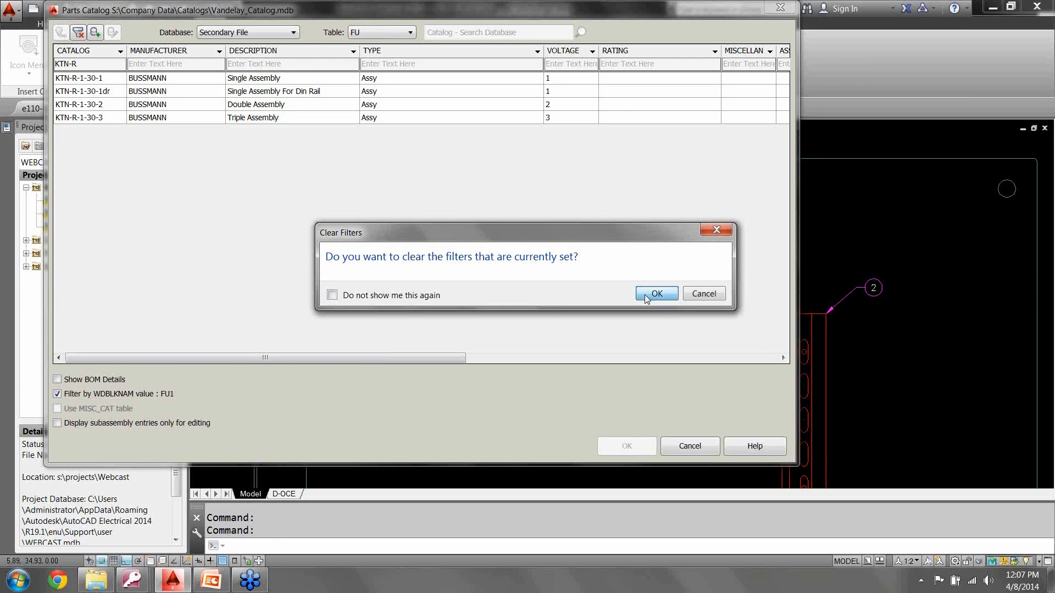
click(655, 292)
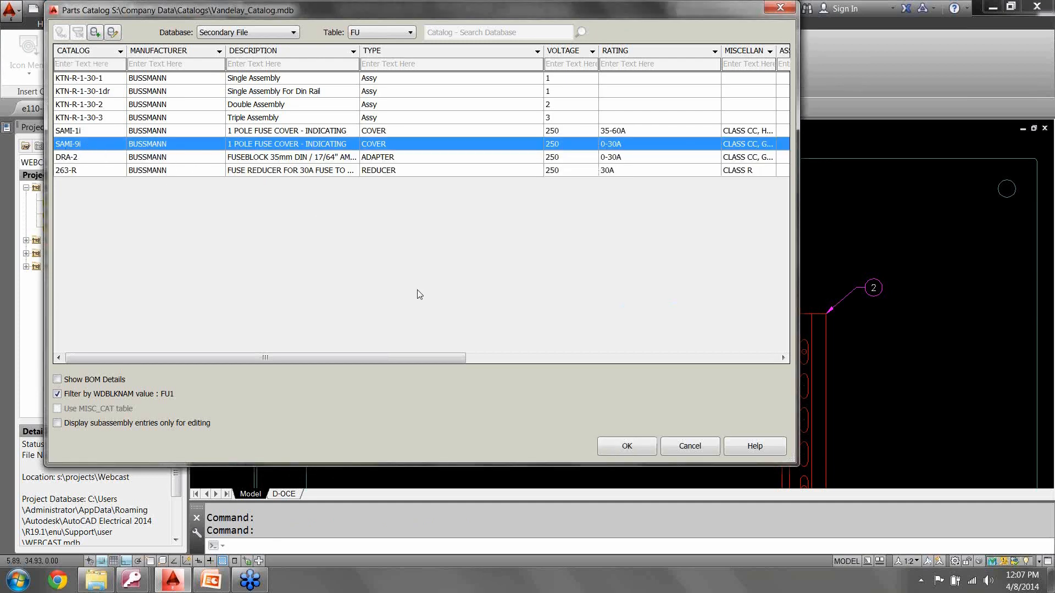
click(624, 451)
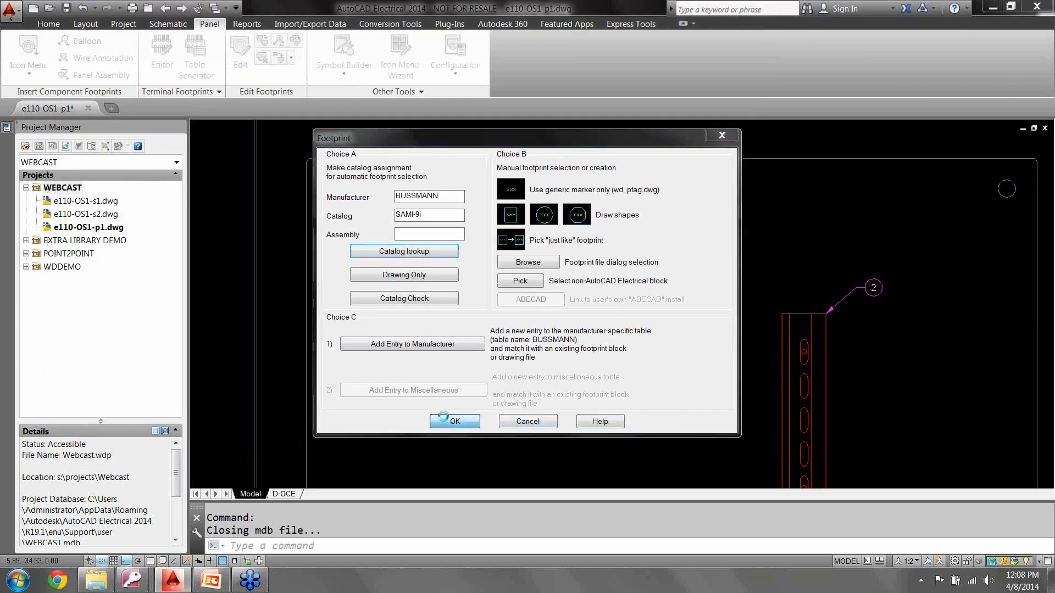
Step: Place the SAMI-9i fuse cover footprint horizontally centred over the fuse and give it item number 9
click(460, 422)
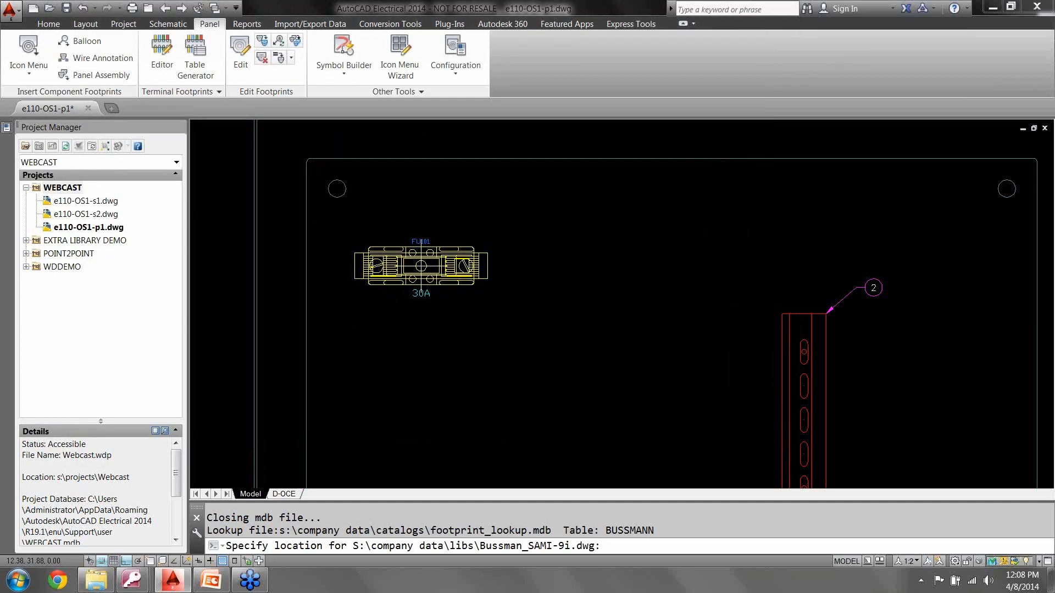
click(421, 266)
click(554, 371)
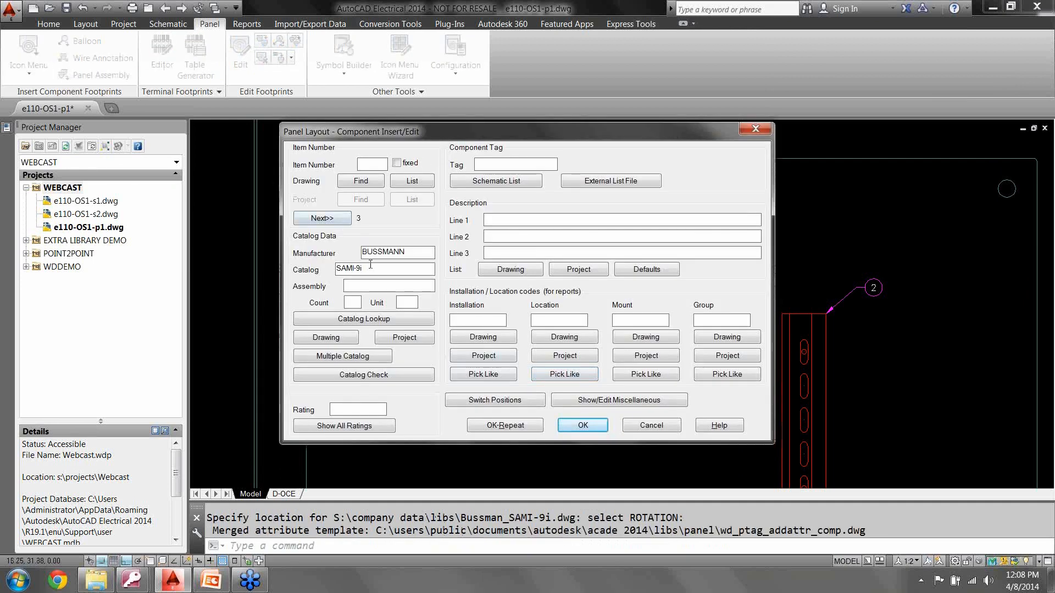
click(372, 167)
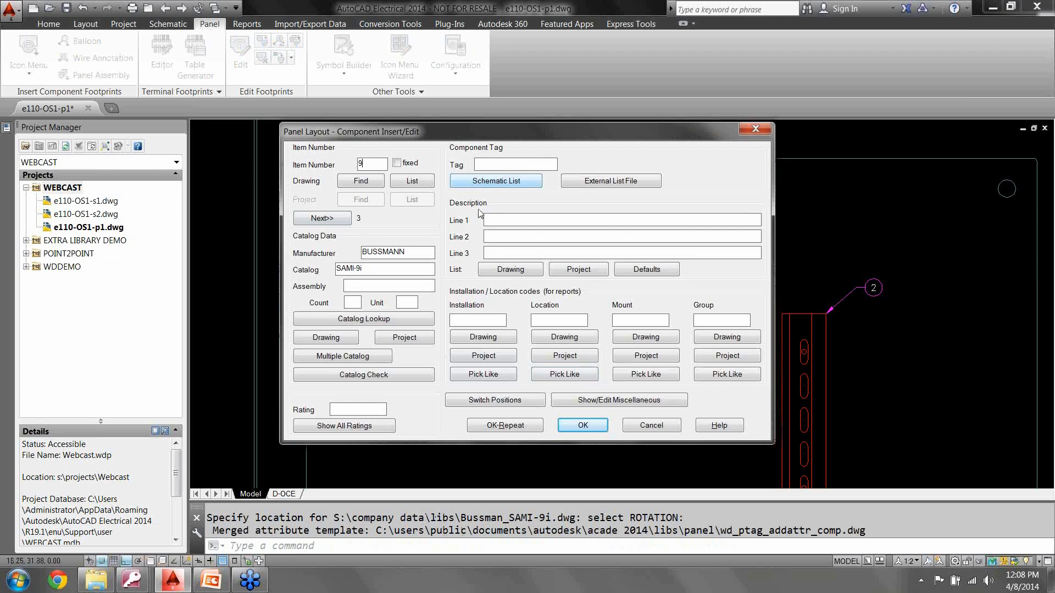
click(582, 425)
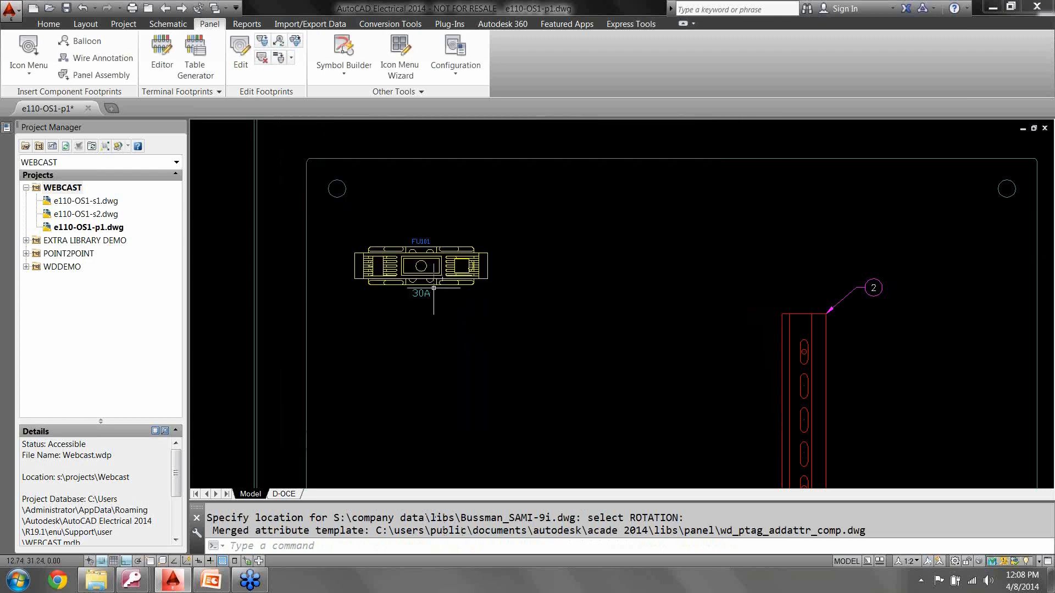
Step: Edit the FU101 fuse footprint to use the next item number, 3, and choose to always QSAVE the drawing
click(418, 294)
right_click(417, 268)
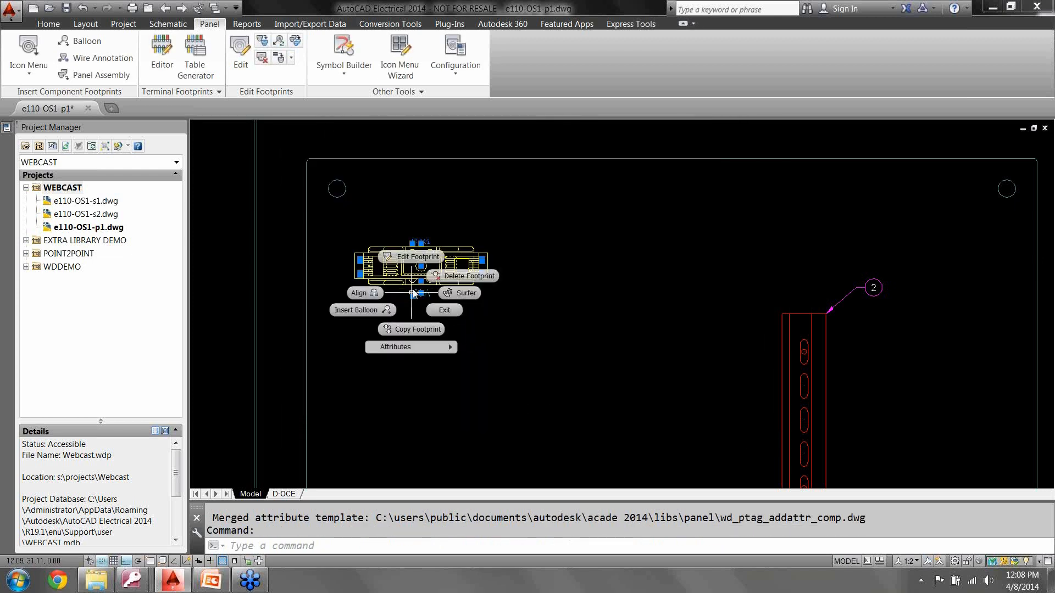
click(414, 251)
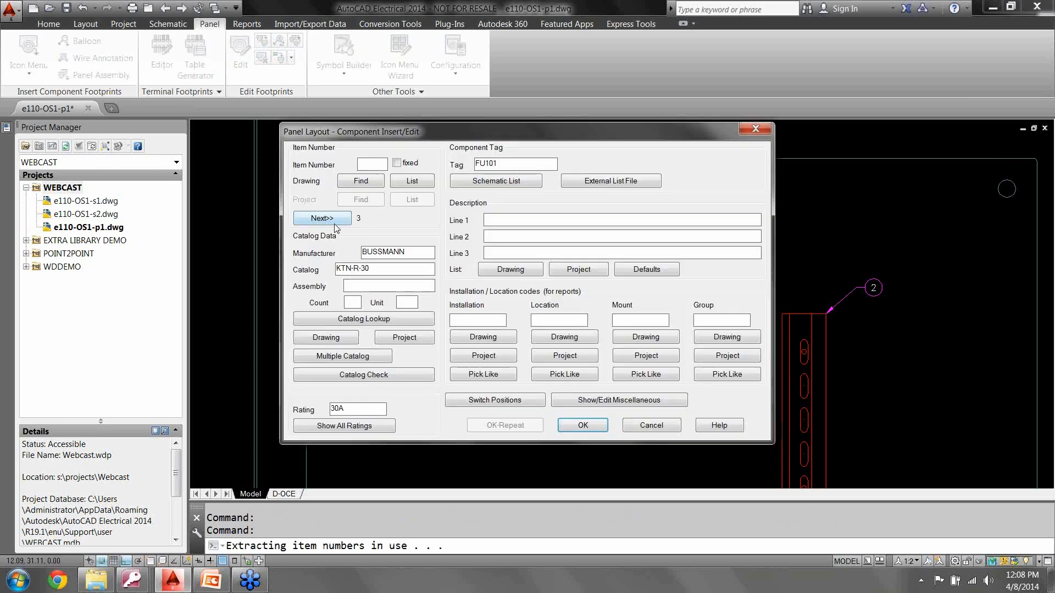
click(583, 426)
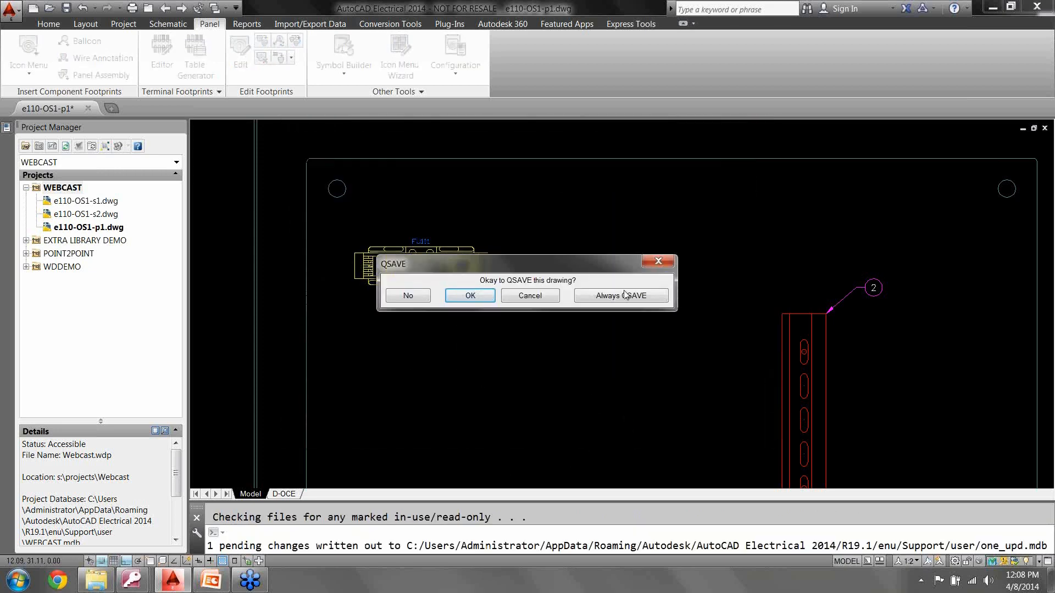
click(626, 295)
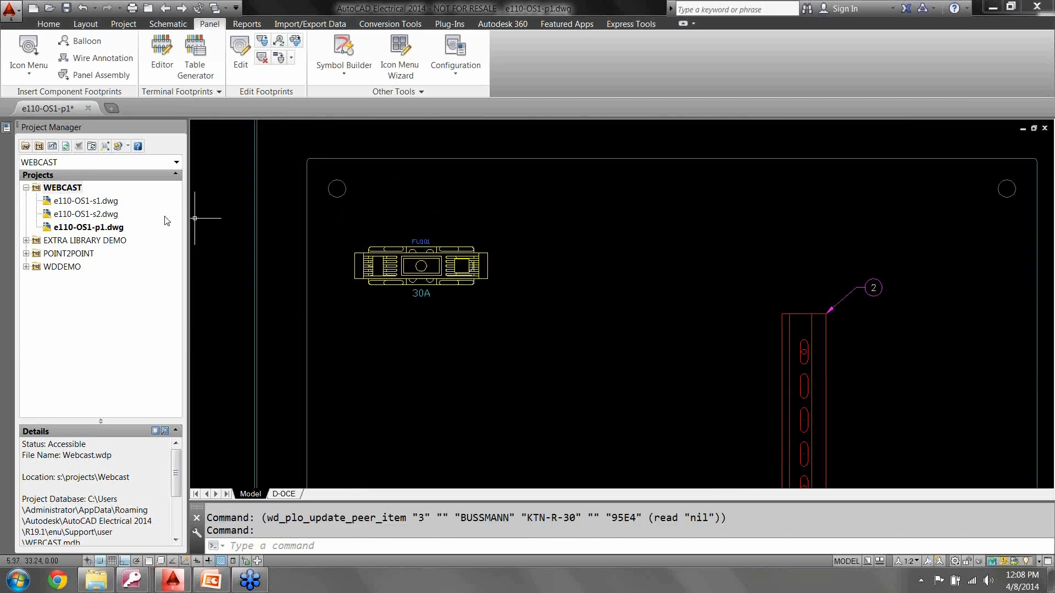
Step: Insert an item balloon for the 30A fuse, with an angled leader from the fuse block's upper-right corner
click(88, 42)
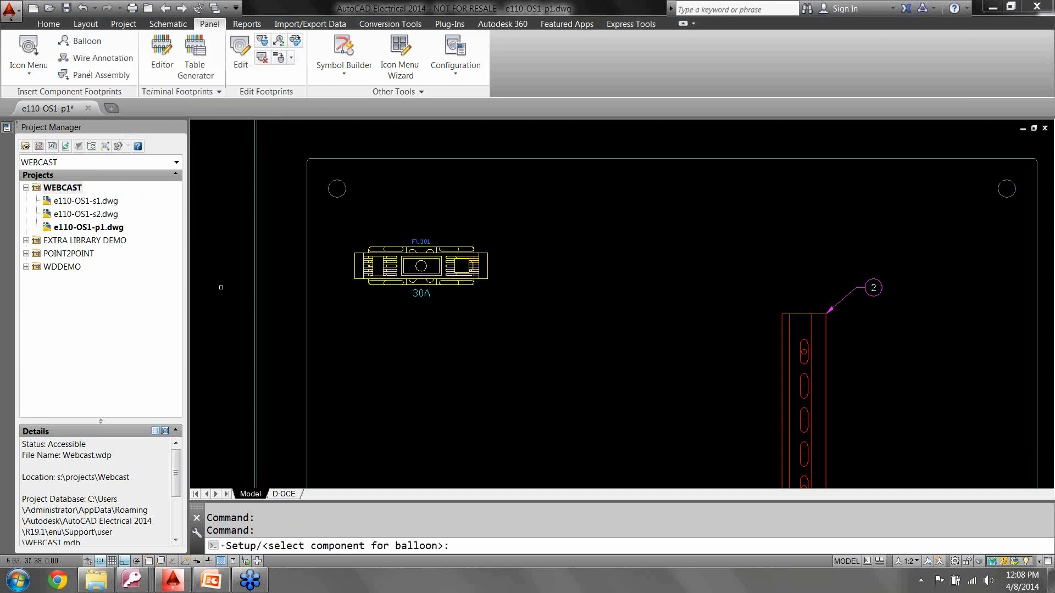
click(412, 296)
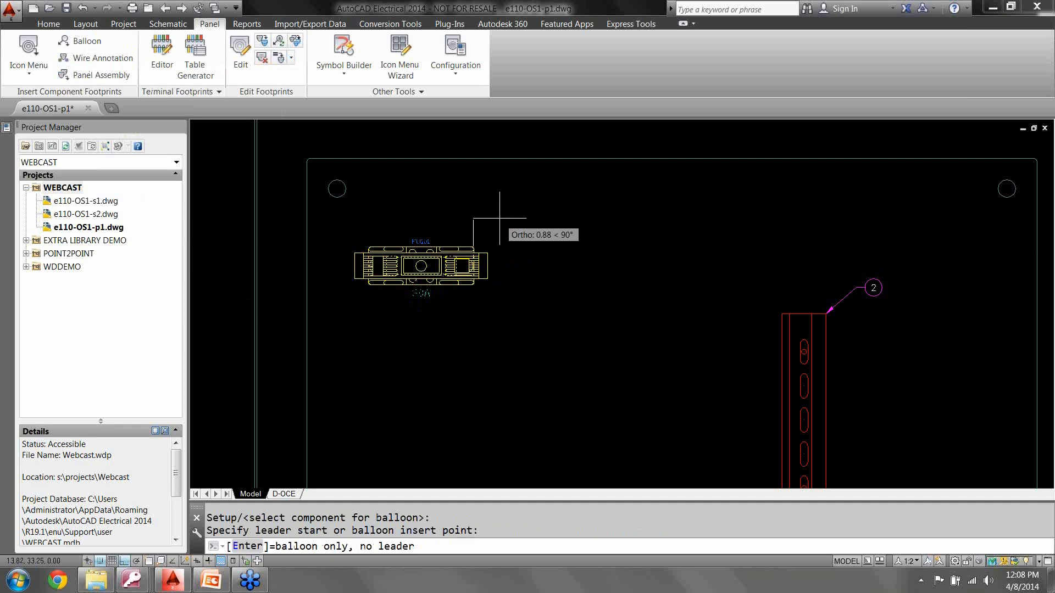
key(F8)
click(475, 245)
key(F8)
click(504, 218)
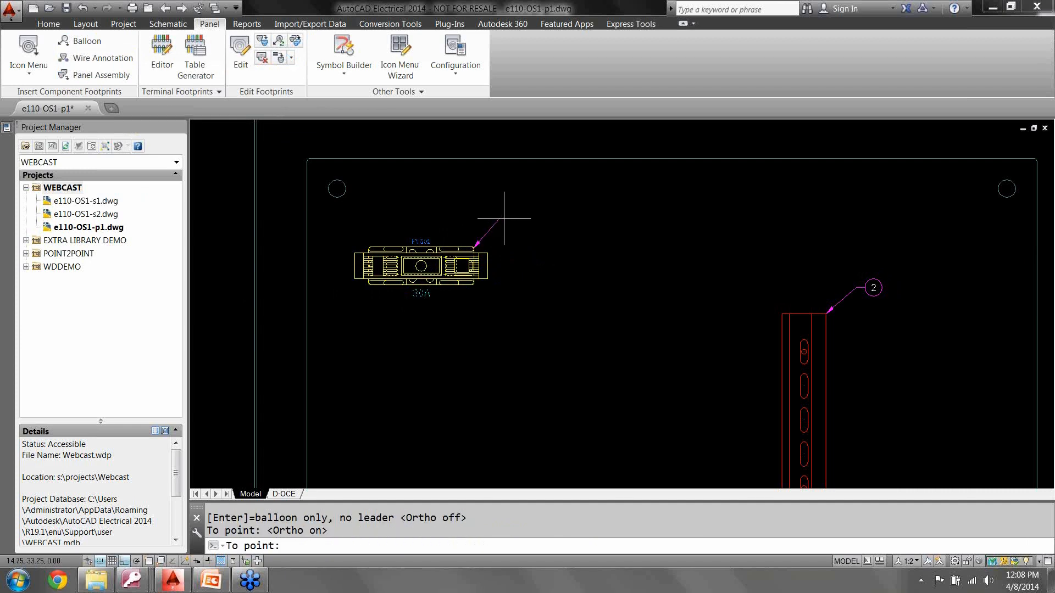
key(Return)
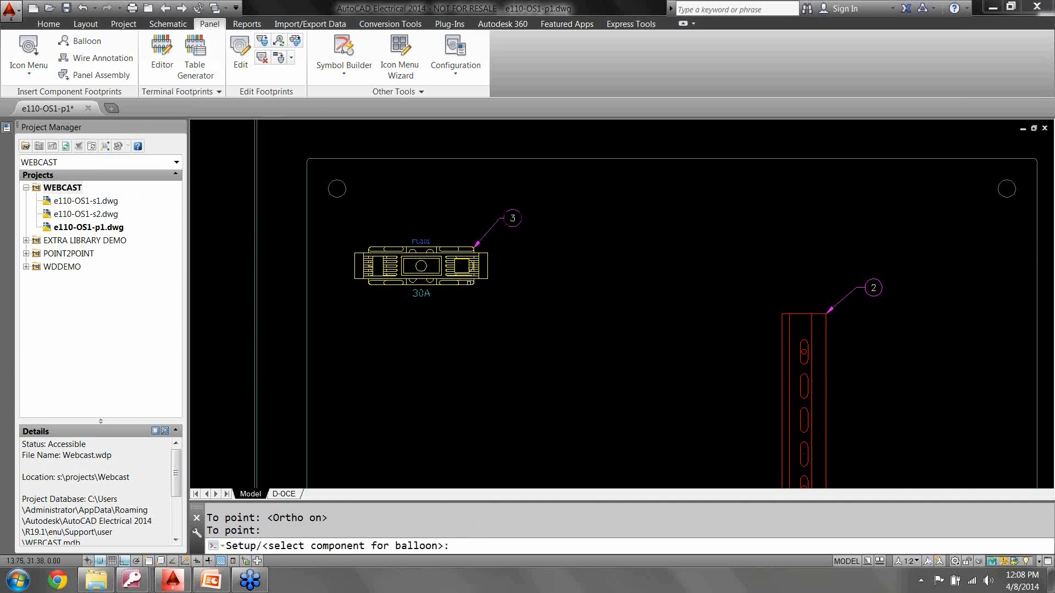
Step: Add a leaderless item balloon for the fuse block, attached to balloon 3 with the Quadrant object snap
click(462, 266)
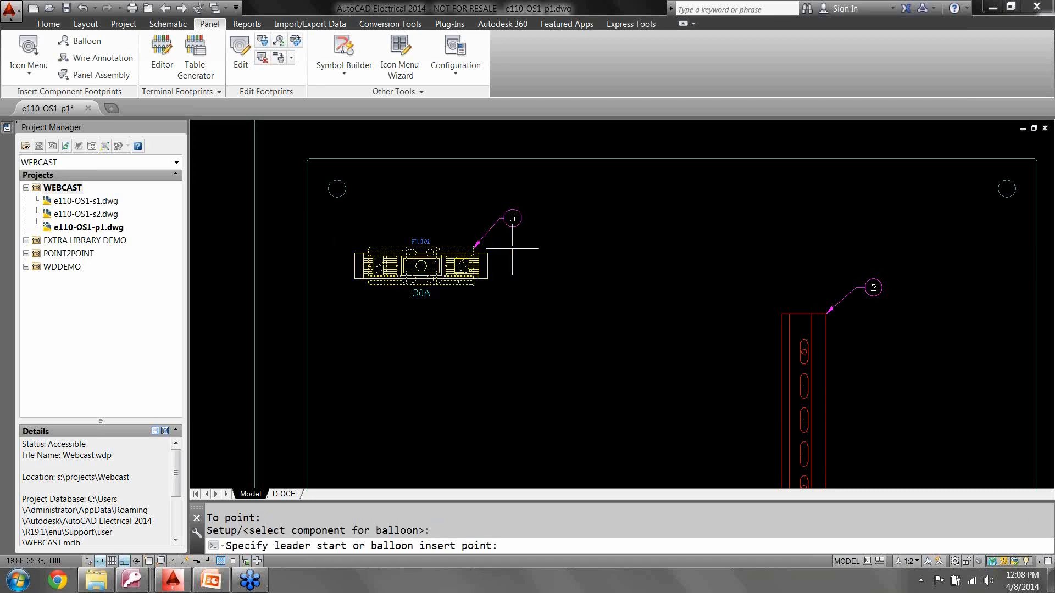
shift+right_click(551, 274)
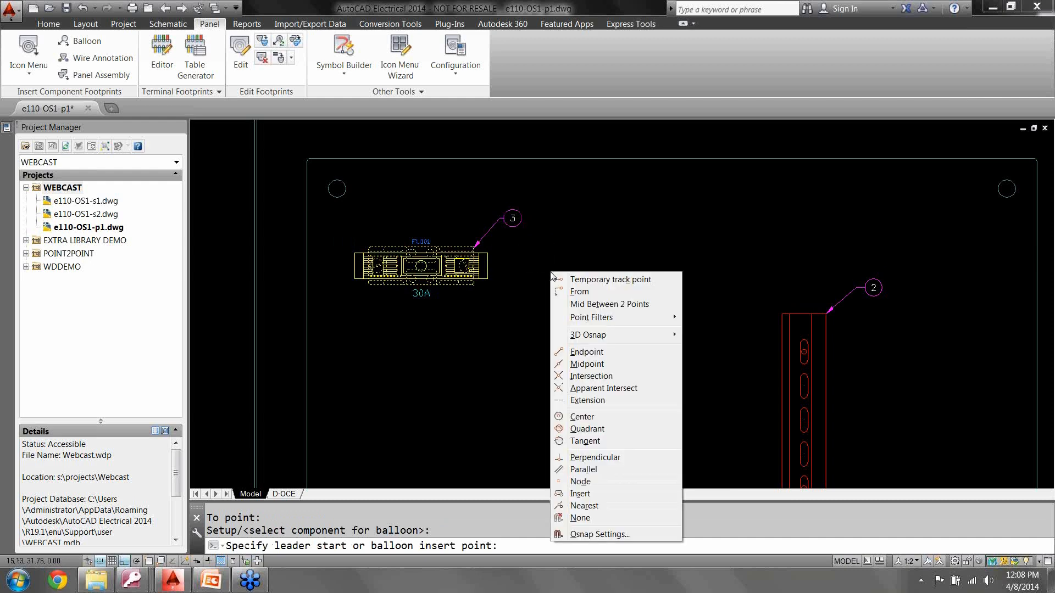
click(587, 428)
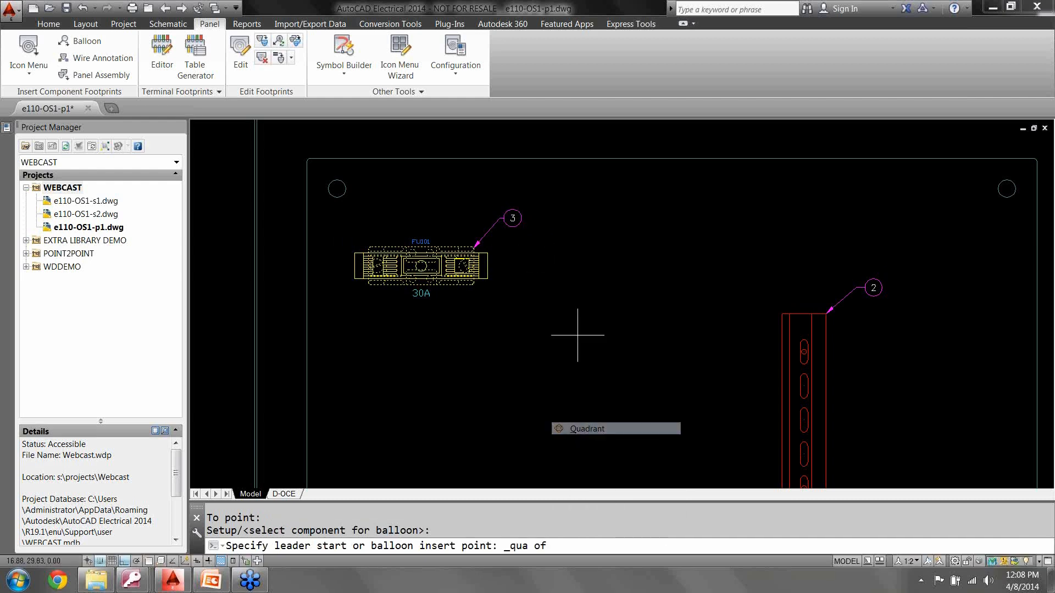
click(598, 280)
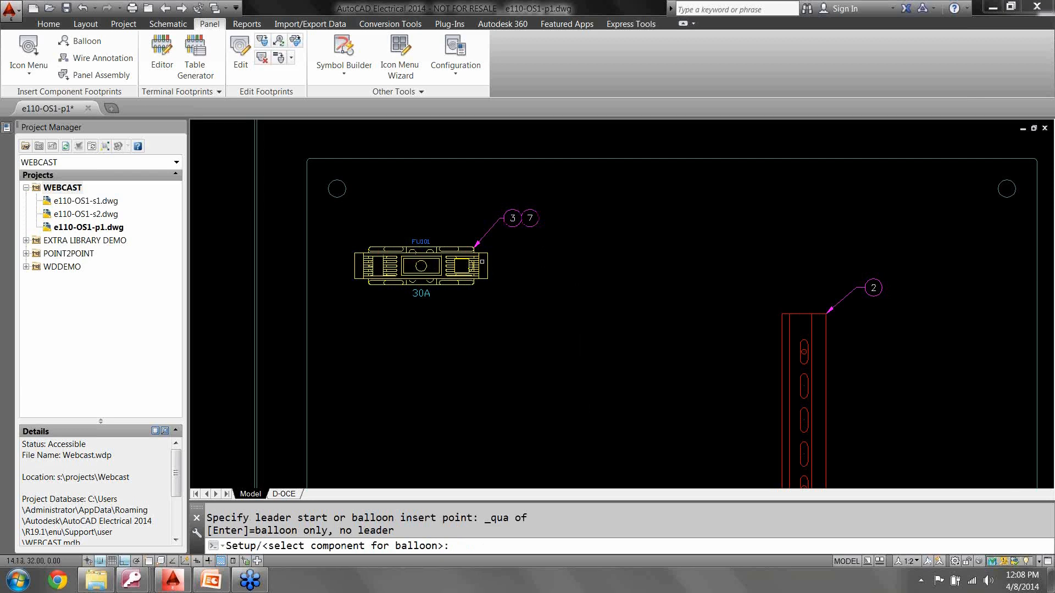
Step: Add a leaderless item balloon for the fuse cover beside balloon 7, using the Quadrant object snap, and end the balloon command
click(476, 269)
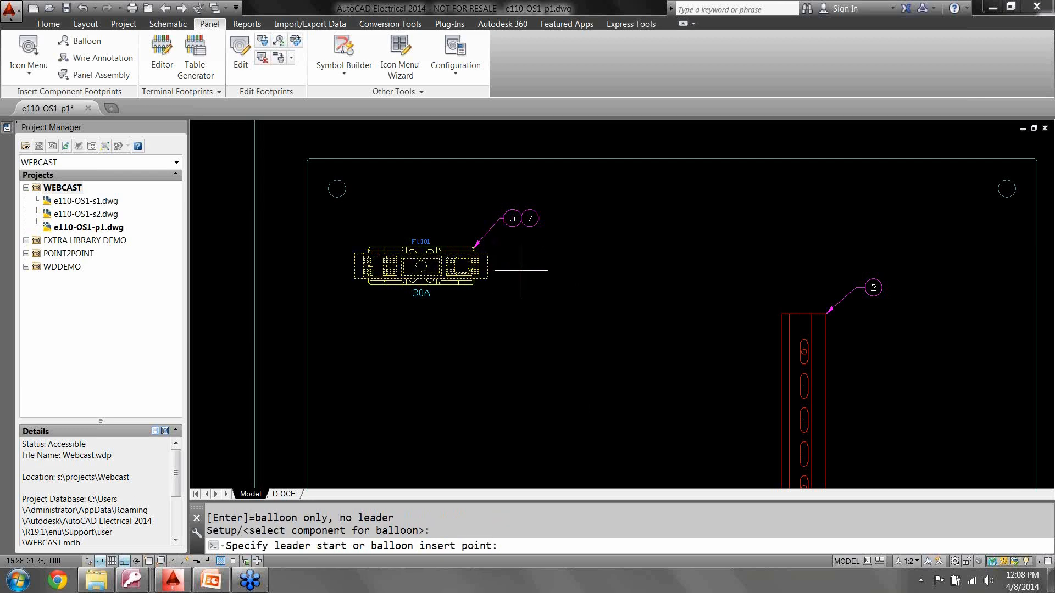
shift+right_click(573, 251)
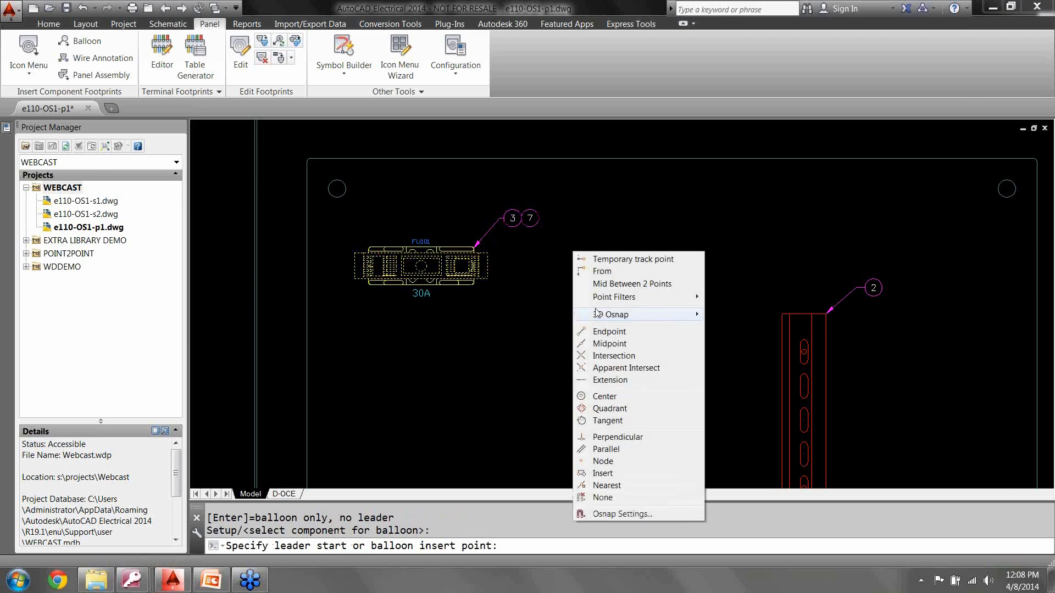
click(609, 409)
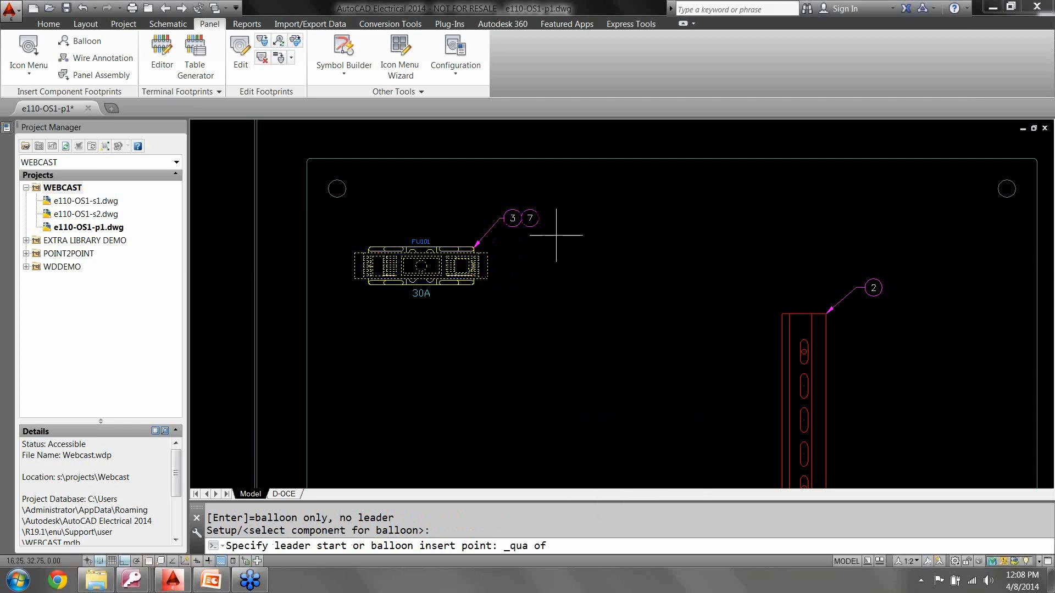
click(543, 226)
key(Return)
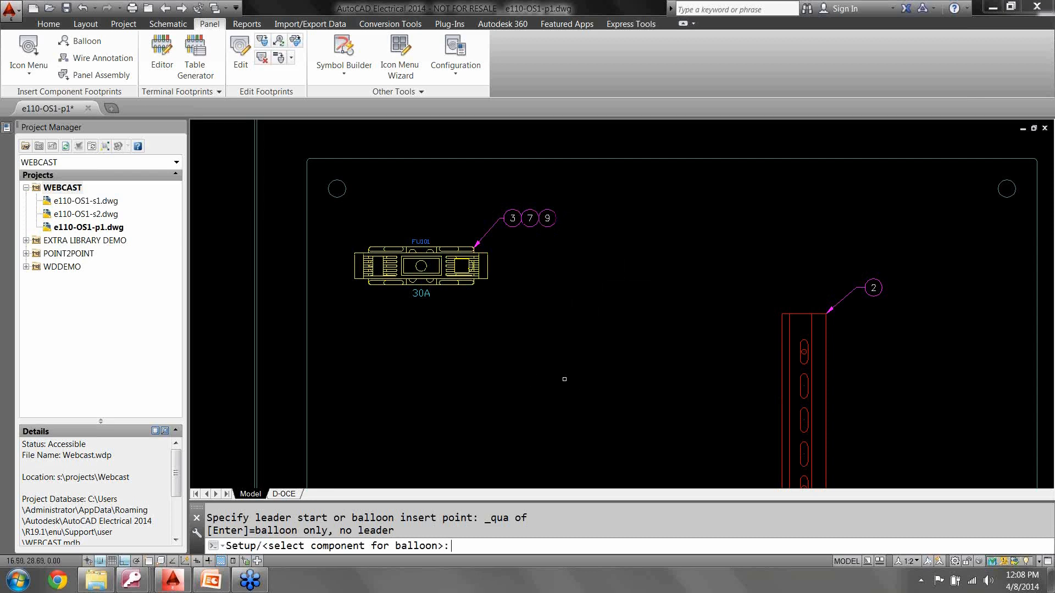
right_click(564, 380)
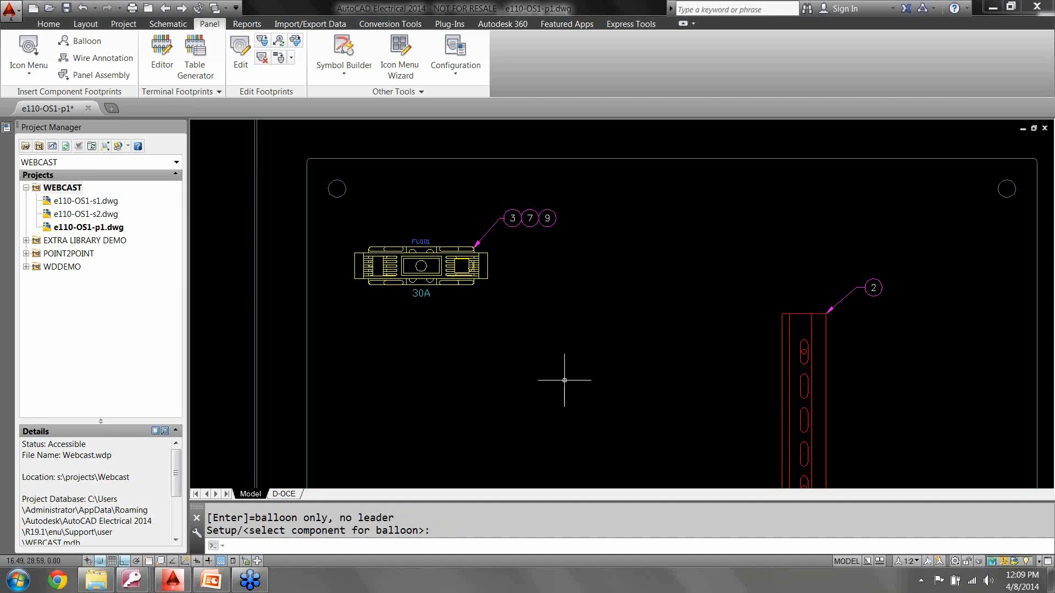
Step: Run a Catalog Check on the fuse cover footprint to review its bill of material entry
right_click(393, 262)
click(399, 222)
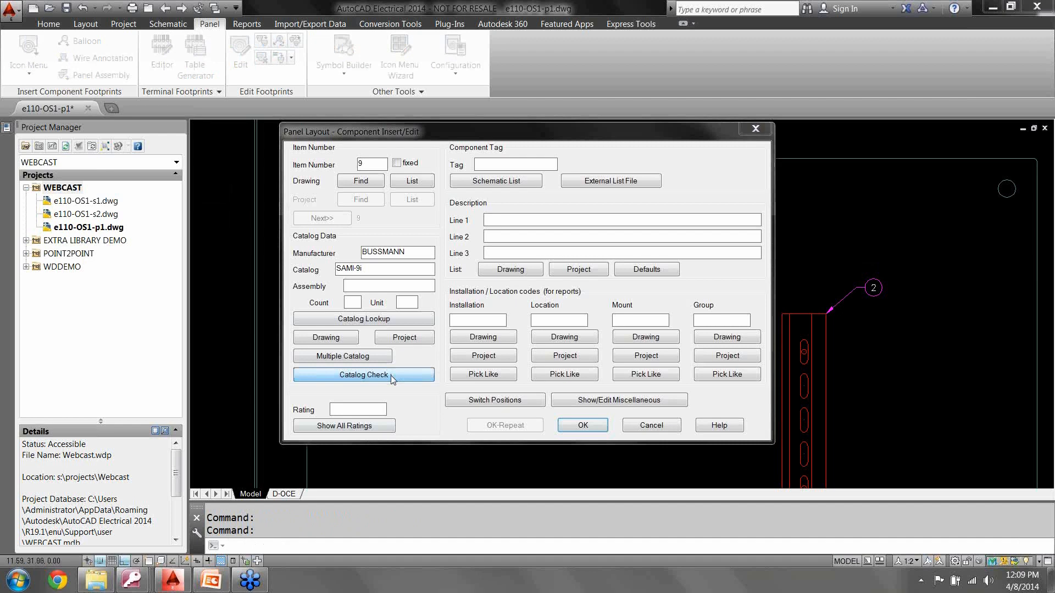
click(390, 374)
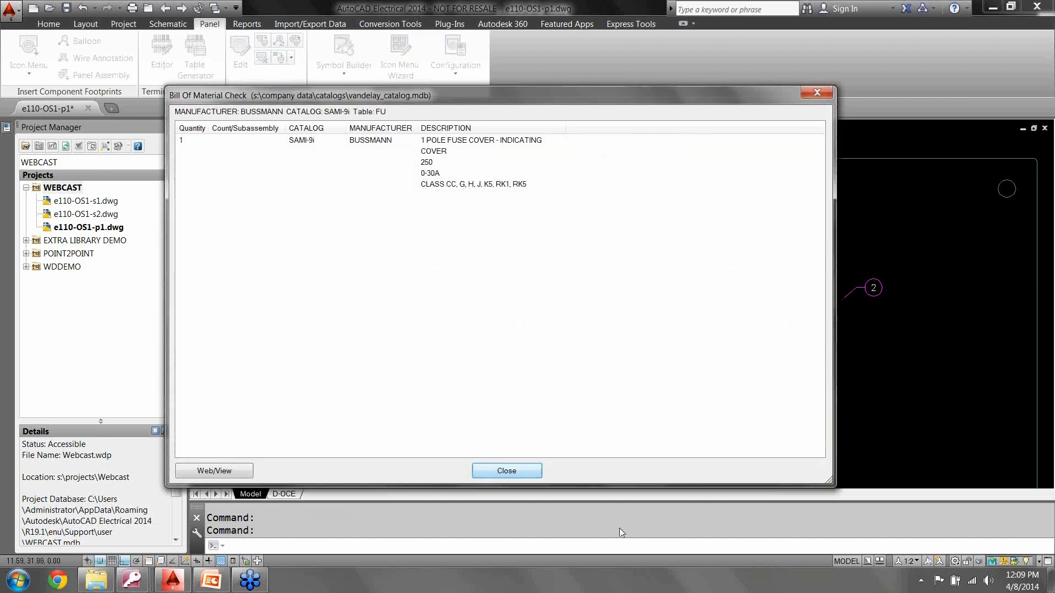
click(495, 468)
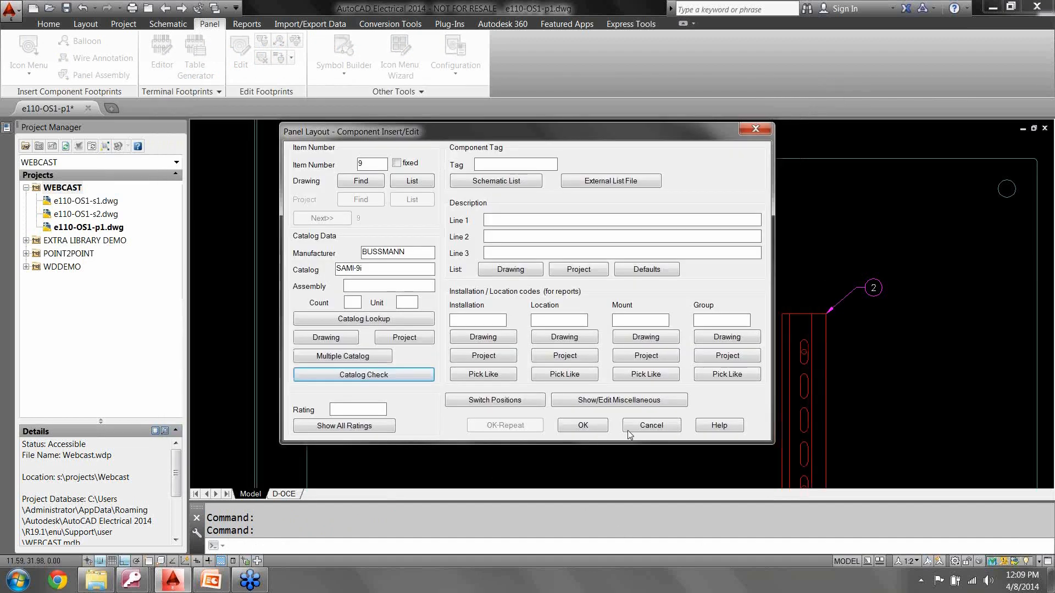
click(596, 428)
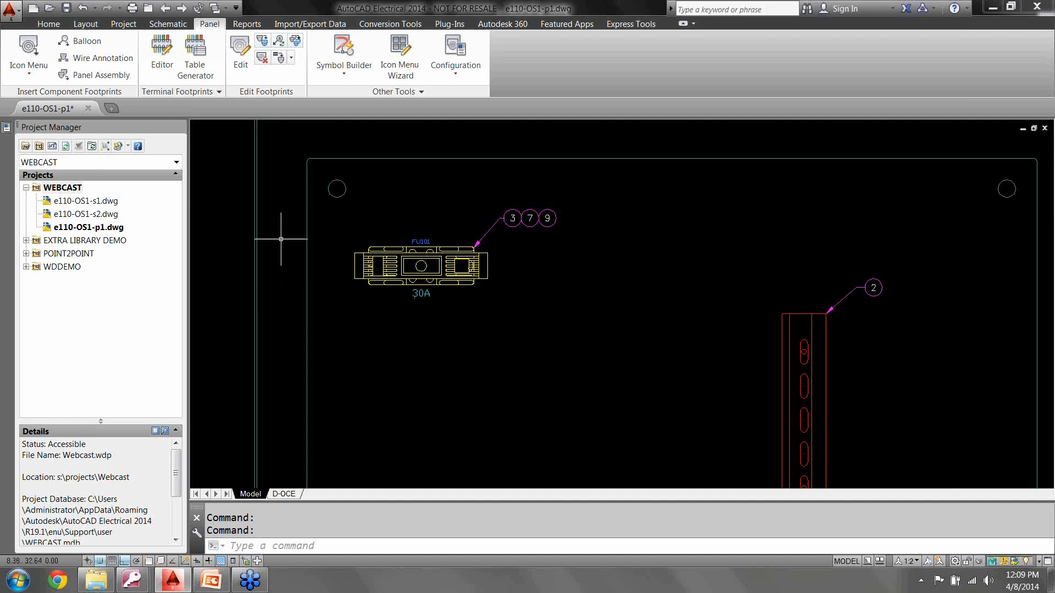
click(262, 41)
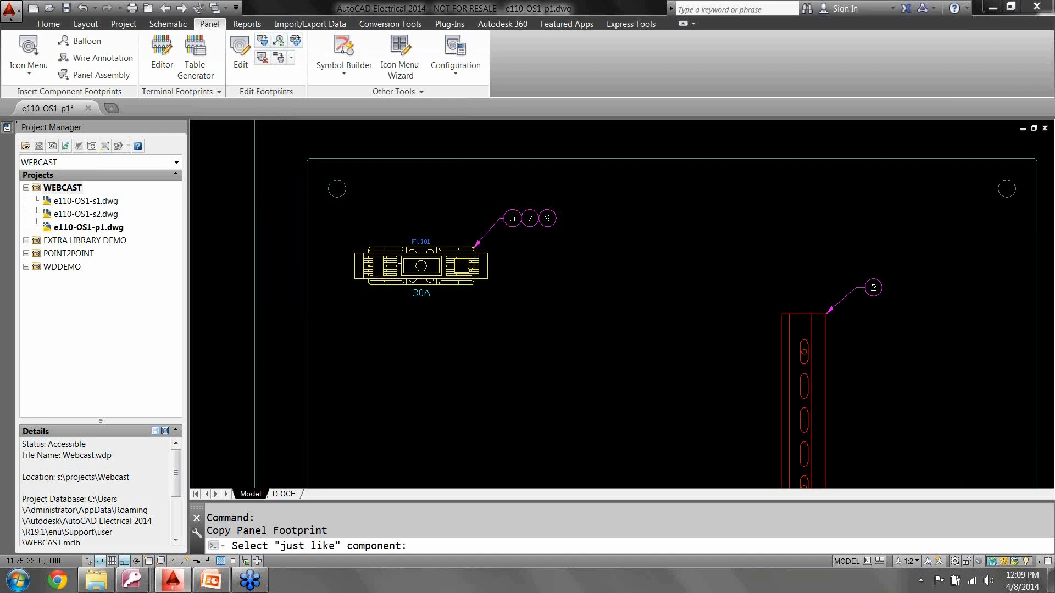
click(426, 300)
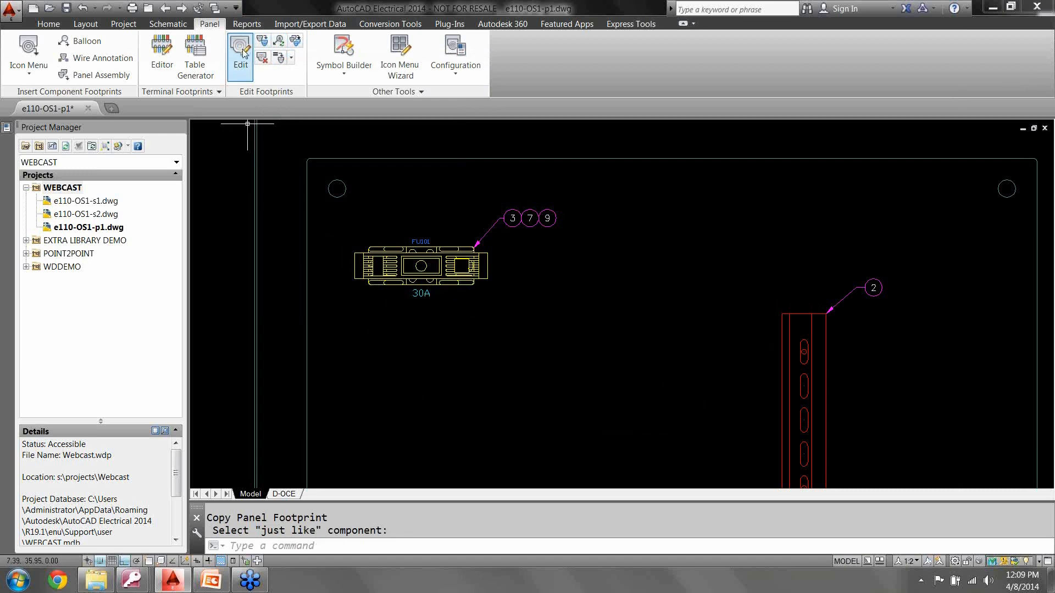
click(263, 43)
click(365, 269)
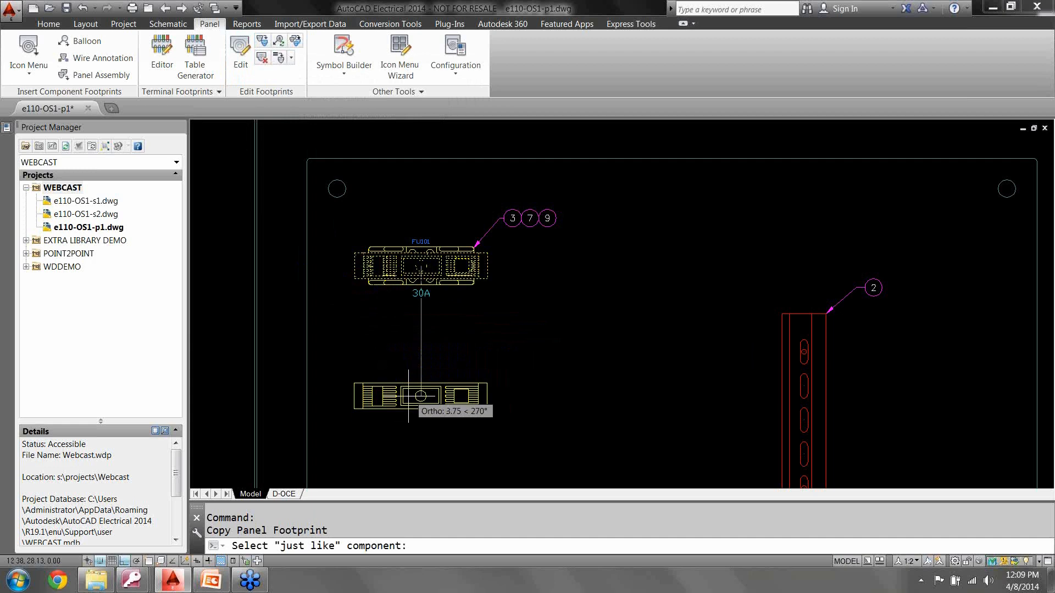
key(Escape)
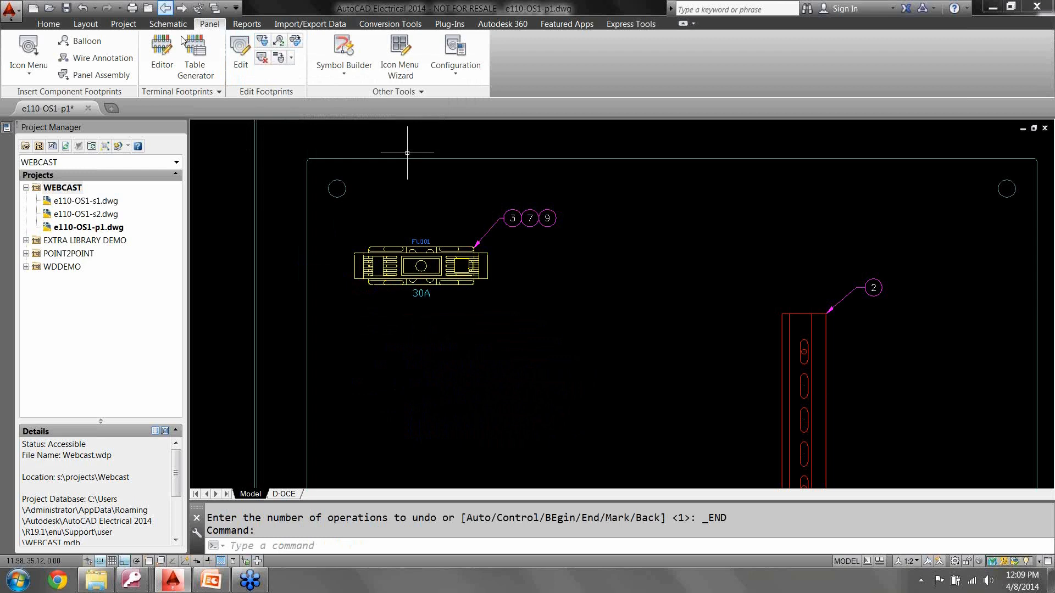
Step: Copy the whole FU101 fuse assembly, including its three item balloons, to a spot directly below the original
click(296, 42)
click(336, 335)
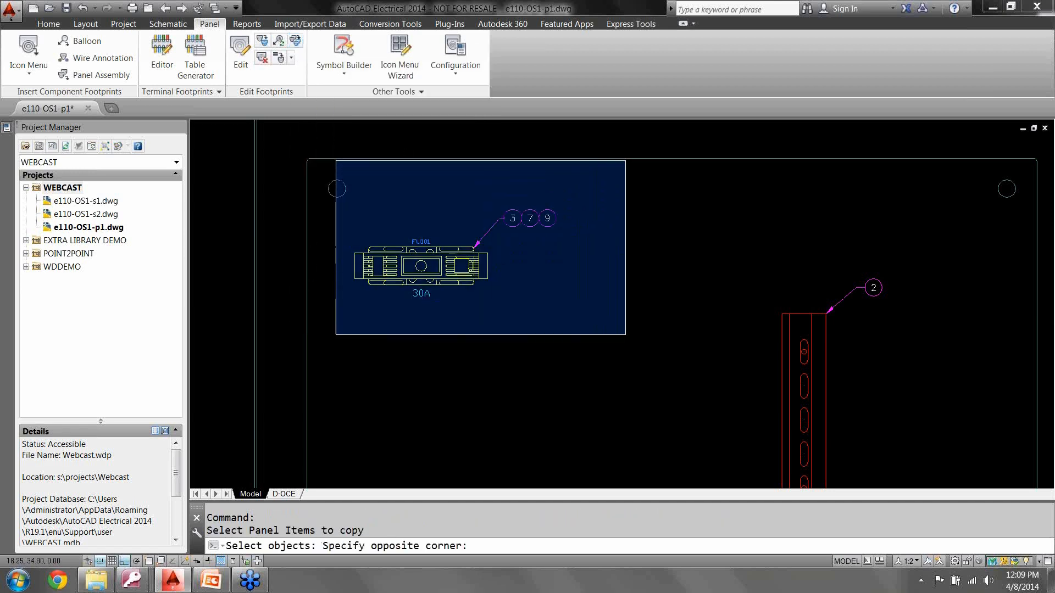
click(629, 188)
key(Return)
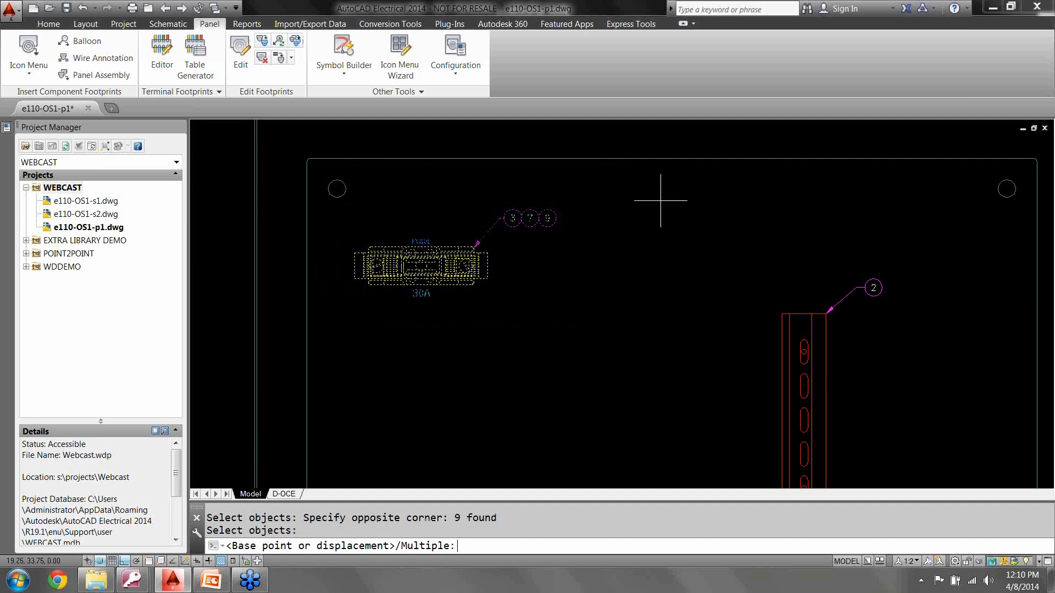
click(342, 265)
click(334, 365)
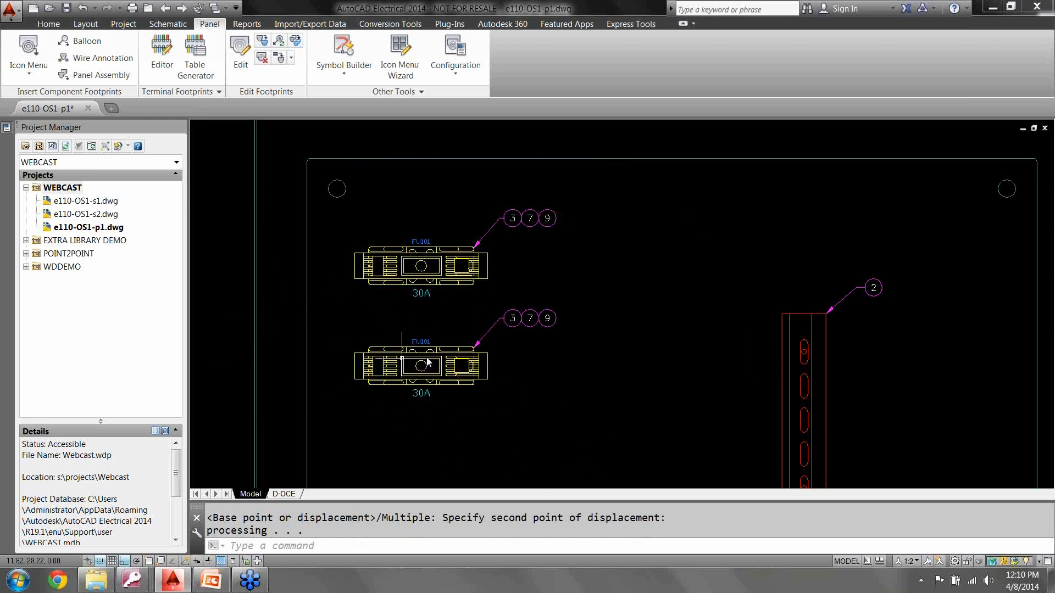
Step: Edit the copied fuse's footprint and assign it the tag FU102 from the schematic tag list
scroll(428, 362, up, 2)
mouse_move(482, 411)
middle_down()
mouse_move(471, 365)
mouse_move(469, 376)
middle_up()
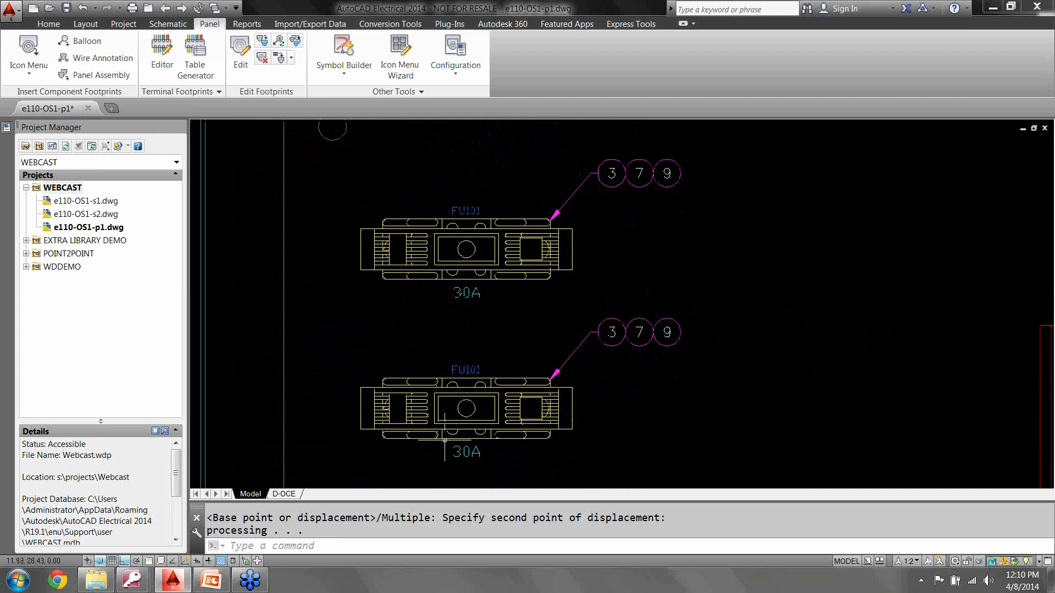
right_click(456, 452)
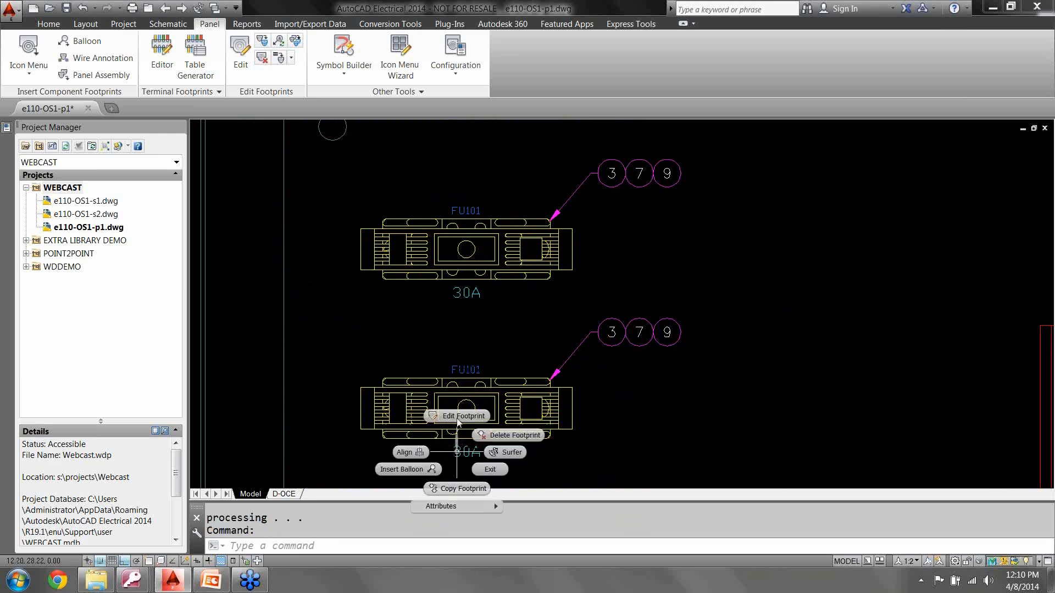
key(Escape)
right_click(456, 453)
click(456, 414)
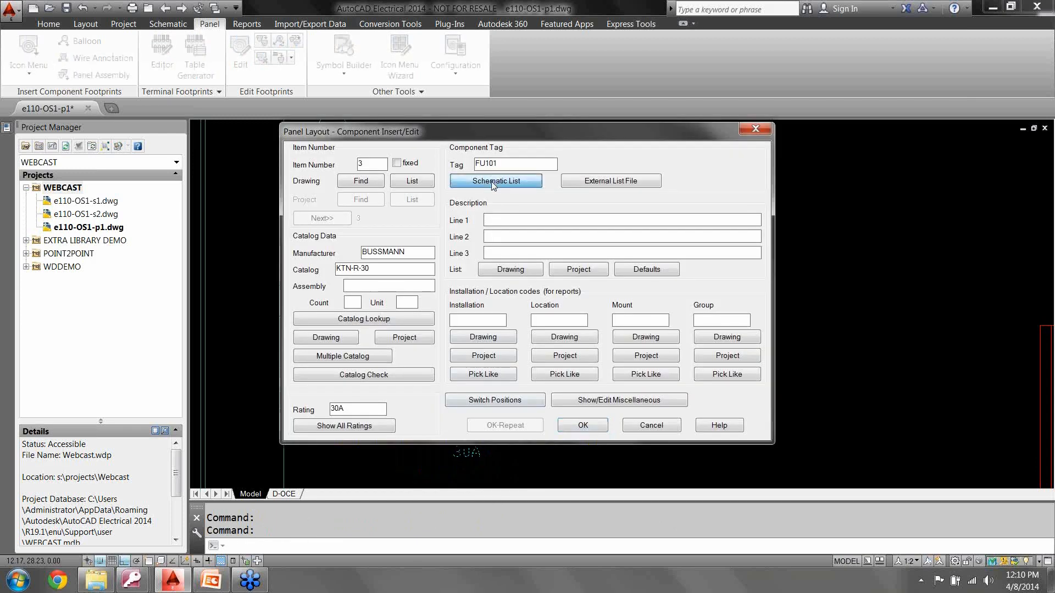
click(491, 181)
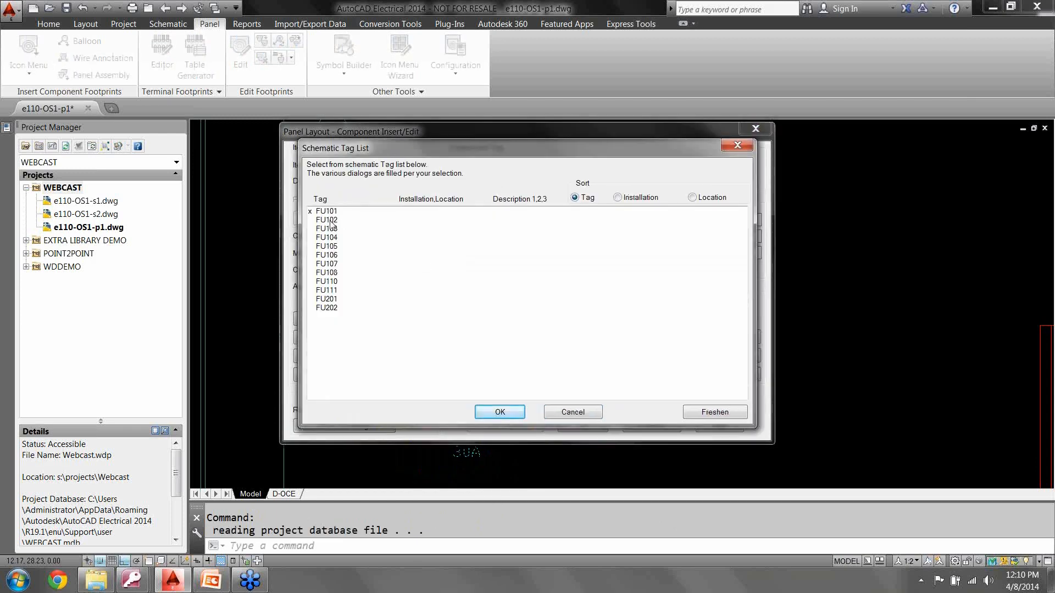
click(329, 220)
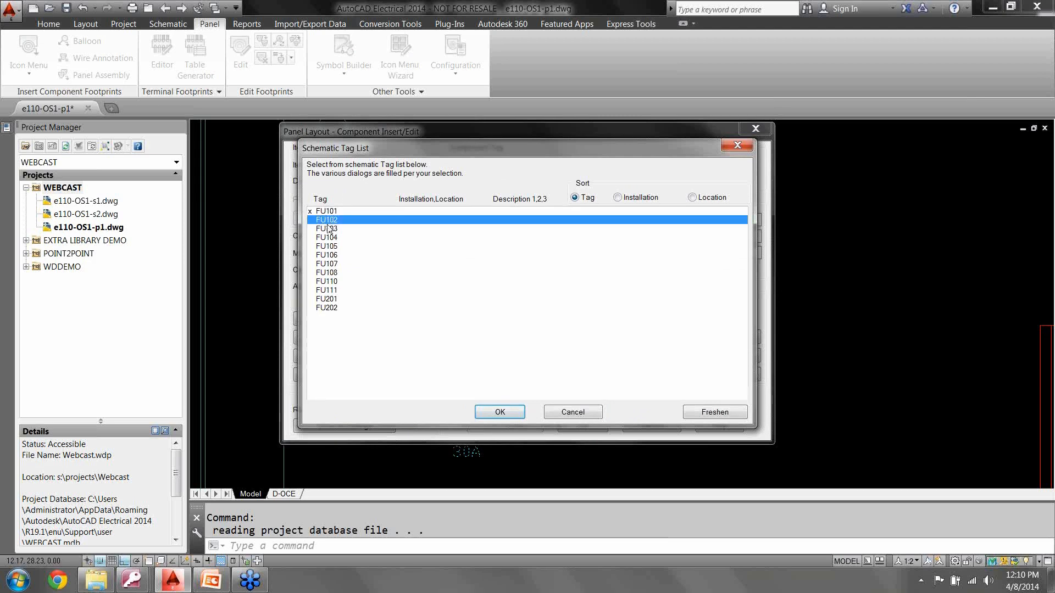
click(499, 413)
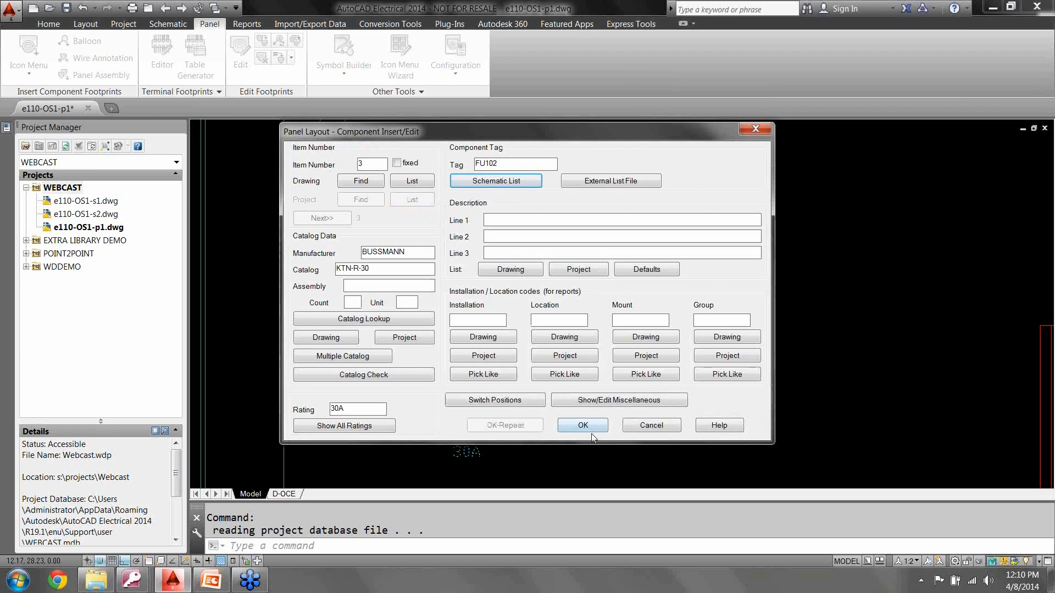
Step: Assign the 20 A fuse KTN-R-20 from the parts catalog to FU102, leaving the footprint as is and skipping the related component update
click(384, 320)
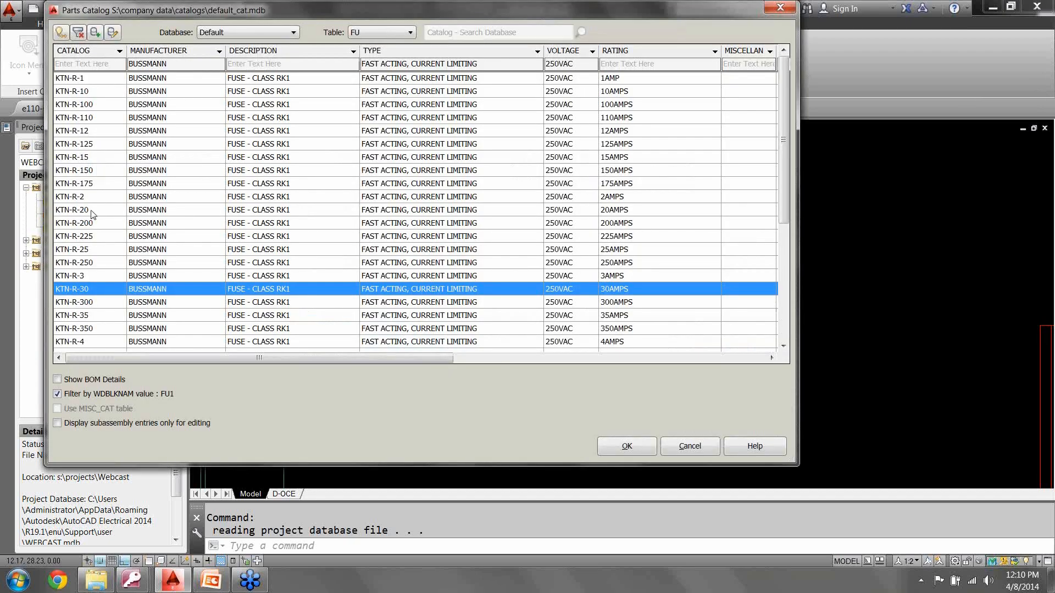
click(91, 211)
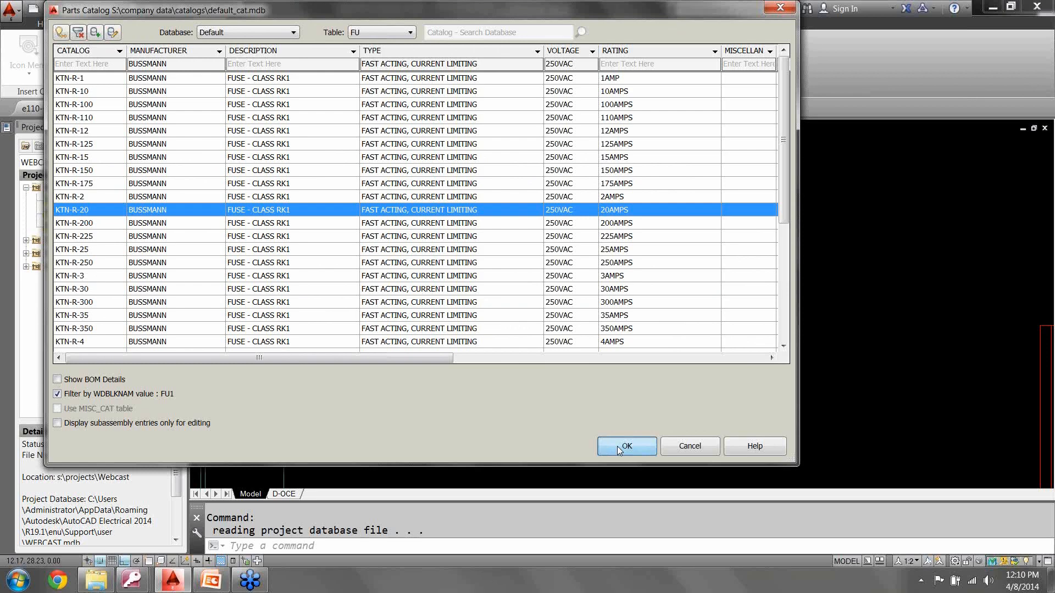
click(618, 446)
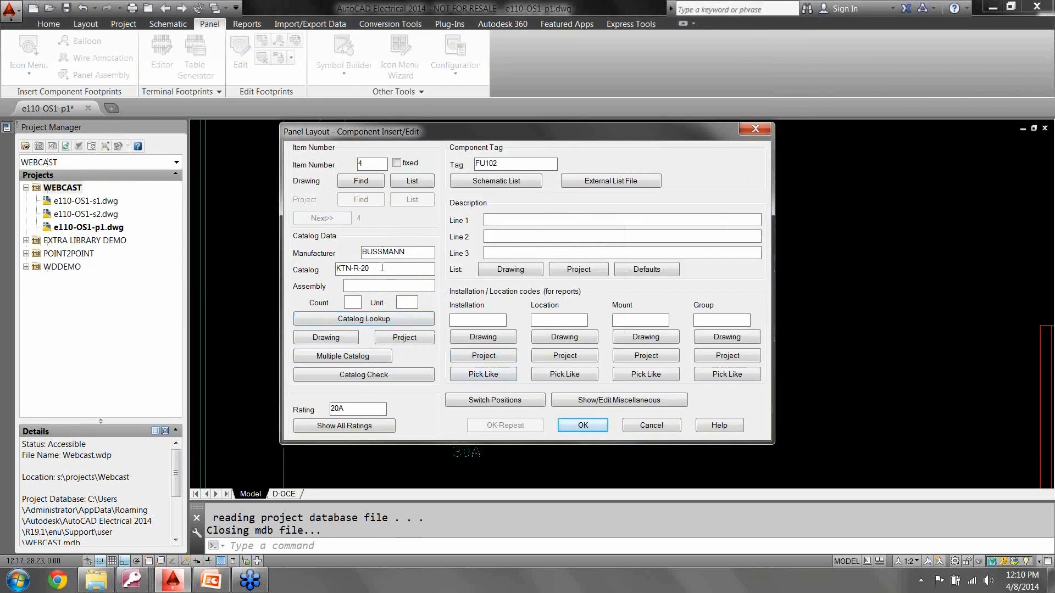
click(584, 427)
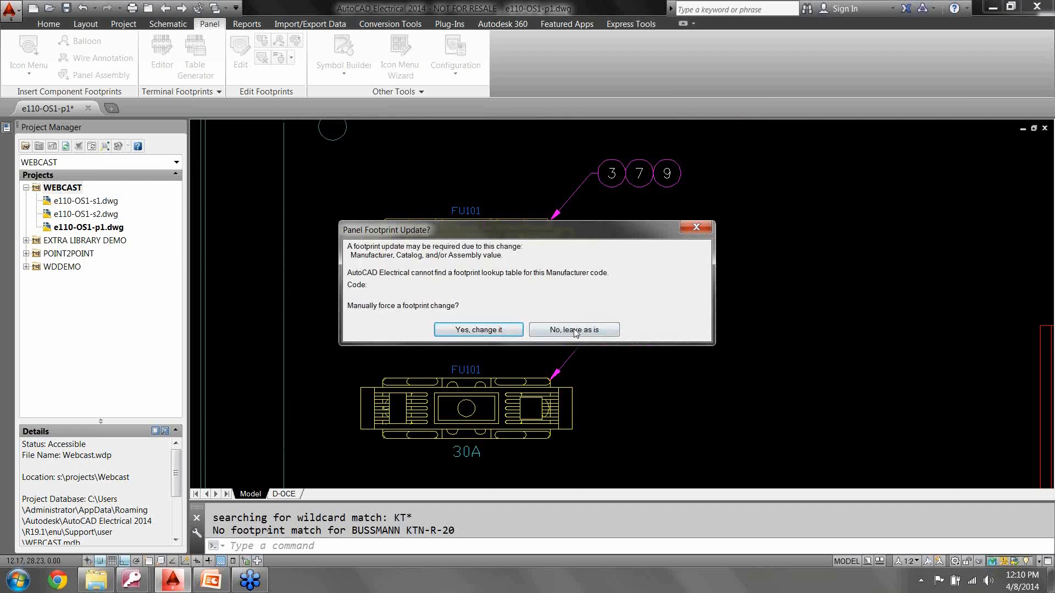
click(573, 330)
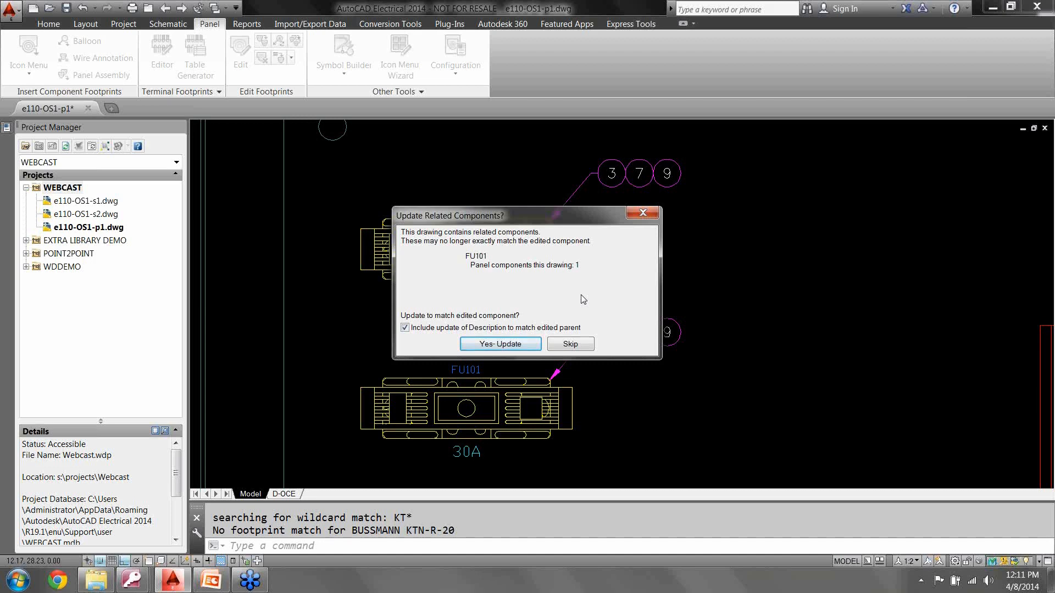
click(576, 346)
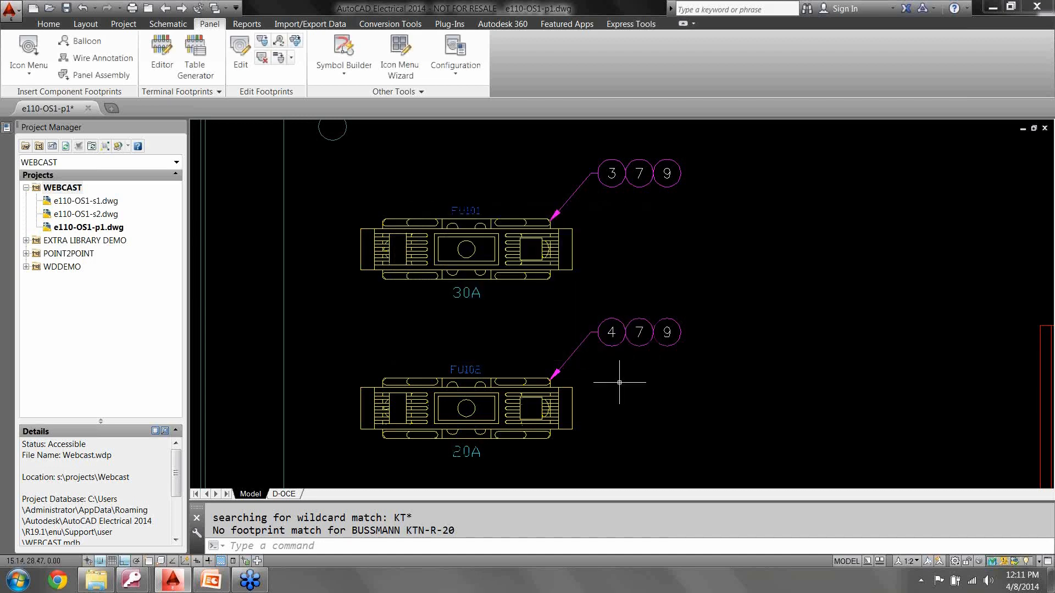
Step: Copy the FU102 fuse assembly, including its three item balloons, to a spot directly below it
scroll(621, 407, down, 2)
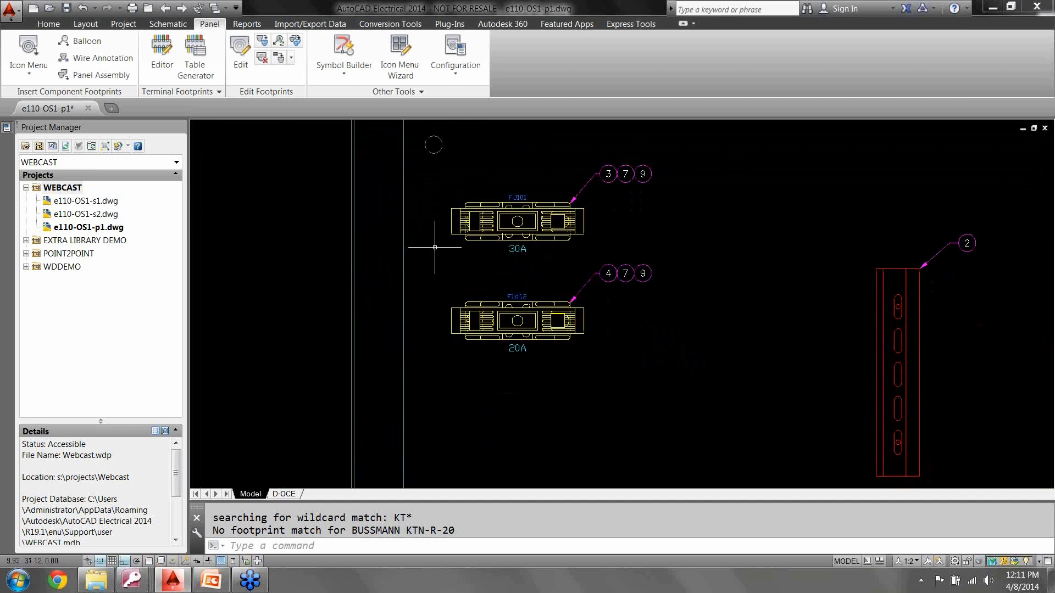
click(295, 40)
click(675, 268)
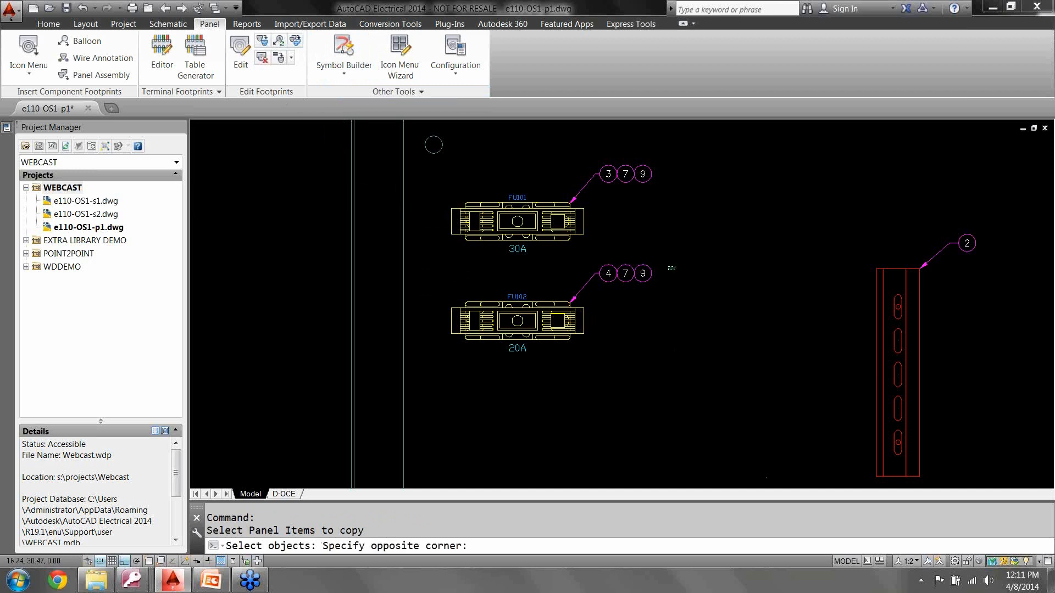
click(489, 385)
key(Return)
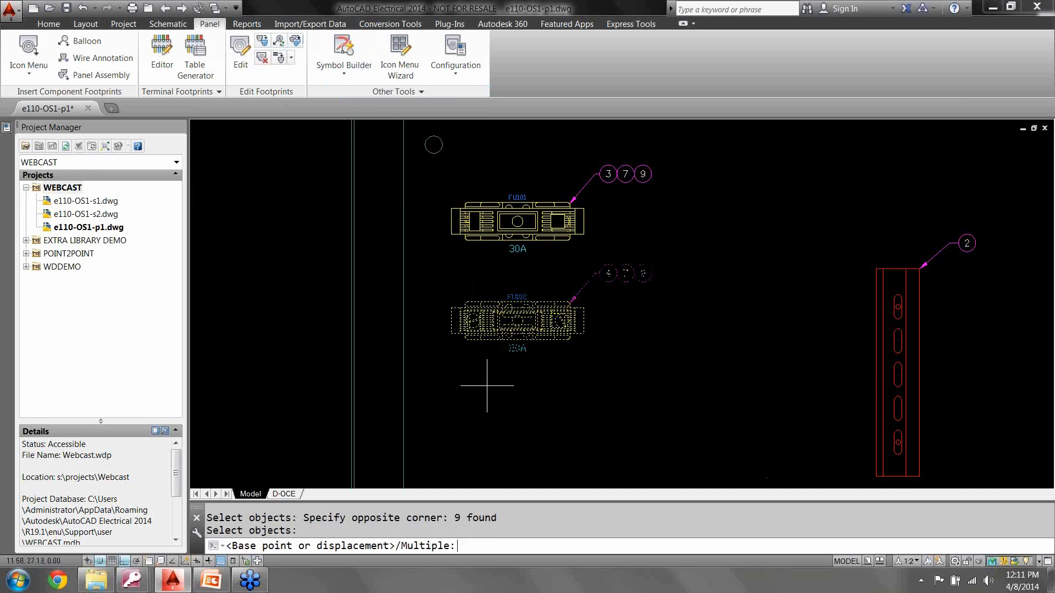
click(444, 322)
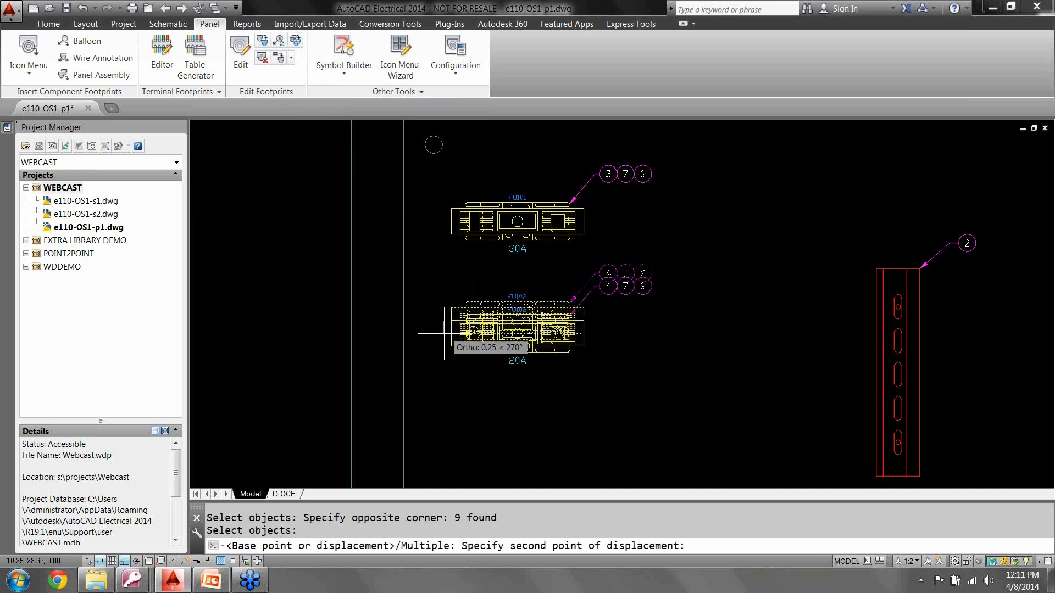
click(439, 417)
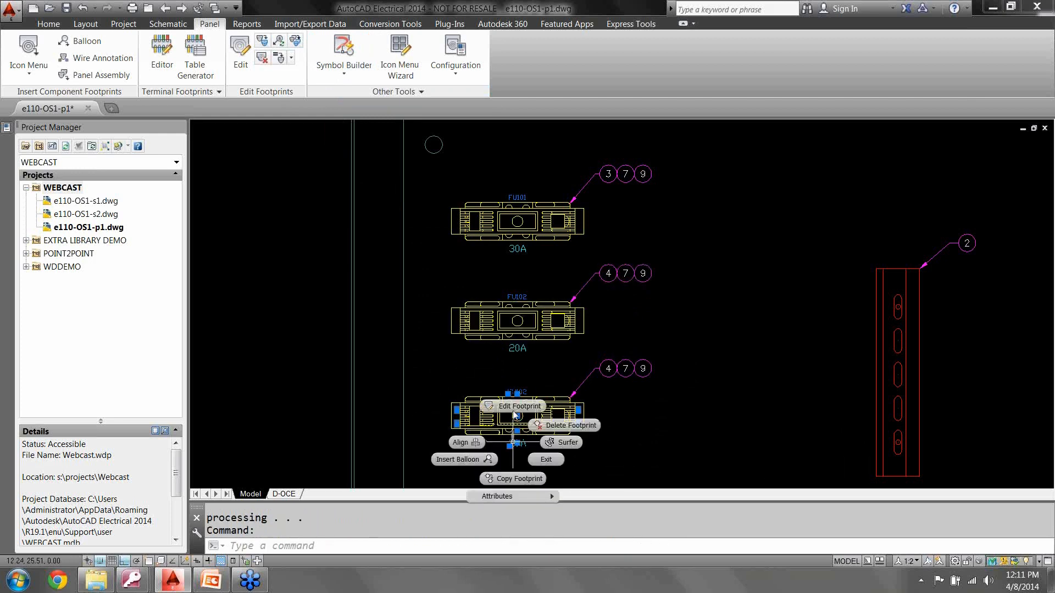
Step: Assign the tag FU103 from the schematic list to the lowest fuse footprint, updating the related components and the other project drawing
double_click(512, 408)
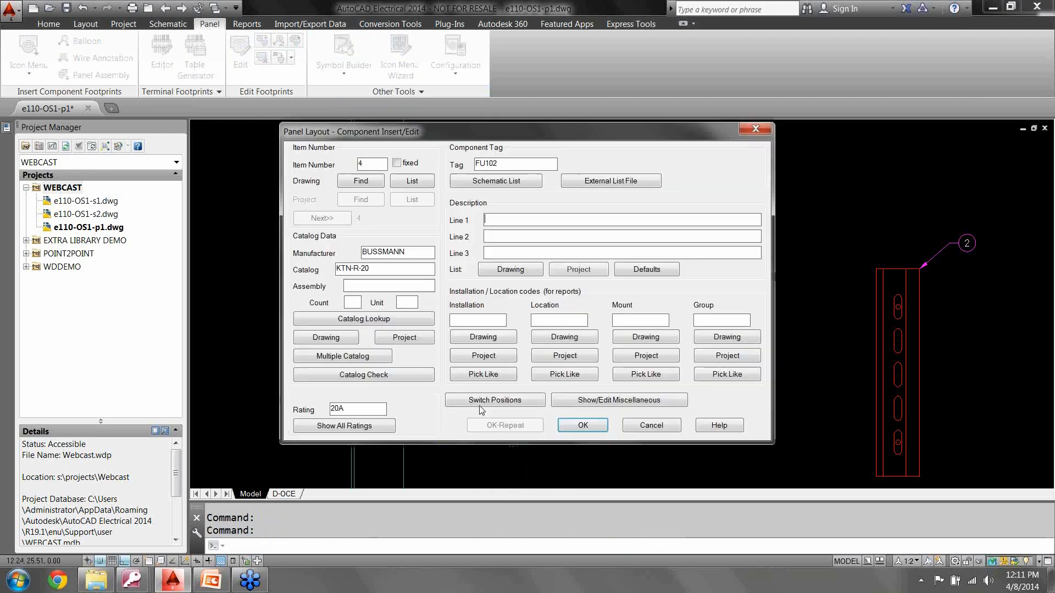
click(496, 181)
click(330, 226)
click(500, 412)
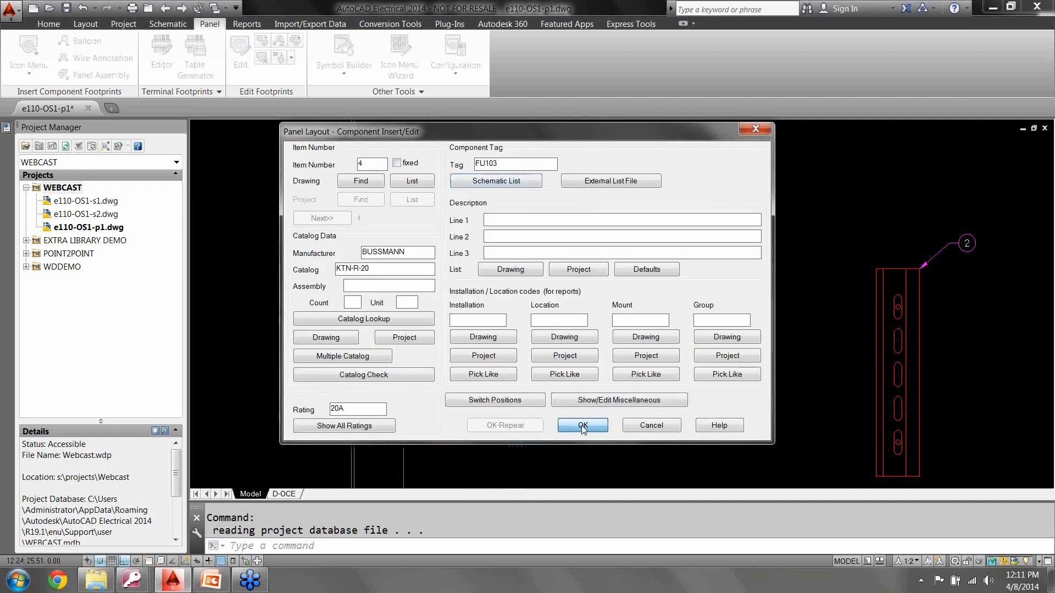
click(582, 426)
click(493, 345)
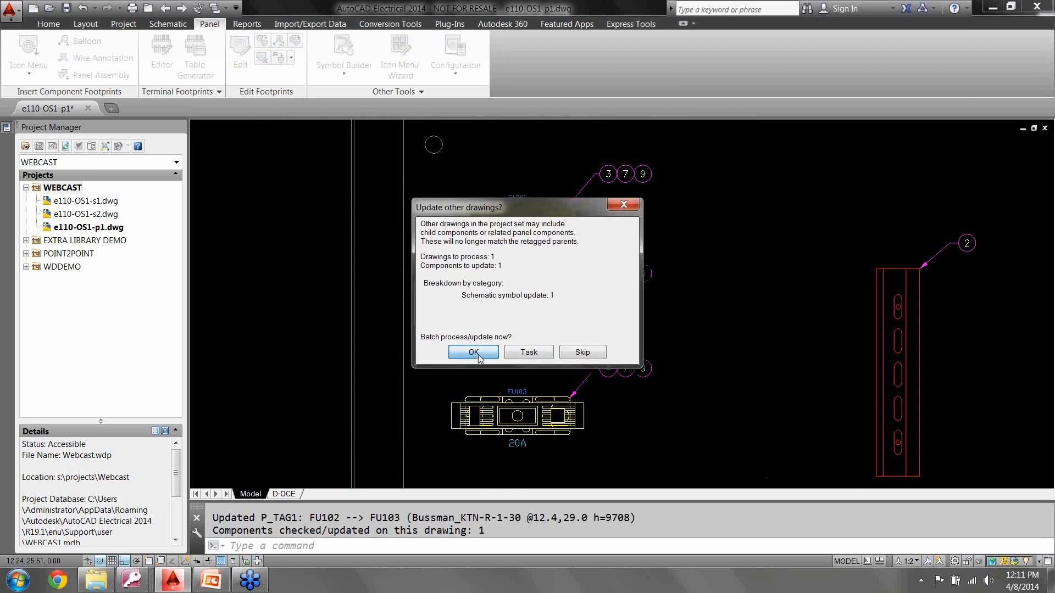
click(477, 355)
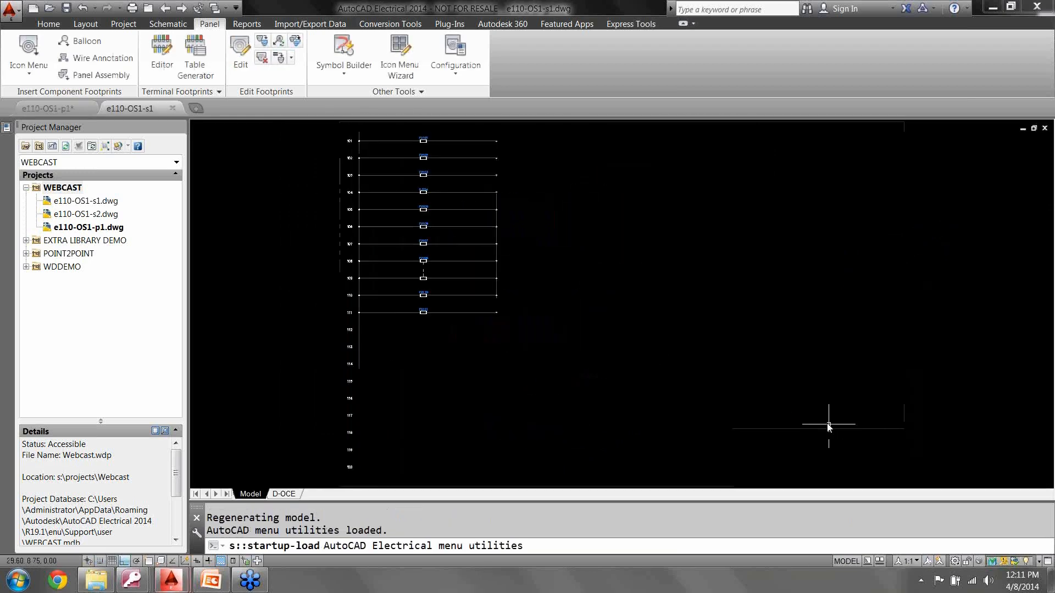
Step: Open the schematic e110-OS1-s1.dwg and examine the fuse tags on lines 101 to 104
scroll(631, 377, down, 3)
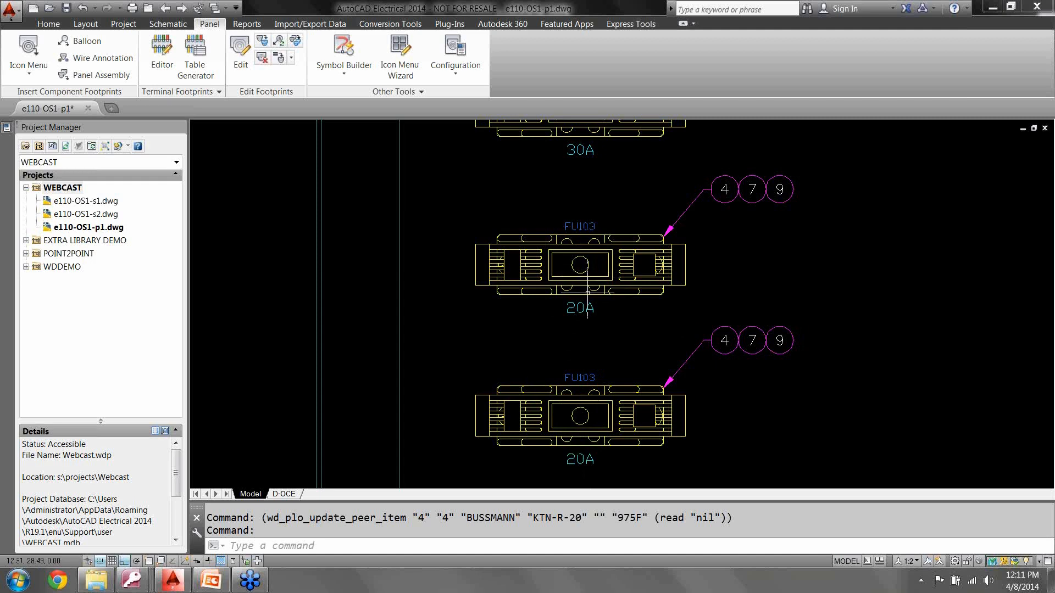
double_click(102, 202)
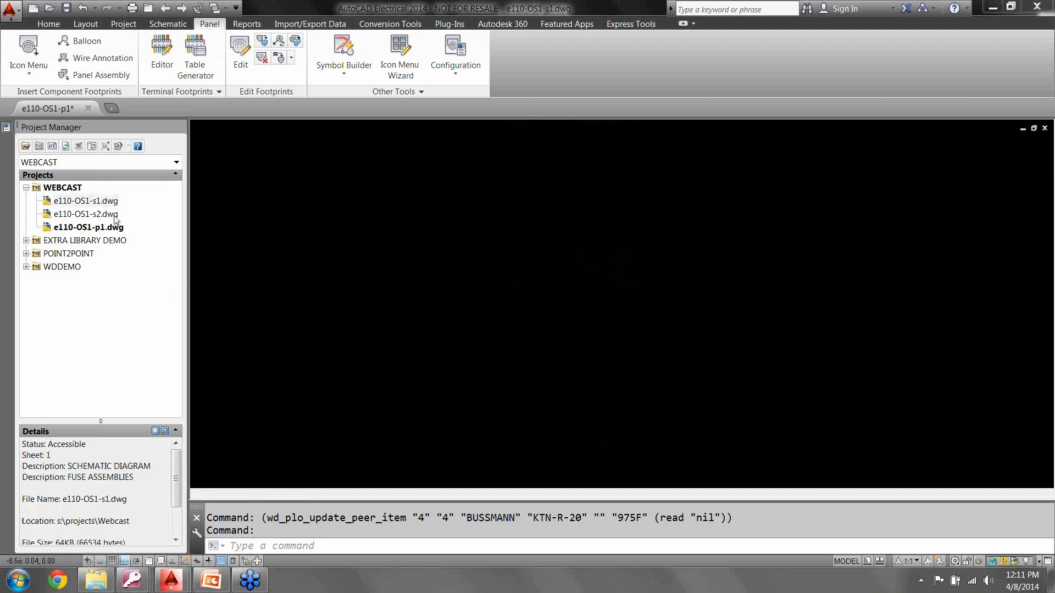
scroll(448, 377, down, 3)
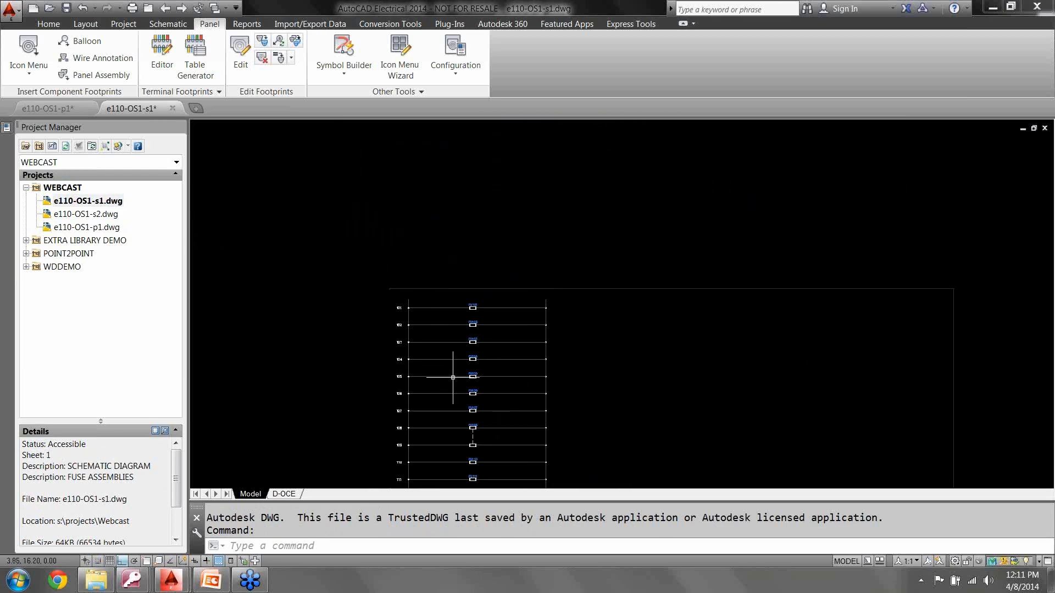
scroll(468, 341, up, 7)
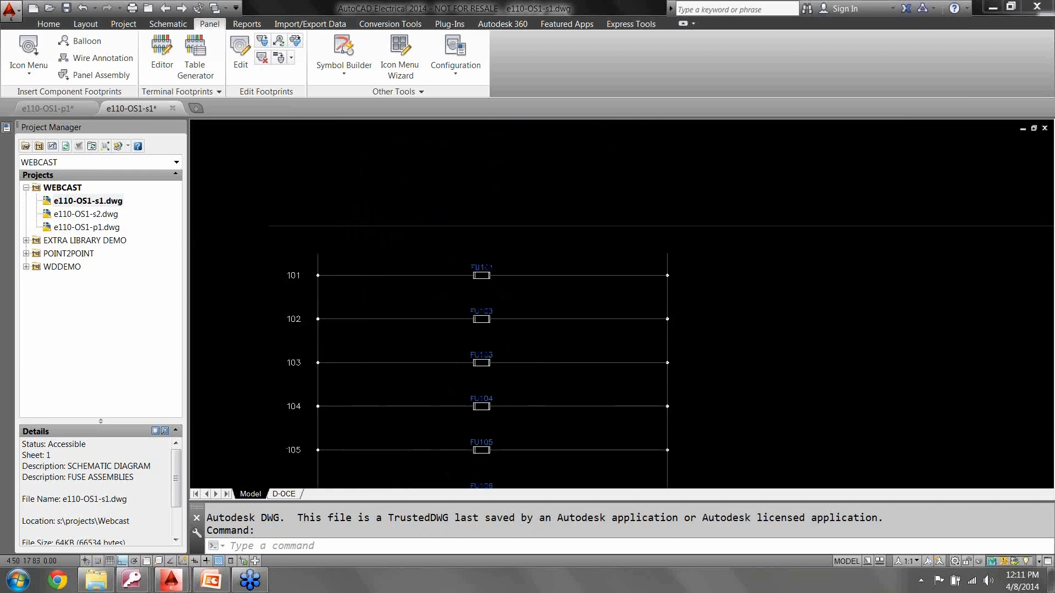
scroll(462, 376, up, 2)
mouse_move(462, 377)
middle_down()
mouse_move(502, 425)
mouse_move(521, 426)
middle_up()
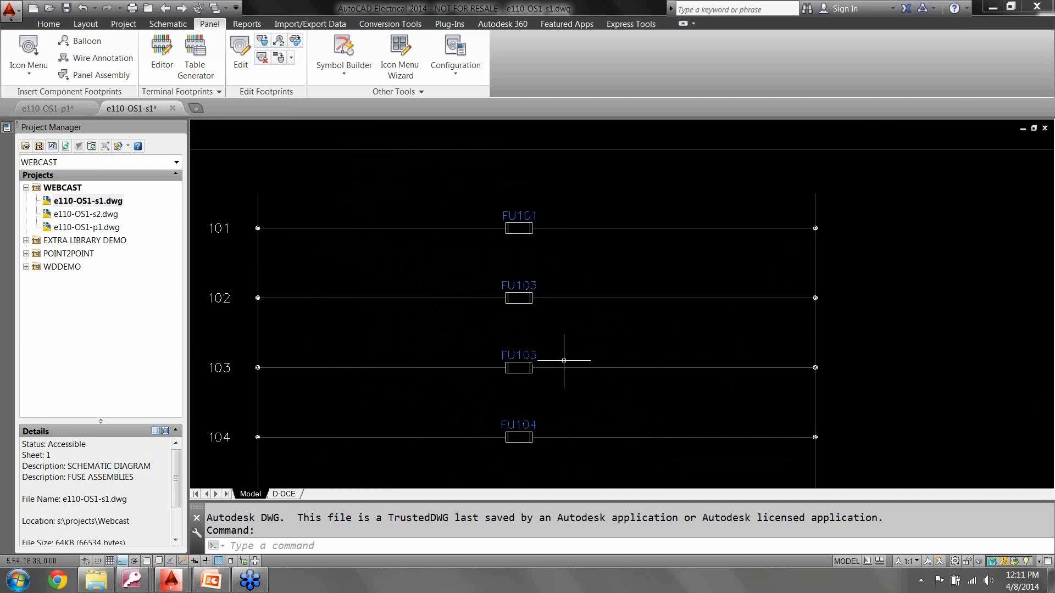
mouse_move(516, 256)
mouse_down()
mouse_move(541, 428)
mouse_move(527, 256)
mouse_up()
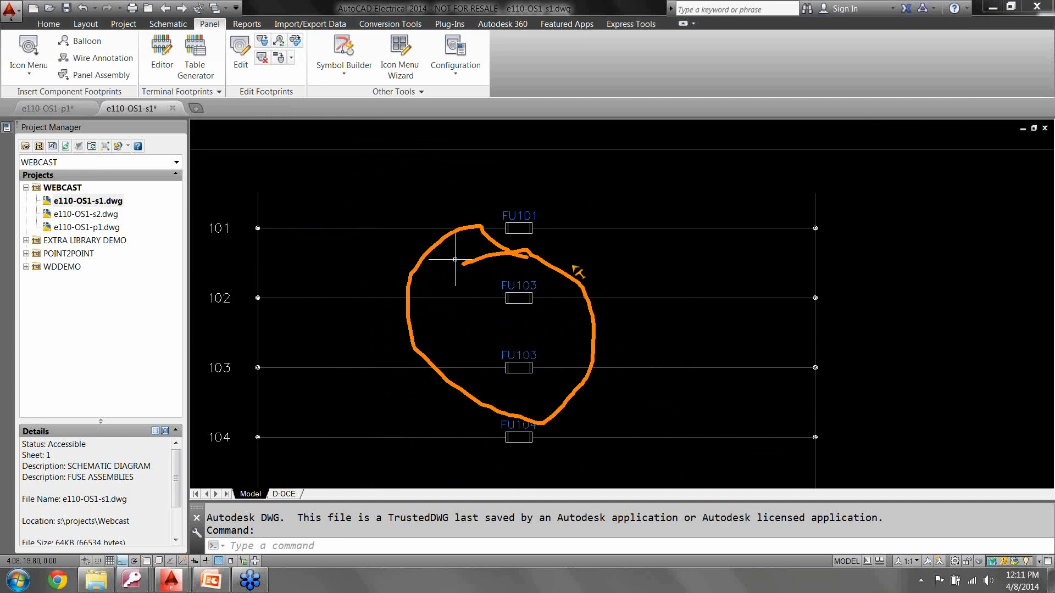
key(Escape)
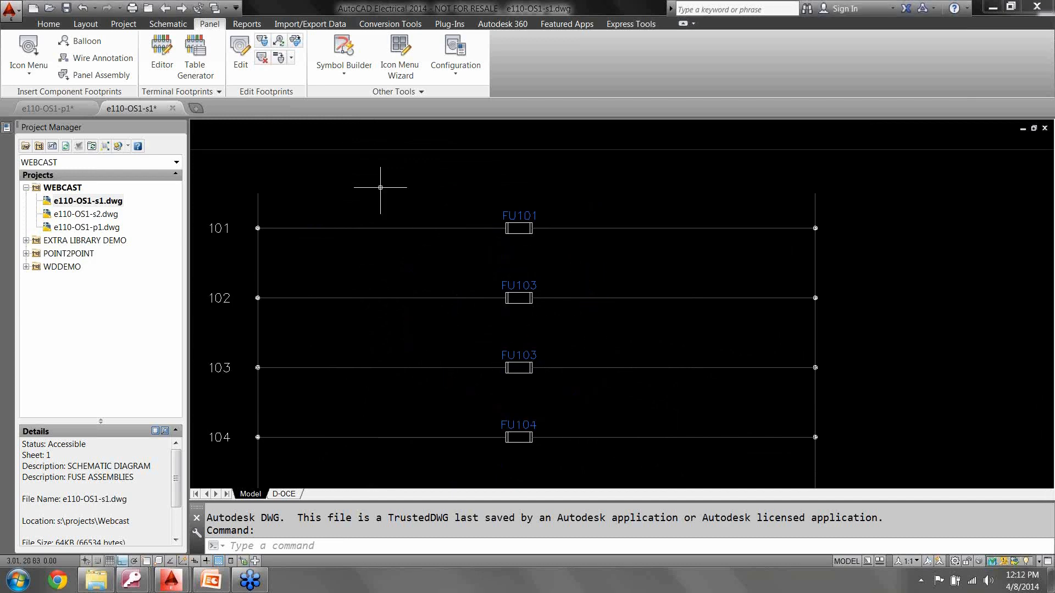
Step: Retag all components in the active schematic drawing and update the related components in the other project drawing
click(167, 24)
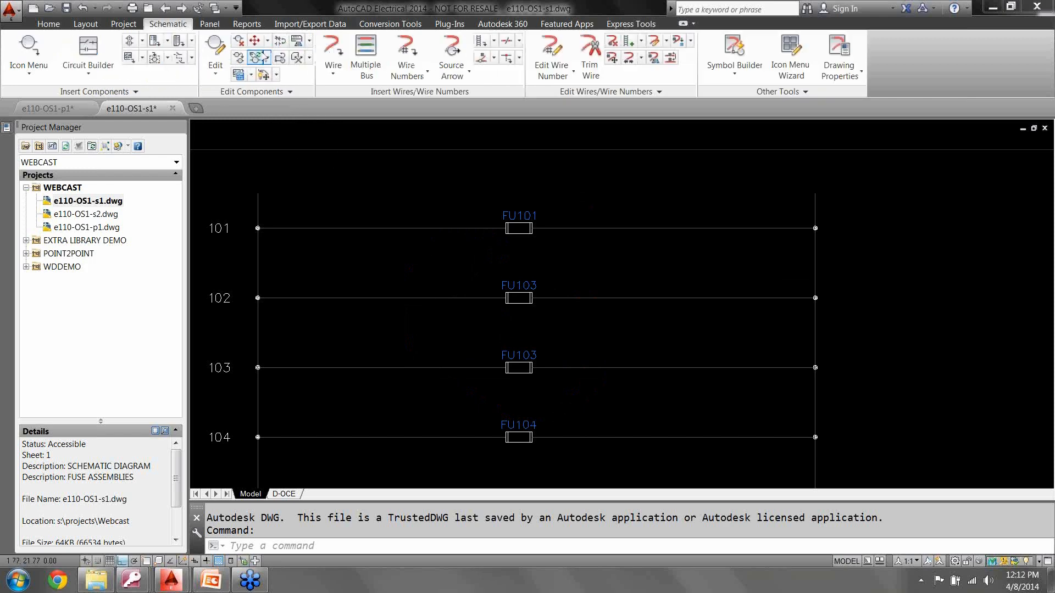
click(254, 59)
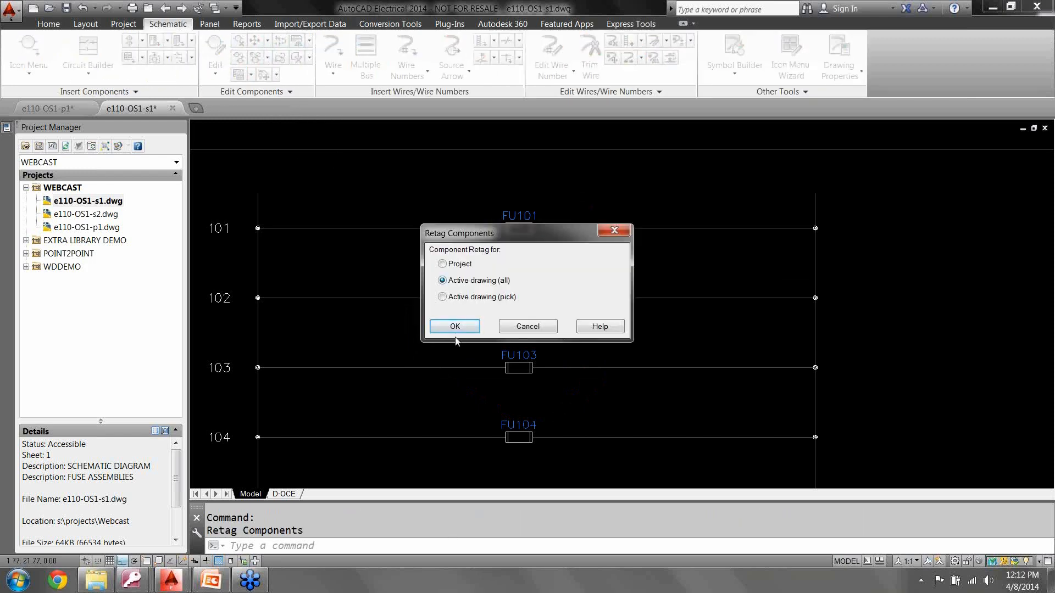
click(455, 327)
click(472, 347)
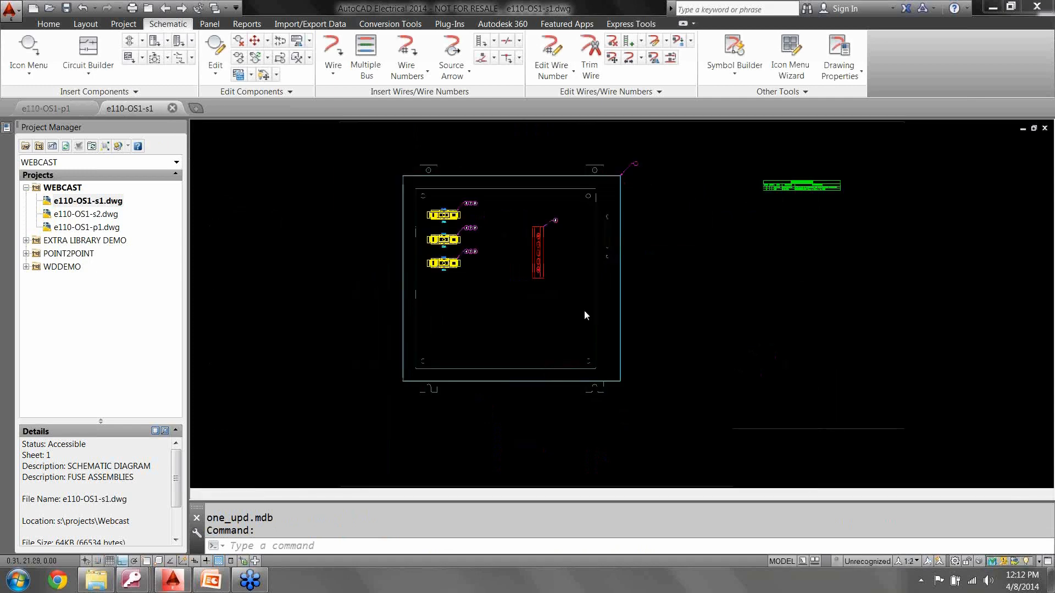
Step: Delete the lowest of the three fuse assemblies in the panel layout together with its item balloons
scroll(474, 253, up, 8)
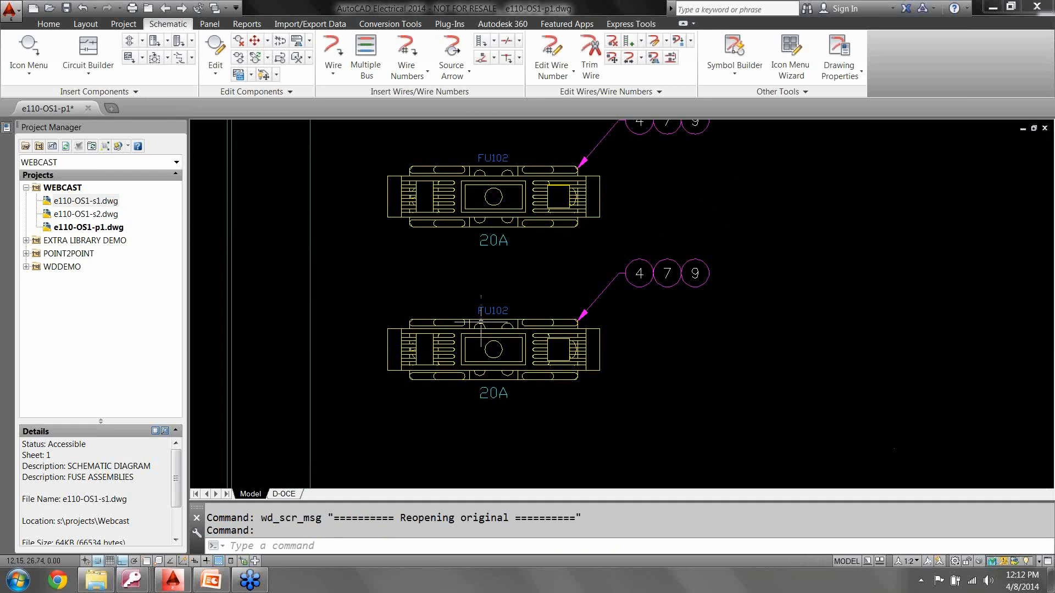
scroll(483, 323, down, 2)
middle_drag(523, 317, 522, 340)
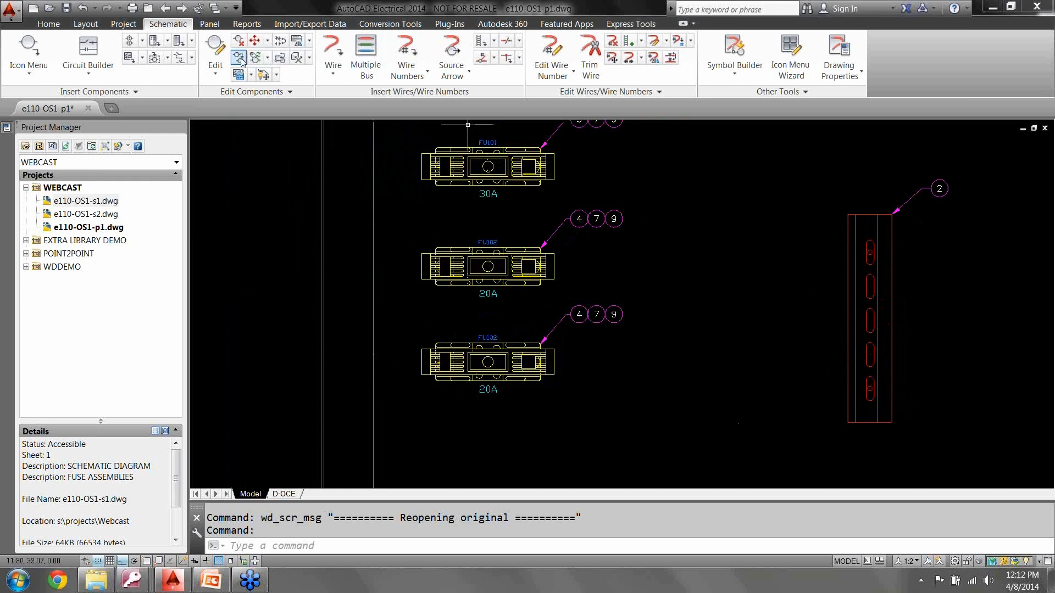
click(210, 23)
click(262, 58)
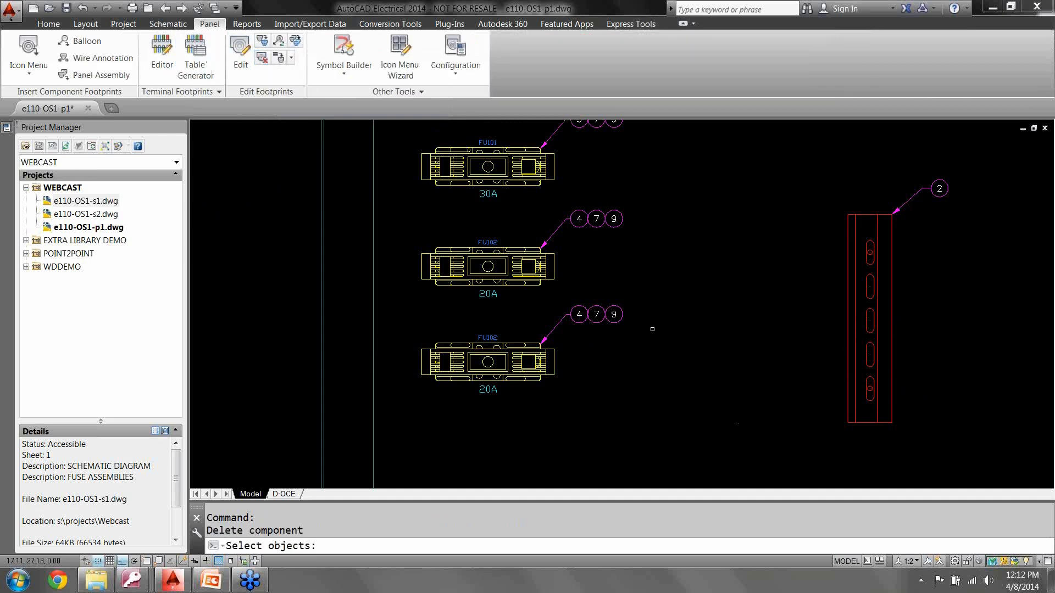
click(650, 311)
click(407, 420)
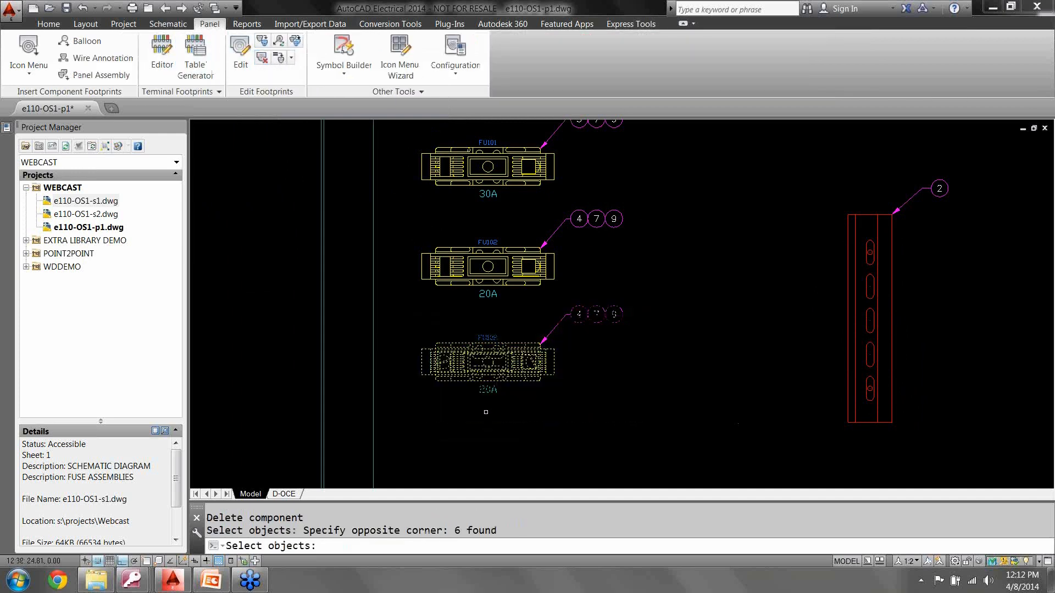
key(Return)
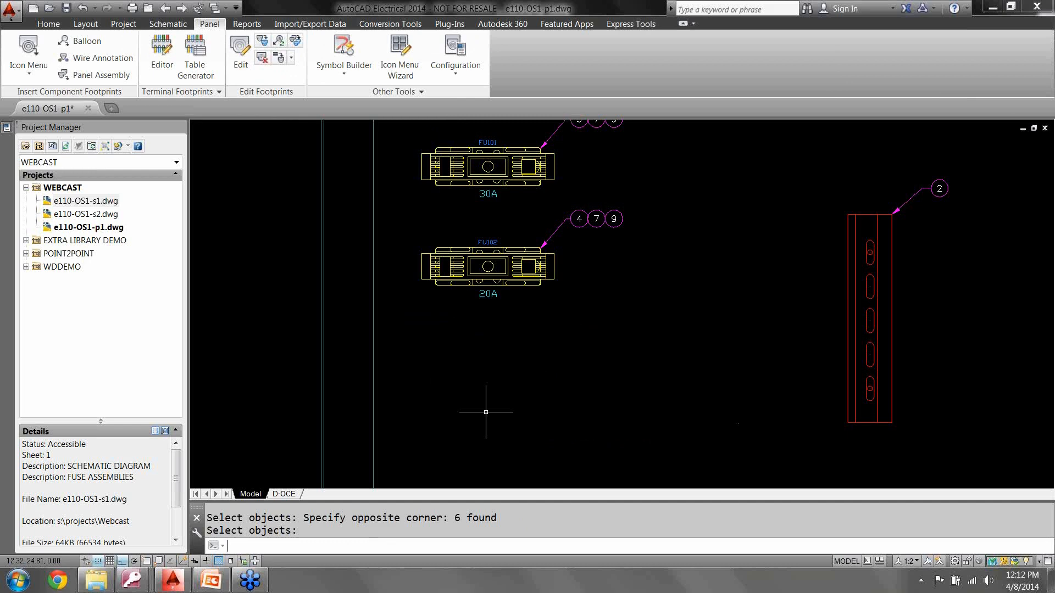
Step: Run the panel Bill of Material report for the active drawing with the pur_pbom.set format and Tallied Purchase List display
scroll(512, 393, down, 2)
middle_drag(619, 364, 315, 357)
mouse_move(681, 371)
middle_down()
mouse_move(531, 388)
mouse_move(238, 459)
middle_up()
scroll(639, 272, up, 4)
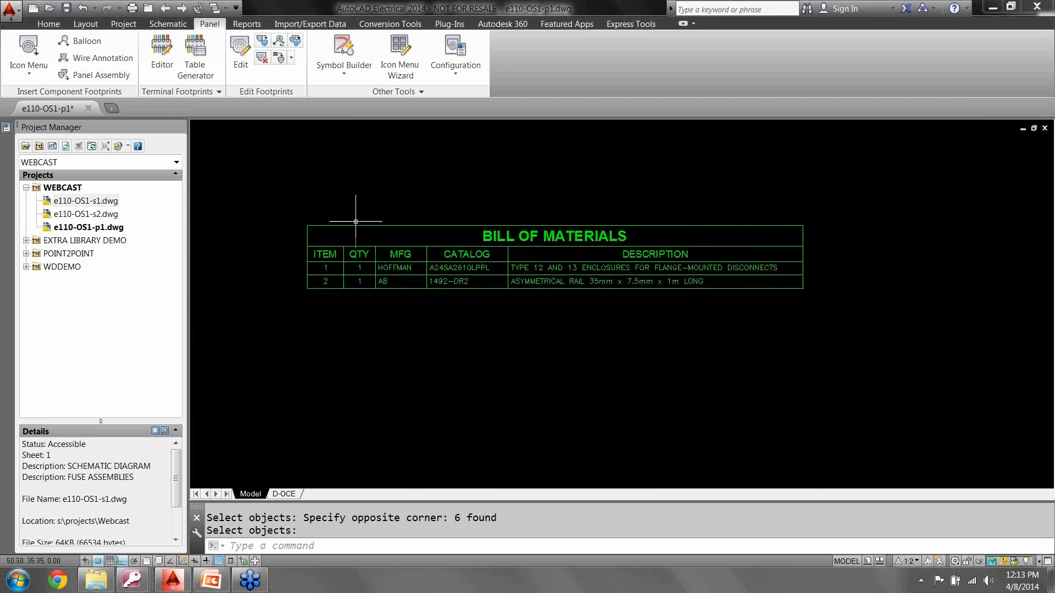
click(247, 26)
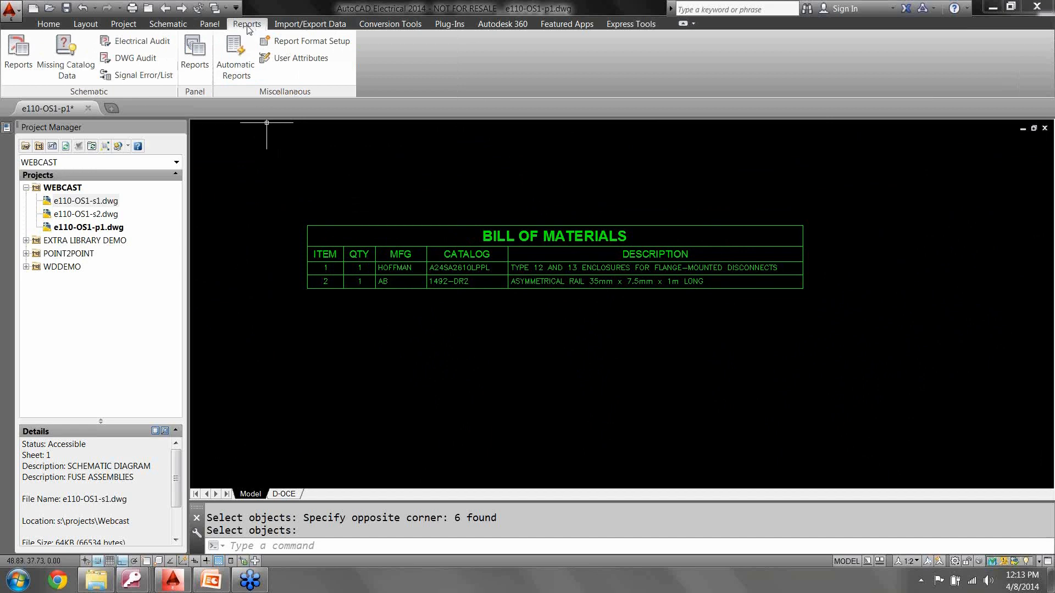
click(191, 48)
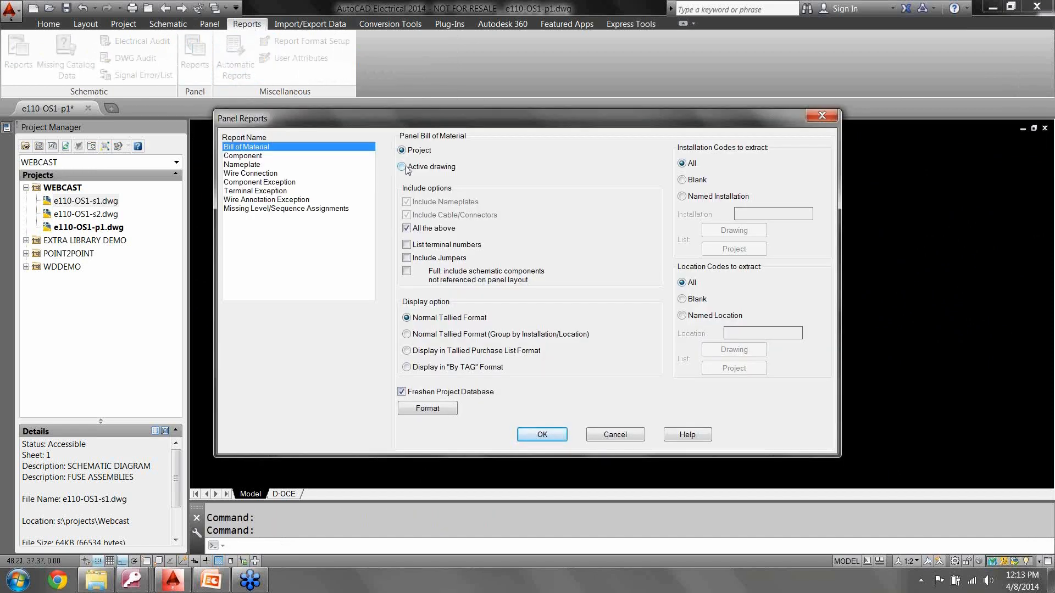
click(403, 167)
click(430, 410)
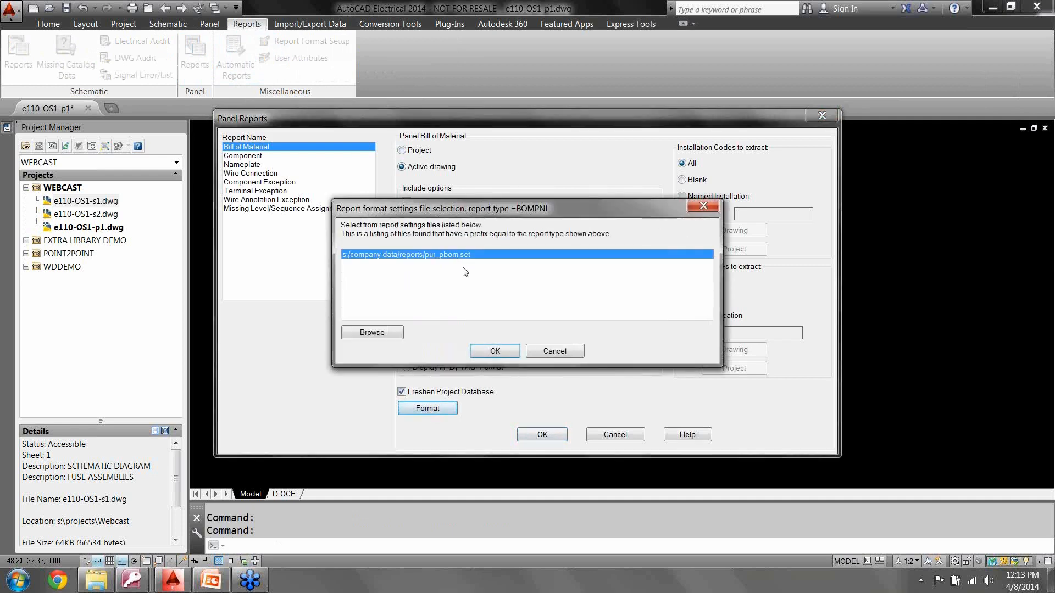
click(494, 351)
click(409, 351)
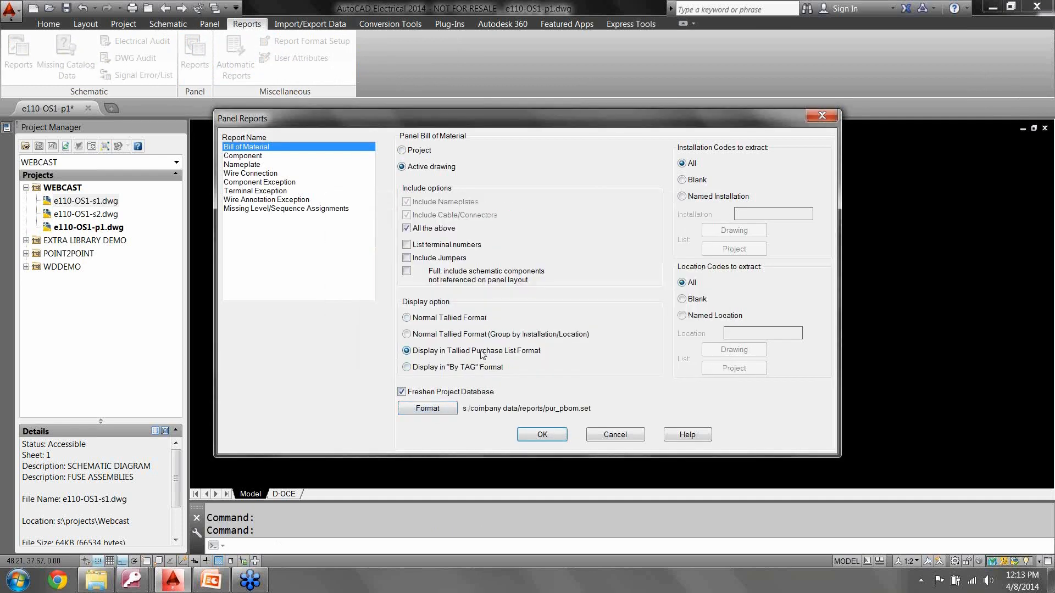
click(539, 440)
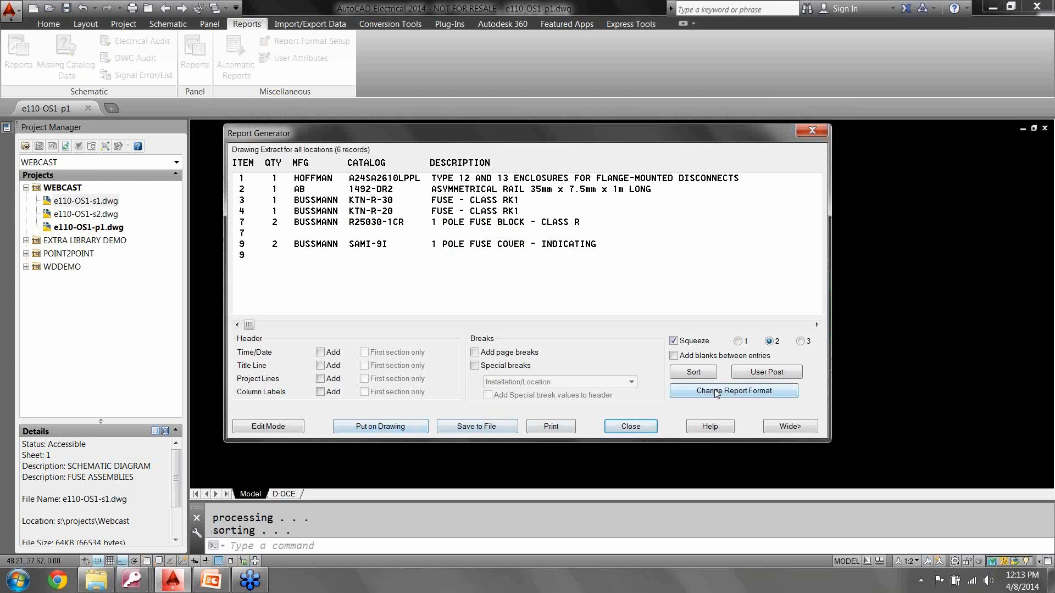
Step: Run the user post-process on the report and update the existing BILL OF MATERIALS table on the drawing with it
click(766, 372)
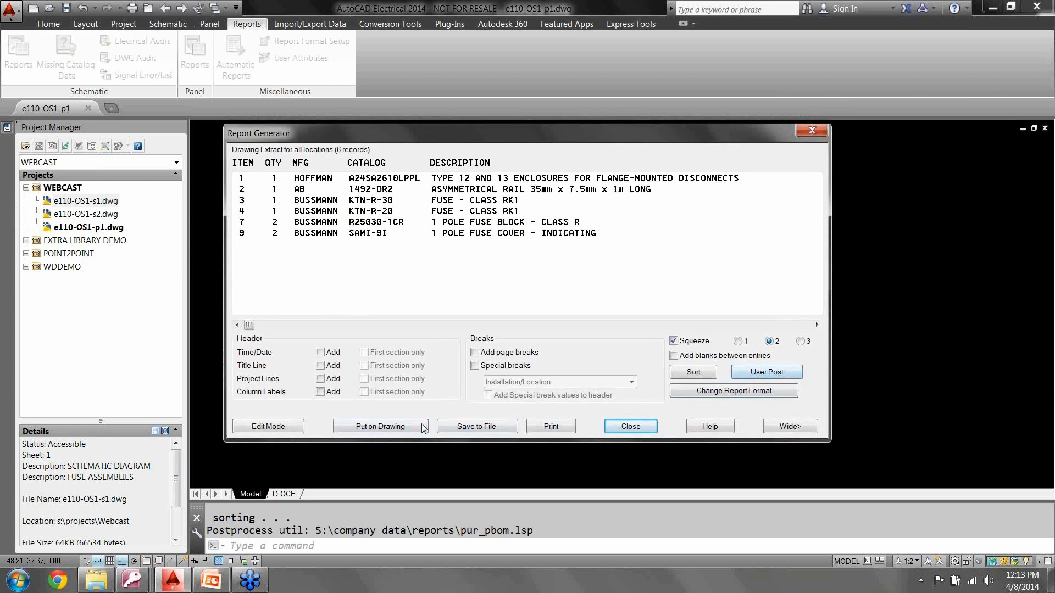
click(400, 427)
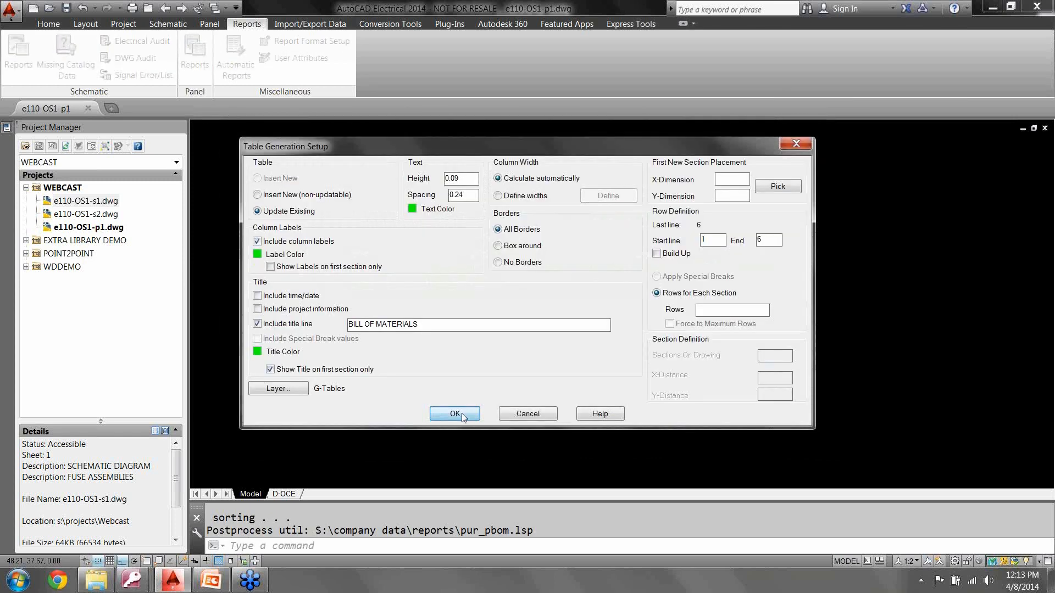
click(462, 414)
click(630, 426)
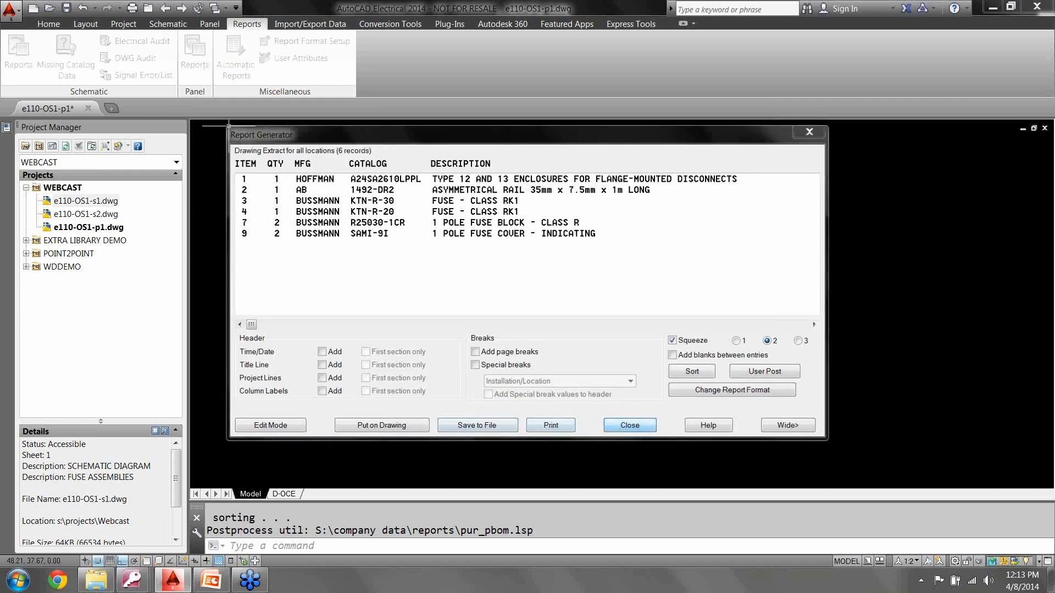
Step: Remove all property overrides from the title and column header rows of the BILL OF MATERIALS table
click(514, 232)
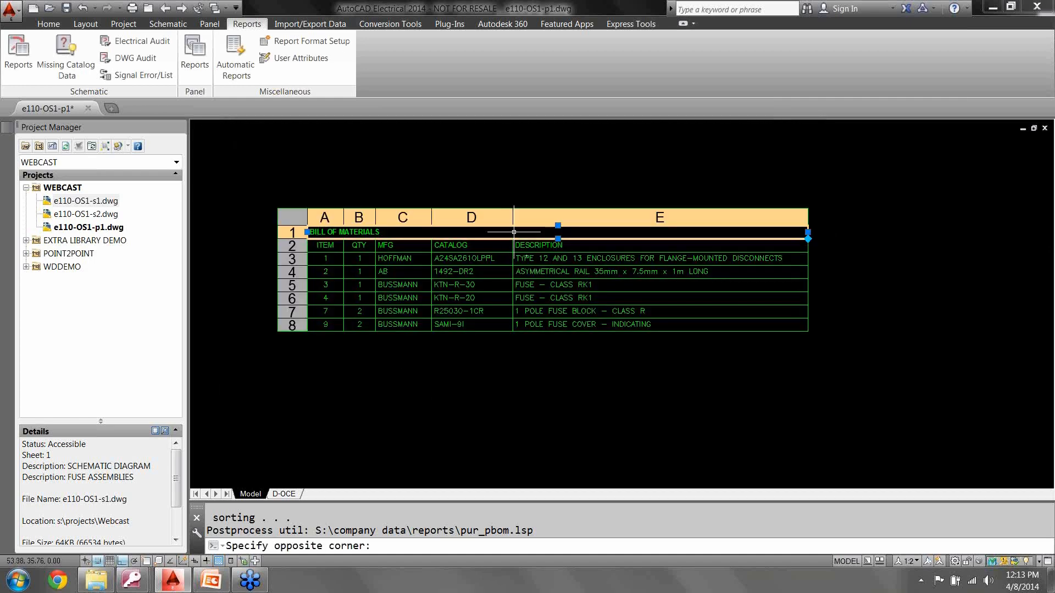
click(514, 231)
right_click(683, 222)
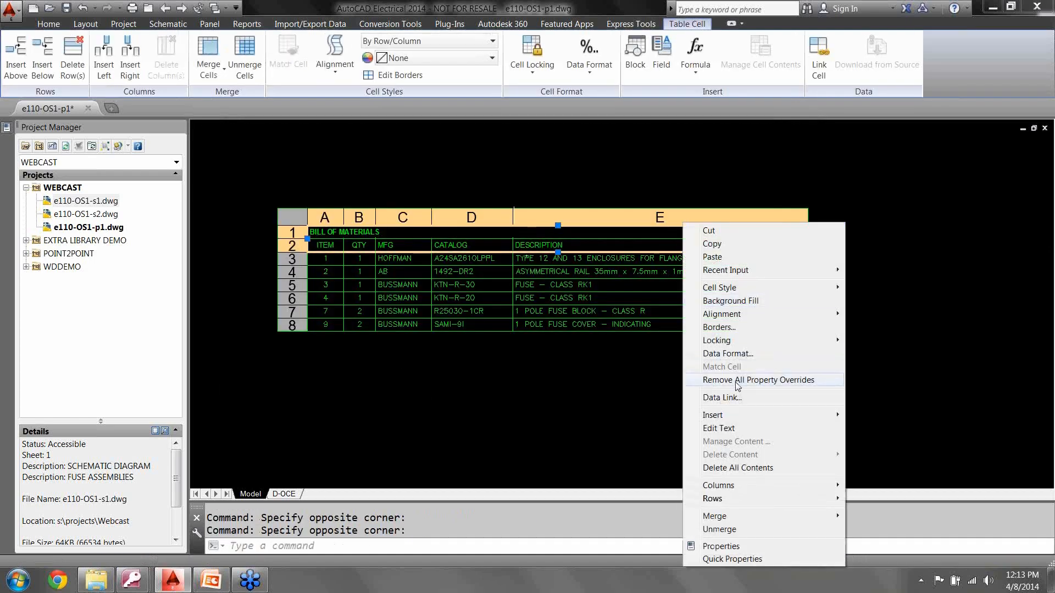
click(737, 381)
key(Escape)
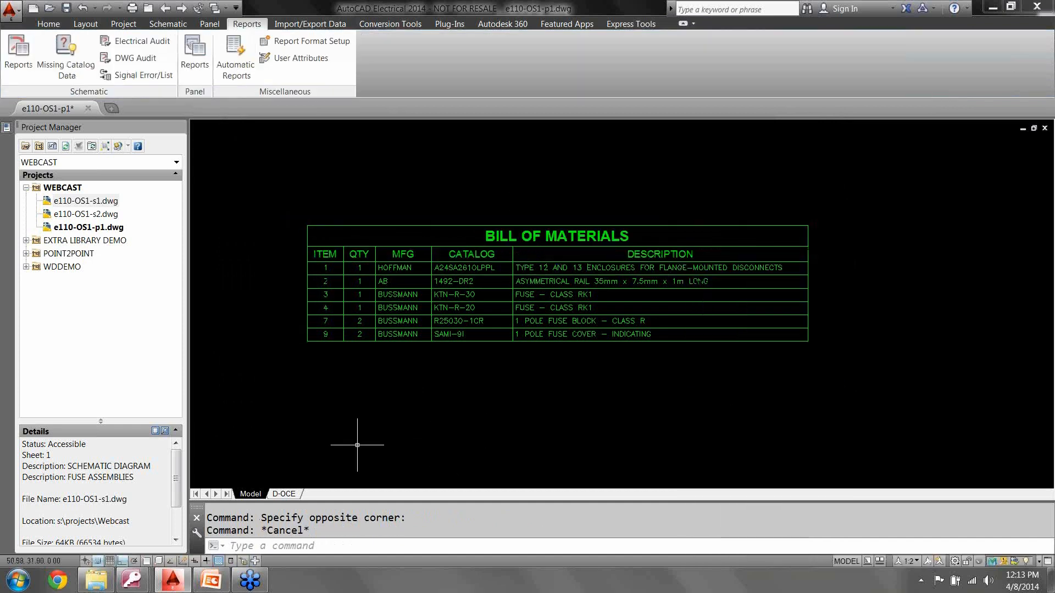
mouse_move(316, 265)
mouse_down()
mouse_move(275, 265)
mouse_move(289, 310)
mouse_move(275, 318)
mouse_up()
drag(360, 343, 367, 400)
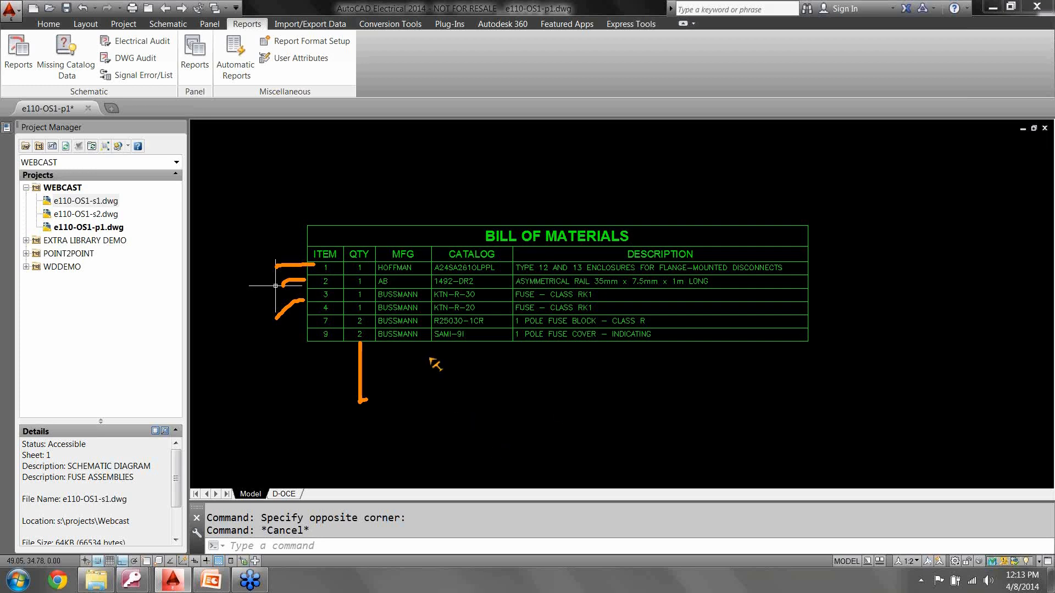
key(Escape)
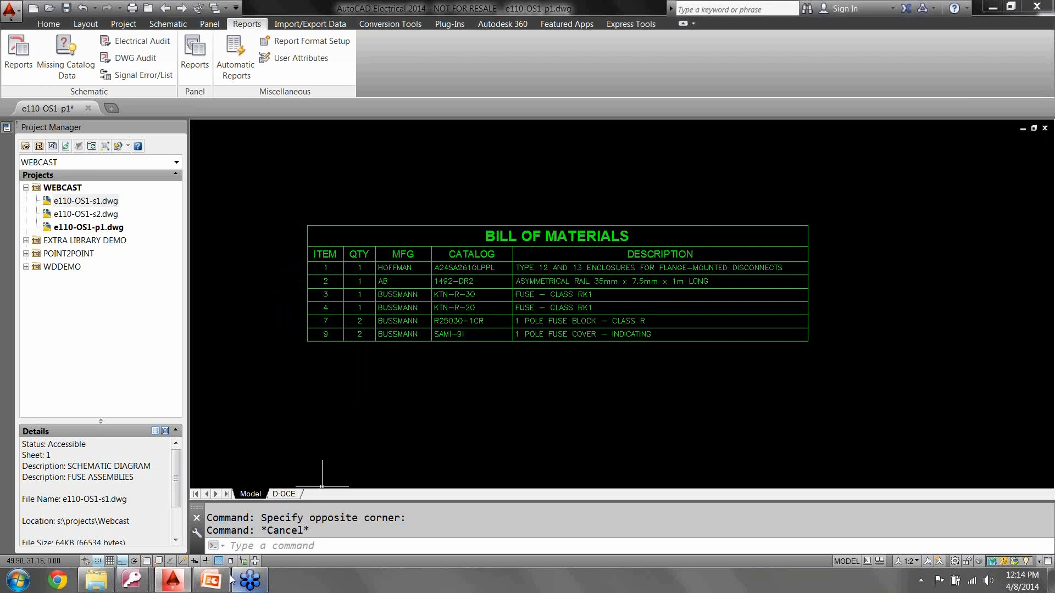
Step: Switch to the ACE Webcast.pptx presentation in PowerPoint and start its slide show
click(212, 581)
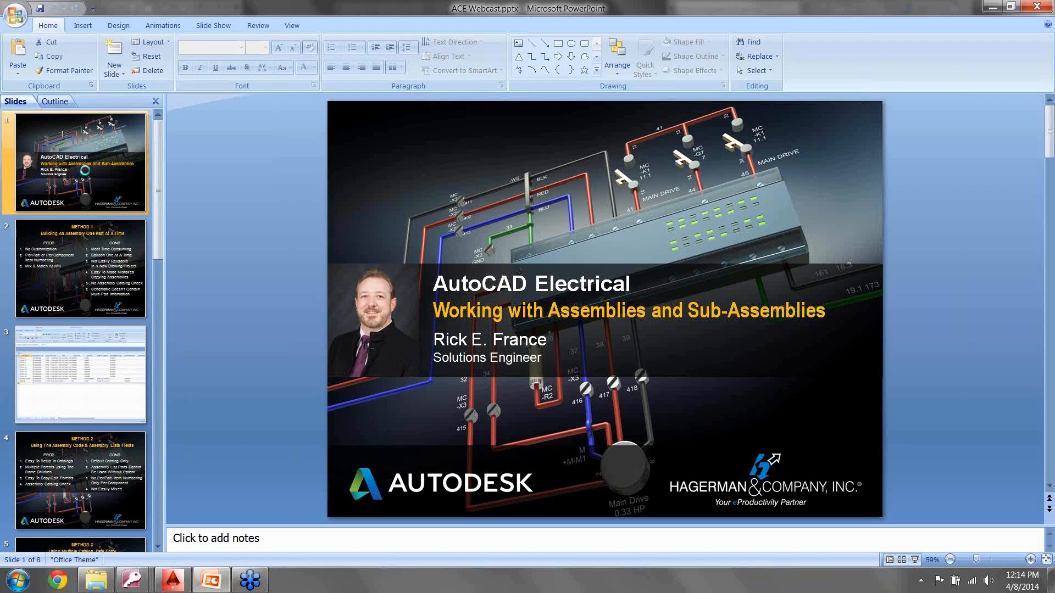
scroll(247, 285, down, 1)
key(shift+F5)
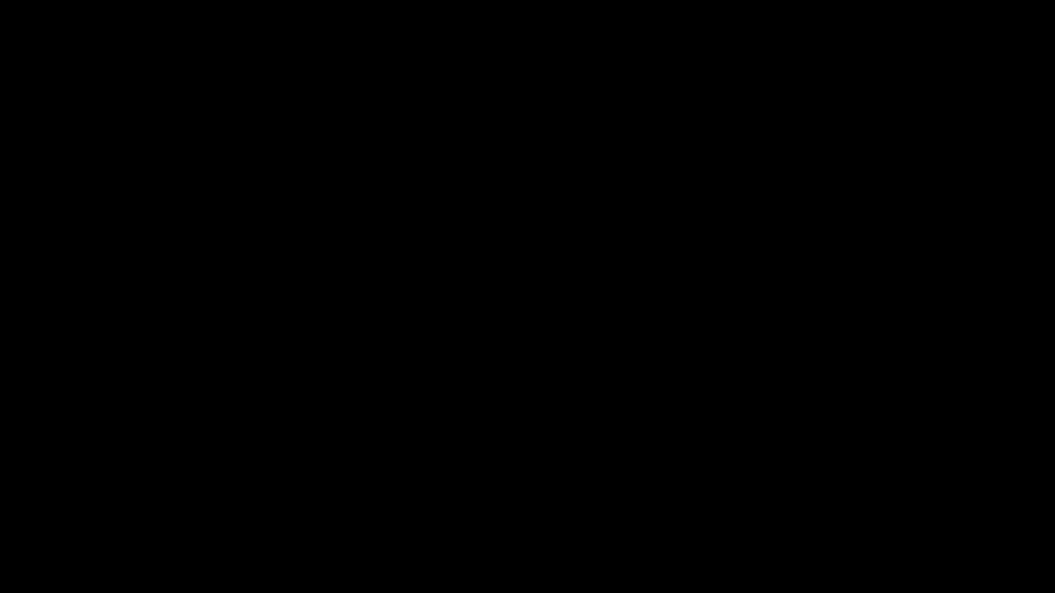
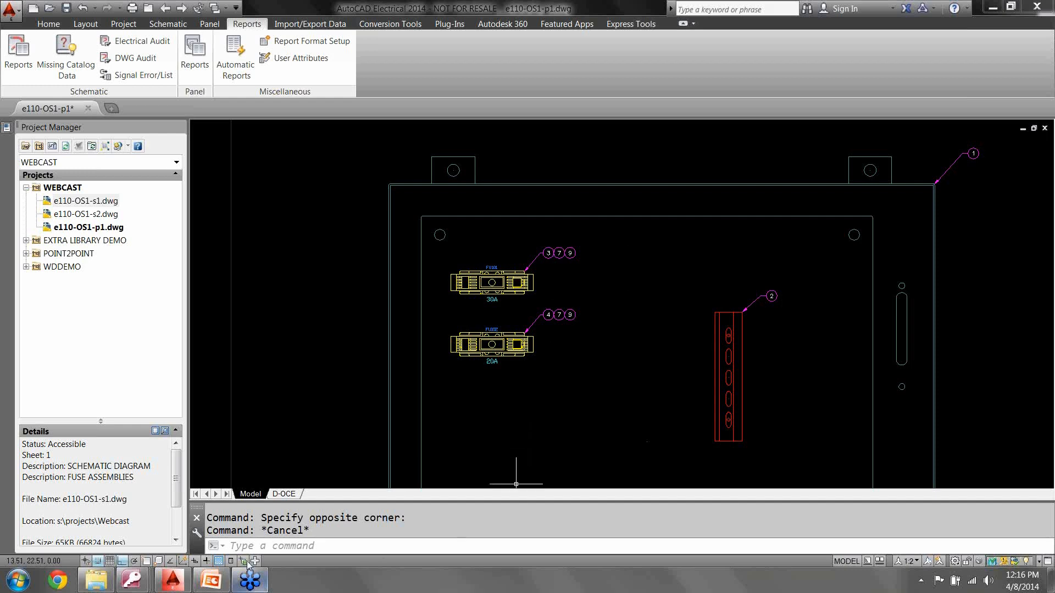
Step: Switch to the default_cat database in Microsoft Access and search its FU table for r250
click(134, 584)
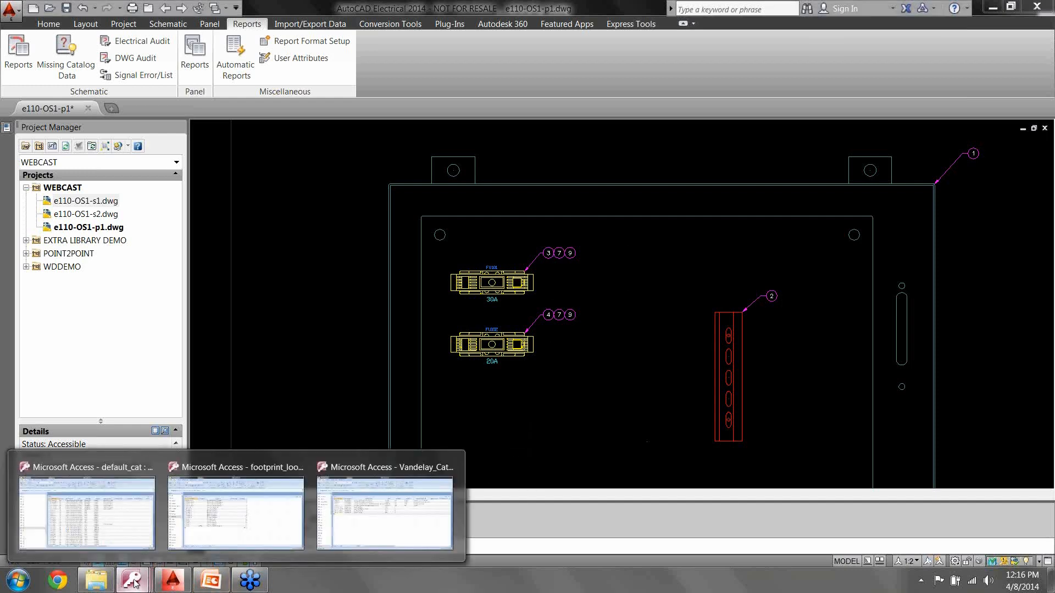
click(132, 538)
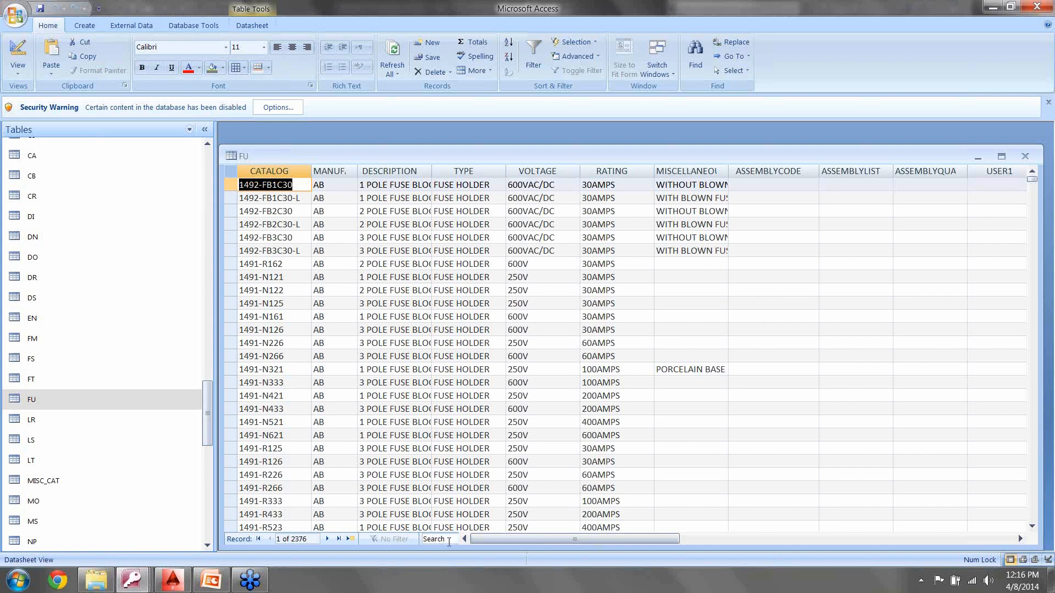
click(449, 542)
text(r)
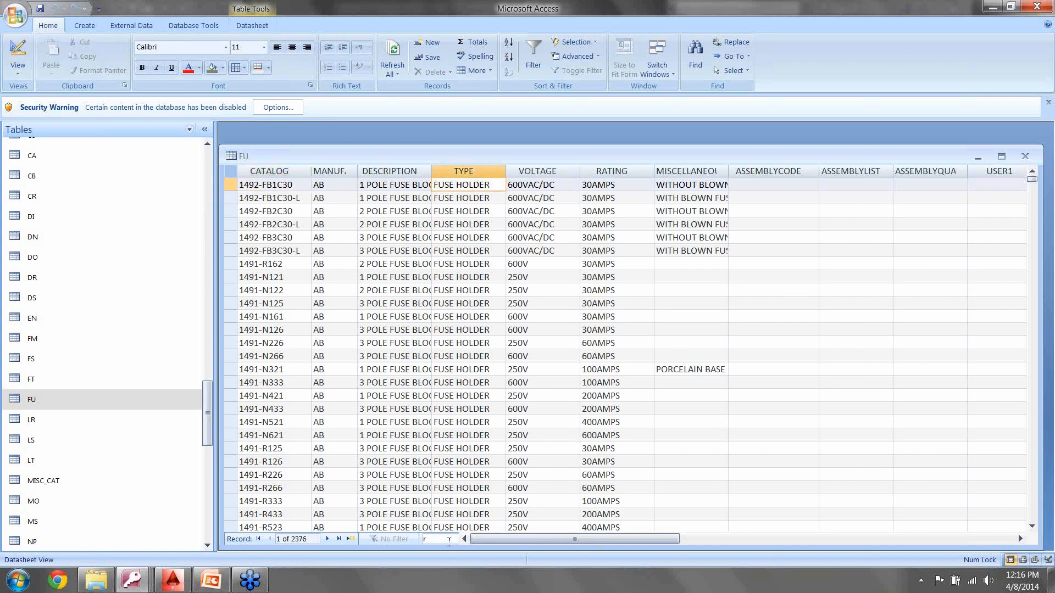
text(250)
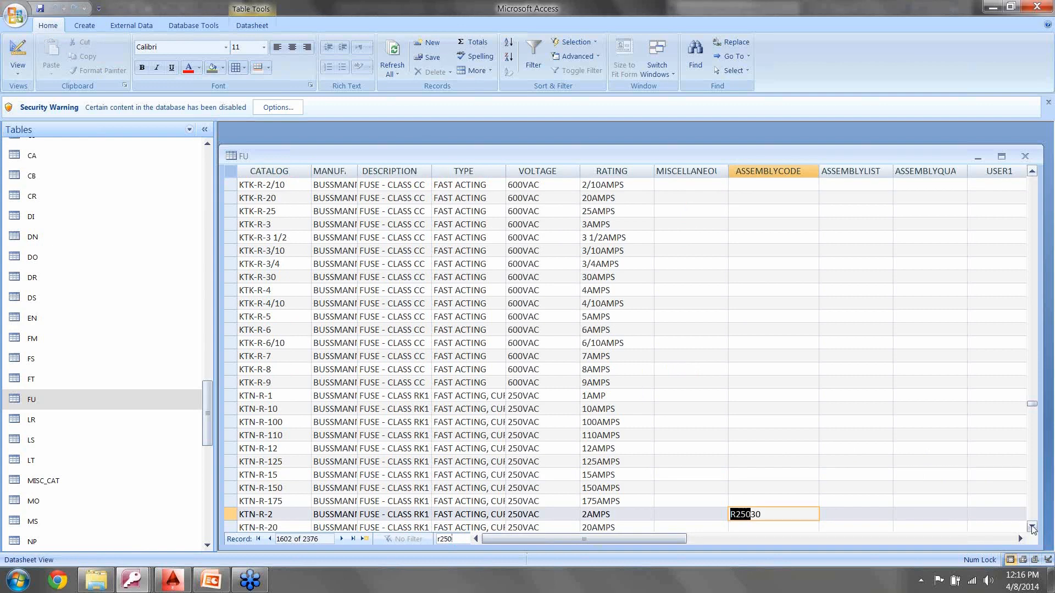
click(1033, 527)
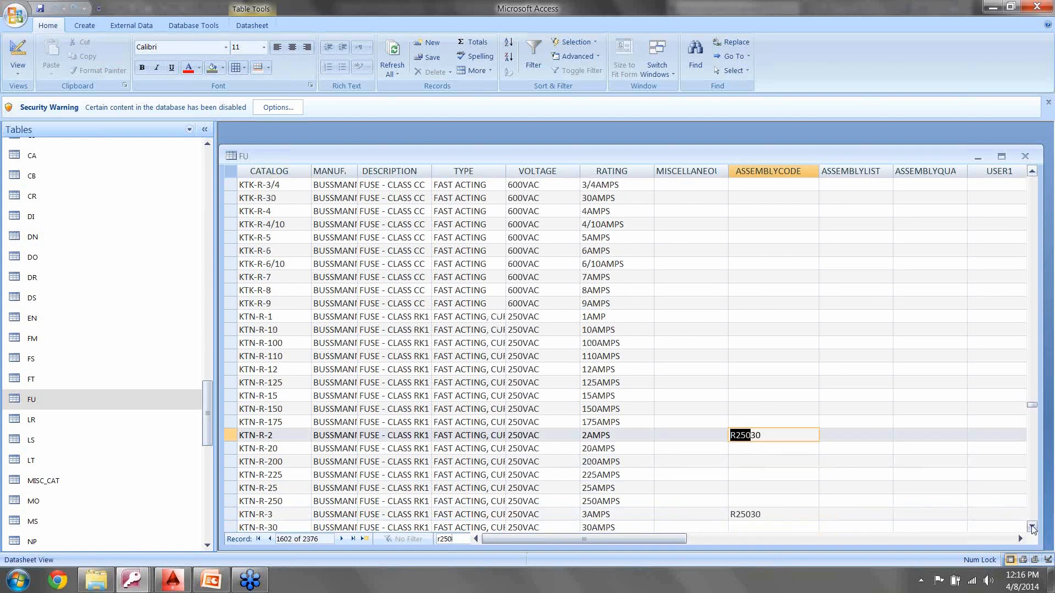
click(1032, 528)
Step: Check the ASSEMBLYCODE entries of the KTN-R-2 and KTN-R-3 fuse records in the FU table
click(721, 357)
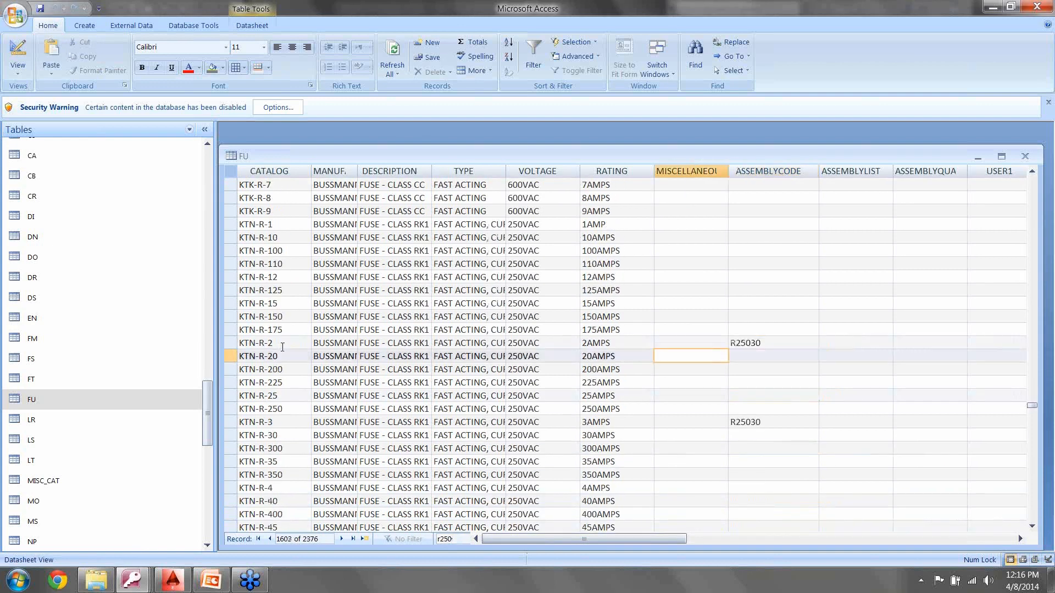
click(282, 346)
click(286, 423)
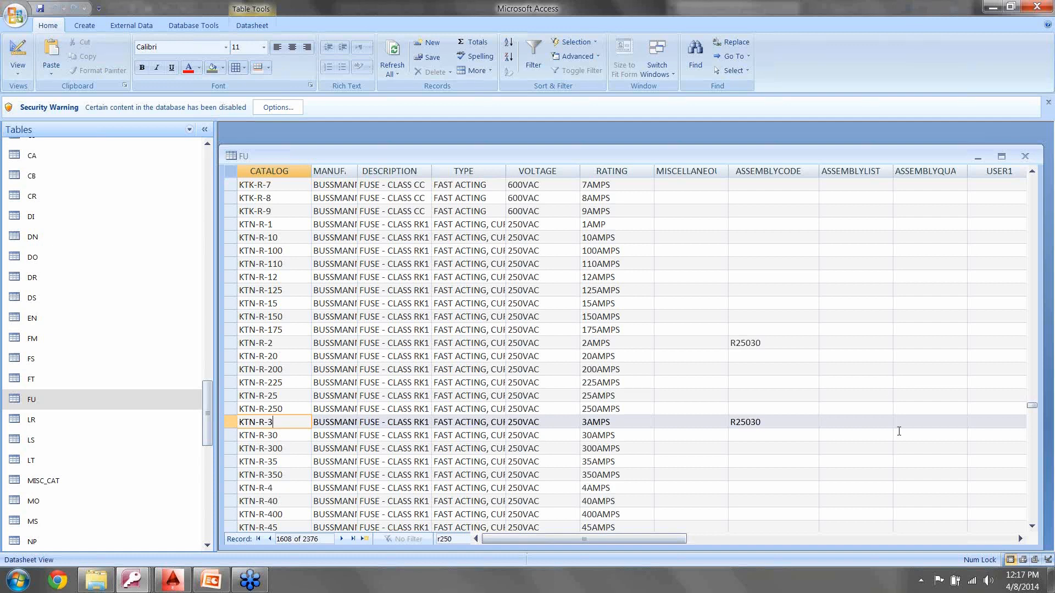
click(791, 421)
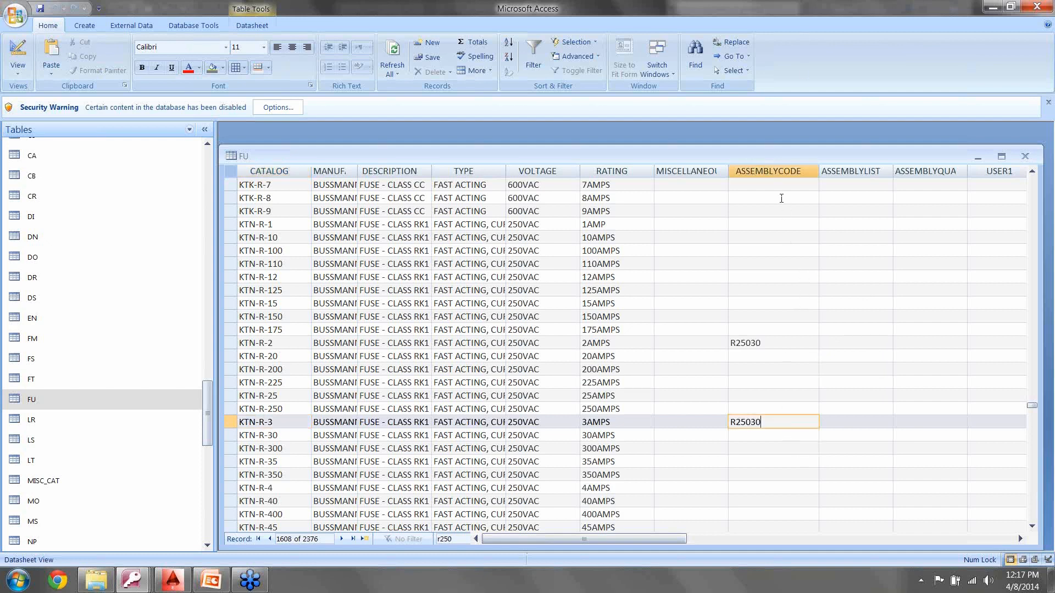
Step: Find the next r250 match in the FU table and view the ASSEMBLYLIST entry of that fuse block record
drag(766, 187, 765, 316)
drag(850, 187, 850, 301)
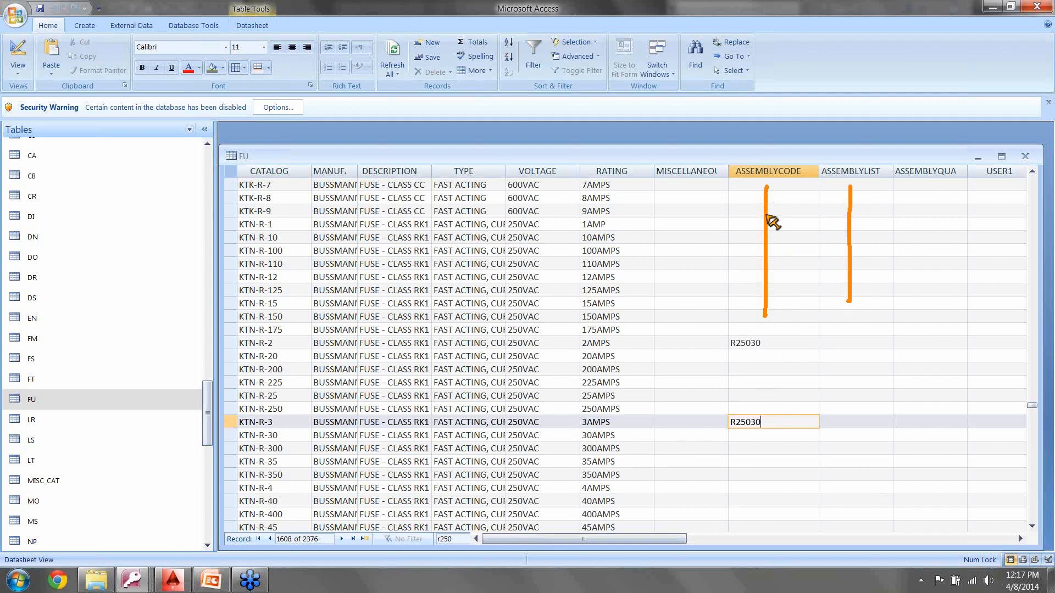
mouse_move(765, 323)
mouse_down()
mouse_move(748, 294)
mouse_move(777, 306)
mouse_up()
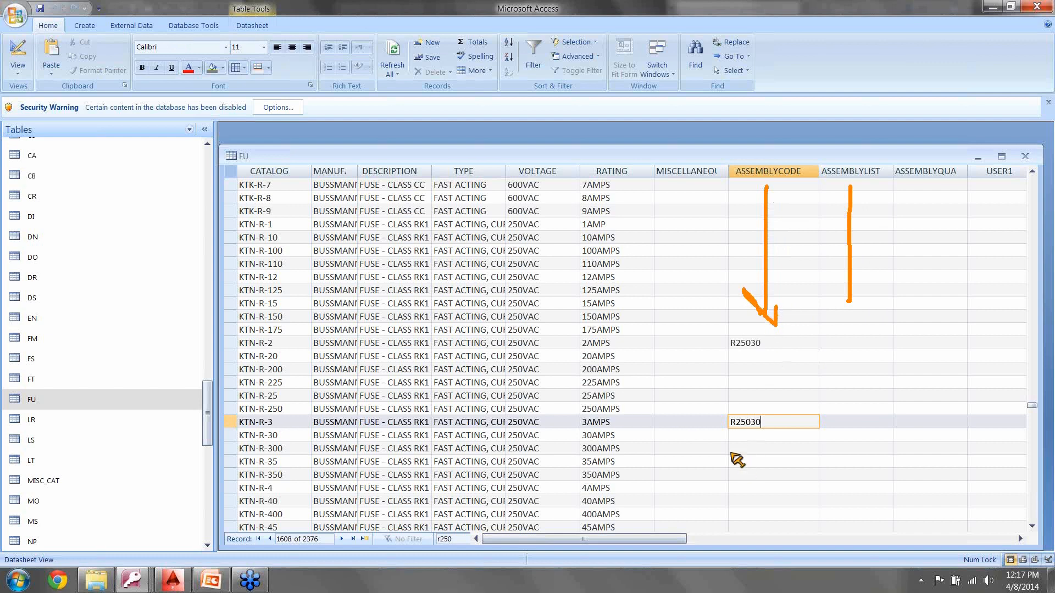
key(Escape)
click(460, 538)
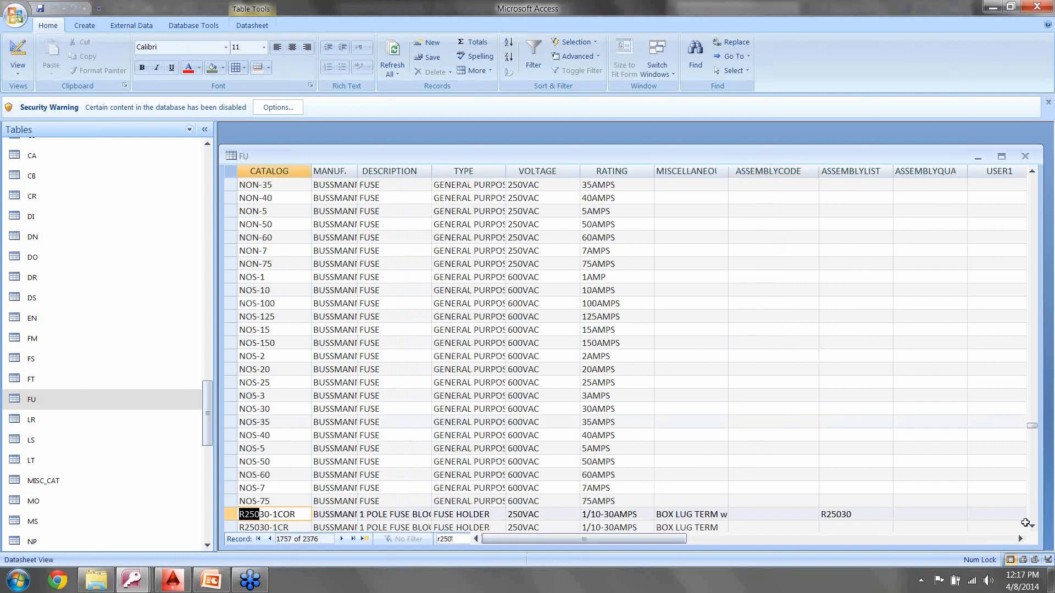
drag(1032, 530, 1033, 530)
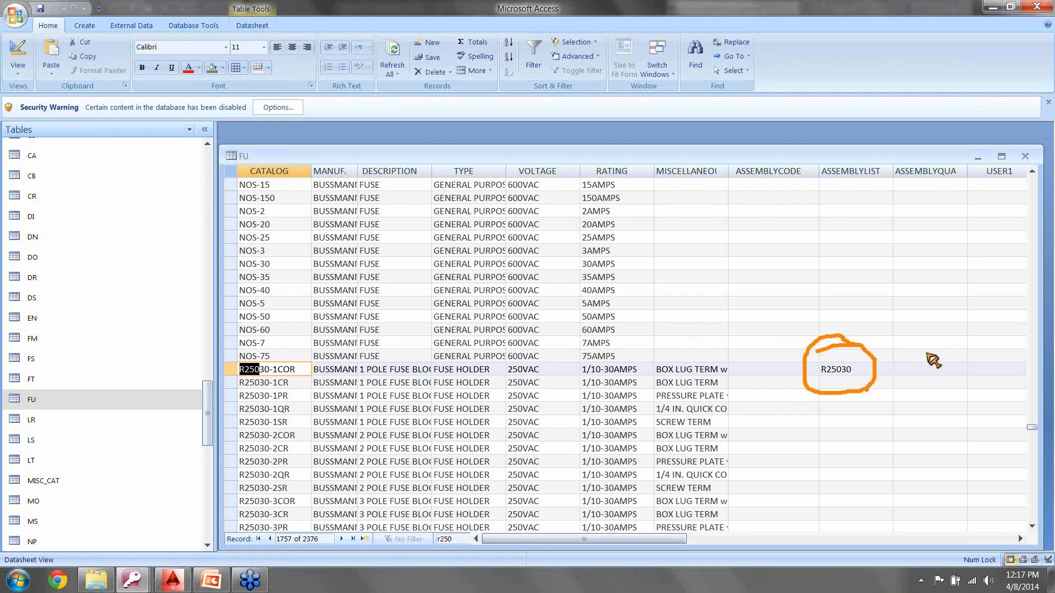
Step: Search the FU table for sami and bring the matching fuse cover record into clear view
click(448, 538)
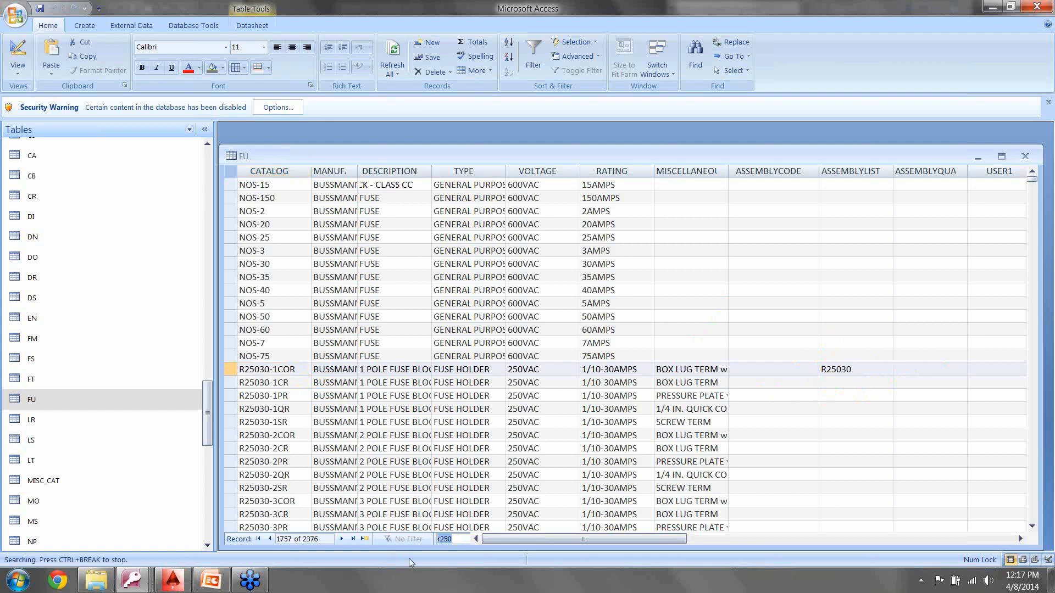
text(sami)
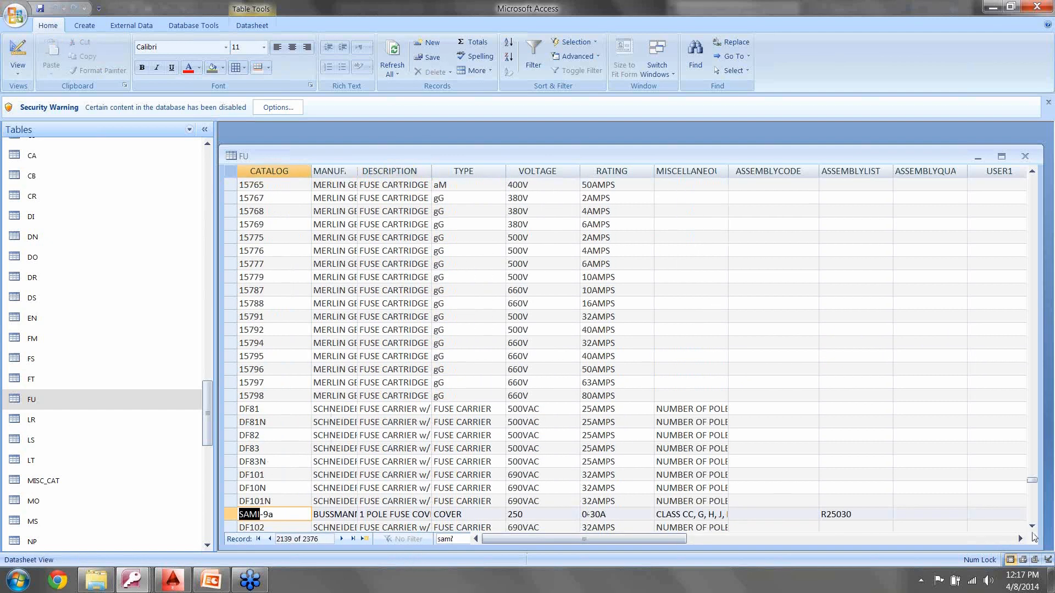
click(1031, 528)
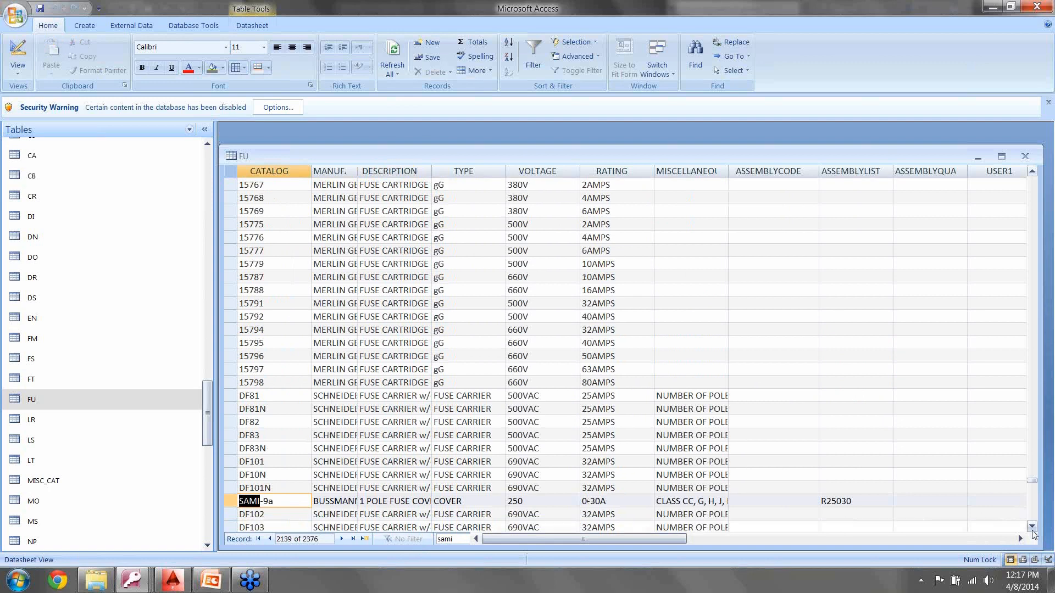
click(1032, 530)
click(1033, 531)
click(1033, 530)
click(1032, 530)
click(1033, 530)
click(1033, 530)
click(1033, 531)
Step: Check the ASSEMBLYLIST entry of the SAMI fuse cover record and minimize the database window
mouse_move(819, 395)
mouse_down()
mouse_move(826, 442)
mouse_move(887, 424)
mouse_up()
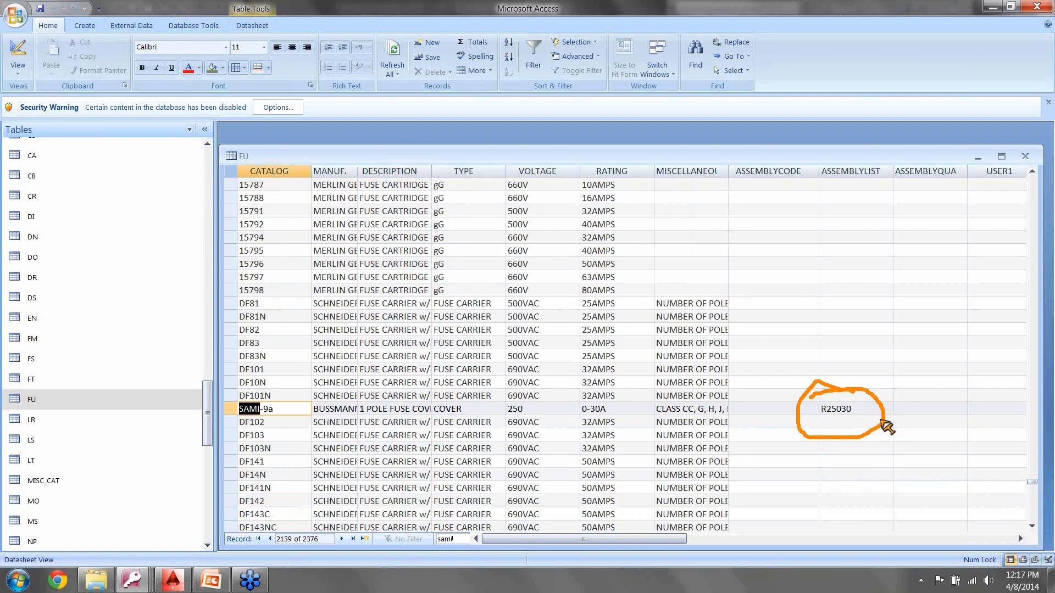
drag(286, 411, 348, 386)
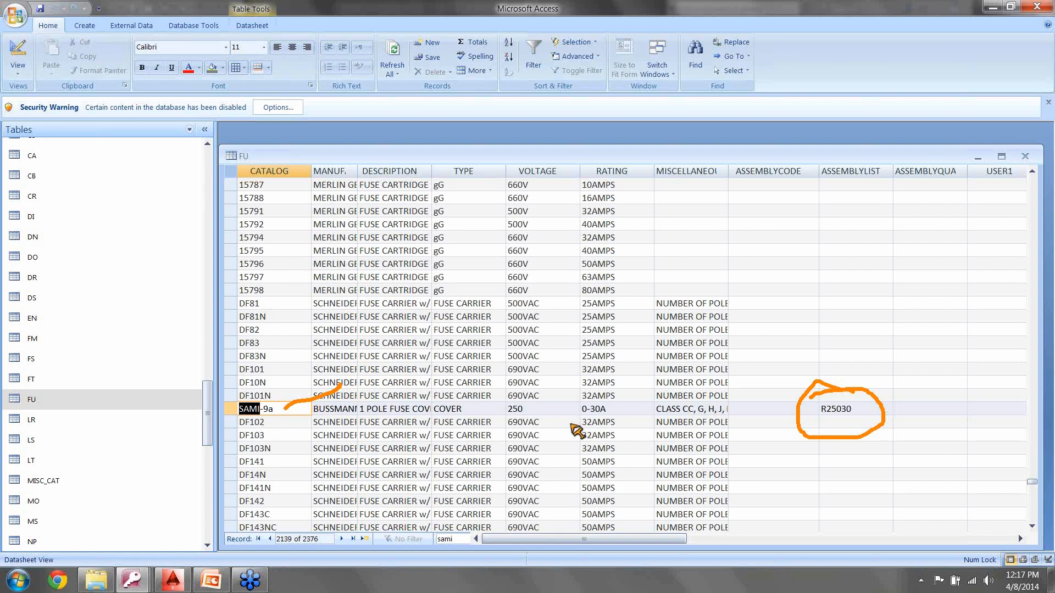
key(Escape)
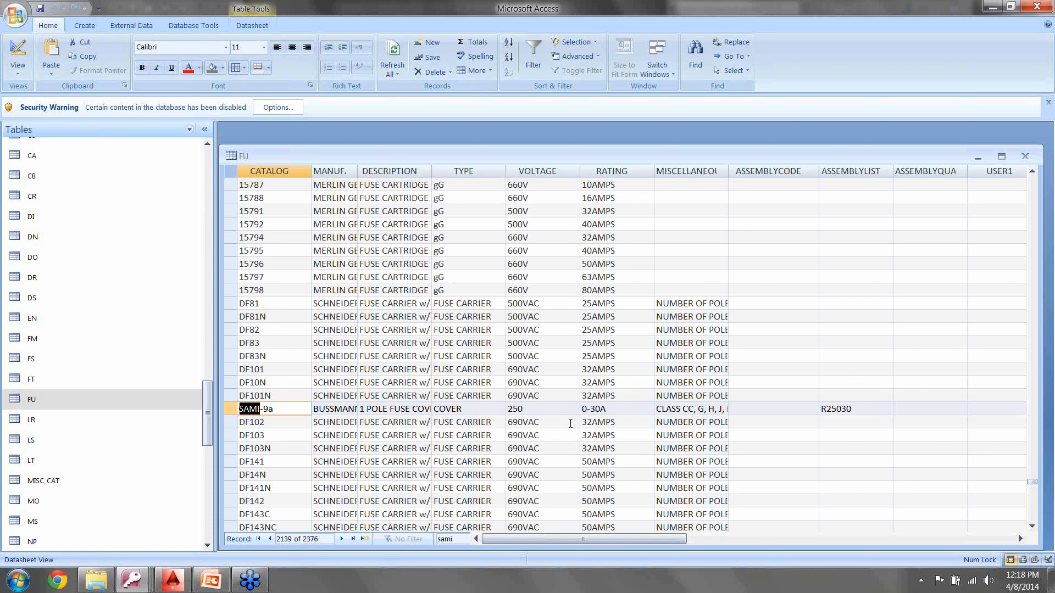
click(870, 411)
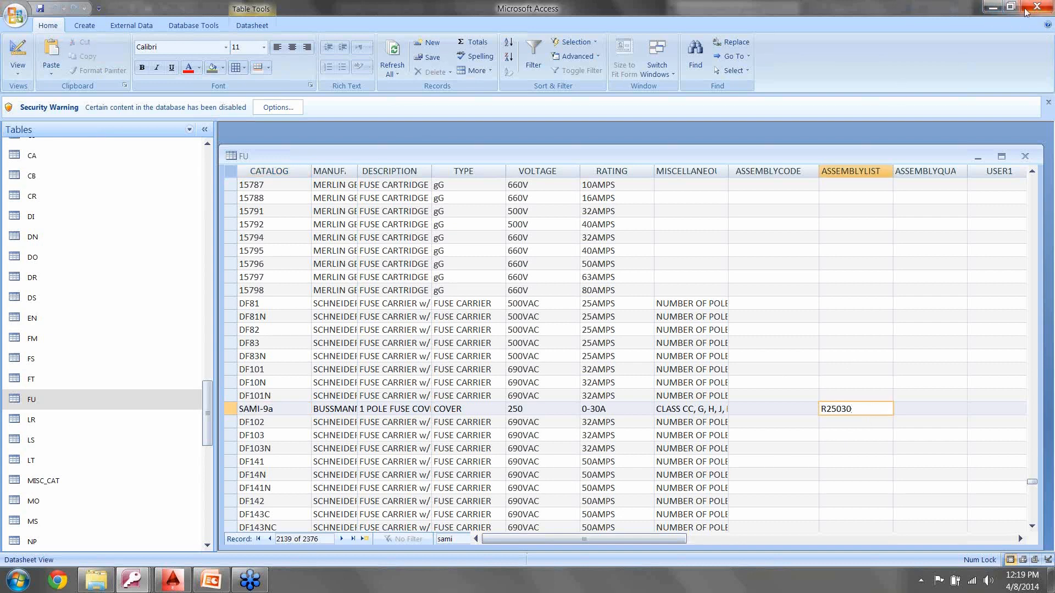
click(992, 9)
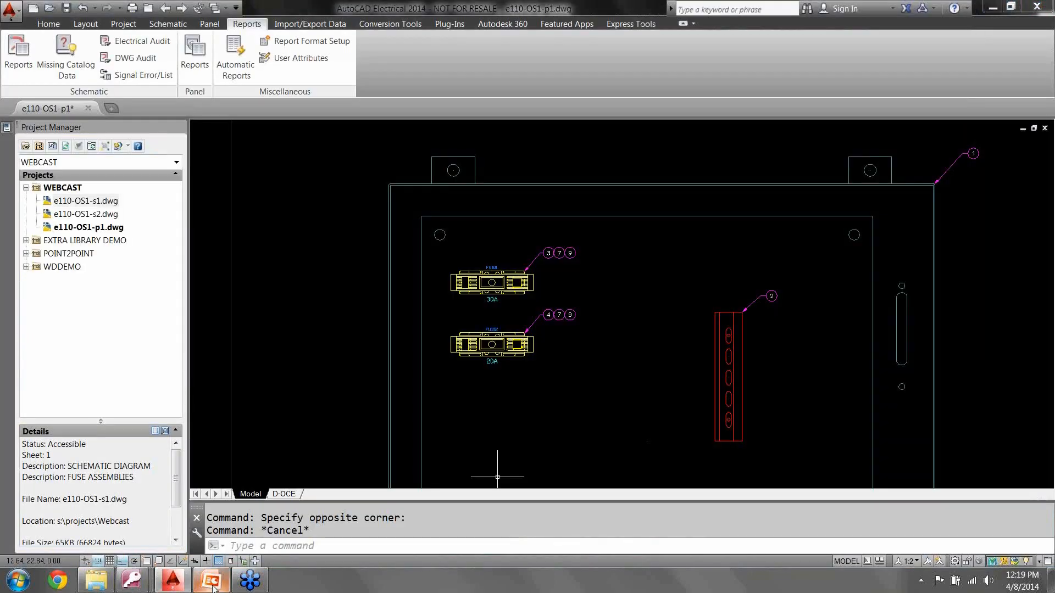
Step: Switch to the PowerPoint presentation, delete the METHOD 1 slide and start the slide show at the catalog table slide
click(212, 582)
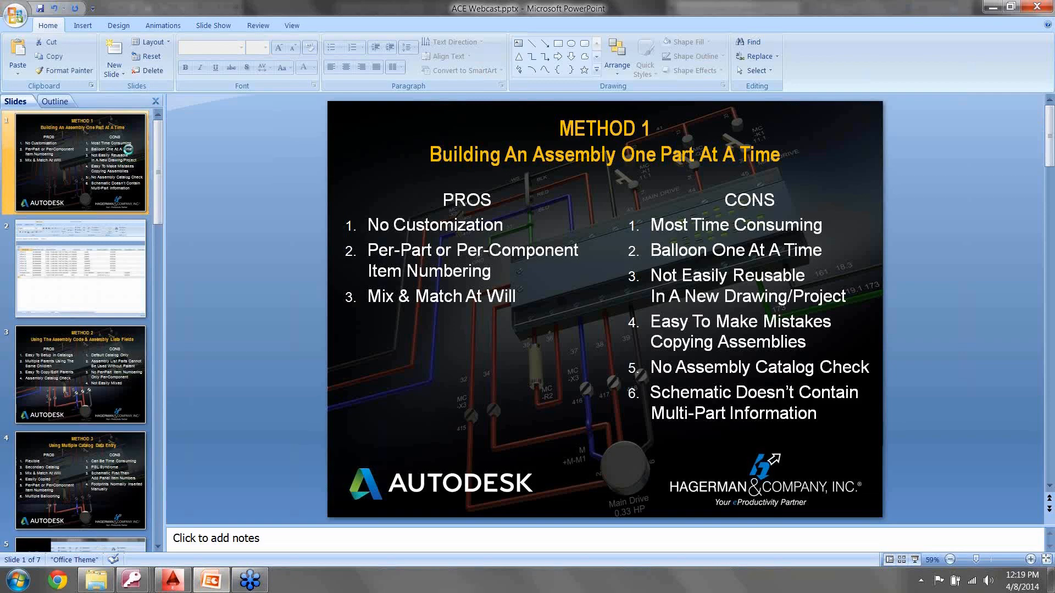
key(Delete)
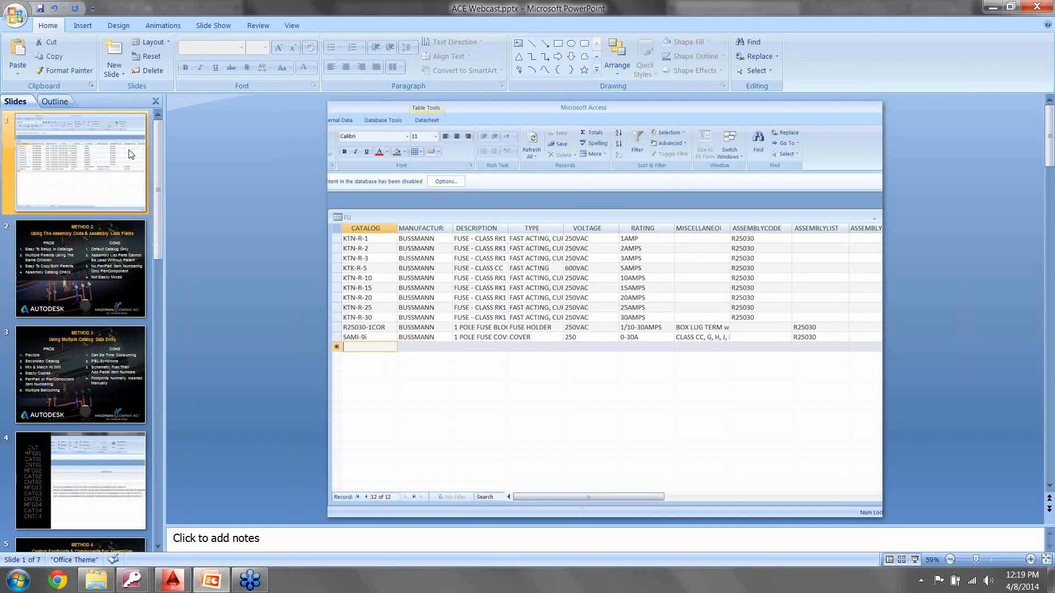
key(F5)
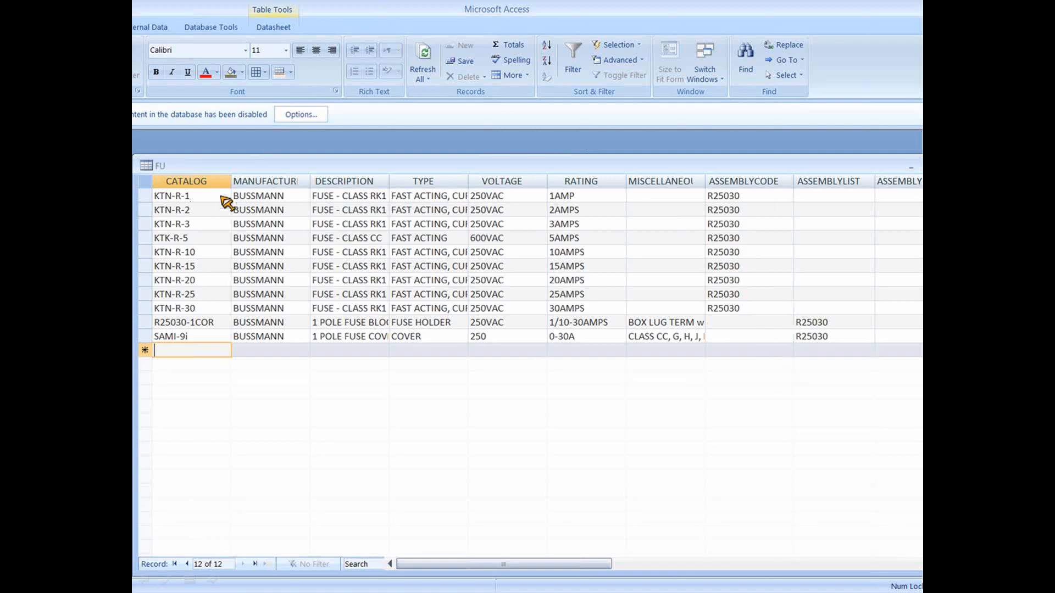
mouse_move(206, 188)
mouse_down()
mouse_move(247, 292)
mouse_move(209, 317)
mouse_up()
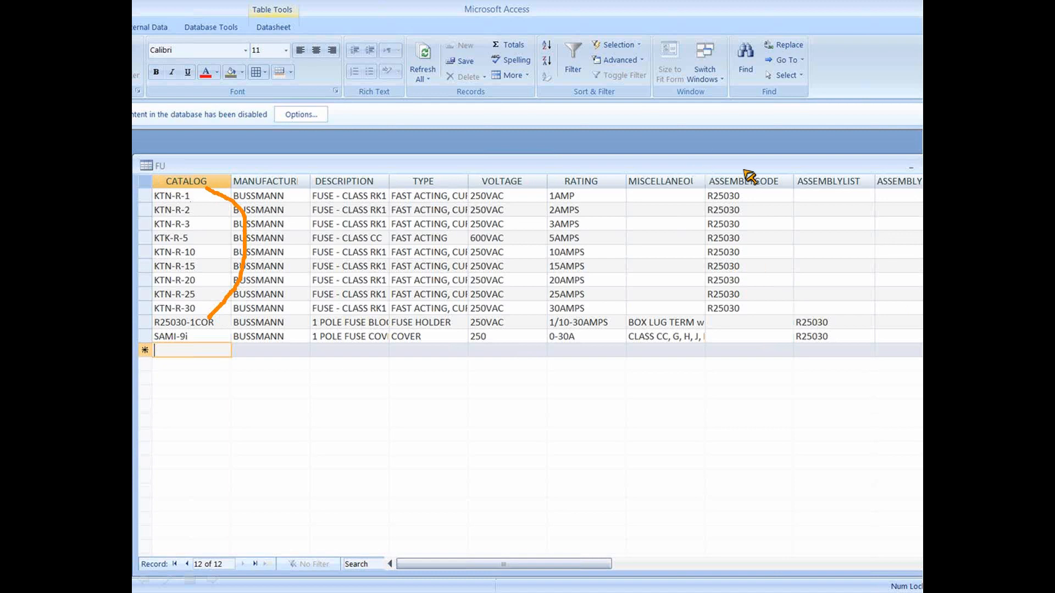
drag(754, 209, 769, 146)
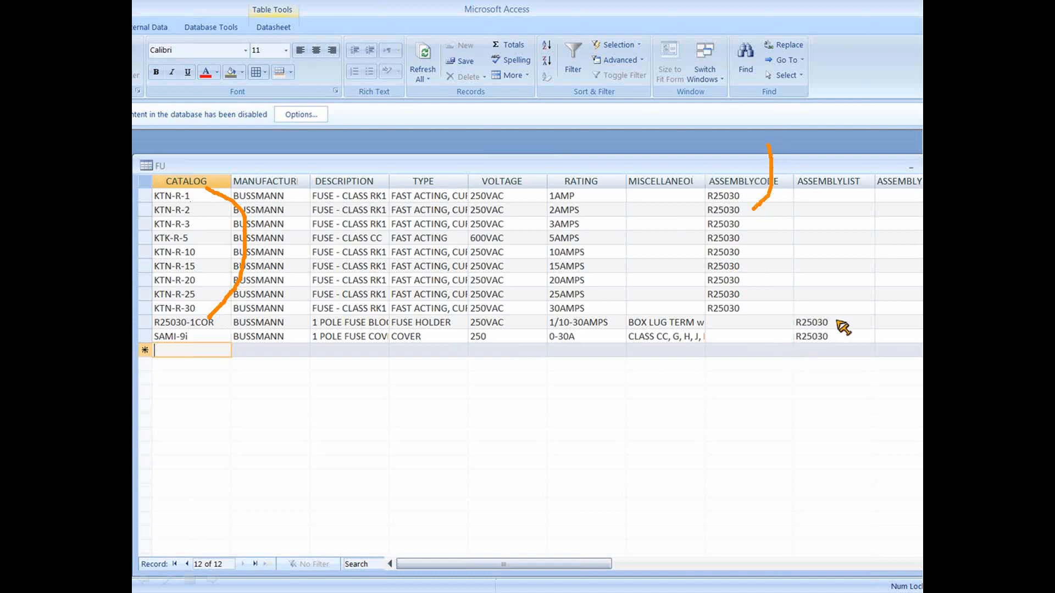
mouse_move(834, 320)
mouse_down()
mouse_move(852, 320)
mouse_move(856, 337)
mouse_up()
drag(246, 250, 391, 256)
drag(192, 207, 227, 223)
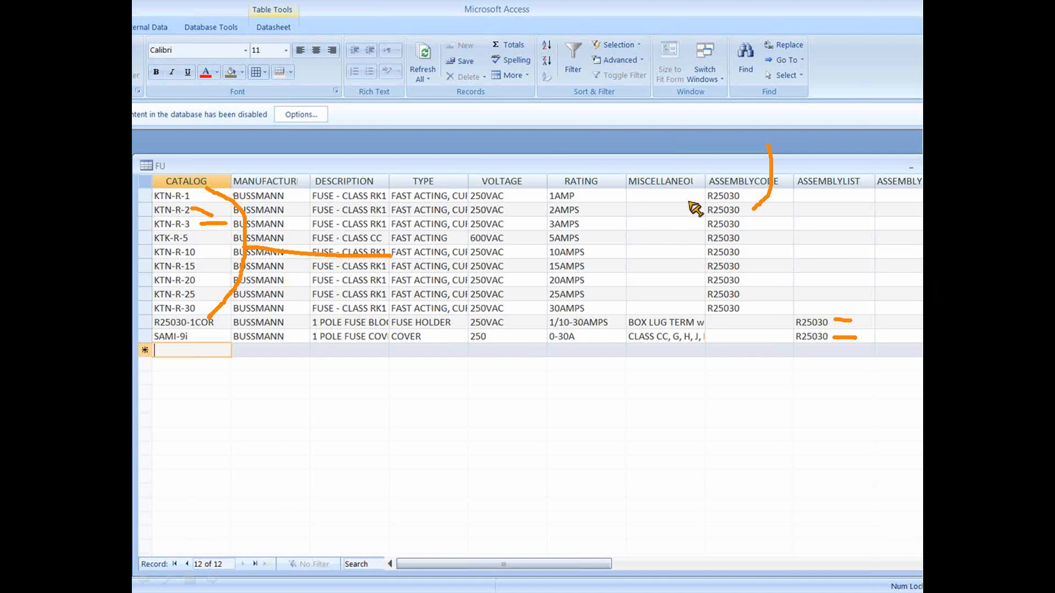
drag(850, 318, 863, 344)
mouse_move(841, 319)
mouse_down()
mouse_move(831, 282)
mouse_move(851, 329)
mouse_move(787, 326)
mouse_move(767, 241)
mouse_move(754, 237)
mouse_up()
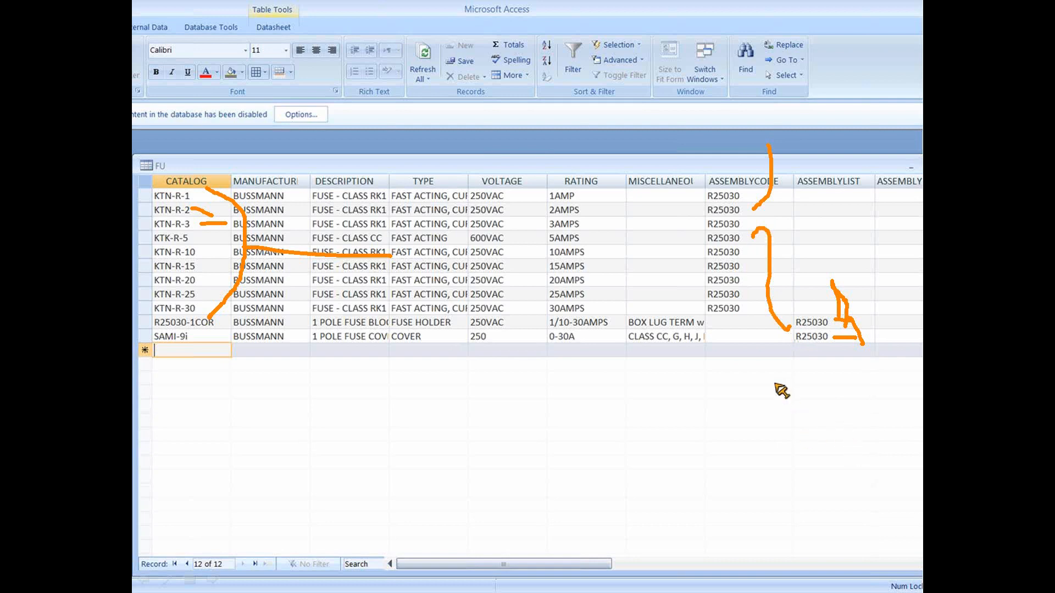
Step: End the slide show and minimize the presentation to return to the panel drawing in AutoCAD Electrical
key(Escape)
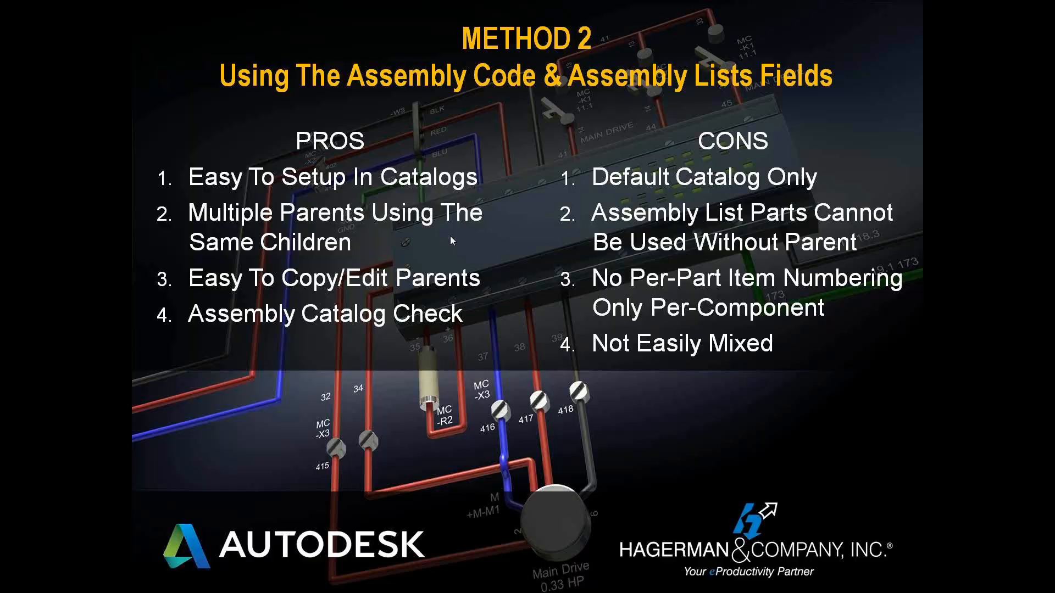
key(Escape)
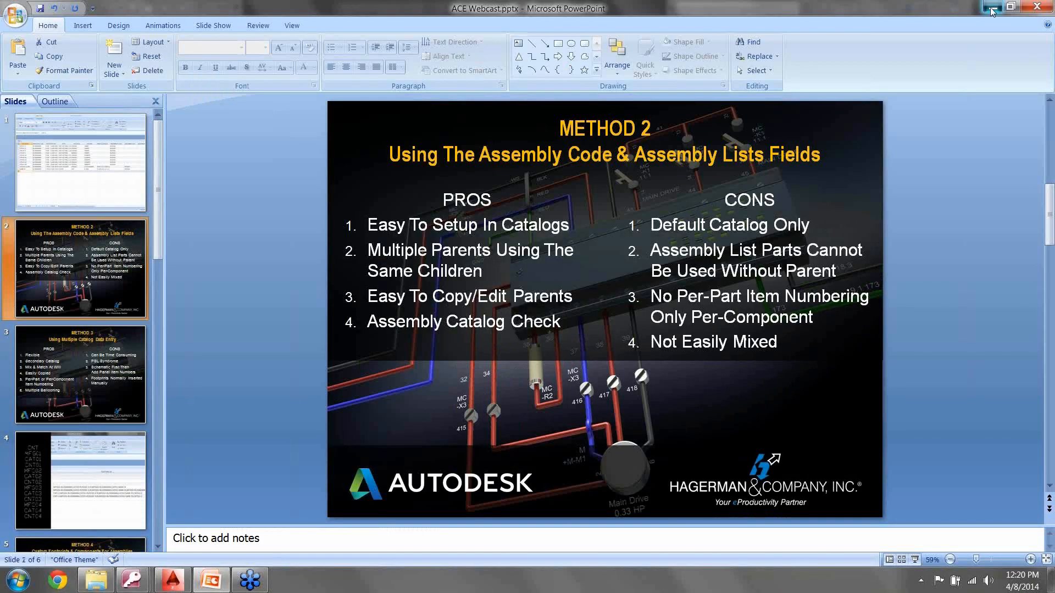
click(991, 8)
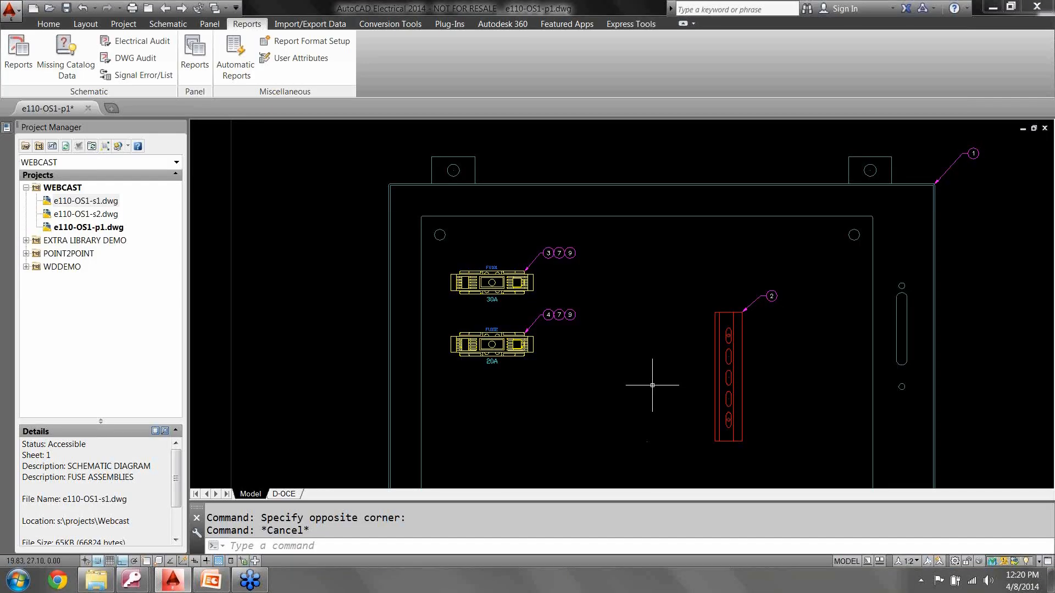
Step: Start inserting a Fuse (Tag) panel footprint and filter the Default catalog database for ktn part numbers
click(211, 24)
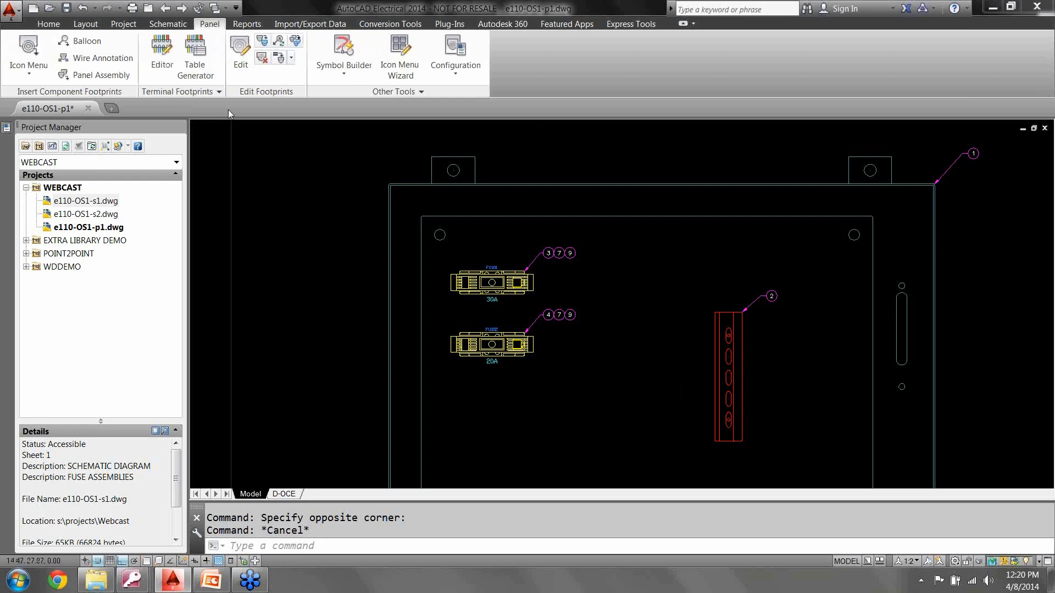
click(29, 55)
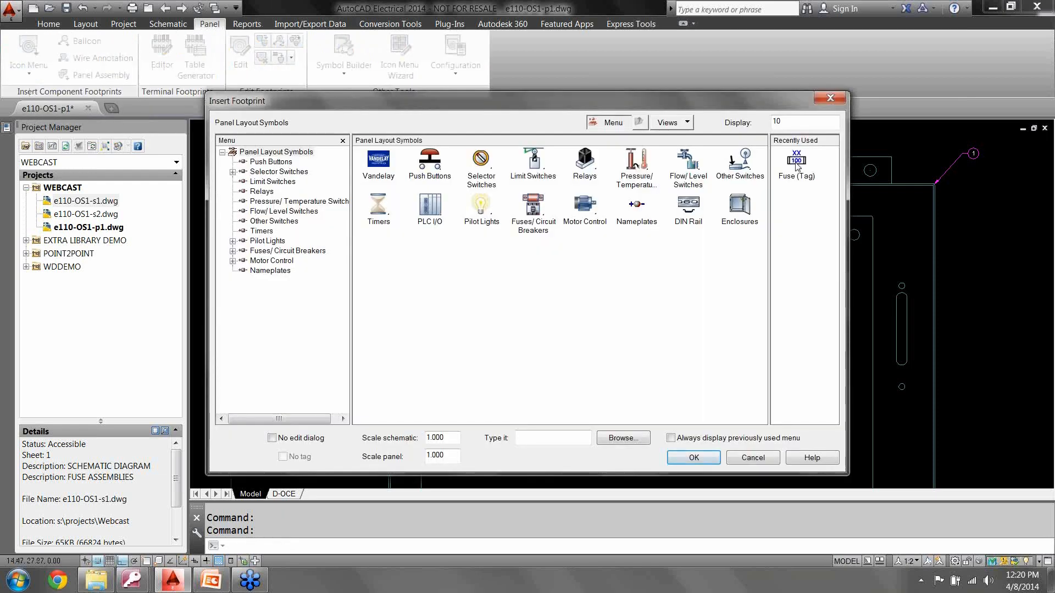
click(798, 162)
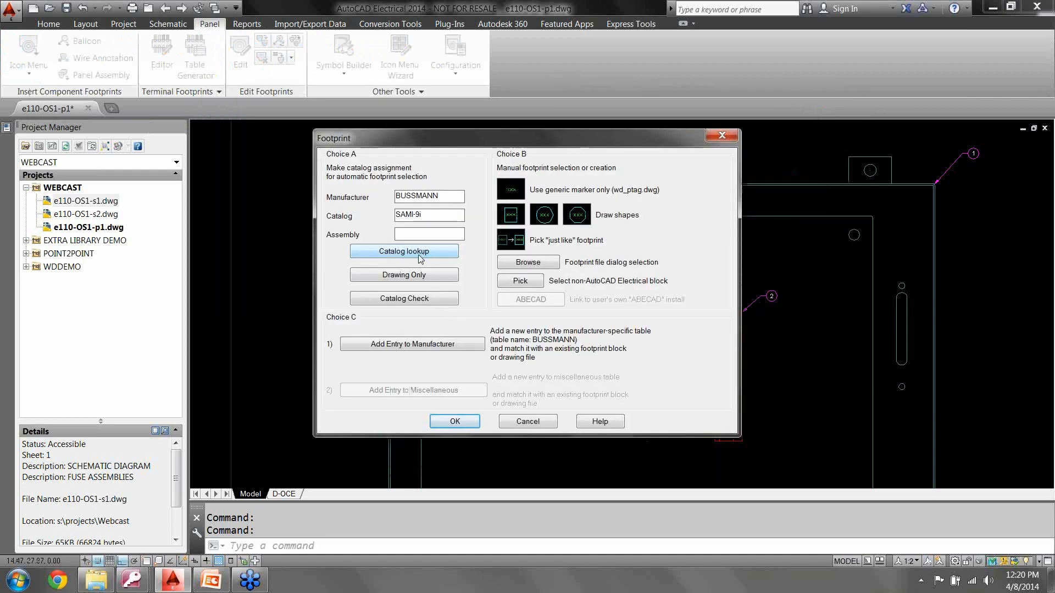
click(420, 257)
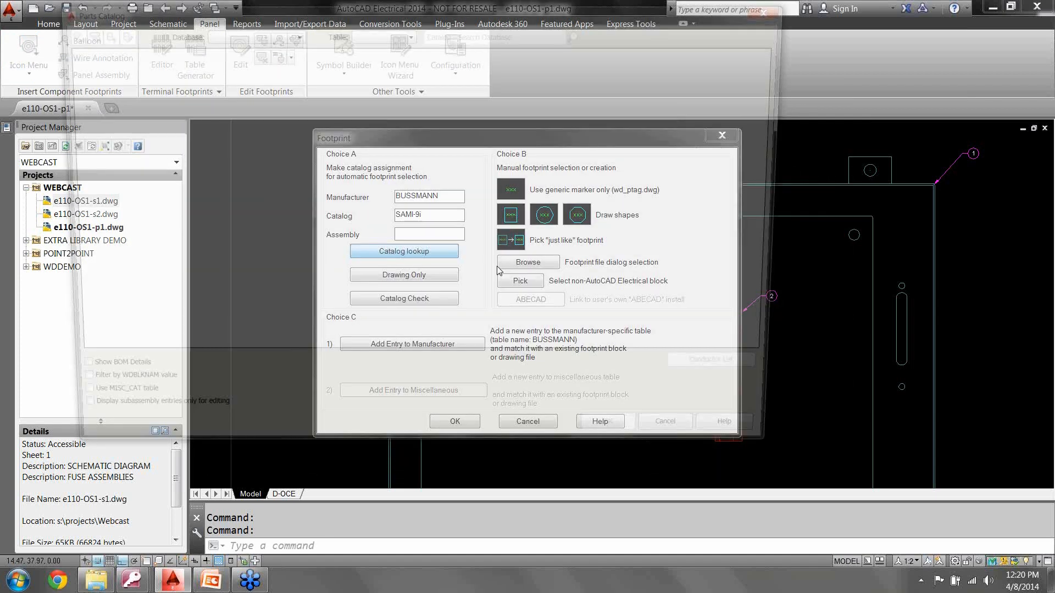
click(257, 33)
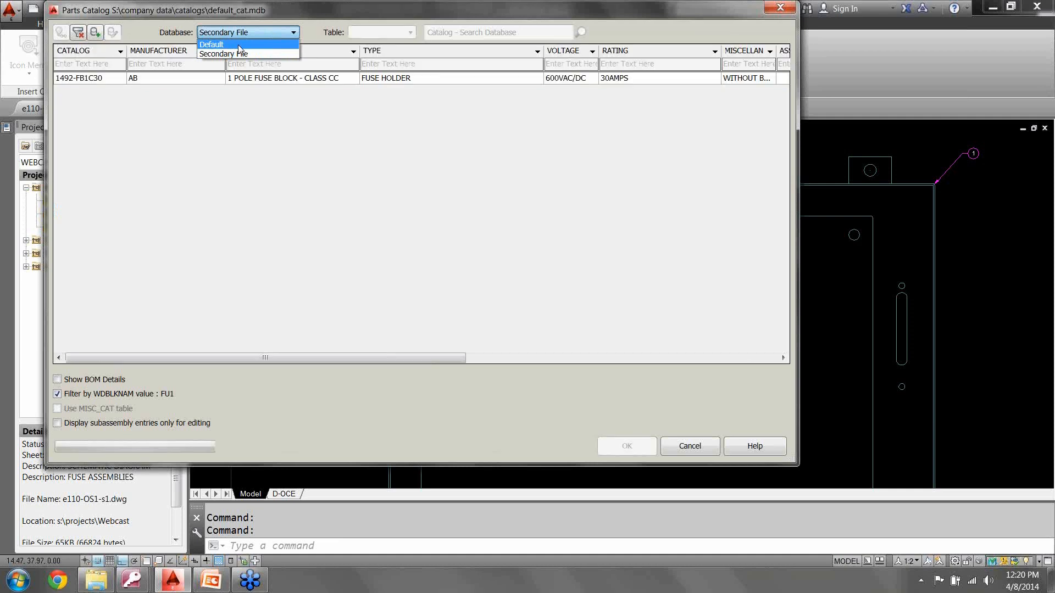
click(243, 45)
click(99, 64)
text(Ktn)
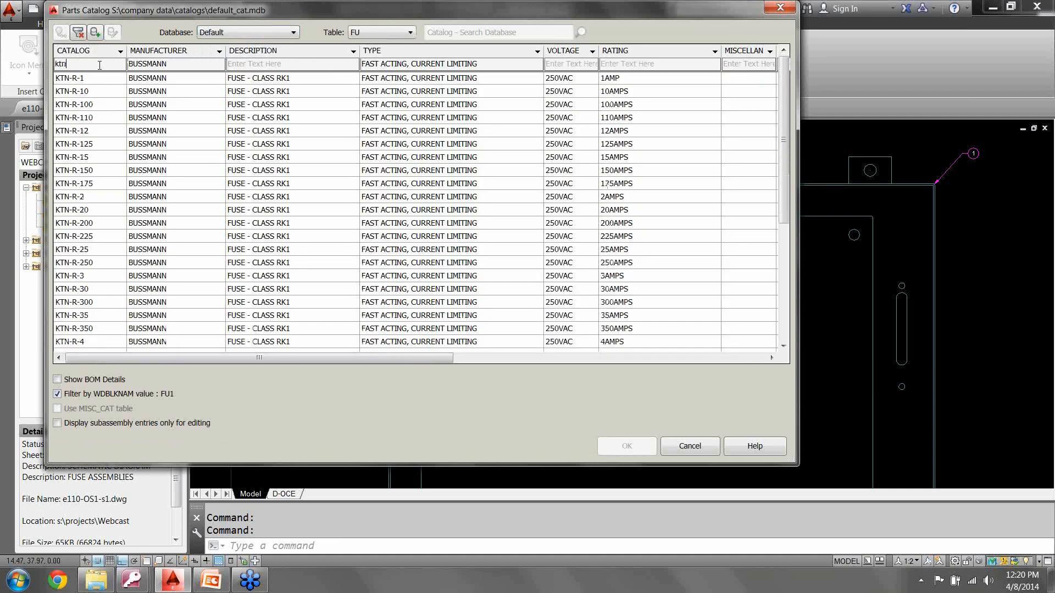
Step: Select the KTN-R-2 fuse, check its assembly code column and assign it to the footprint
click(83, 197)
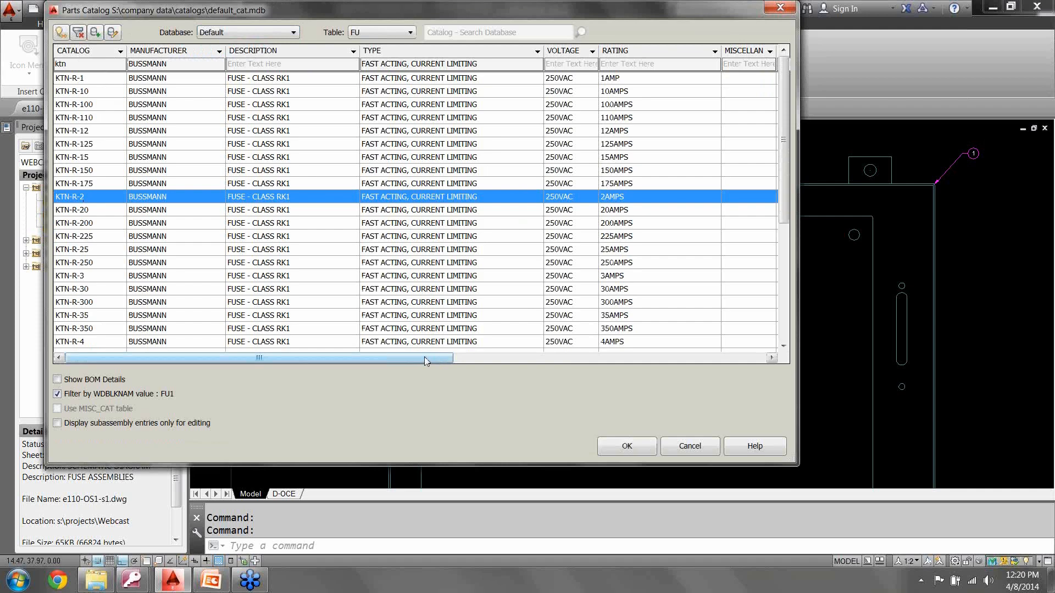
drag(433, 357, 528, 358)
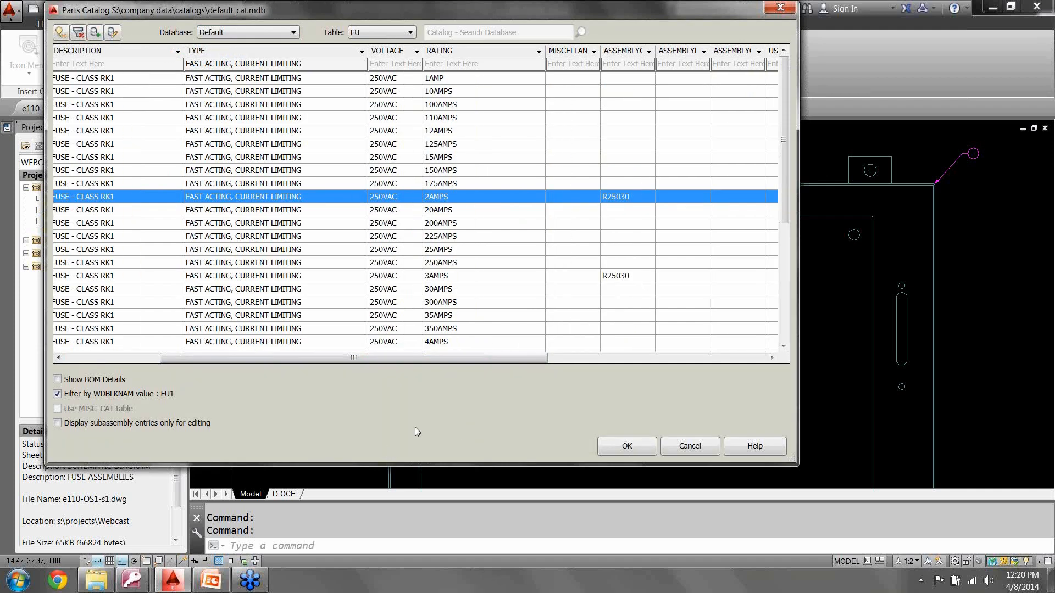
drag(447, 357, 353, 358)
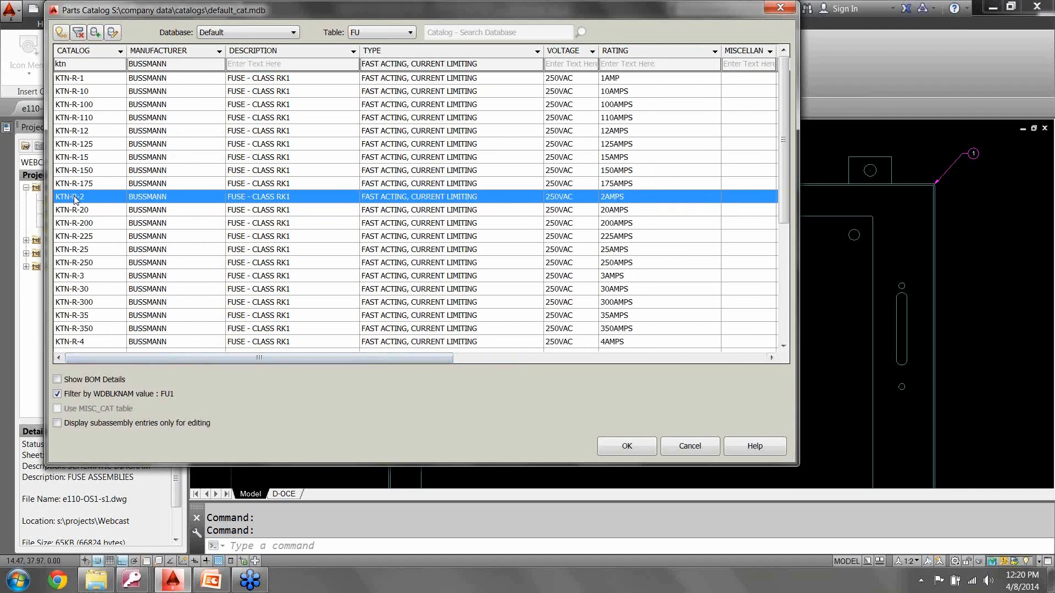
click(627, 446)
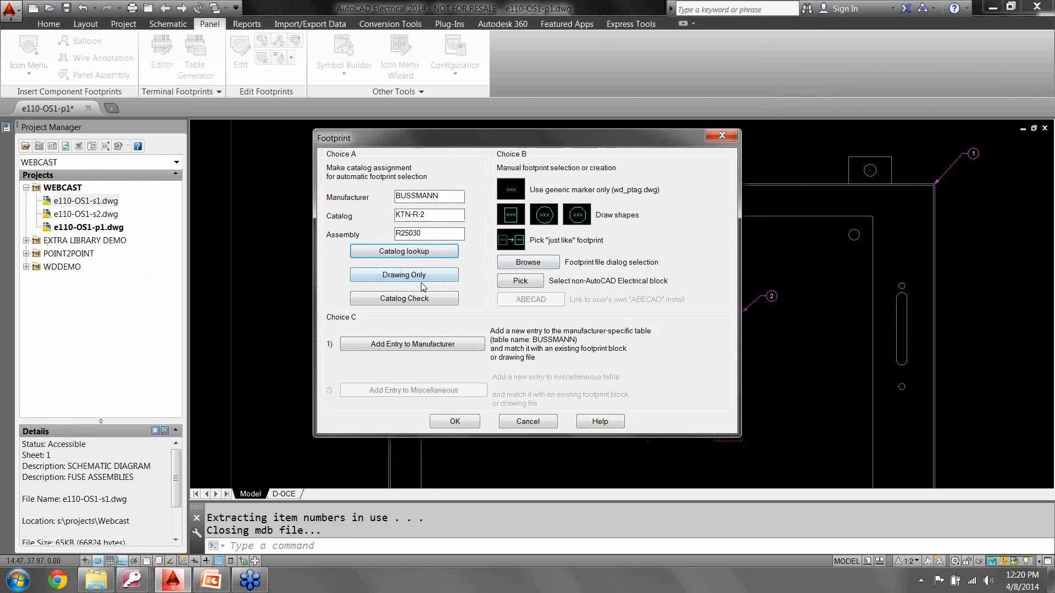
Step: Place the KTN-R-2 footprint directly below the 20A fuse in the panel, without rotation
click(455, 422)
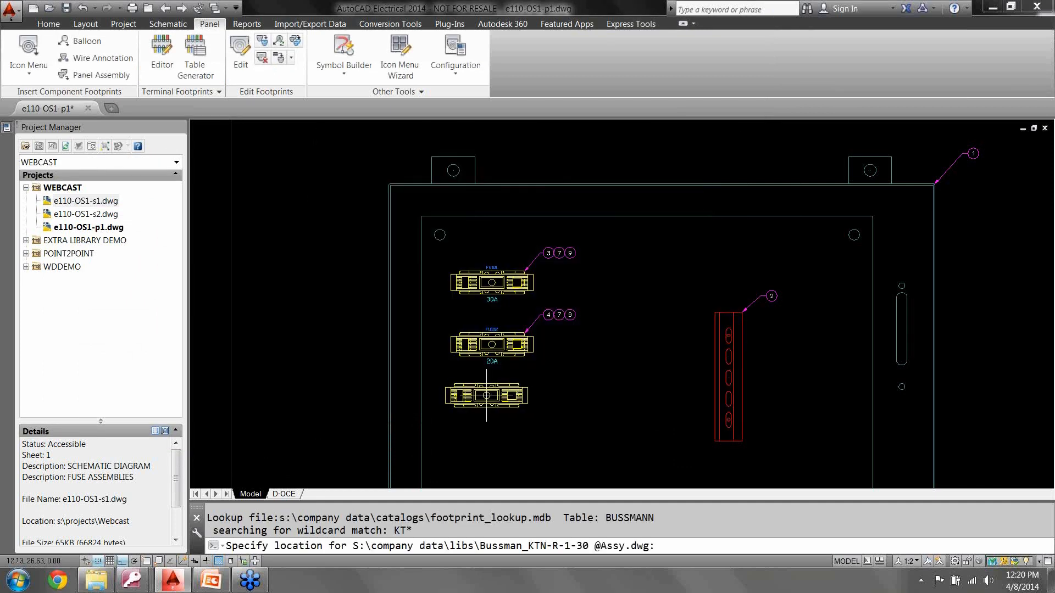
scroll(487, 395, down, 3)
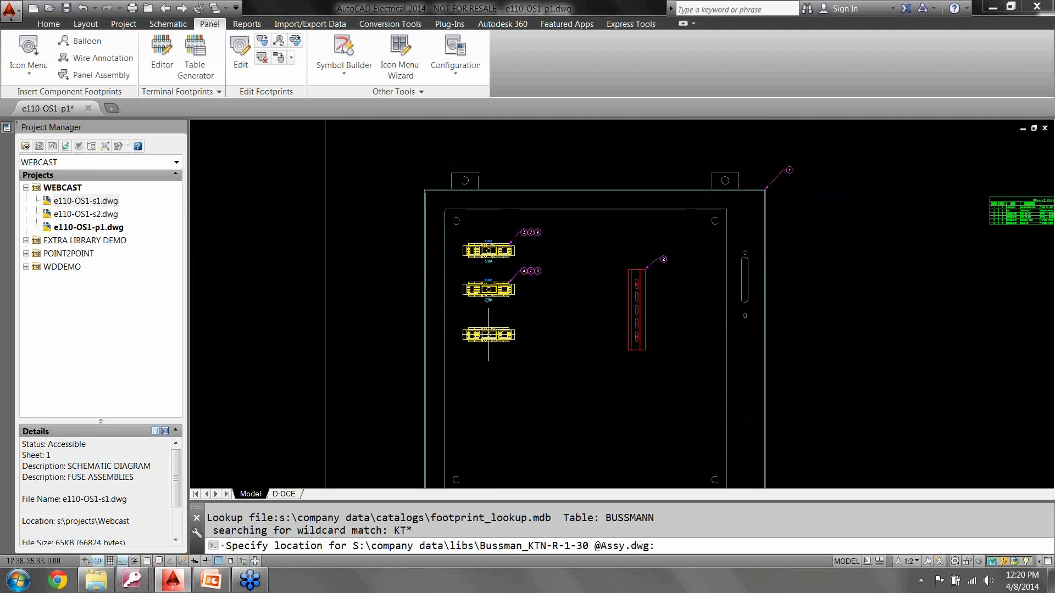
scroll(487, 333, up, 2)
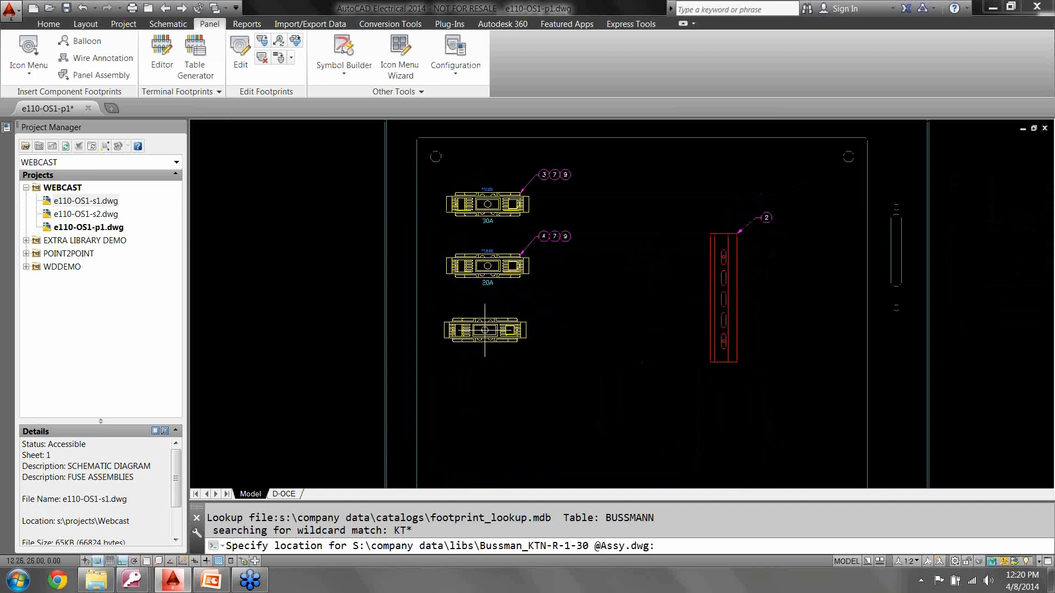
click(487, 329)
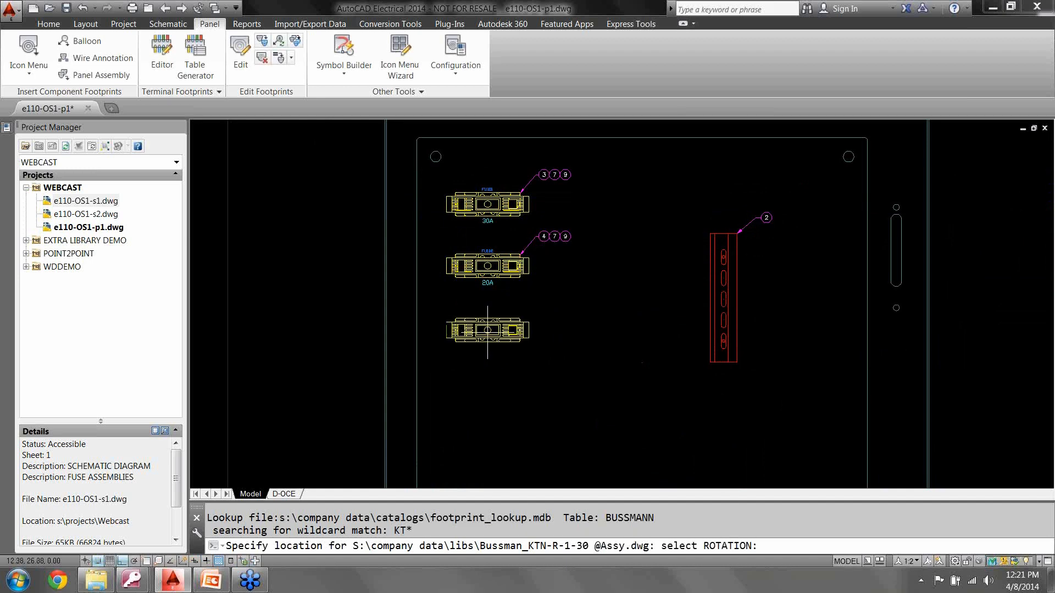
click(551, 370)
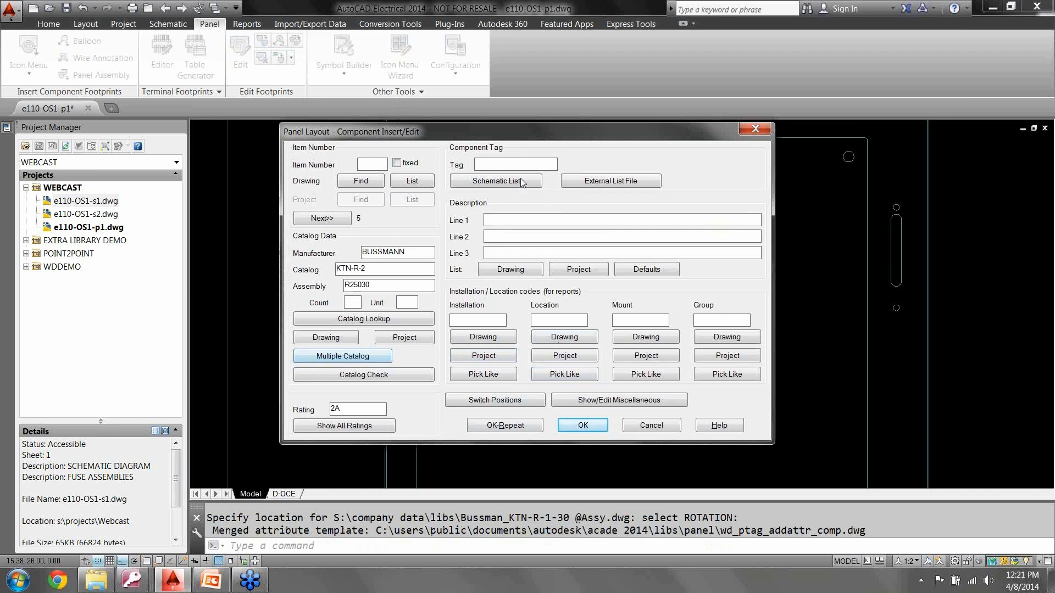
Step: Link the new footprint to schematic tag FU103 from the schematic tag list
click(519, 180)
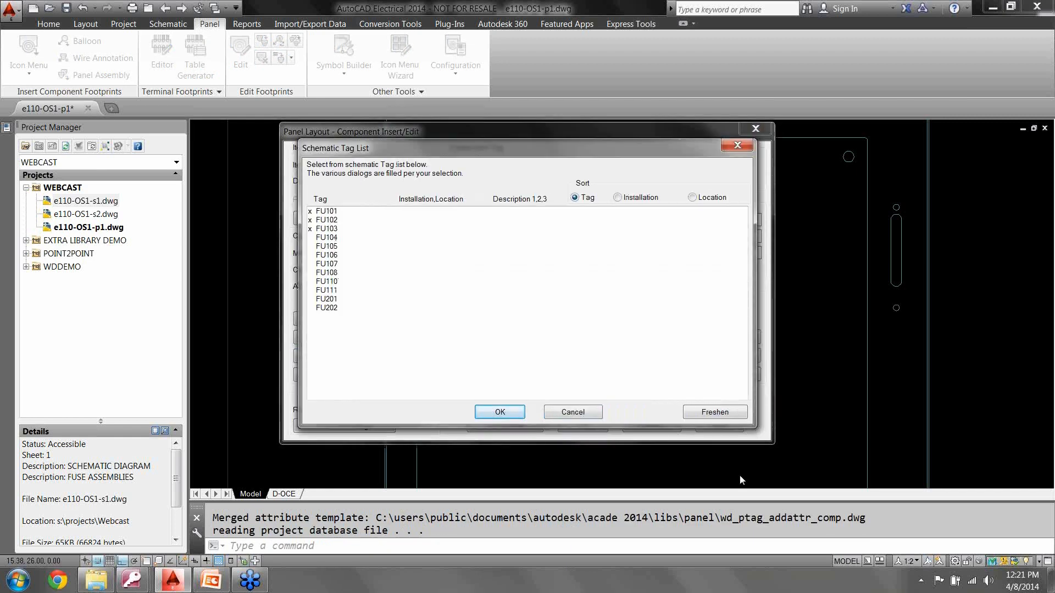
click(331, 229)
click(498, 413)
click(368, 357)
click(527, 432)
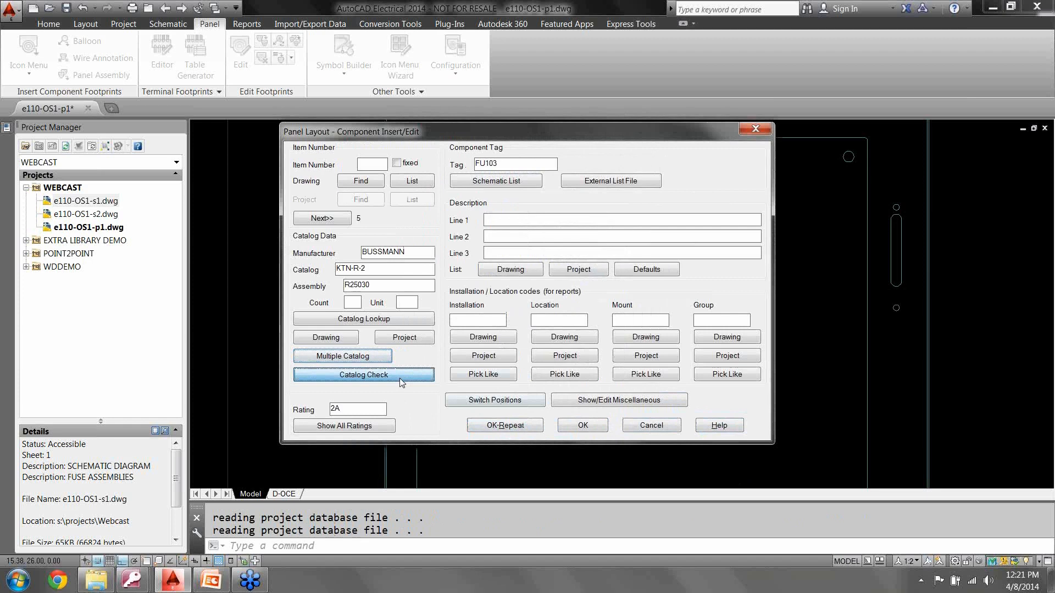
Step: Run a catalog check on the KTN-R-2 assembly of FU103 and accept the component data
click(400, 378)
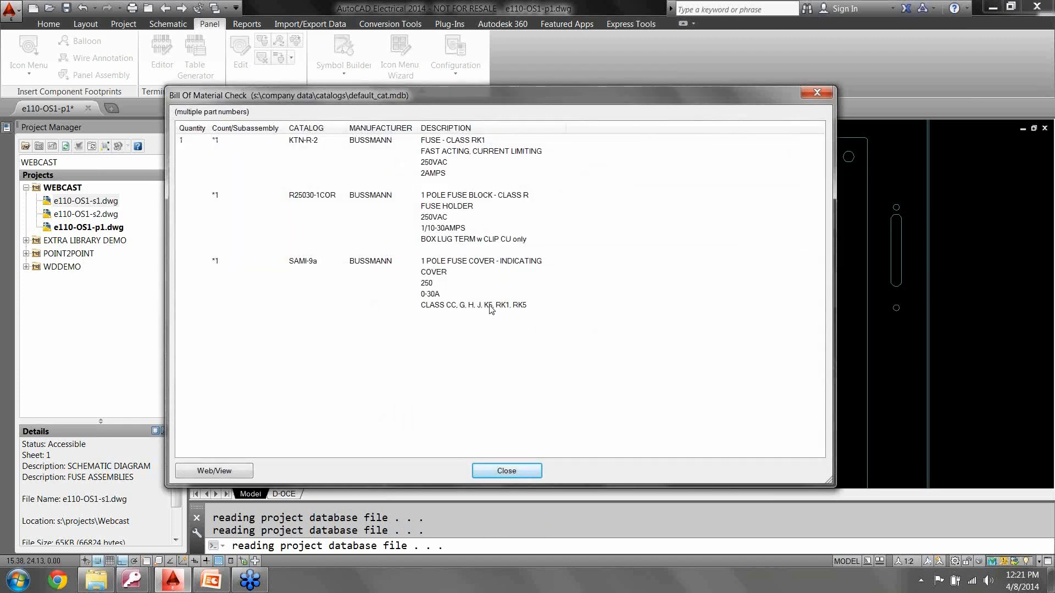
click(505, 471)
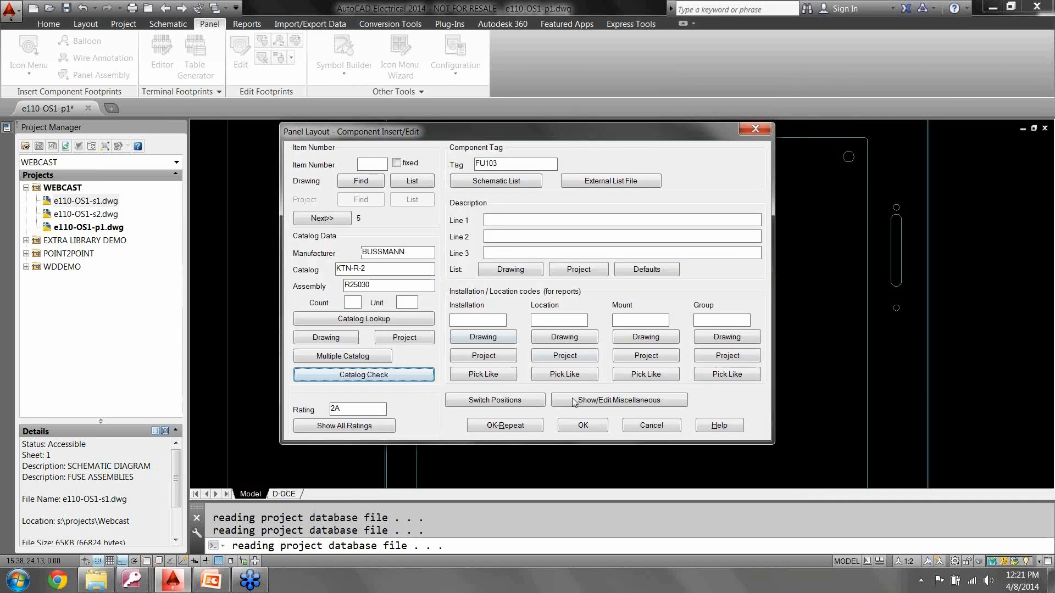
click(568, 426)
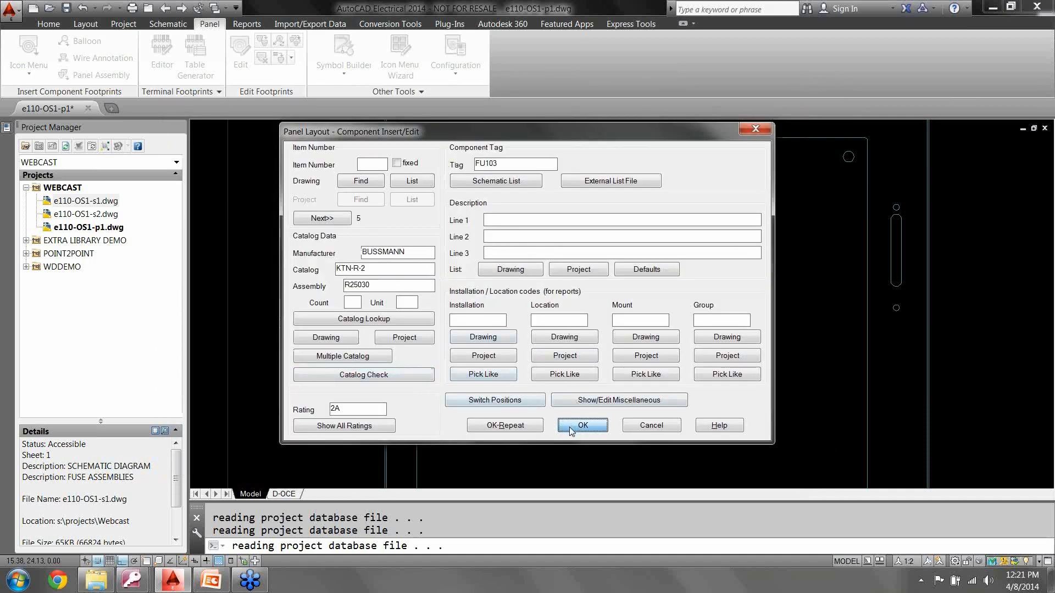
Step: Edit the FU103 footprint to carry item number 5 and update the related schematic component in the other drawing
scroll(475, 329, up, 4)
click(558, 335)
right_click(557, 335)
click(555, 299)
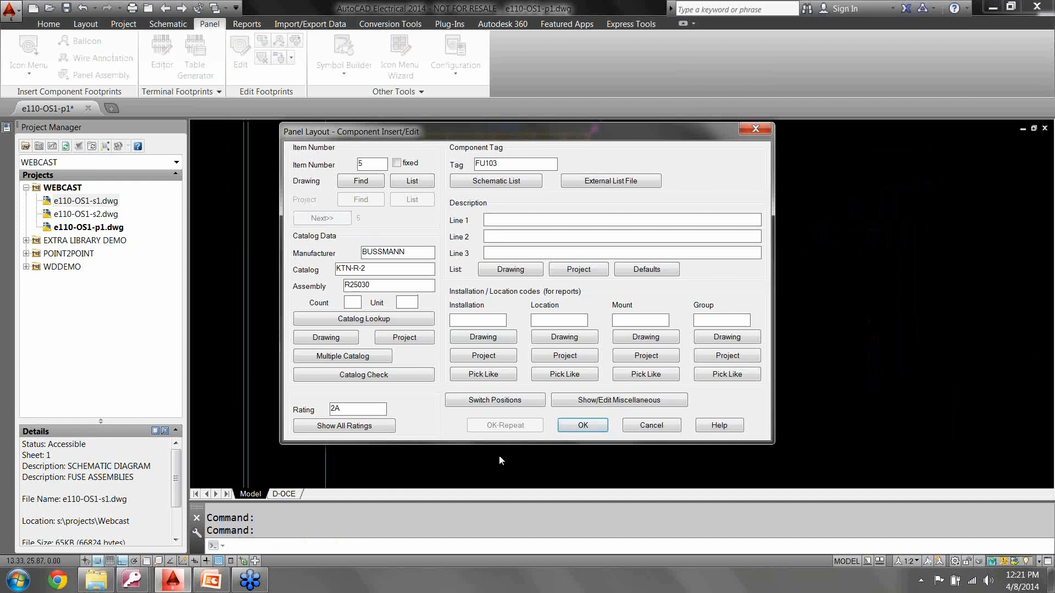
click(583, 426)
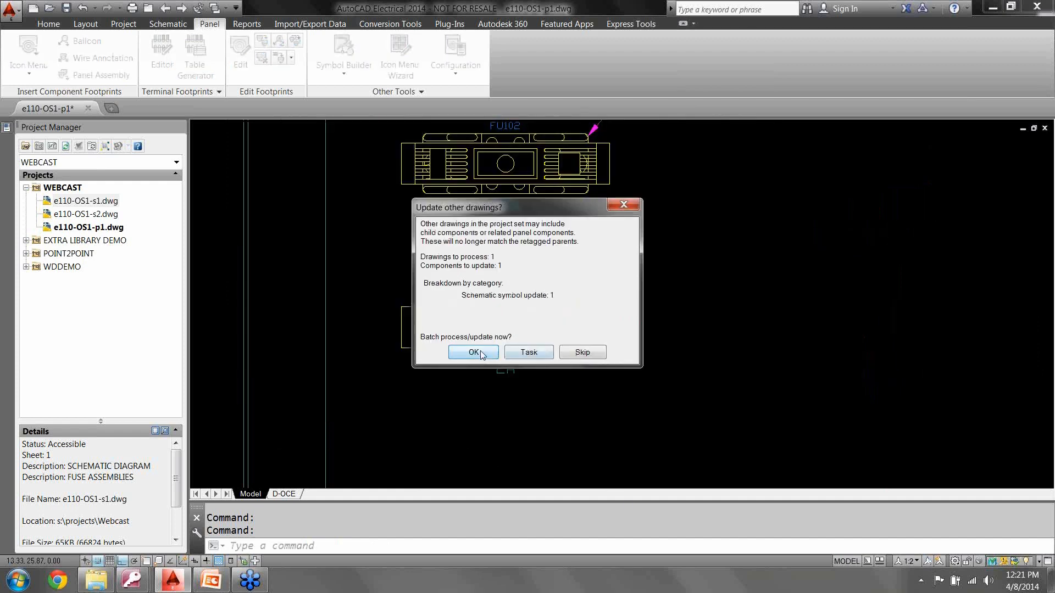
click(481, 356)
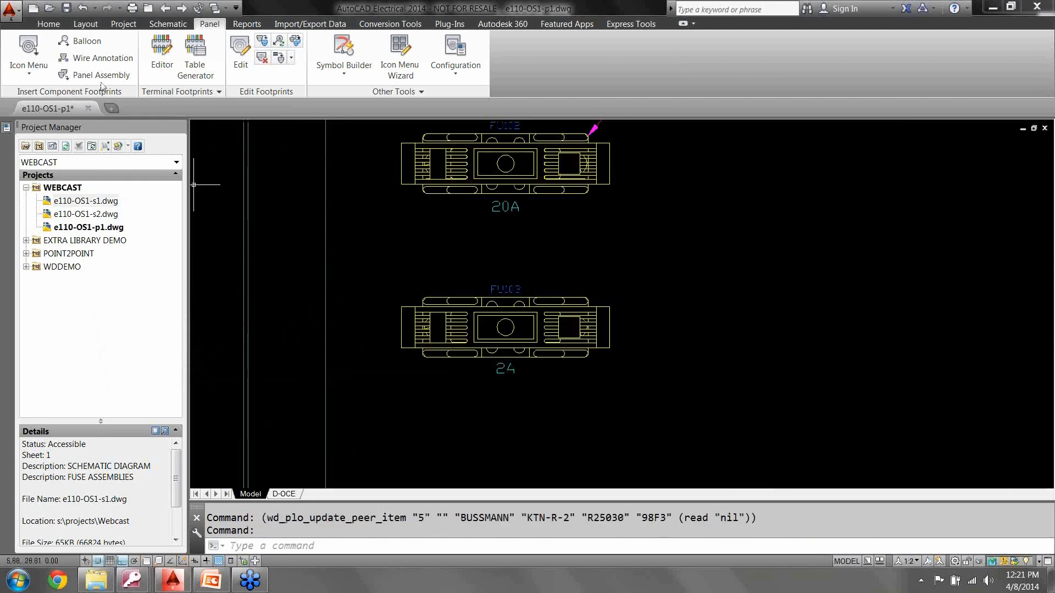
Step: Add an item balloon to the FU103 fuse, with an angled leader from its upper-right corner ending in a short horizontal segment
click(83, 41)
click(566, 301)
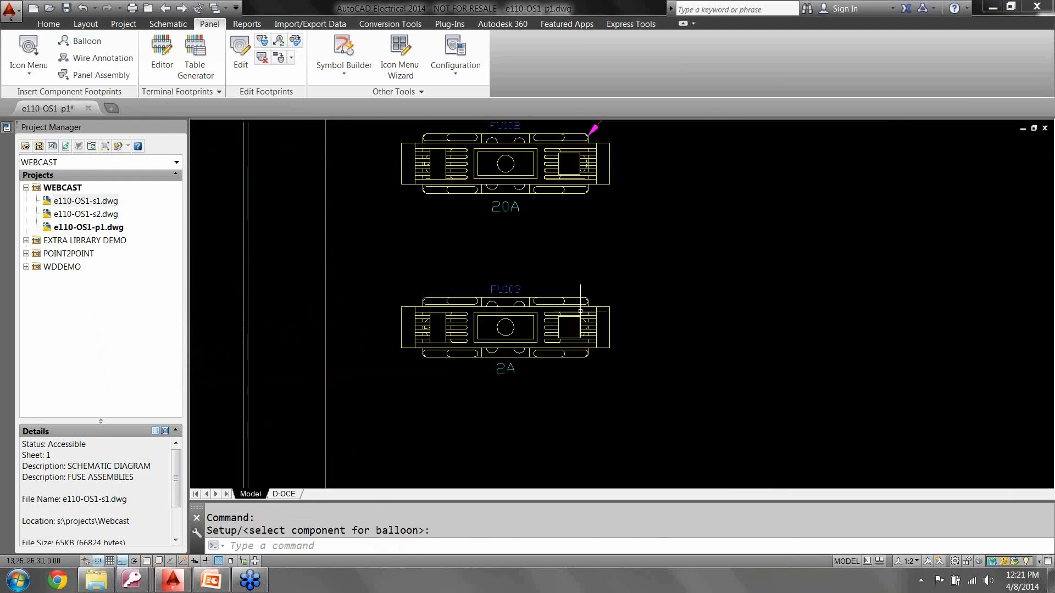
click(86, 41)
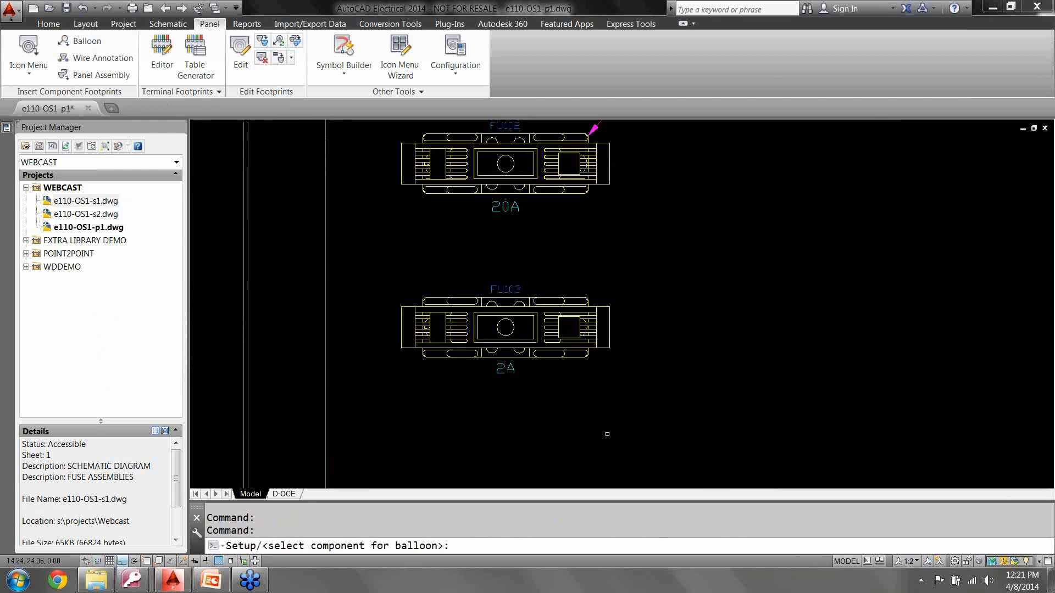
key(F9)
click(587, 319)
key(F9)
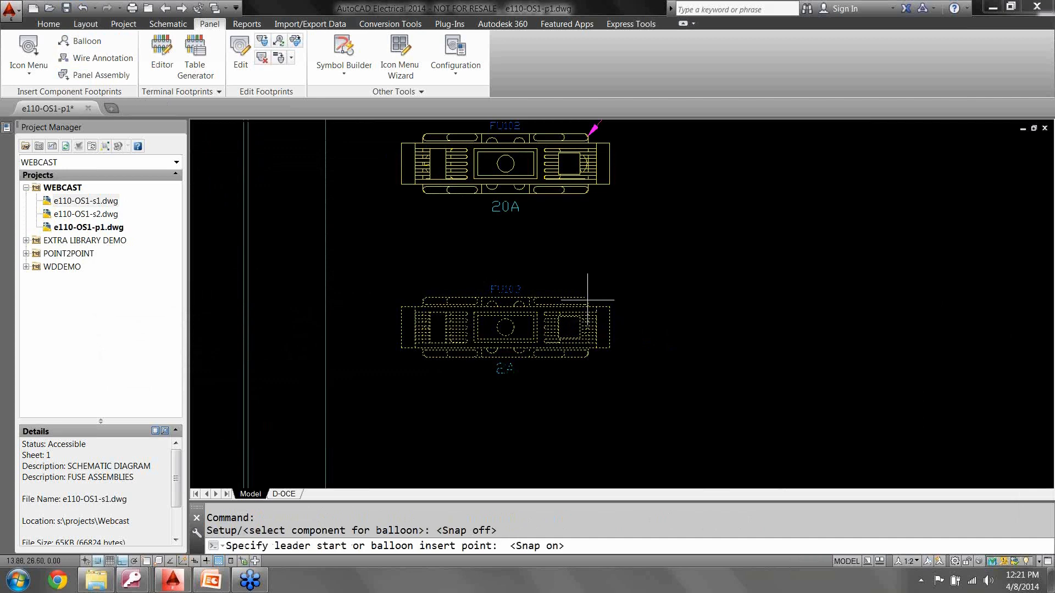
click(587, 299)
key(F8)
click(621, 259)
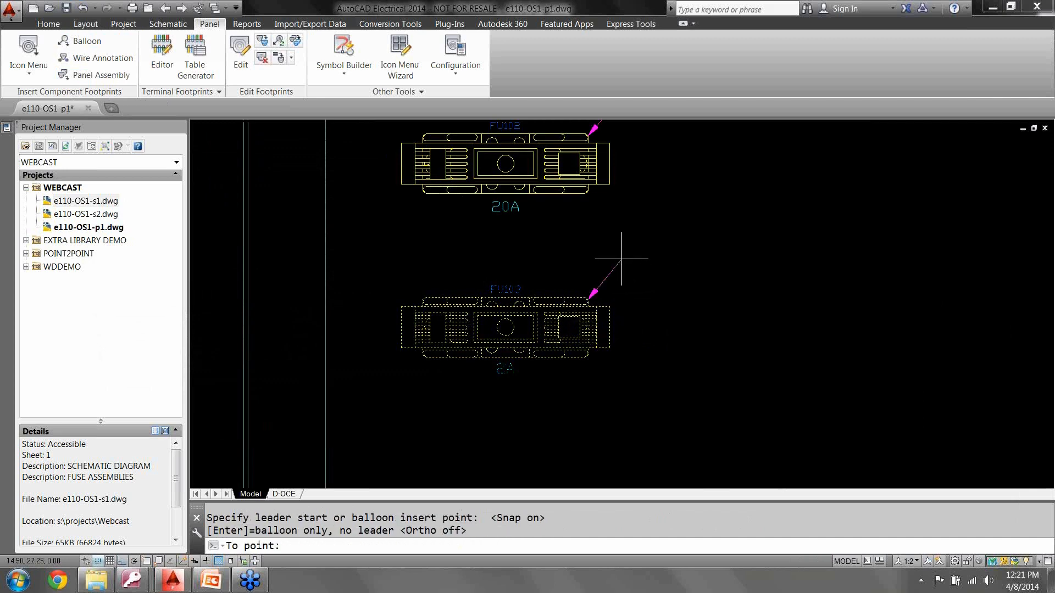
key(F8)
click(642, 259)
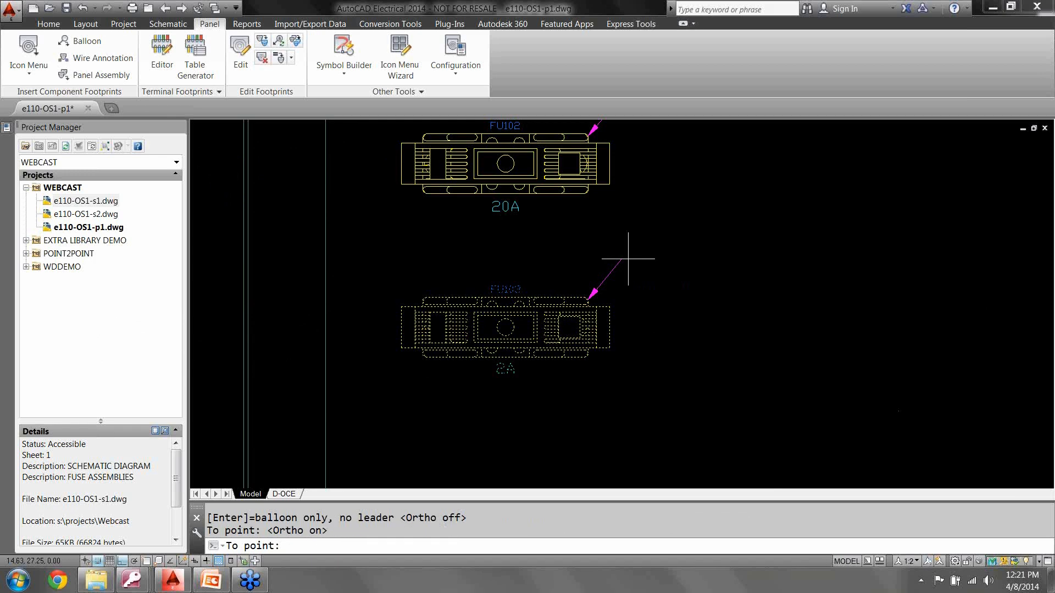
key(Return)
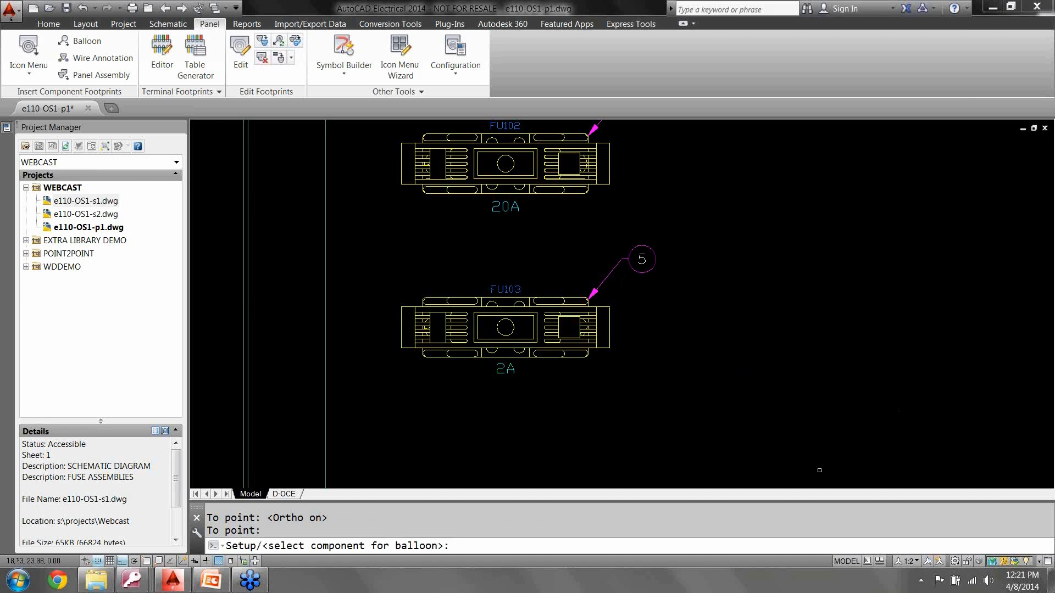
key(Escape)
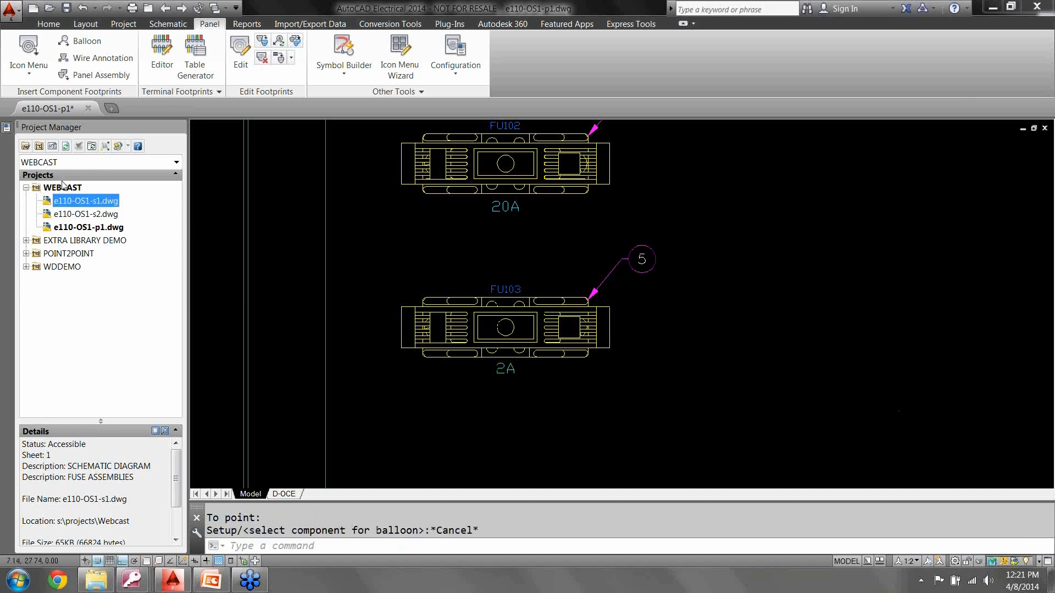
Step: Review the item numbering mode and item assignment settings in the WEBCAST project's component properties
click(62, 188)
right_click(63, 190)
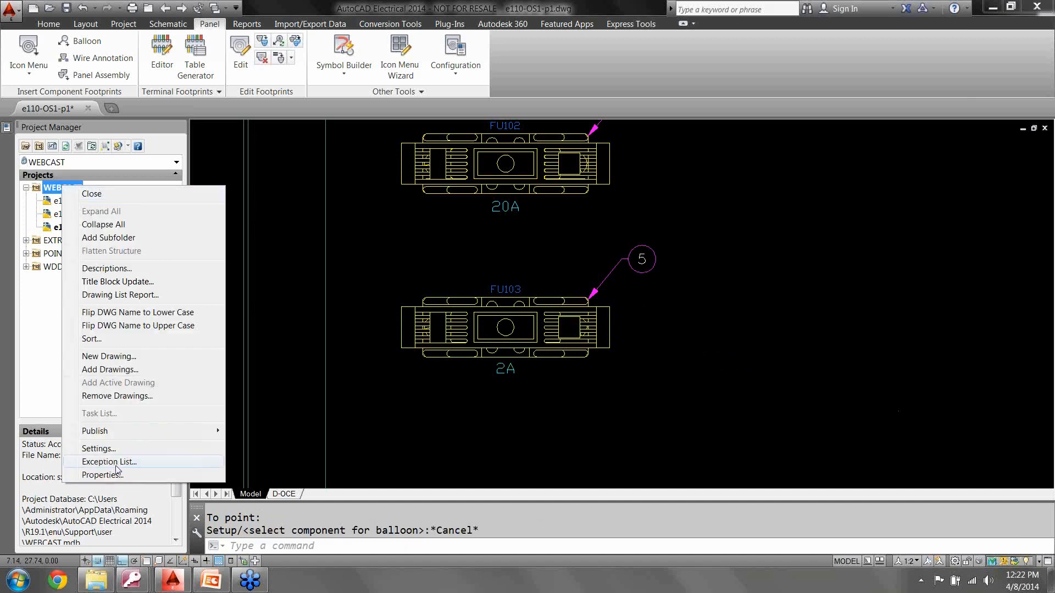
click(117, 476)
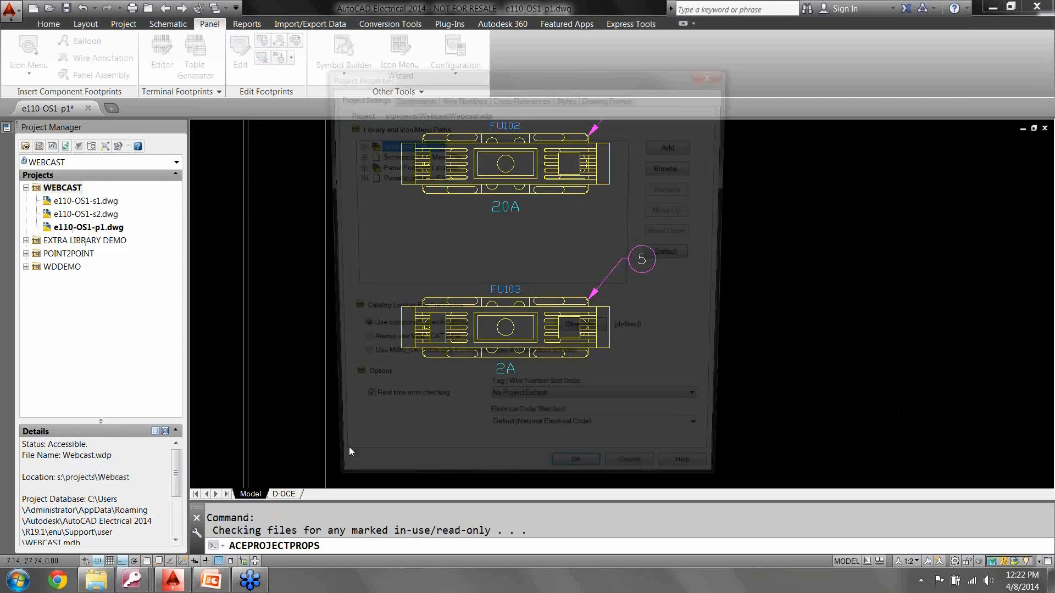
click(410, 96)
click(408, 382)
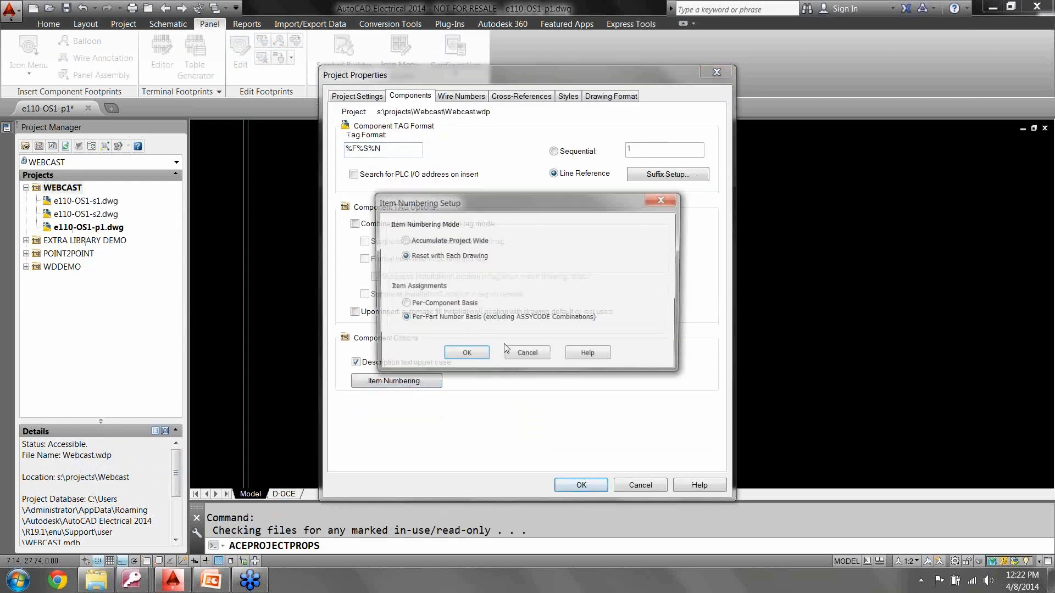
drag(481, 330, 620, 328)
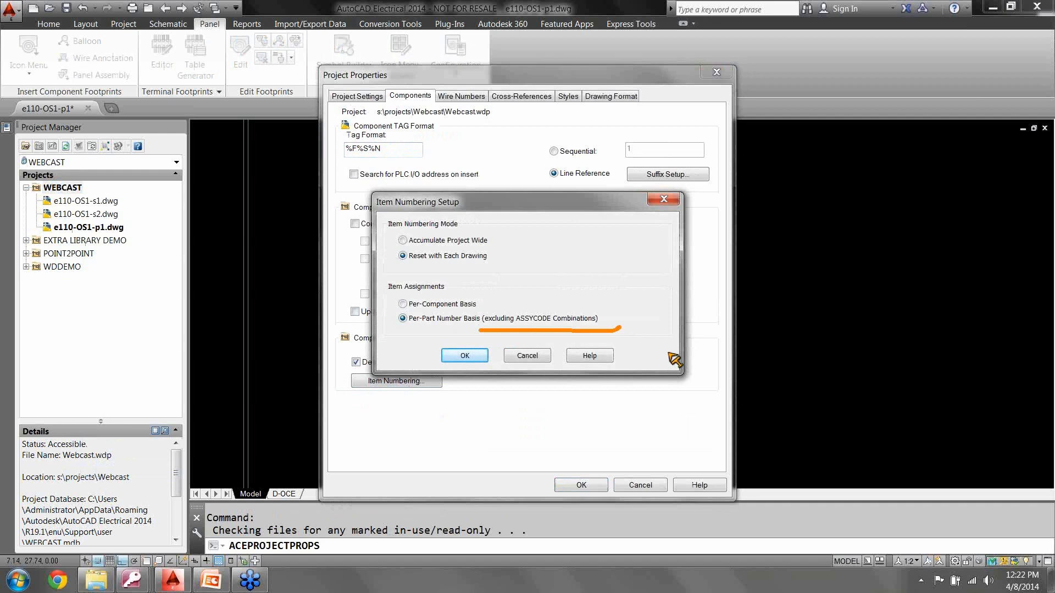
key(Escape)
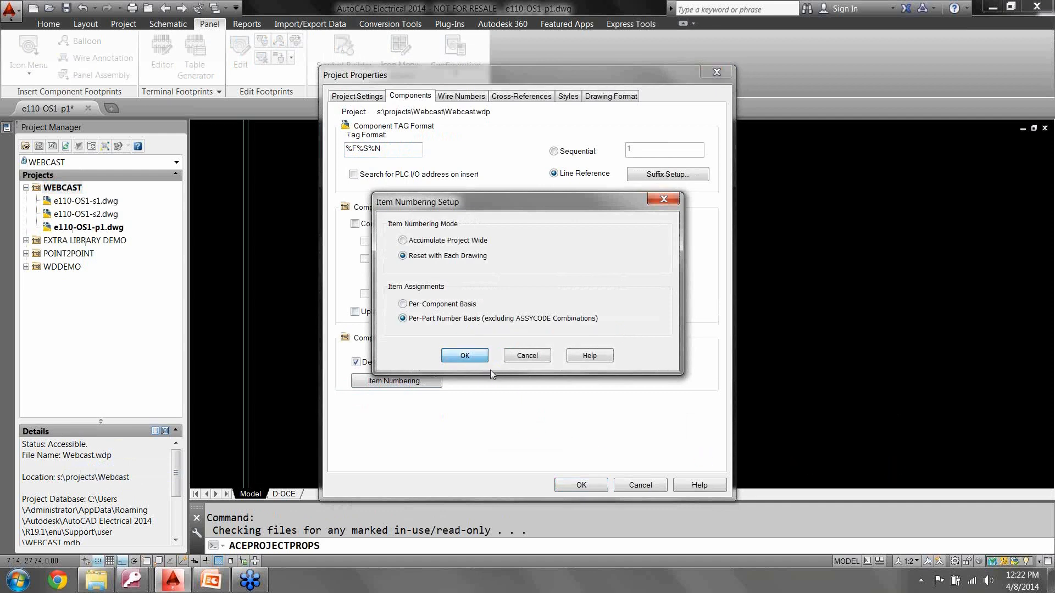
click(481, 360)
click(587, 486)
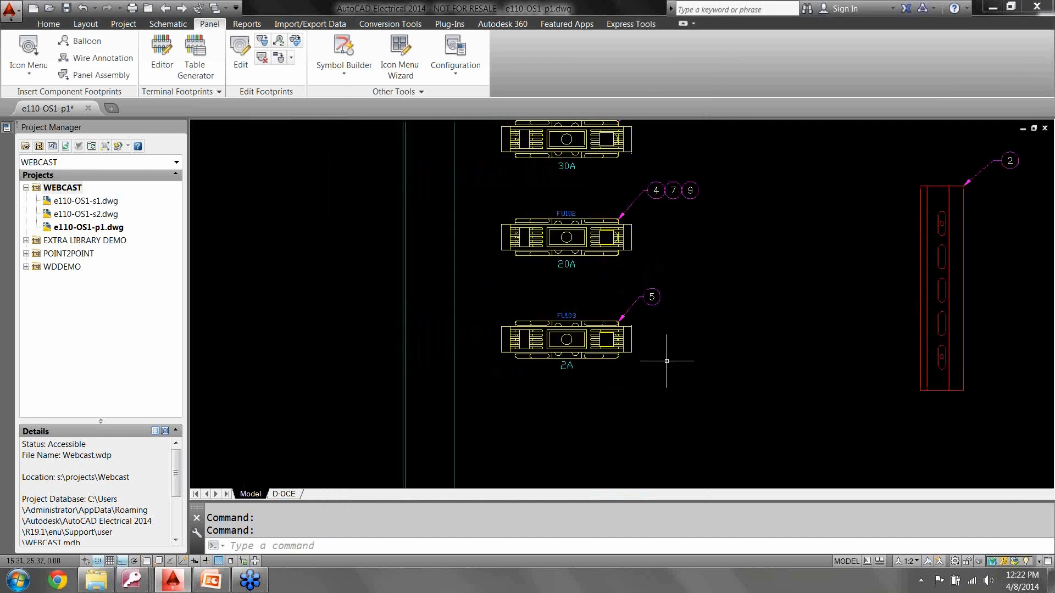
Step: Copy the FU103 fuse footprint straight below the original and link the copy to schematic tag FU104
middle_drag(668, 361, 612, 302)
click(262, 40)
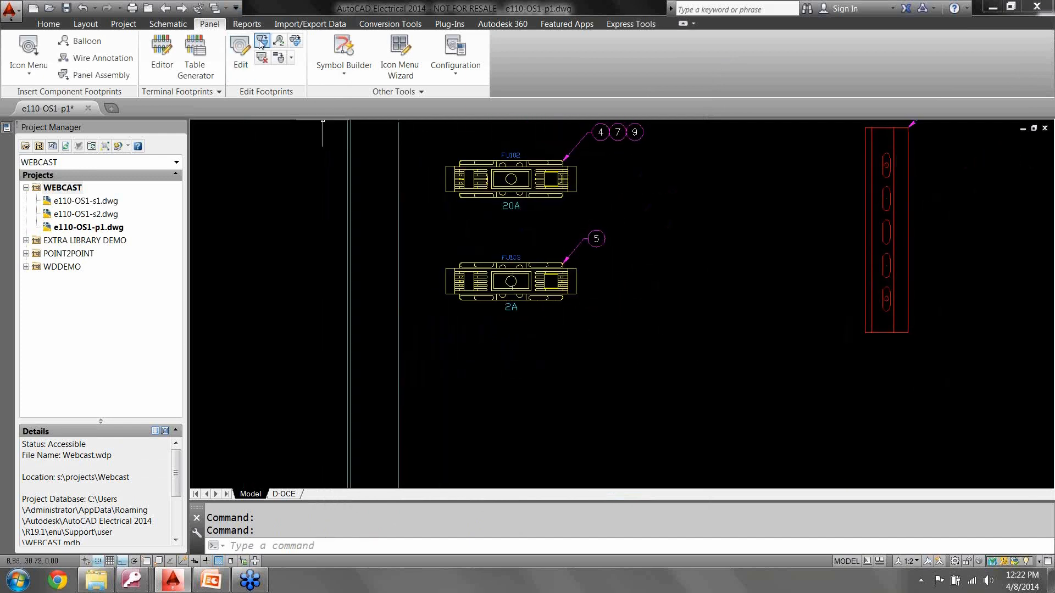
click(473, 283)
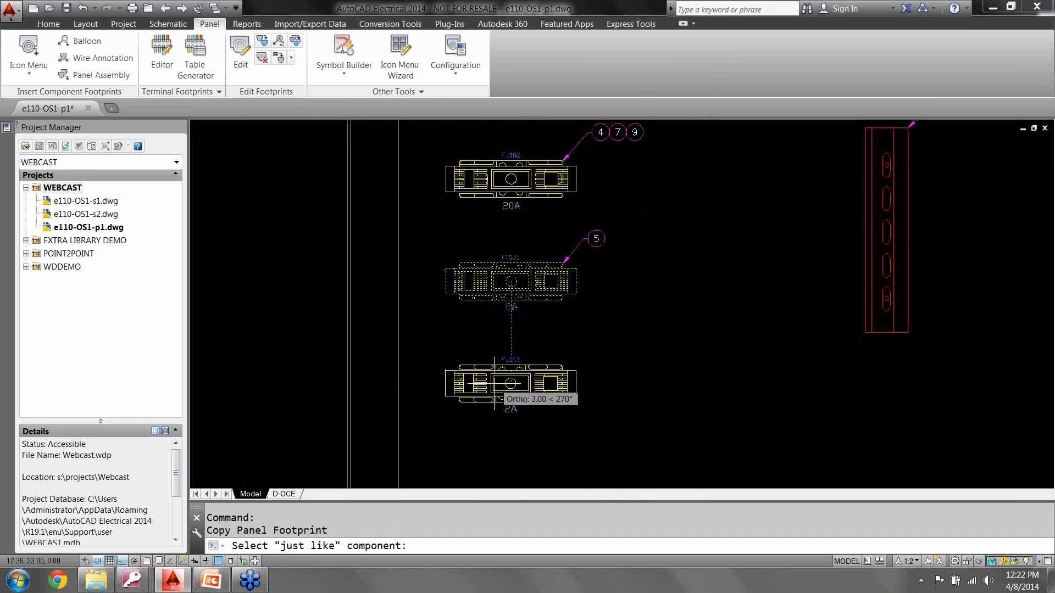
click(472, 406)
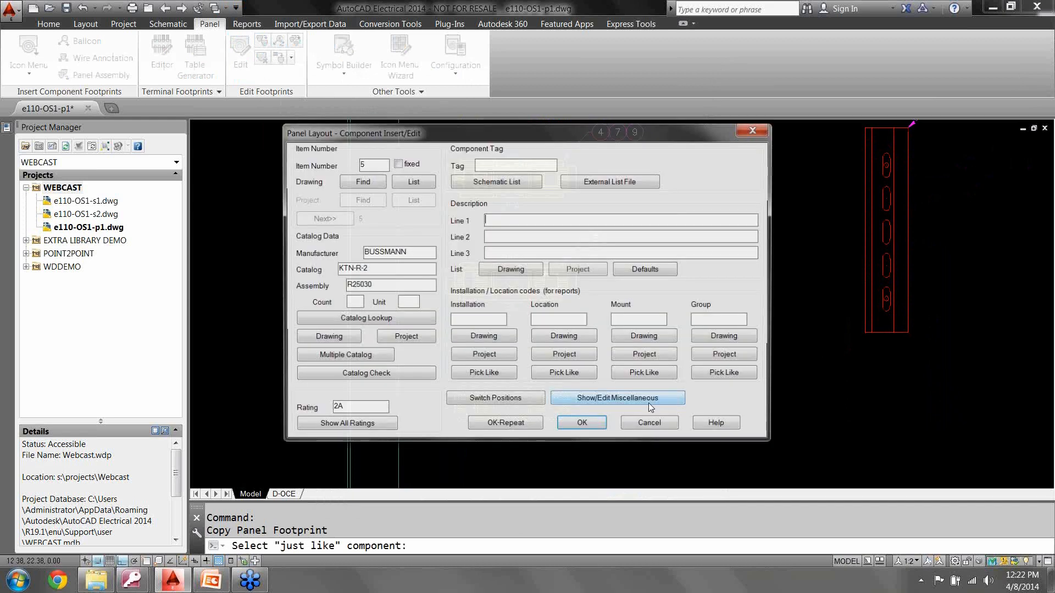
click(490, 182)
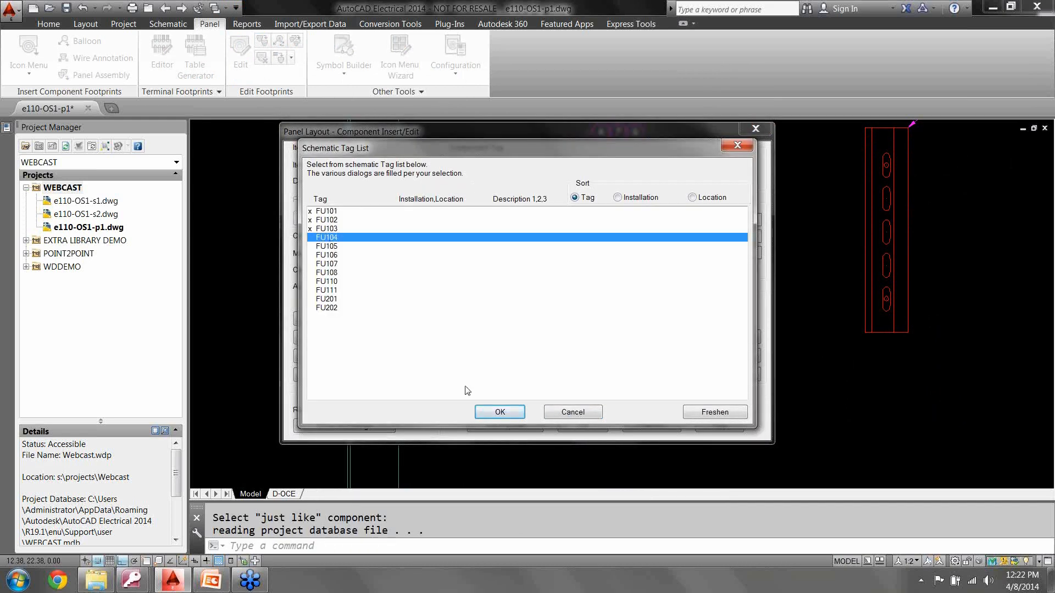
click(495, 413)
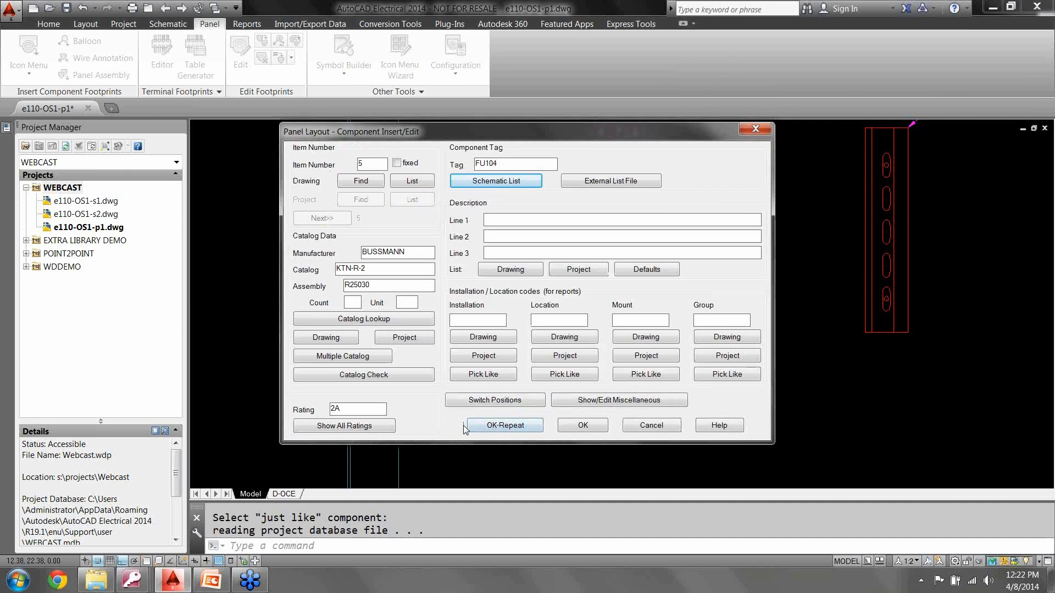
Step: Assign the BUSSMANN KTN-R-3 catalog part to the FU104 footprint and accept the component data
click(355, 322)
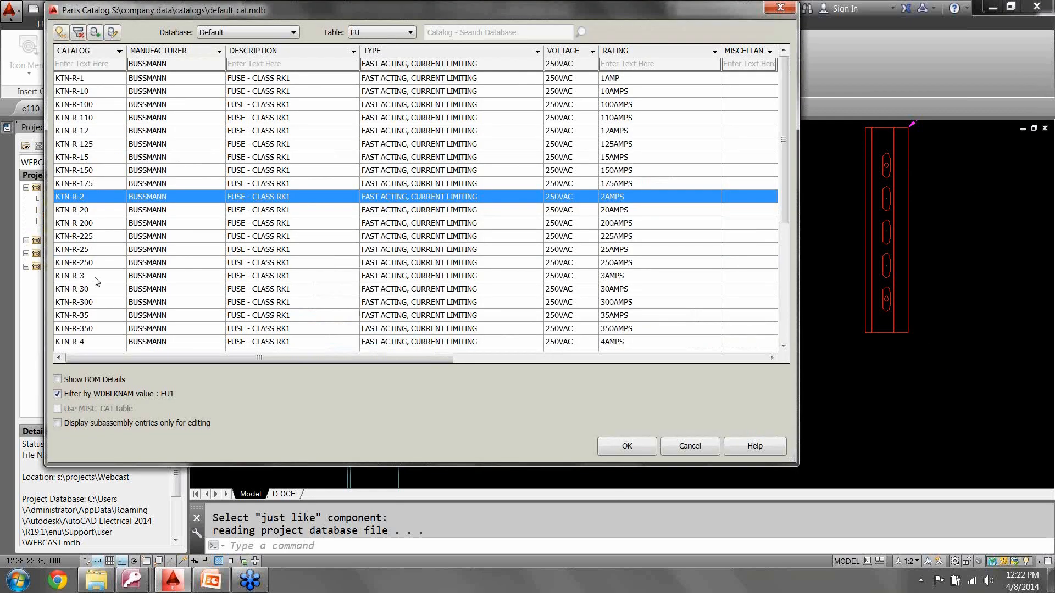
click(110, 275)
click(608, 452)
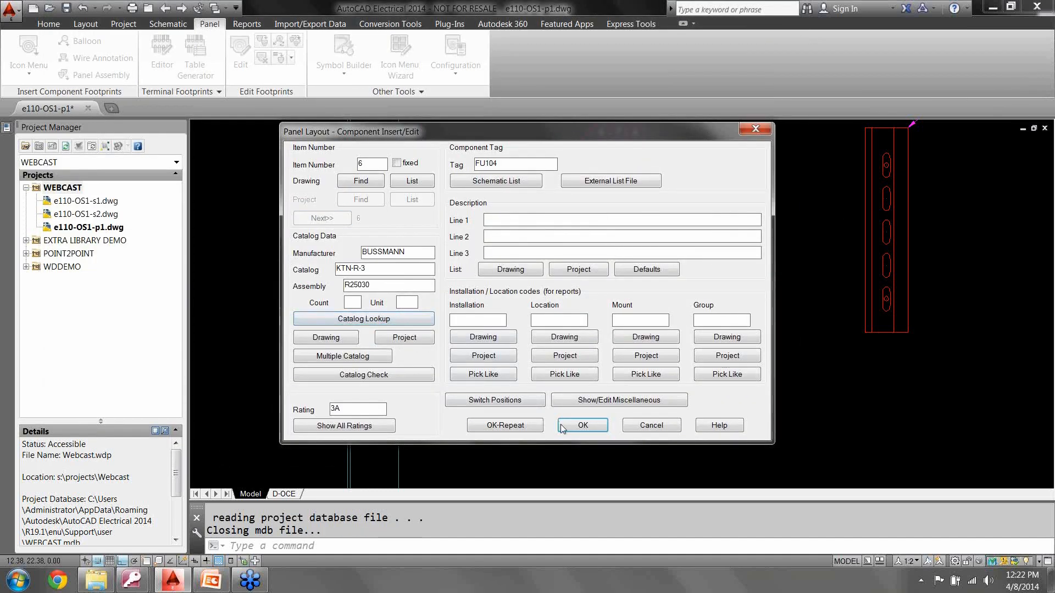
click(581, 426)
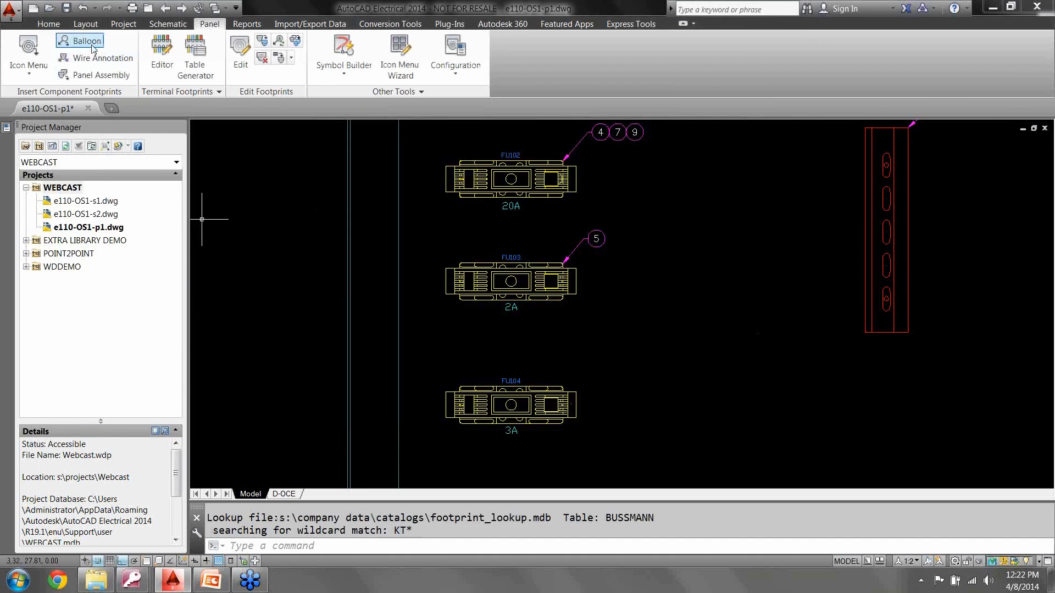
Step: Add an item balloon to the FU104 fuse, with an angled leader from its upper-right corner ending in a short horizontal segment
click(558, 408)
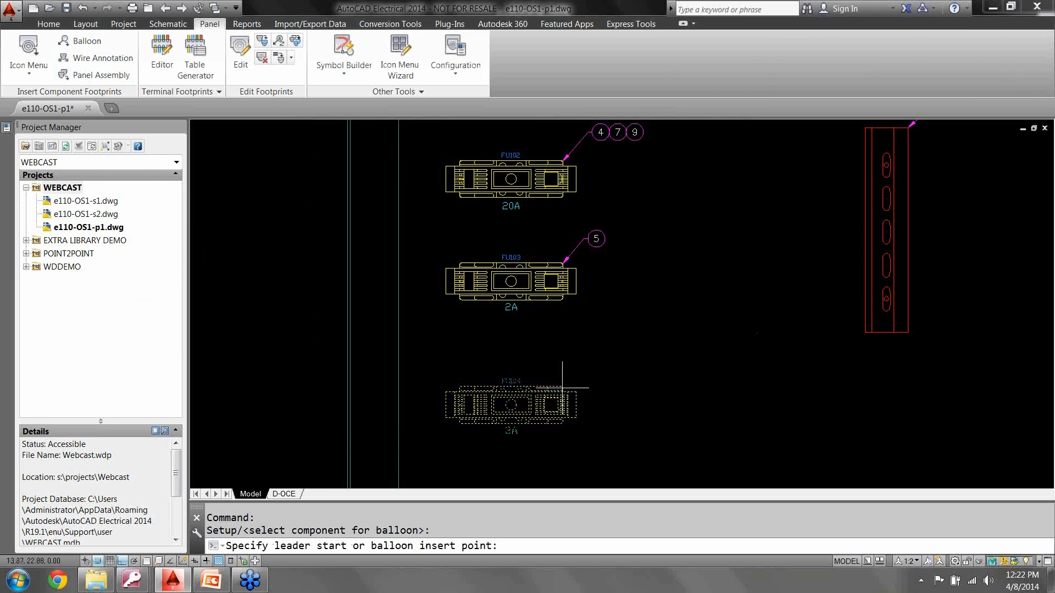
key(F8)
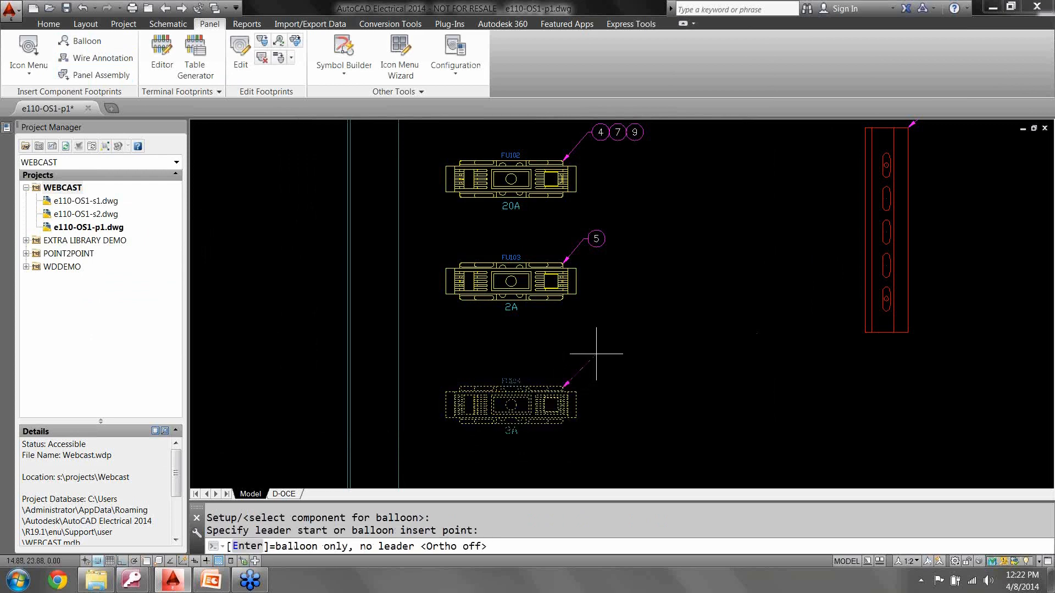
click(605, 354)
key(F8)
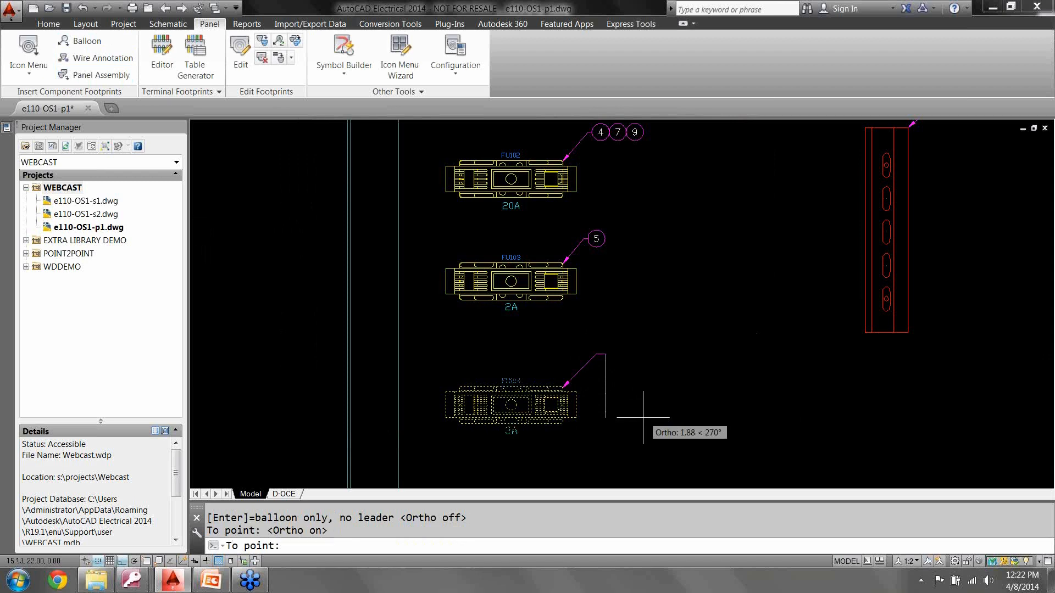
key(Return)
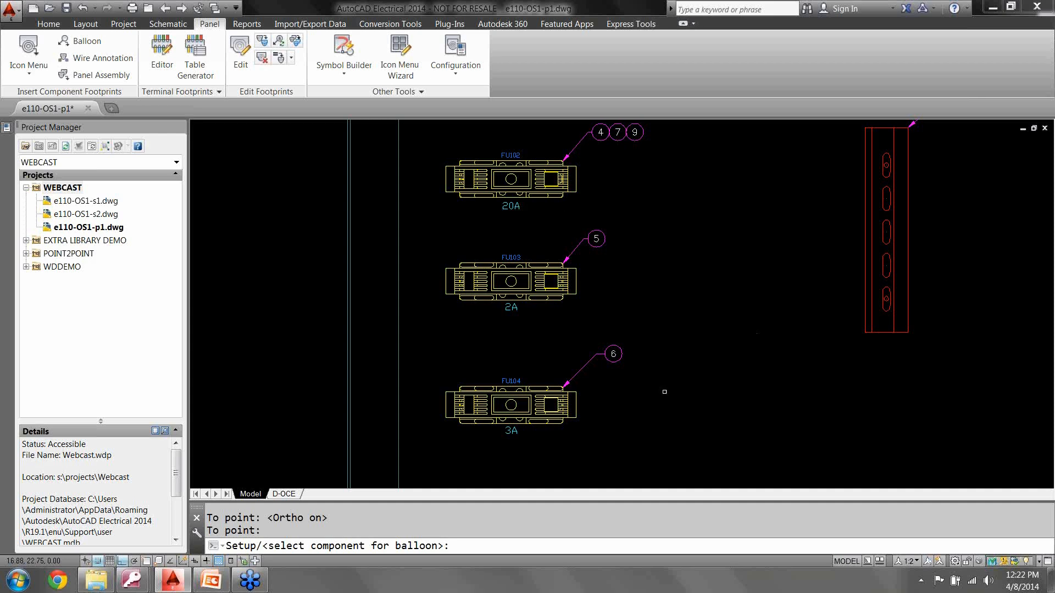
key(Escape)
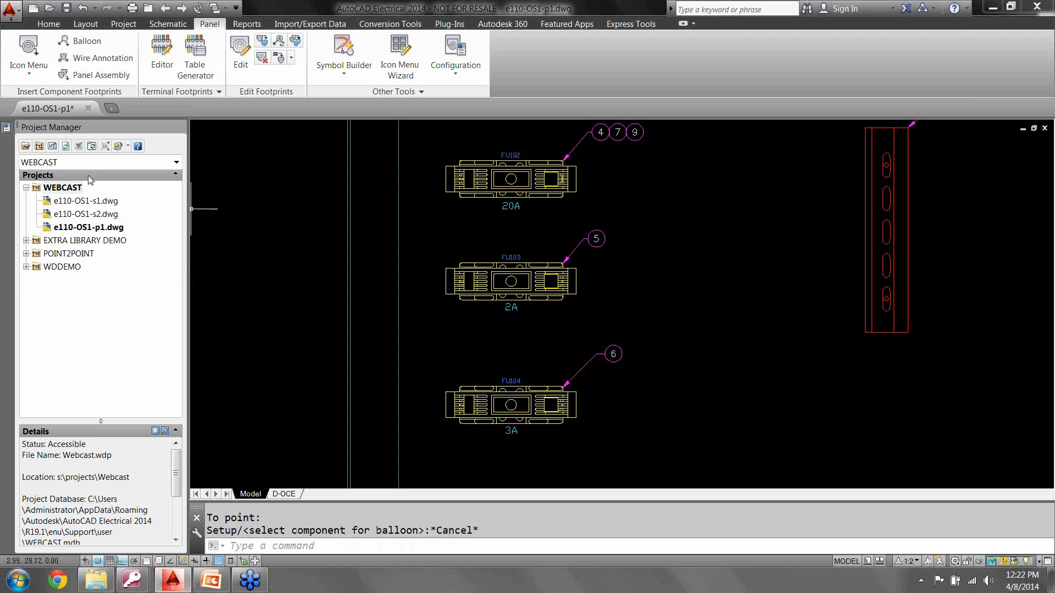
Step: Look up the catalog for a new fuse footprint, clear the filters and search for catalog numbers containing r25030-1
click(30, 60)
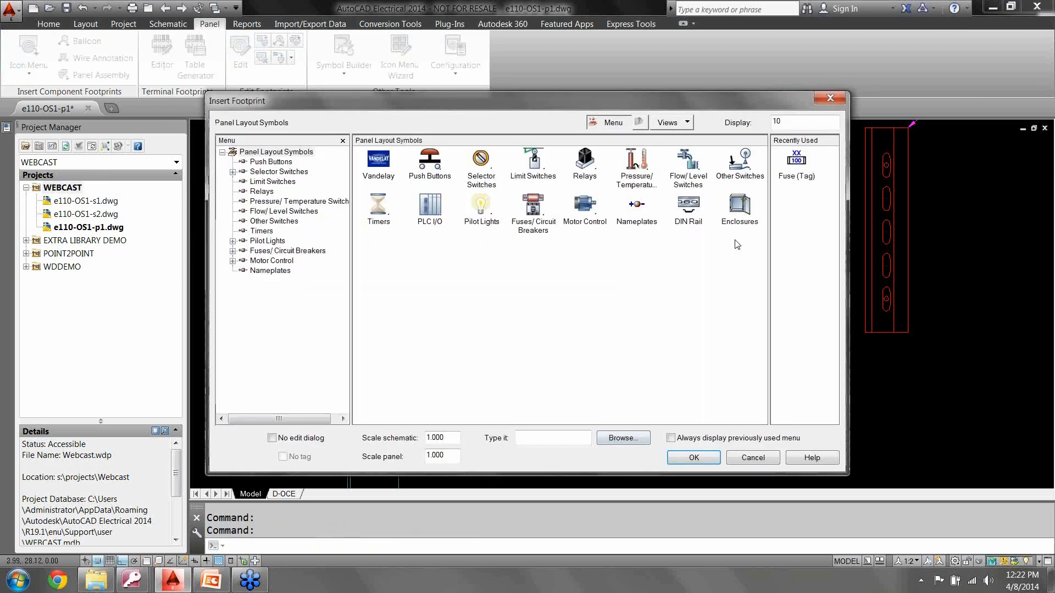
click(793, 165)
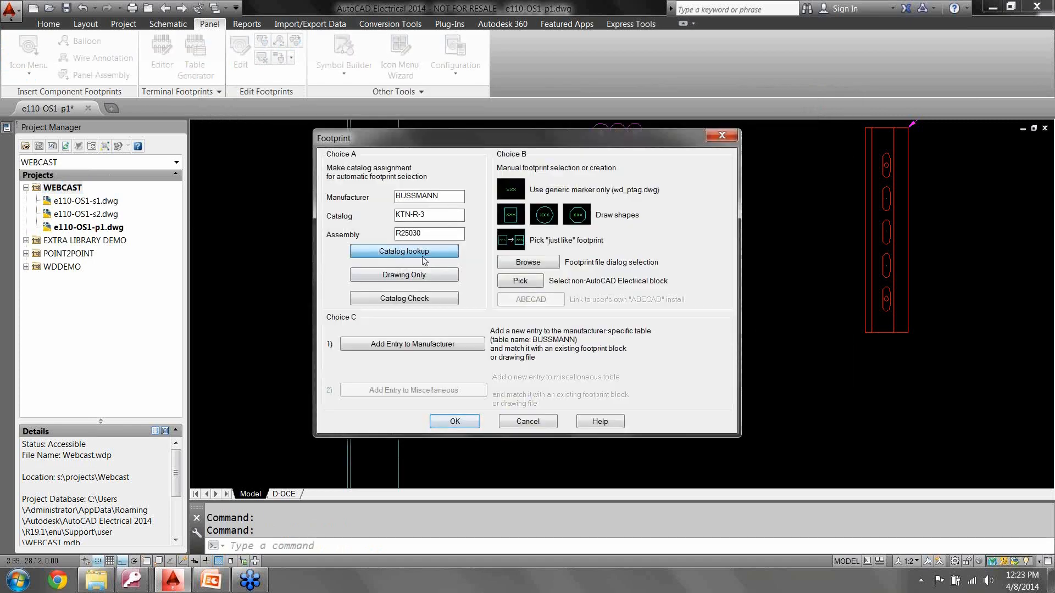
click(423, 256)
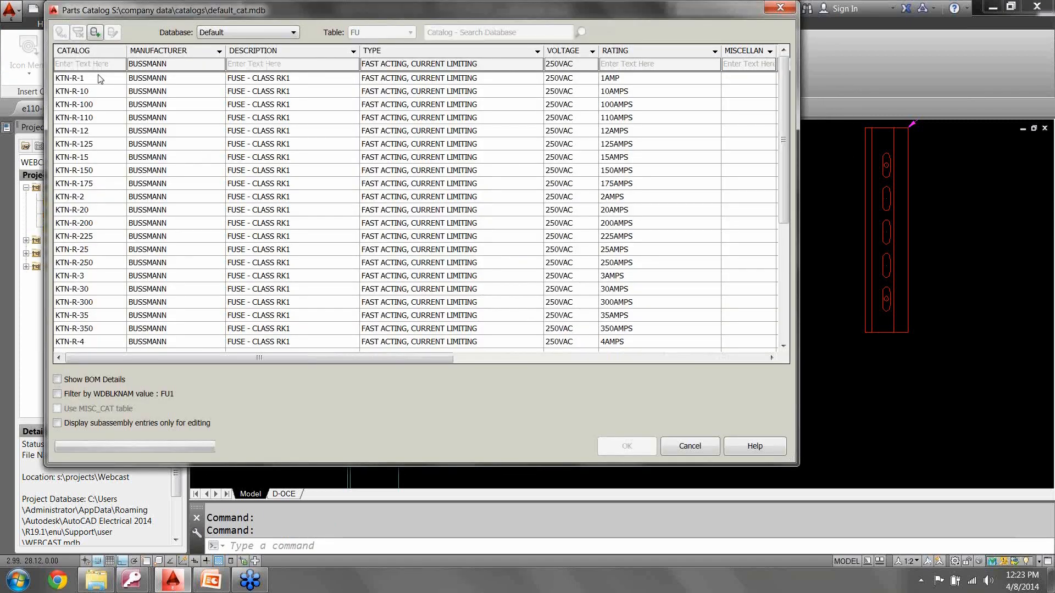
click(78, 34)
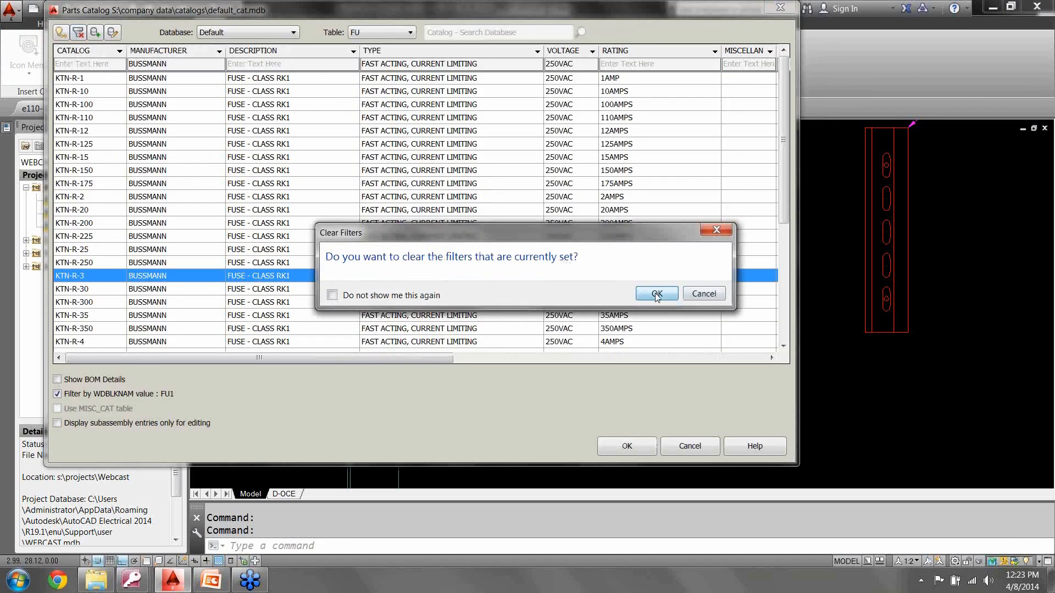
key(Return)
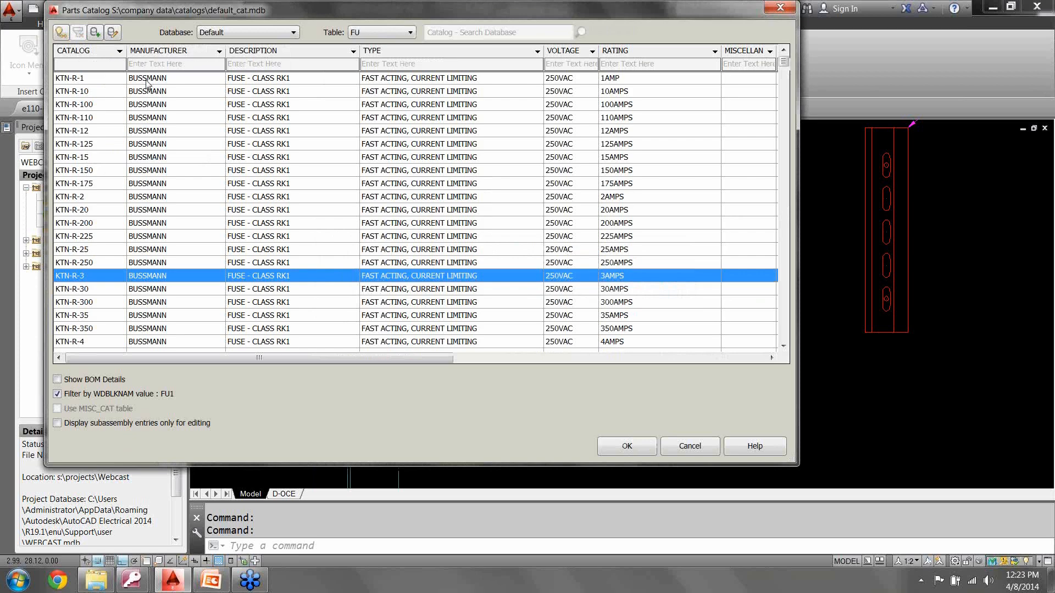
text(r25)
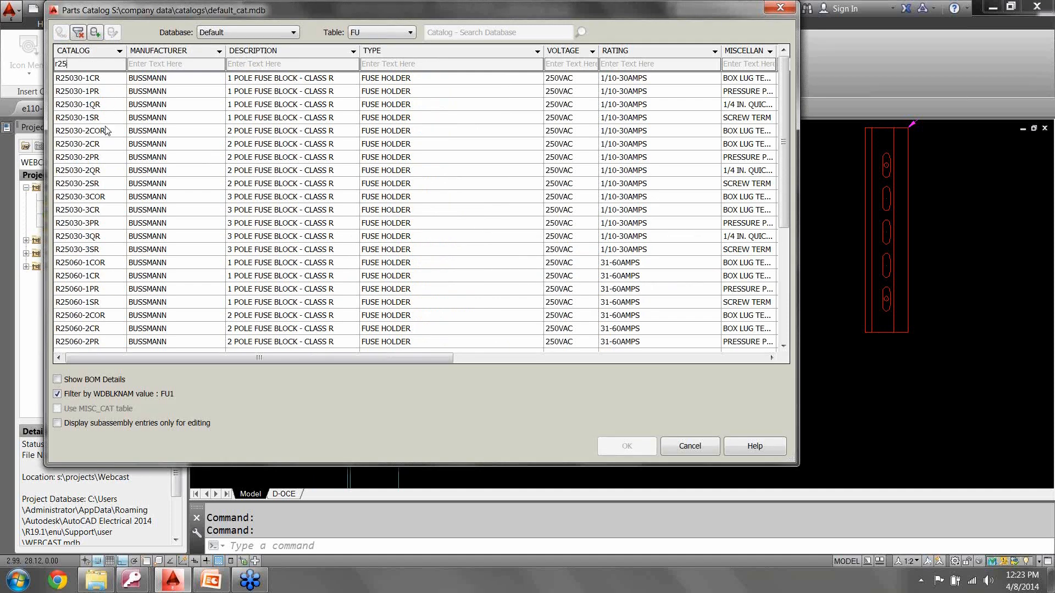
text(030)
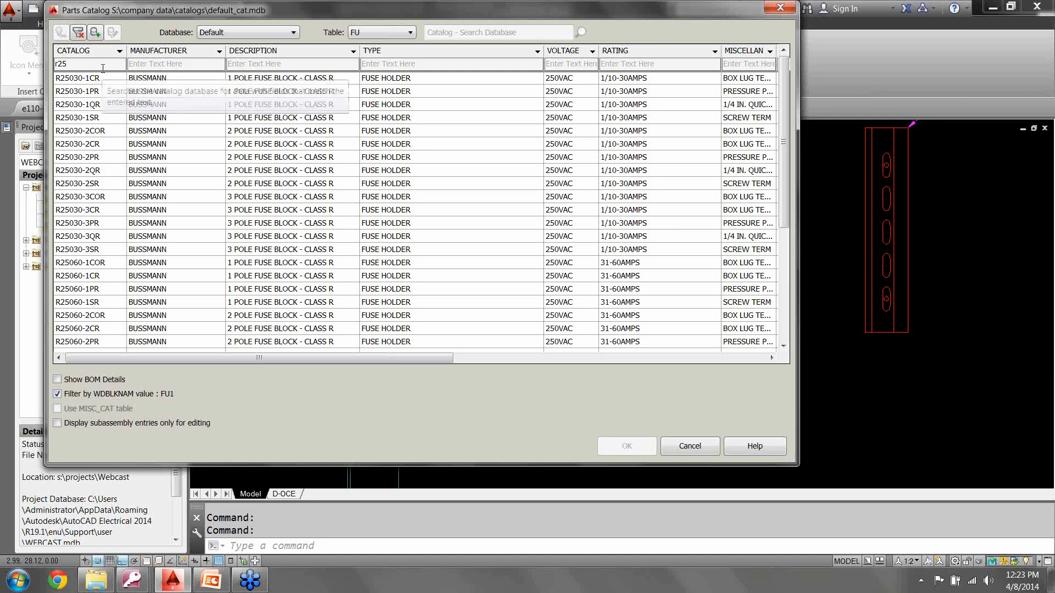
text(-)
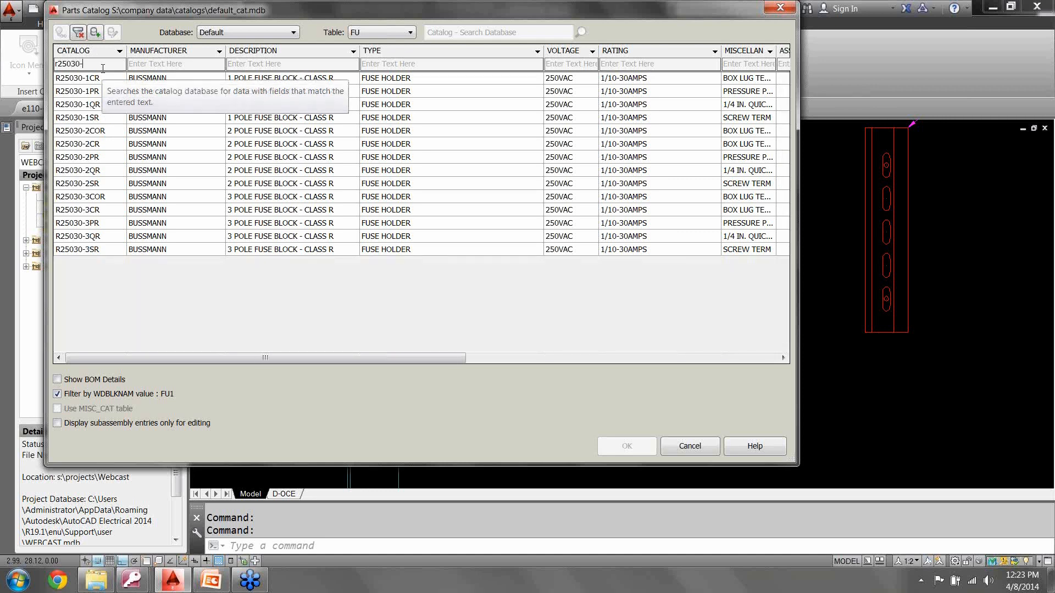
text(1)
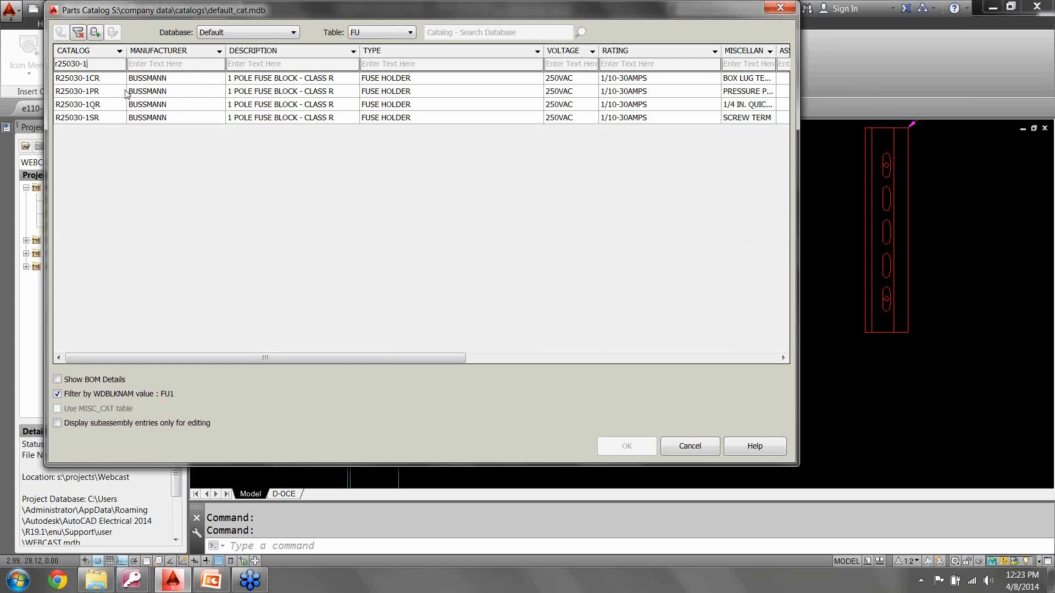
Step: Search the parts catalog for sami, and abandon the catalog lookup and the footprint insertion
drag(101, 64, 23, 66)
text(sami)
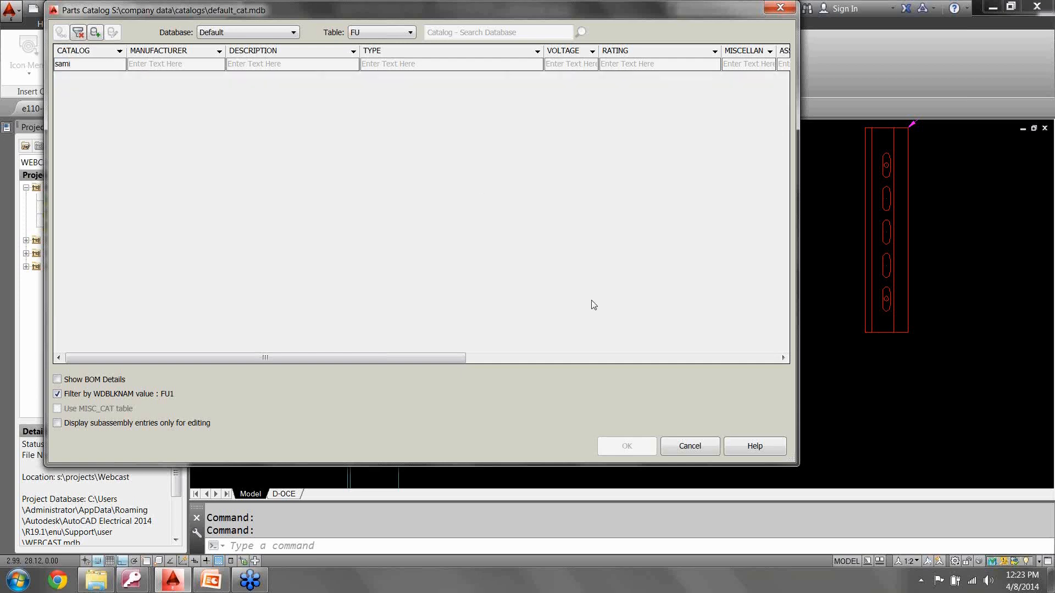
click(690, 446)
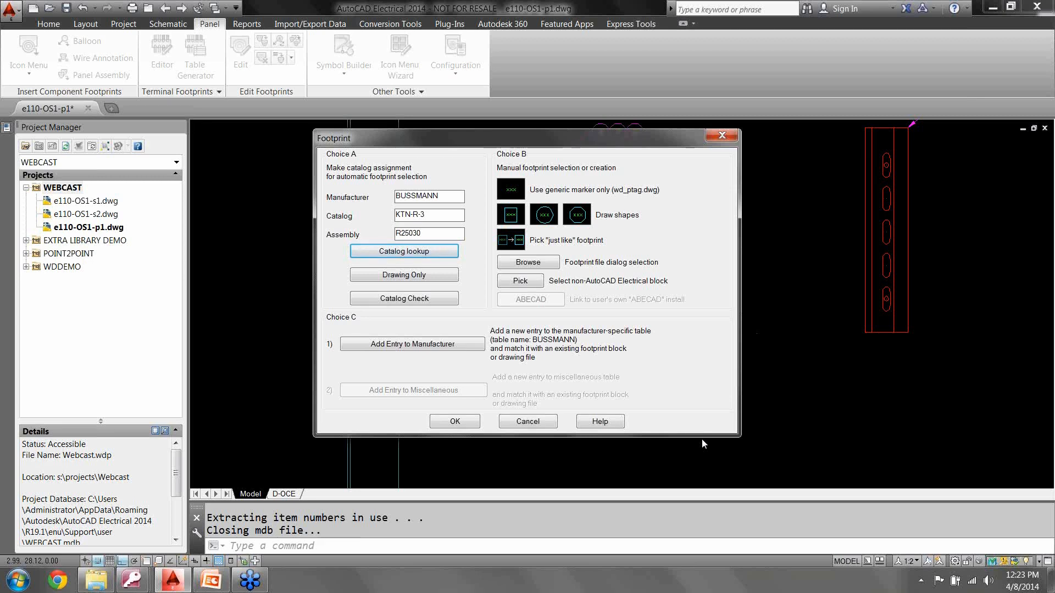
click(527, 424)
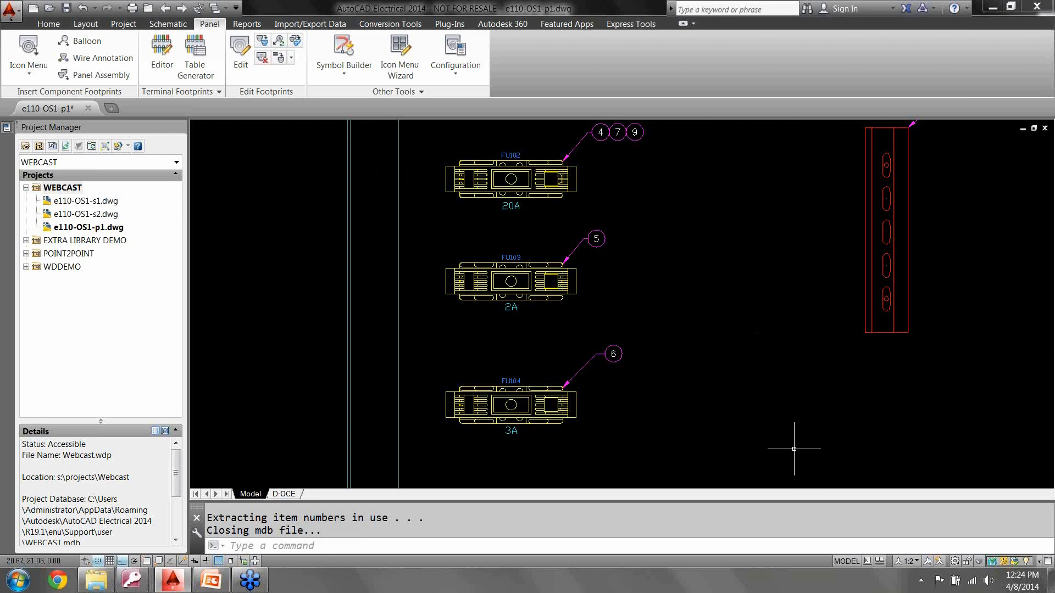
Step: Set up a panel Bill of Material report limited to the active drawing
scroll(687, 299, down, 3)
middle_drag(737, 313, 401, 422)
middle_drag(923, 357, 597, 406)
scroll(941, 226, up, 4)
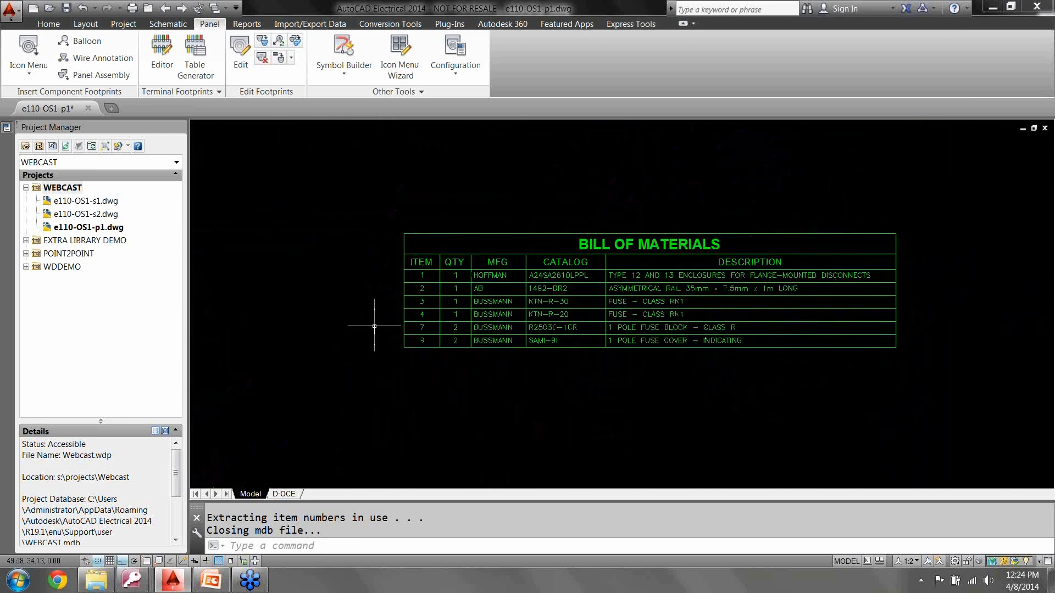
key(super+Down)
key(super+Up)
click(247, 25)
click(205, 53)
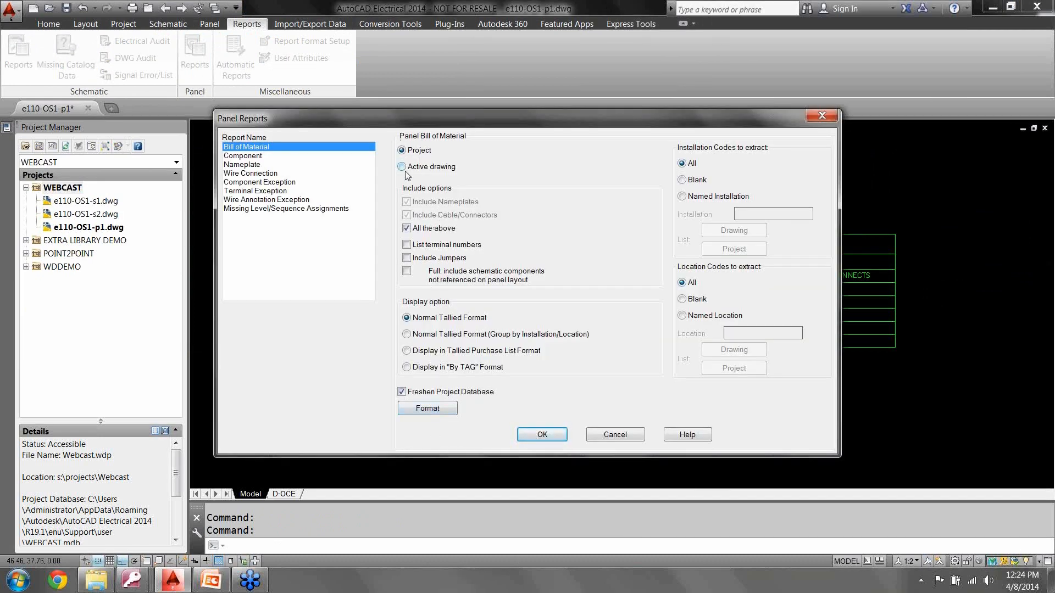
click(406, 168)
Step: Apply the pur_pbom.set format file to the panel bill of material and generate the report
click(427, 411)
click(462, 256)
click(497, 352)
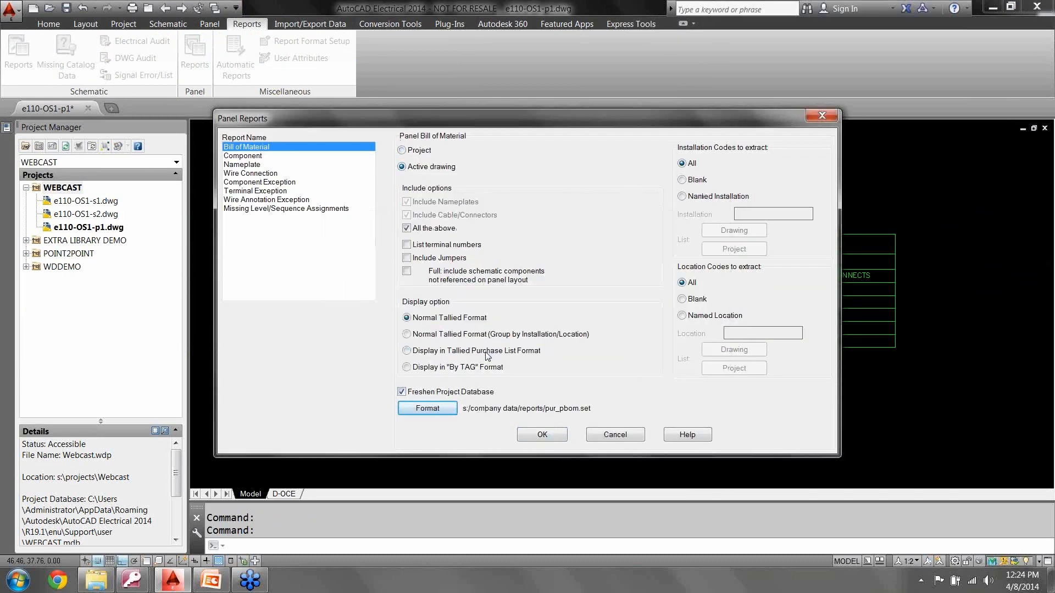
click(542, 435)
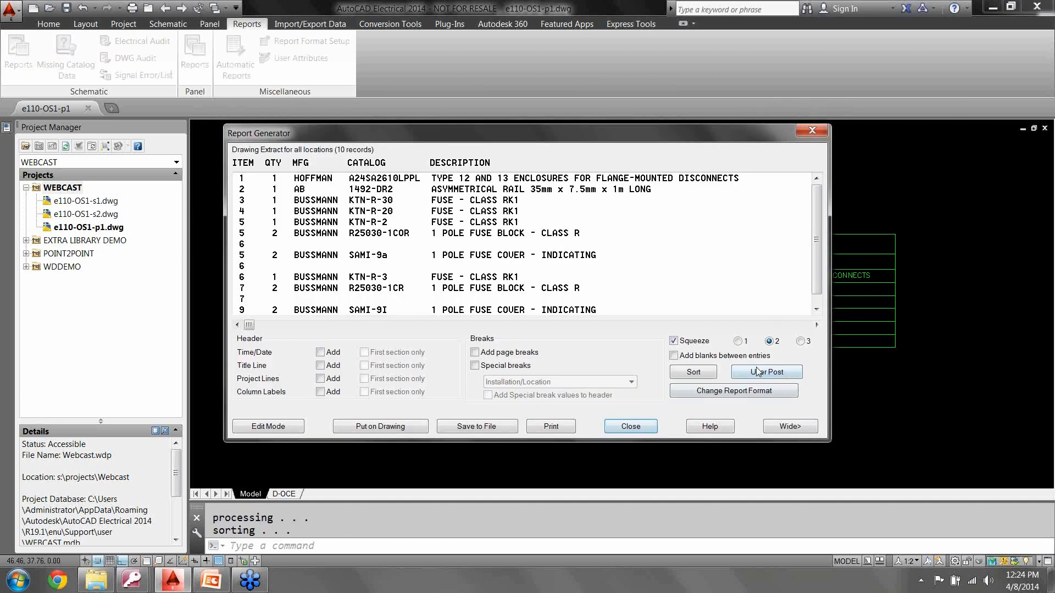
Step: Post-process the panel bill of material report and update the existing BILL OF MATERIALS table on the drawing with it
click(756, 373)
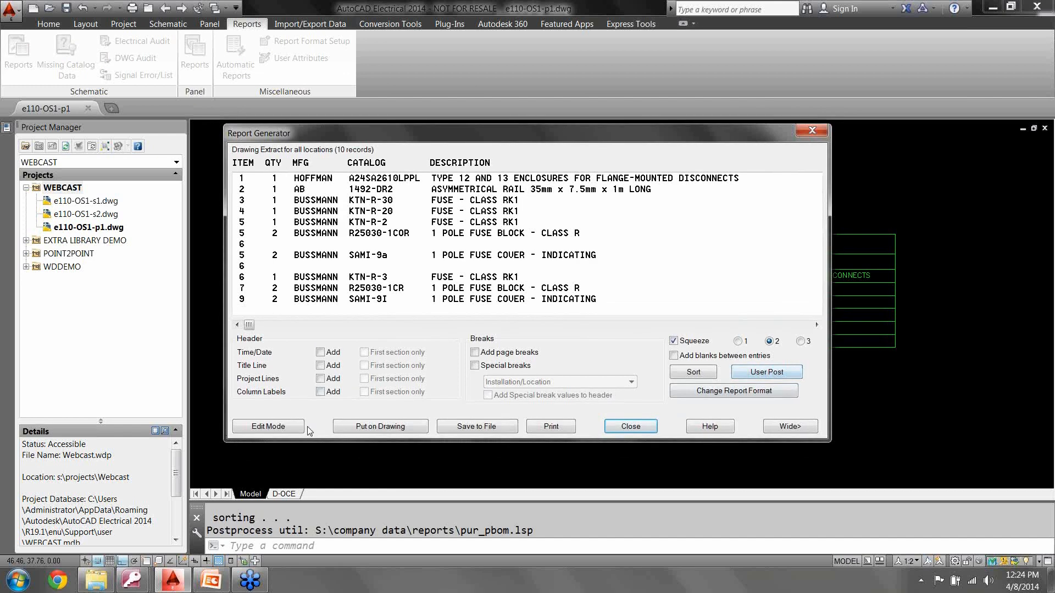
click(390, 429)
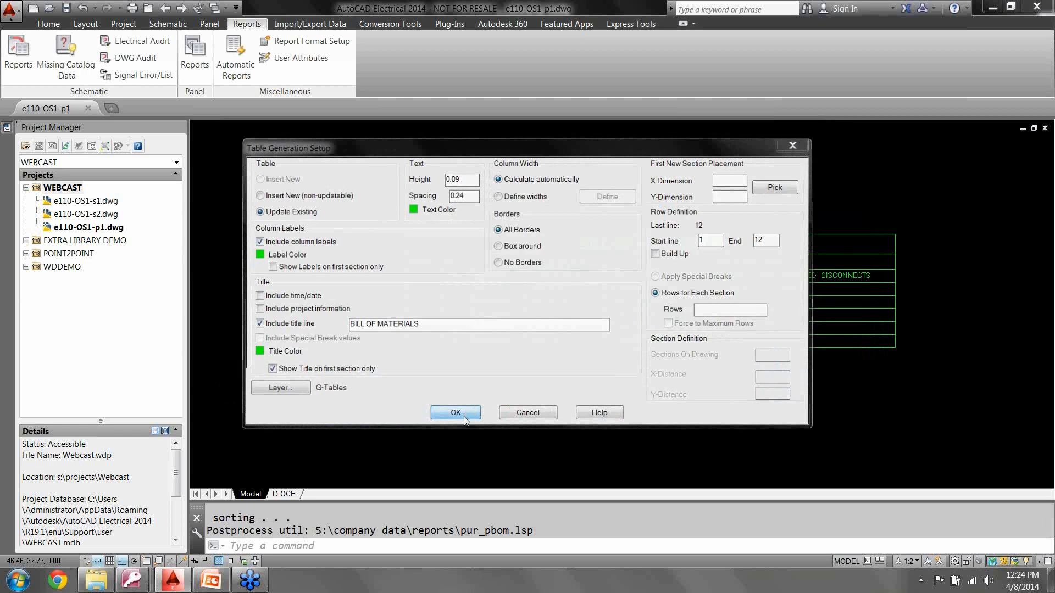
click(447, 412)
click(619, 432)
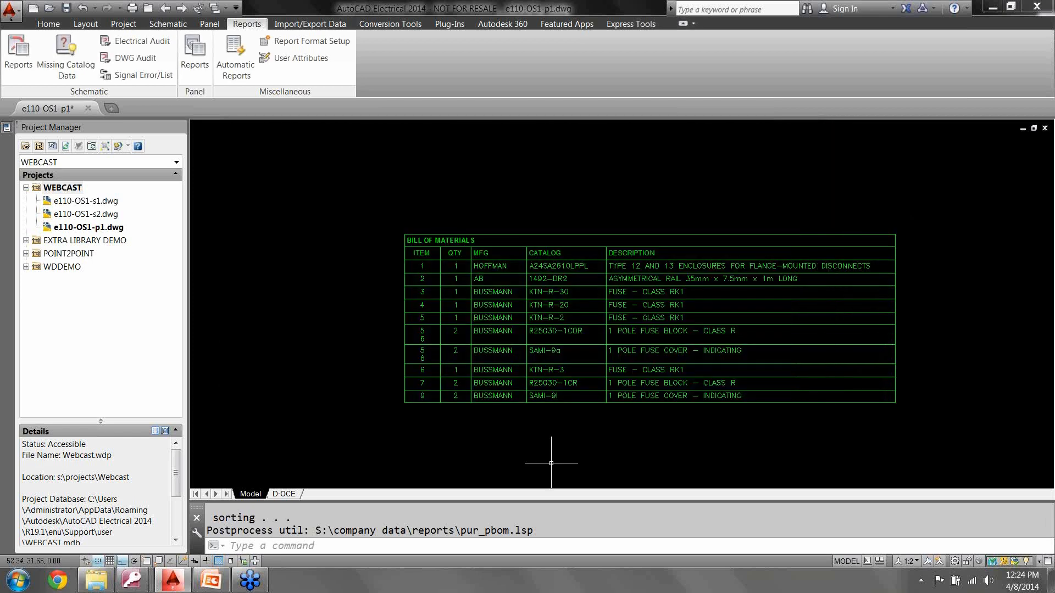
Step: Reset the title and column label rows of the BILL OF MATERIALS table to the table style's text formatting
click(695, 241)
shift+click(696, 252)
right_click(710, 254)
click(769, 379)
key(Escape)
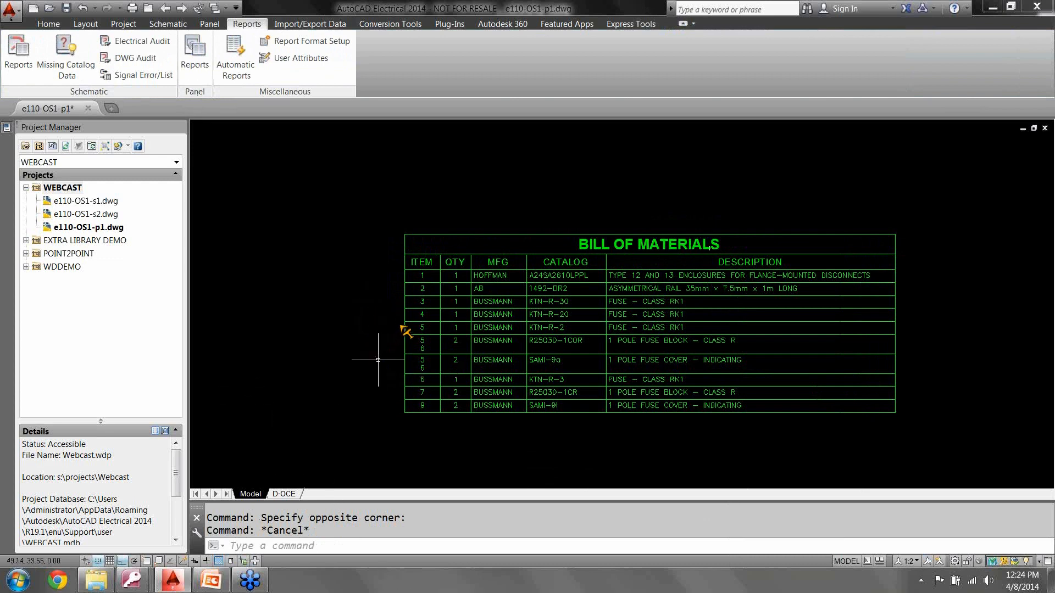
Step: Examine how items 5 and 6 share the R25030-1COR fuse block and SAMI-9a cover rows in the bill of materials
mouse_move(405, 321)
mouse_down()
mouse_move(380, 345)
mouse_move(378, 374)
mouse_move(400, 389)
mouse_up()
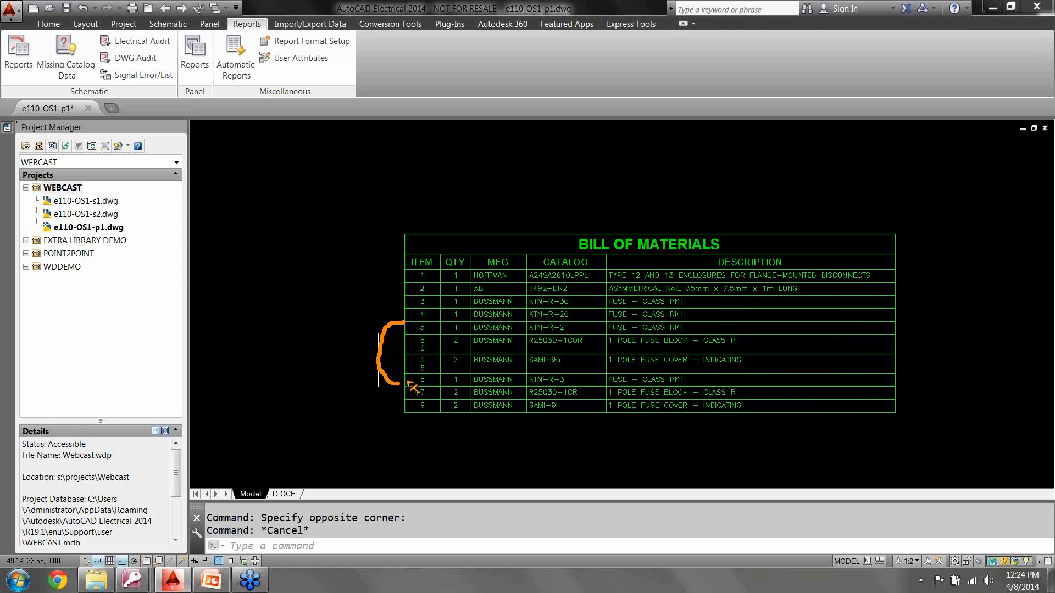
drag(397, 379, 406, 379)
mouse_move(398, 326)
mouse_down()
mouse_move(430, 351)
mouse_move(428, 367)
mouse_up()
drag(533, 346, 589, 345)
drag(529, 367, 584, 366)
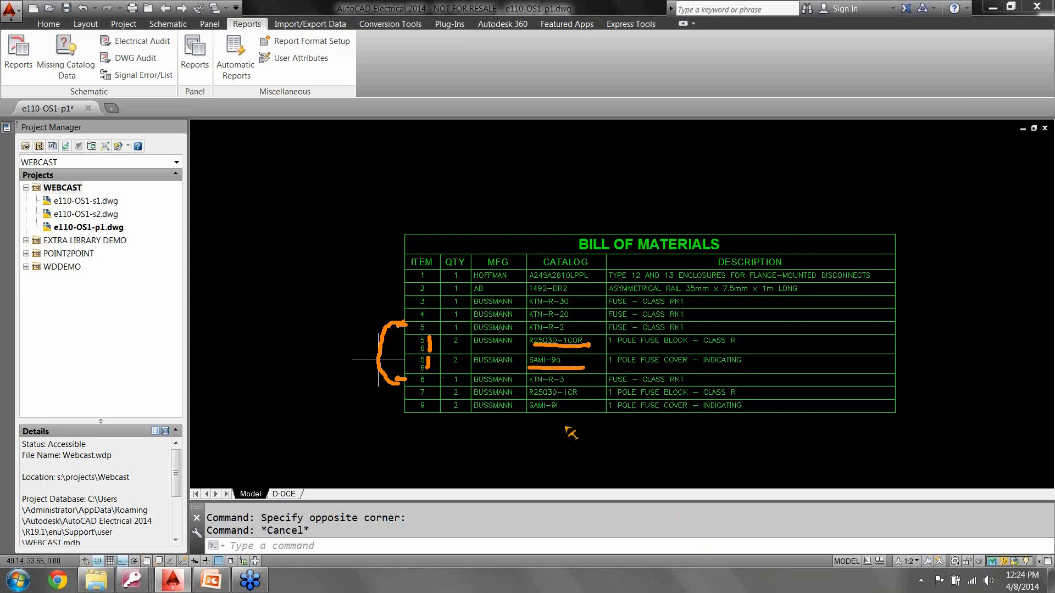
drag(462, 342, 468, 363)
key(Escape)
Step: Generate a panel Bill of Material report for the active drawing in Normal Tallied Format
scroll(601, 402, down, 4)
middle_drag(669, 398, 484, 358)
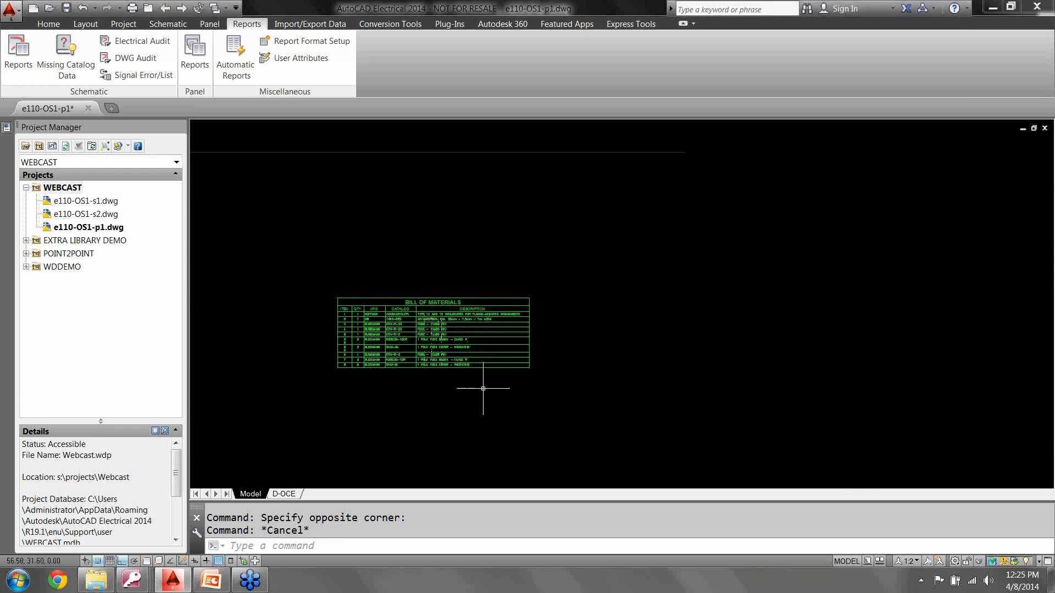
click(195, 52)
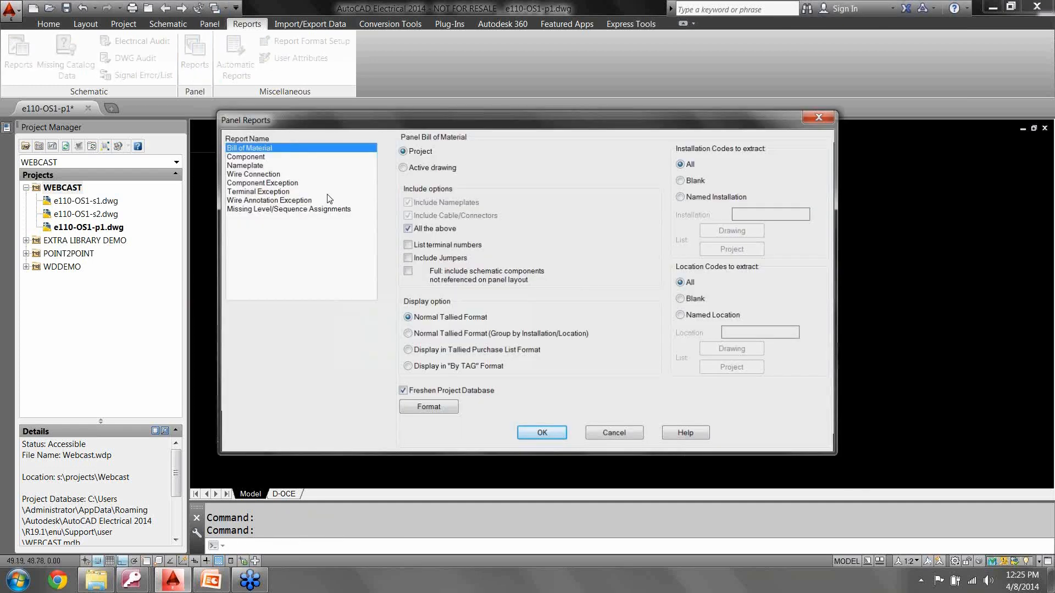
click(402, 167)
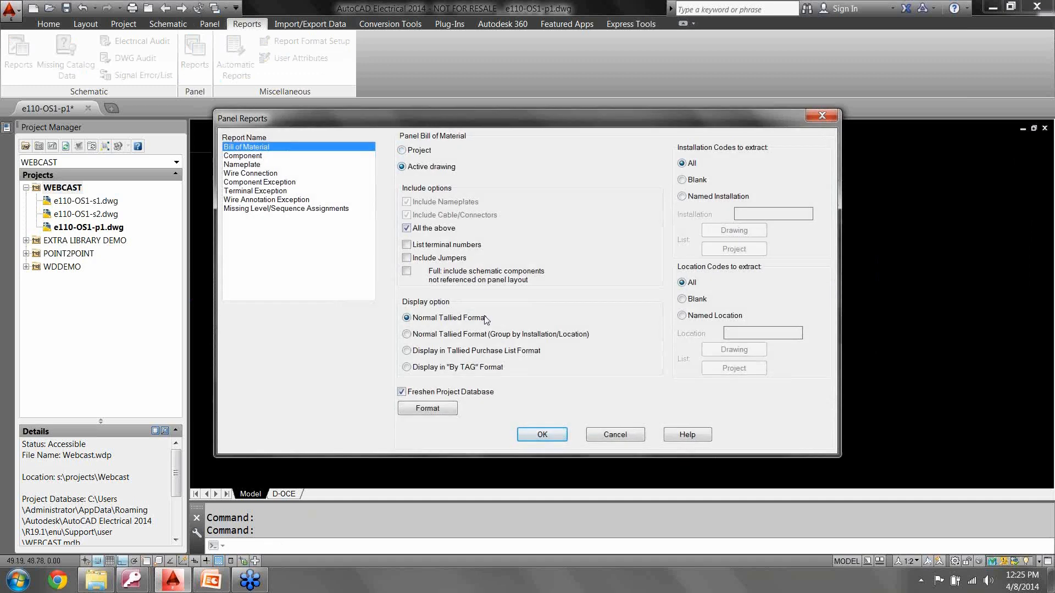
click(541, 435)
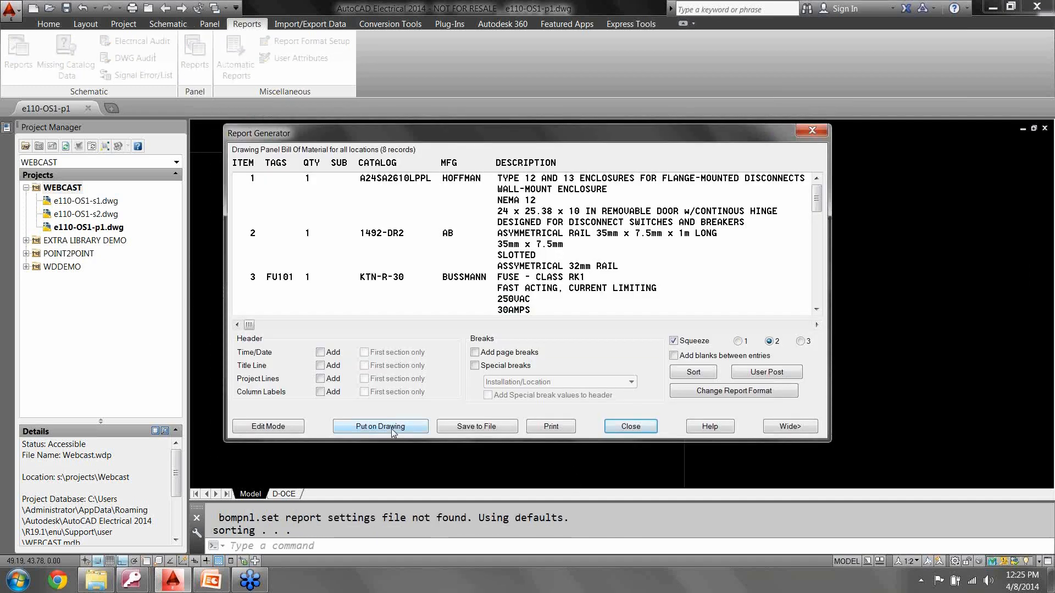
Step: Insert the report as a new table with column labels beside the panel drawing, and close the report generator
click(421, 431)
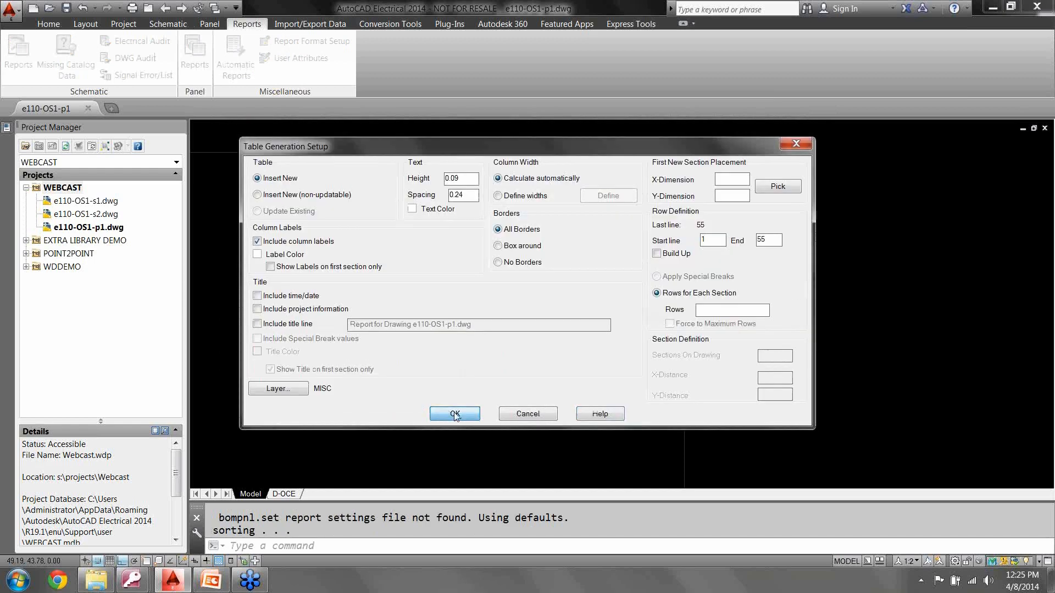
click(455, 415)
click(726, 171)
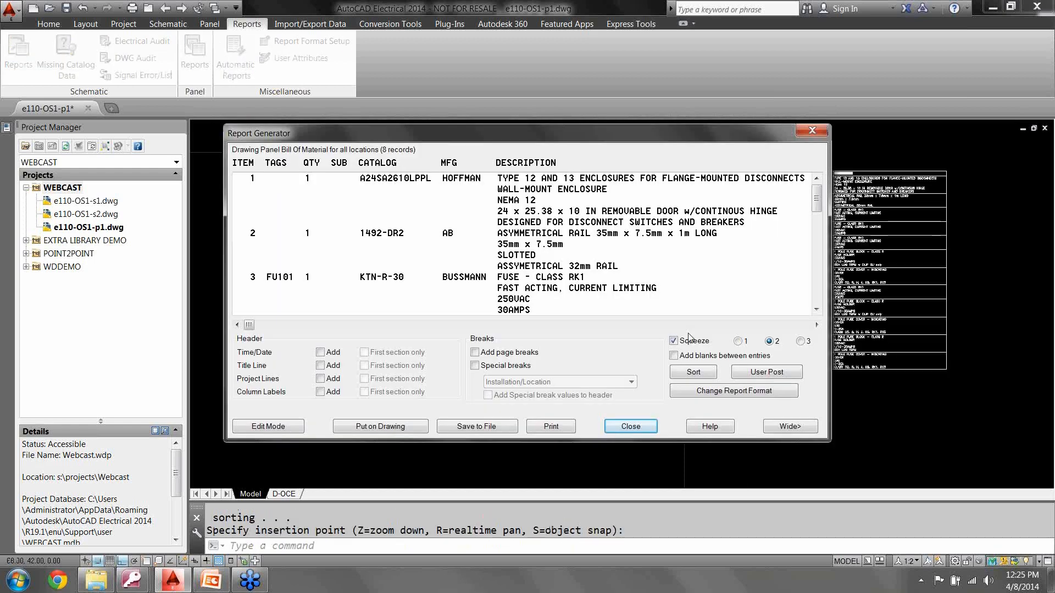
click(631, 428)
Step: Examine the FU103 and FU104 entries in the new table, comparing the fuse, fuse block and cover listed under each item
scroll(828, 253, up, 2)
scroll(658, 269, up, 4)
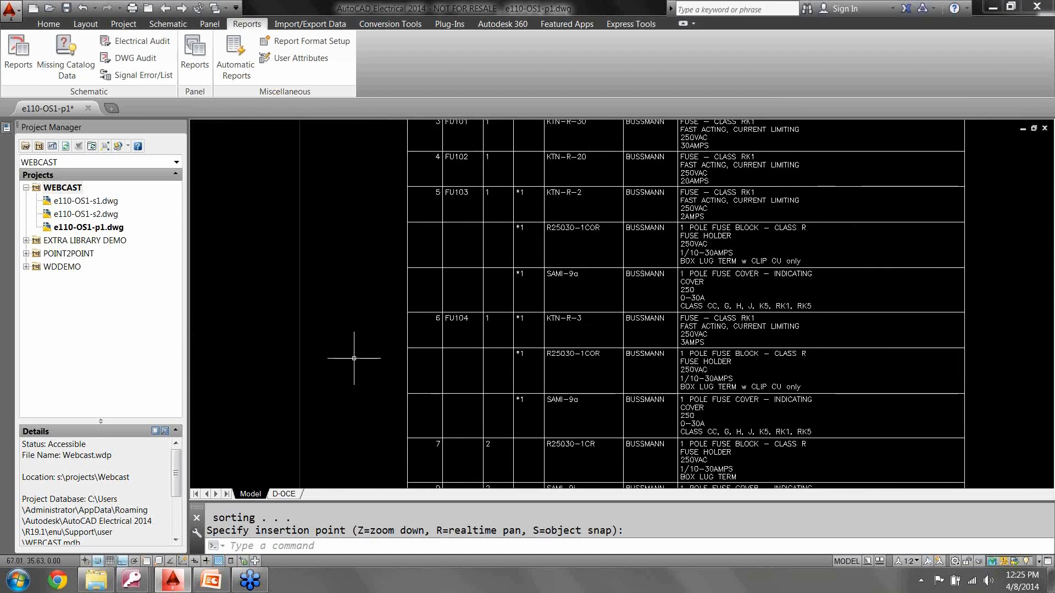
drag(424, 197, 323, 204)
drag(484, 209, 597, 207)
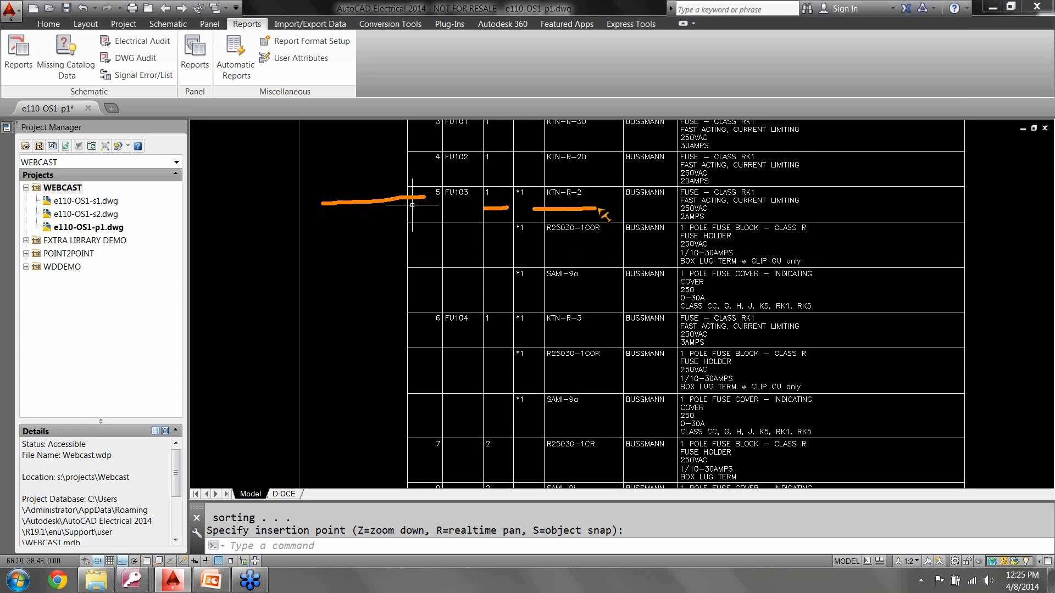
drag(537, 249, 610, 235)
drag(546, 286, 608, 280)
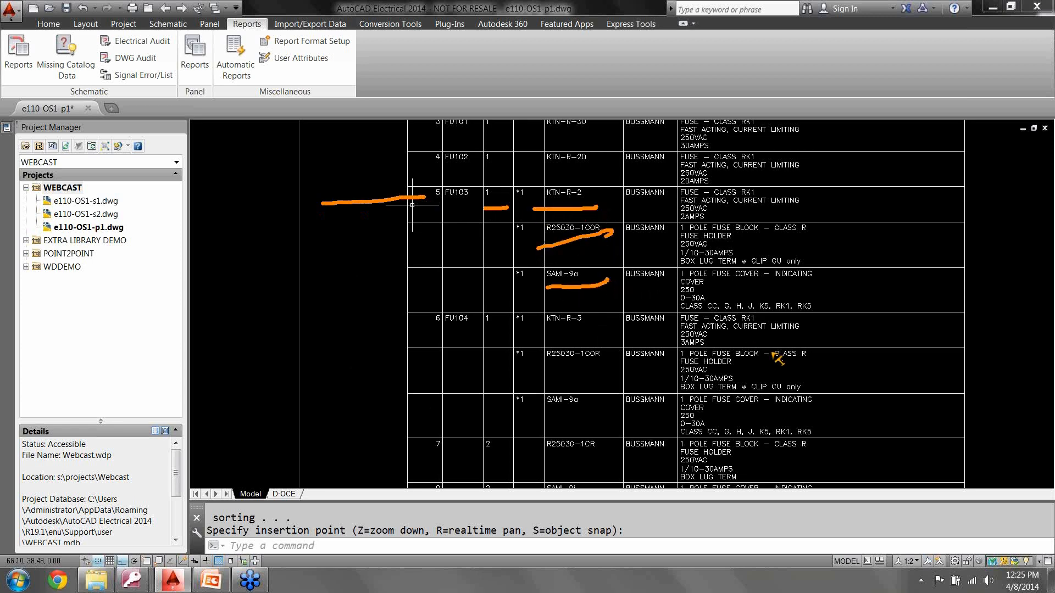
drag(514, 330, 609, 339)
drag(556, 371, 624, 368)
drag(555, 418, 596, 415)
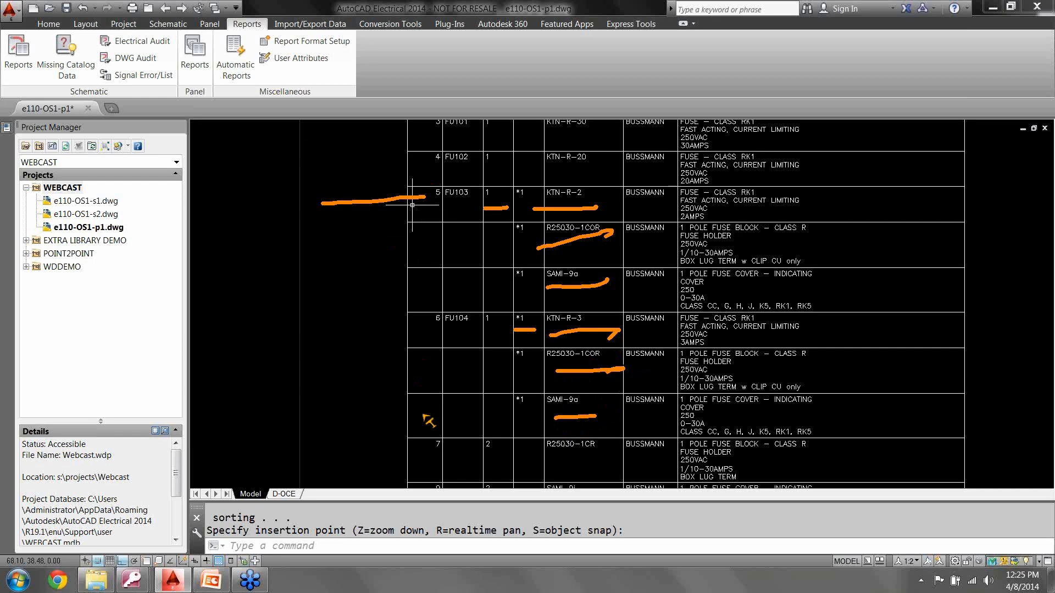
key(Escape)
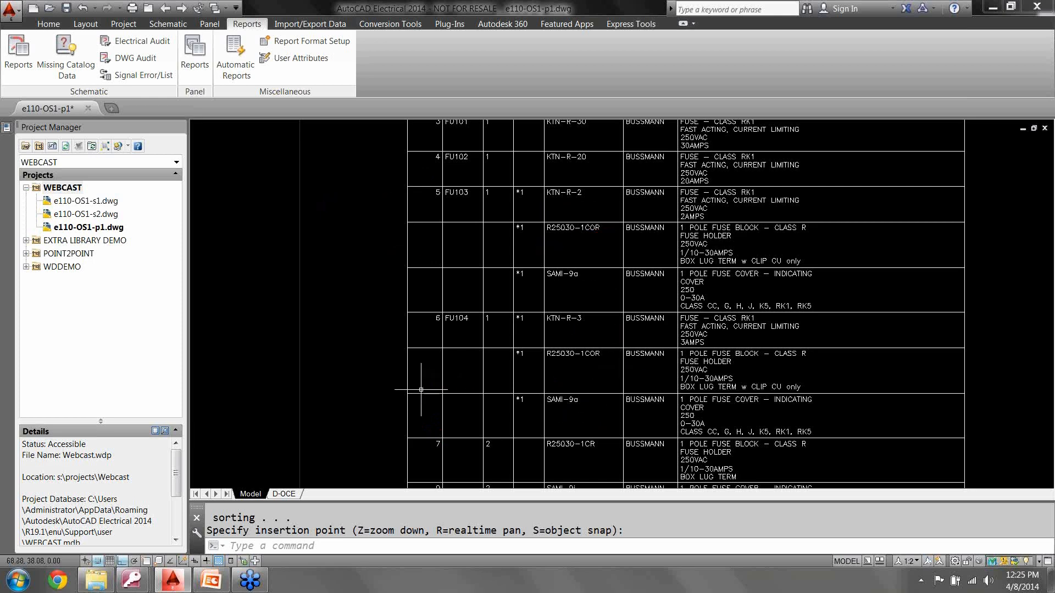
Step: Switch to the ACE Webcast.pptx presentation in PowerPoint and select its first slide
click(213, 583)
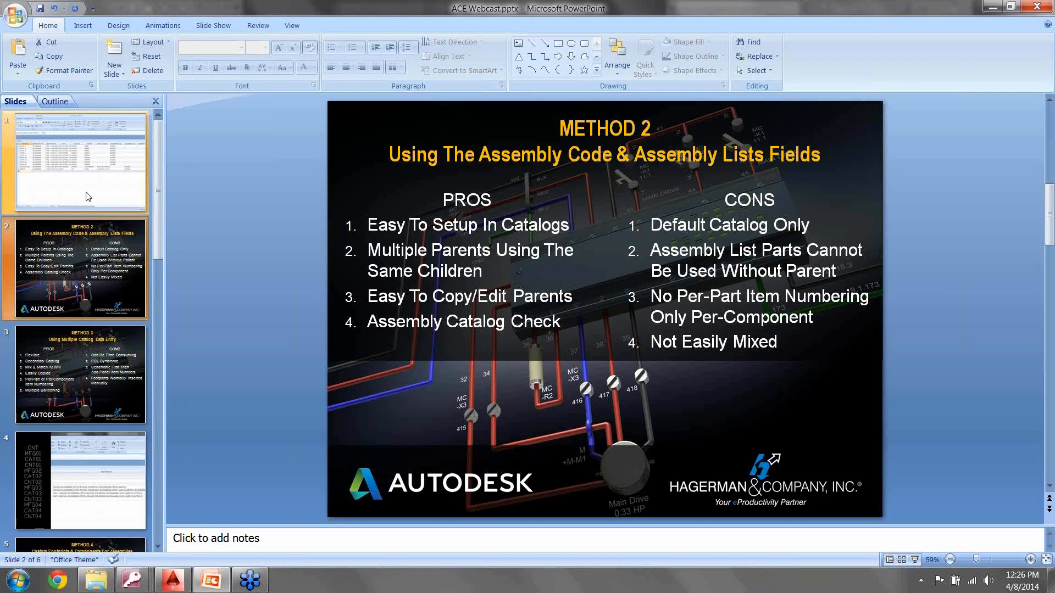
click(87, 196)
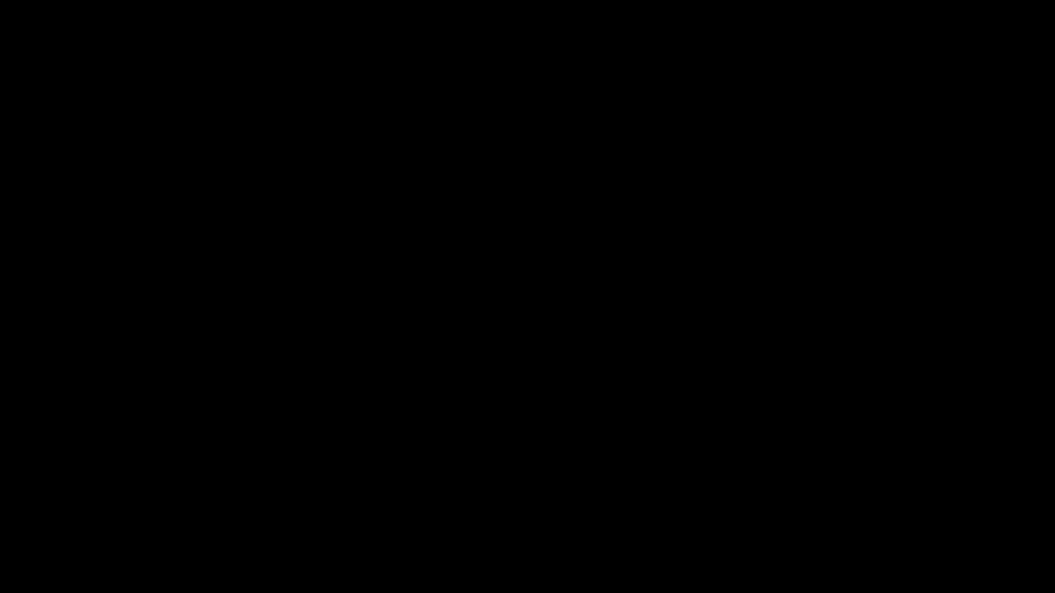
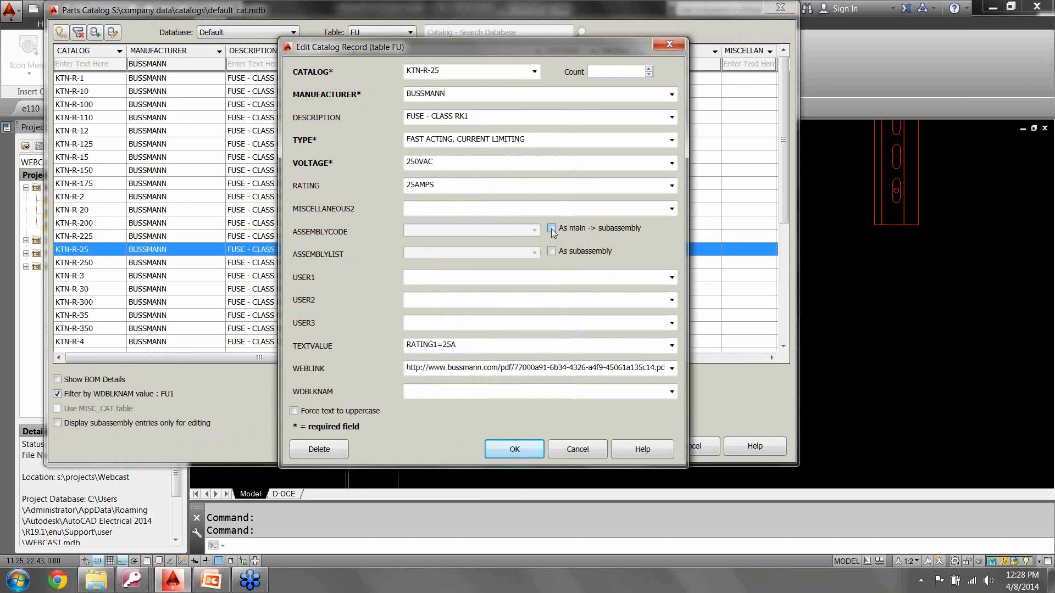
Step: Try the main-to-subassembly option on catalog record KTN-R-25 with its ASSEMBLYCODE choices, and turn the option off again
click(552, 228)
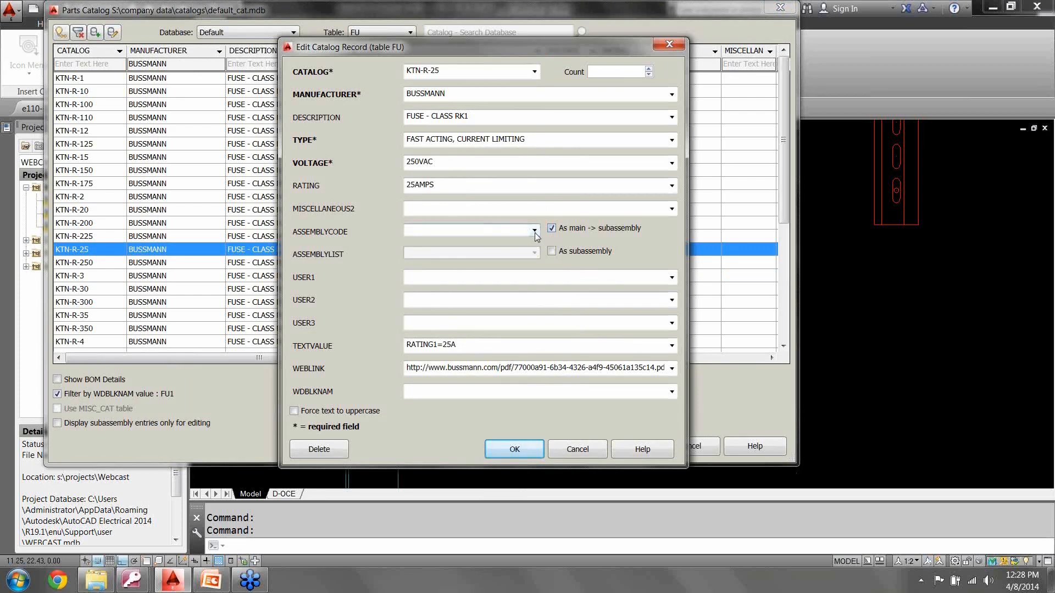
click(535, 231)
click(430, 240)
click(551, 228)
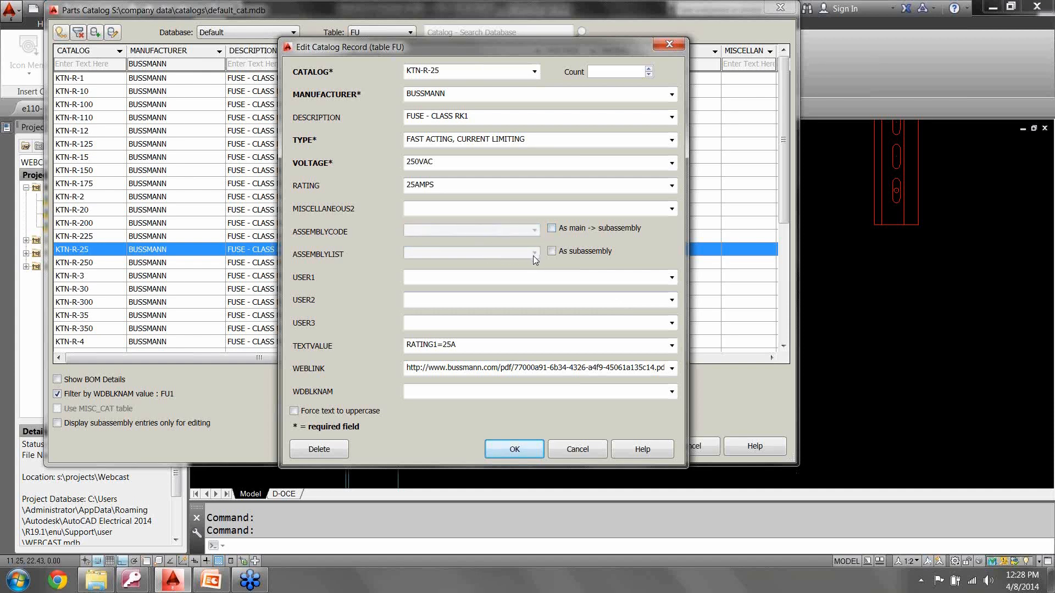
Step: Try marking catalog record KTN-R-25 as a subassembly with ASSEMBLYLIST R25030, and cancel the record edit
click(552, 252)
click(534, 253)
click(496, 264)
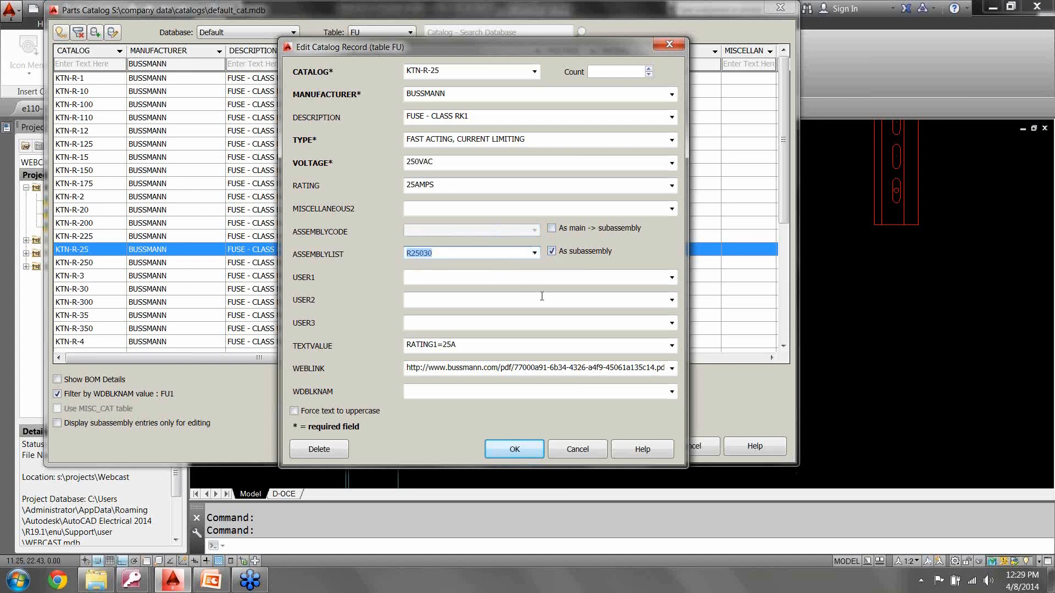
click(551, 228)
click(553, 253)
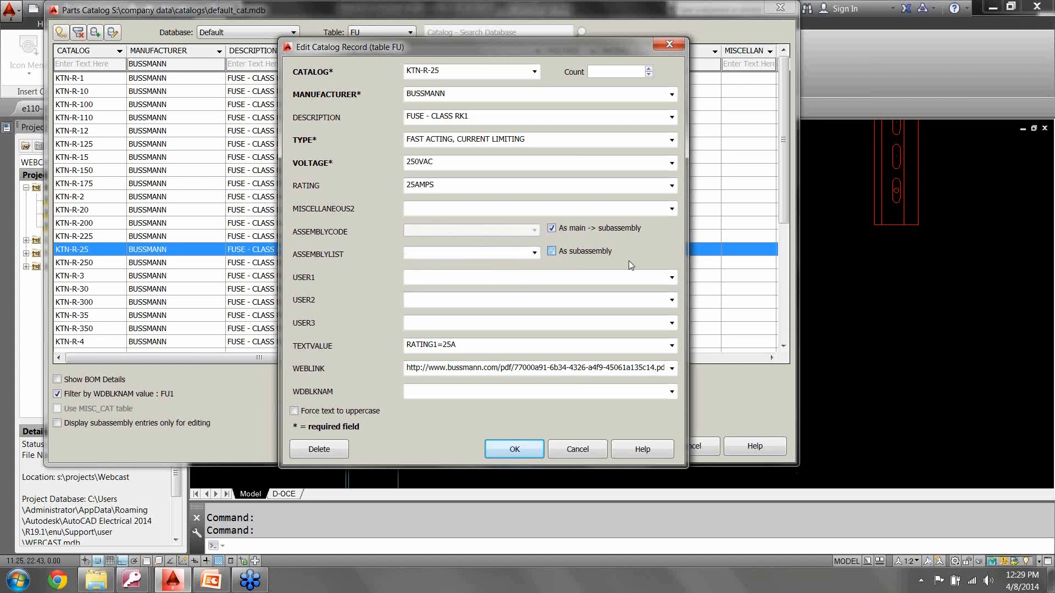
click(554, 228)
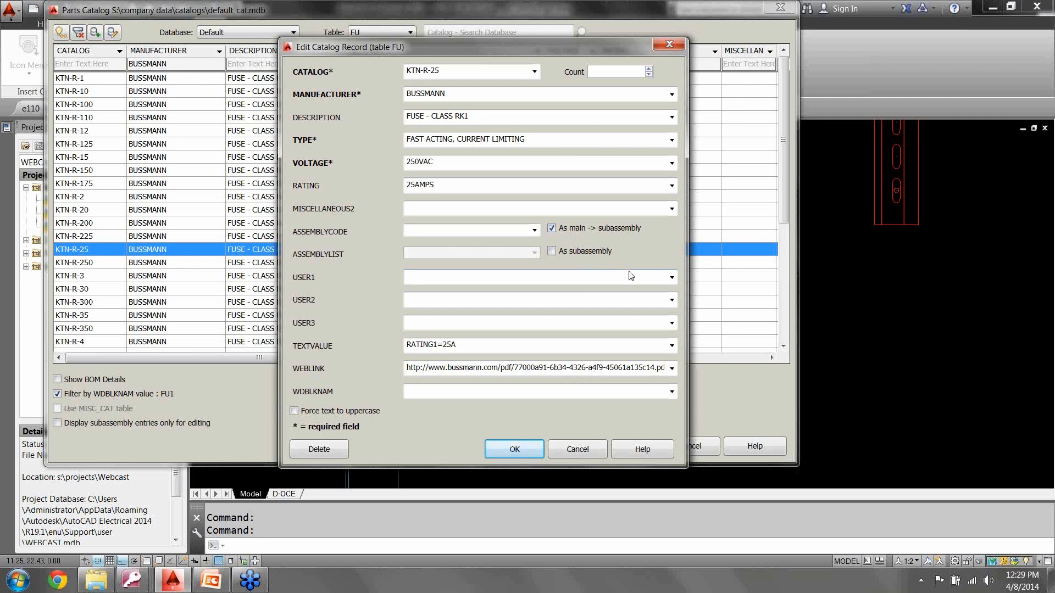
click(573, 451)
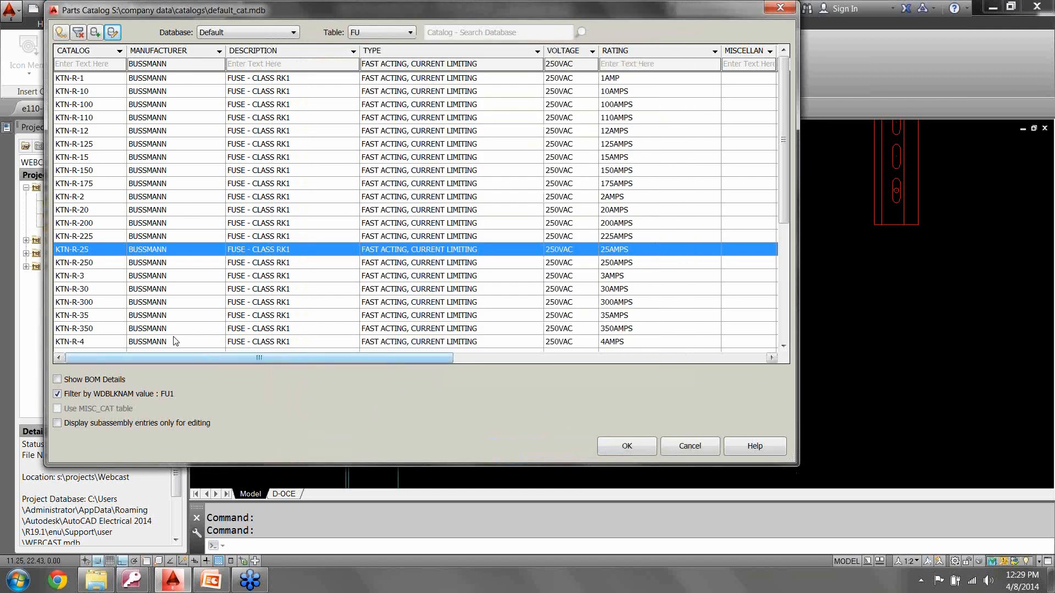
Step: Abandon the parts catalog lookup and the edit of fuse footprint FU104
click(108, 280)
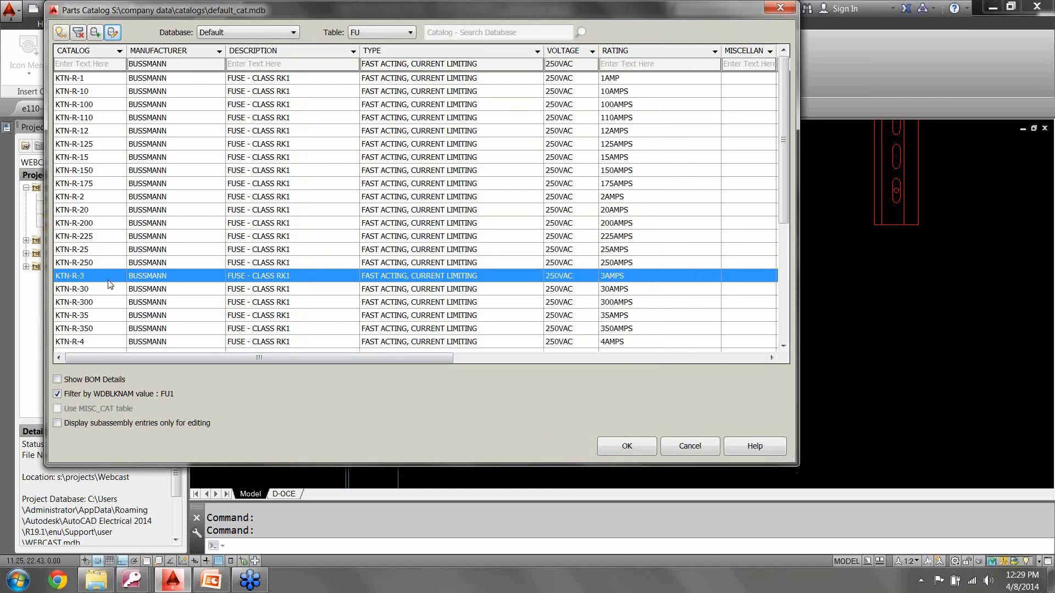
click(690, 447)
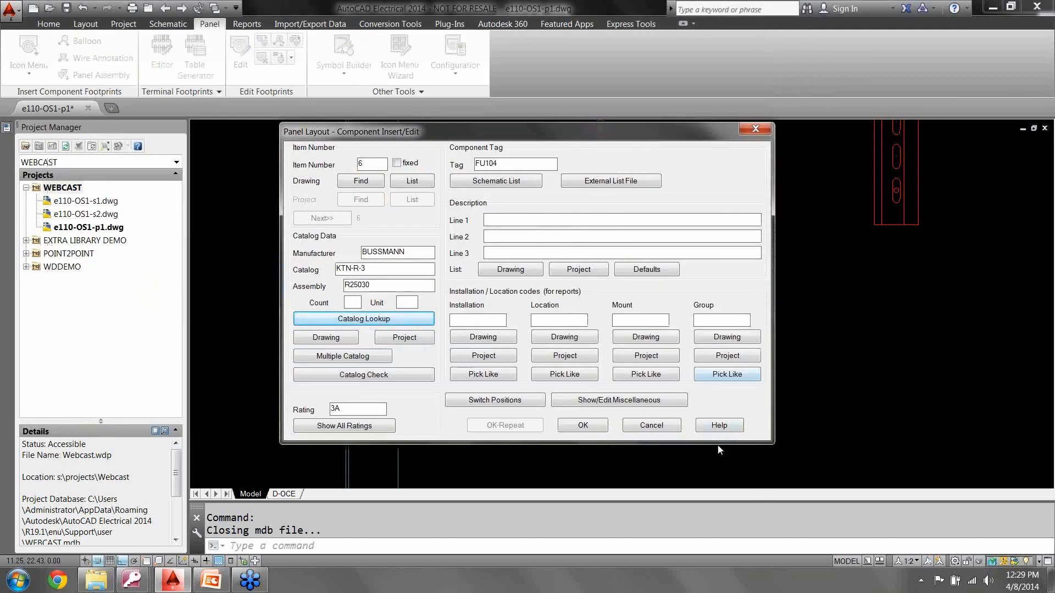
click(667, 430)
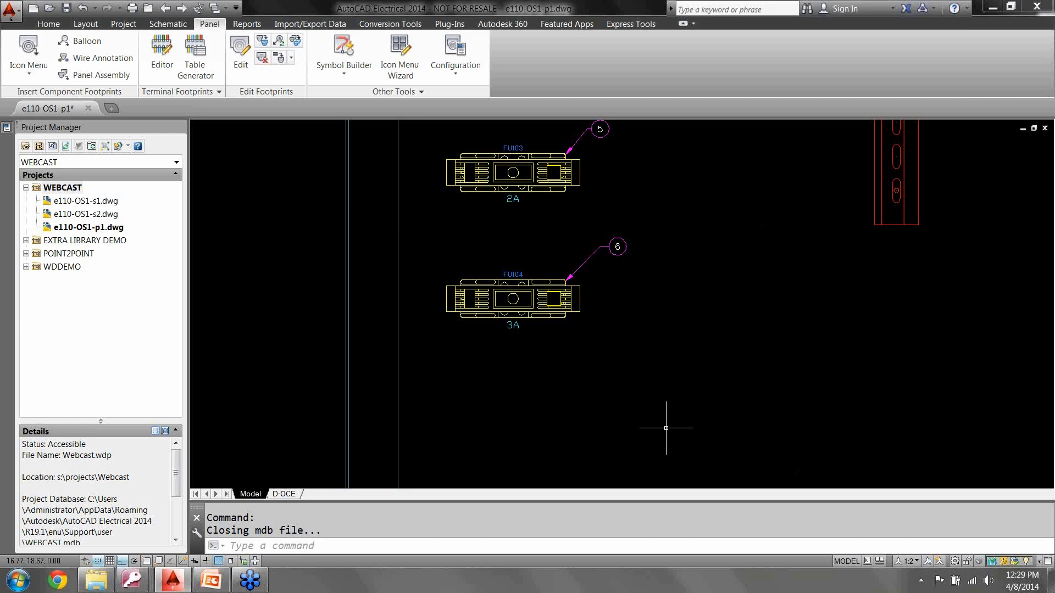
scroll(685, 416, down, 2)
mouse_move(648, 384)
middle_down()
mouse_move(575, 281)
mouse_move(578, 312)
middle_up()
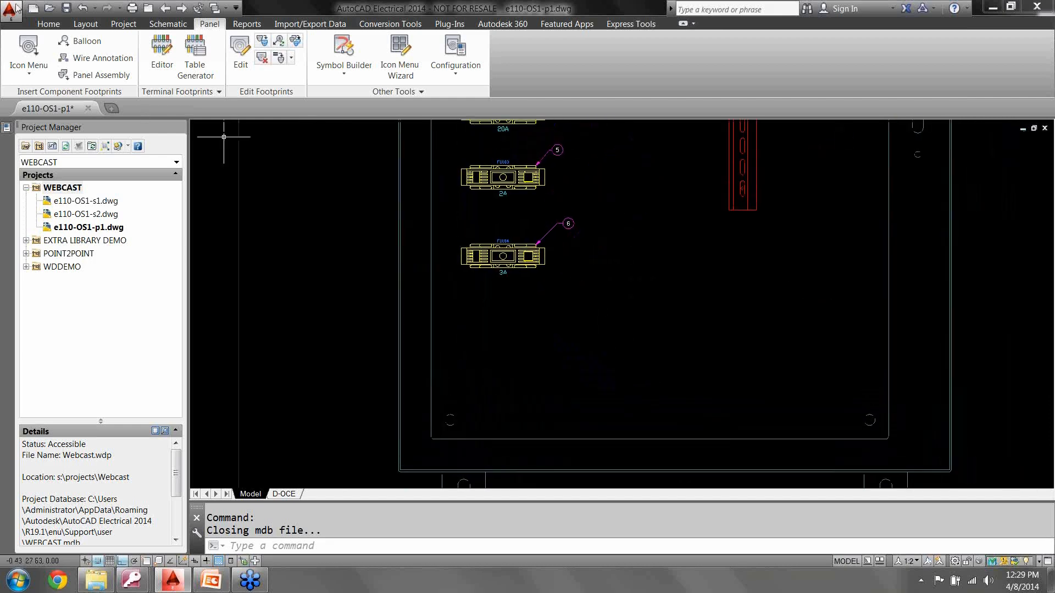
click(26, 55)
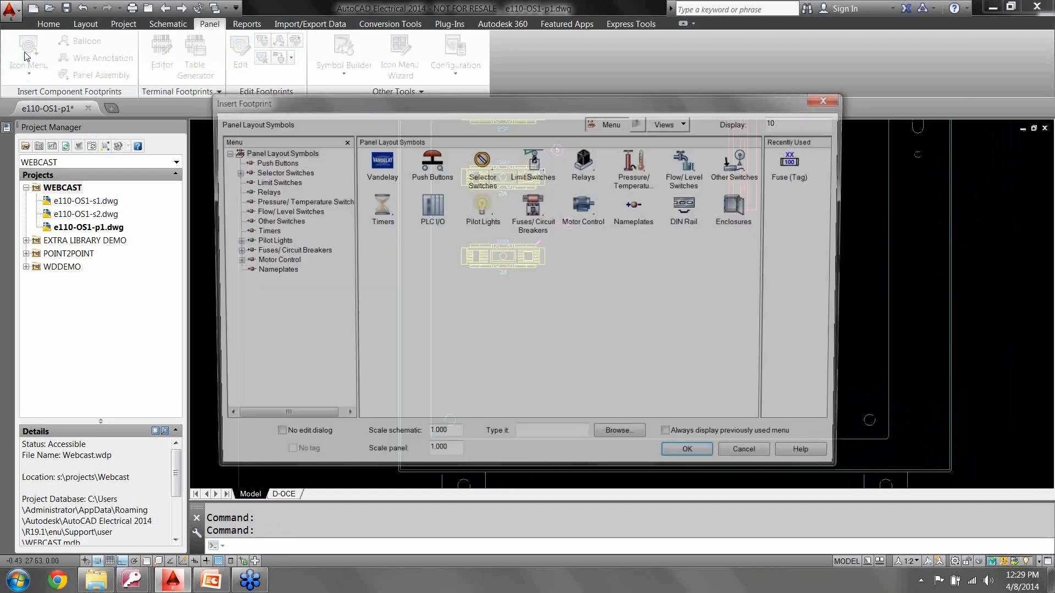
click(794, 161)
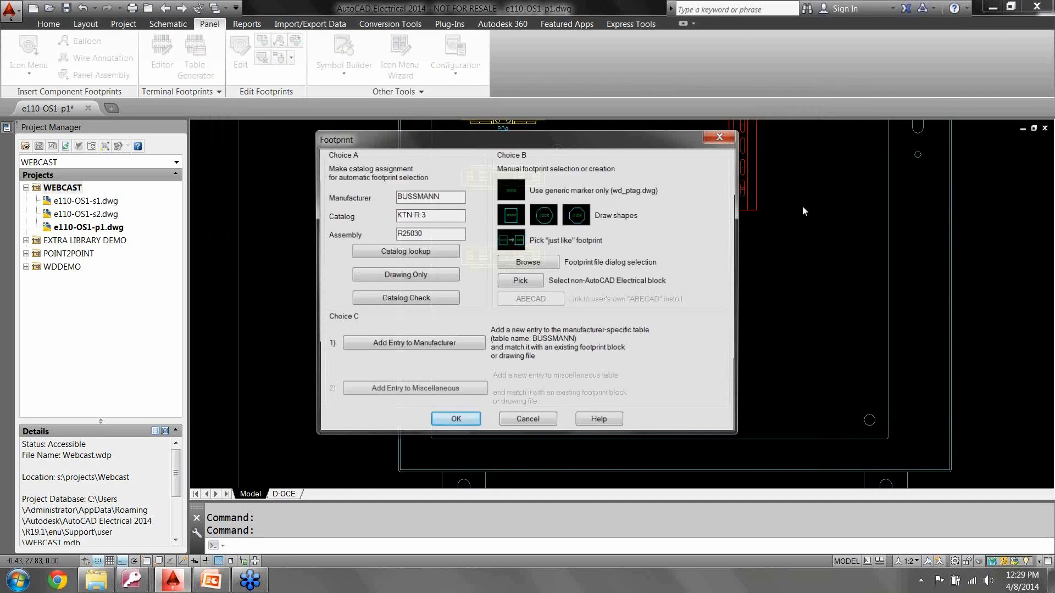
click(409, 253)
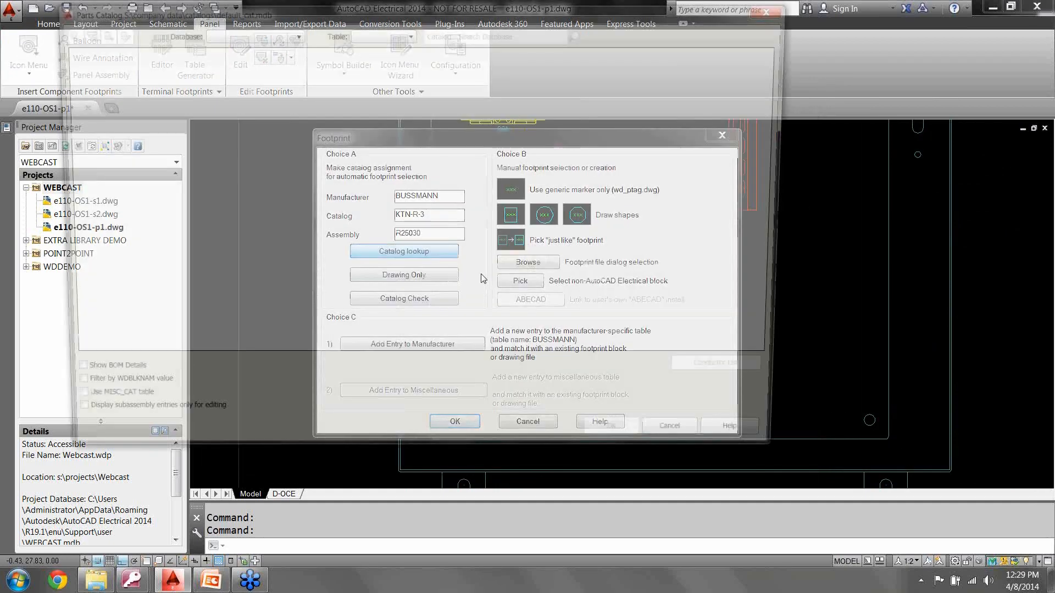
text(ktn)
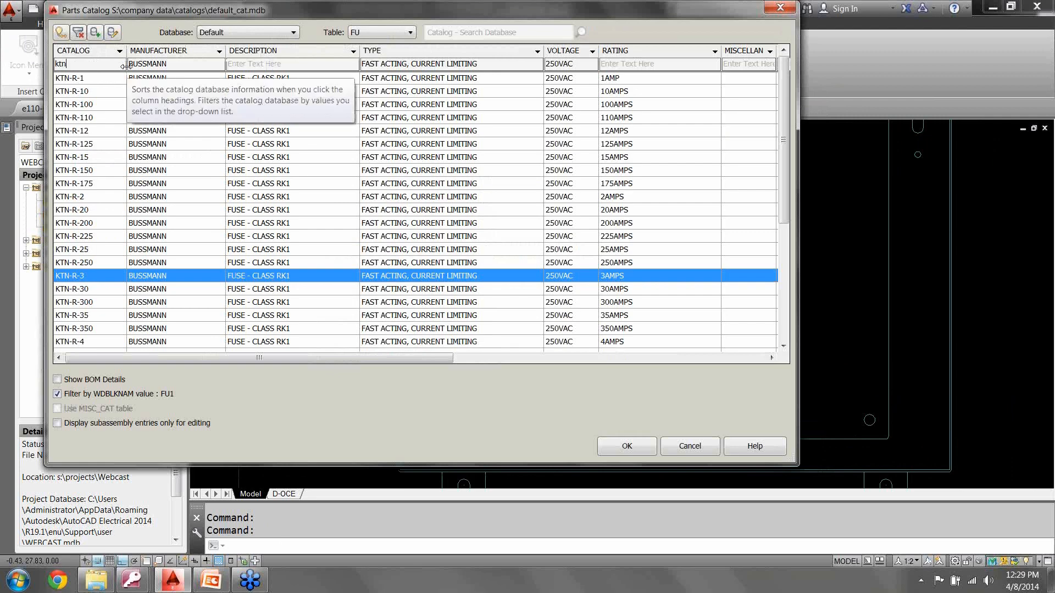
click(96, 289)
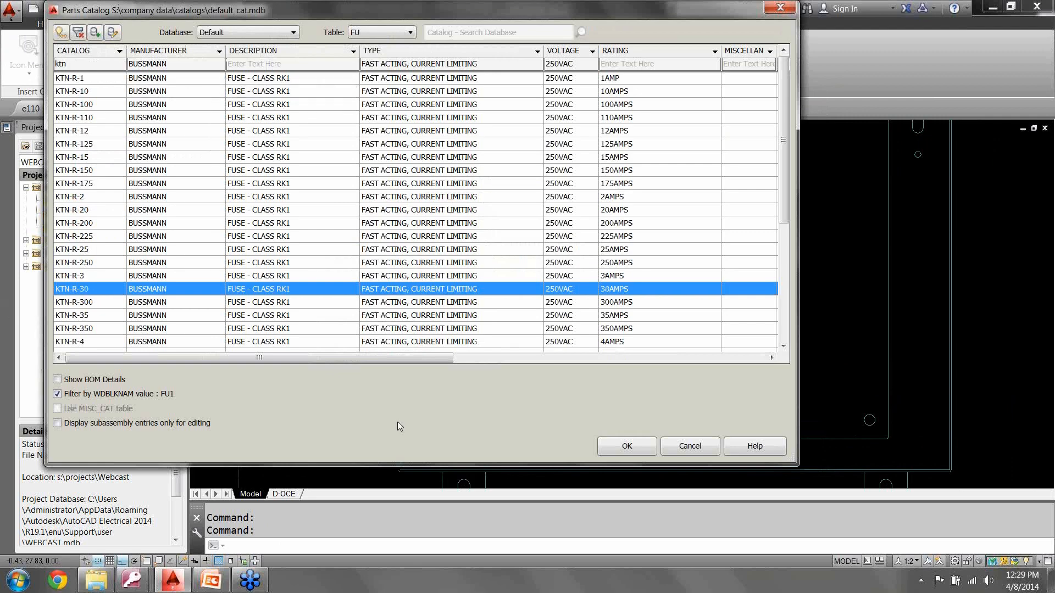
click(628, 446)
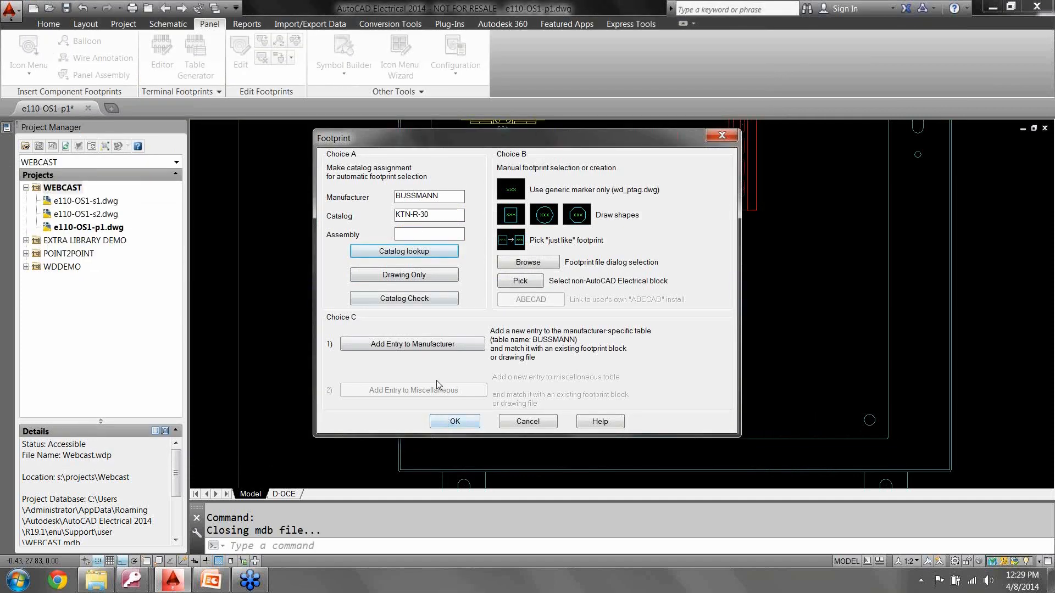
click(454, 420)
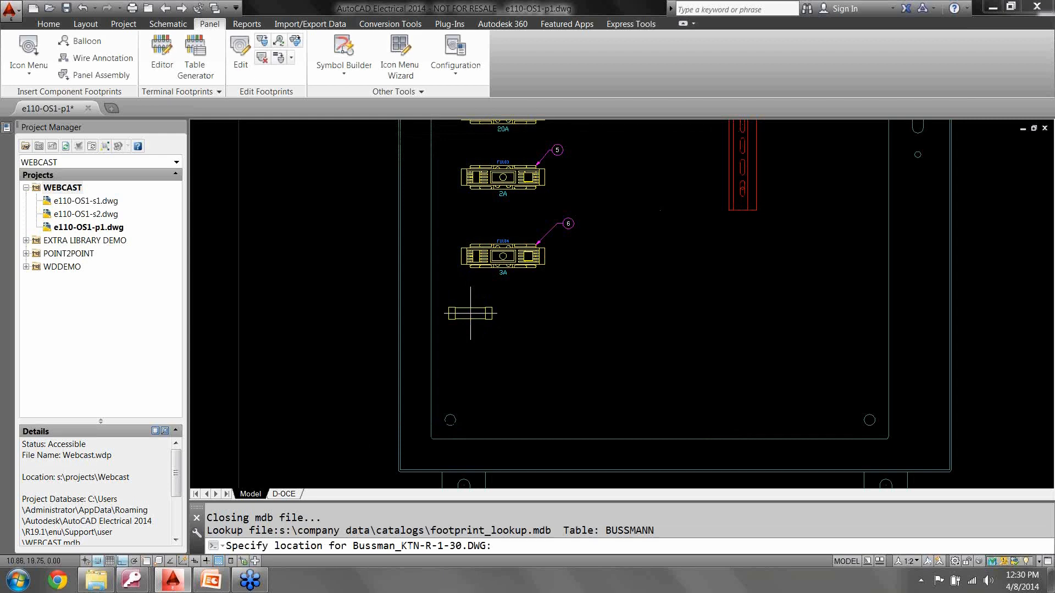
Step: Start a new tagged fuse footprint and assign BUSSMANN catalog part KTN-R-30 to it from the parts catalog
click(29, 53)
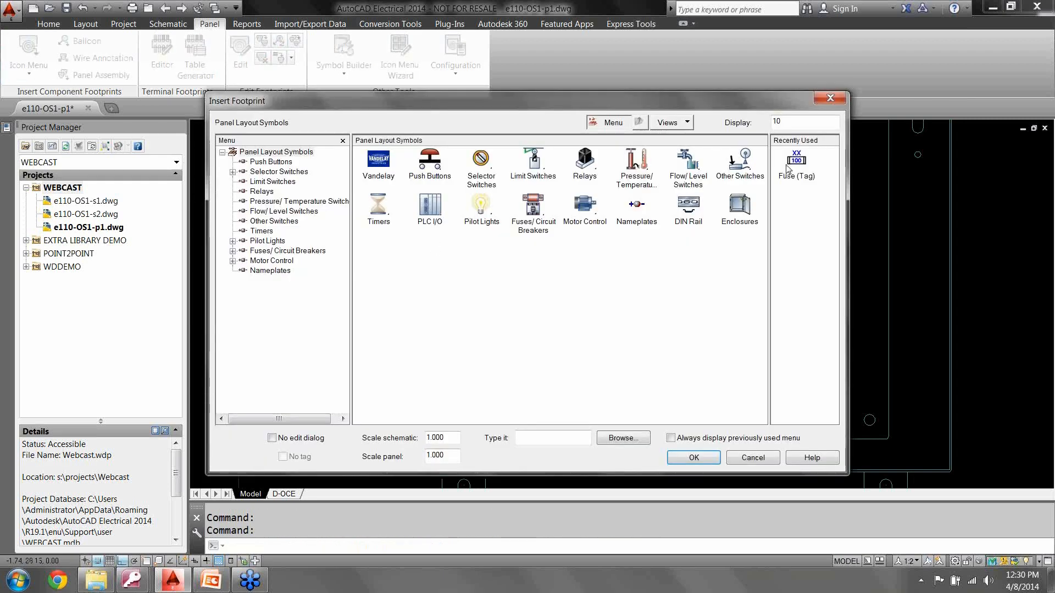
click(785, 167)
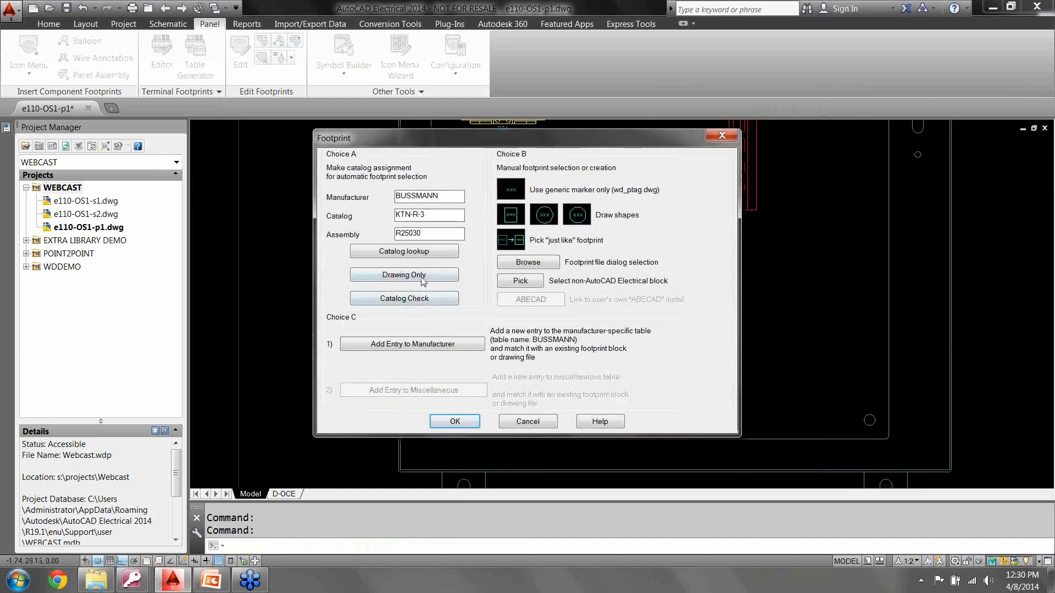
click(428, 256)
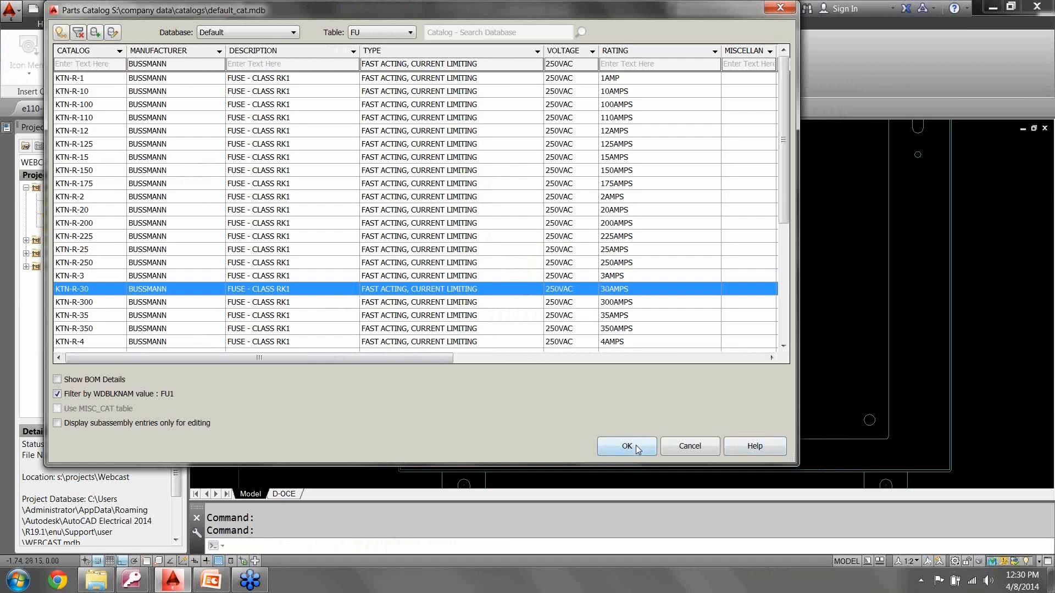
click(627, 446)
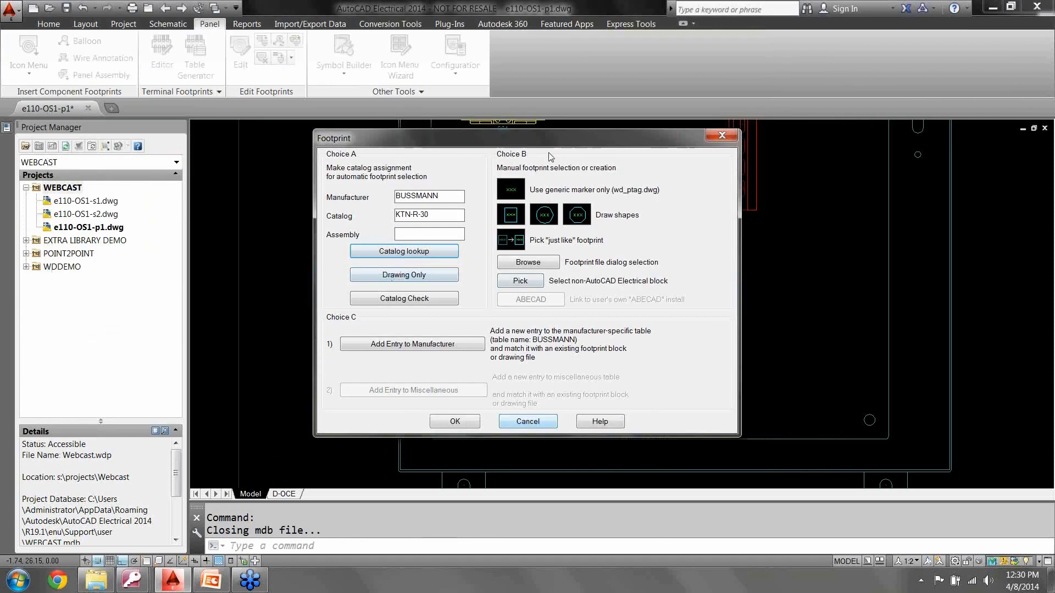
drag(556, 138, 591, 162)
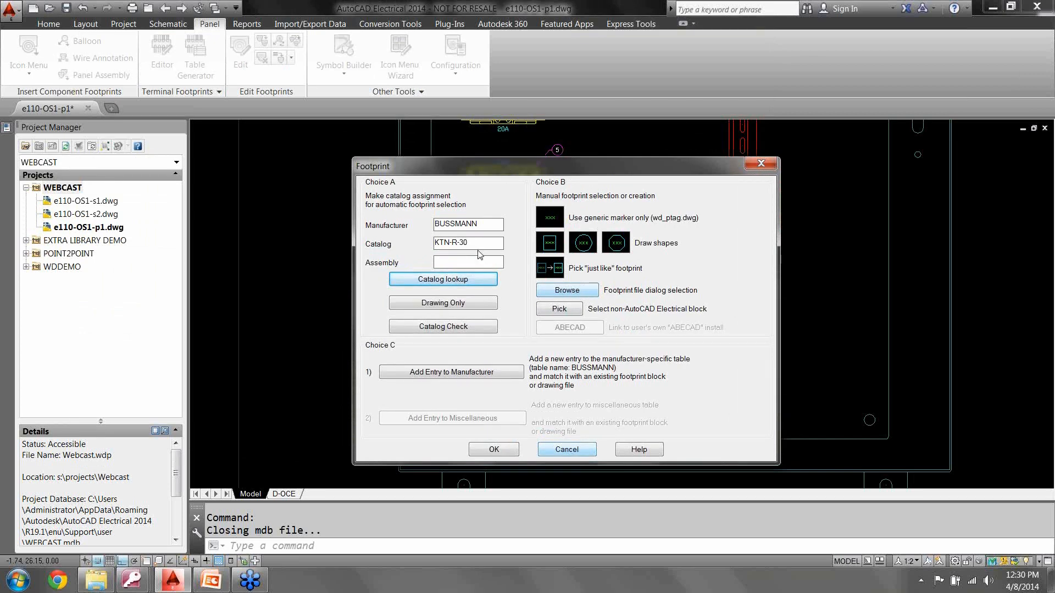
click(575, 292)
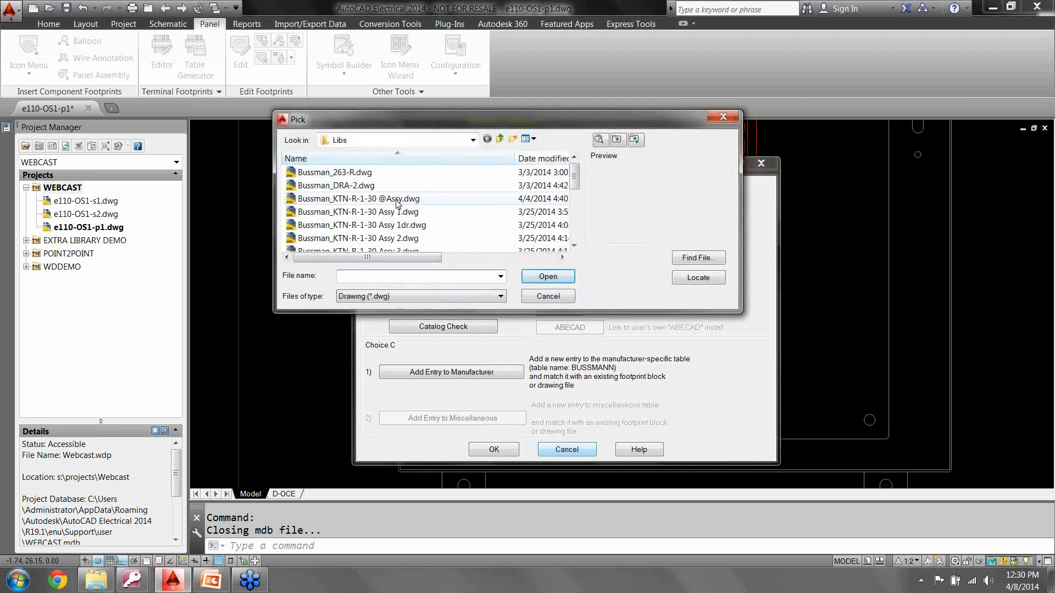
click(400, 199)
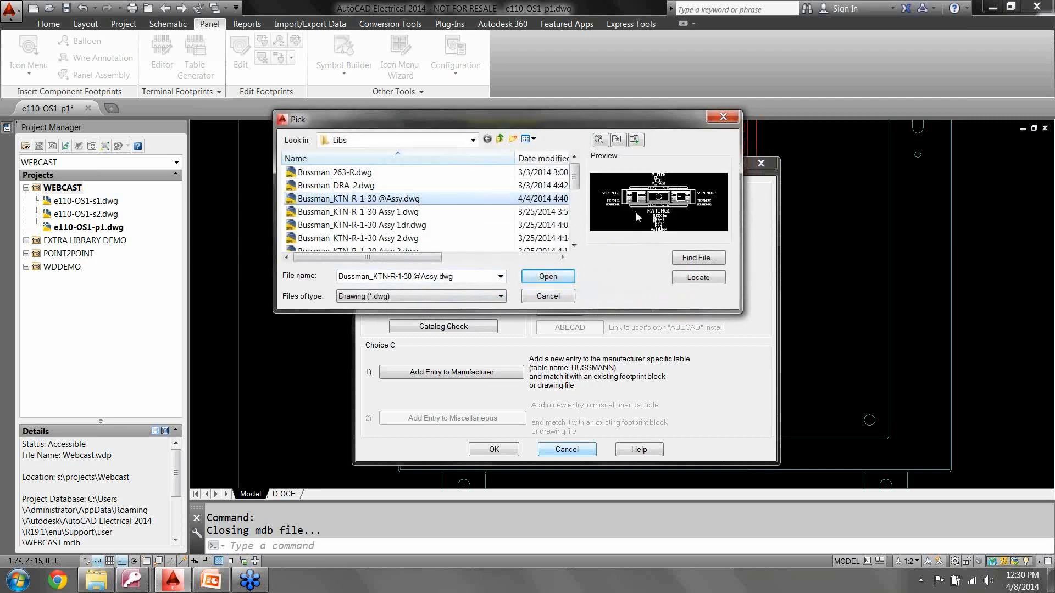
click(555, 277)
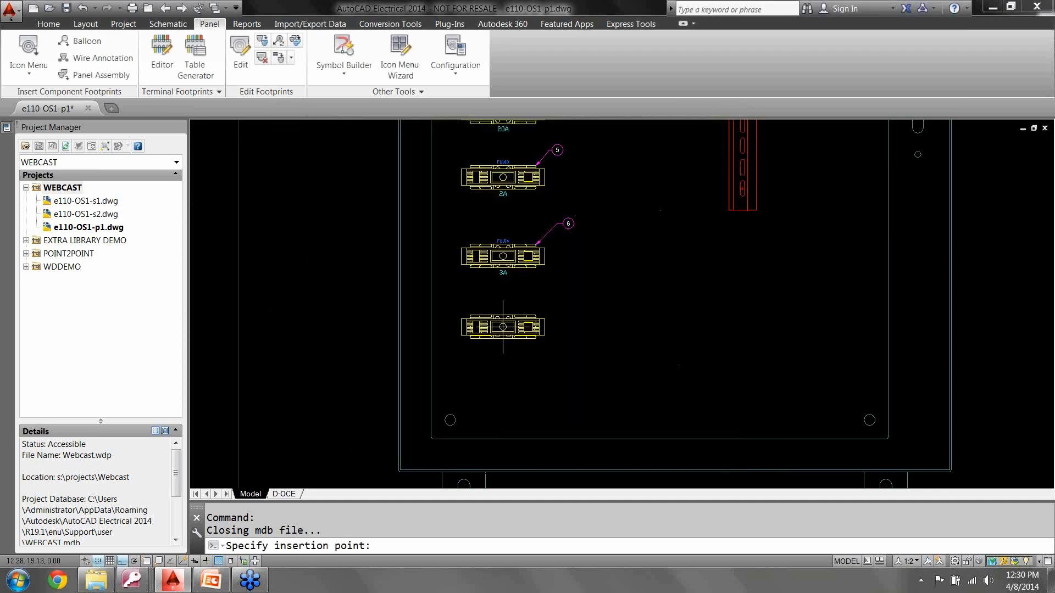
click(503, 327)
click(605, 305)
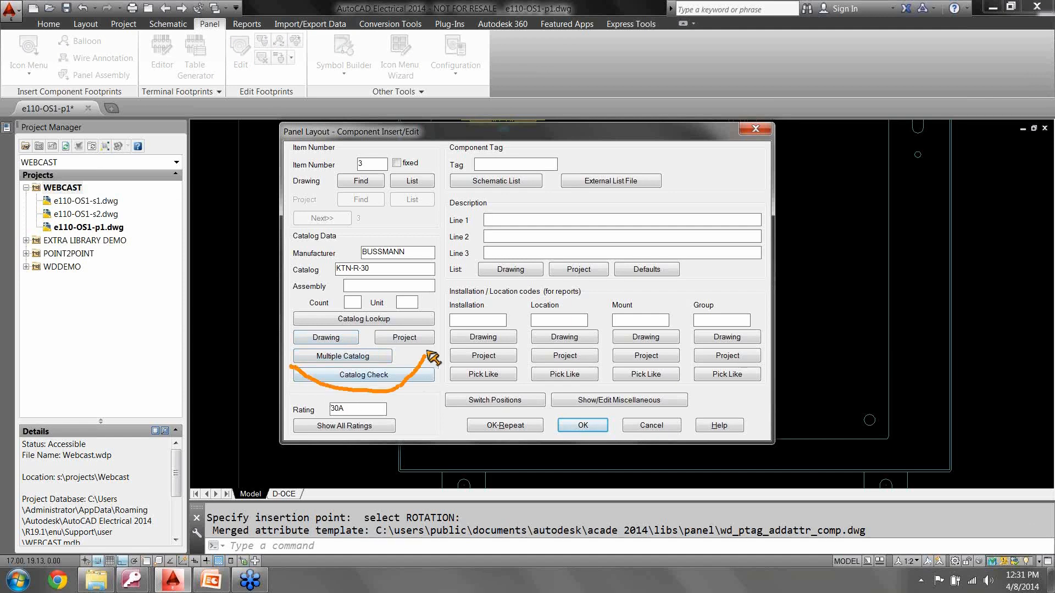
Step: Add fuse block R25030-1CR from BUSSMANN as multiple catalog entry 01, clearing the catalog filters and searching for r250
click(358, 358)
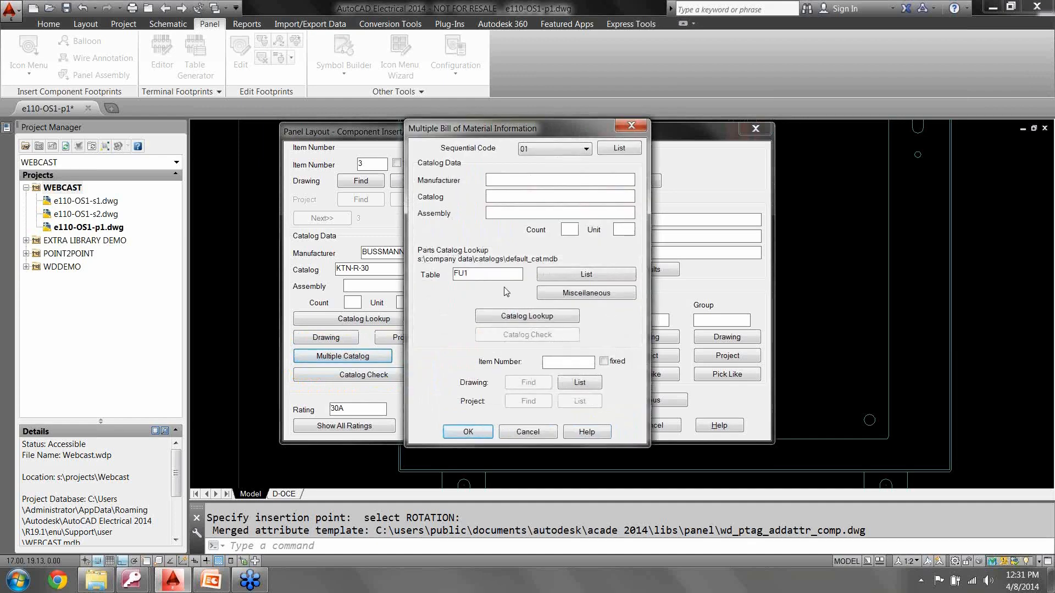
click(527, 317)
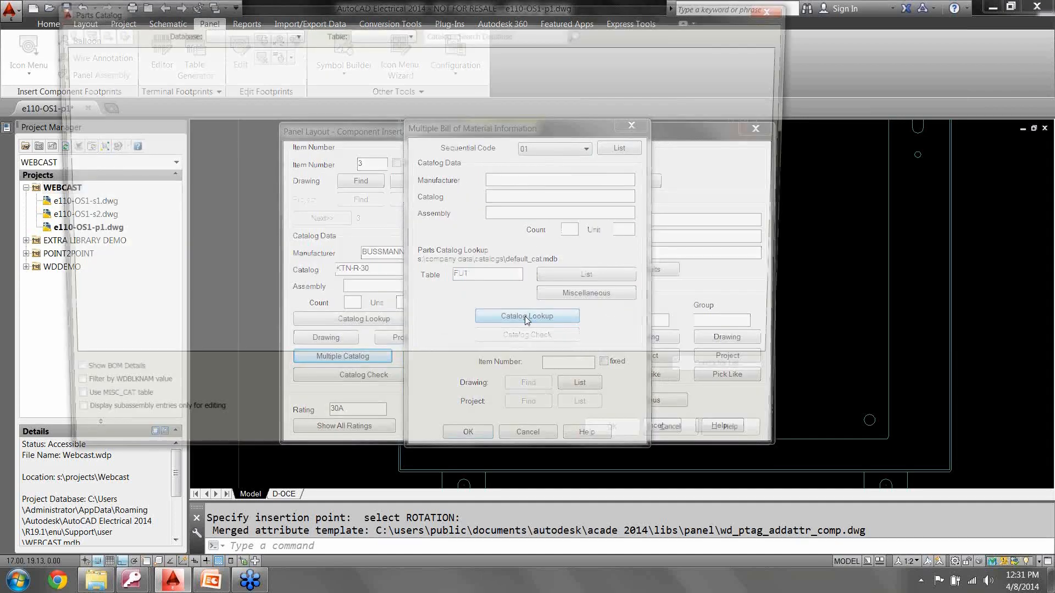
click(78, 32)
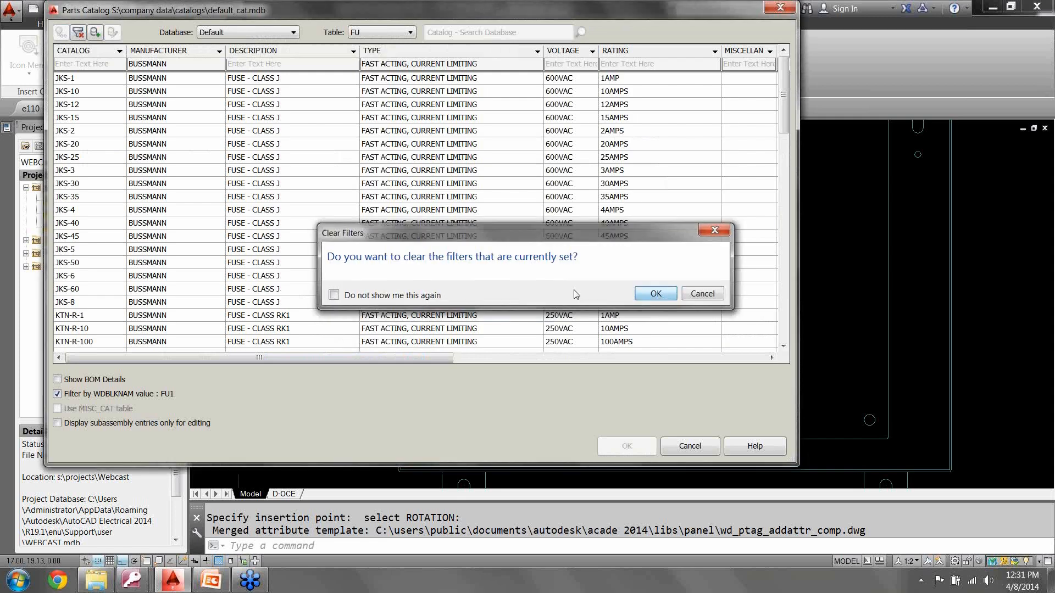
click(641, 296)
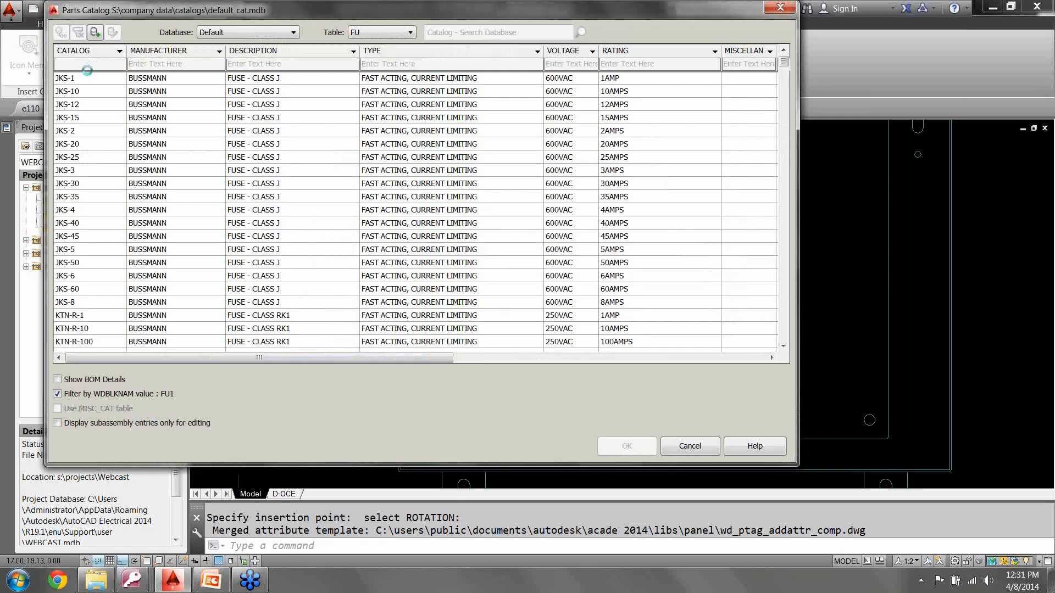
text(r250)
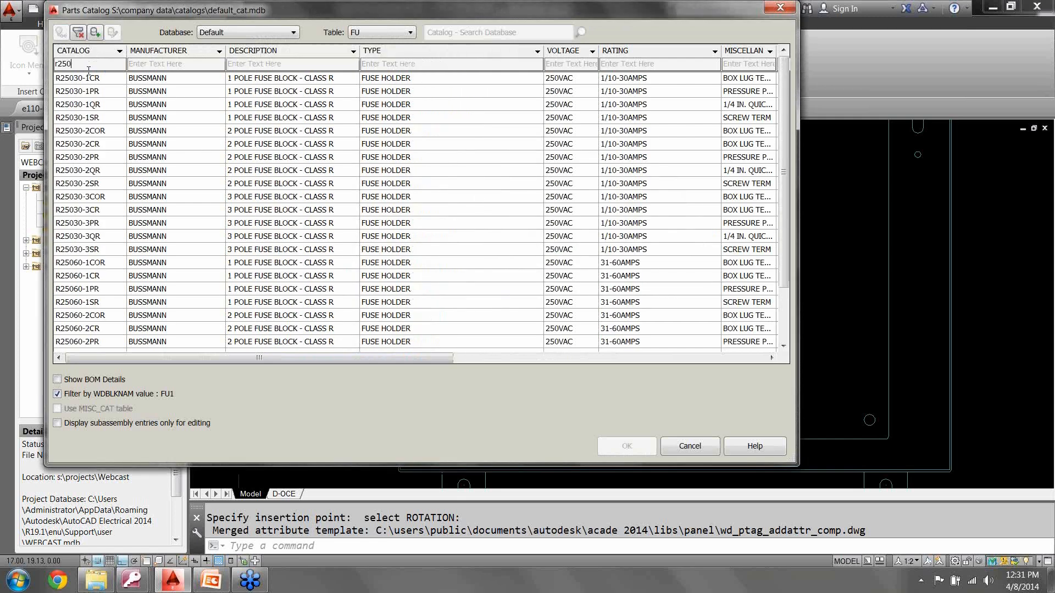
click(91, 80)
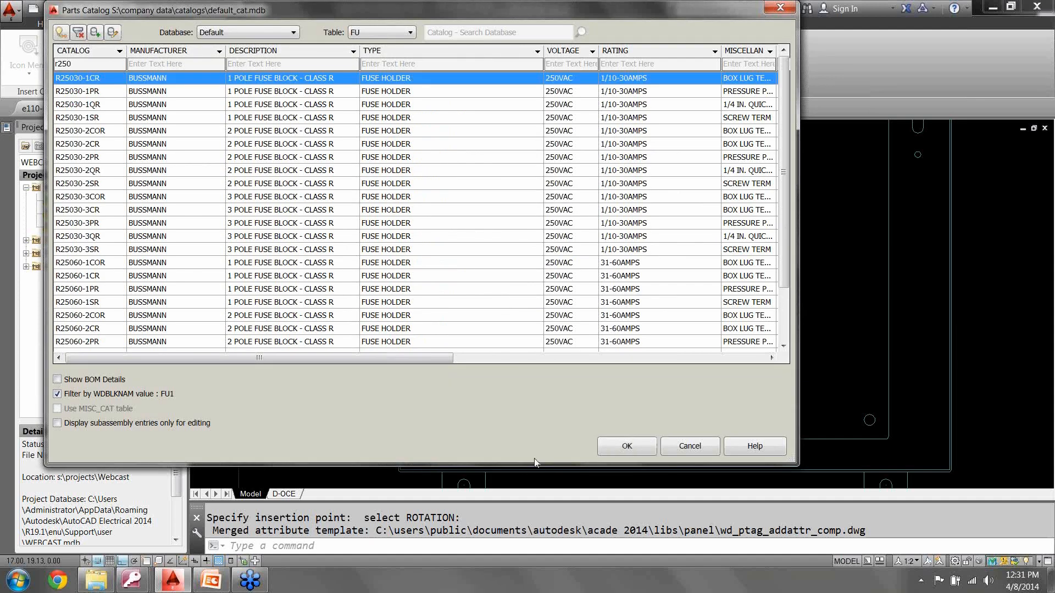
click(626, 447)
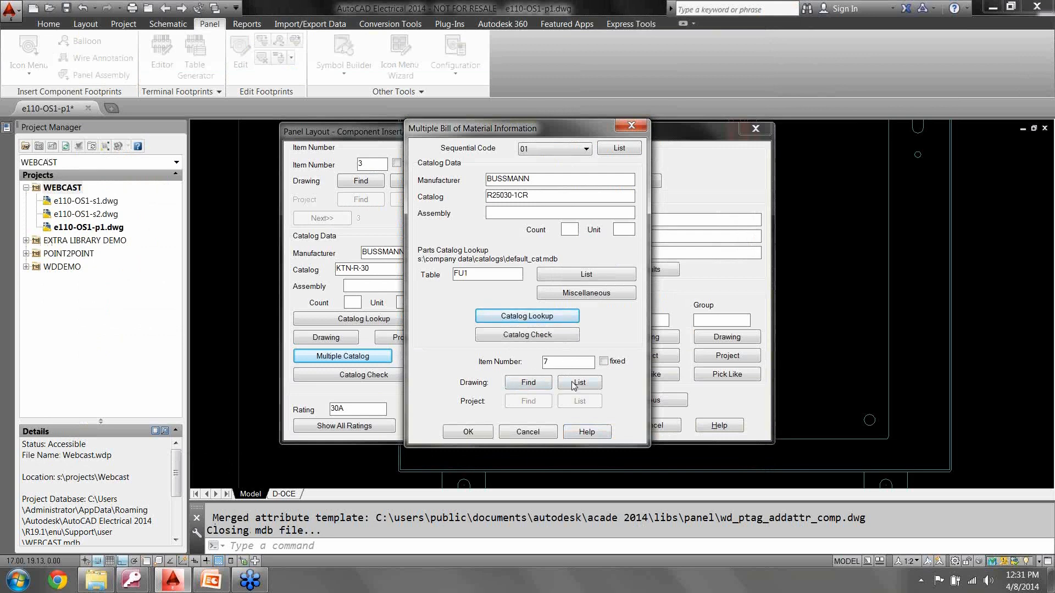
Step: Add fuse cover SAMI-9i from the unfiltered secondary catalog file as multiple catalog entry 02, and accept the footprint's component data
click(549, 149)
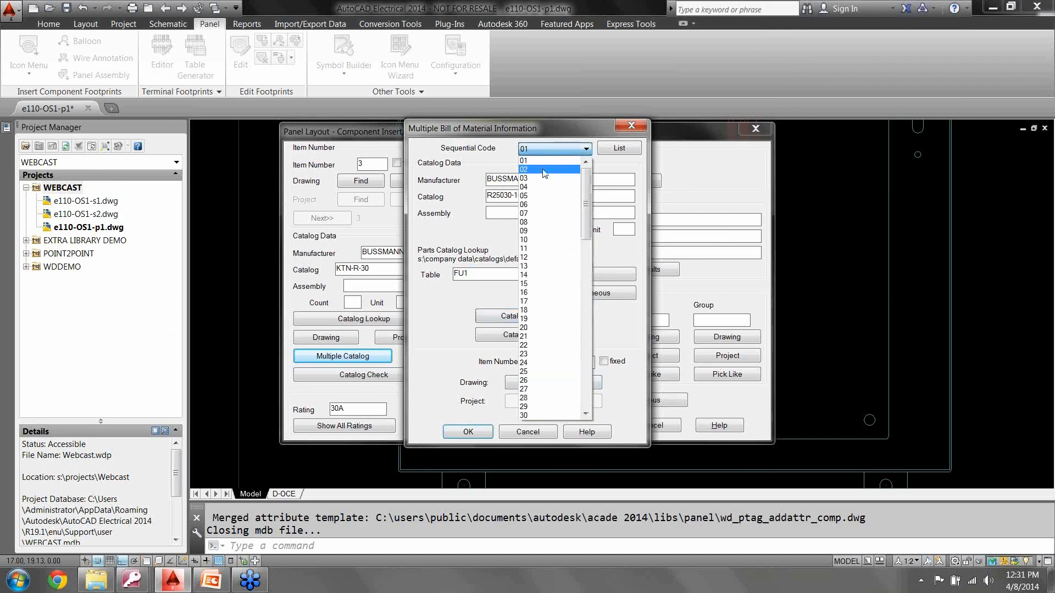
click(544, 170)
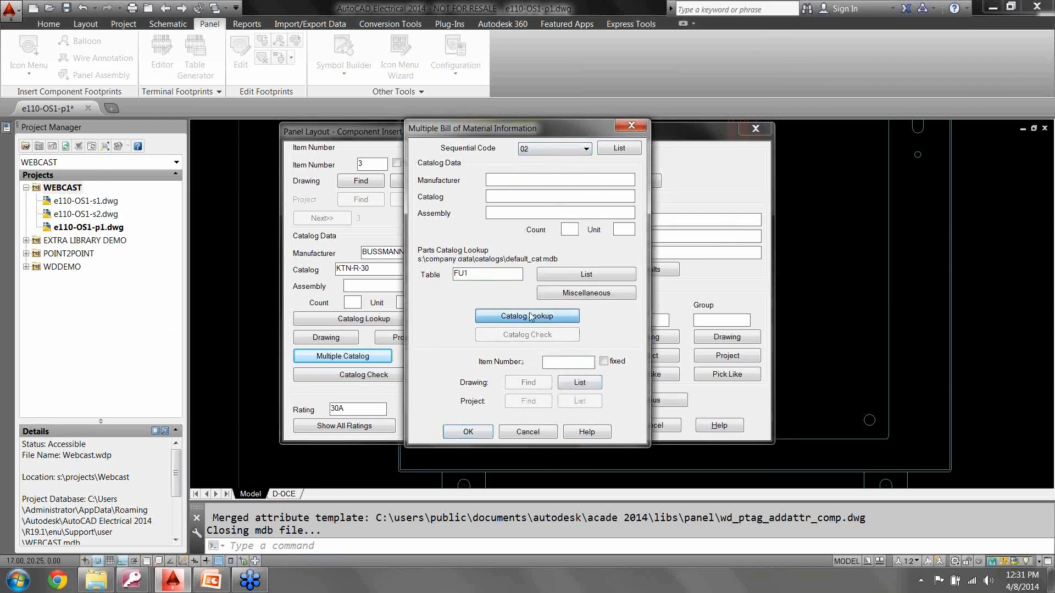
click(532, 317)
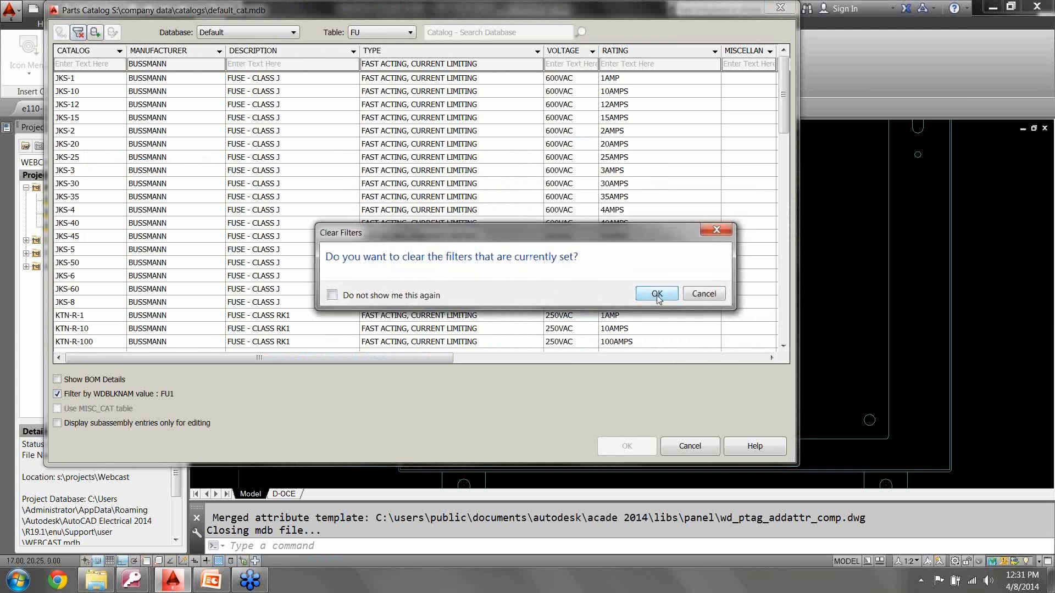
click(704, 294)
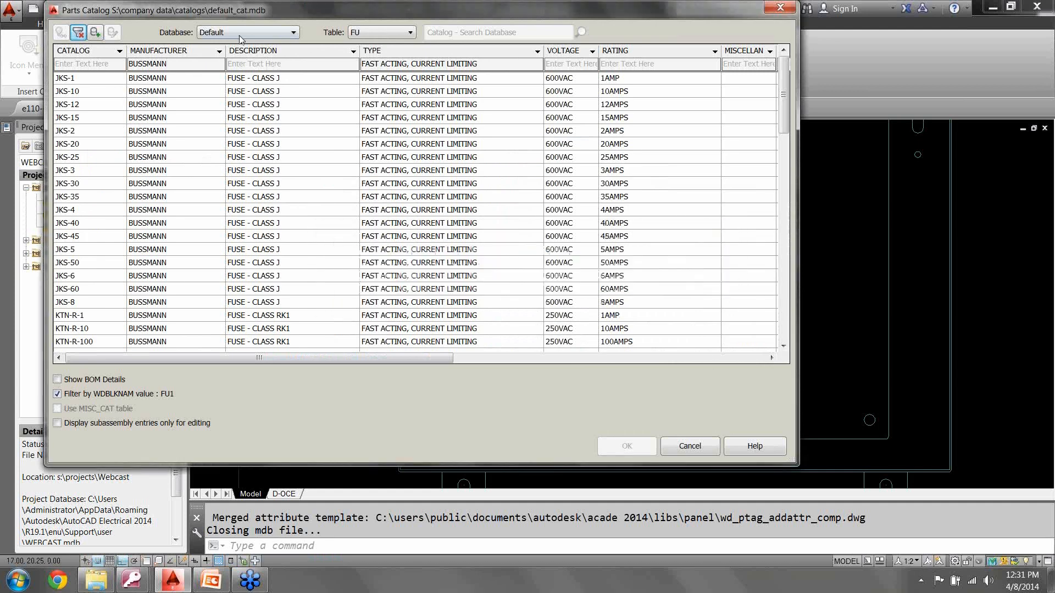
click(204, 33)
click(238, 54)
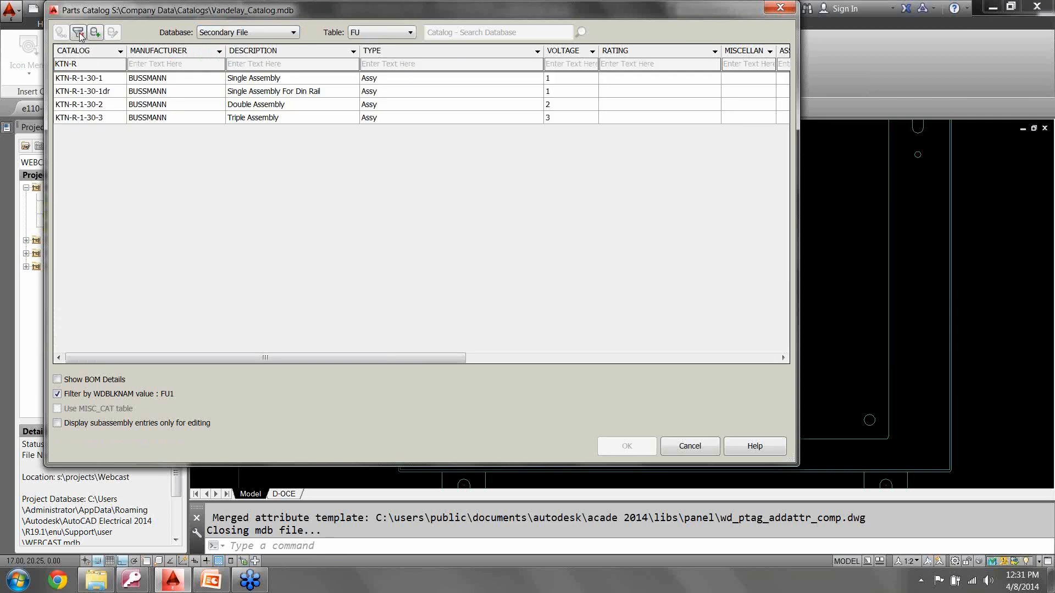
click(657, 294)
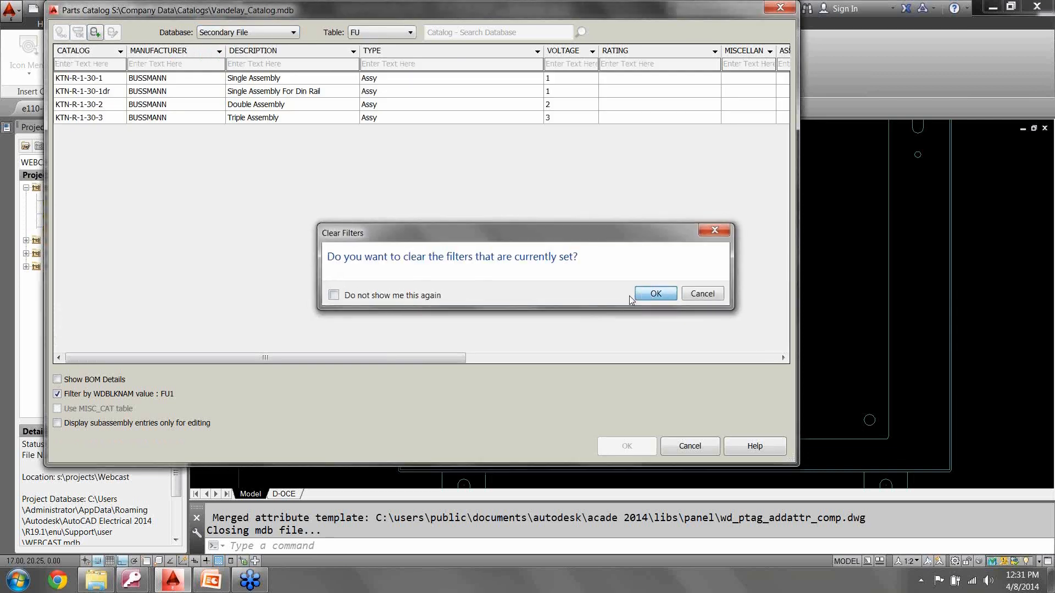
click(85, 144)
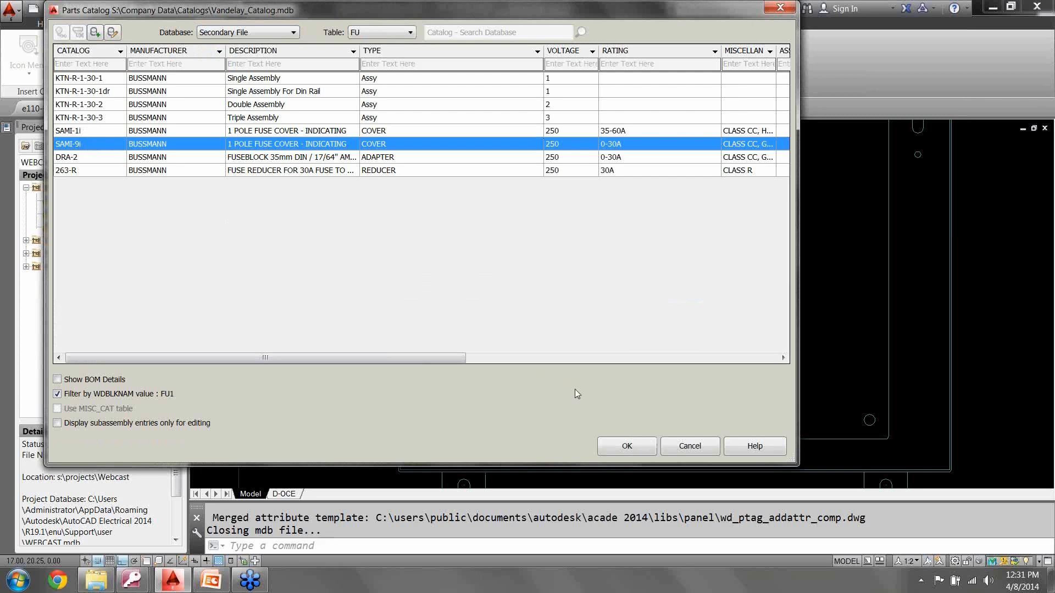
click(614, 446)
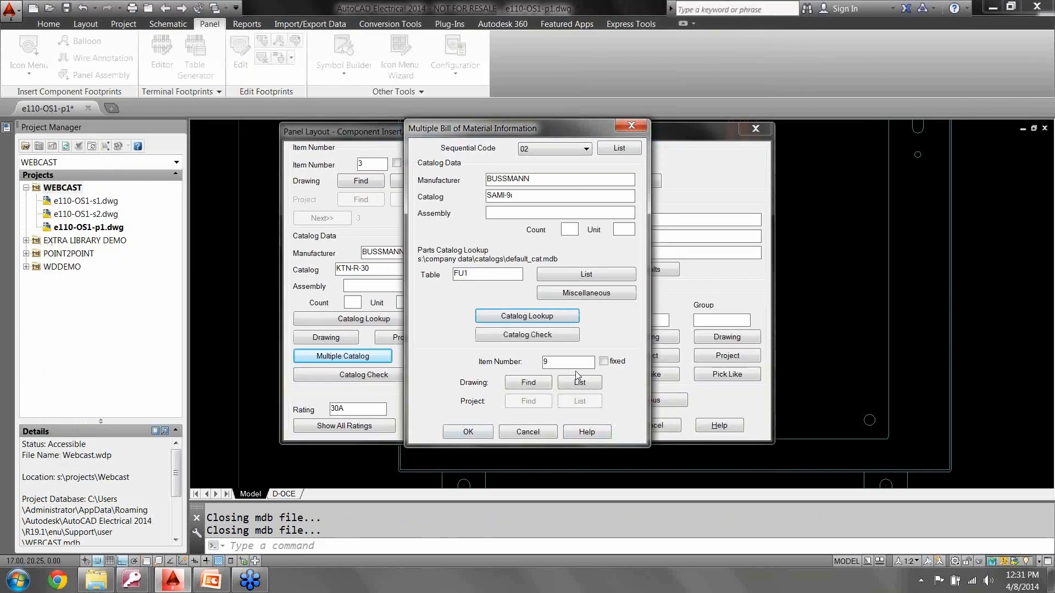
click(468, 432)
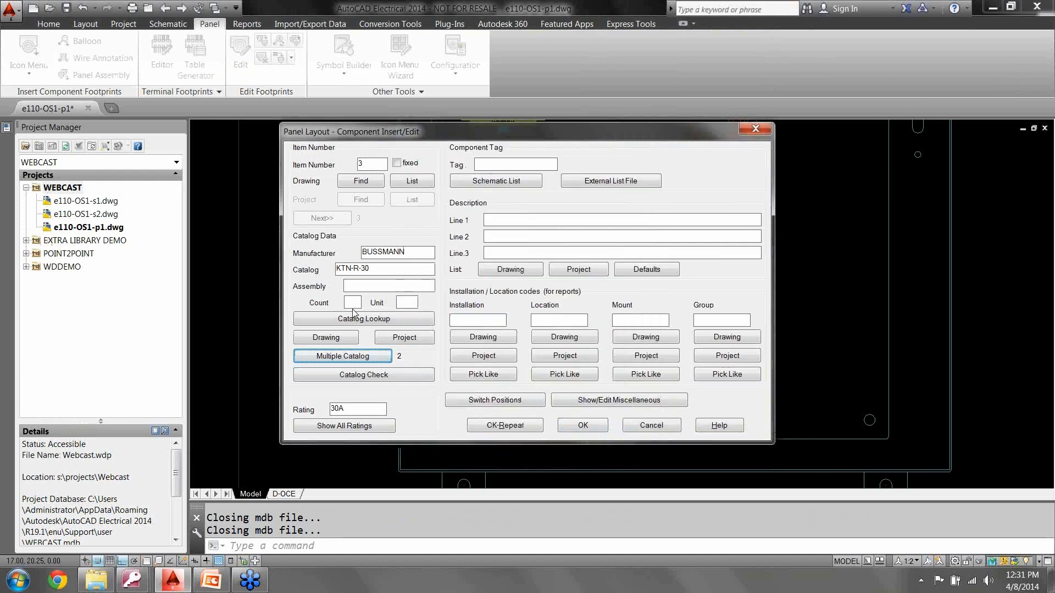
click(571, 428)
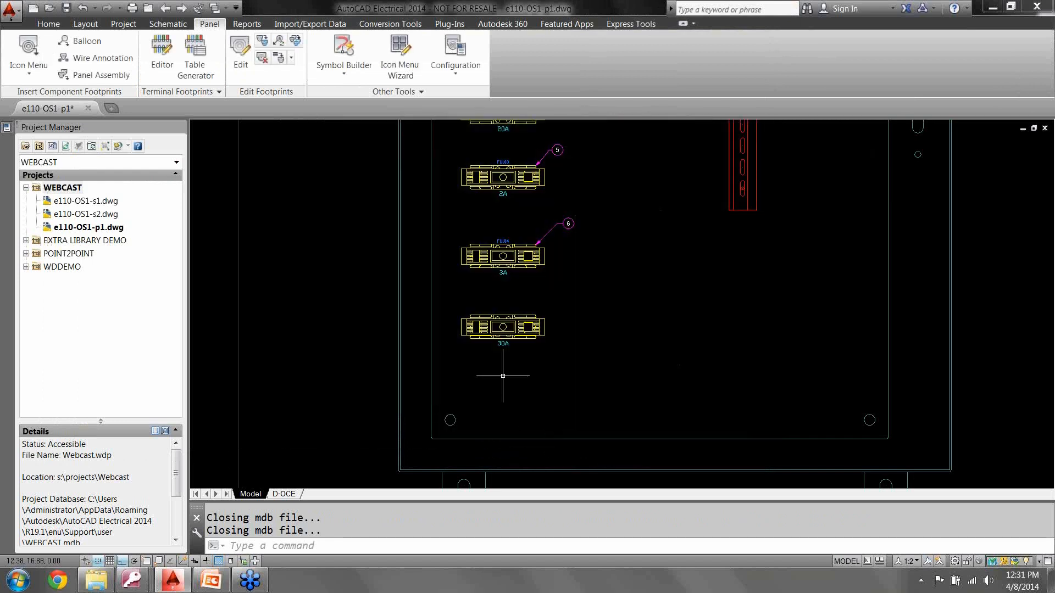
scroll(513, 348, up, 2)
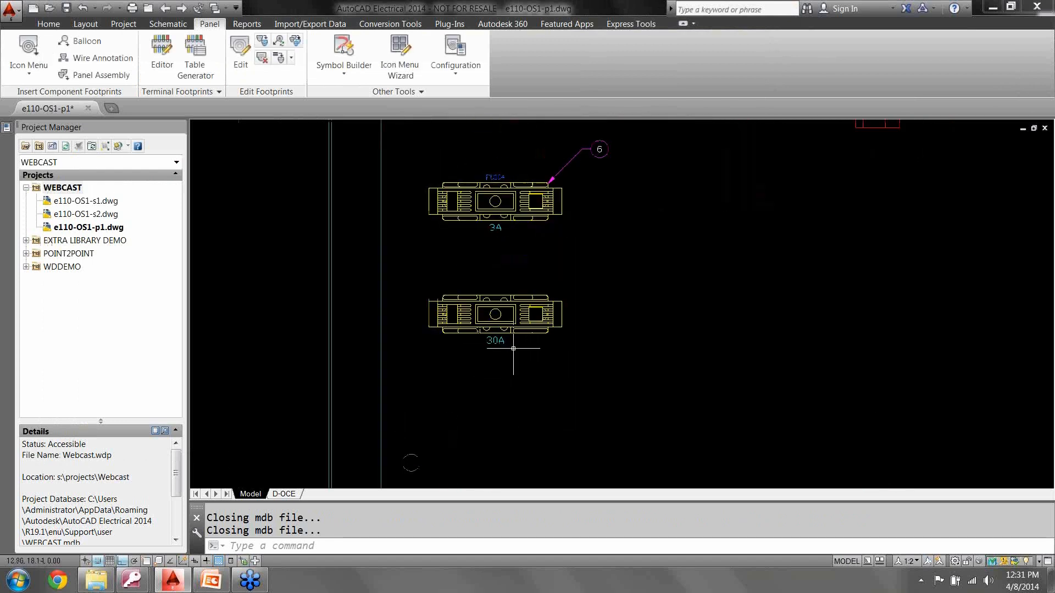
Step: Insert an item balloon for the 30A fuse footprint, with an angled leader starting at the footprint's upper-right corner
click(78, 42)
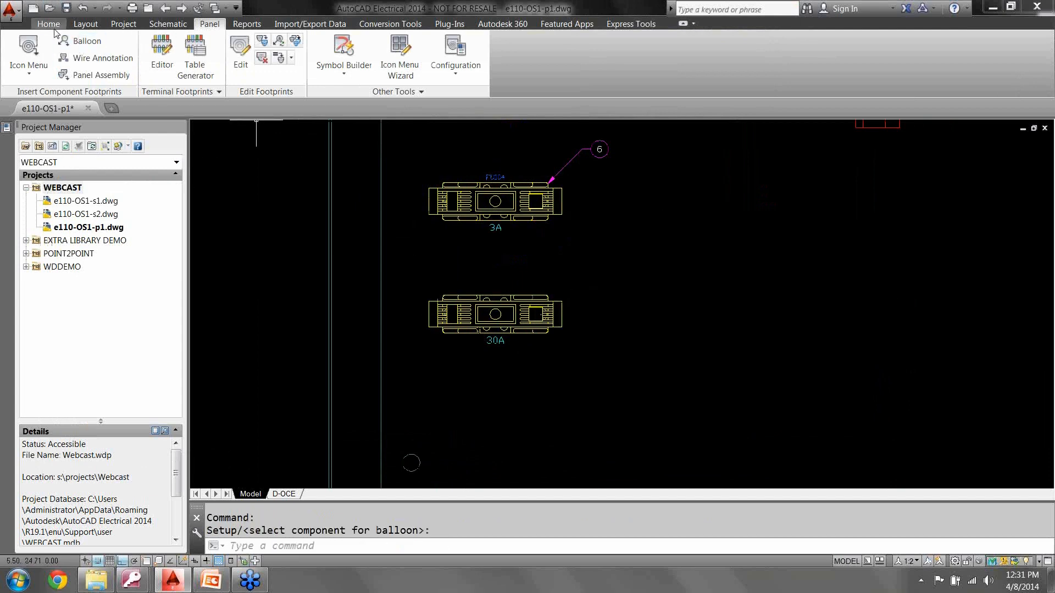
click(547, 299)
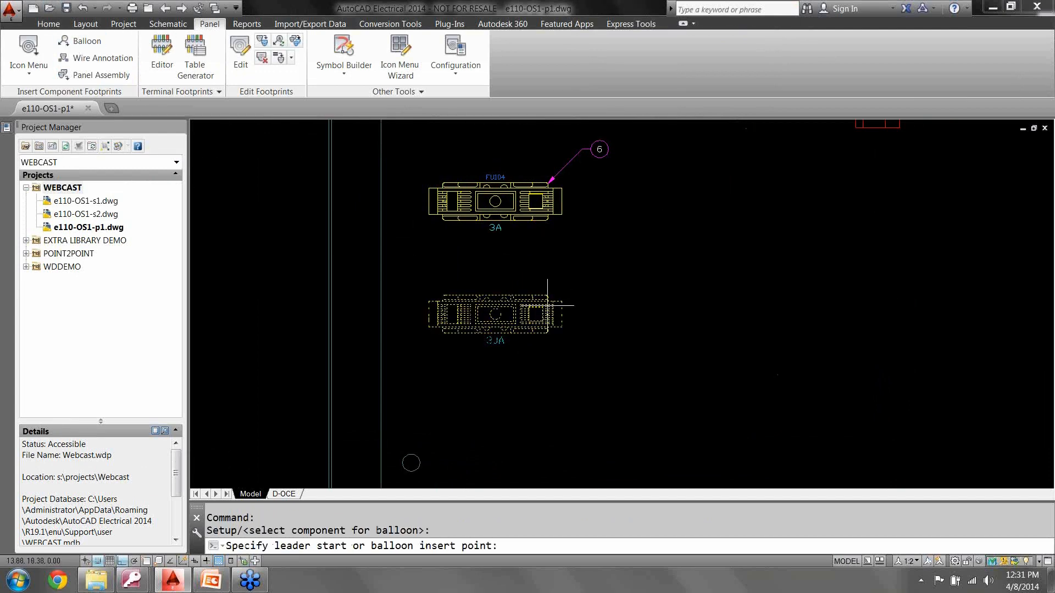
click(547, 297)
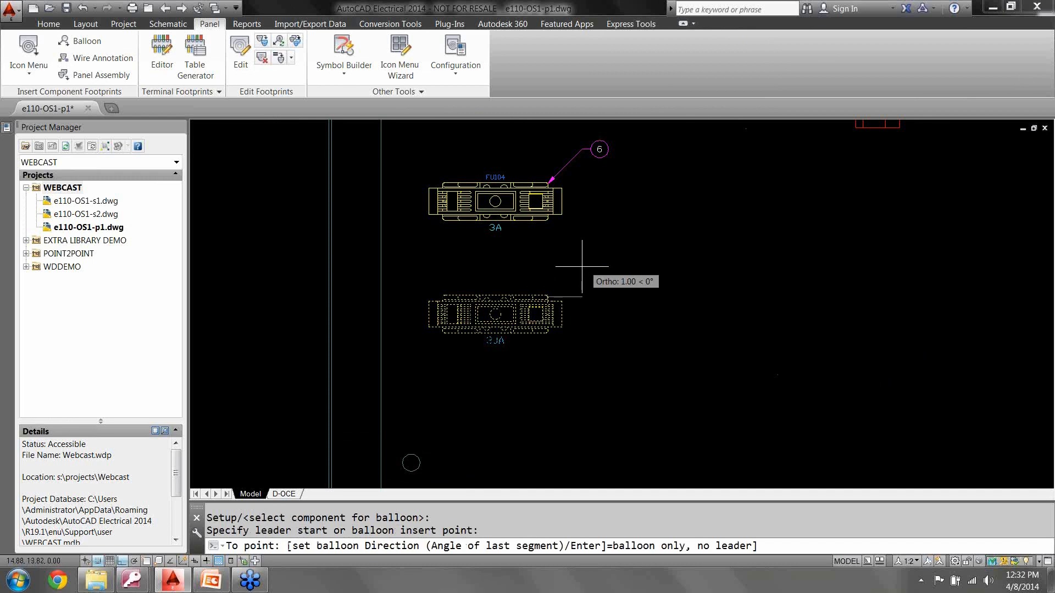
key(F8)
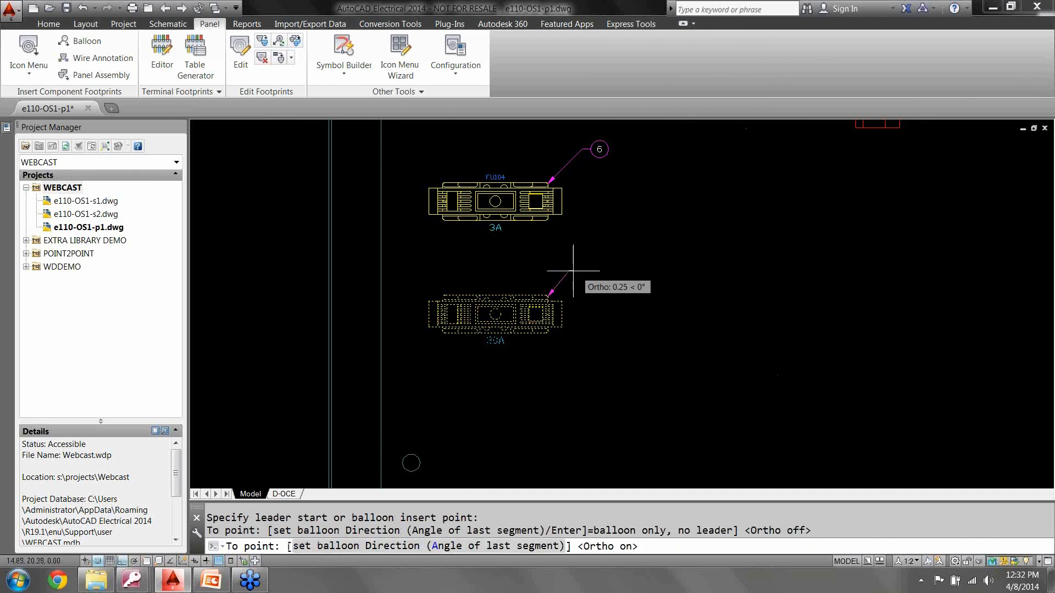
key(F8)
click(673, 288)
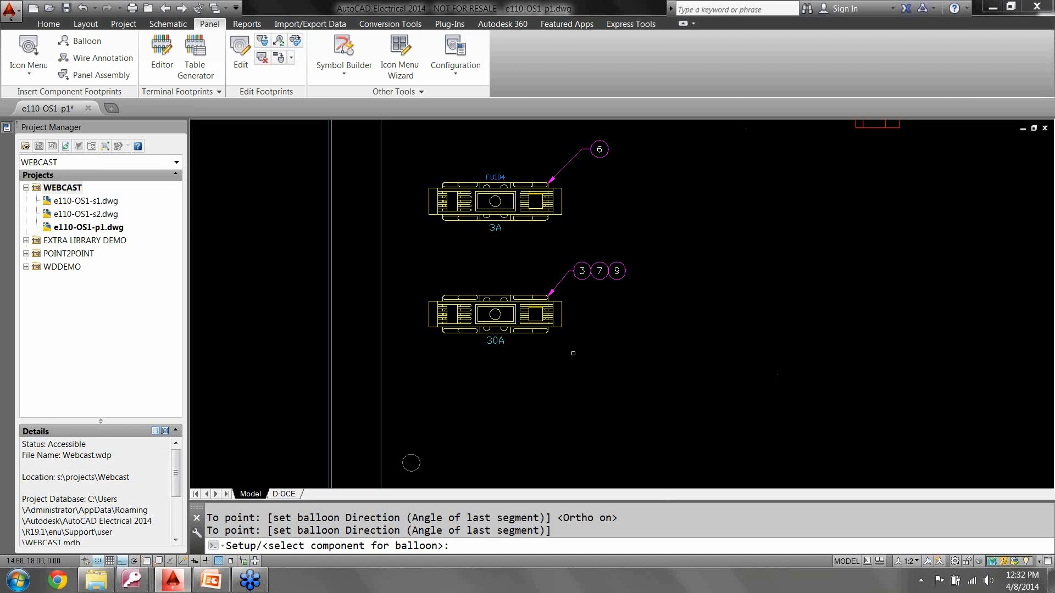
key(Escape)
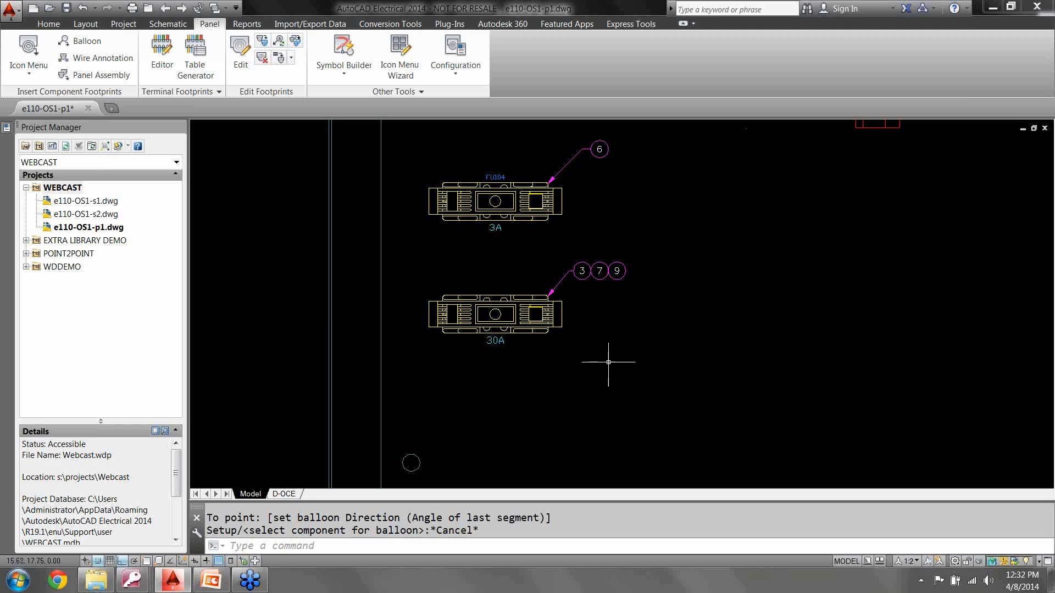
Step: Edit the 30A fuse footprint and assign it tag FU105 from the schematic tag list
click(533, 305)
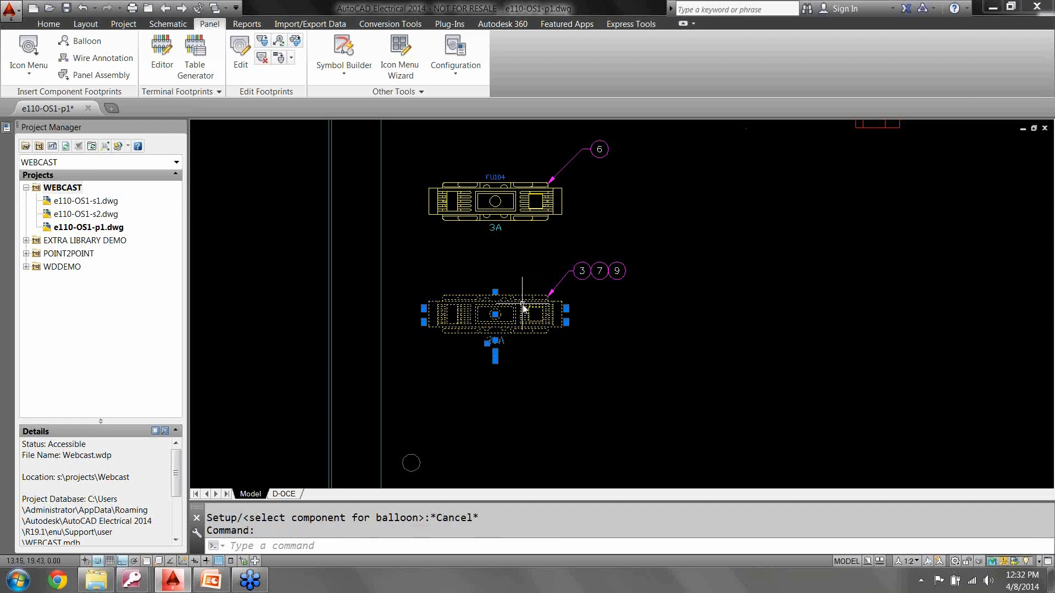
right_click(522, 303)
click(523, 270)
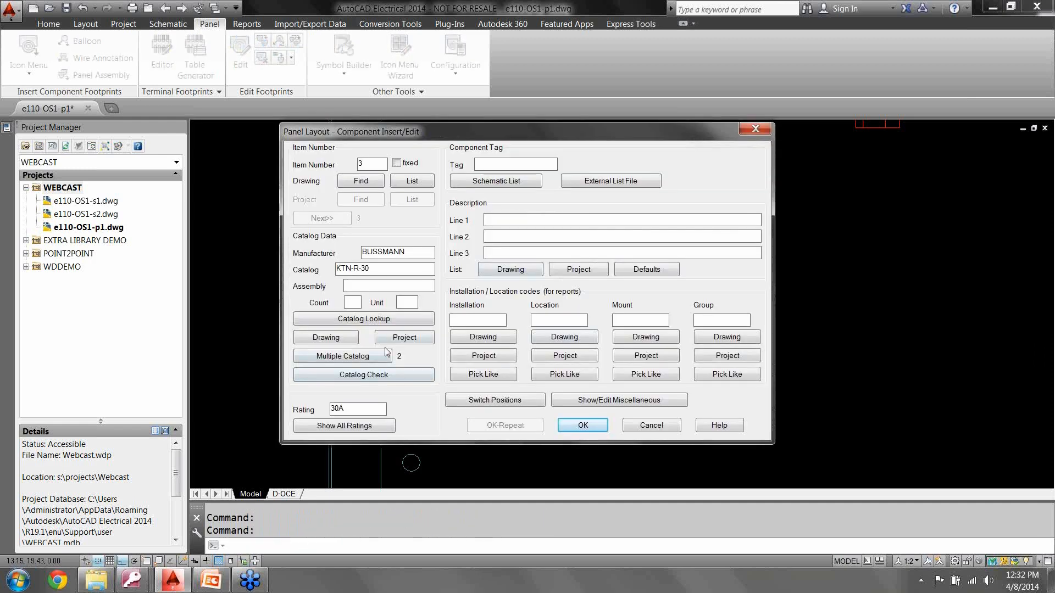
click(502, 185)
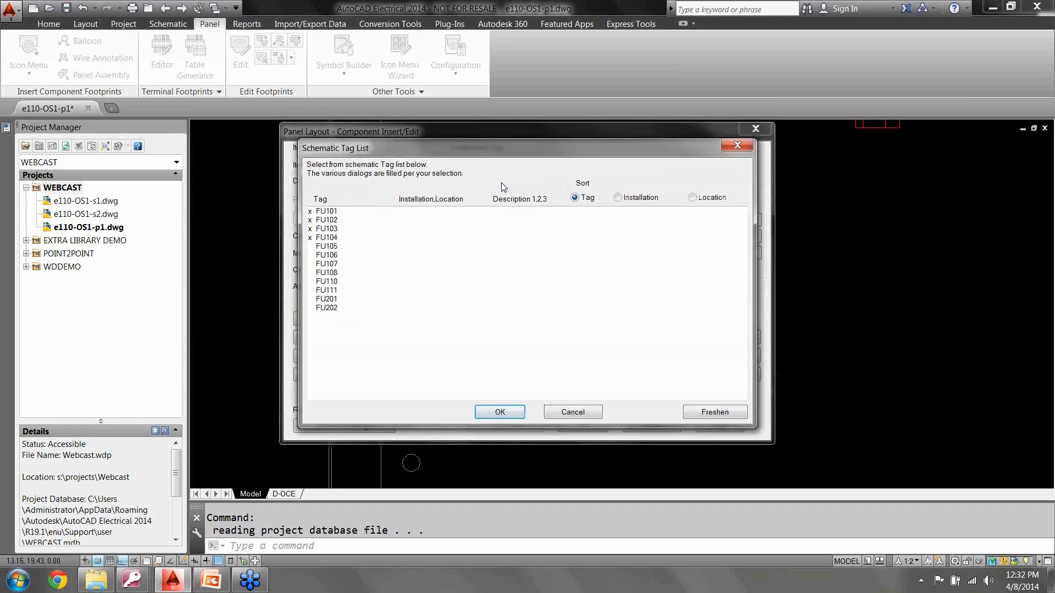
click(331, 247)
click(499, 413)
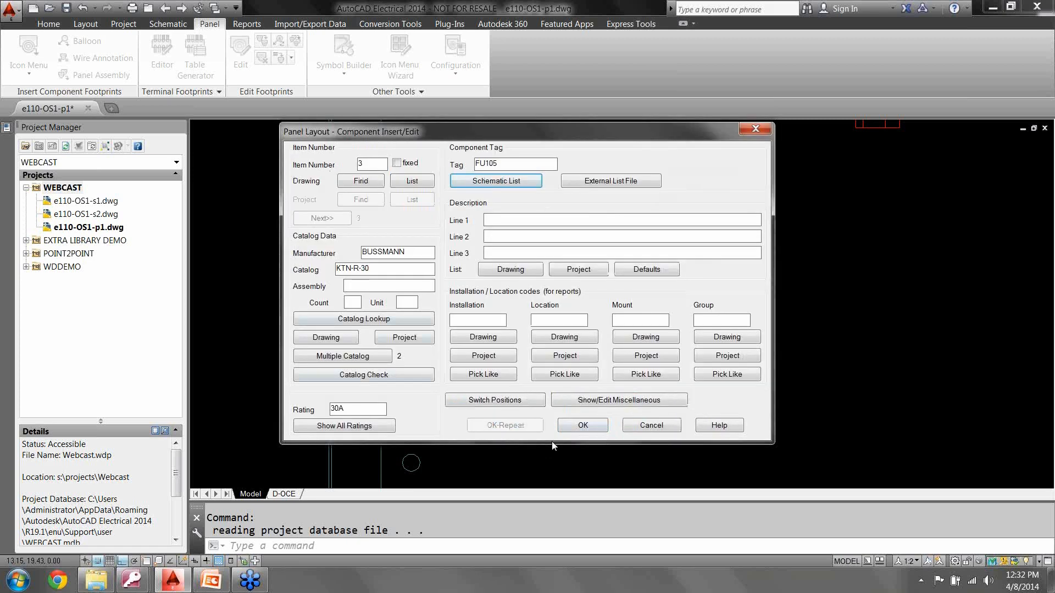
click(588, 424)
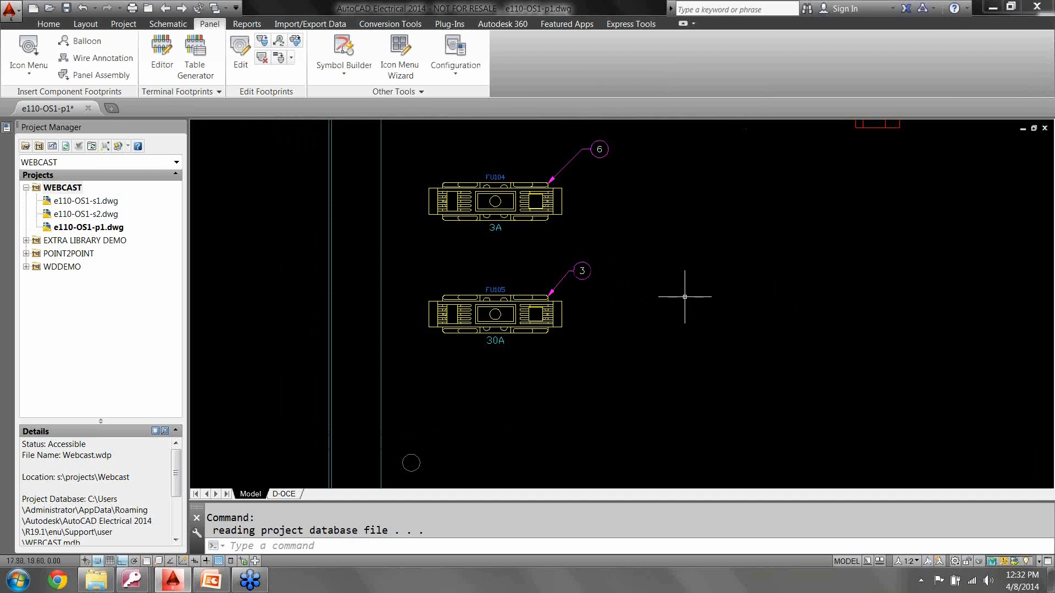
Step: Edit footprint FU105 and add R25030-1CR as multiple catalog entry 01, clearing the catalog filters and searching for r250
mouse_move(583, 257)
mouse_down()
mouse_move(666, 279)
mouse_move(582, 279)
mouse_up()
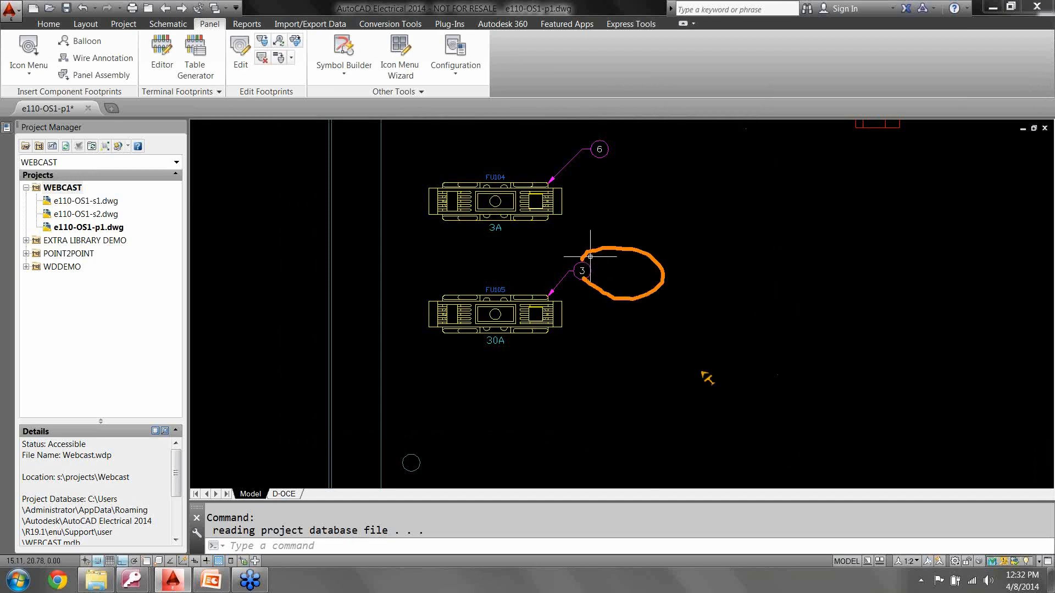
click(524, 311)
right_click(525, 310)
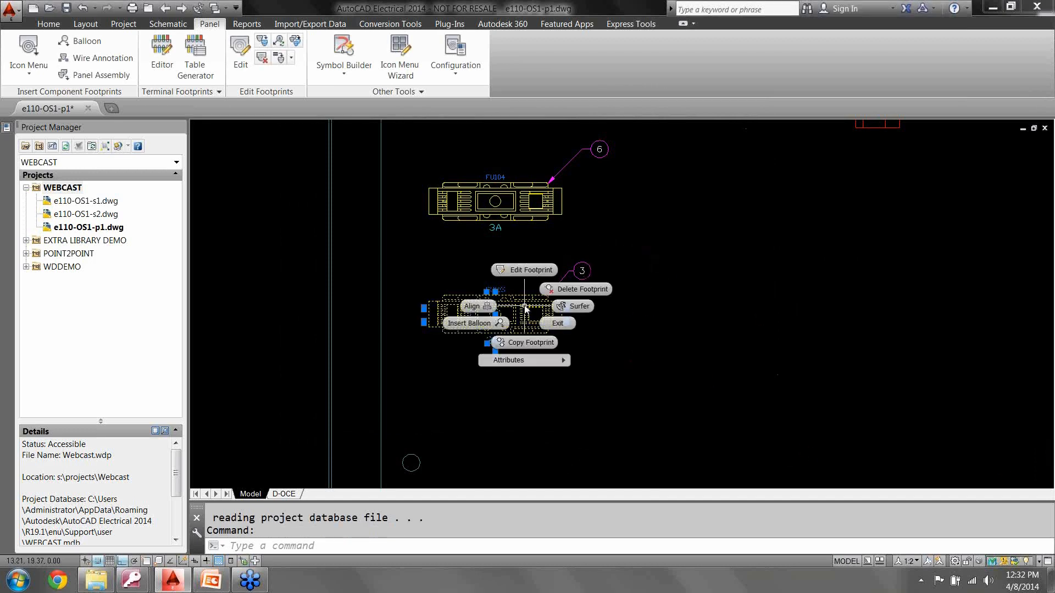
key(Escape)
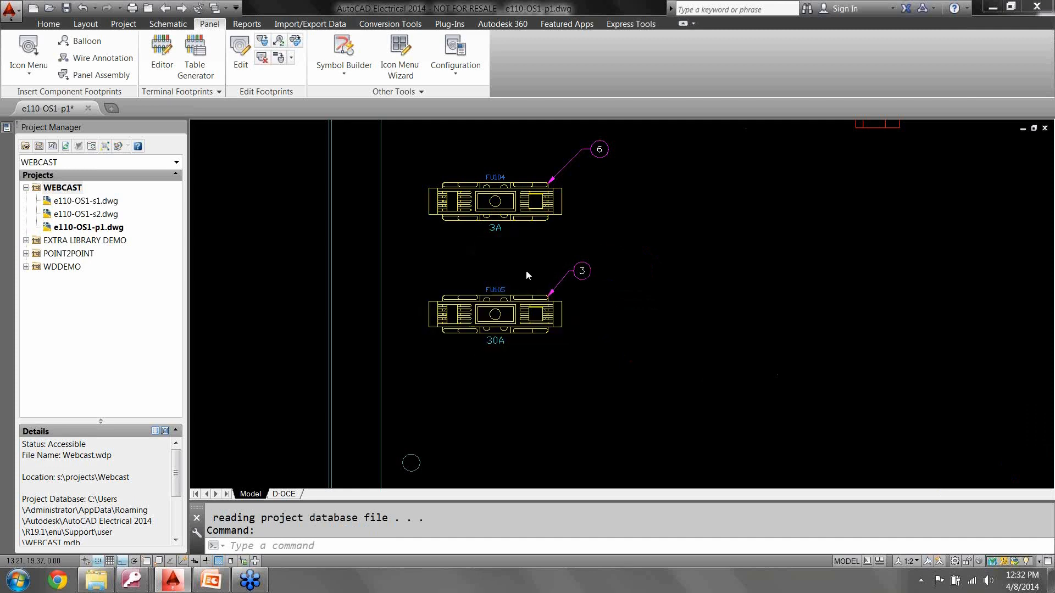
click(351, 357)
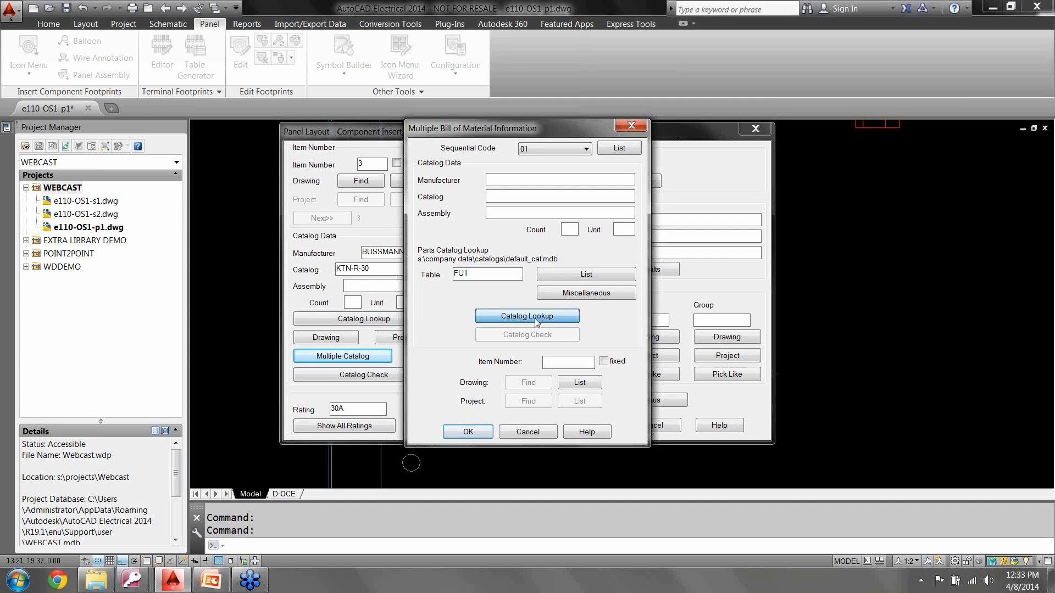
click(528, 320)
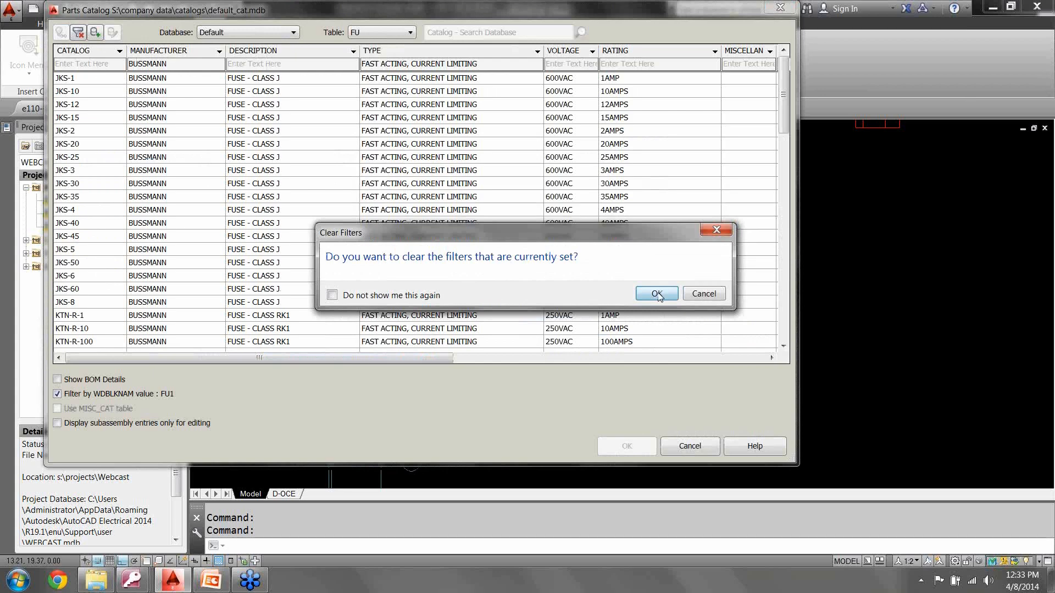
click(657, 293)
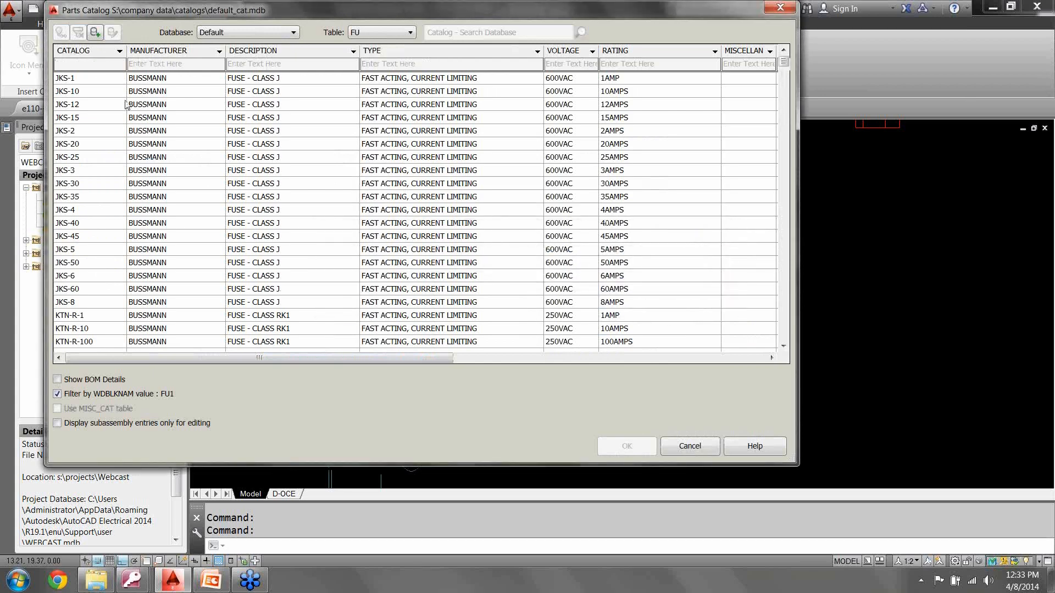
text(r2)
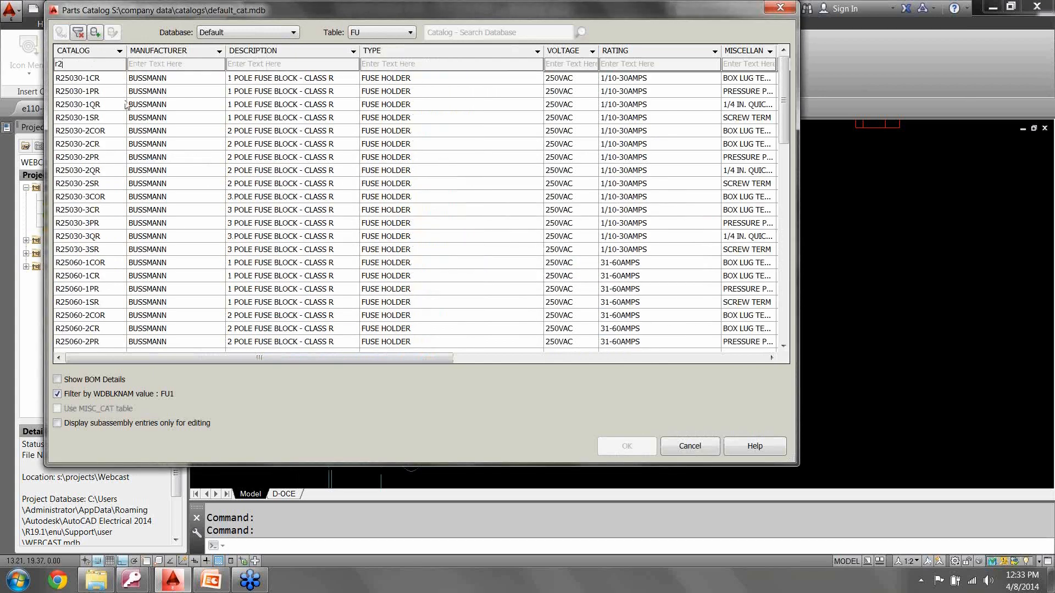
text(50)
click(91, 78)
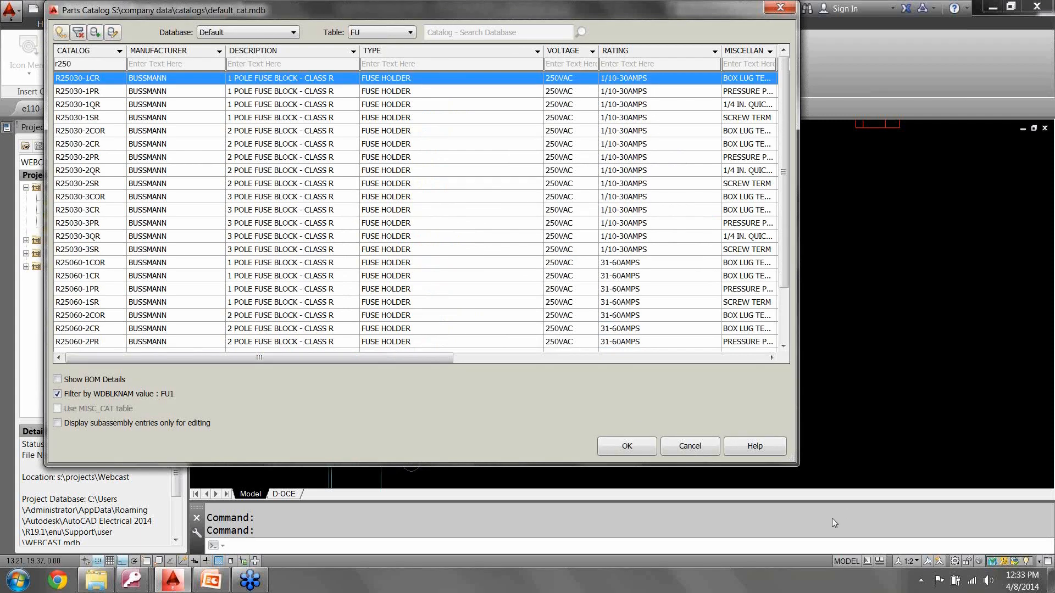
click(627, 447)
Step: Select fuse cover SAMI-9i from the unfiltered secondary catalog file for multiple catalog entry 02 of FU105
click(586, 148)
click(548, 175)
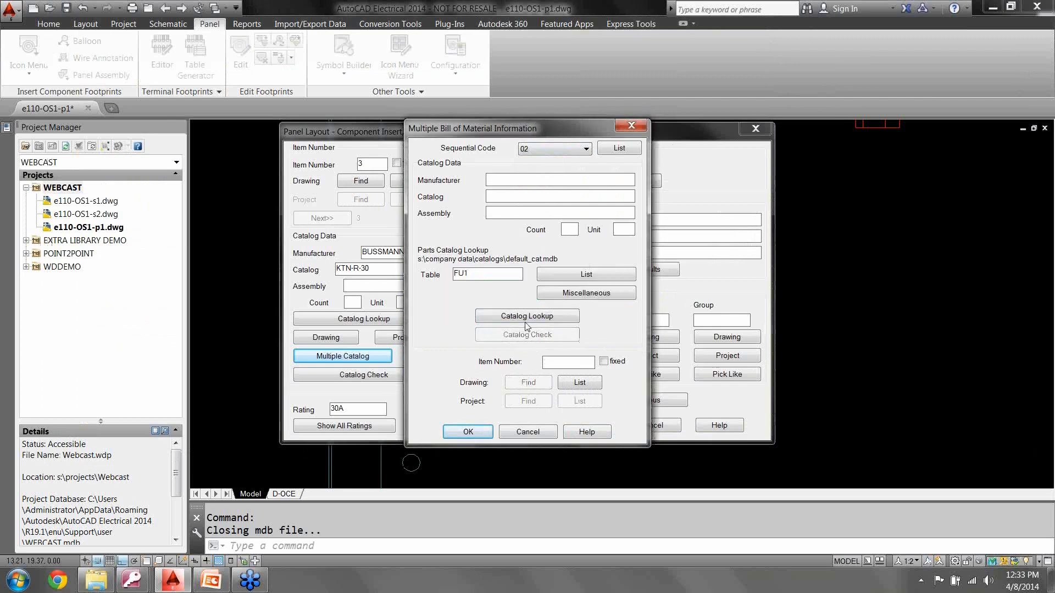
click(503, 322)
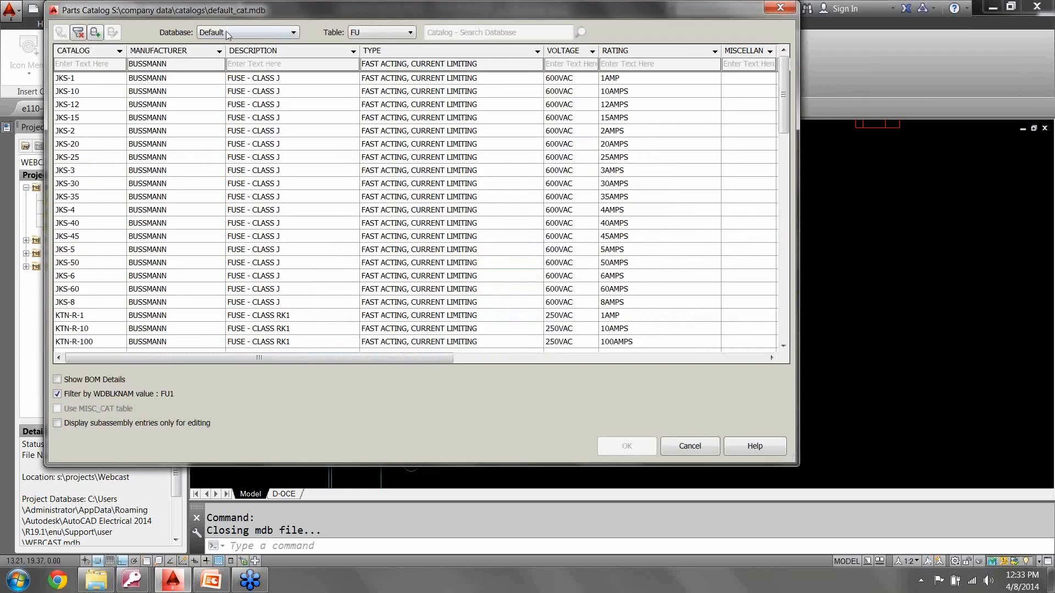
click(245, 32)
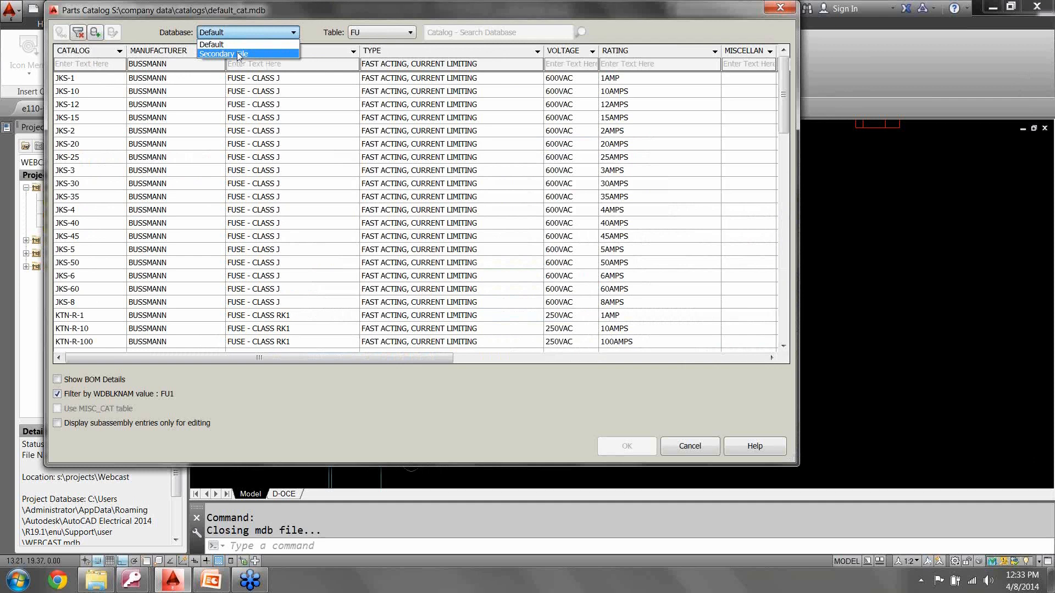
click(239, 55)
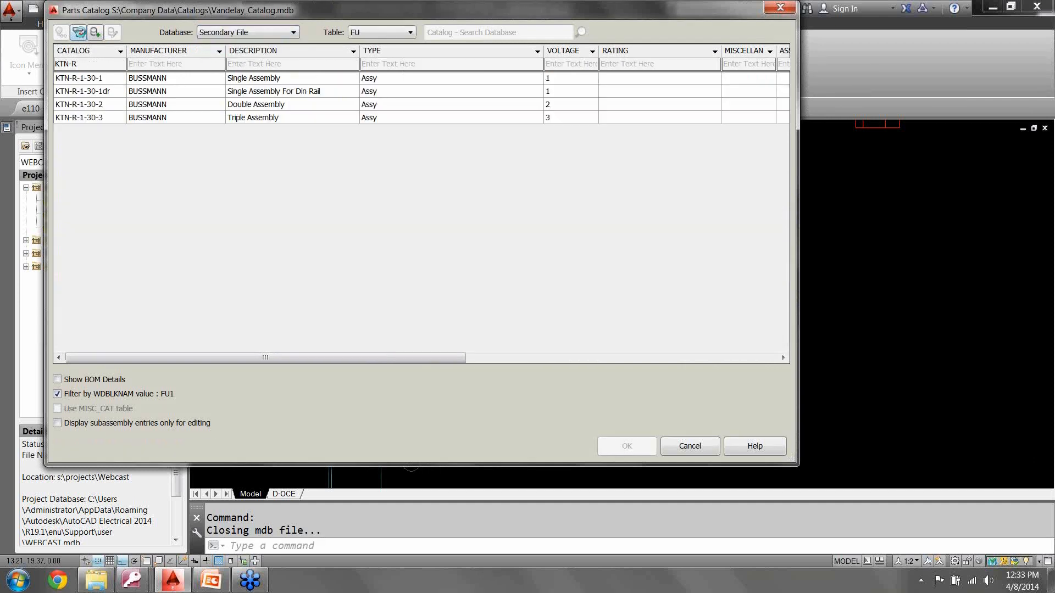
click(79, 32)
click(657, 297)
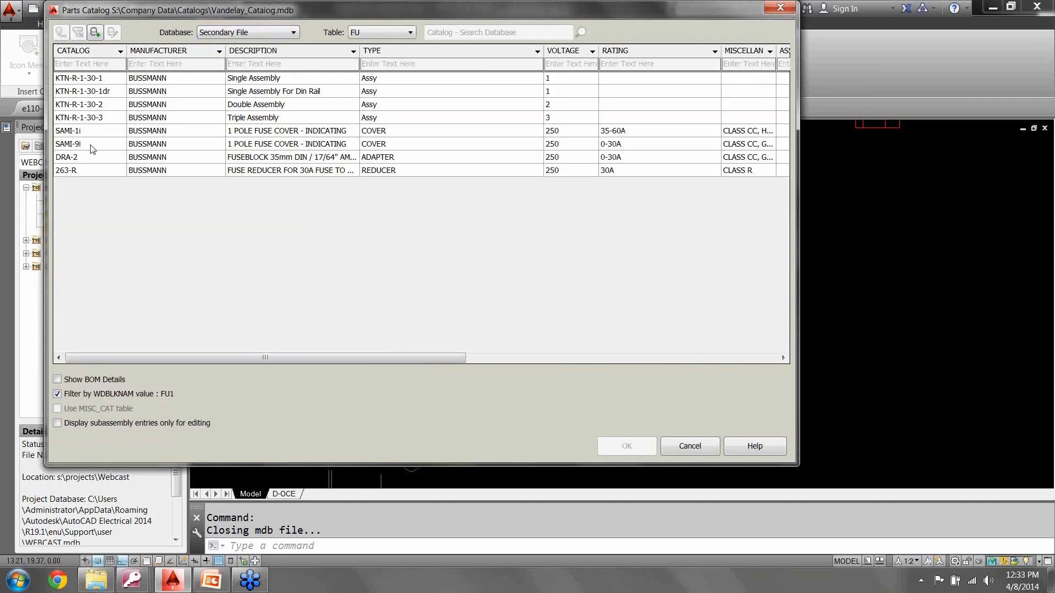
click(91, 144)
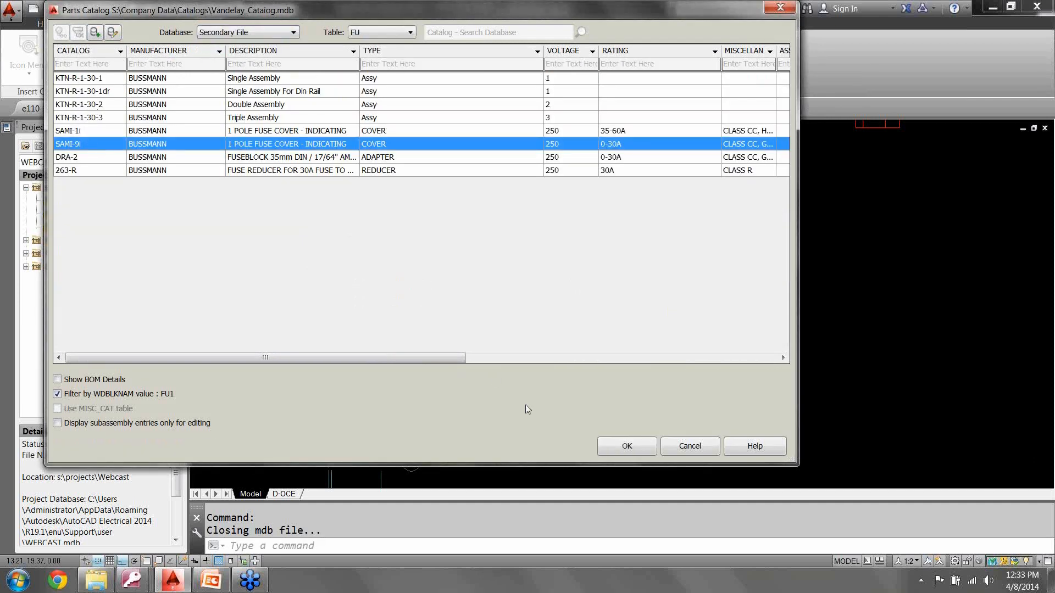
Step: Assign the BUSSMANN SAMI-9i fuse cover as an additional catalog part of panel fuse FU105 and apply the component edit
click(619, 454)
click(470, 430)
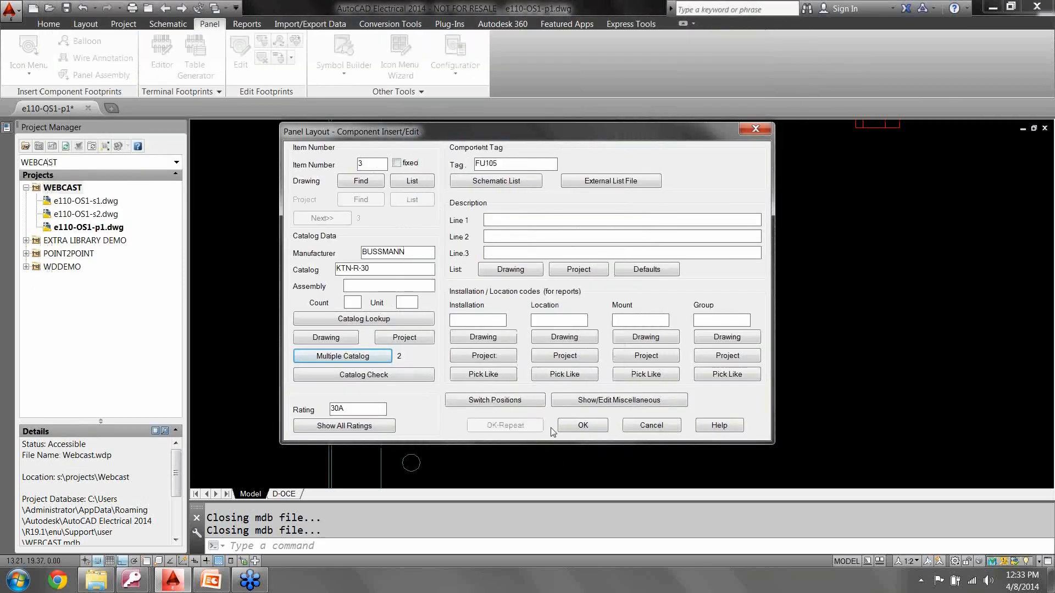
click(583, 426)
click(476, 353)
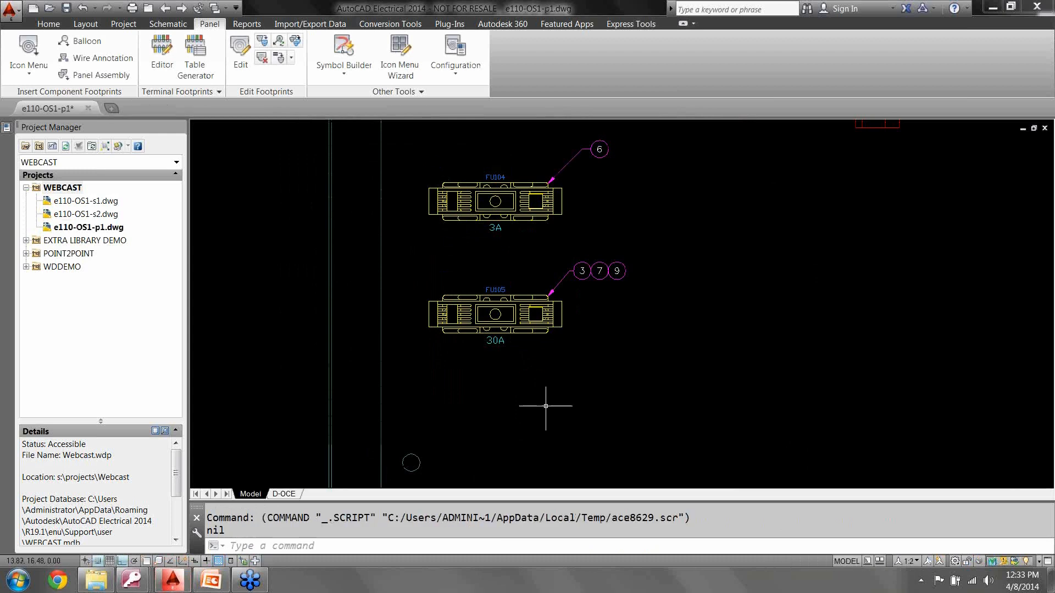
Step: Run a catalog check on panel fuse FU105 to review its bill of material entries
click(461, 312)
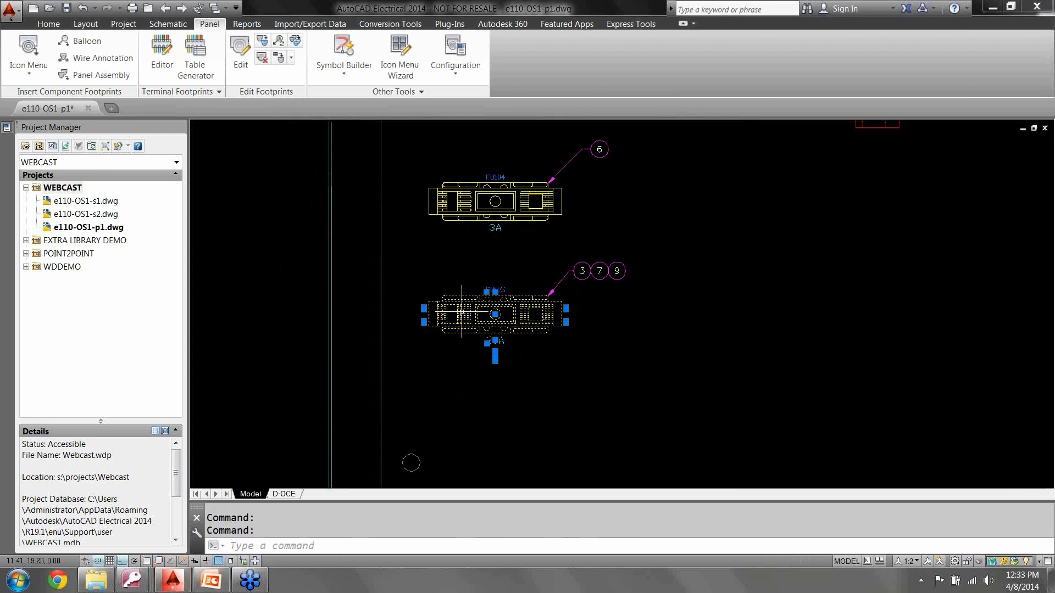
right_click(461, 312)
click(452, 279)
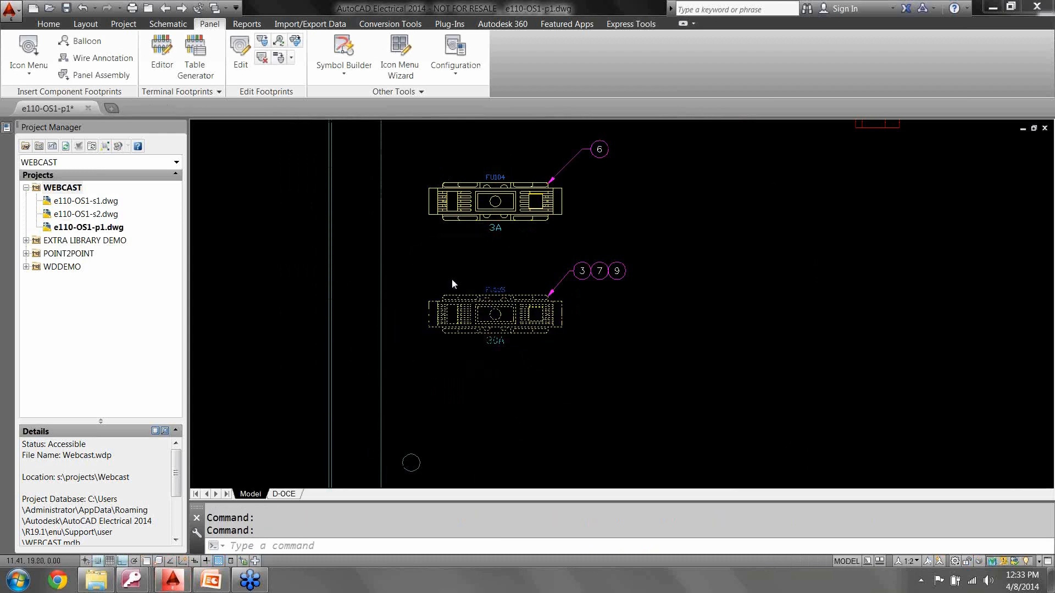
click(363, 375)
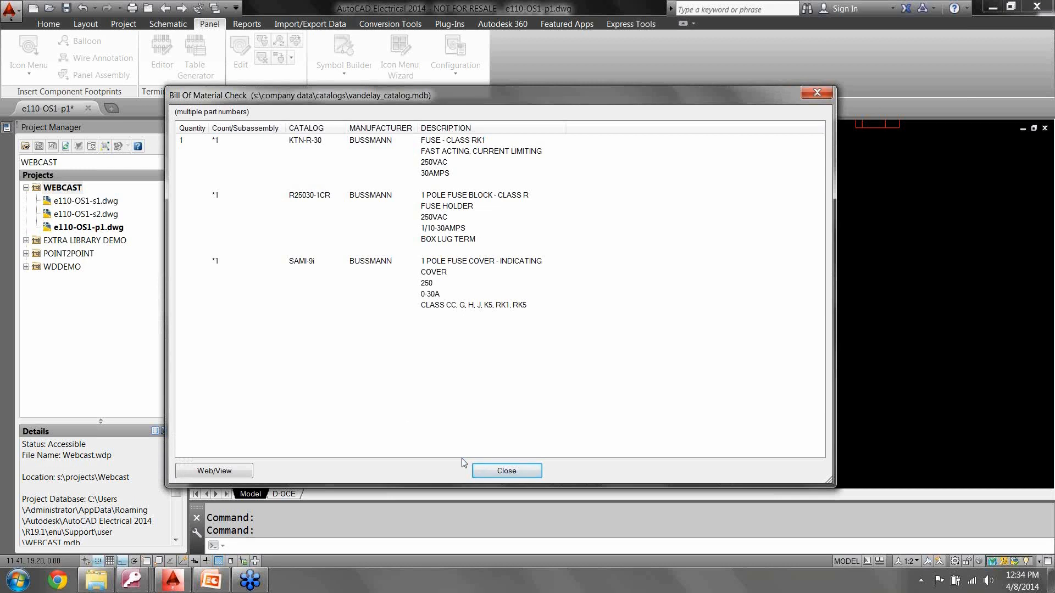
click(495, 472)
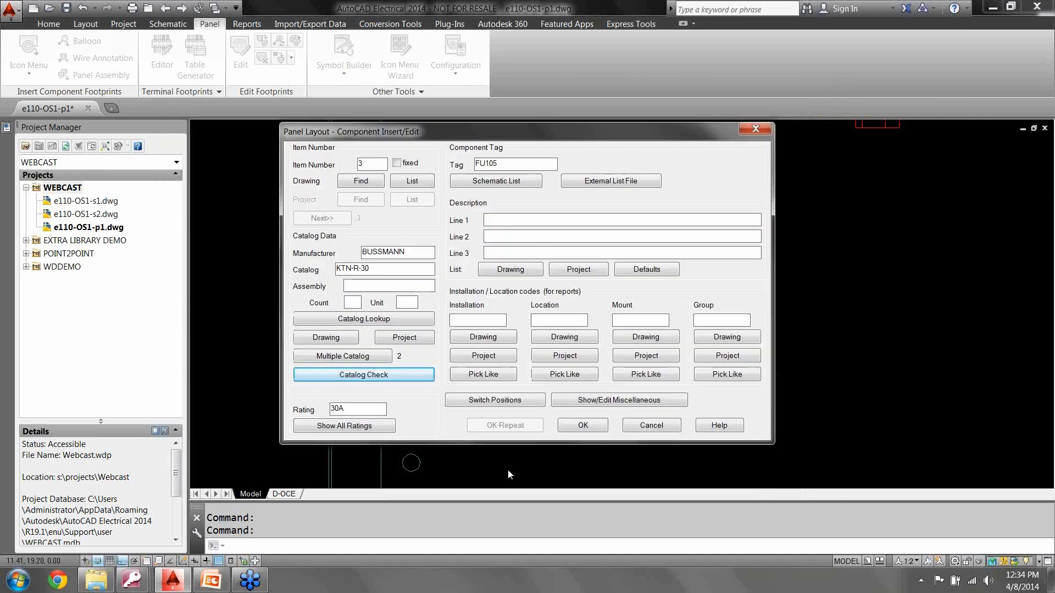
click(583, 425)
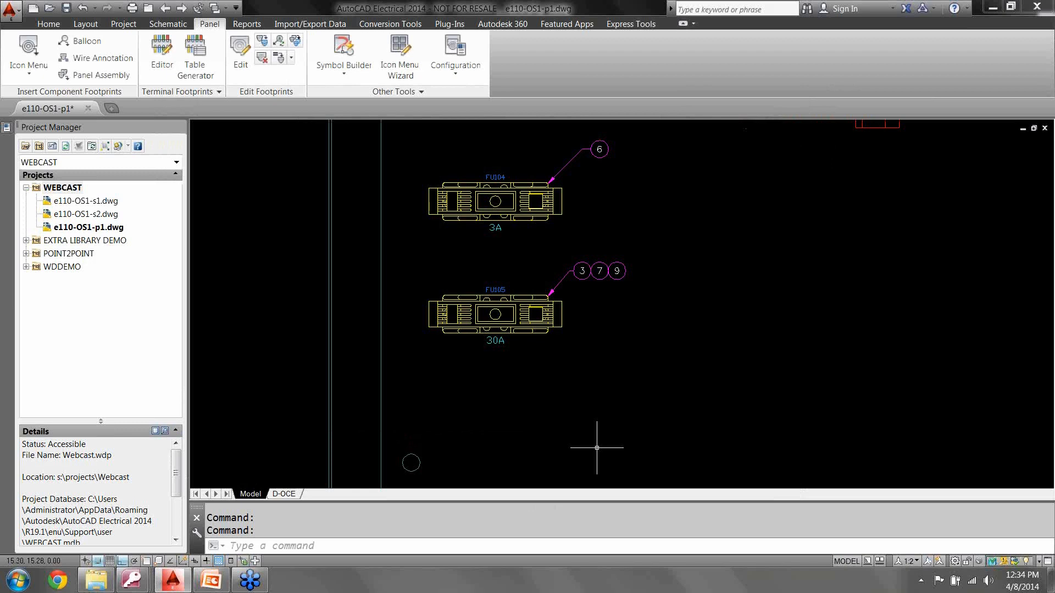
Step: Copy the FU105 panel footprint and place the copy directly below it
middle_drag(663, 440, 659, 358)
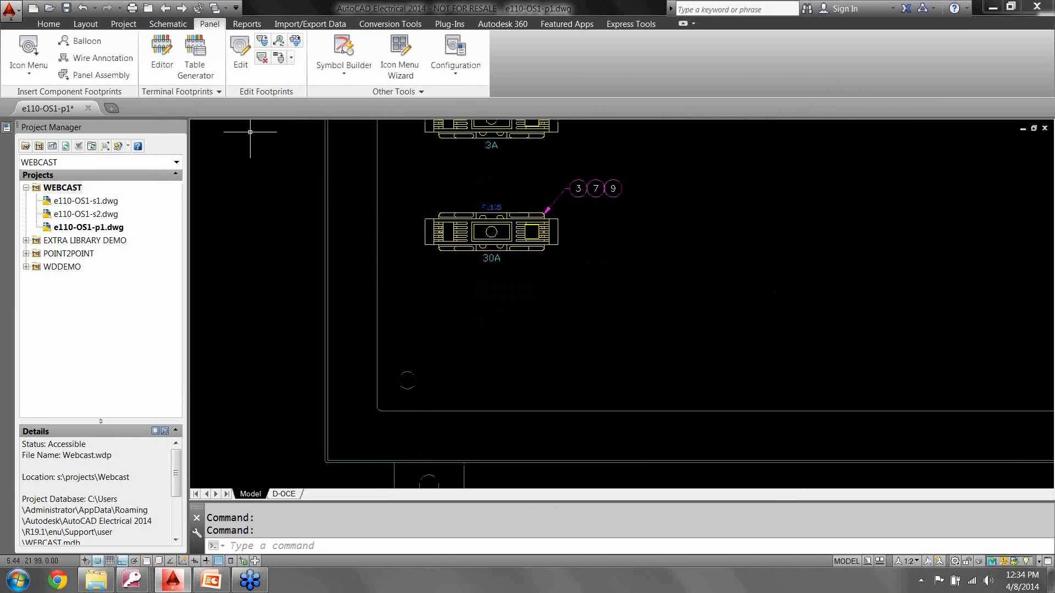
click(262, 41)
click(475, 235)
click(590, 345)
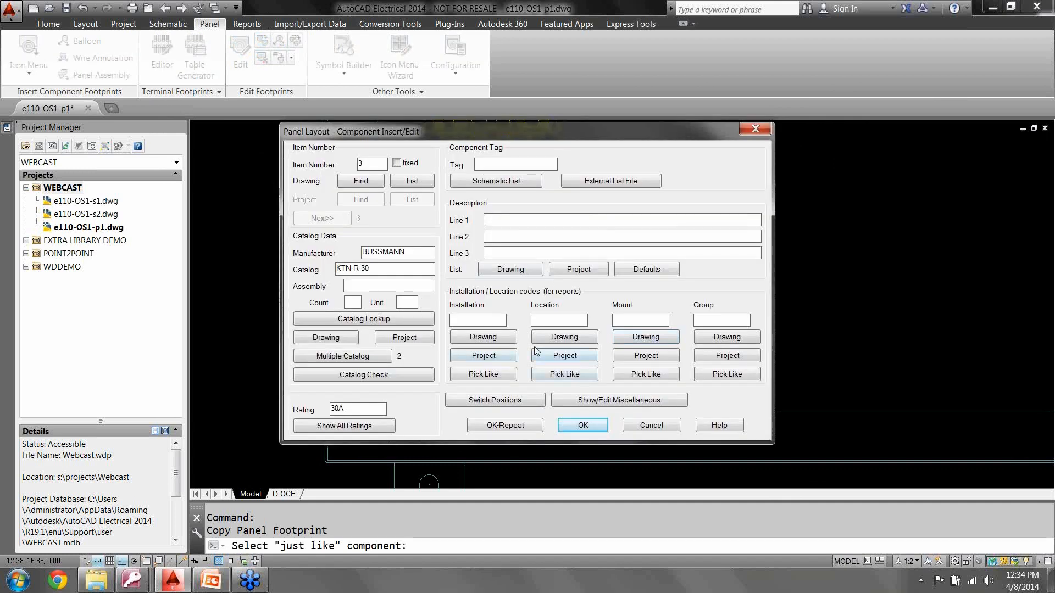
Step: Tag the copied footprint as FU106 from the schematic list, review its multiple catalog entries, and accept the component
click(497, 181)
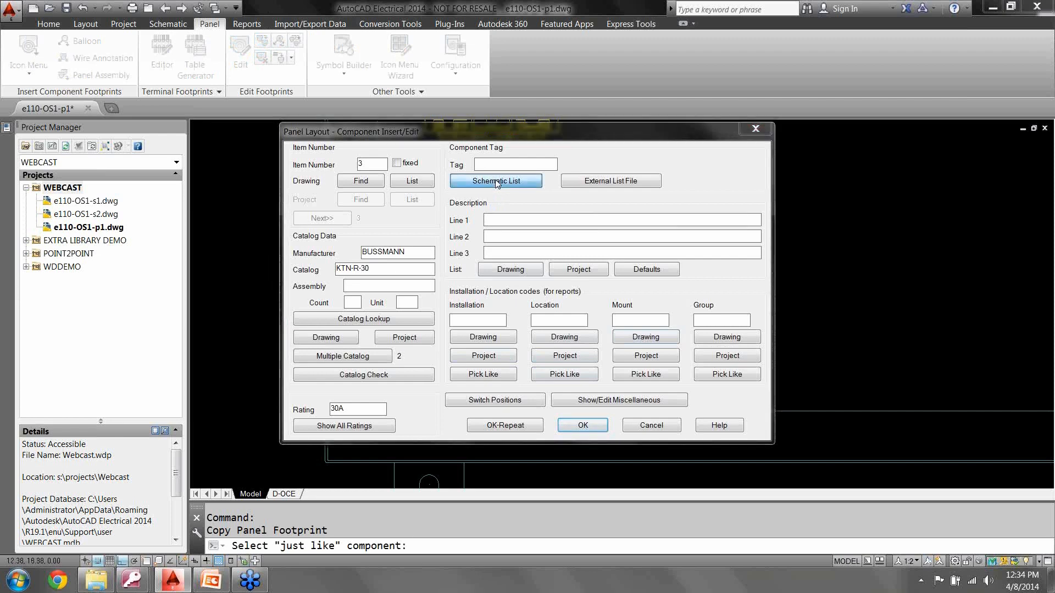
click(333, 256)
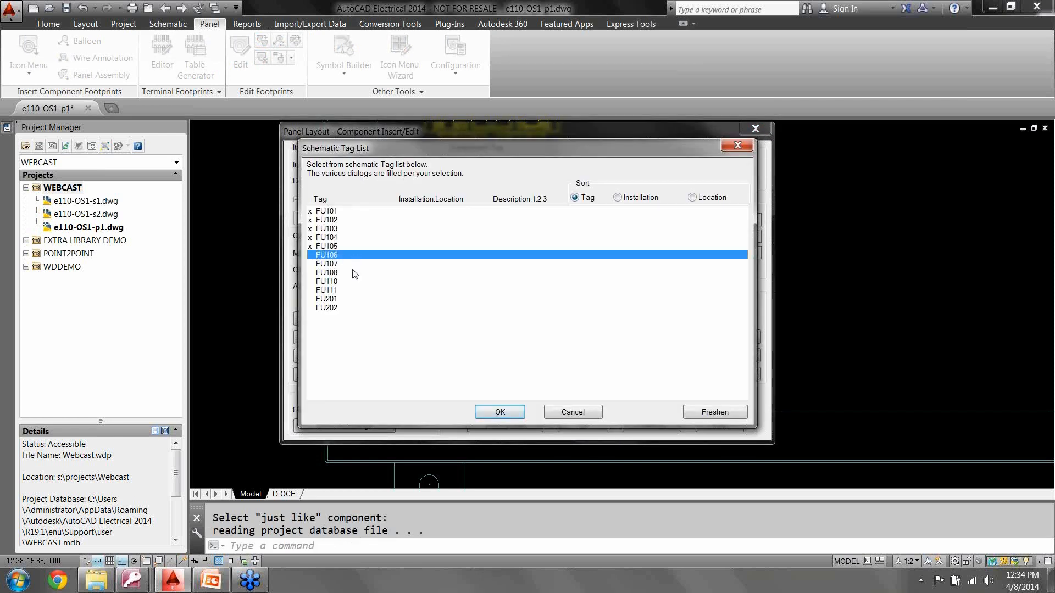
click(502, 413)
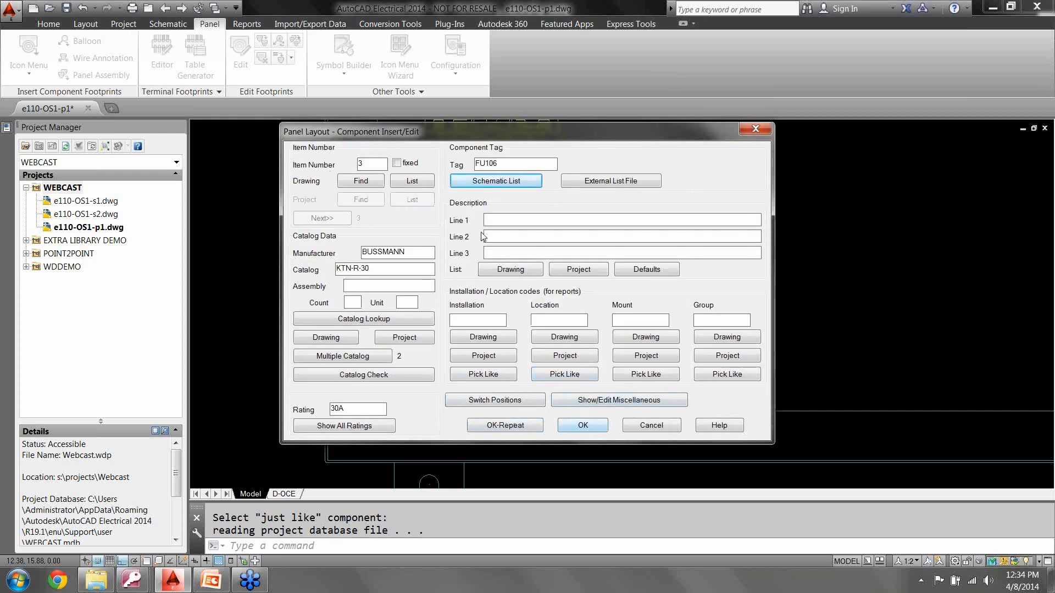
click(363, 356)
click(468, 431)
click(583, 426)
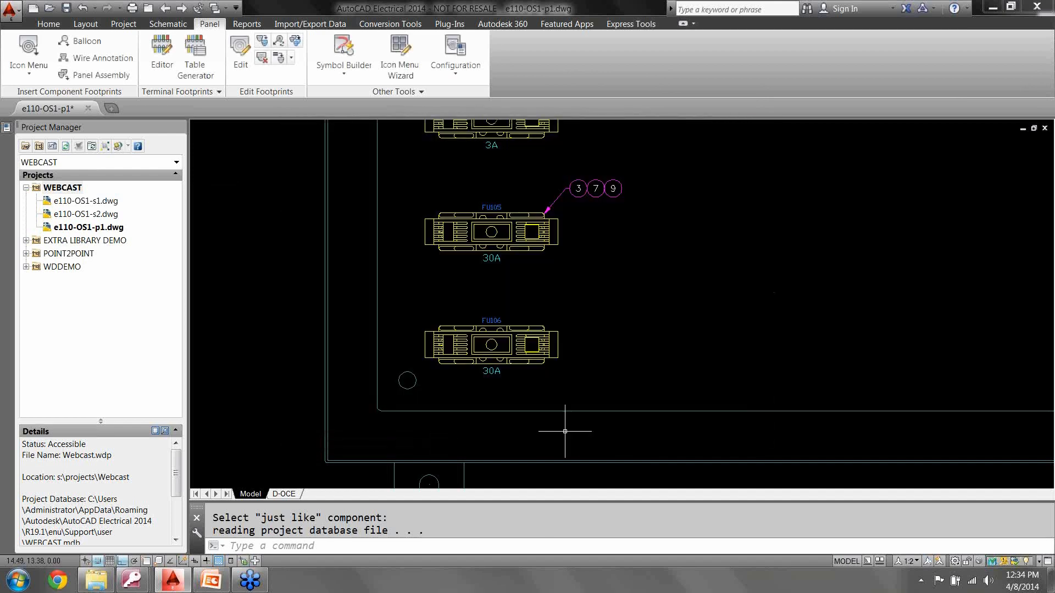
Step: Add item balloons to fuse FU106 with a diagonal leader from its upper-right corner
key(Return)
click(527, 333)
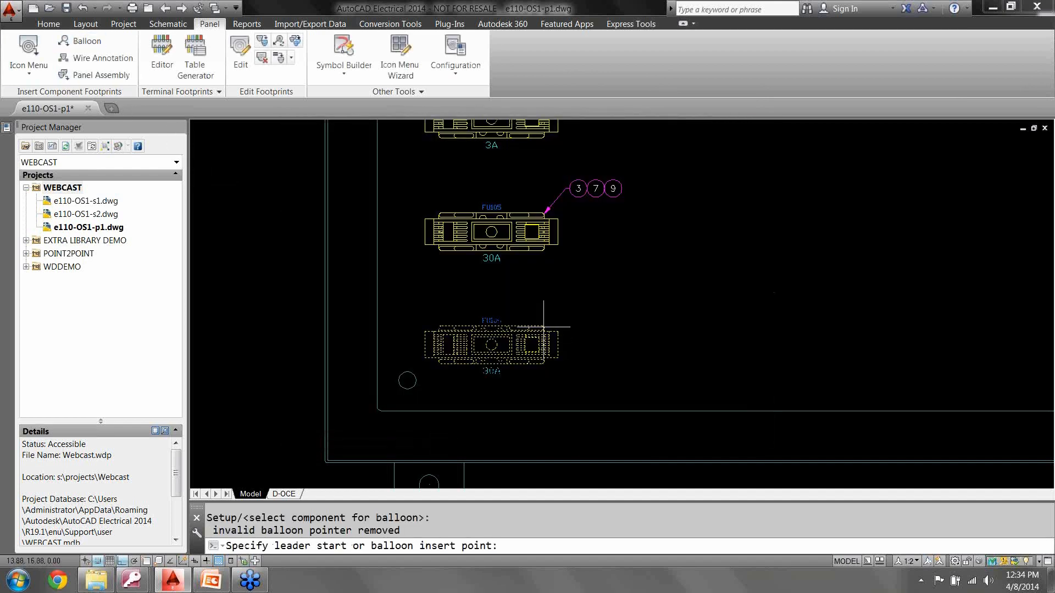
click(544, 325)
key(F8)
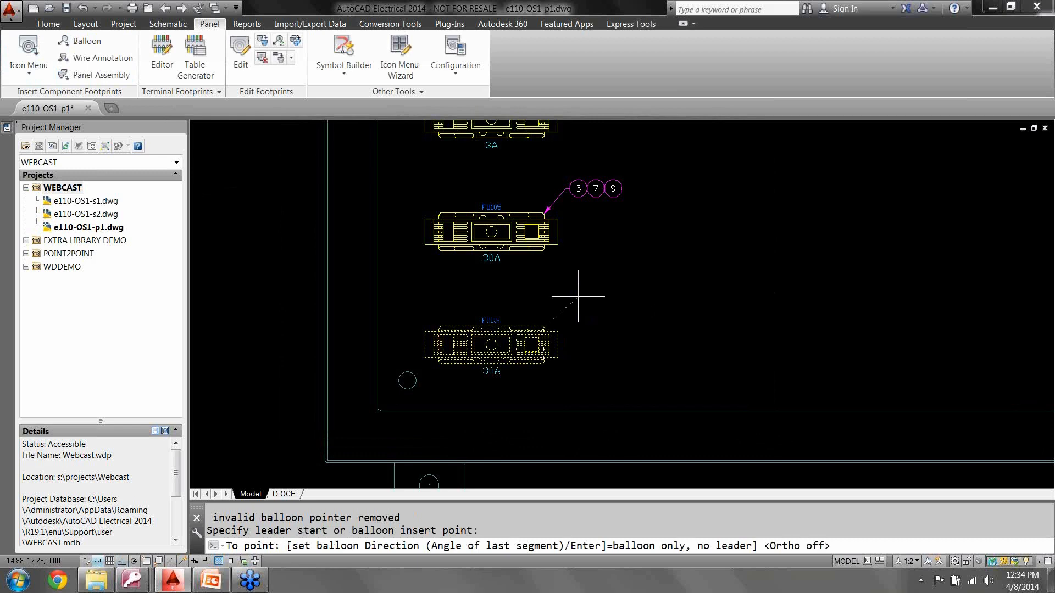
key(F8)
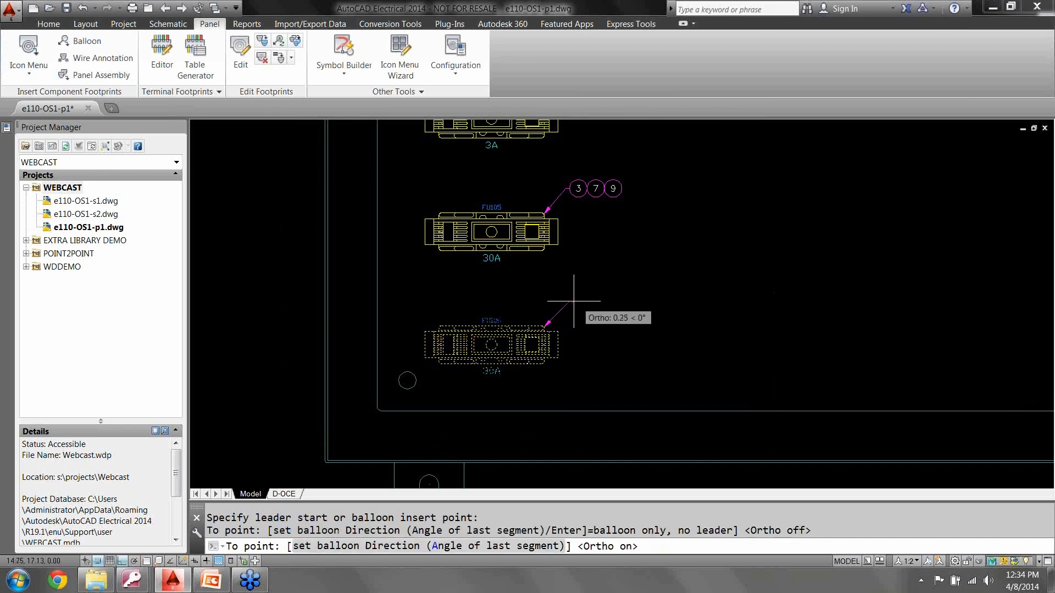
click(643, 336)
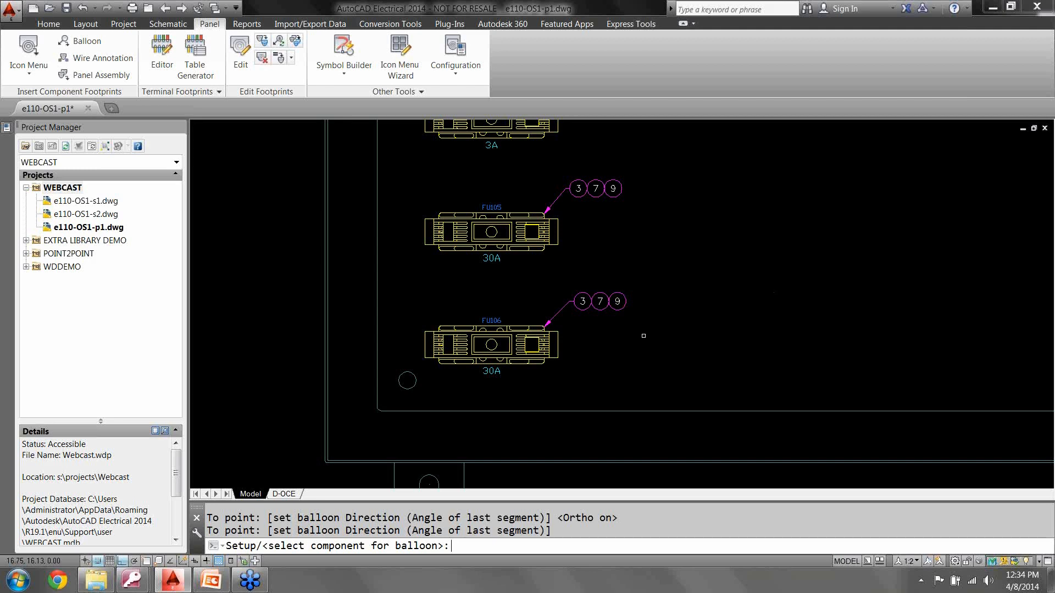
key(Escape)
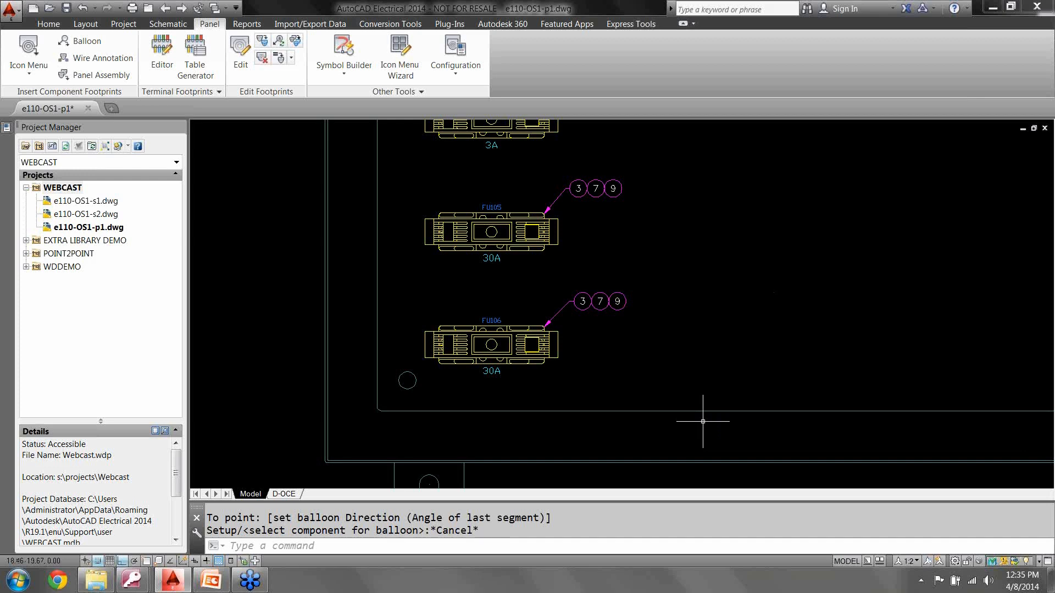
Step: Open the schematic drawing e110-OS1-s1.dwg and open fuse FU107 for component editing
double_click(97, 201)
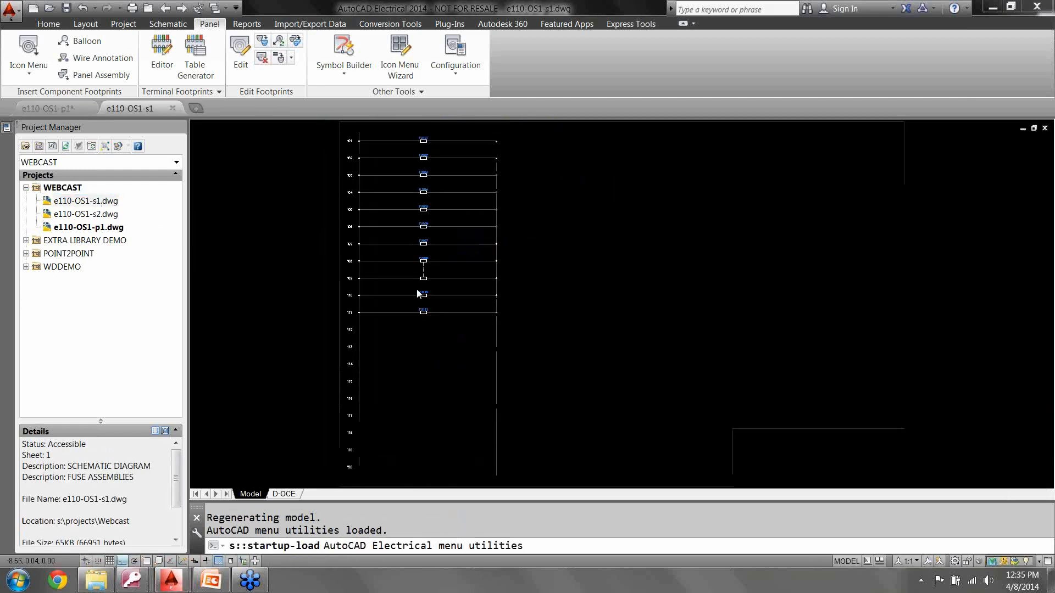
scroll(418, 245, up, 6)
click(448, 221)
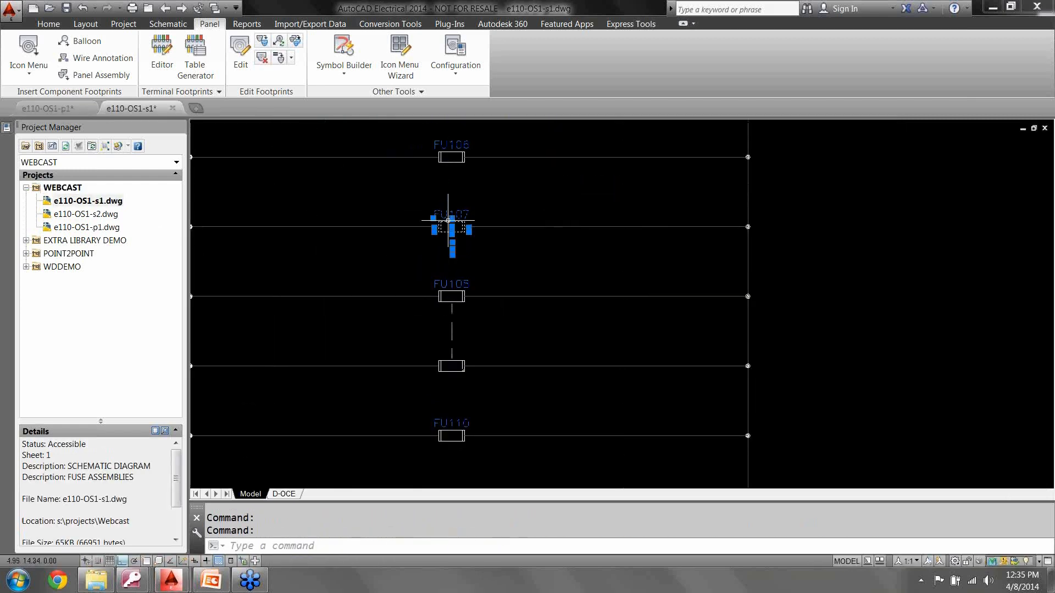
right_click(447, 221)
click(445, 186)
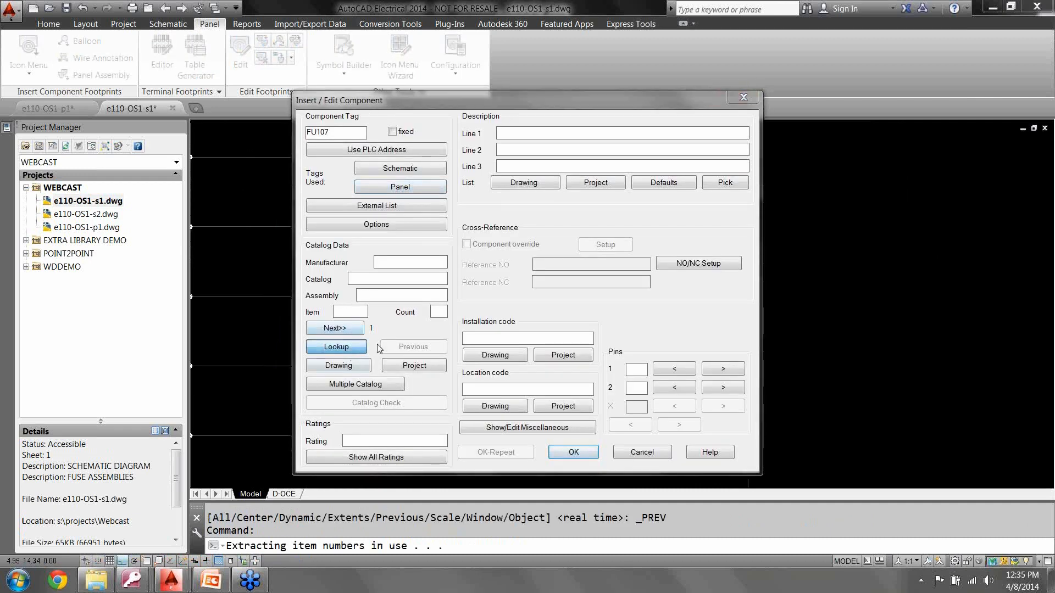
Step: Filter the parts catalog by "ktn" and assign the 20-amp fuse KTN-R-20 to FU107
click(363, 346)
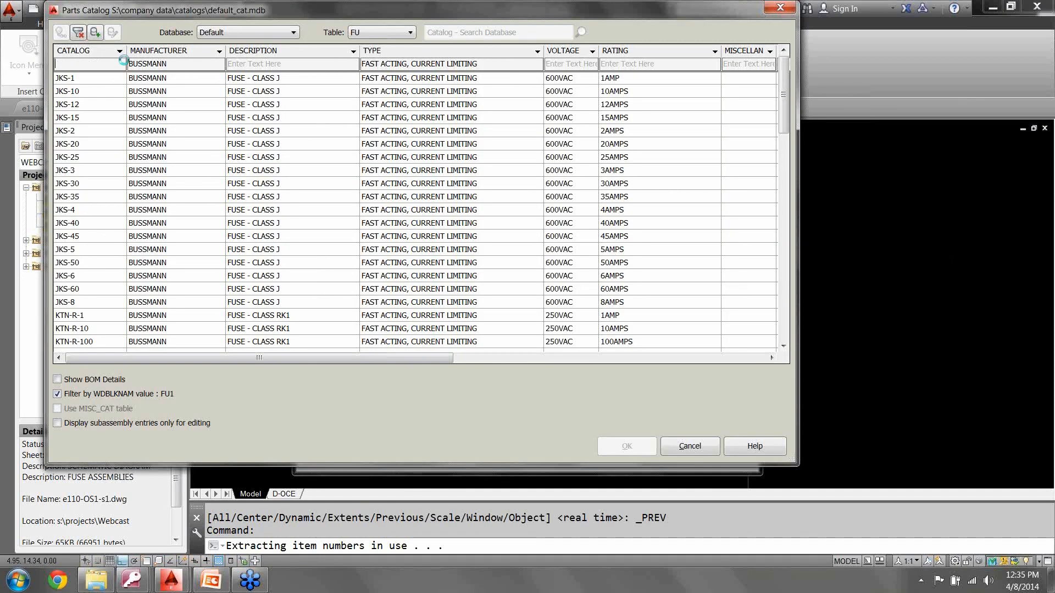
click(125, 63)
text(kt)
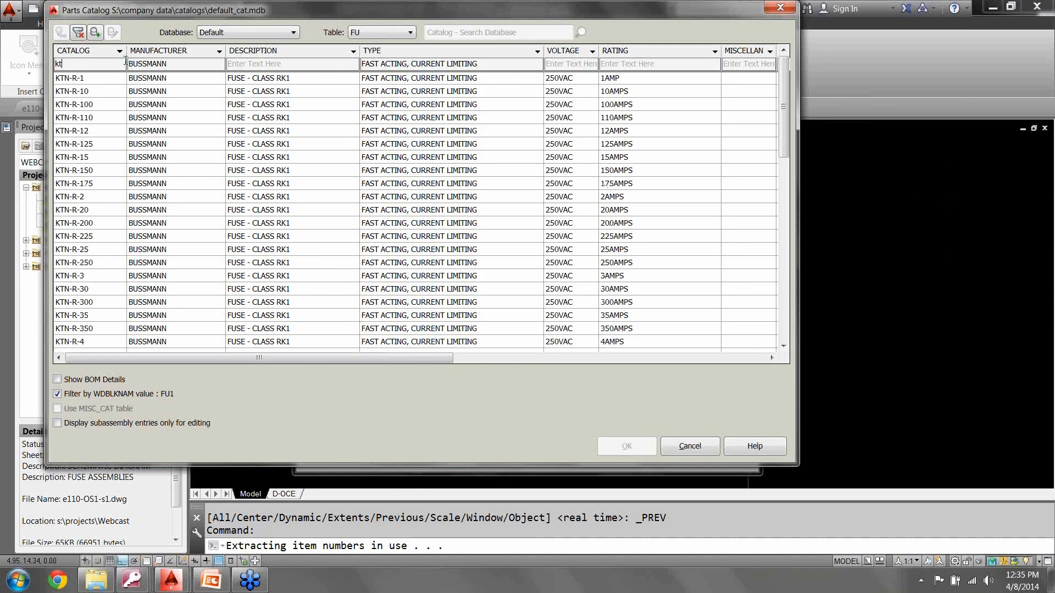
text(n)
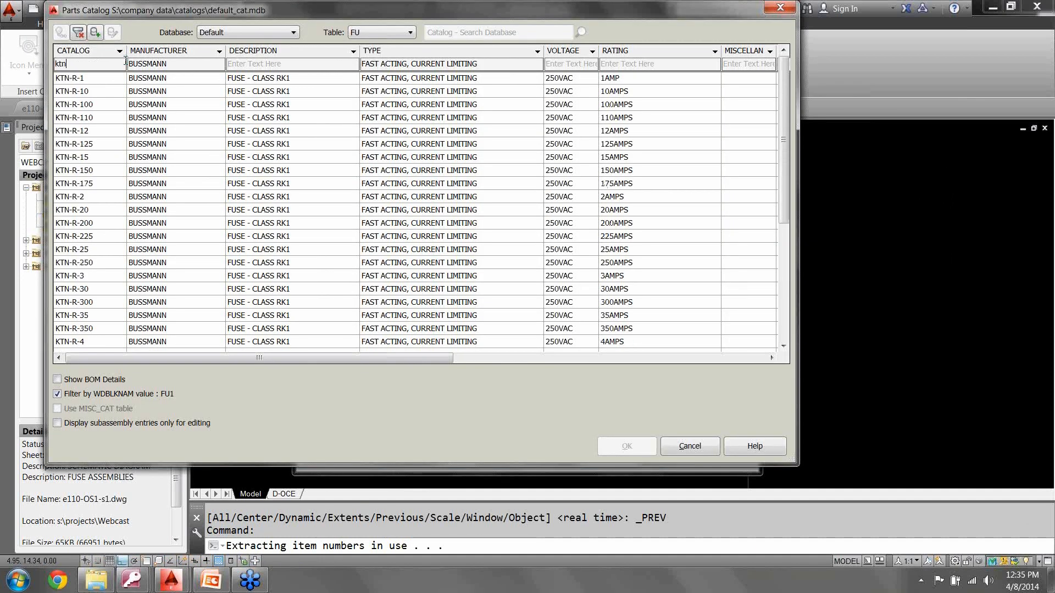
click(90, 210)
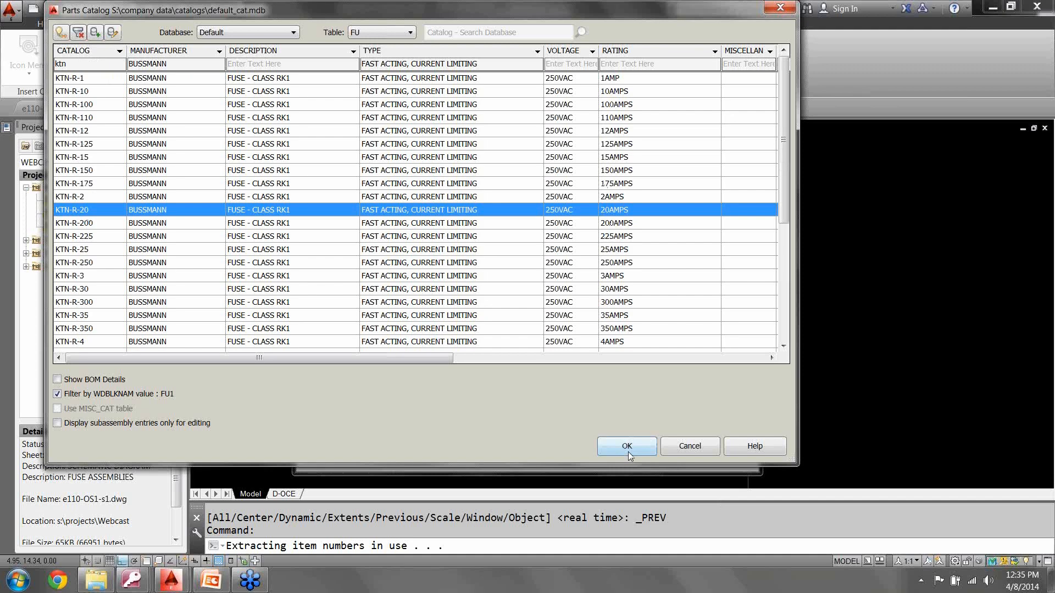
click(627, 446)
Step: Add fuse block R25030-1CR as additional catalog part 01 of FU107, clearing the catalog filters and searching for "r250"
click(361, 386)
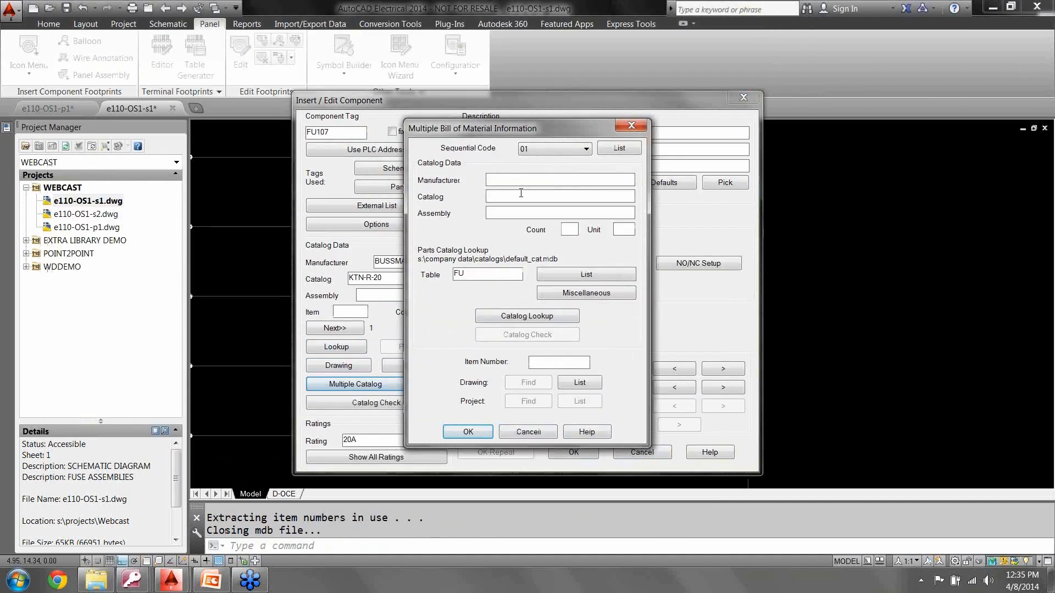
click(532, 321)
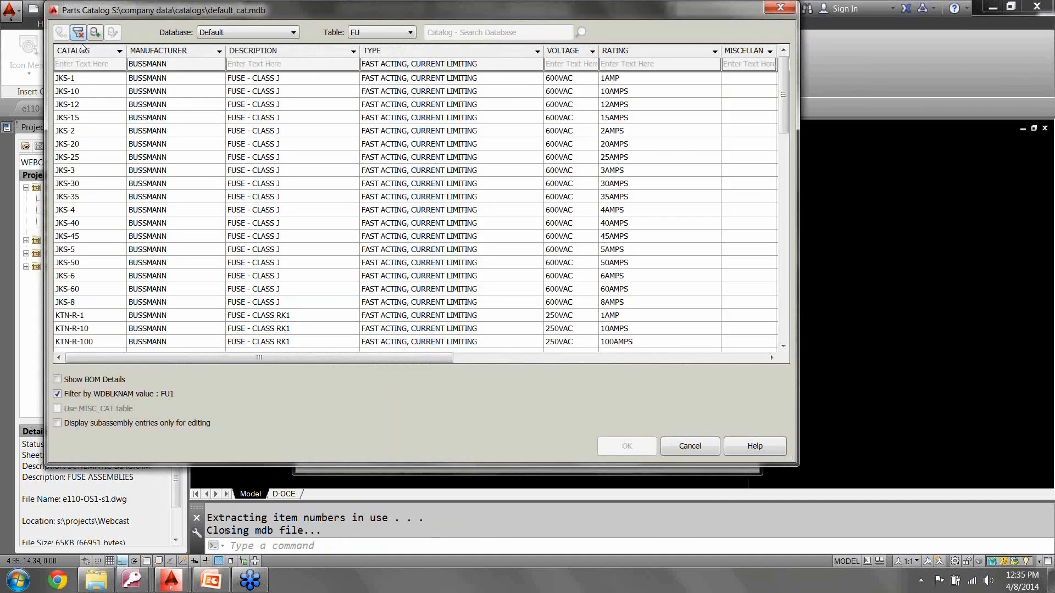
click(78, 33)
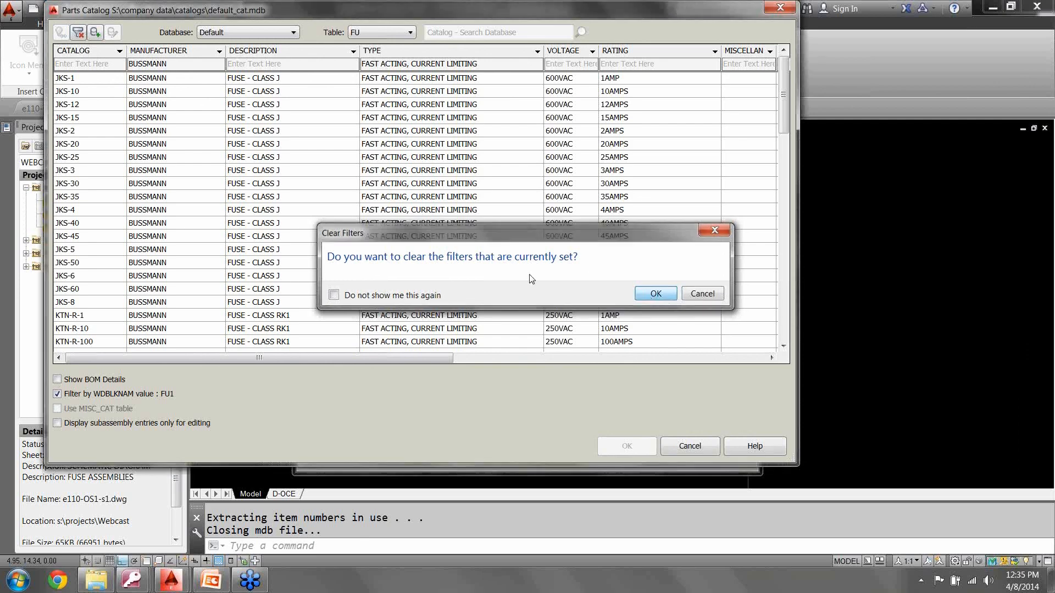
click(671, 292)
click(82, 64)
text(r250)
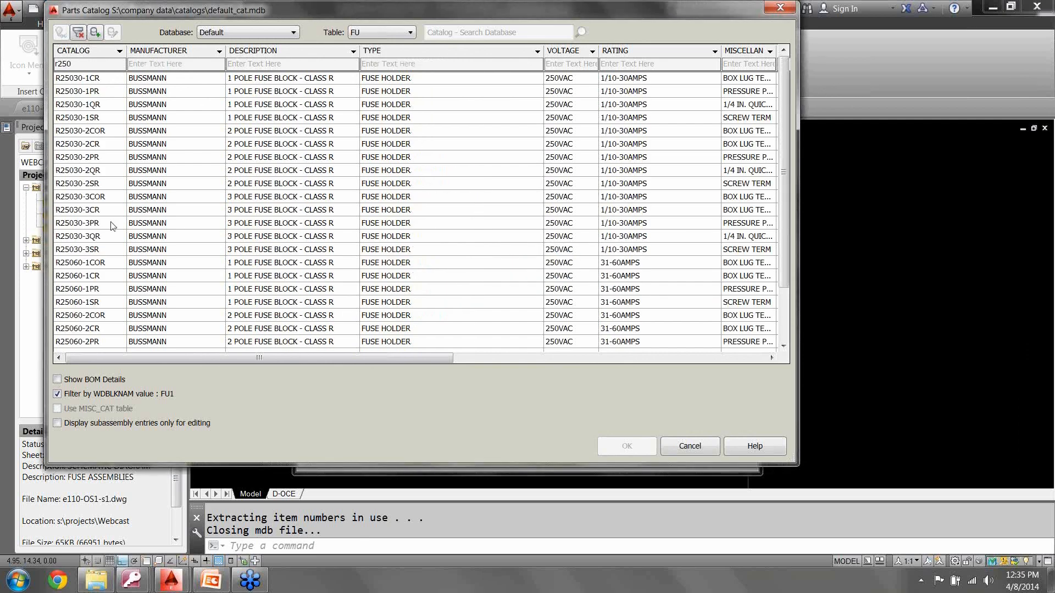
click(85, 79)
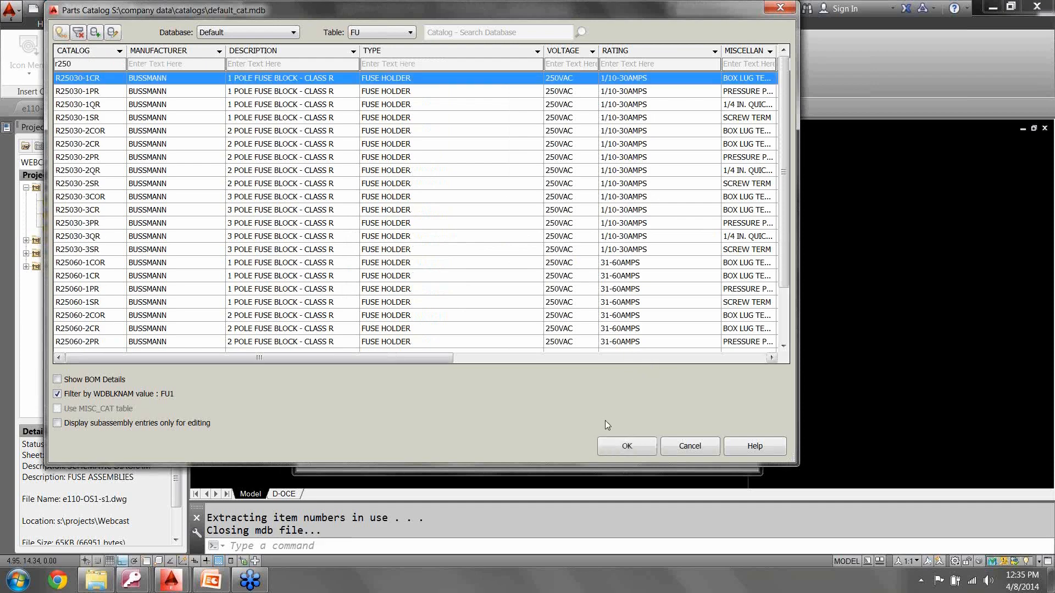
click(626, 445)
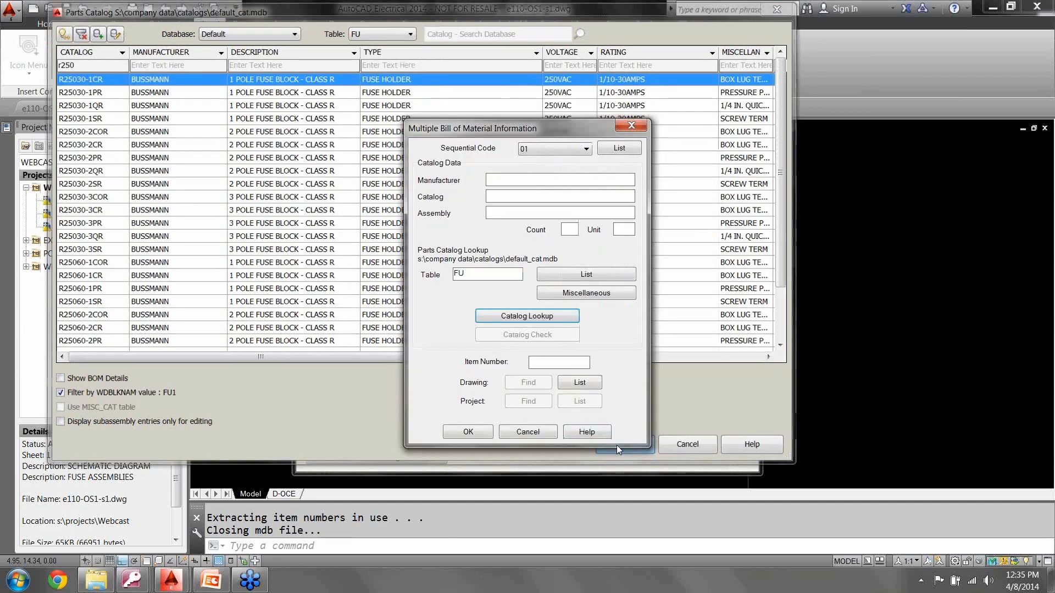
Step: Add fuse cover SAMI-9i from the secondary catalog database as additional catalog part 02 of FU107, clearing the catalog filters
click(559, 154)
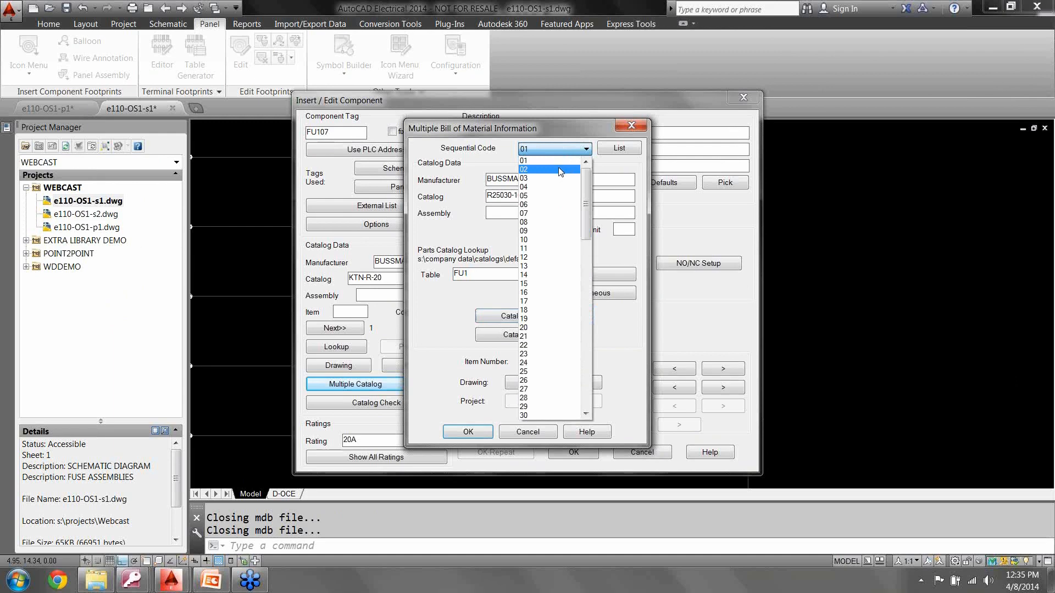
click(565, 167)
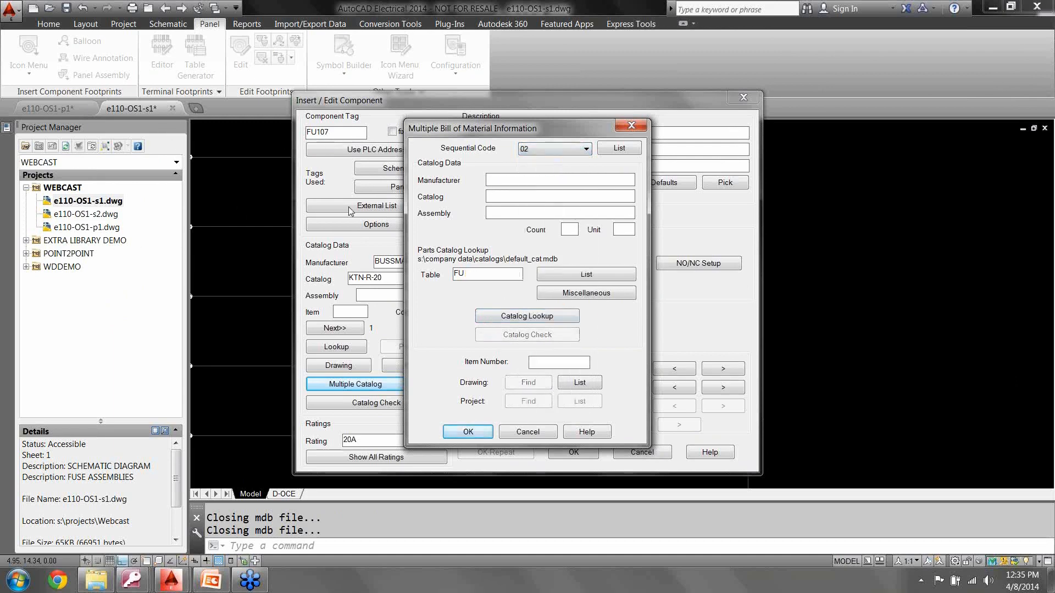
click(523, 319)
click(235, 33)
click(228, 54)
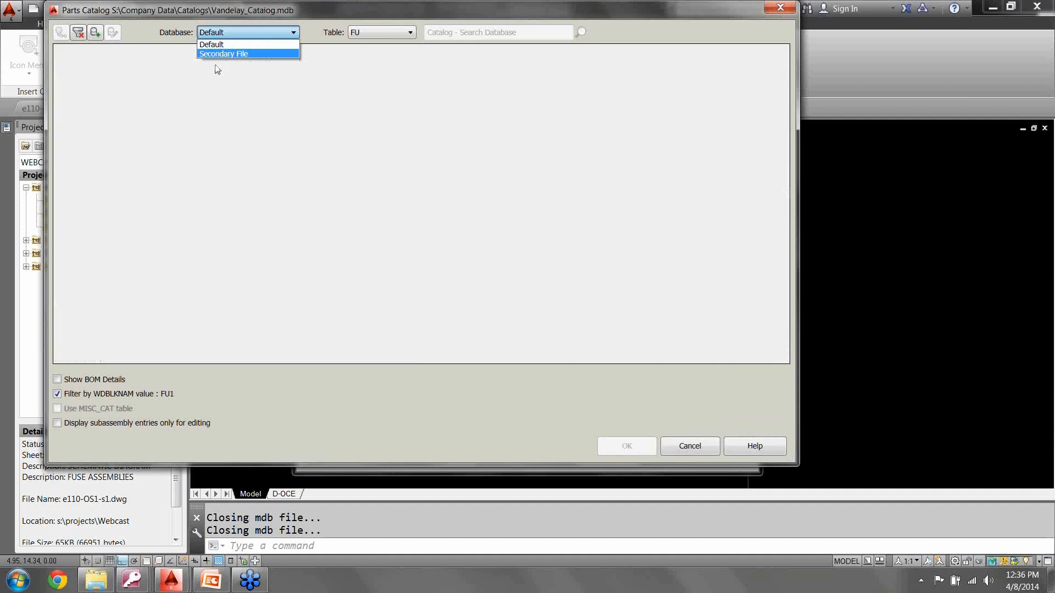
click(78, 33)
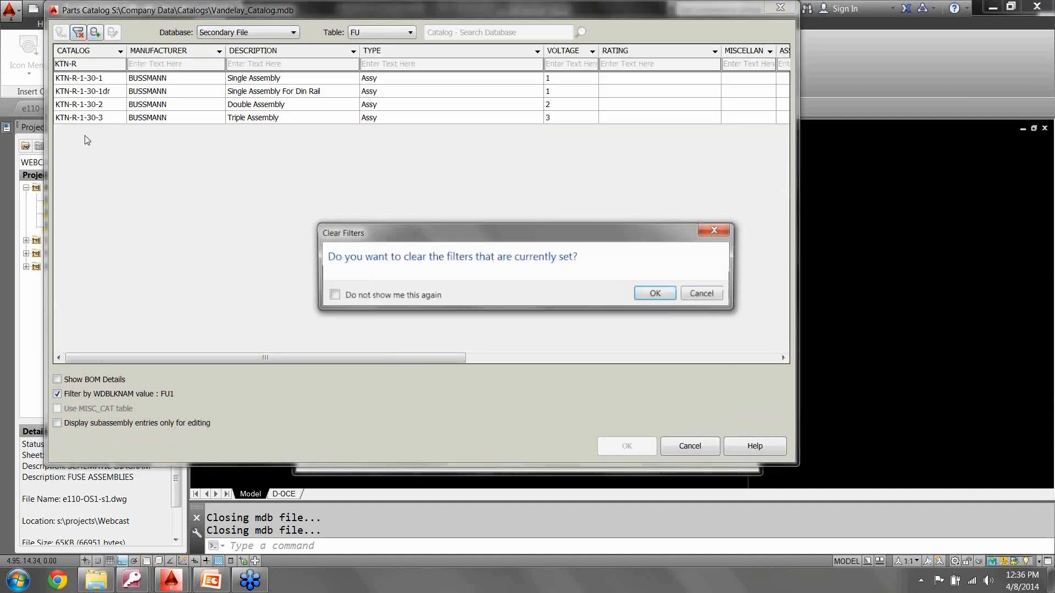
click(657, 294)
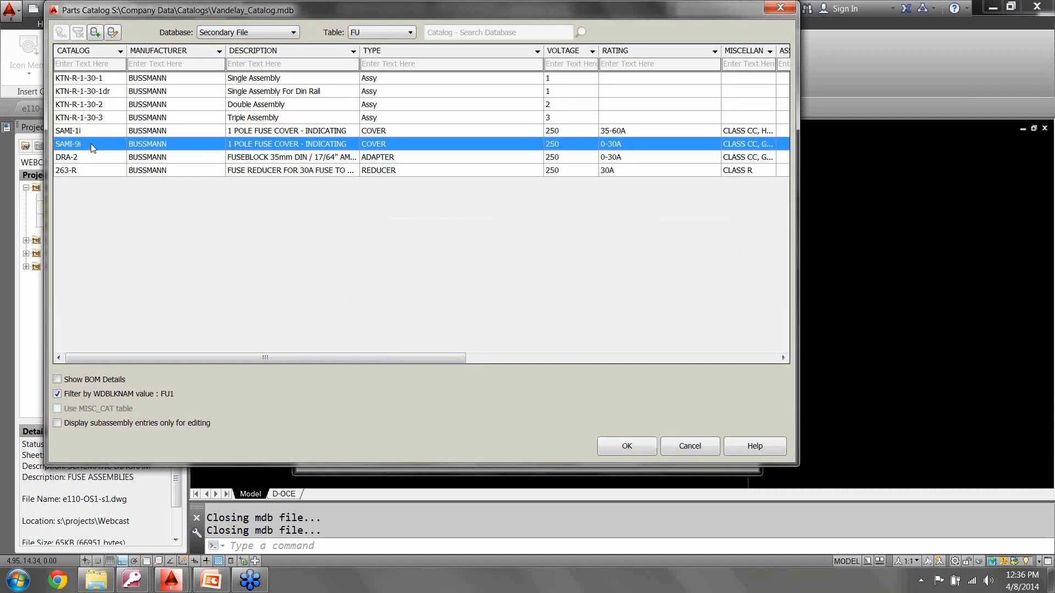
click(624, 447)
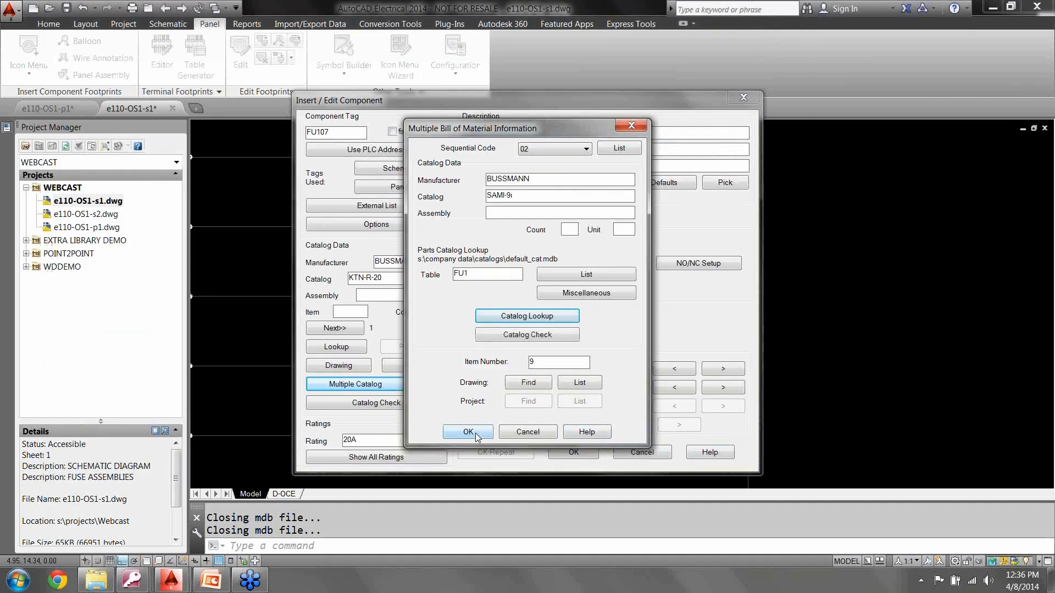
click(573, 453)
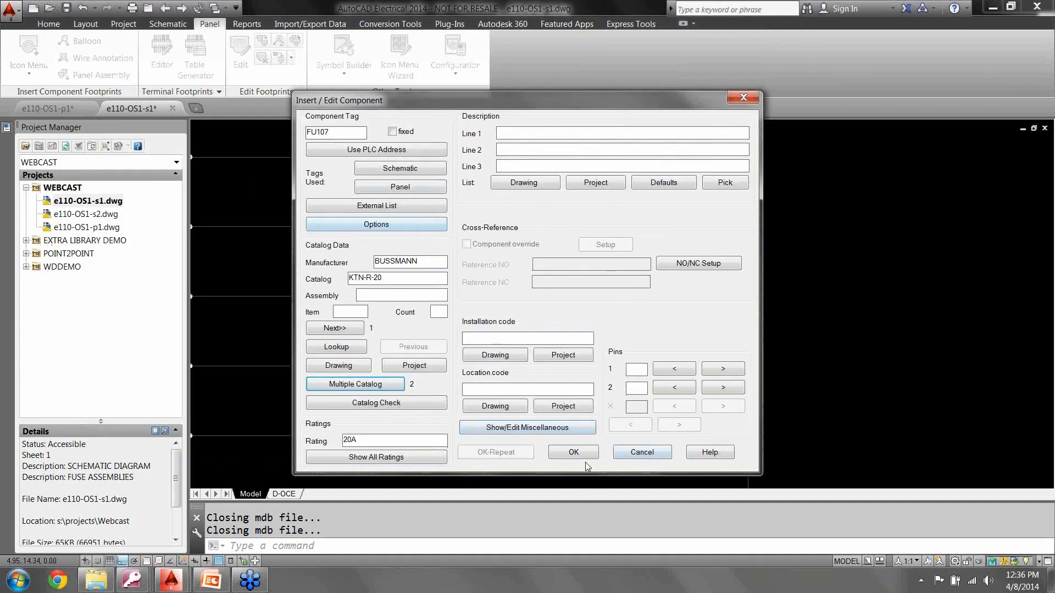
Step: Apply the component edits to FU107, then save and close the schematic drawing e110-OS1-s1.dwg
click(574, 453)
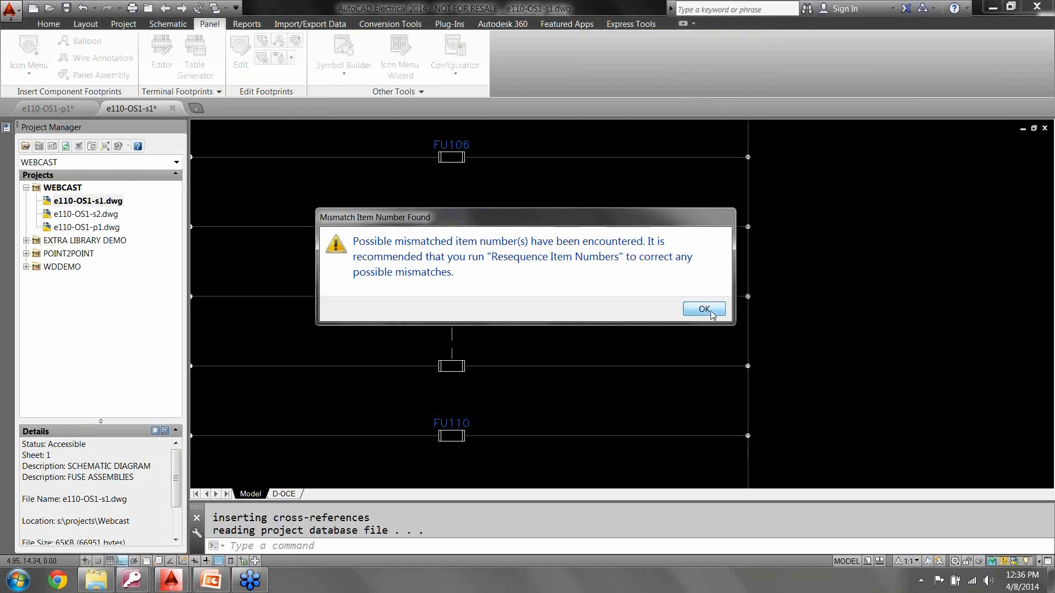
click(711, 313)
click(1044, 128)
click(515, 320)
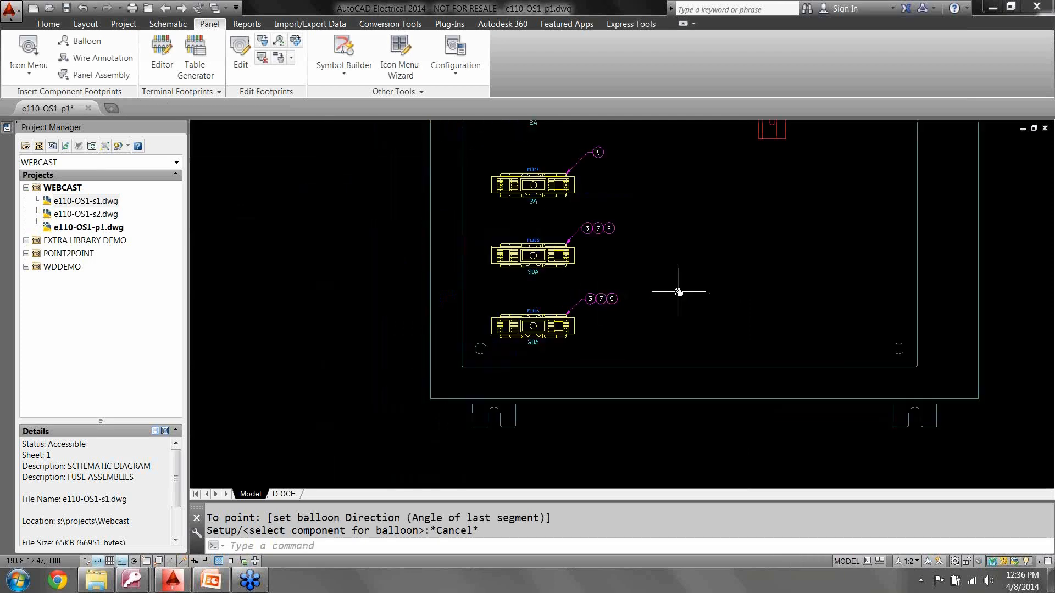
Step: Extract the schematic component list from all project drawings for panel insertion, marking and hiding the components that already exist on the panel
middle_drag(679, 291, 494, 313)
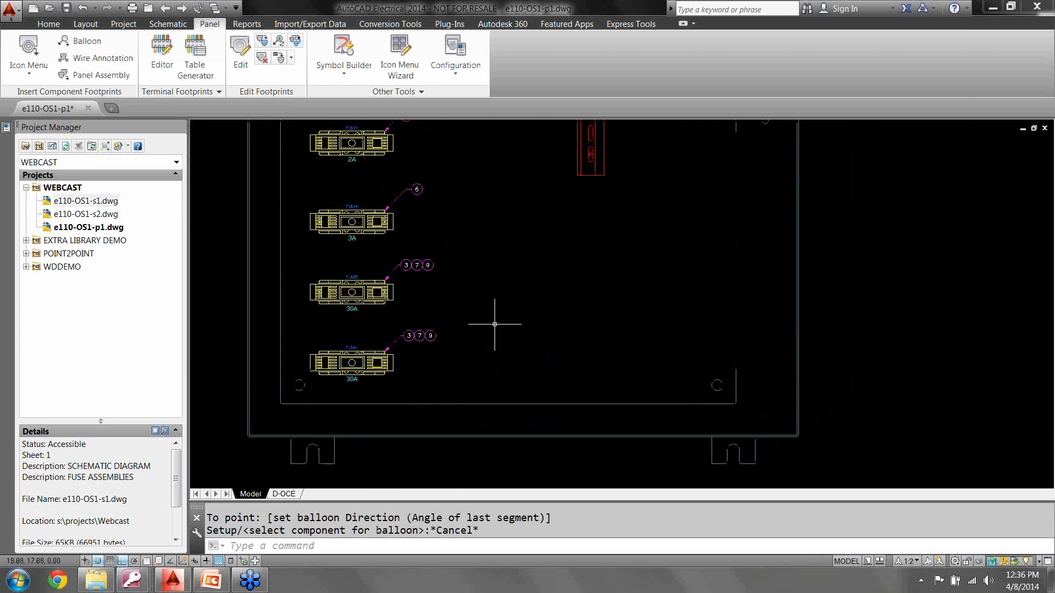
click(27, 74)
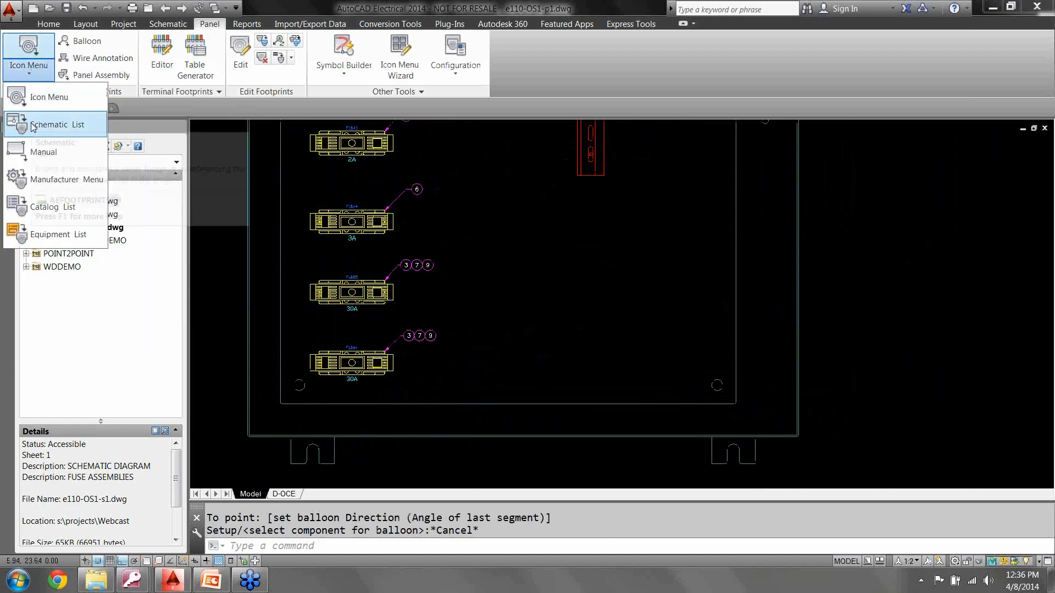
click(32, 126)
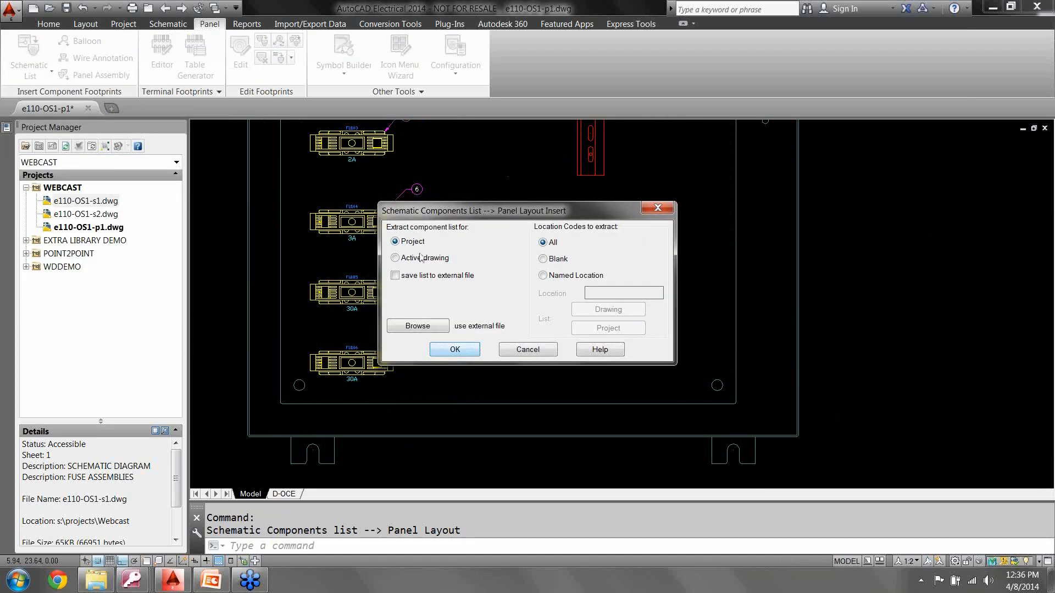
click(454, 350)
click(387, 289)
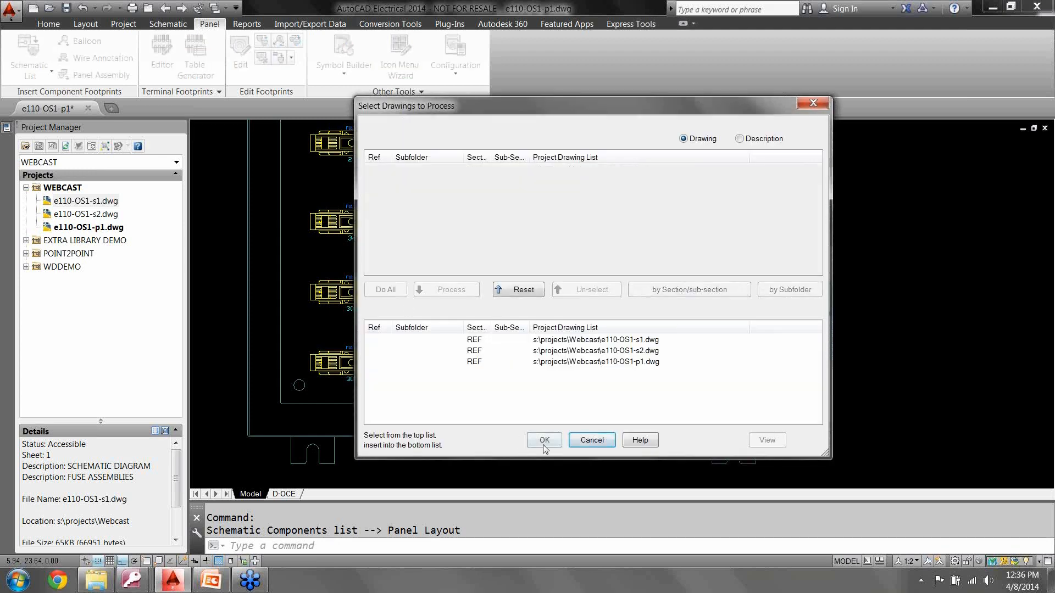
click(542, 439)
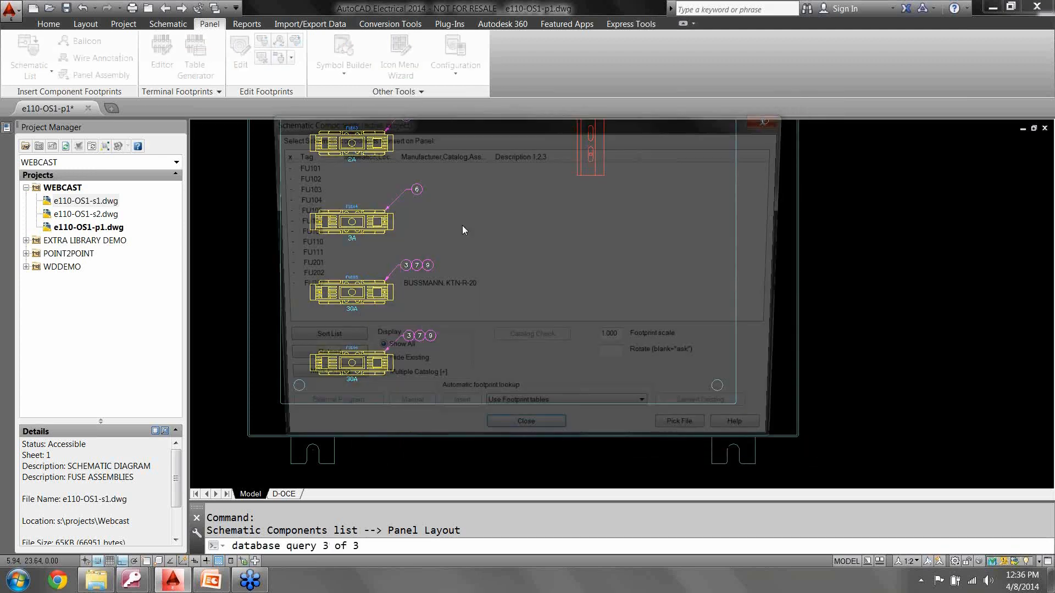
click(344, 380)
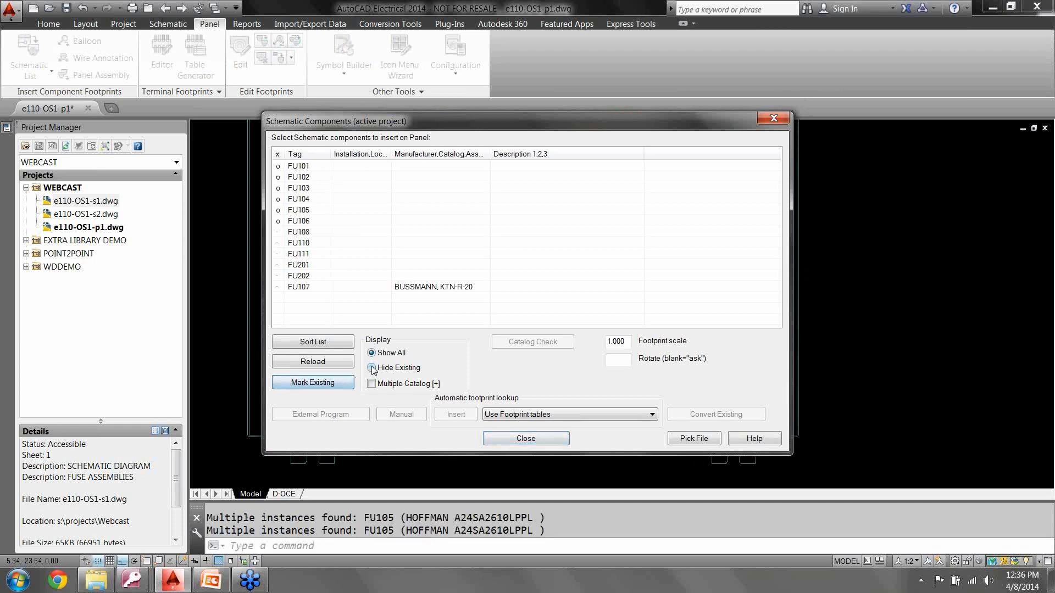
click(311, 222)
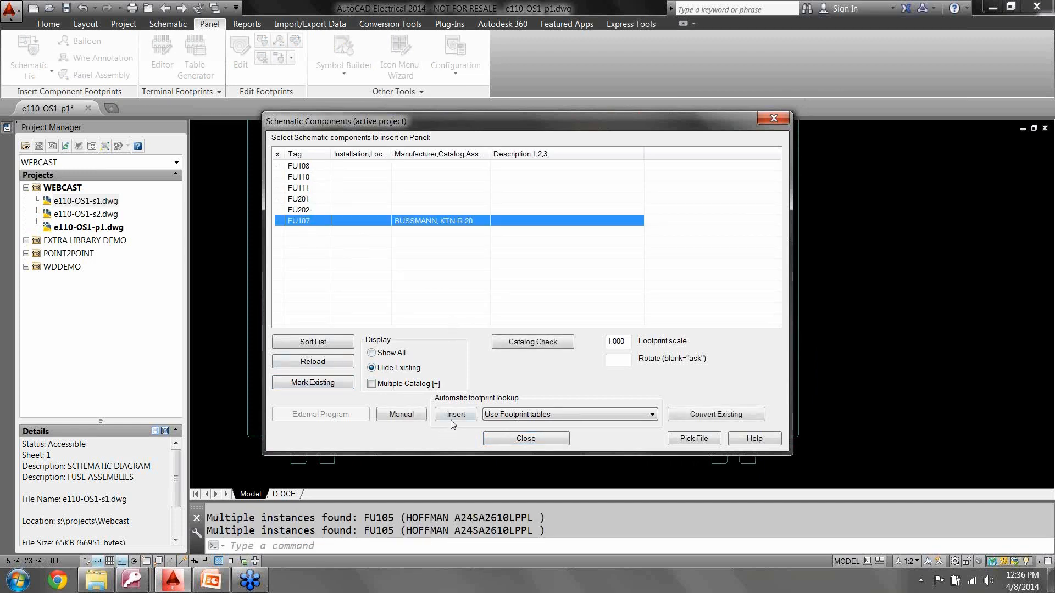
click(409, 418)
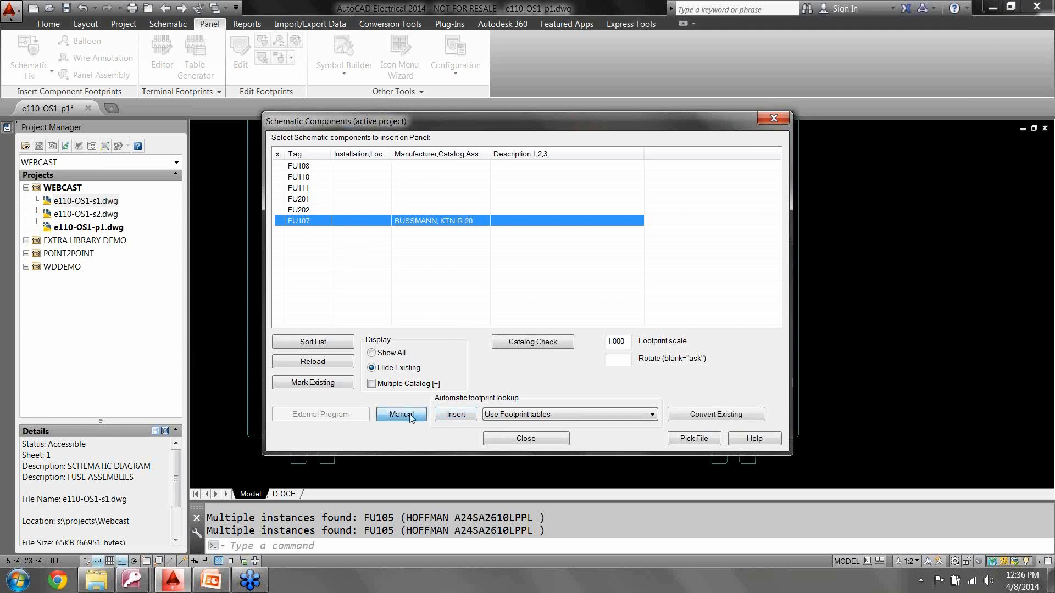
click(533, 263)
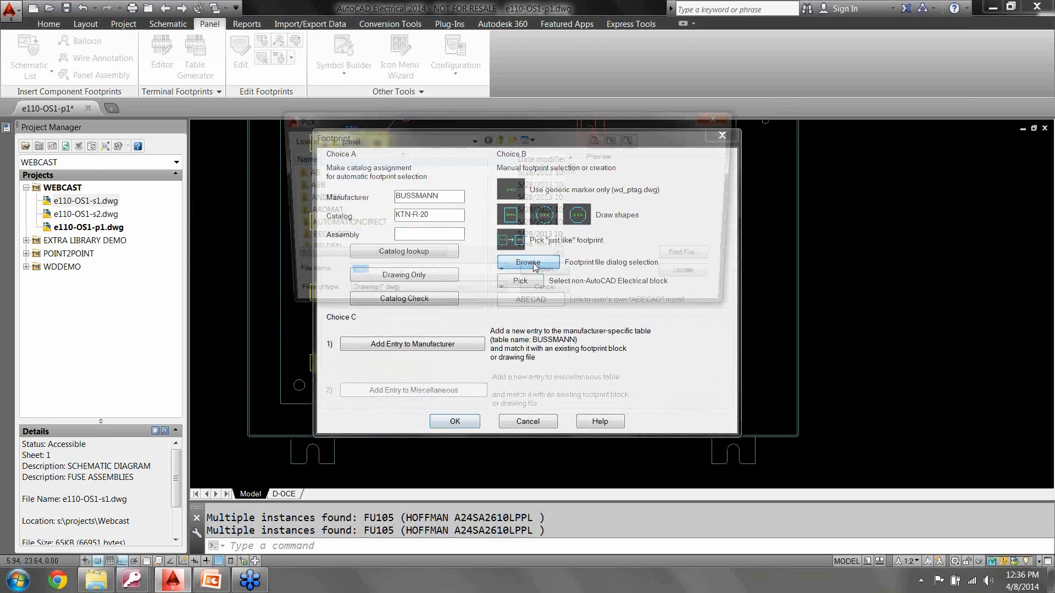
click(472, 140)
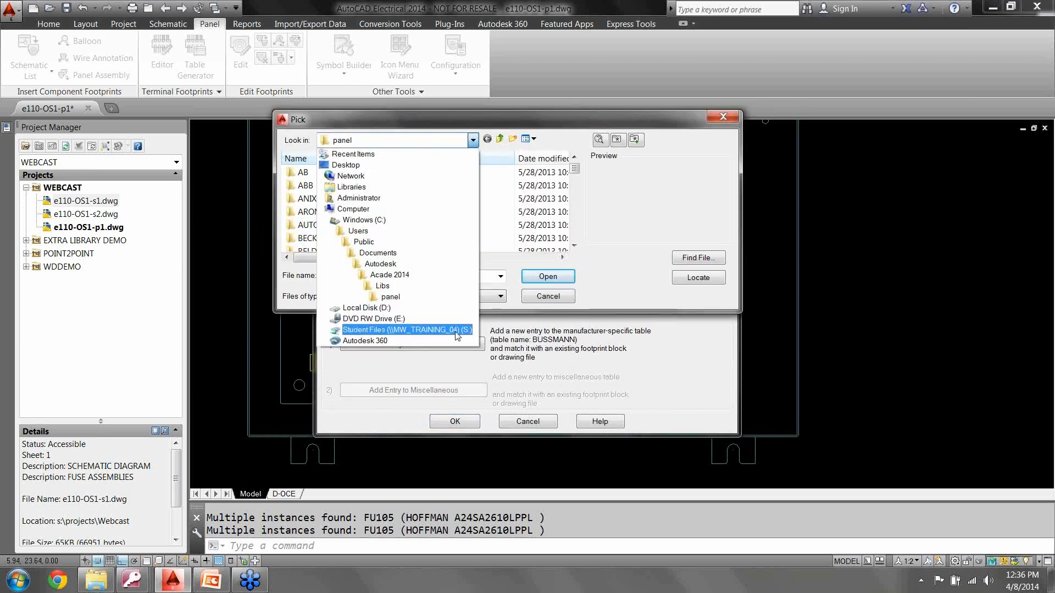
click(454, 332)
double_click(321, 172)
double_click(305, 211)
click(383, 213)
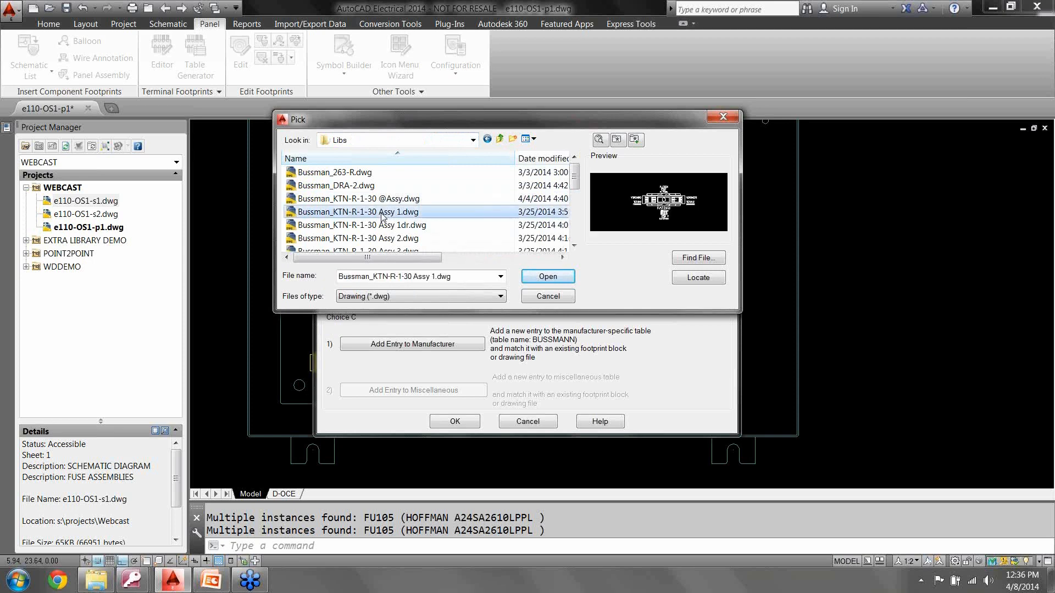
click(391, 201)
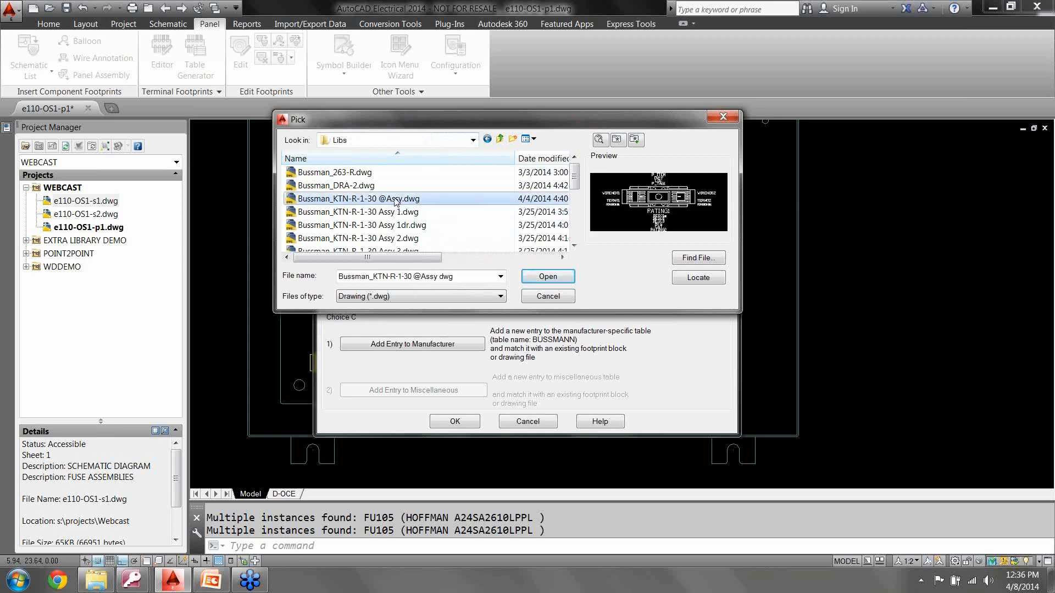
click(561, 278)
Step: Place the FU107 footprint unrotated beside FU106, accept its component data, and batch-update the related schematic drawing
click(514, 360)
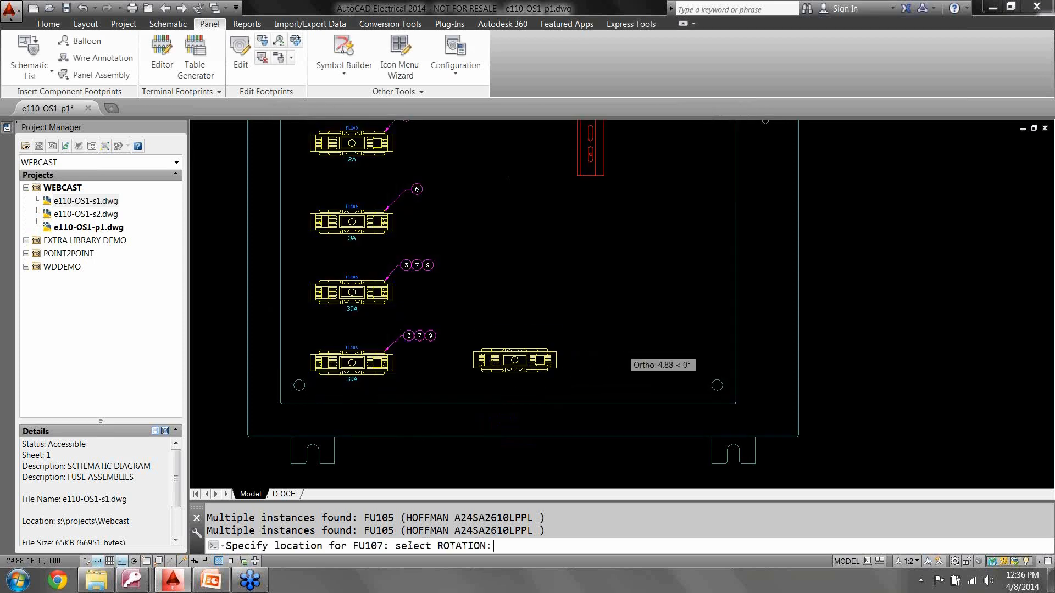
click(624, 351)
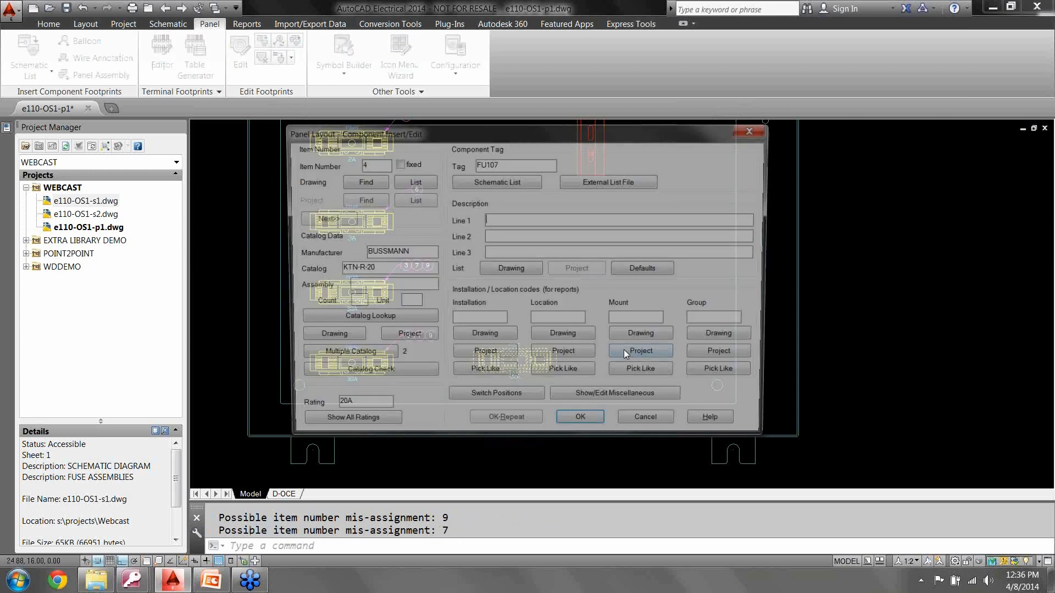
click(393, 373)
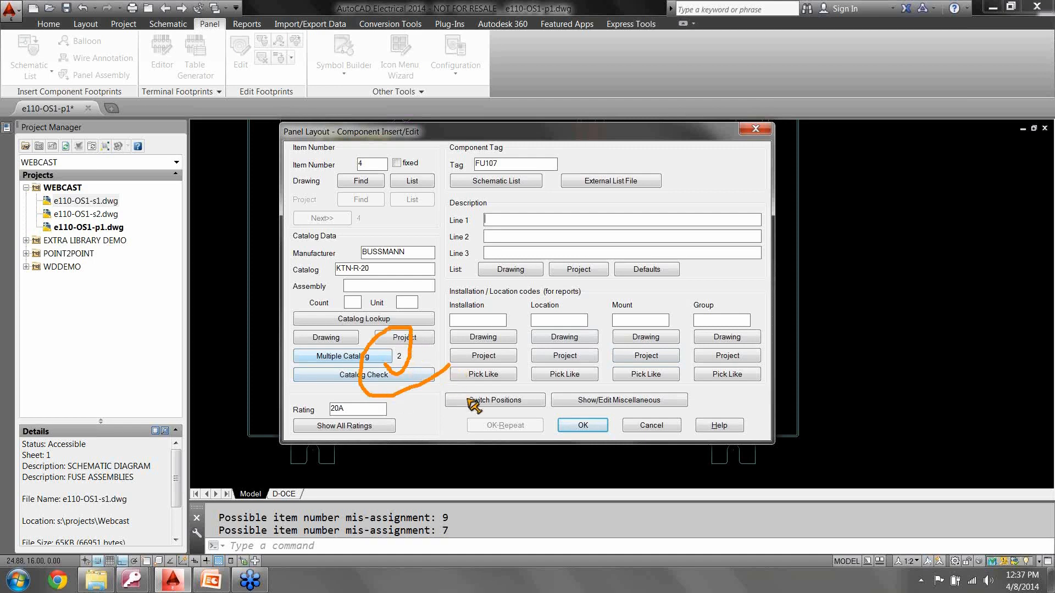
click(582, 426)
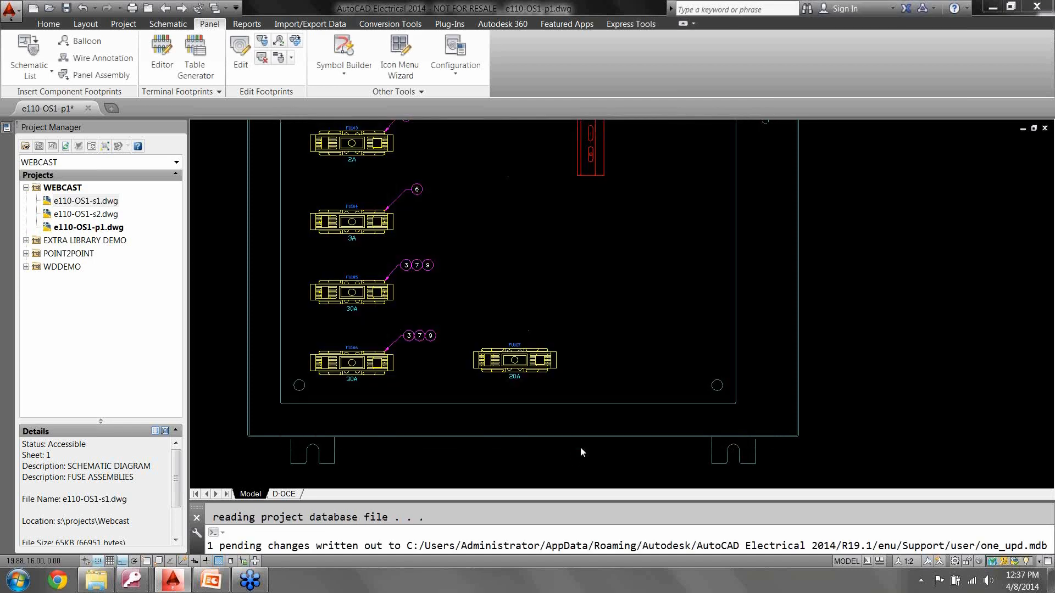
click(526, 437)
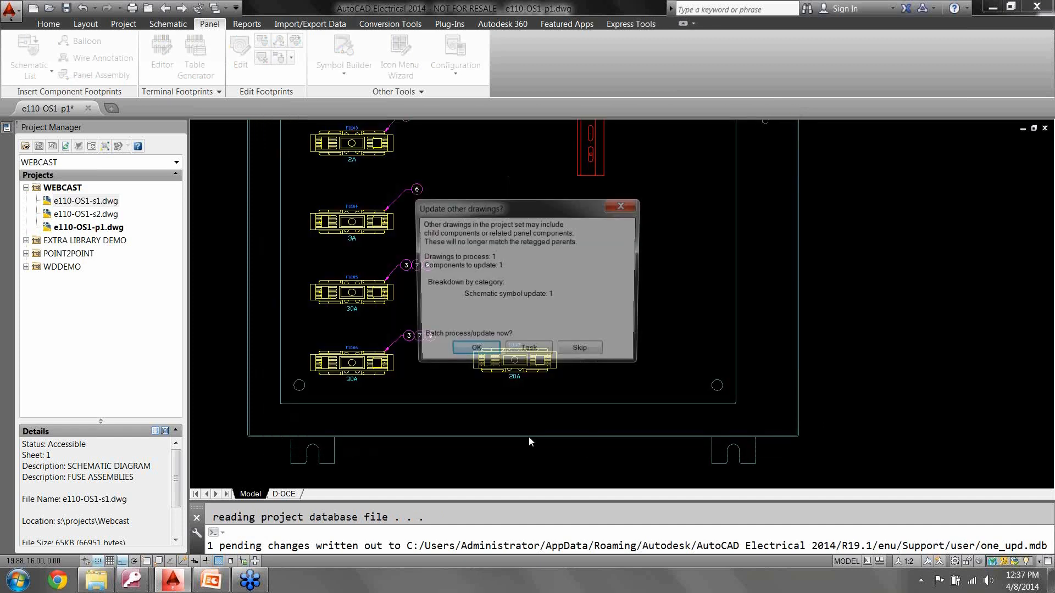
click(474, 352)
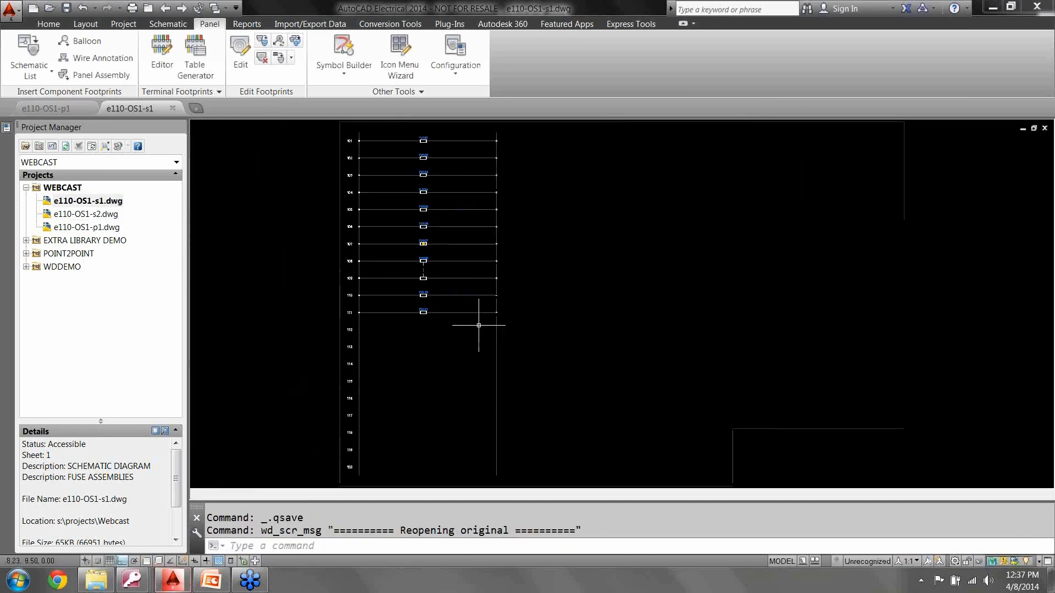
Step: Add item balloons to the FU107 footprint with a diagonal leader from its upper-right corner
click(517, 360)
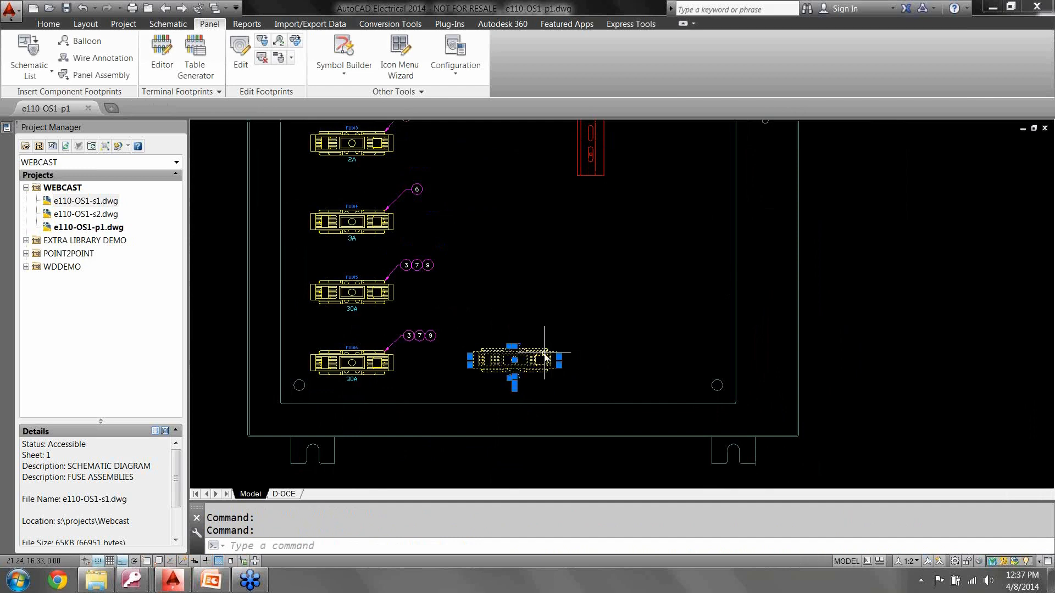
right_click(541, 354)
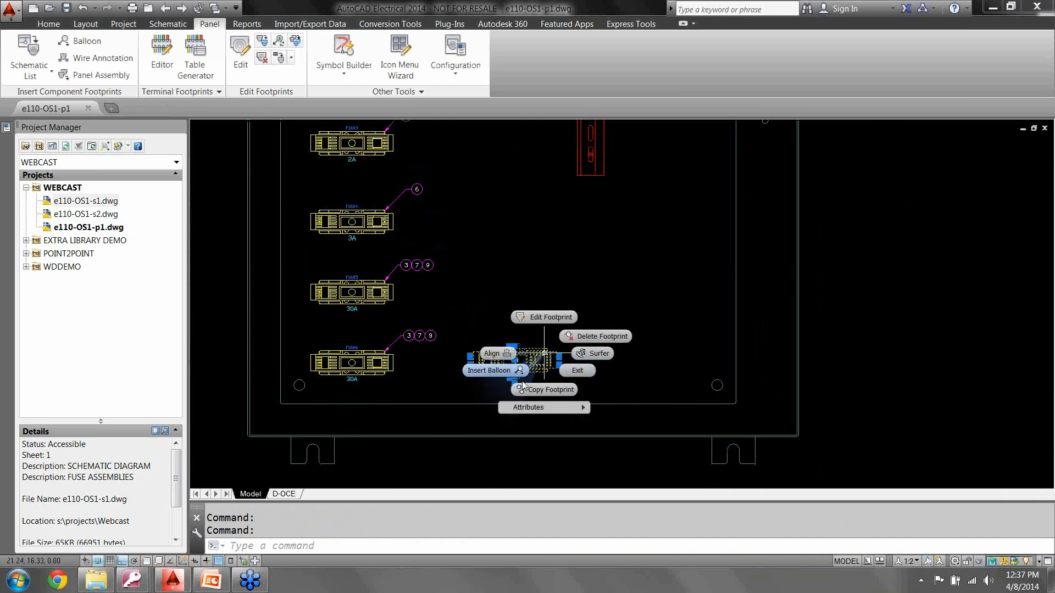
click(492, 369)
click(546, 349)
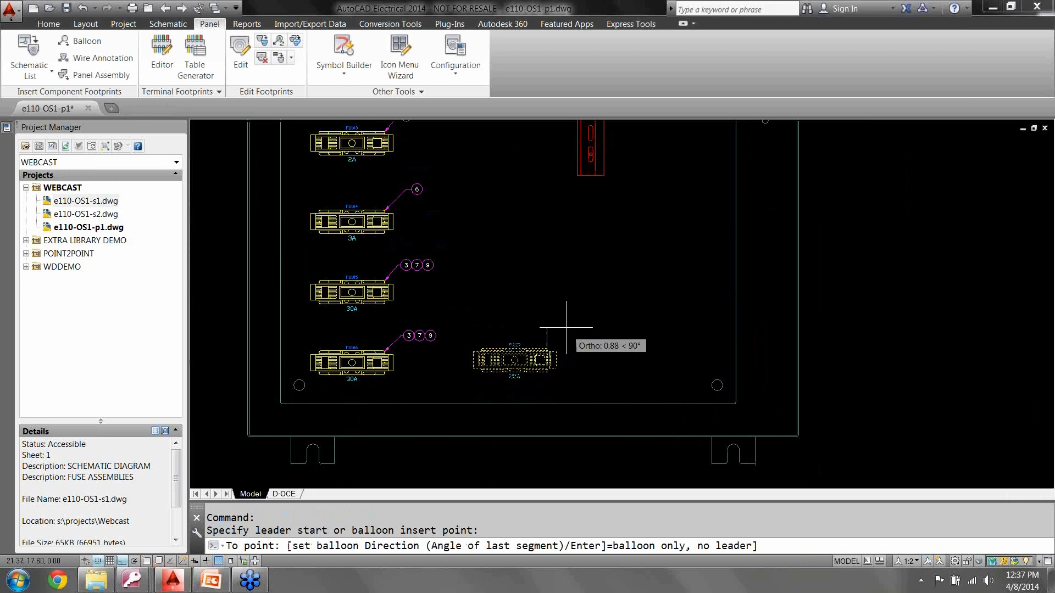
key(F8)
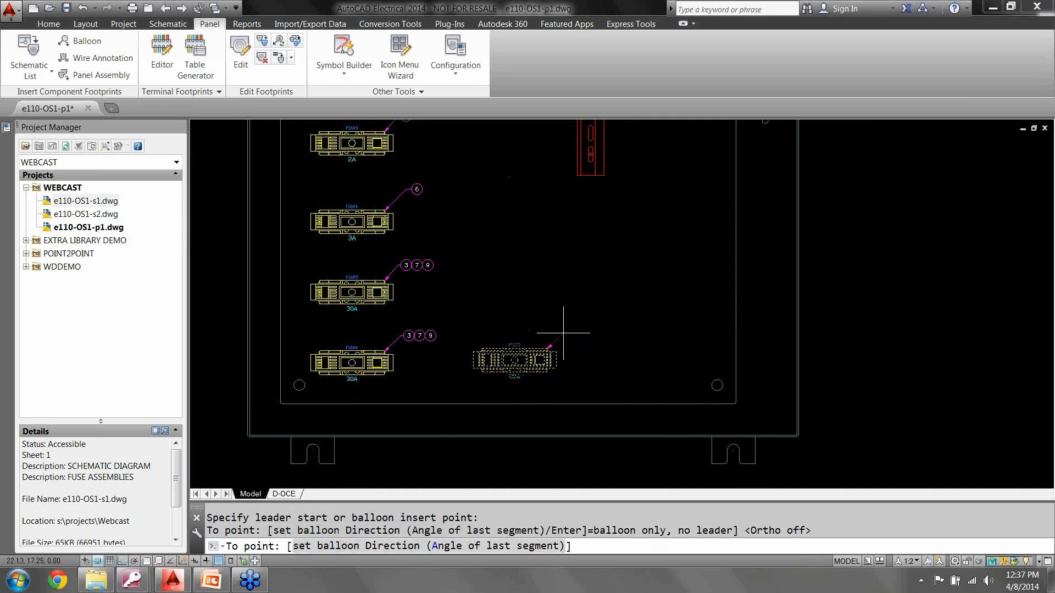
key(F8)
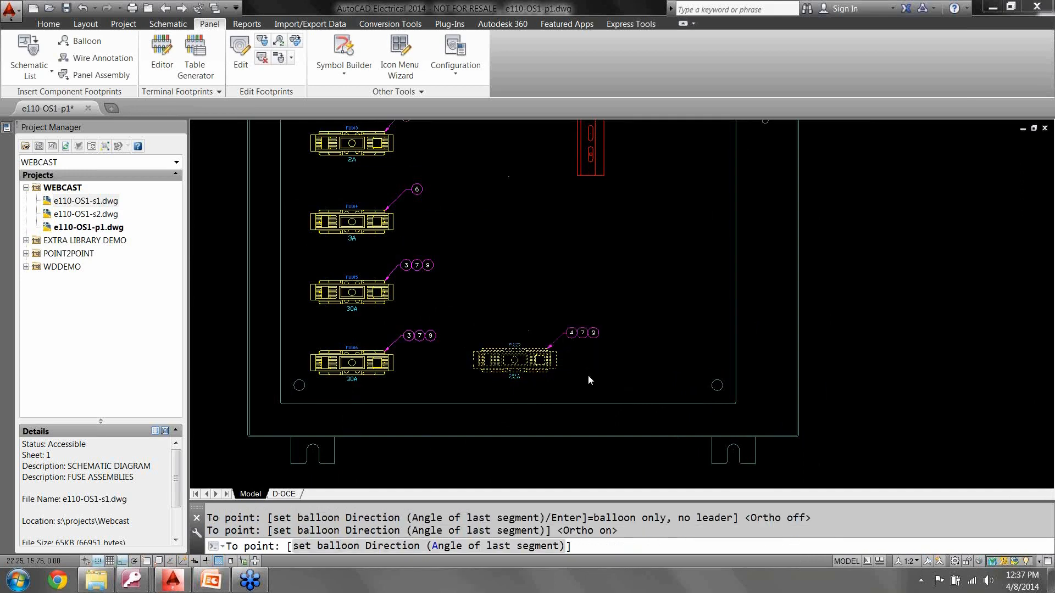
key(Return)
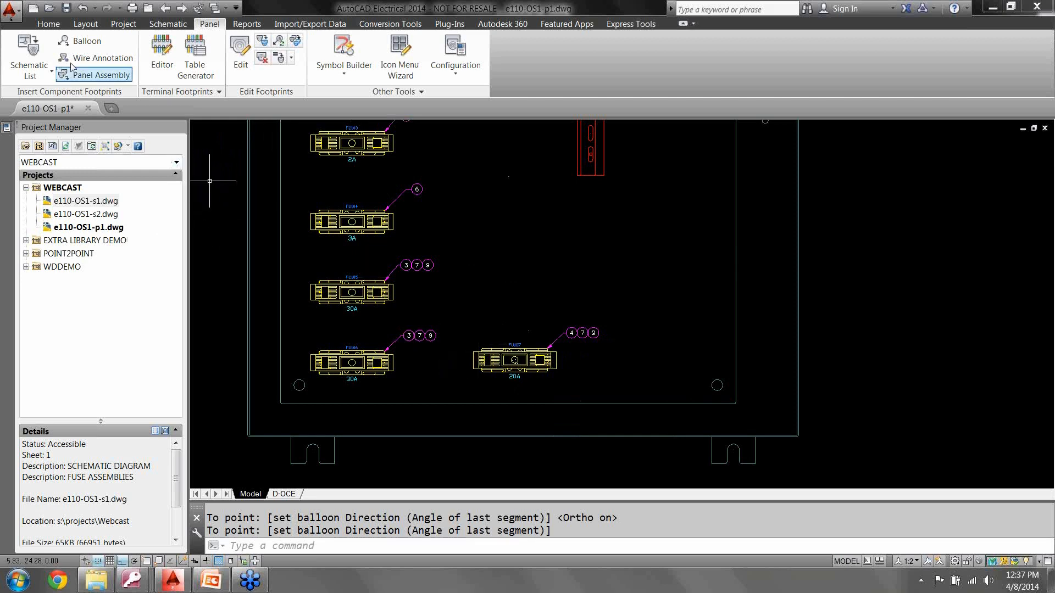
Step: Start a fuse footprint insertion from the panel symbol library using the file Bussman_KTN-R-1-30 Assy 2.dwg from the Company Data Libs folder
click(30, 71)
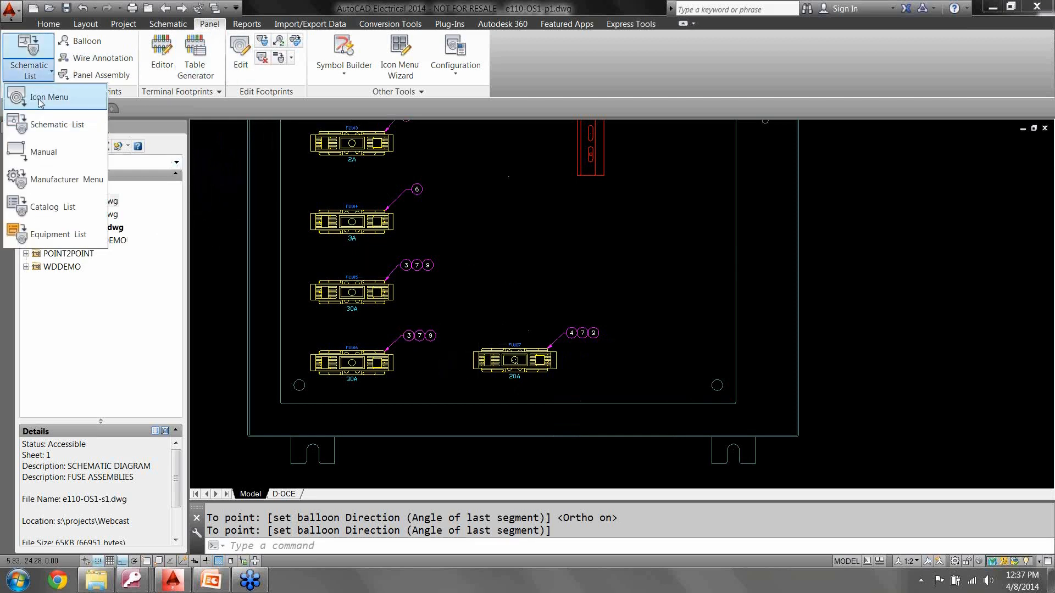
click(49, 87)
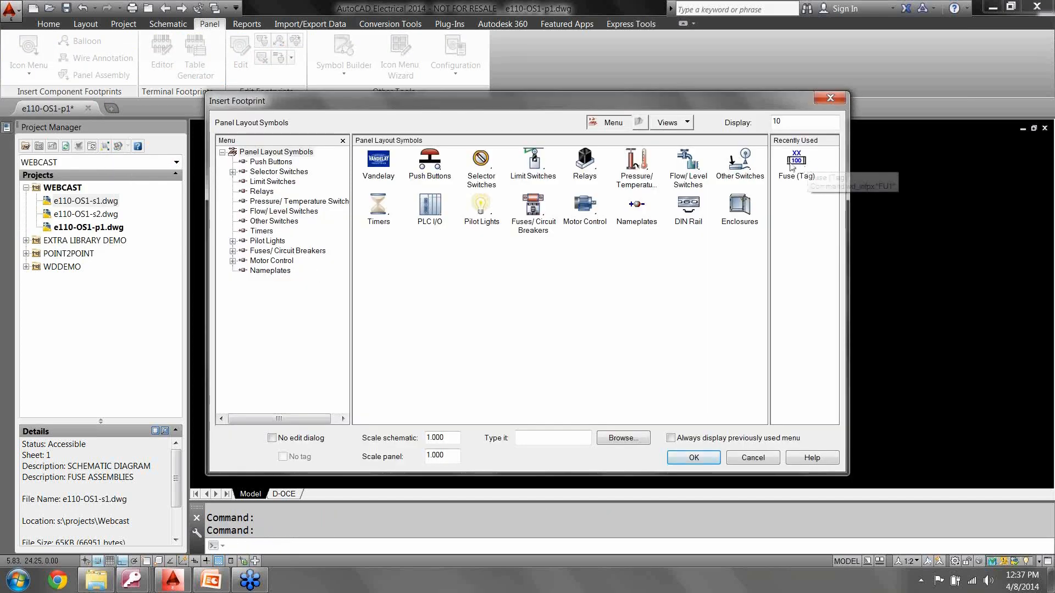
click(789, 168)
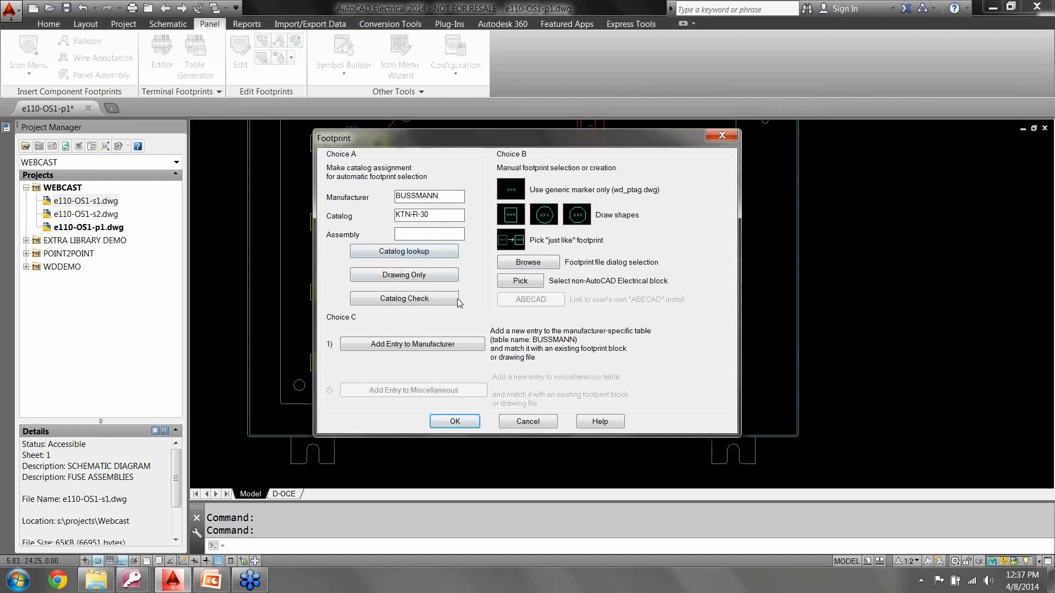
click(528, 262)
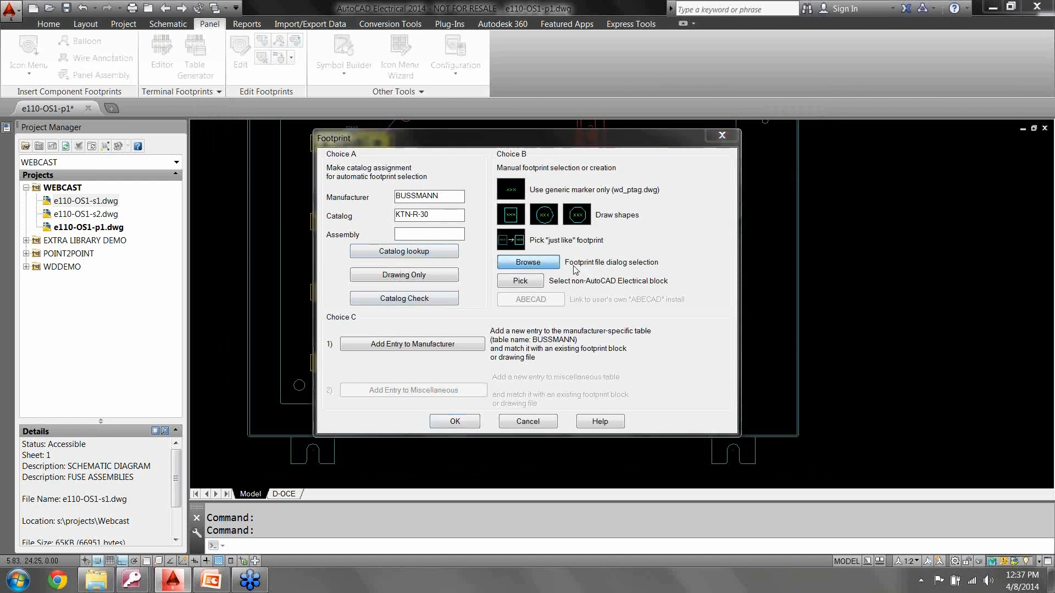
click(472, 140)
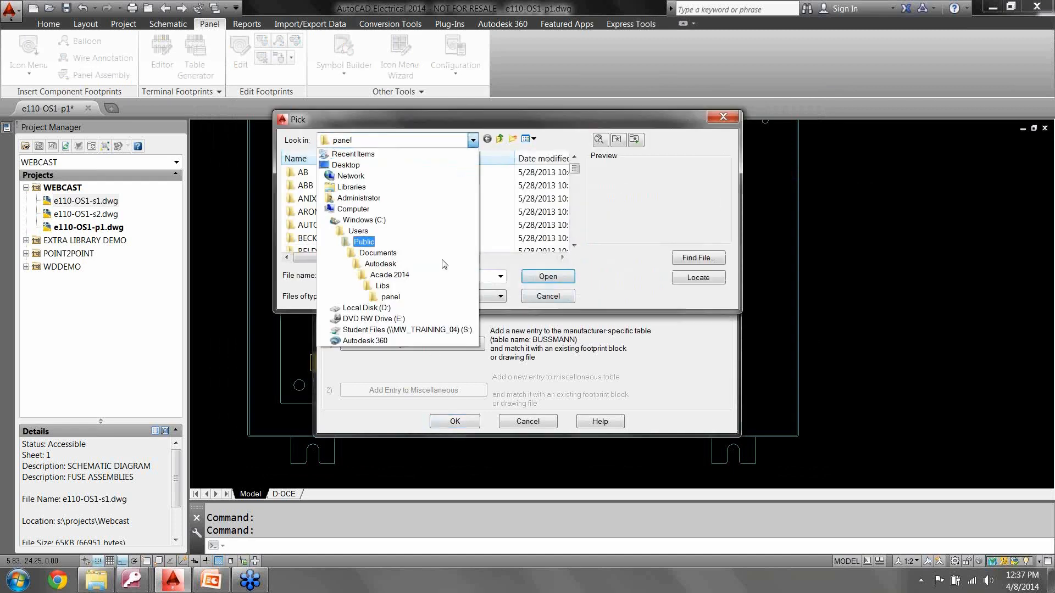
click(385, 395)
double_click(325, 172)
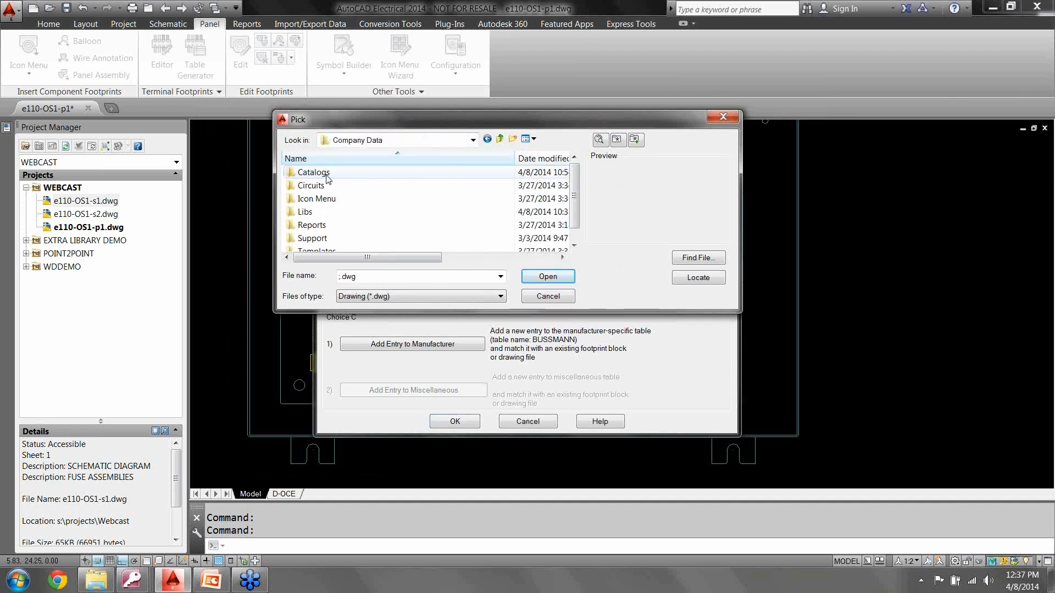
double_click(319, 212)
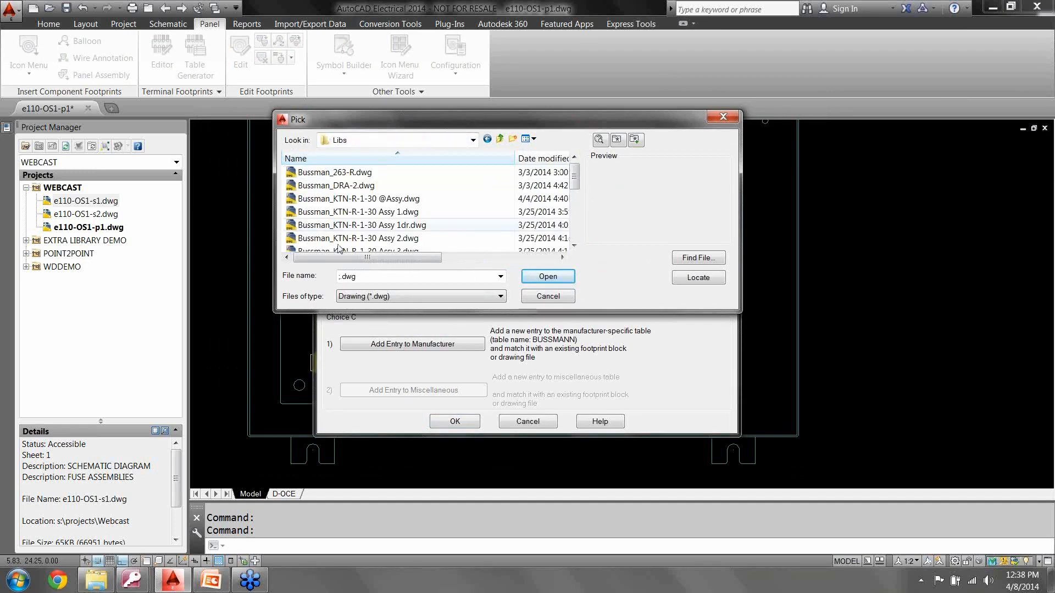
click(396, 238)
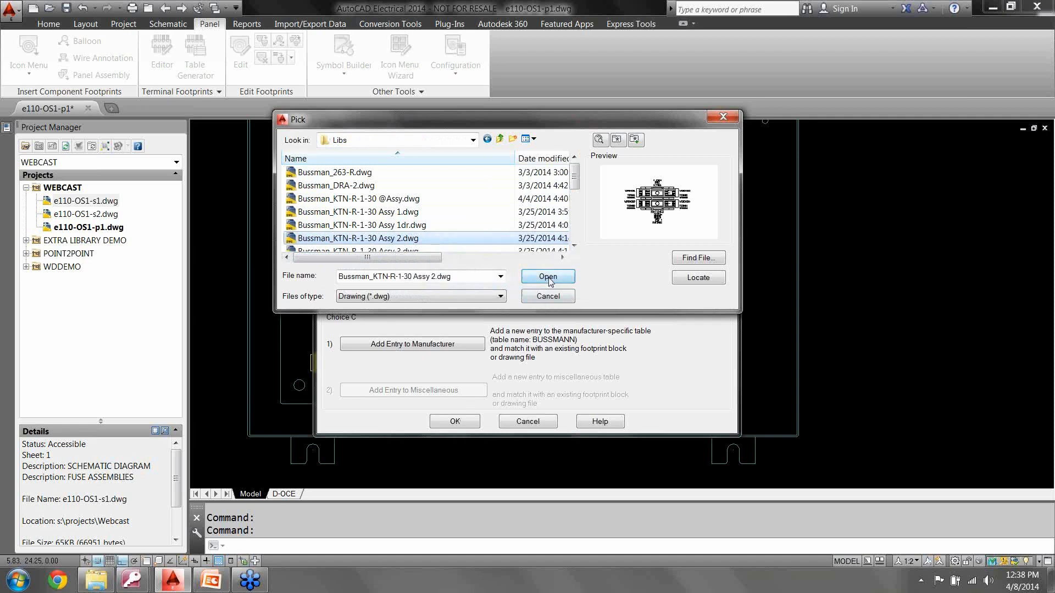
click(548, 277)
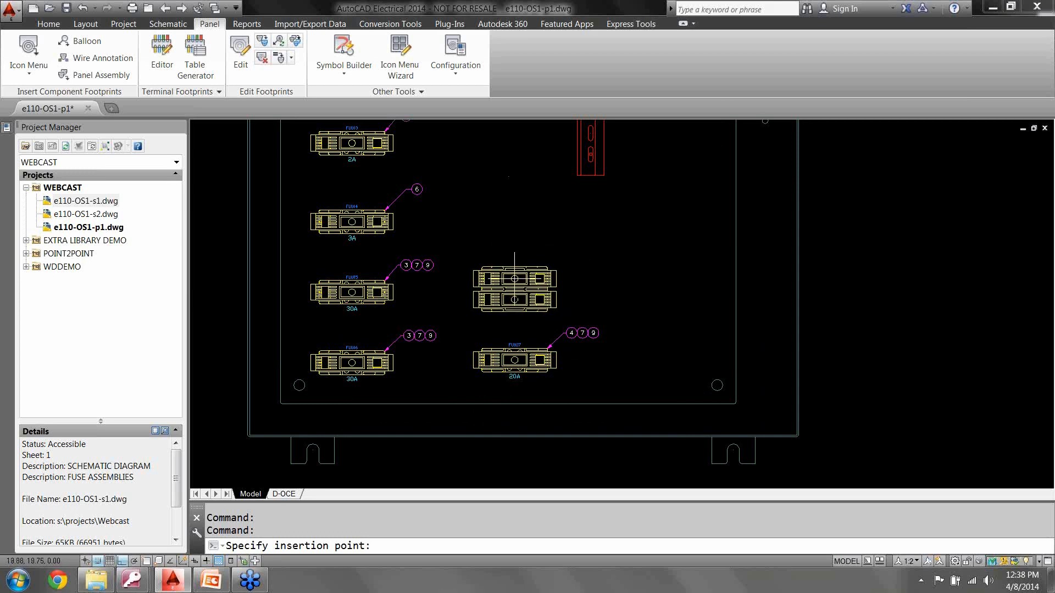
Step: Place the double fuse assembly footprint unrotated directly above the FU107 footprint
click(515, 279)
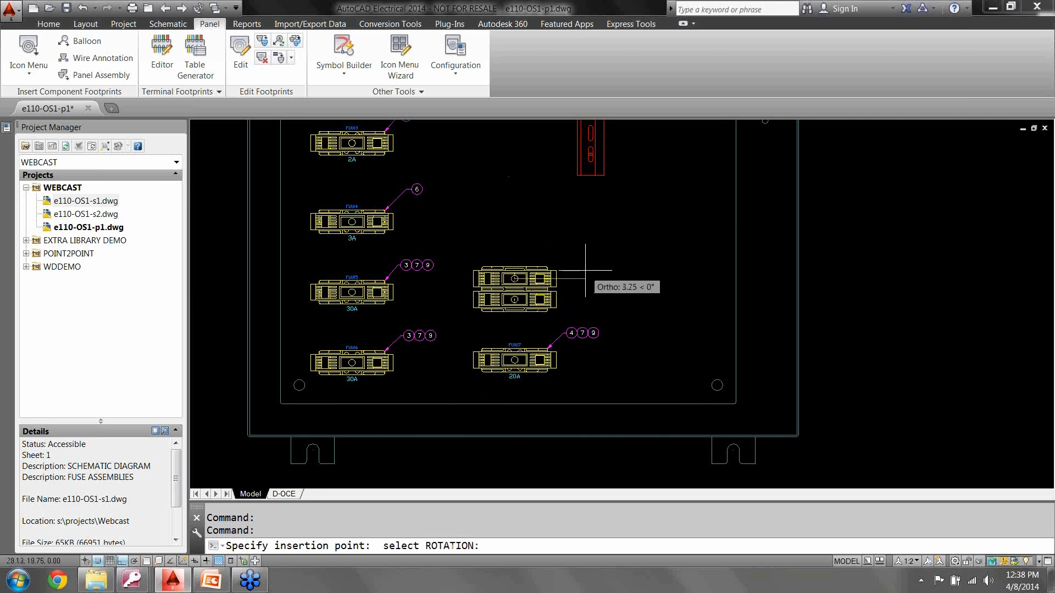
click(585, 271)
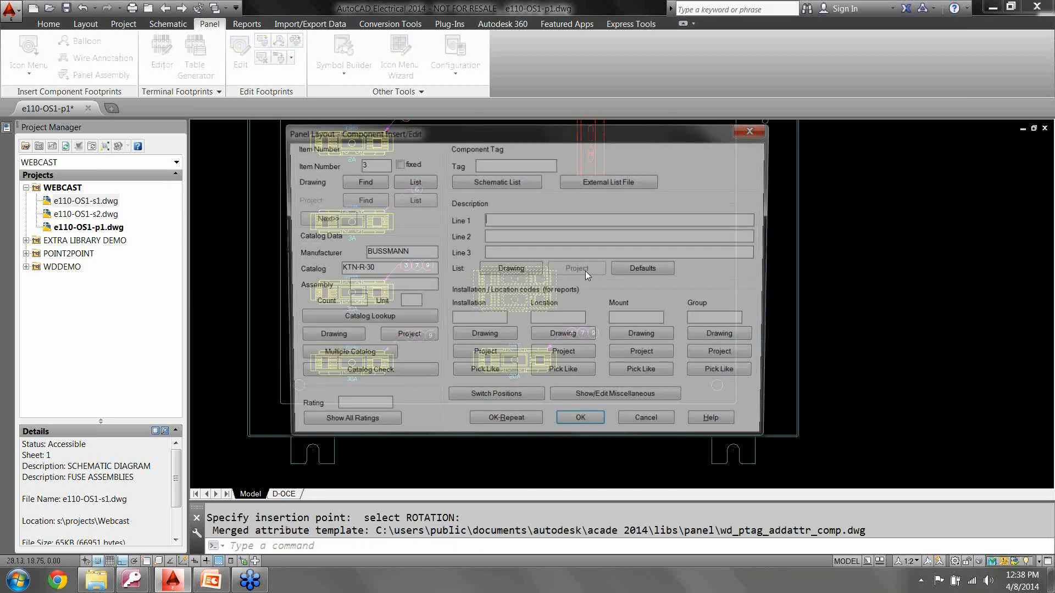
drag(531, 143, 554, 149)
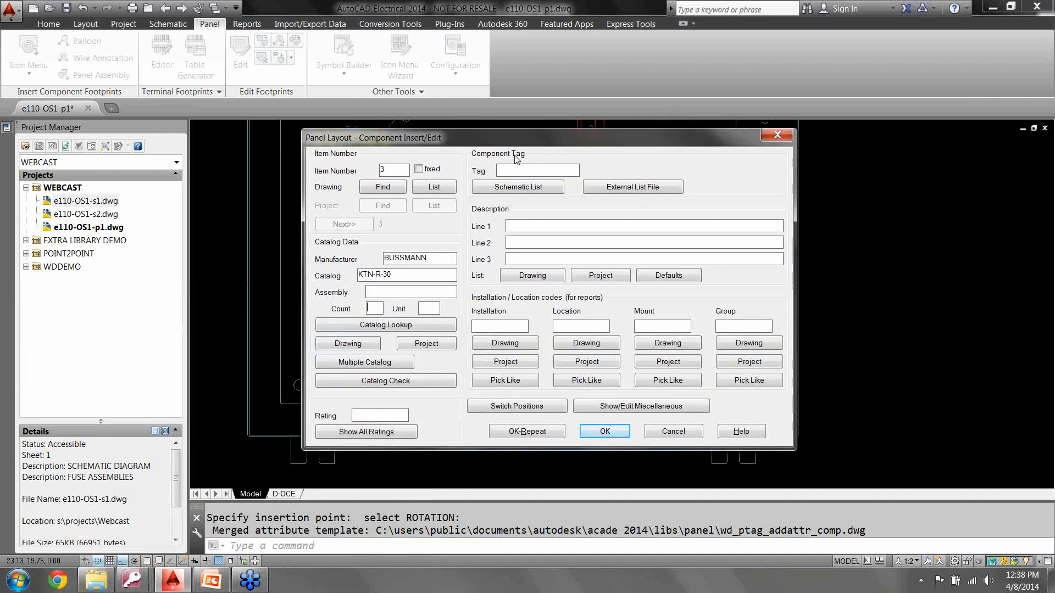
Step: Assign schematic tag FU108 to the new footprint and set the KTN-R-30 fuse count to 2
click(516, 190)
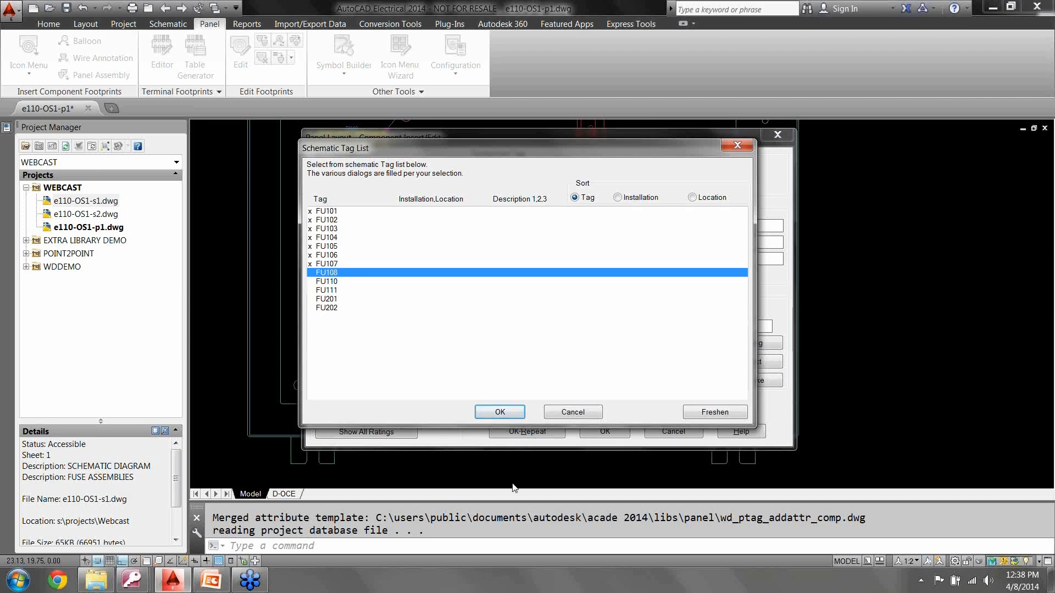
click(512, 413)
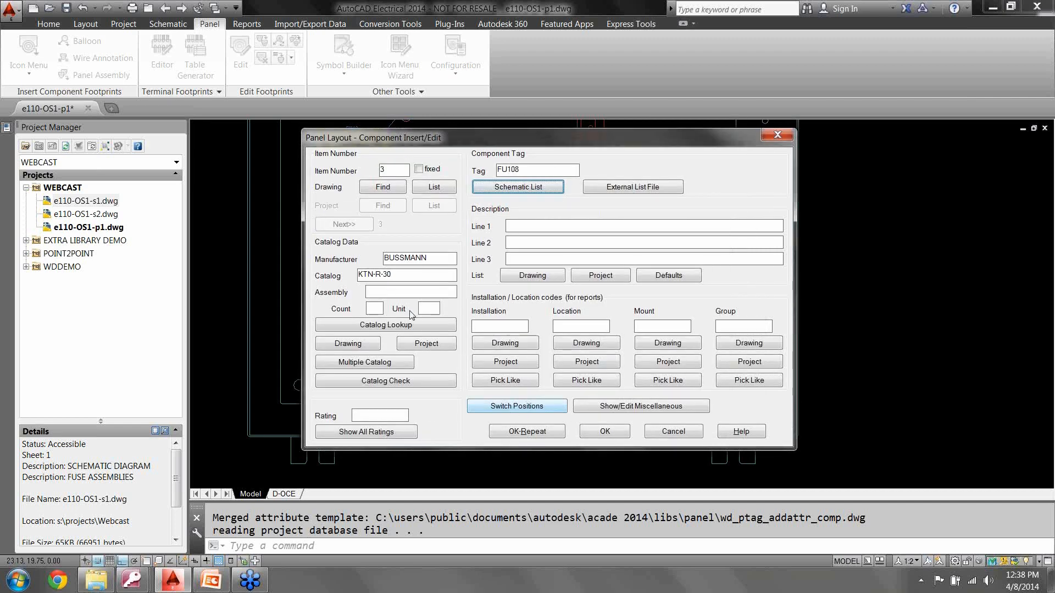
click(375, 306)
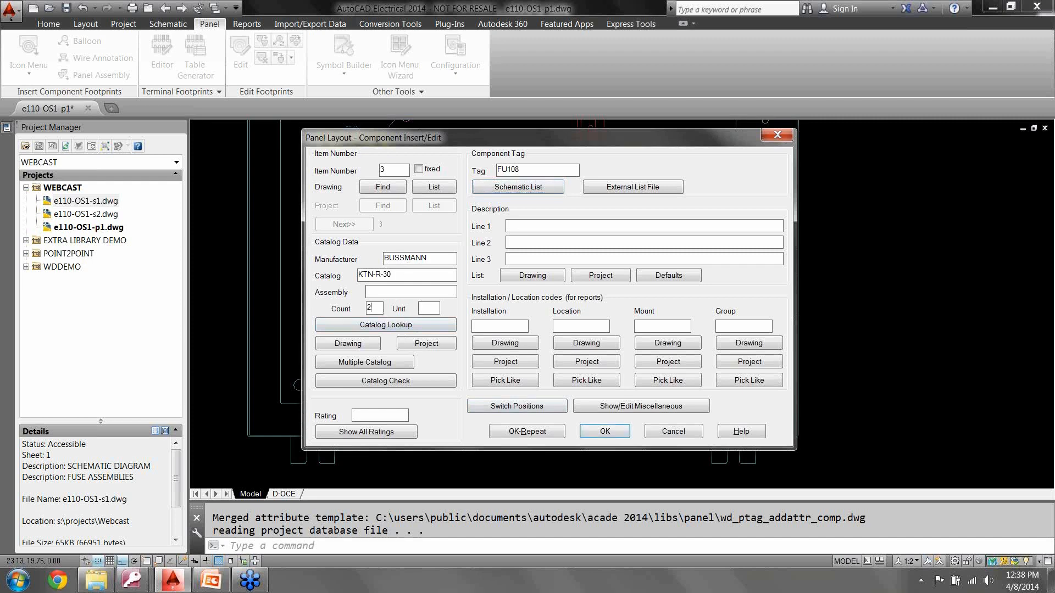
Step: Add the Bussmann two-pole fuse block R25030-2CR to FU108 as multiple catalog entry 01, clearing the catalog filters and filtering by r25
click(401, 363)
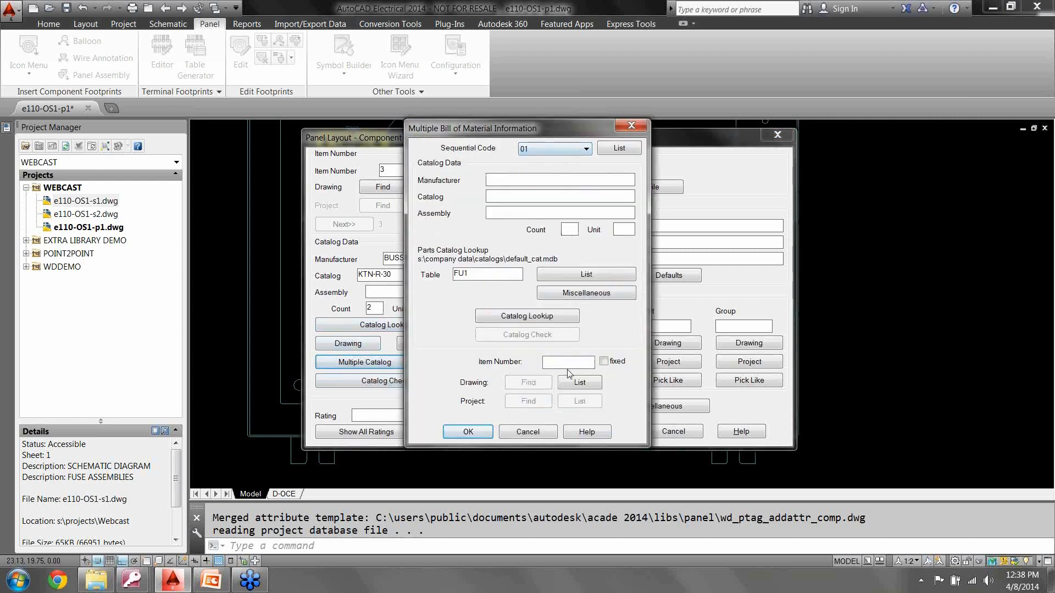
click(526, 316)
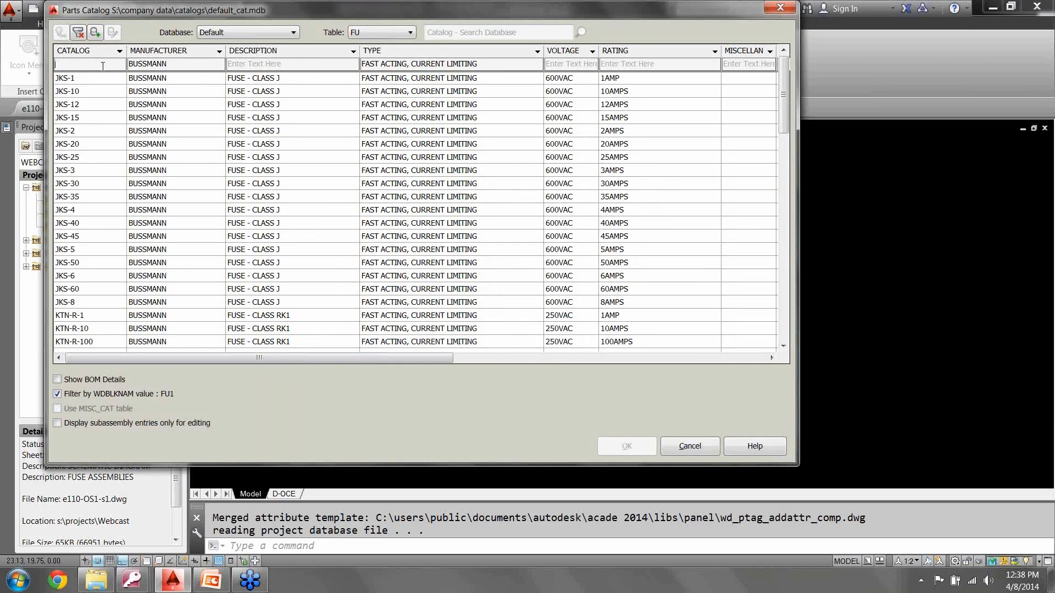
click(107, 63)
text(e)
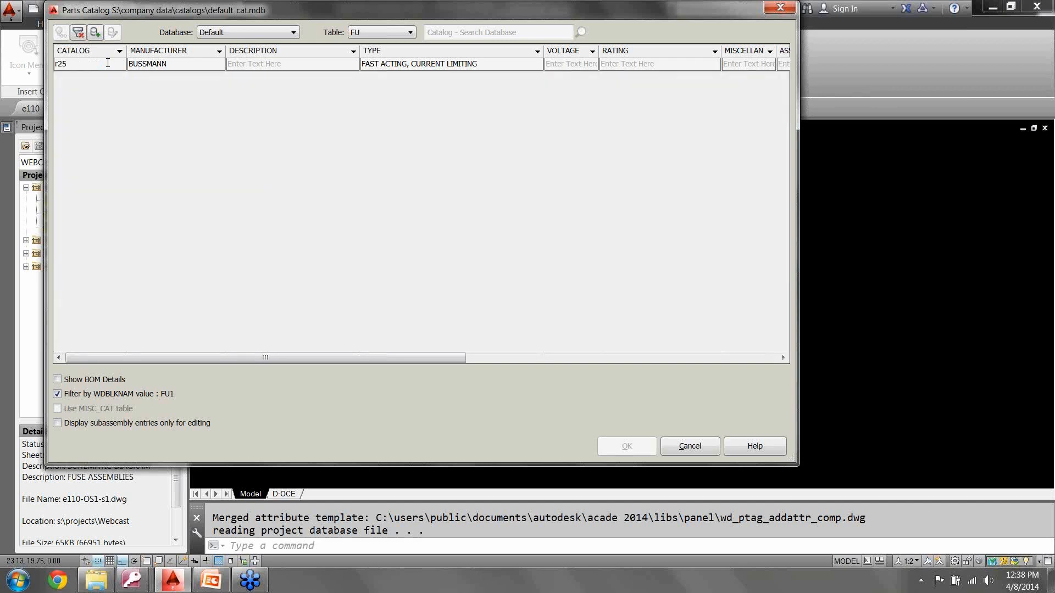
click(79, 34)
click(655, 294)
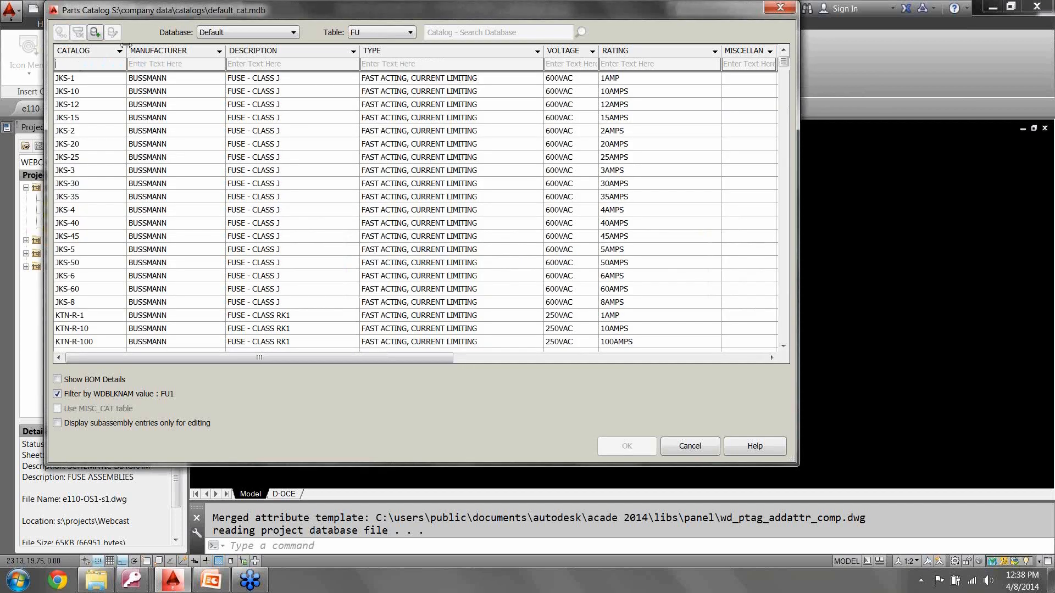
text(r25)
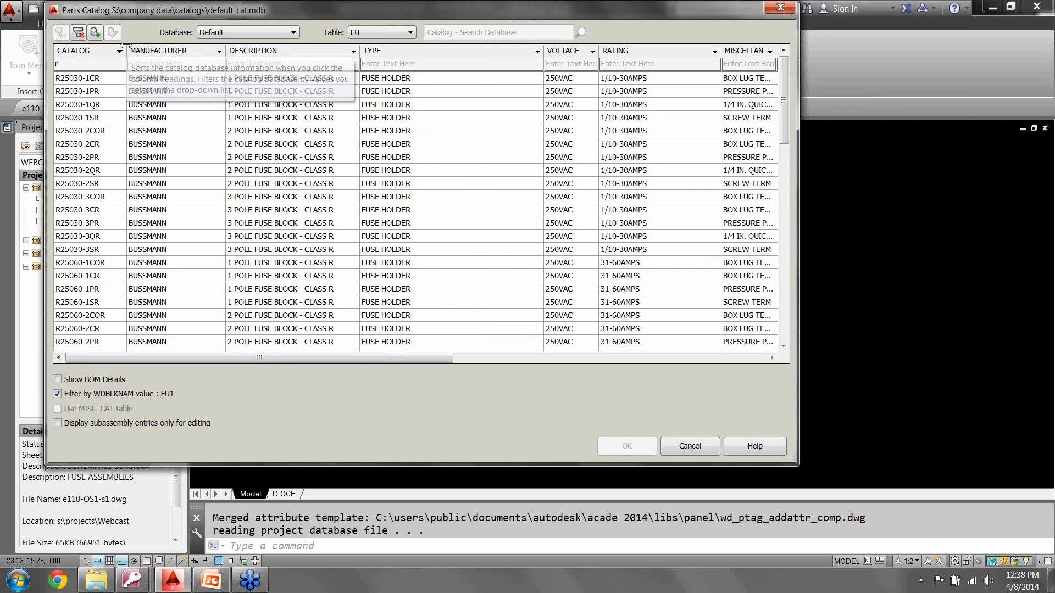
click(96, 145)
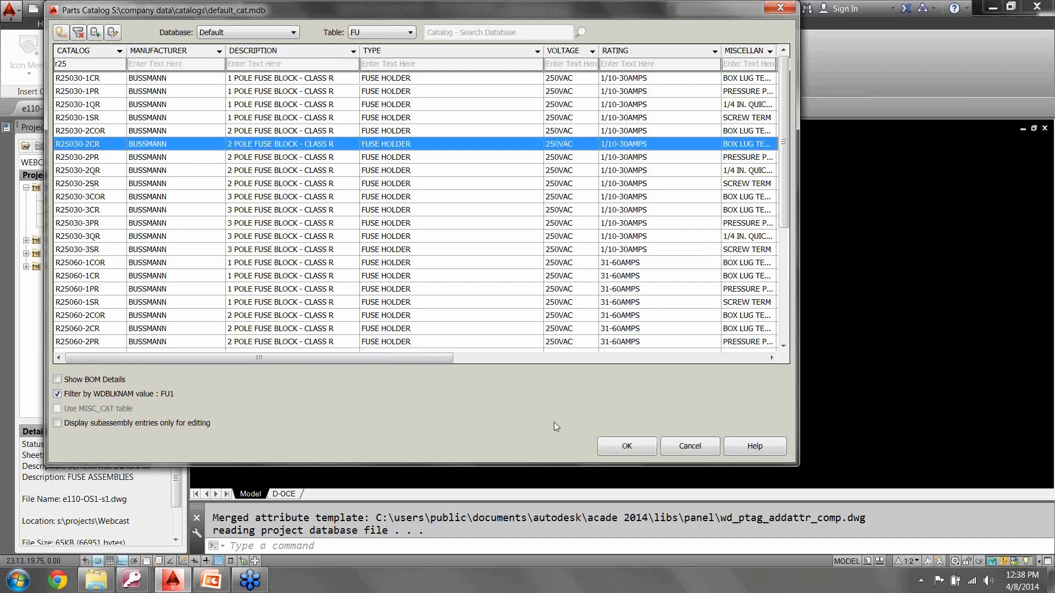
click(640, 446)
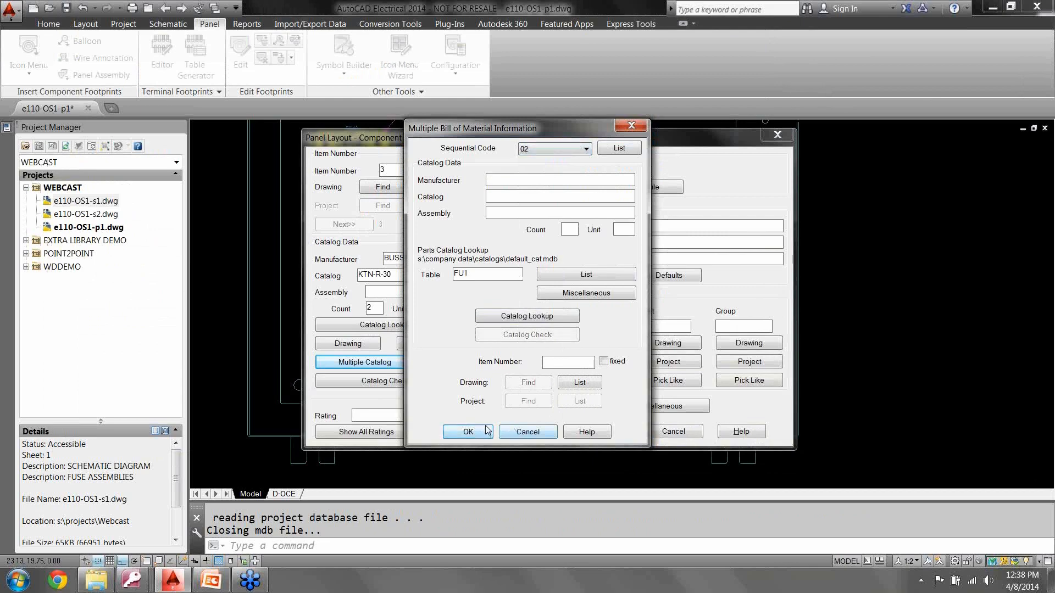
Step: Add the cover SAMI-9i from the secondary catalog as FU108's entry 02 with count 2 and item number 9, and accept the component data
click(523, 318)
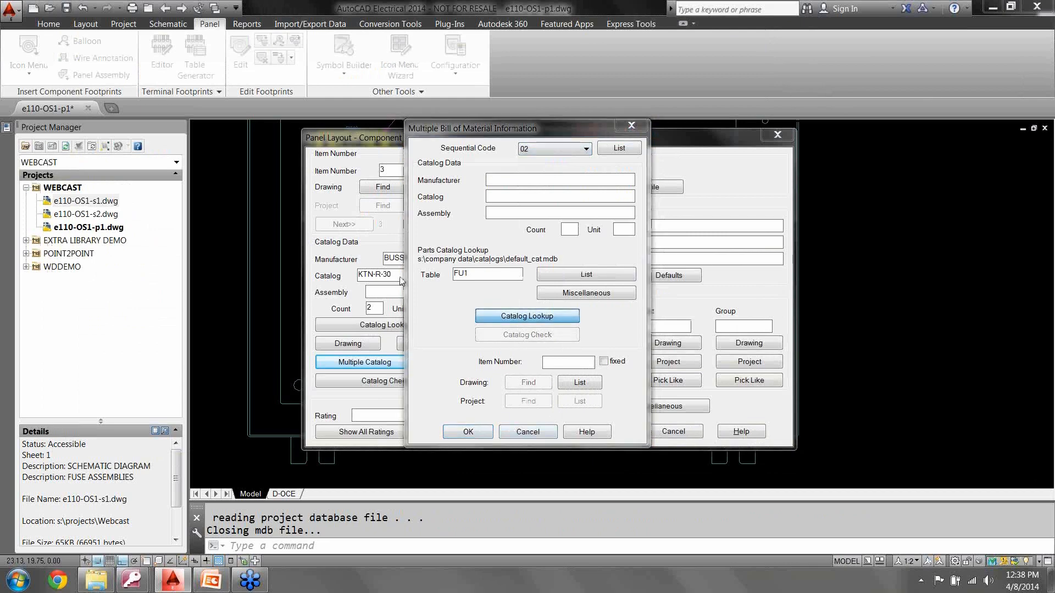
click(247, 32)
click(236, 53)
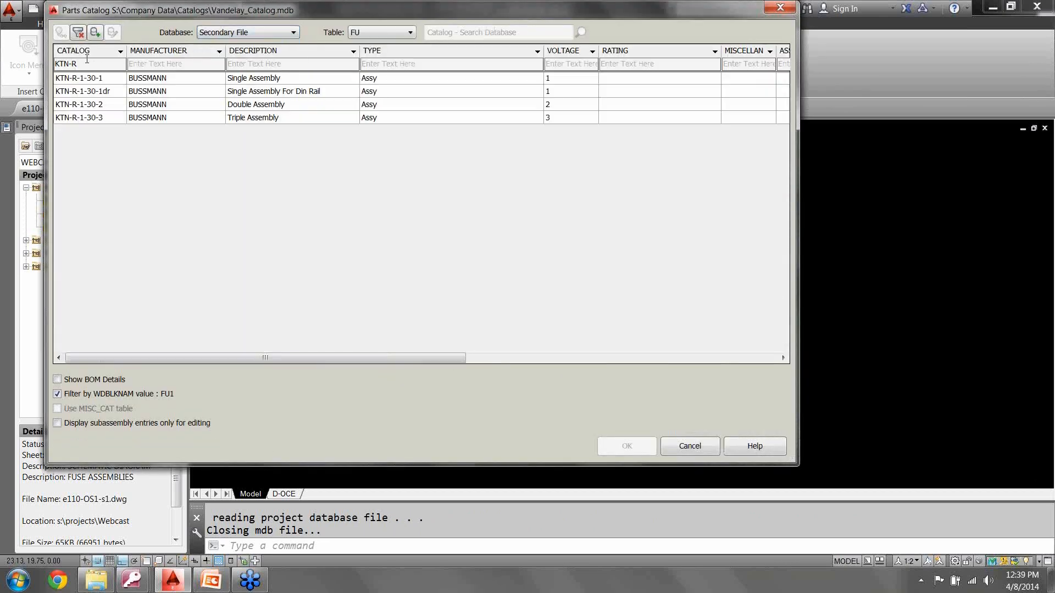
click(80, 33)
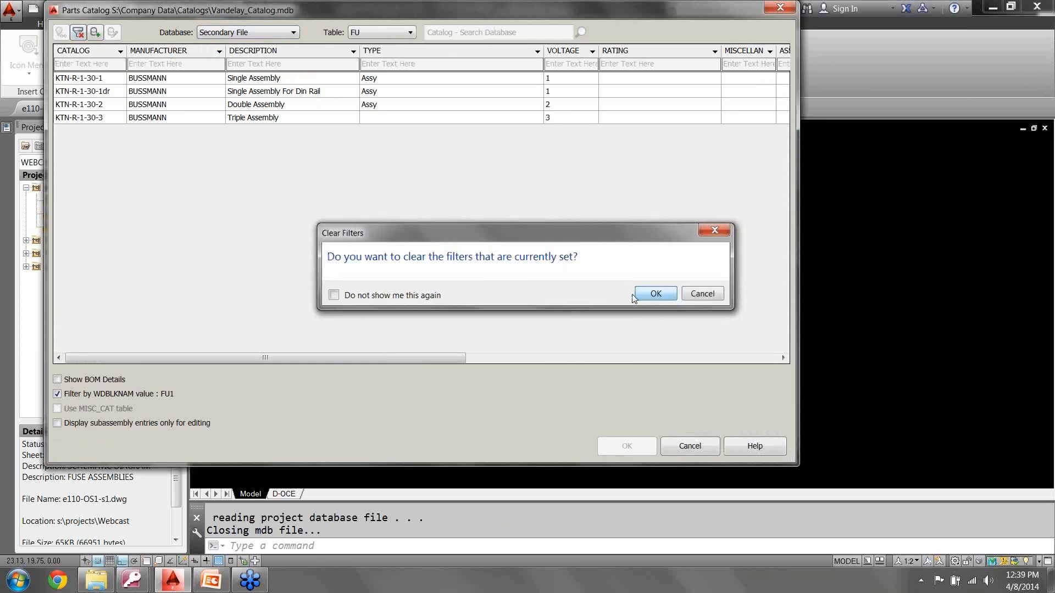
click(663, 294)
click(77, 146)
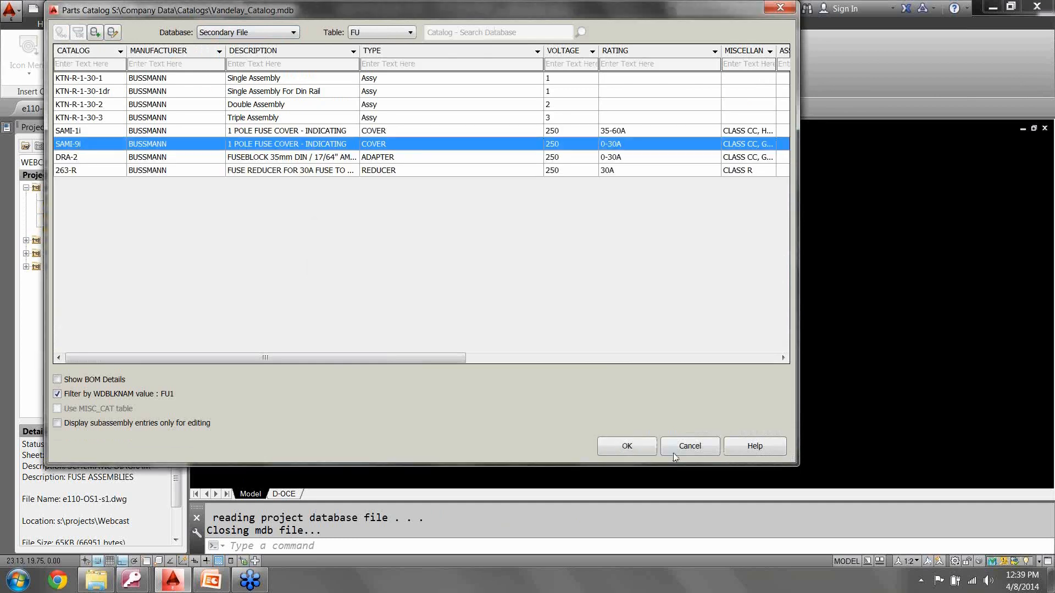
click(627, 445)
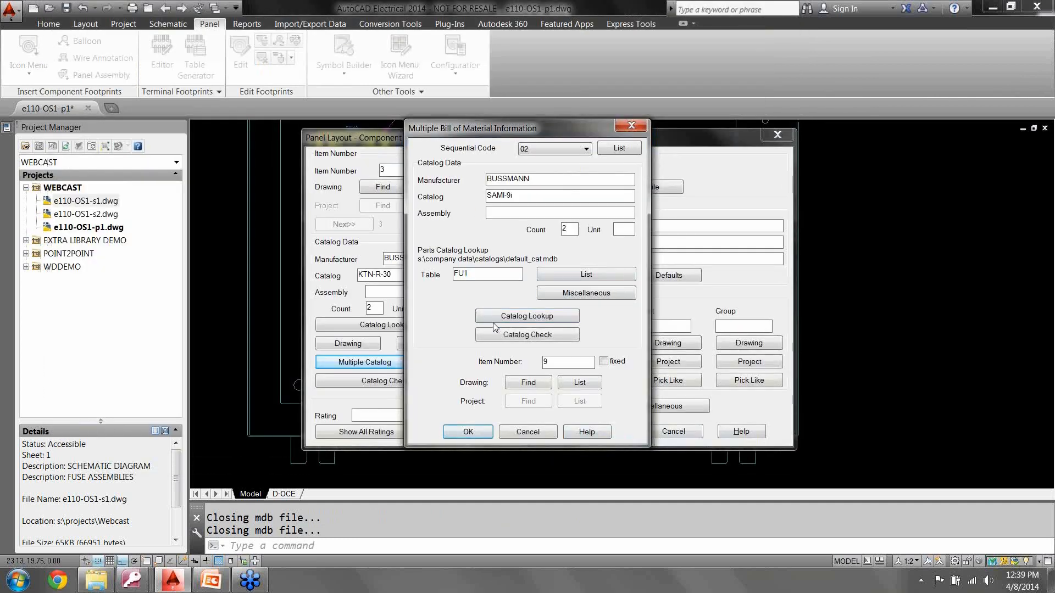
click(471, 432)
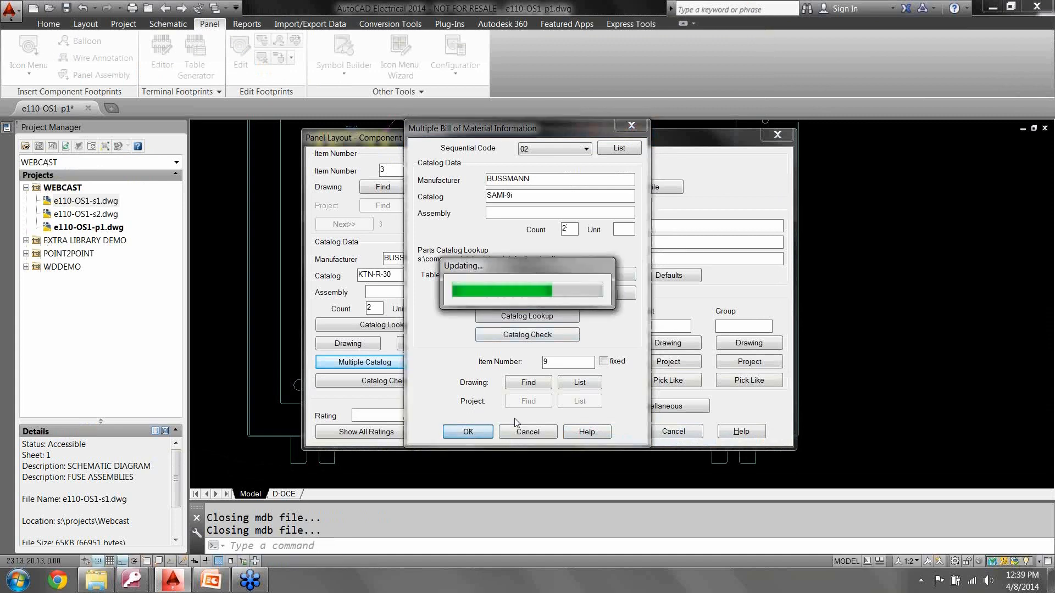
click(607, 439)
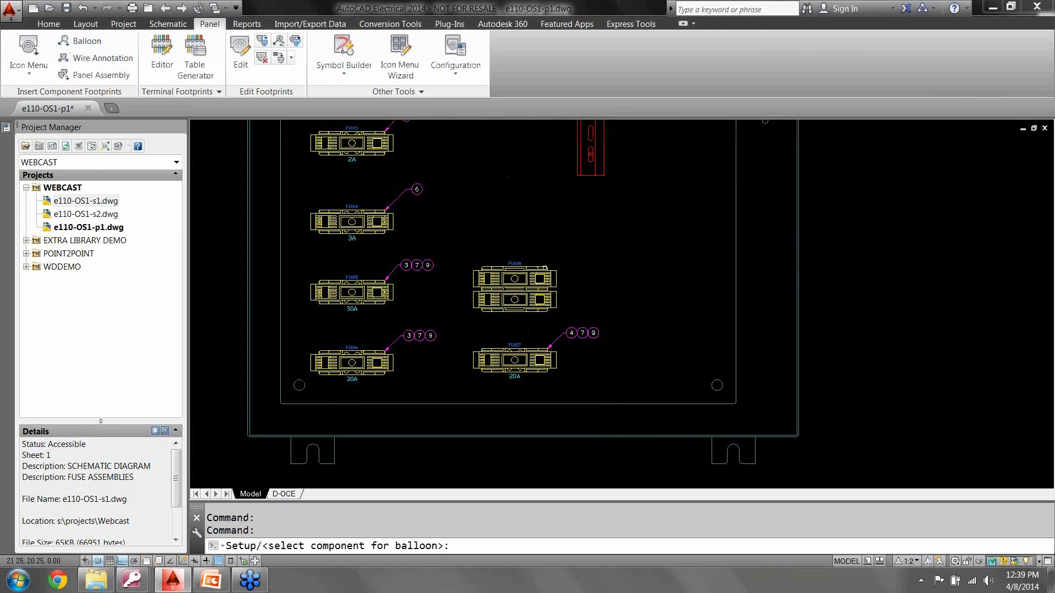
Step: Add item balloons to the FU108 footprint with a diagonal leader from its upper-right corner
click(541, 278)
click(545, 268)
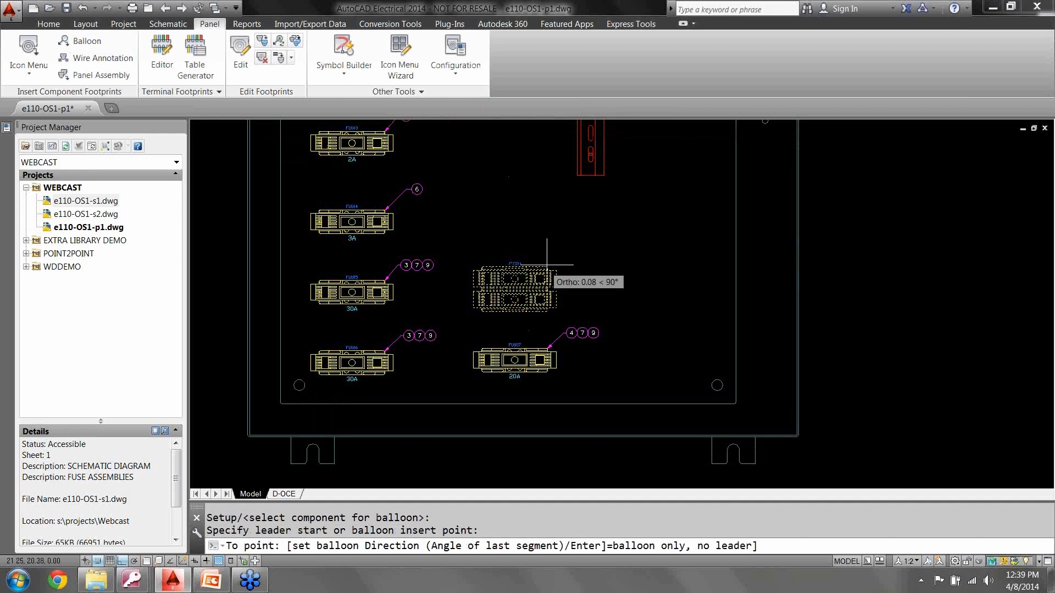
key(F8)
key(F8)
click(576, 244)
key(Return)
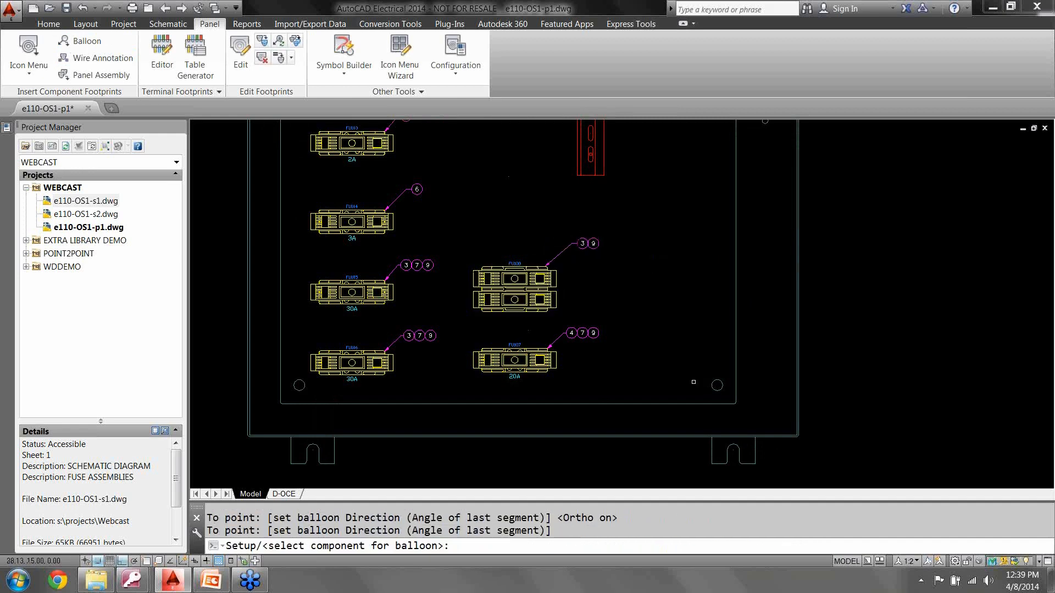
key(Escape)
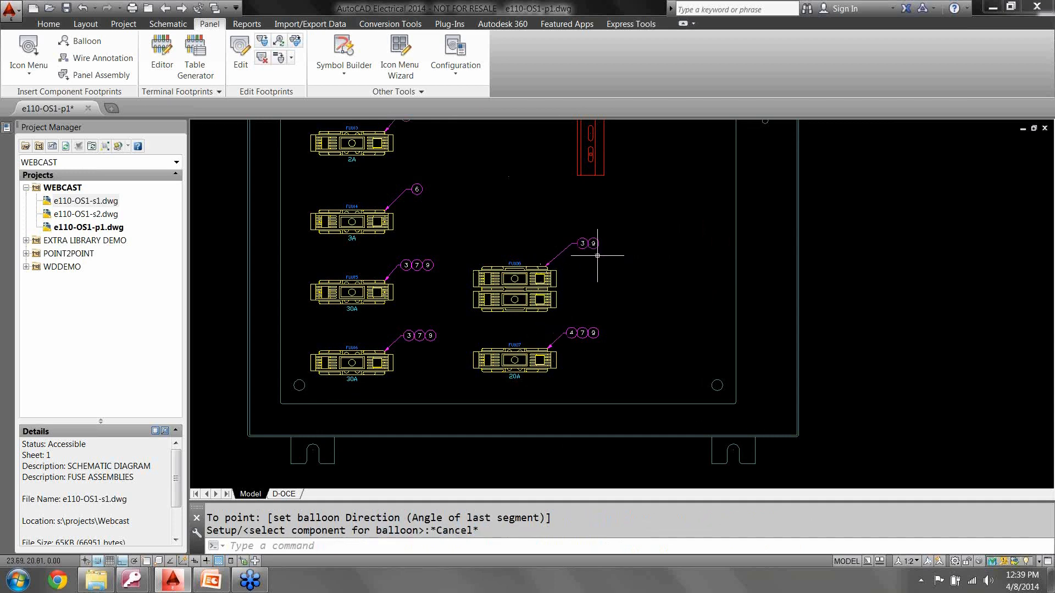
Step: Assign item number 8 to the R25030-2CR fuse block in FU108's multiple catalog entry 01 and accept the component data
scroll(601, 256, up, 4)
click(451, 306)
click(433, 290)
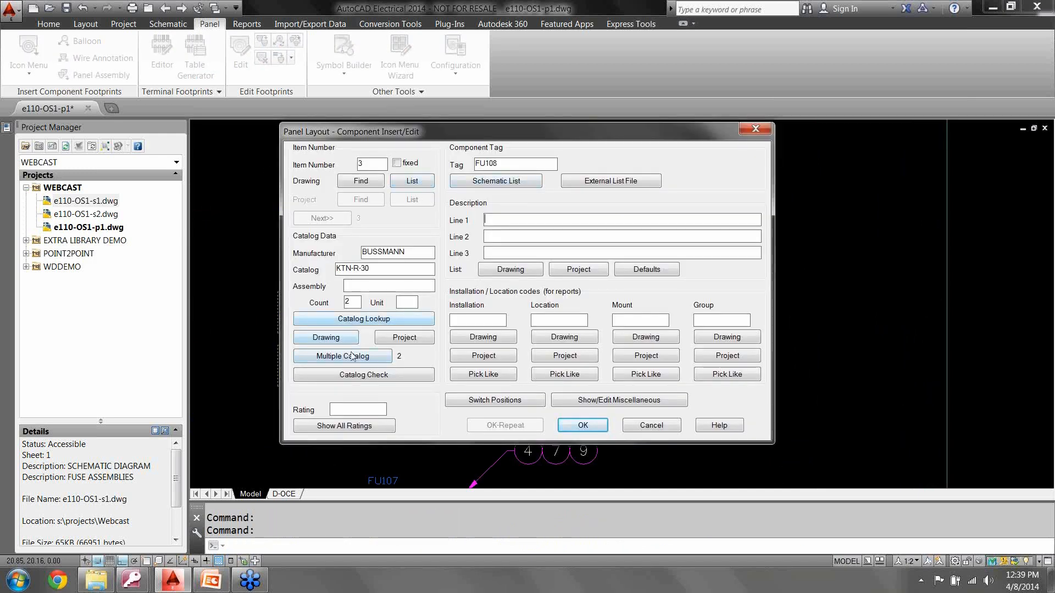
click(355, 359)
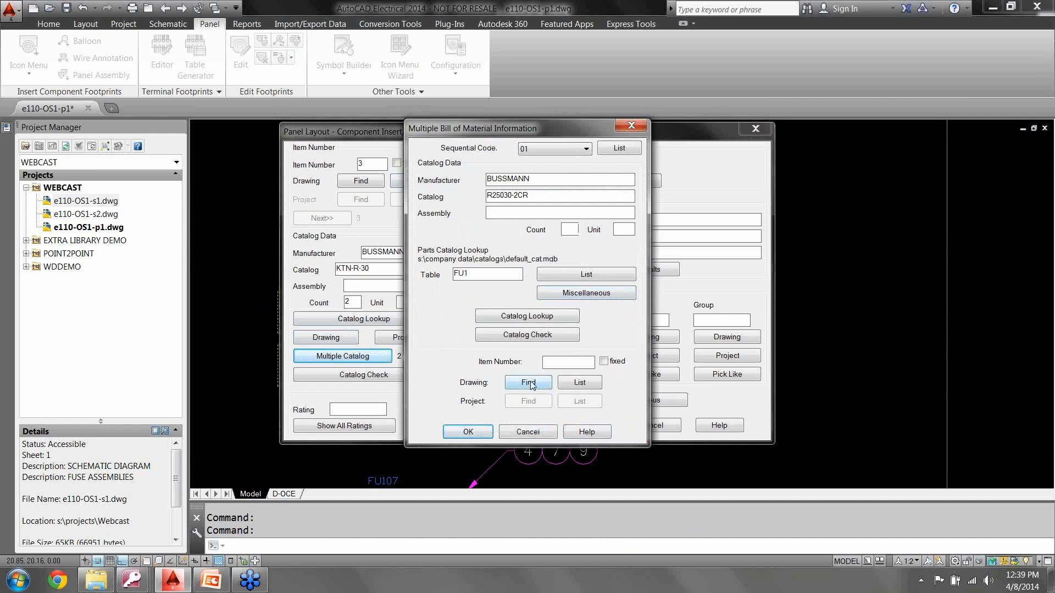
click(531, 385)
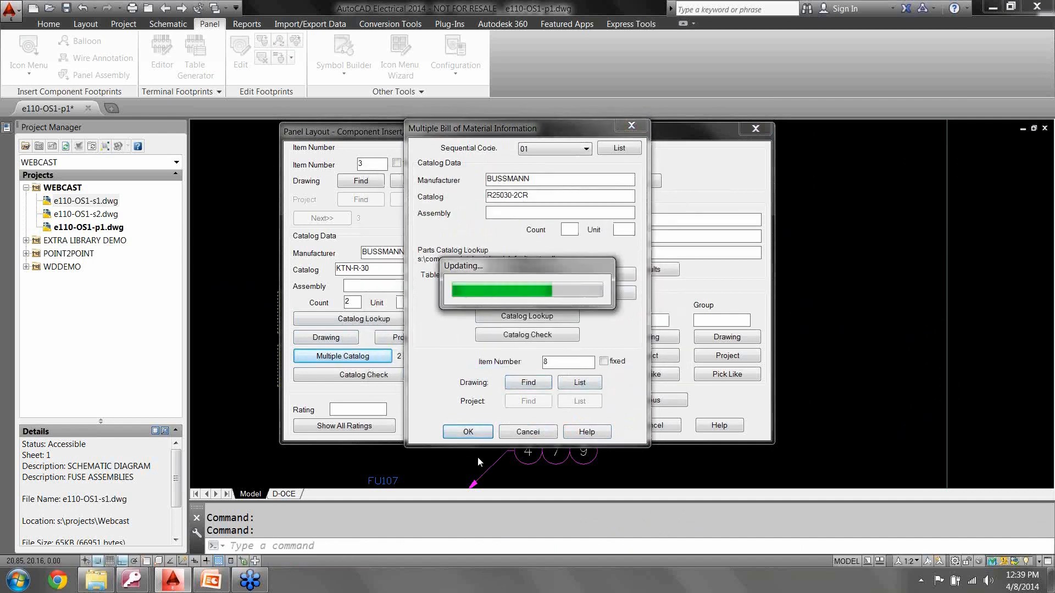
click(602, 426)
click(477, 356)
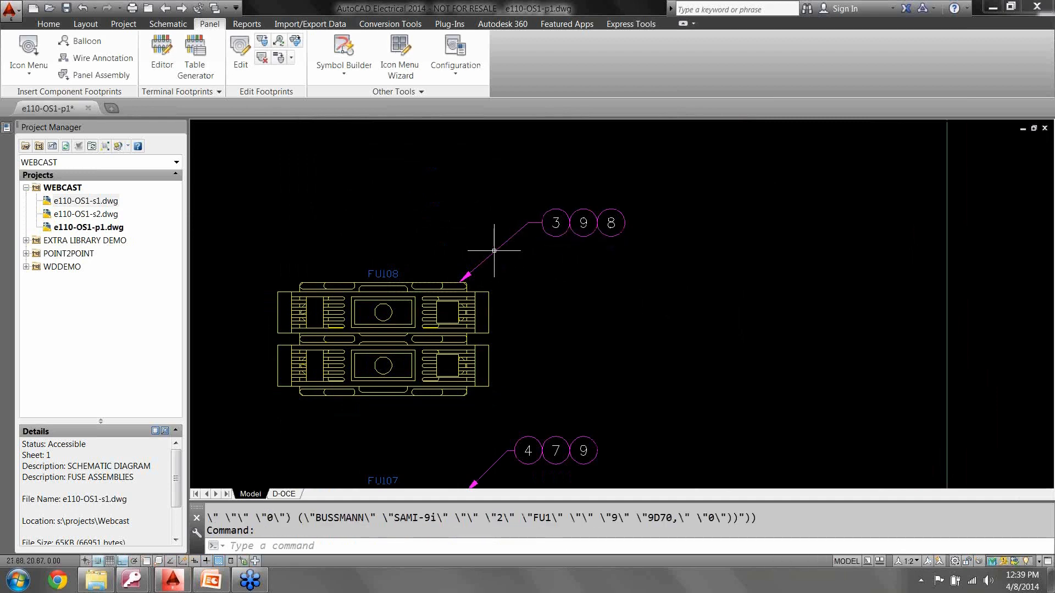
Step: Replace FU108's existing item balloons with new ones on a diagonal leader from the footprint's upper-right corner
click(81, 40)
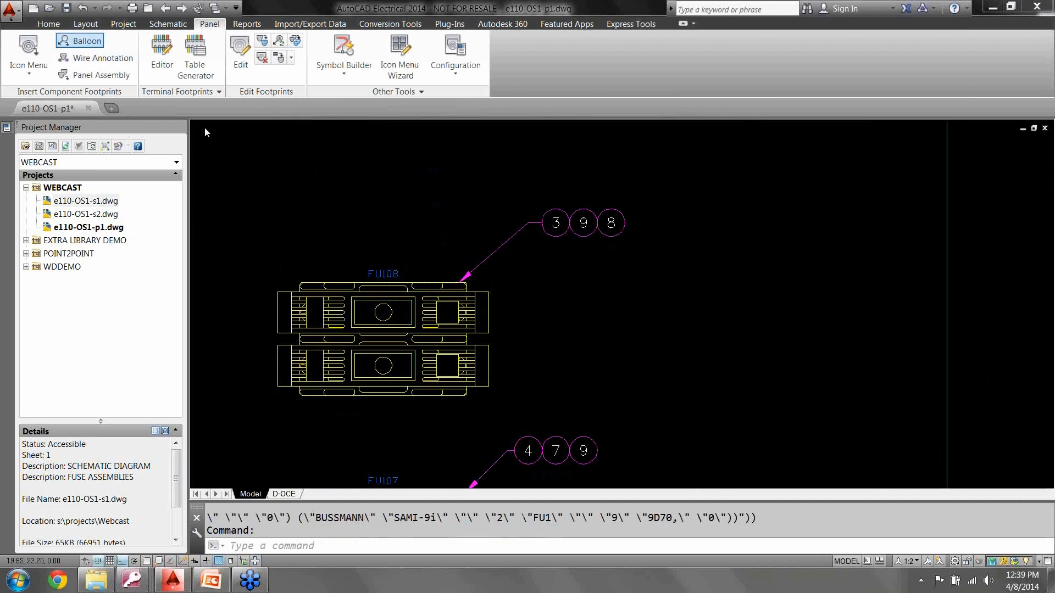
click(483, 313)
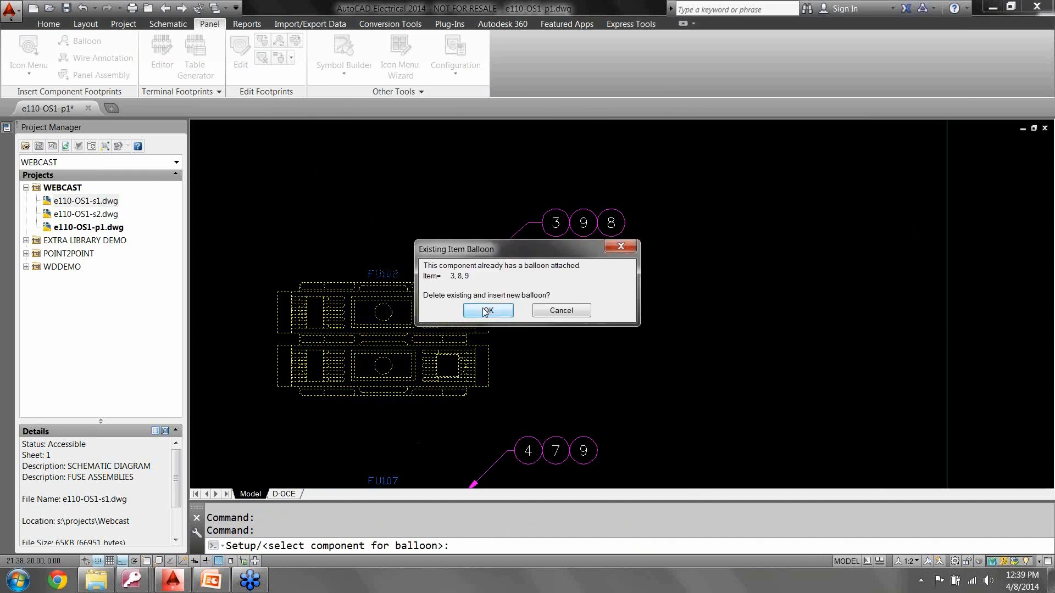
click(487, 311)
click(466, 285)
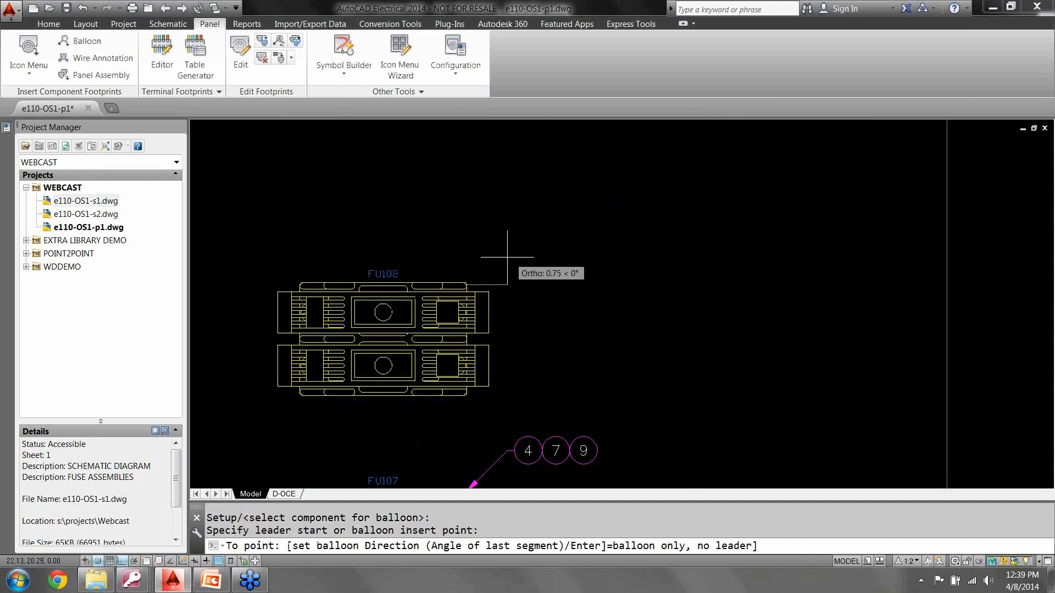
key(F8)
key(F8)
click(521, 250)
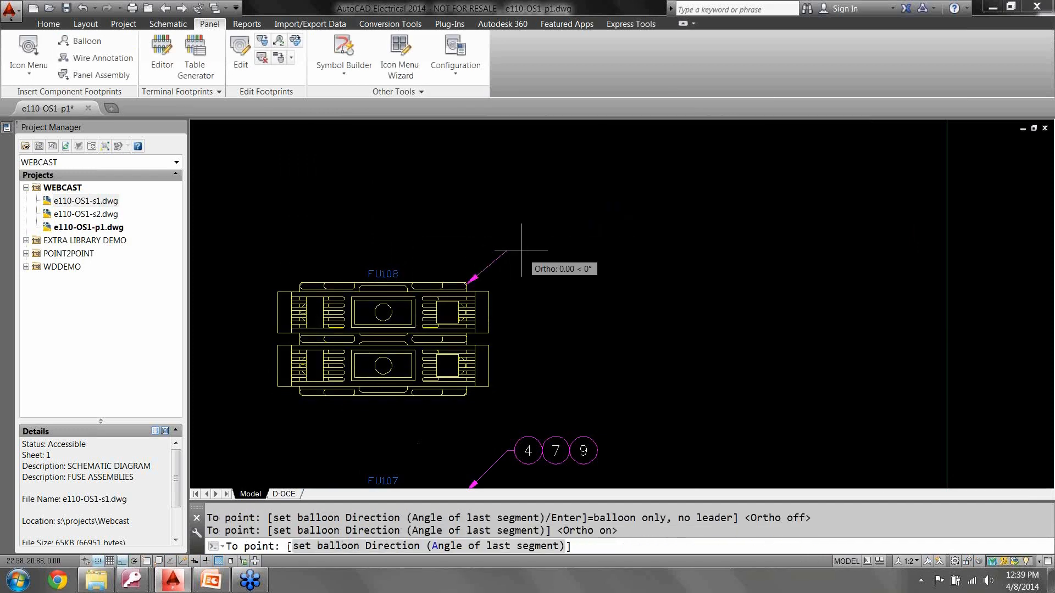
key(Return)
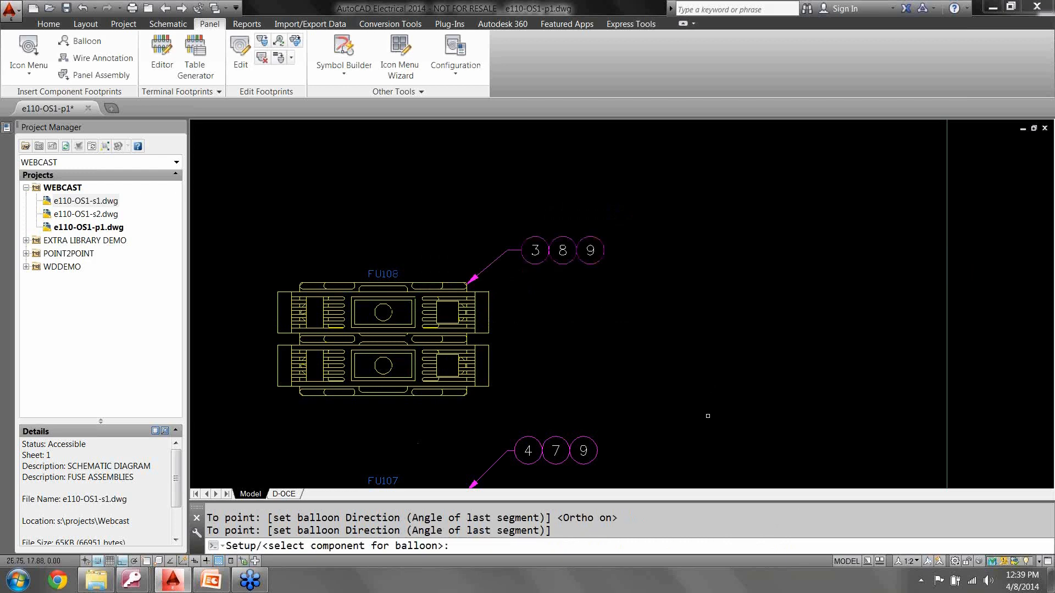
key(Escape)
Step: Generate the panel Bill of Material report for the active drawing in Tallied Purchase List format
scroll(701, 416, down, 6)
middle_drag(740, 400, 408, 477)
scroll(874, 281, up, 2)
scroll(689, 252, up, 6)
scroll(712, 284, down, 2)
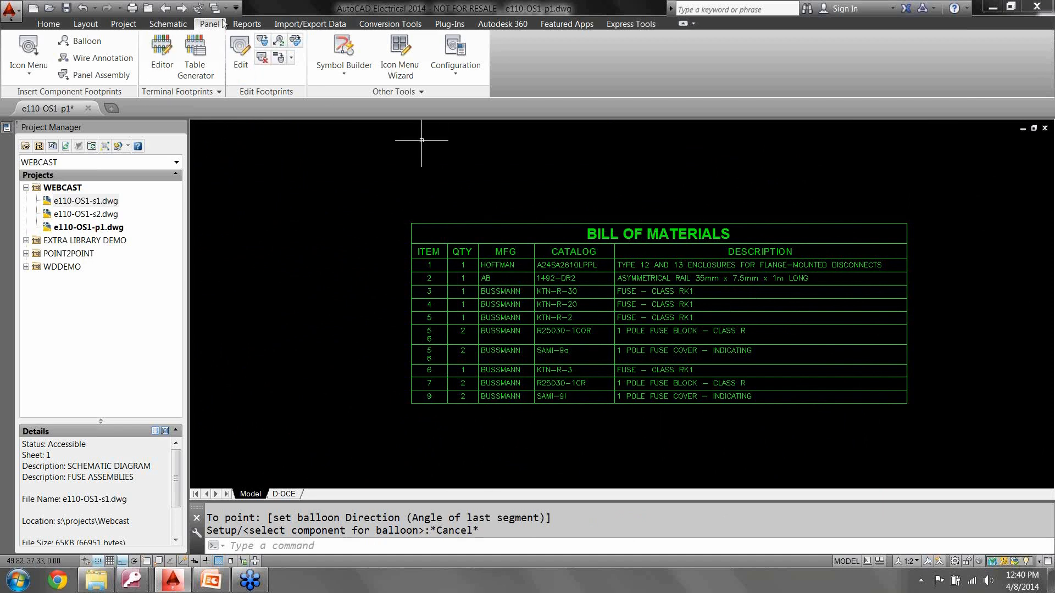
click(246, 23)
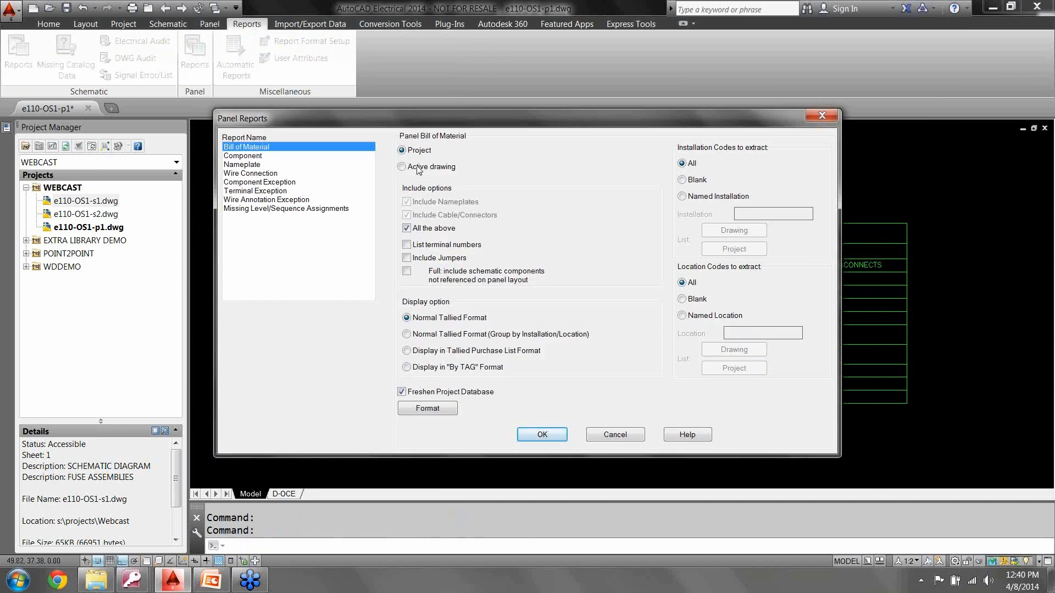
click(416, 167)
click(426, 410)
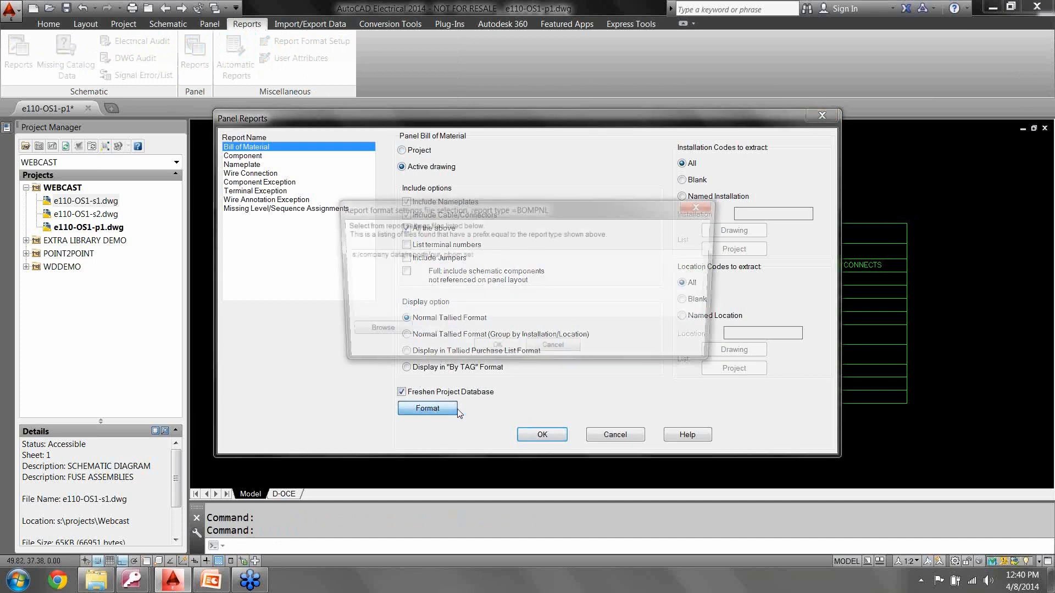
click(495, 352)
click(407, 350)
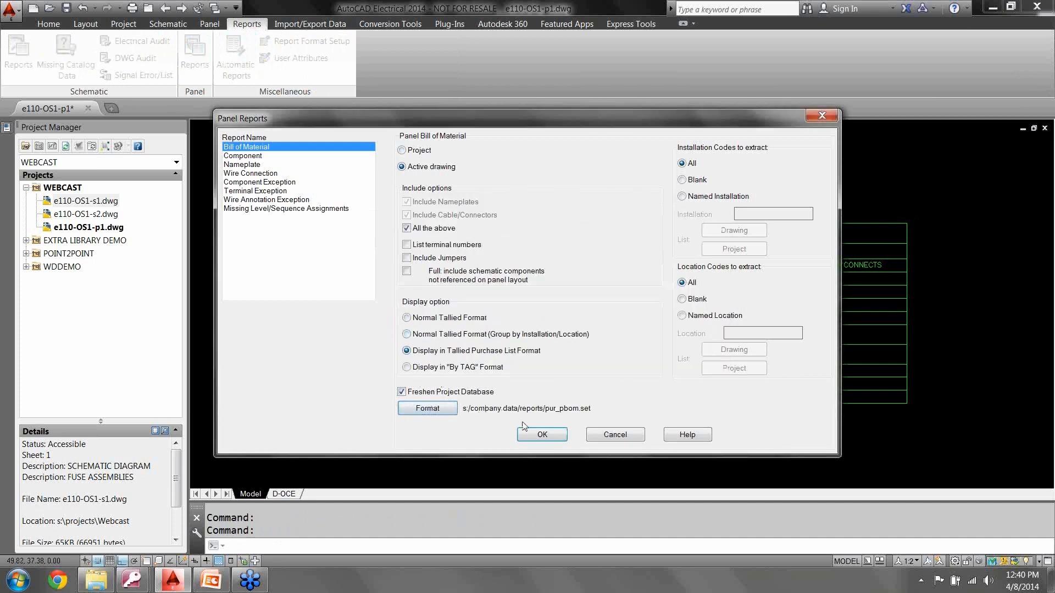
click(547, 440)
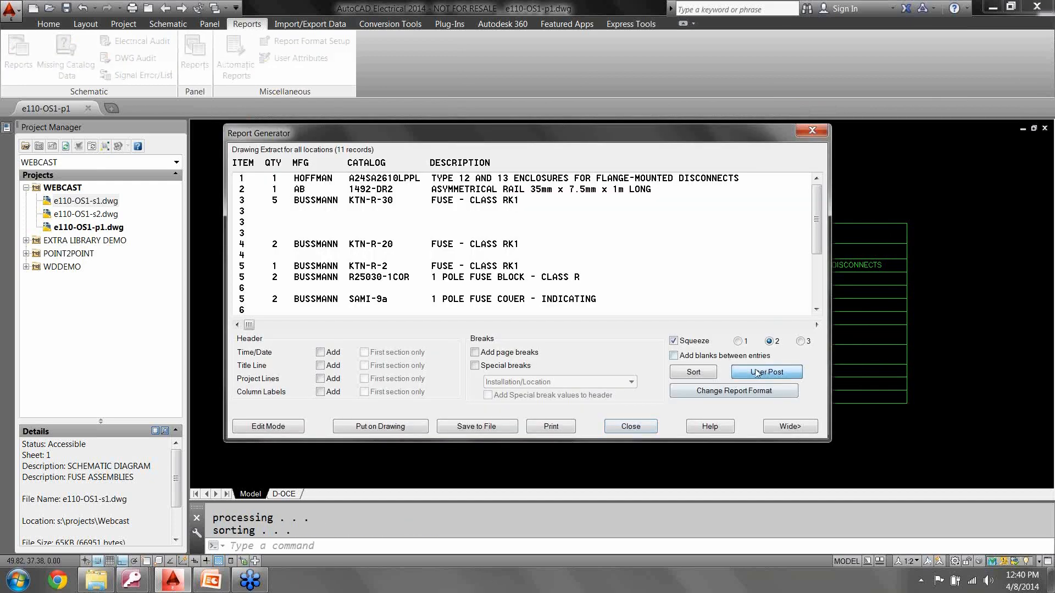
Step: Run the user post-processing on the report and put it on the drawing, updating the bill of materials table
click(755, 371)
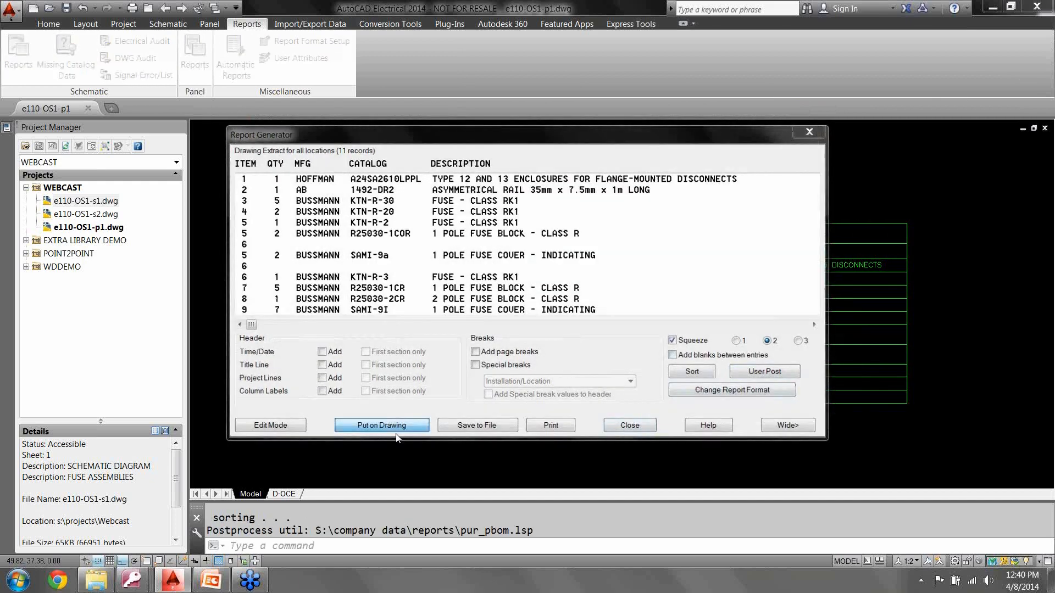
click(380, 427)
click(455, 413)
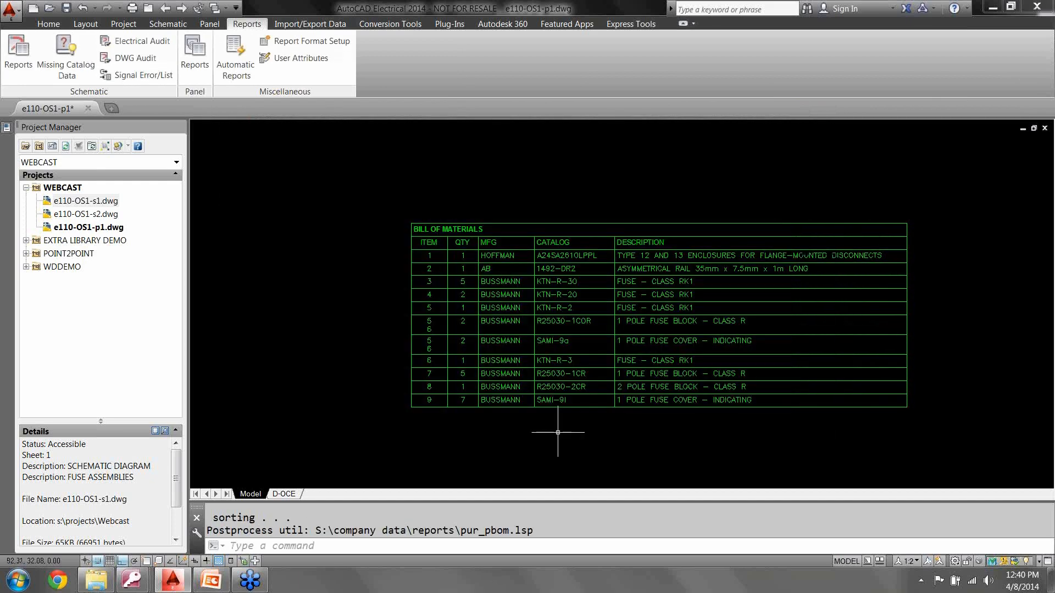
Step: Remove the cell formatting overrides from the title and header rows of the bill of materials table
click(560, 230)
shift+click(667, 246)
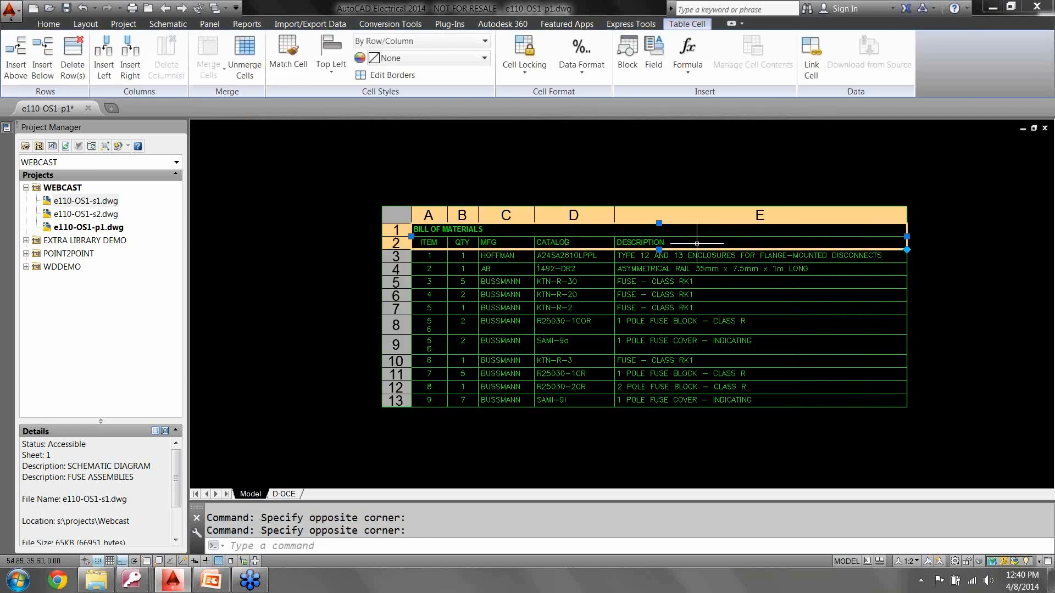
right_click(700, 249)
click(745, 380)
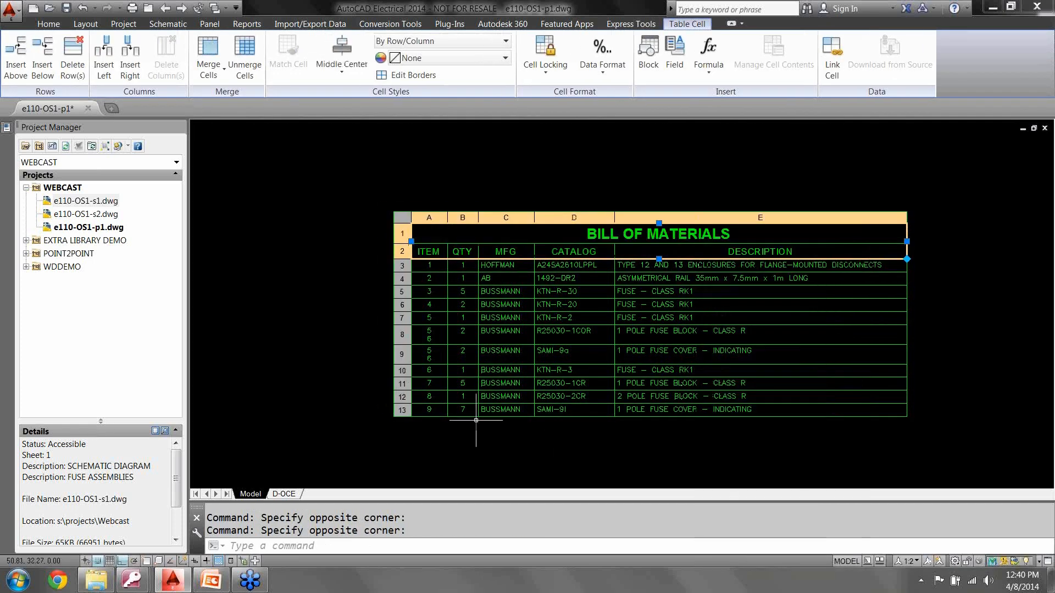
key(Escape)
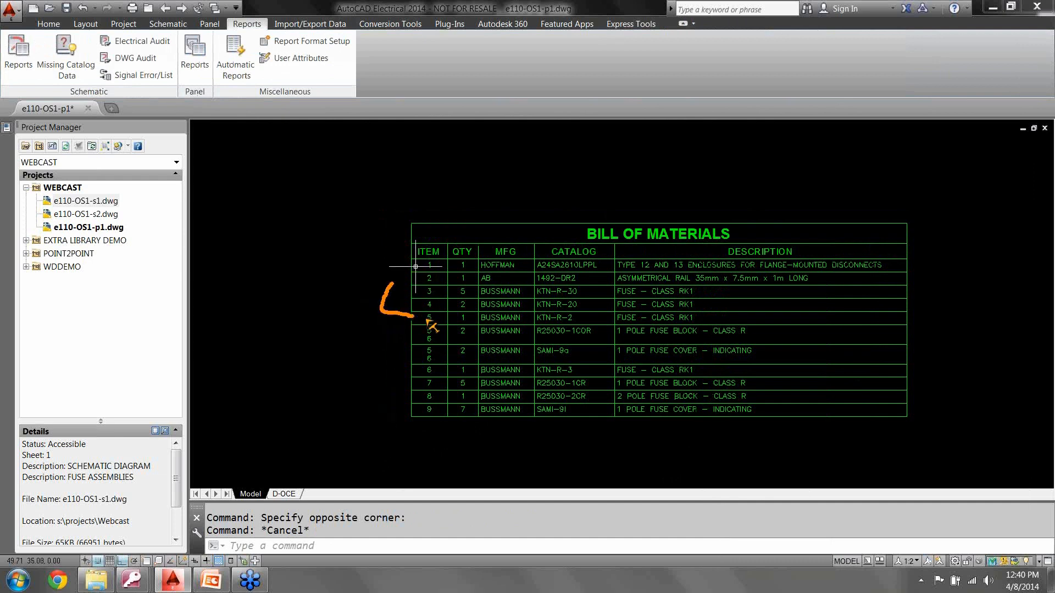
Step: Switch to the open PowerPoint presentation
drag(383, 409, 411, 427)
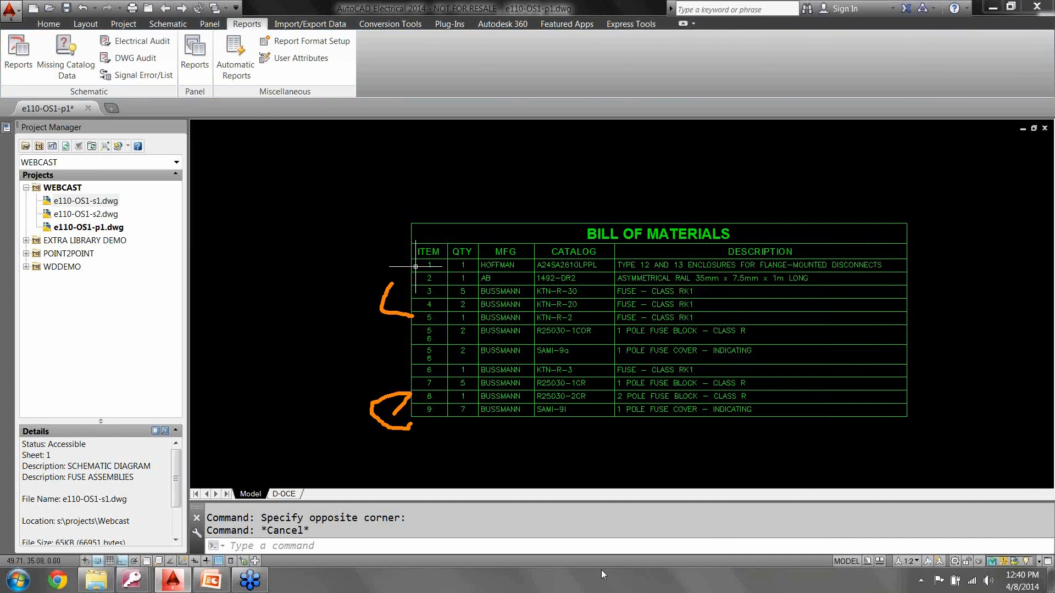
key(Escape)
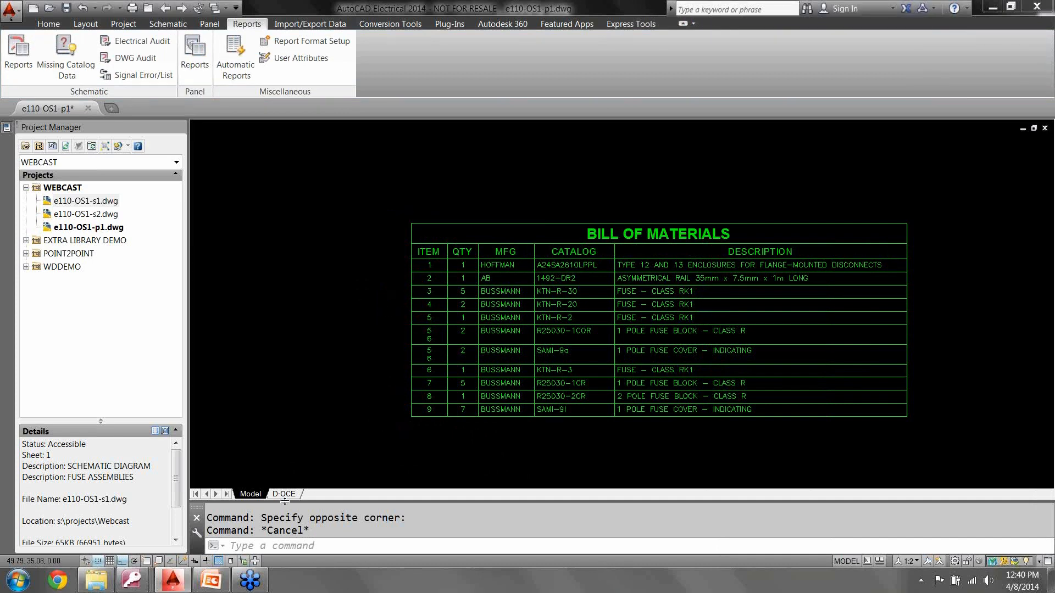
click(221, 577)
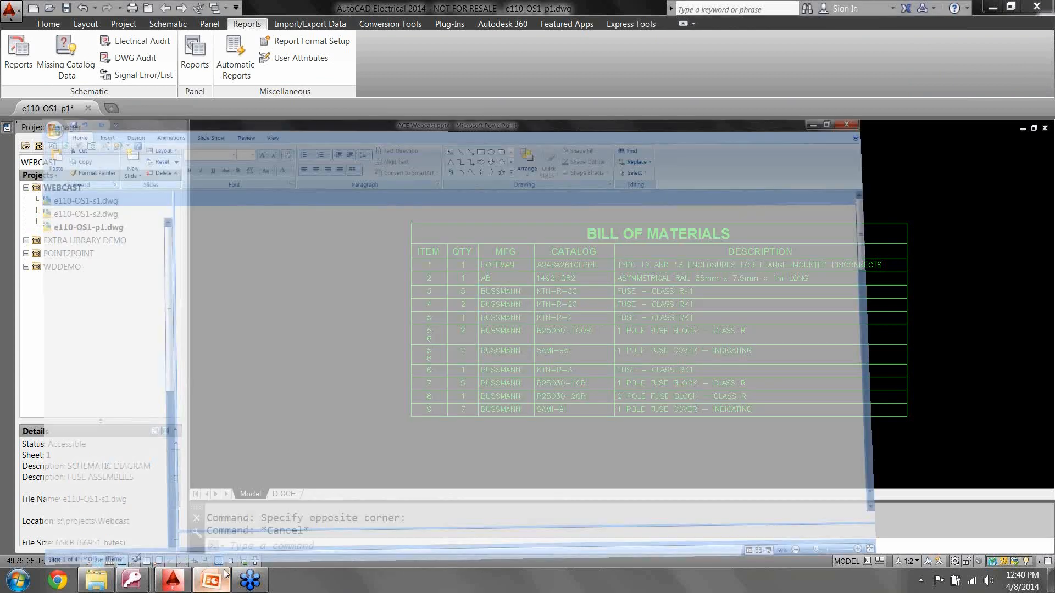
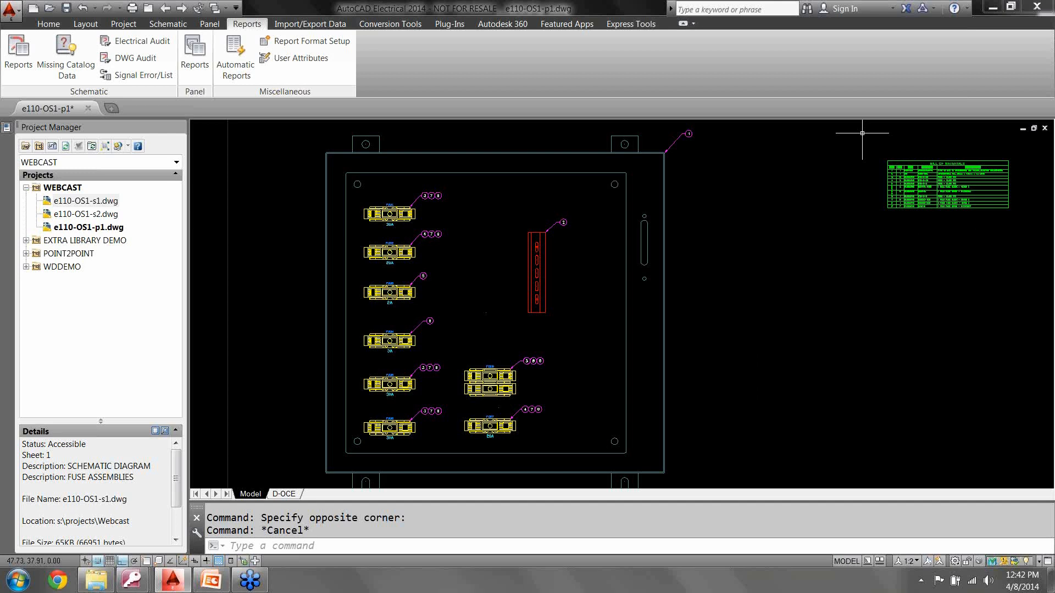
Step: Start a new fuse footprint and choose the Bussmann single assembly KTN-R-1-30-1 from the secondary catalog file
click(206, 24)
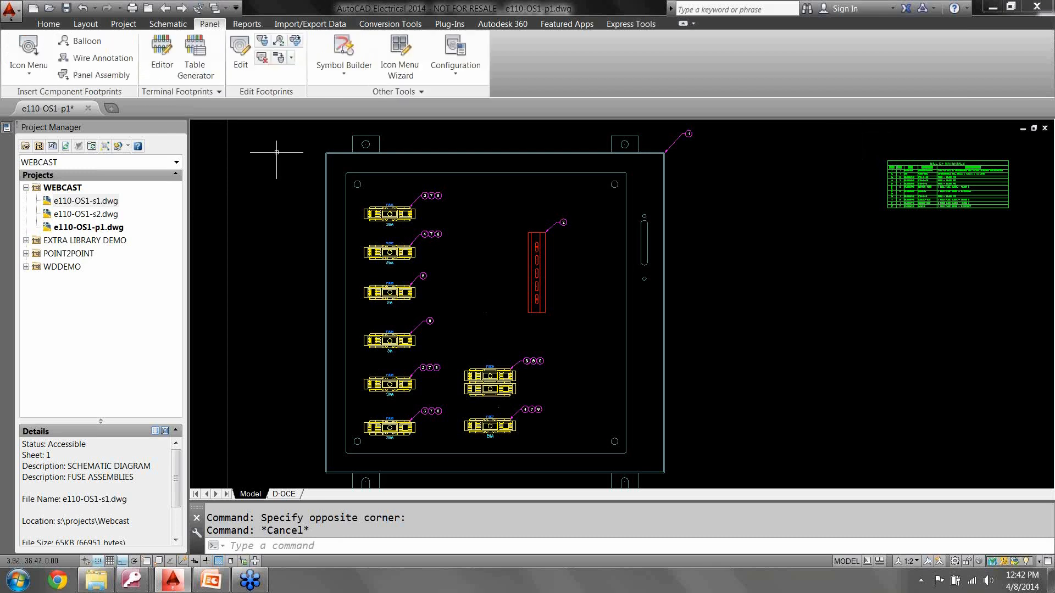
click(28, 52)
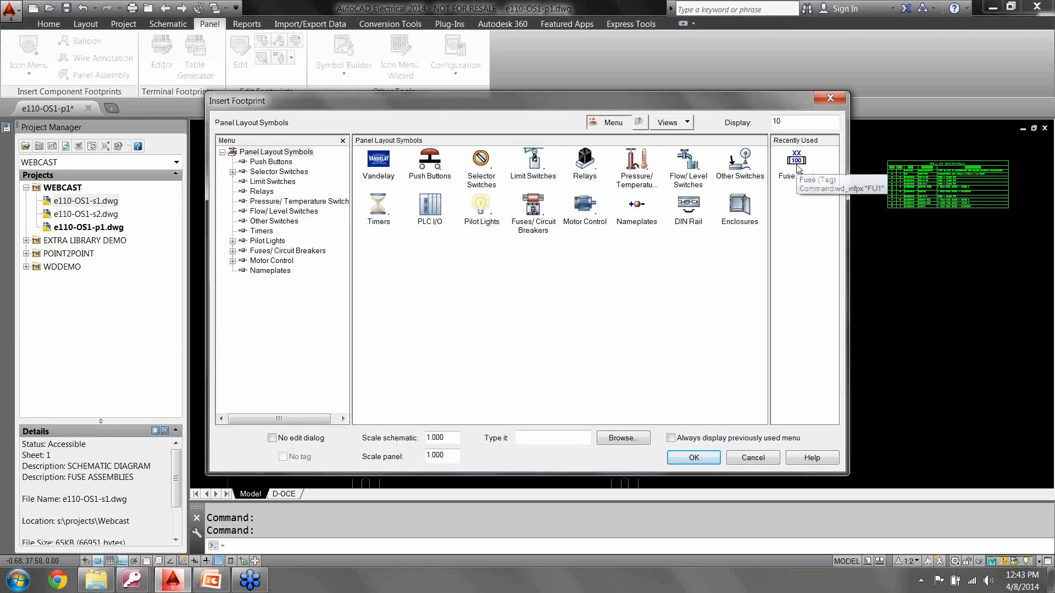
click(796, 165)
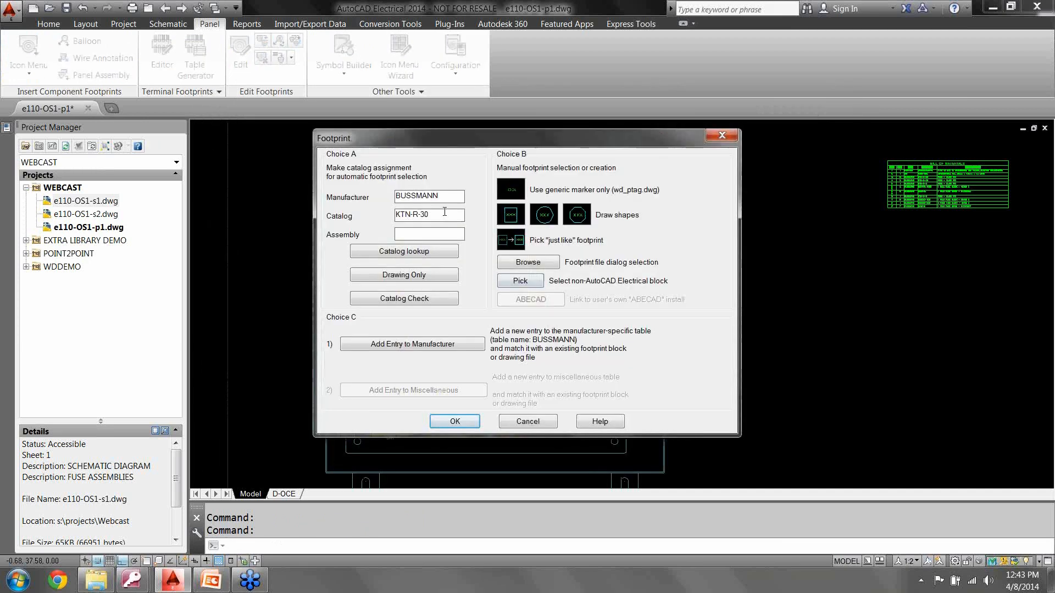
click(405, 253)
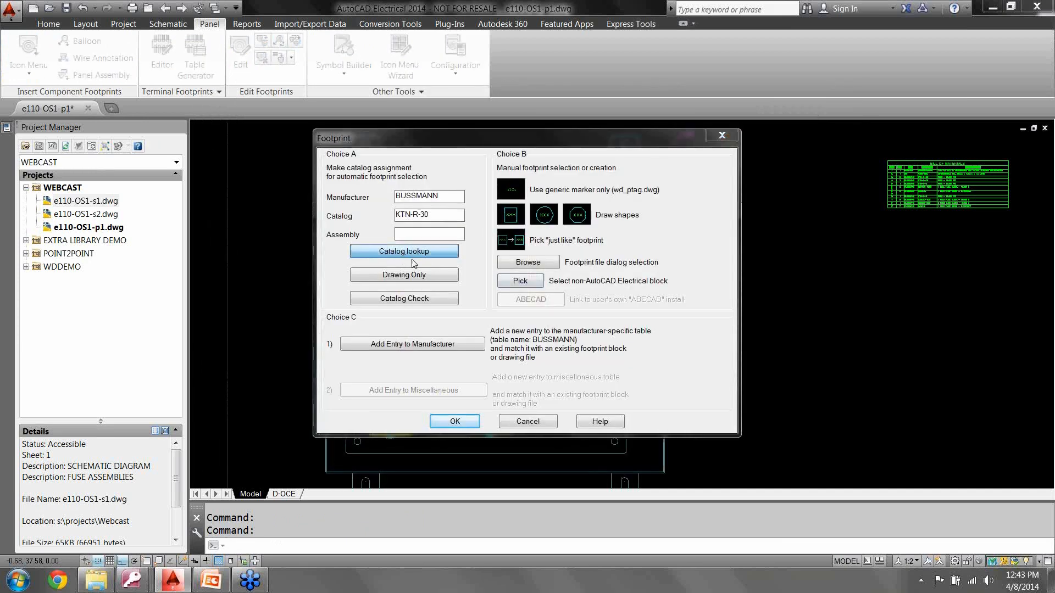
click(247, 31)
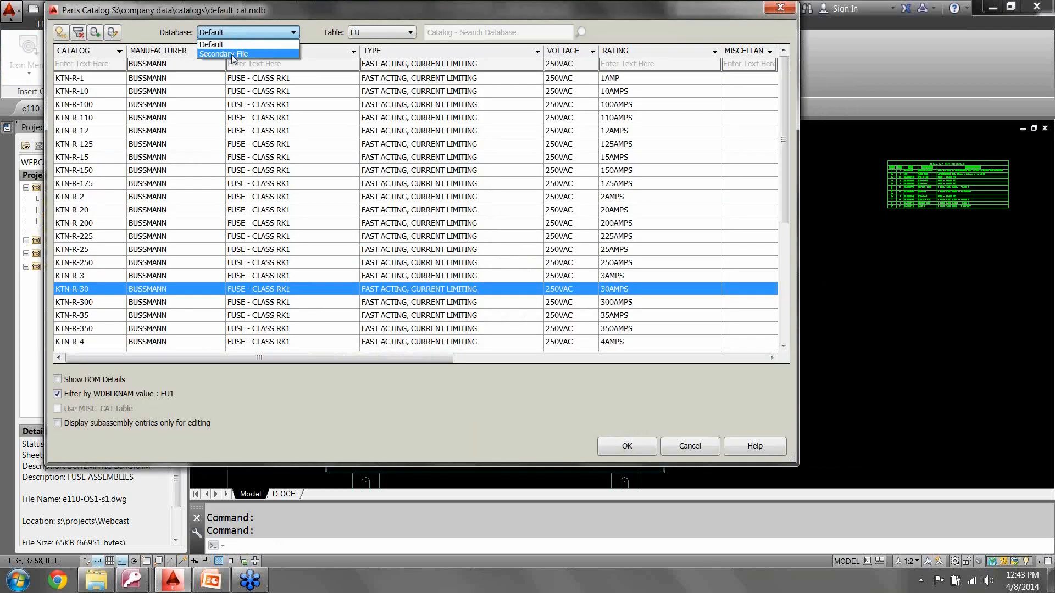
click(232, 53)
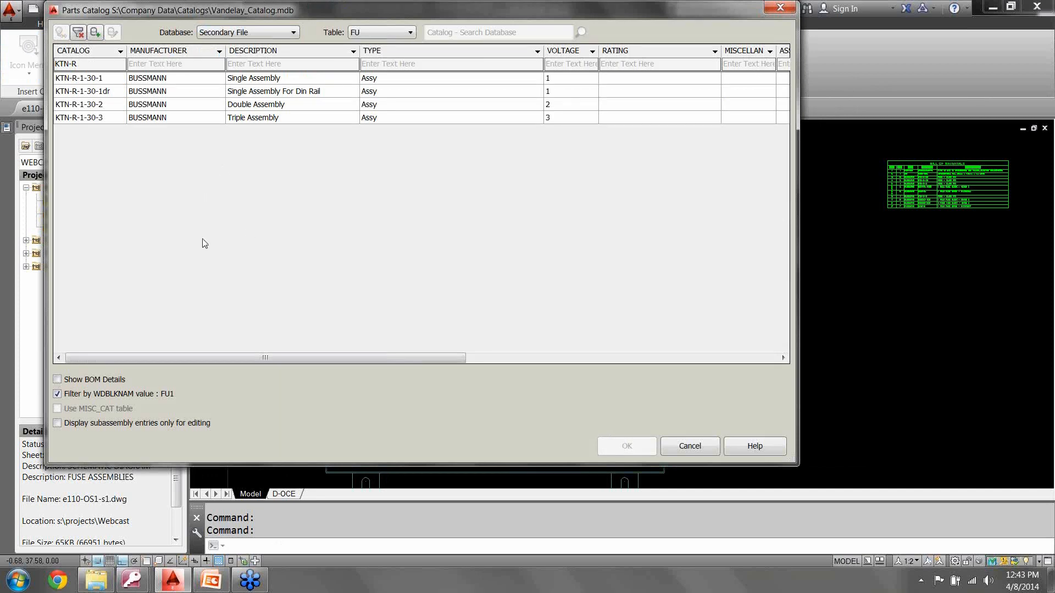
drag(446, 33, 561, 61)
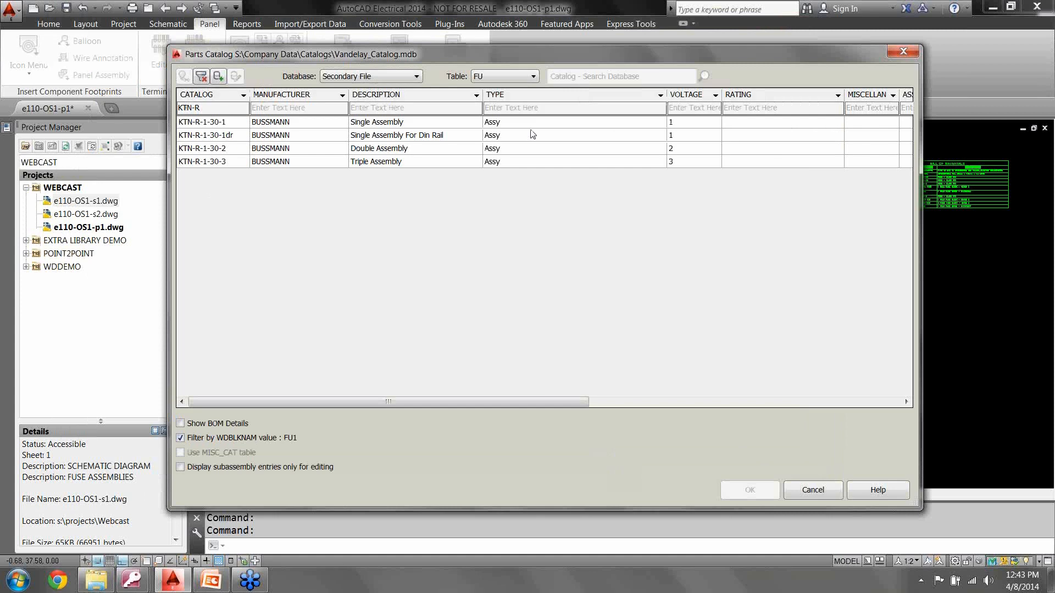
click(218, 125)
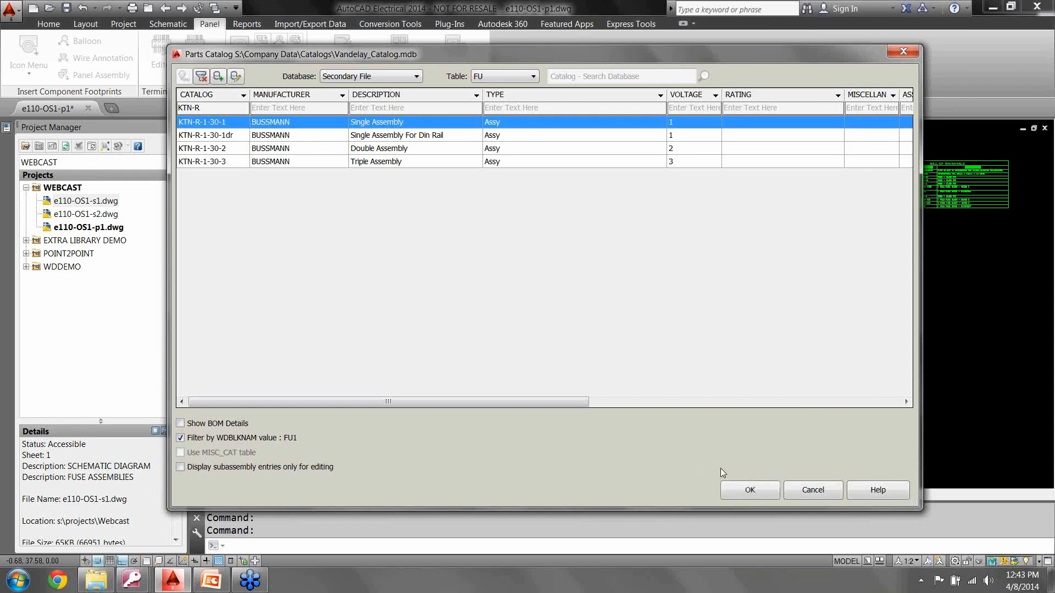
click(742, 489)
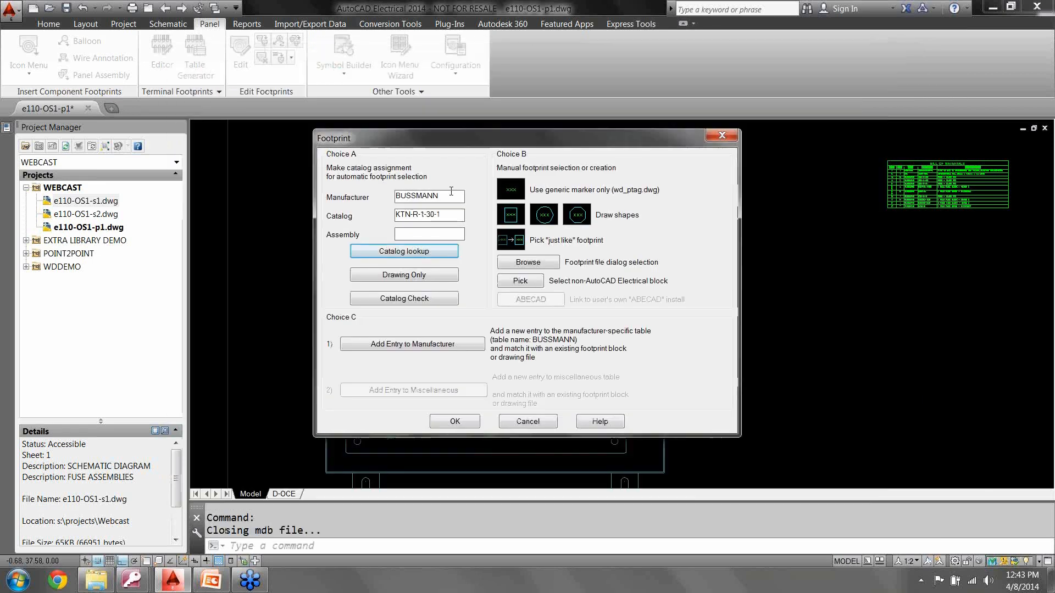
Step: Place the KTN-R-1-30-1 footprint horizontally on the panel just above the double fuse assembly FU108
click(452, 421)
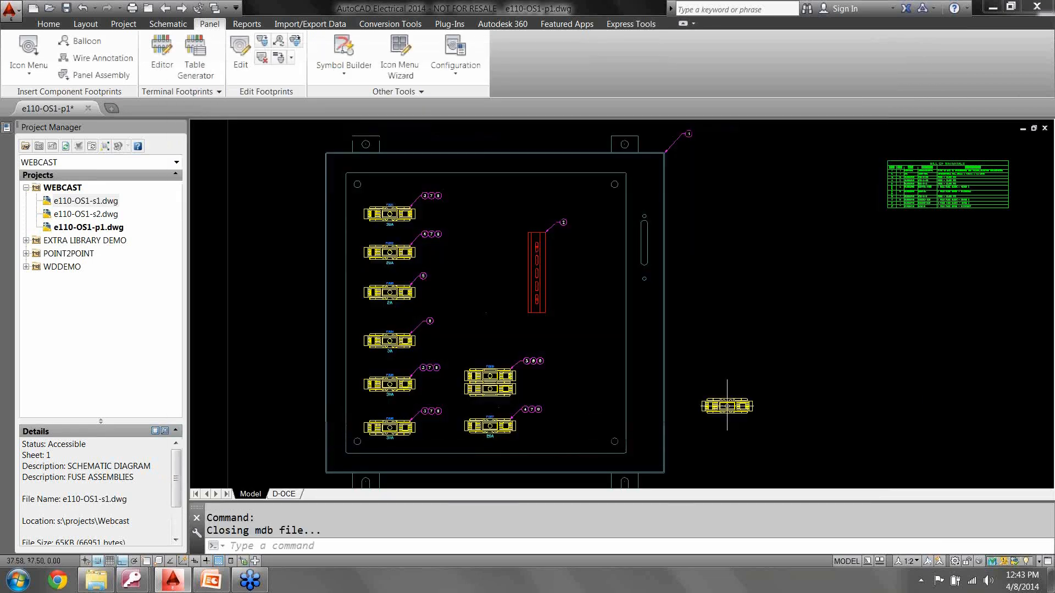
click(485, 331)
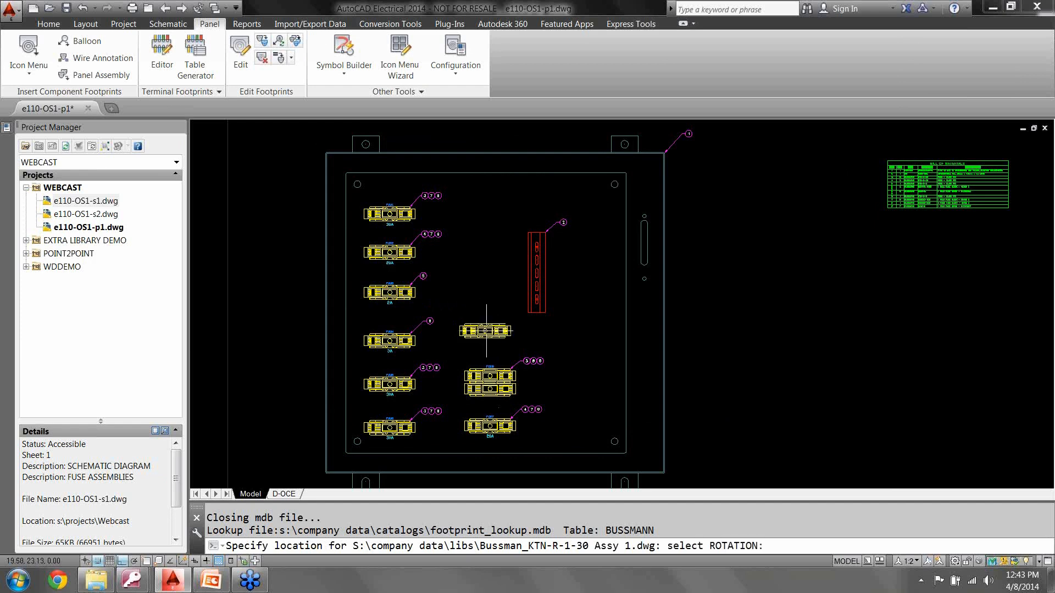
click(537, 331)
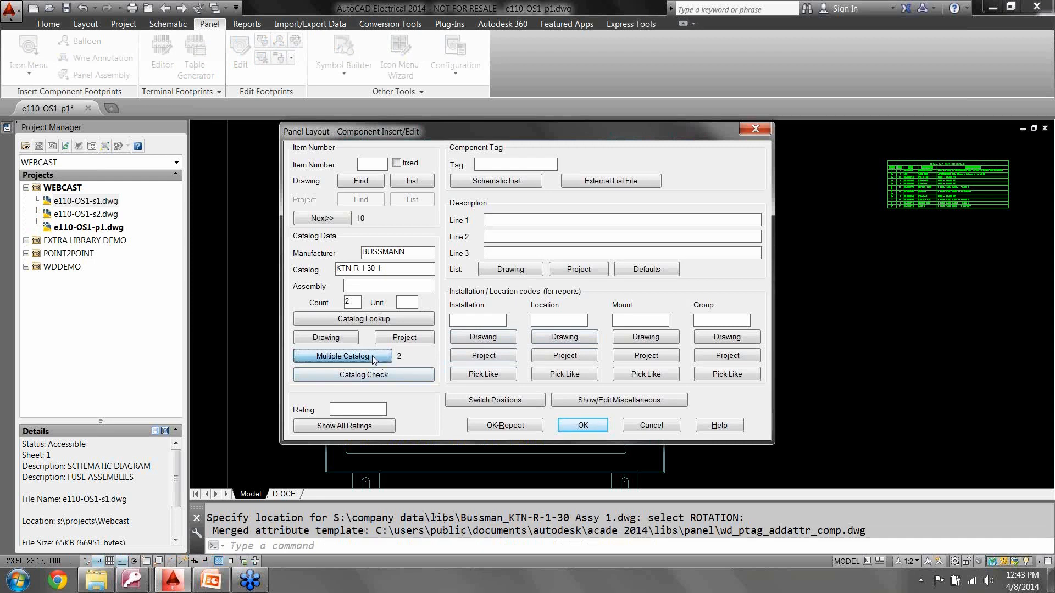
Step: Look up the drawing's matching item numbers for the footprint's additional catalog parts under sequential codes 02 and 01
click(371, 356)
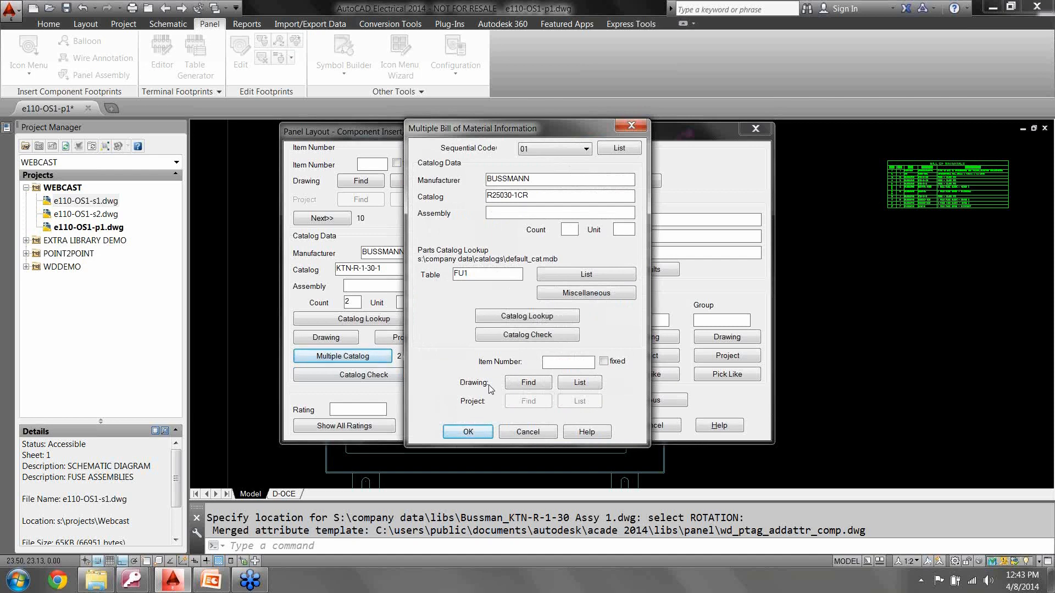
click(555, 150)
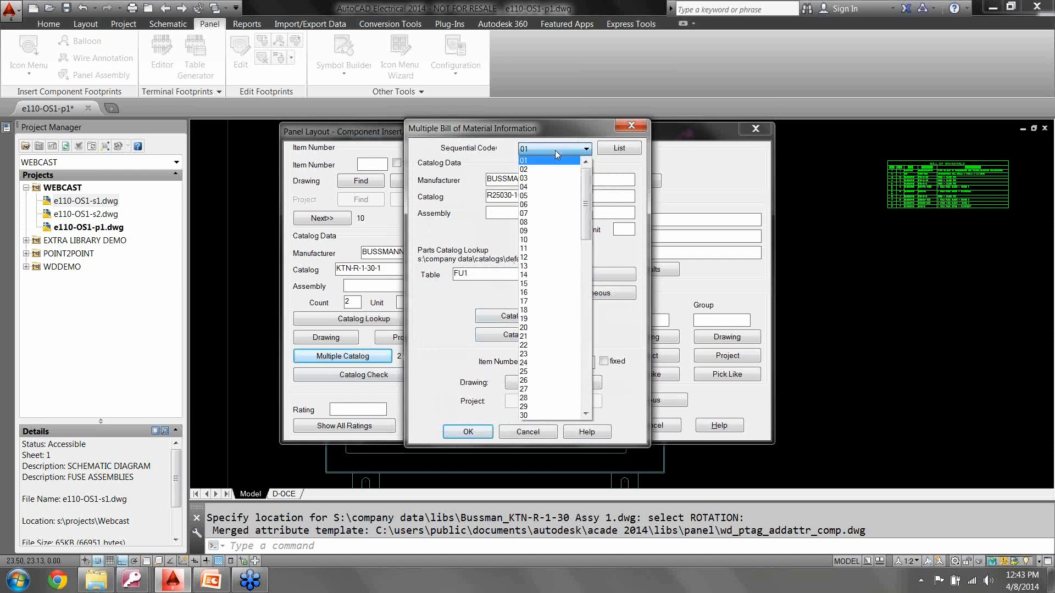
click(547, 174)
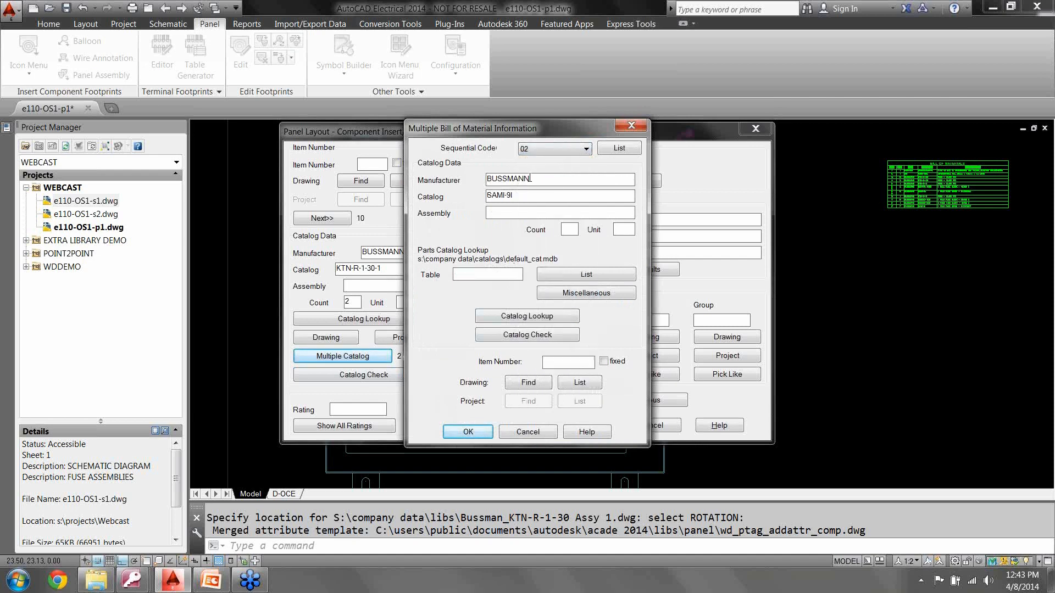
click(528, 383)
click(542, 154)
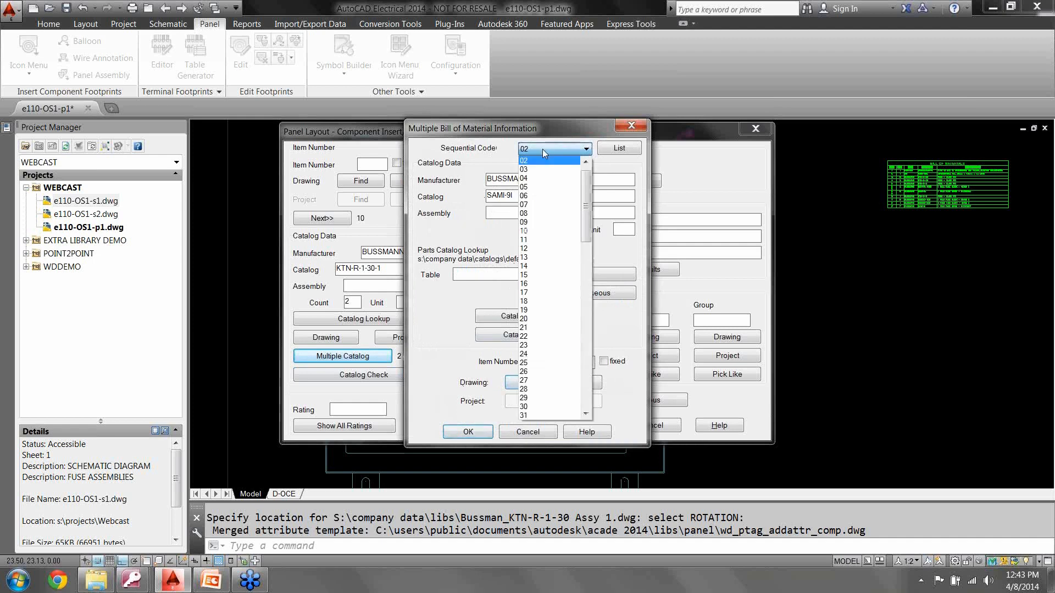
click(552, 160)
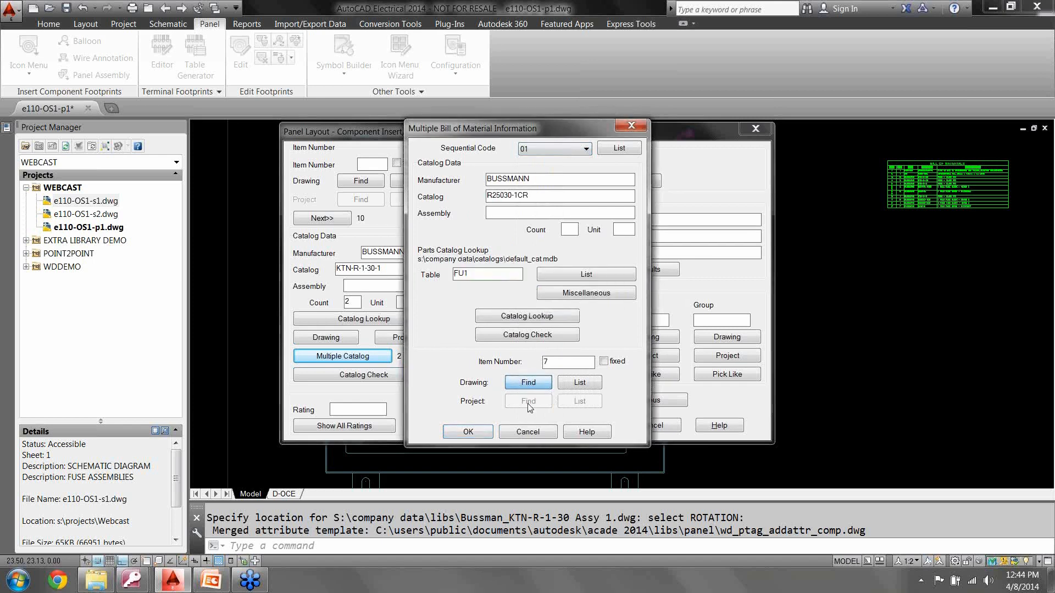
click(473, 434)
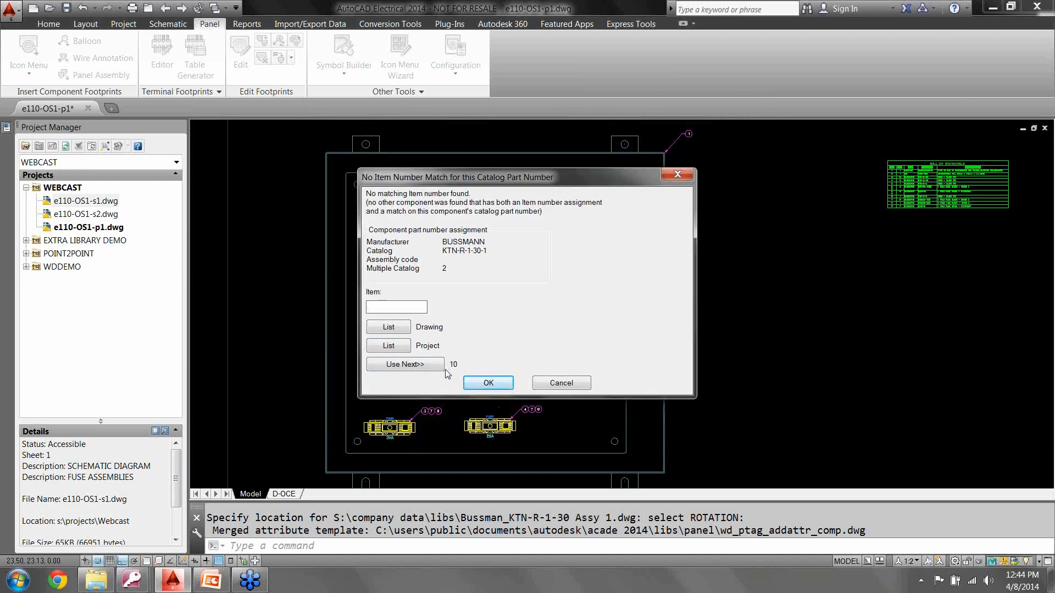
click(488, 382)
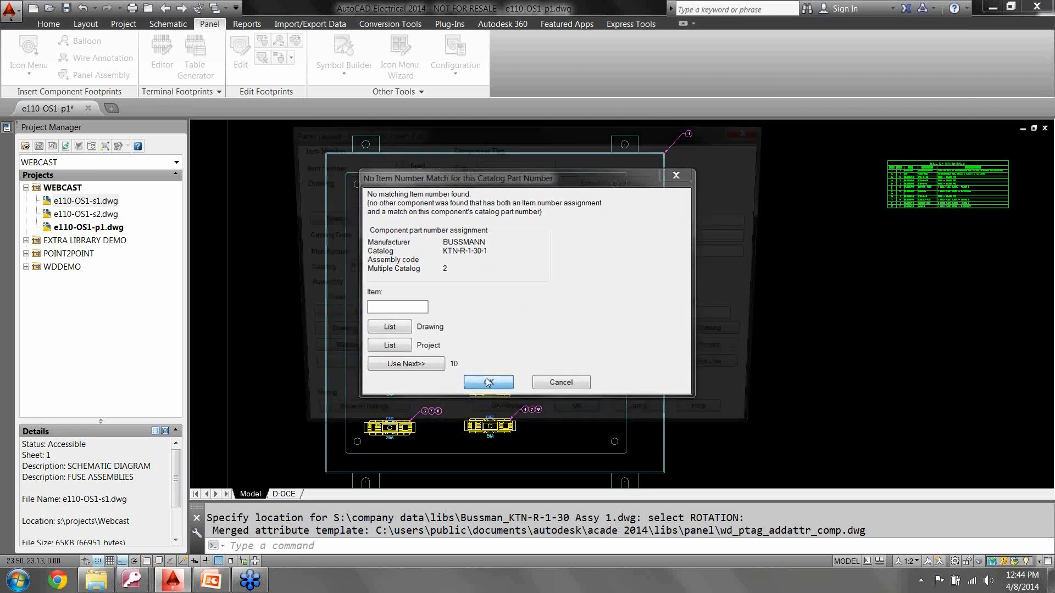
Step: Assign the schematic tag FU110 to the new footprint from the list of schematic tags
click(404, 270)
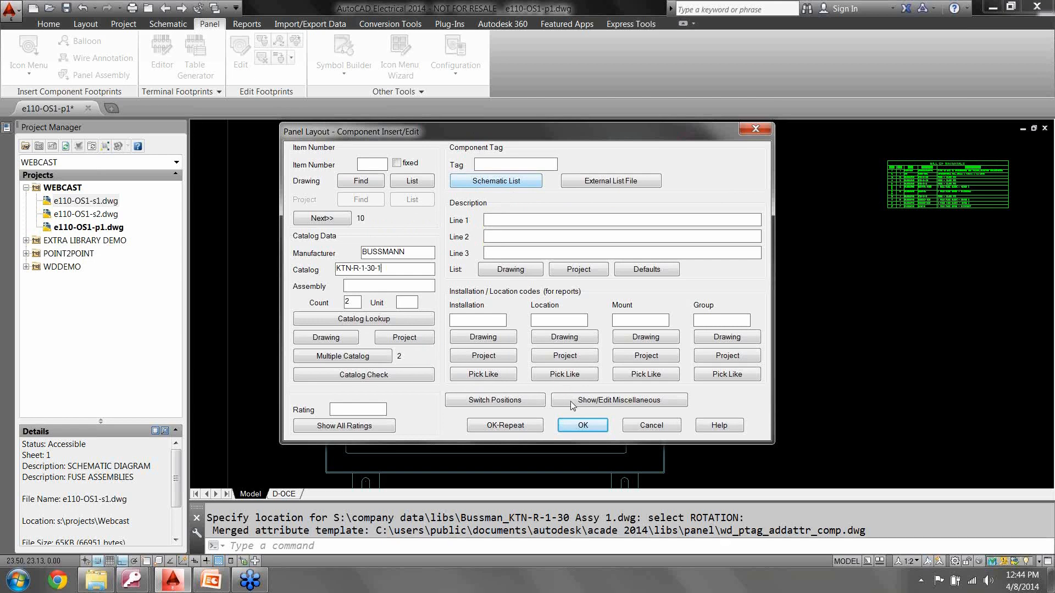
click(484, 183)
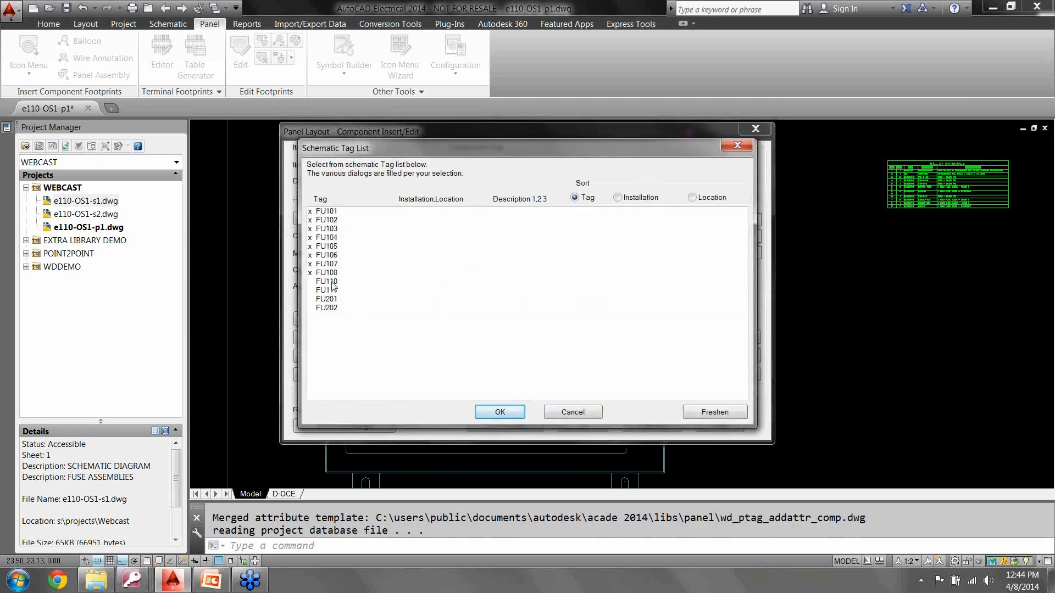
click(333, 286)
click(490, 416)
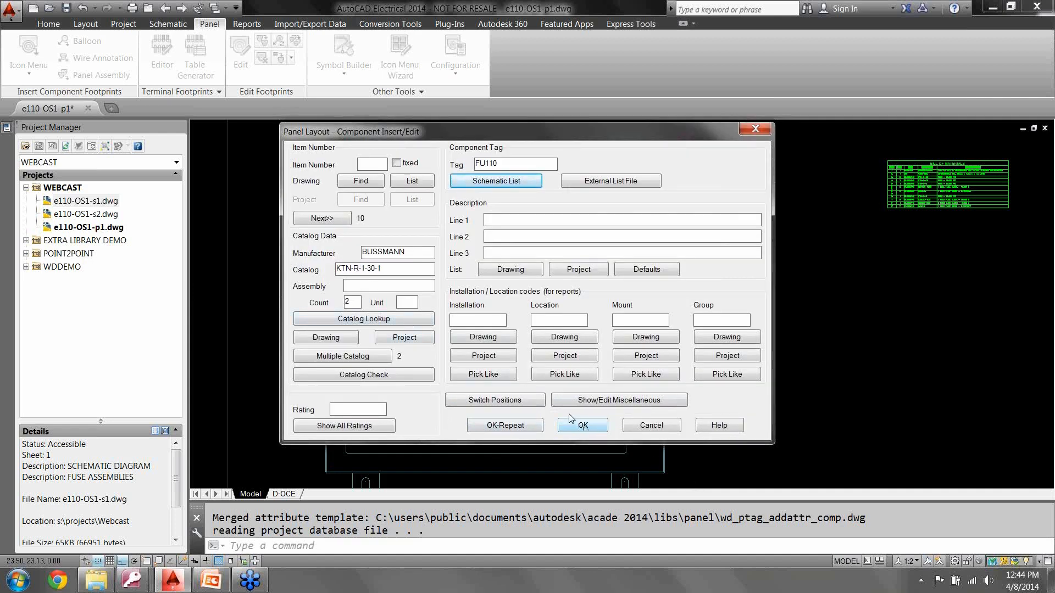
Step: Change the catalog number to KTN-R-30, set the rating to 30A, and accept the footprint while leaving its block as is
click(374, 269)
drag(373, 269, 367, 269)
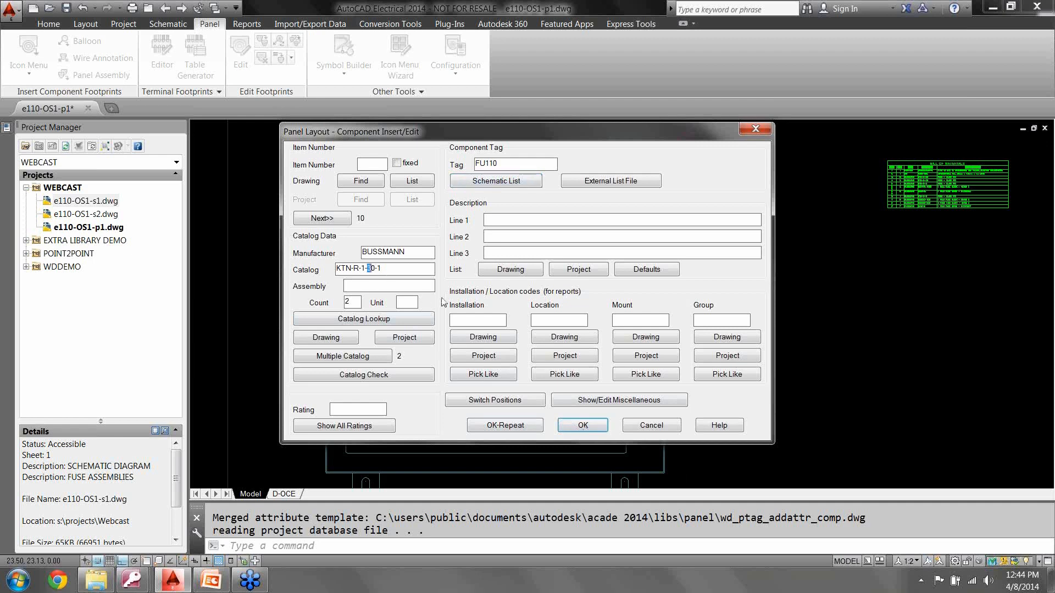
key(Left)
key(BackSpace)
key(BackSpace)
click(390, 287)
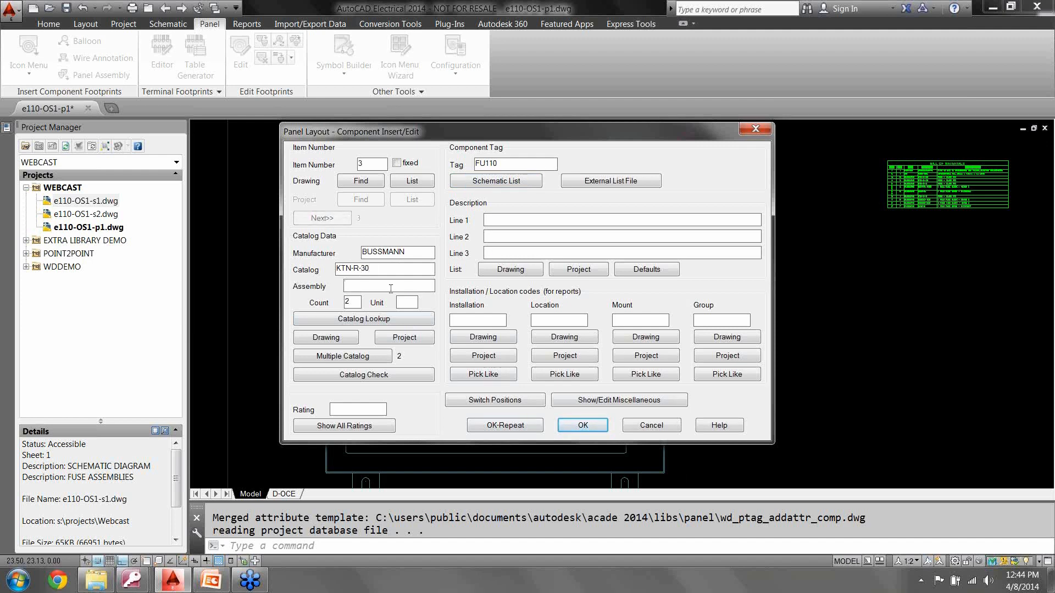
click(354, 408)
text(30)
click(582, 425)
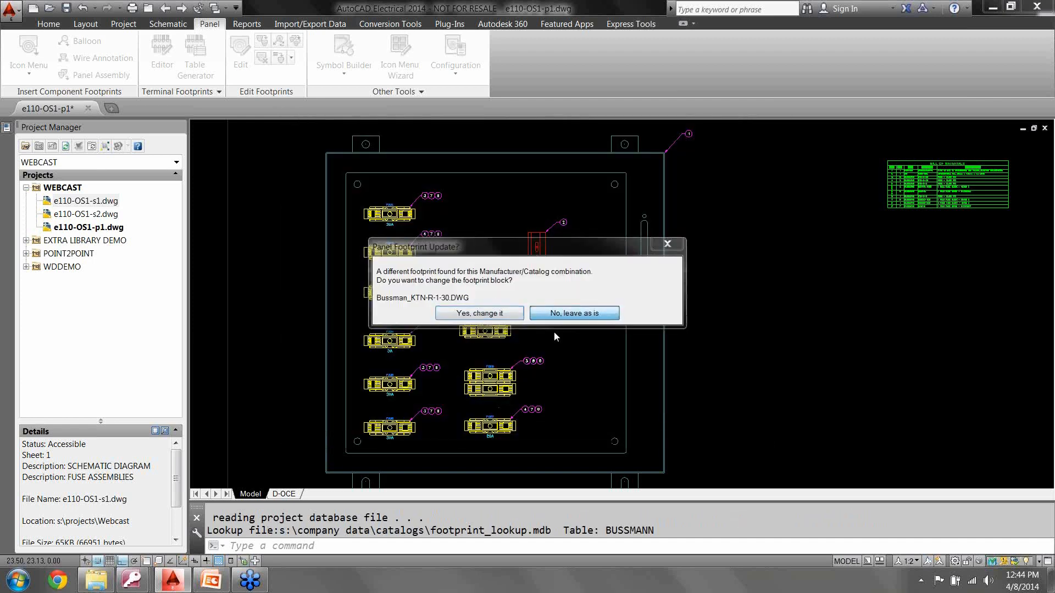
click(563, 314)
Step: Open the FU110 footprint for editing and check its multiple catalog parts
click(484, 331)
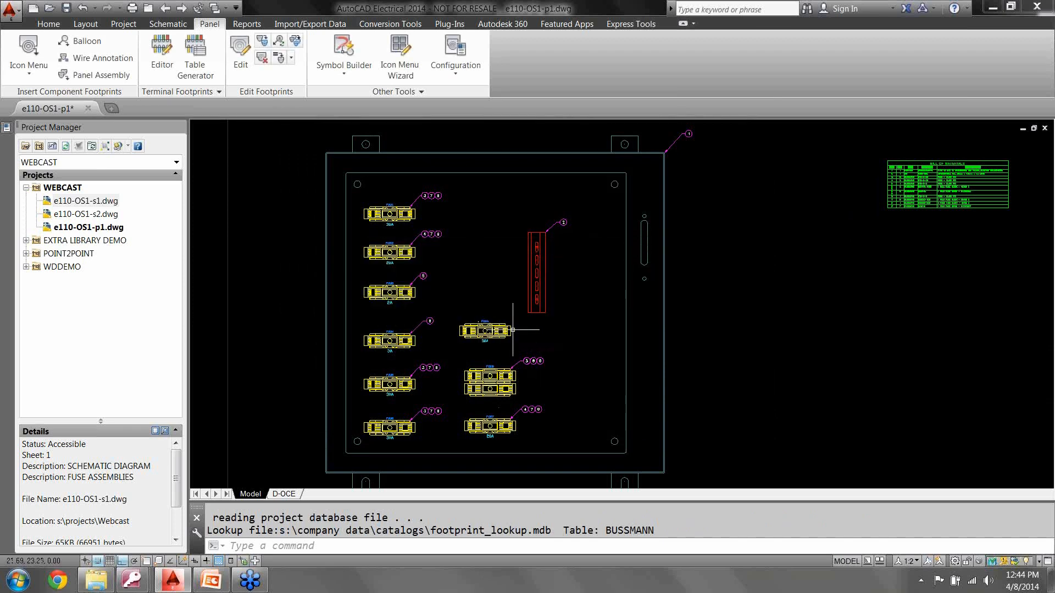
scroll(500, 330, up, 4)
right_click(464, 332)
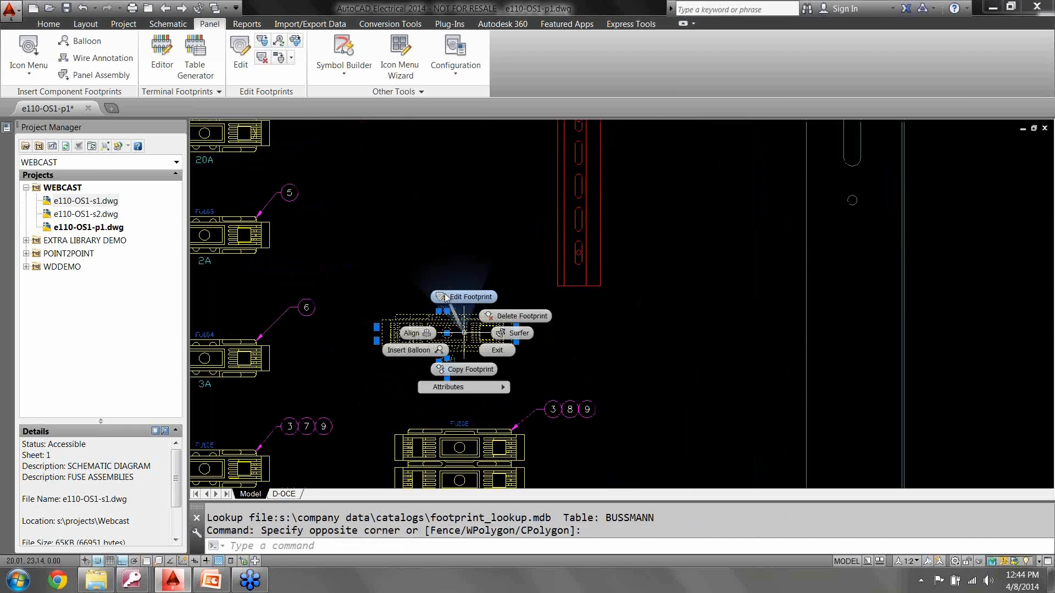
click(447, 294)
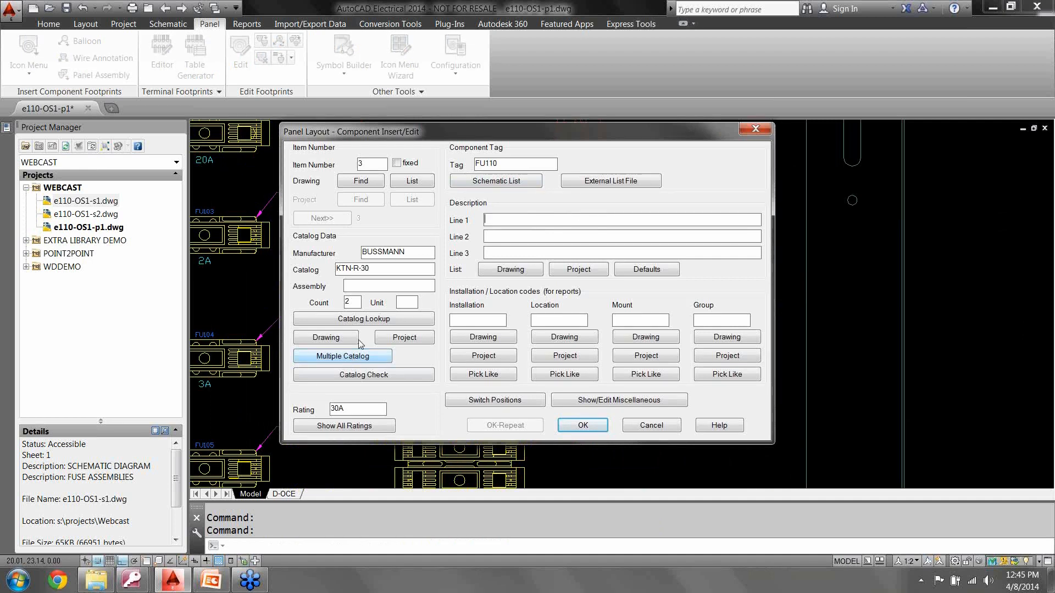
click(373, 358)
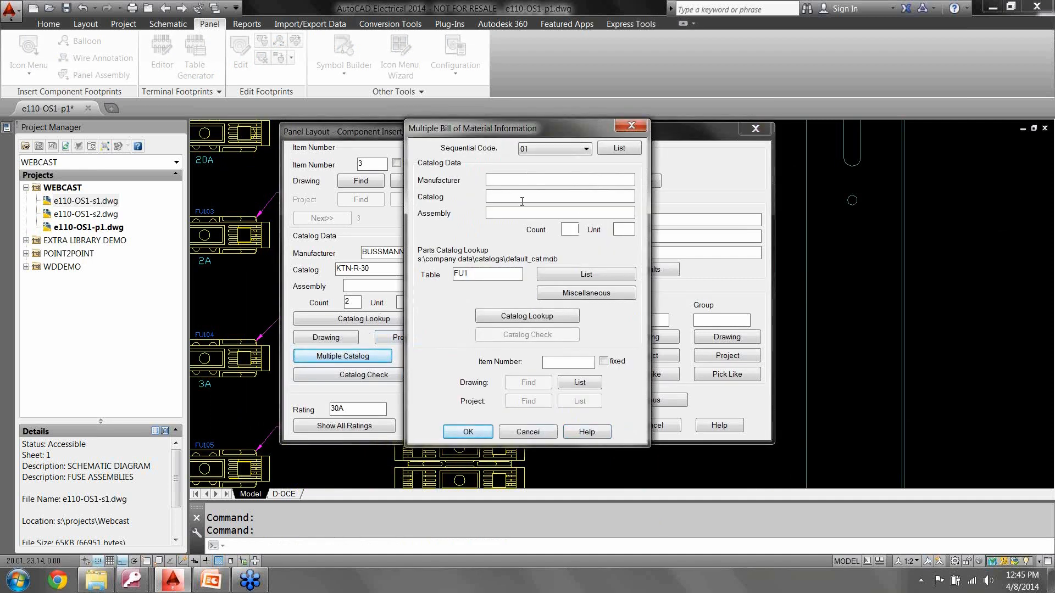
click(528, 432)
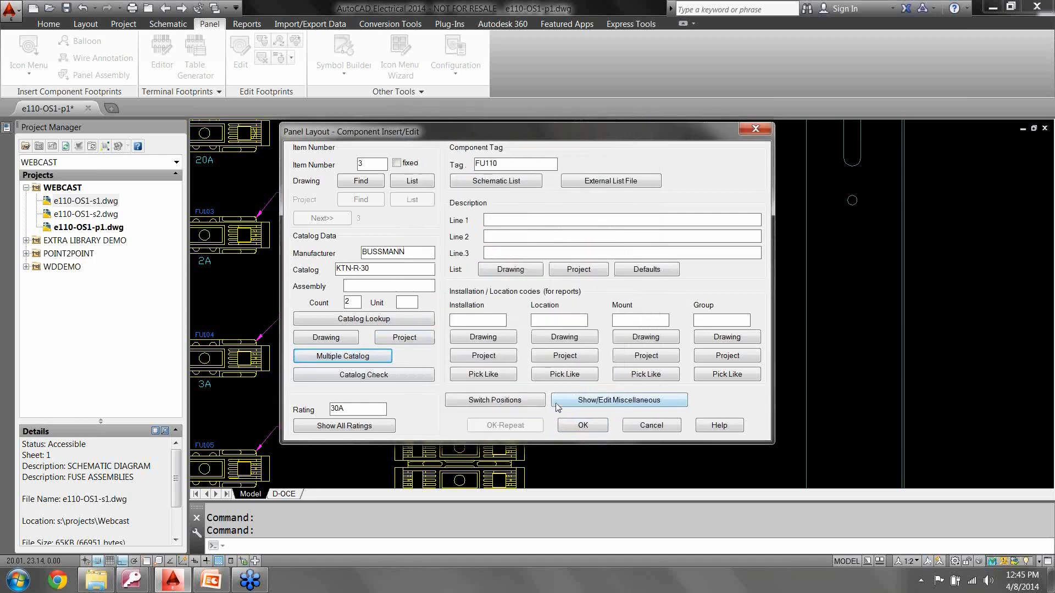
Step: Reassign the KTN-R-1-30-1 single assembly to FU110 from the secondary catalog file
click(384, 321)
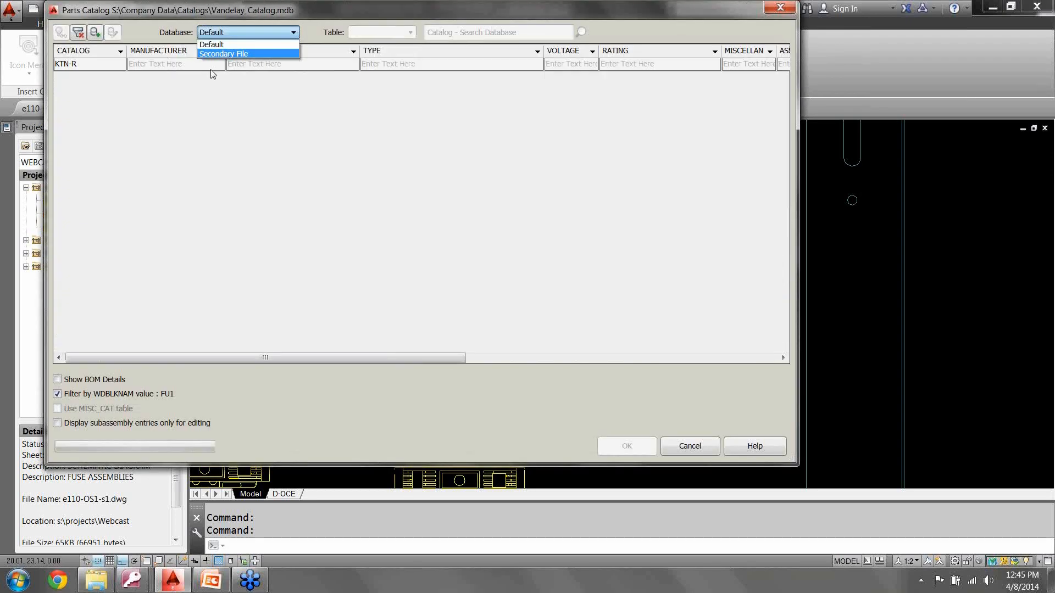
click(101, 80)
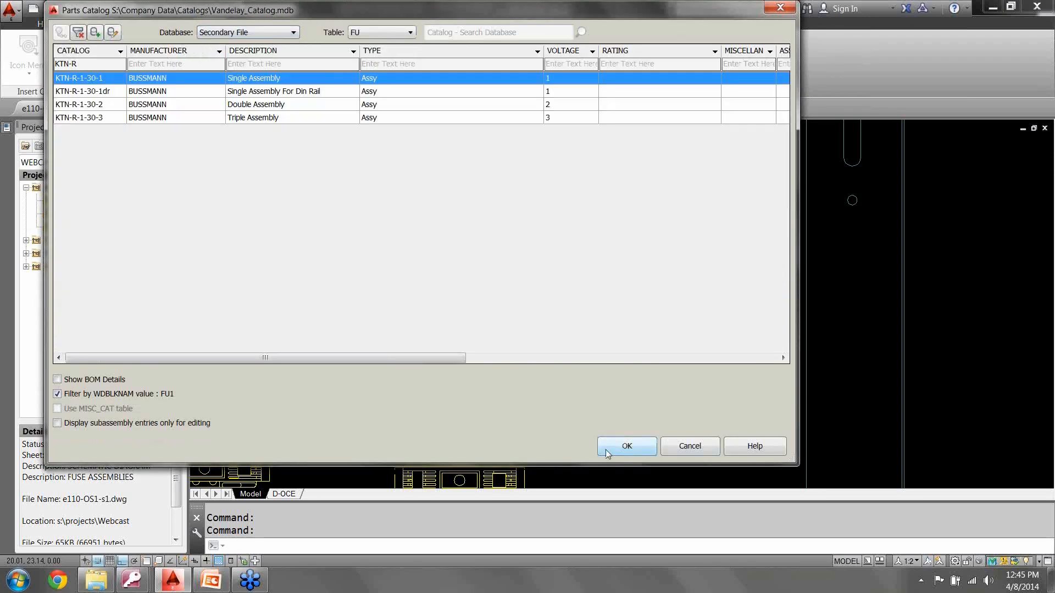
click(605, 446)
click(603, 325)
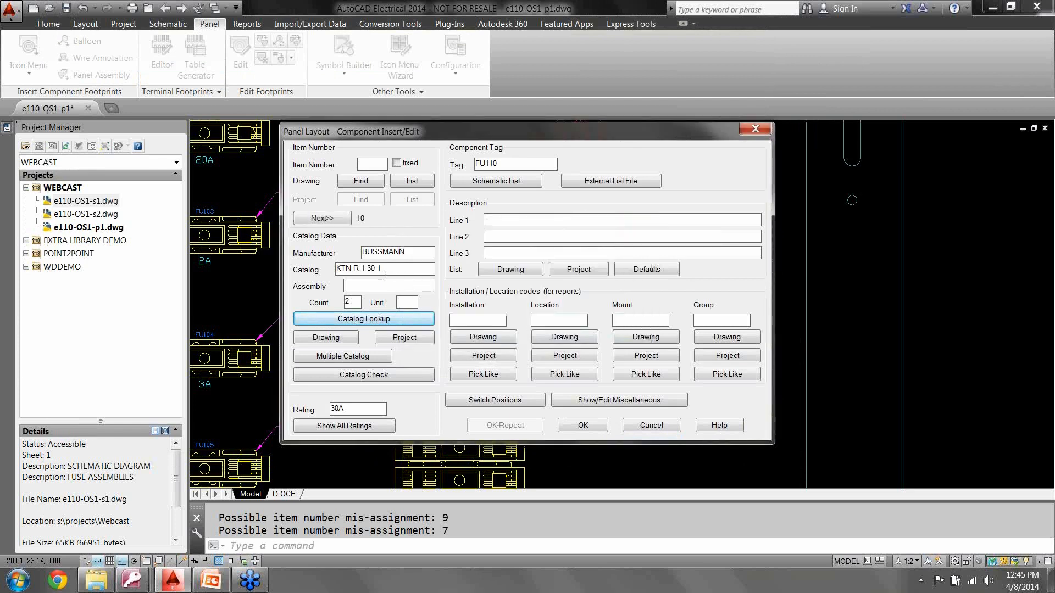
Step: Clear the count, change FU110's catalog number to KTN-R-30, and accept the update of the related project drawing
click(355, 305)
key(BackSpace)
click(390, 271)
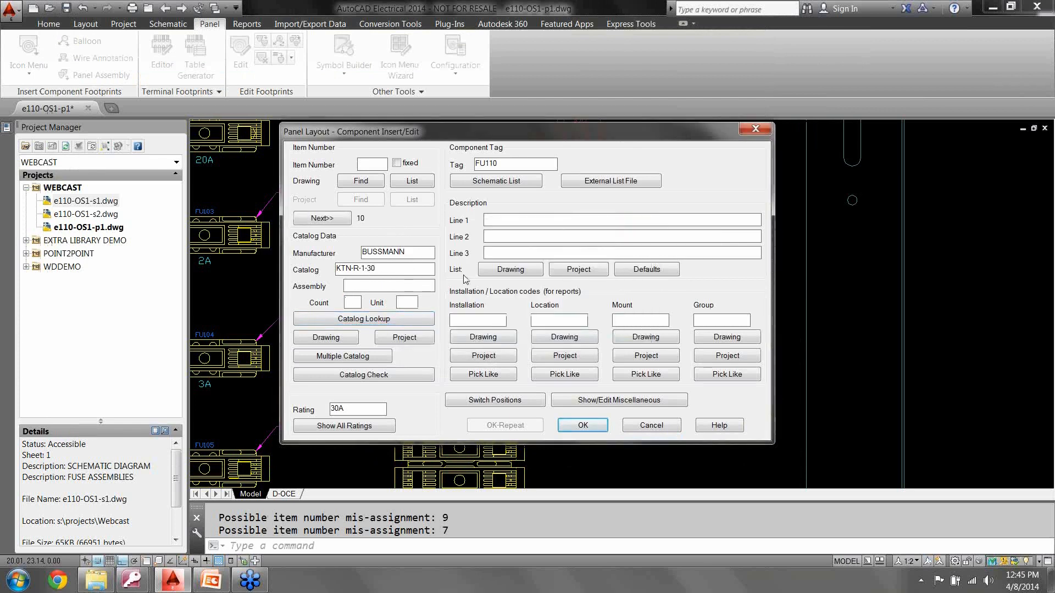
key(BackSpace)
key(BackSpace)
key(BackSpace)
text(-)
click(577, 427)
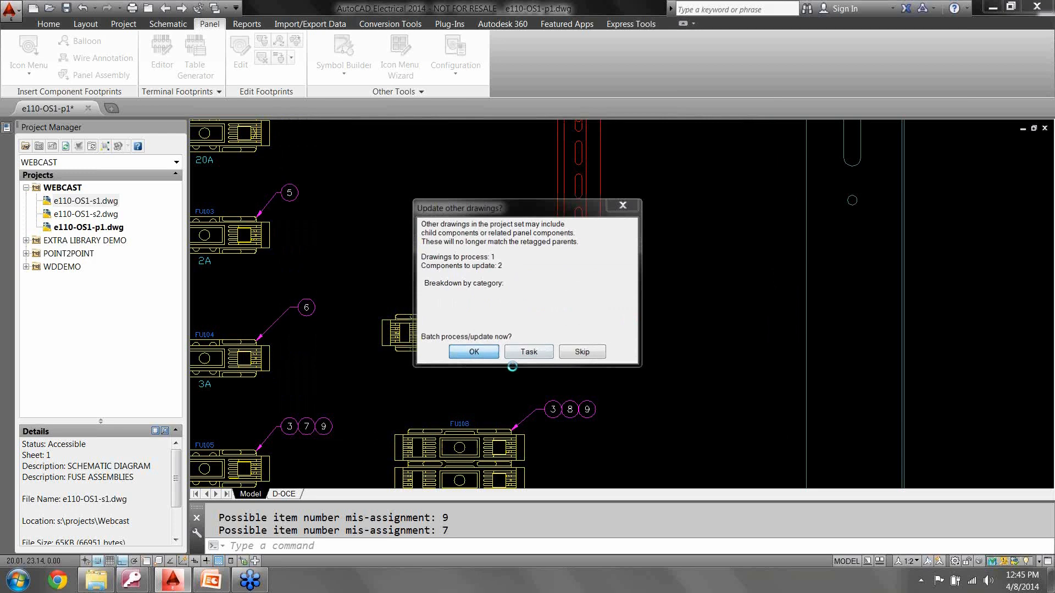
key(Return)
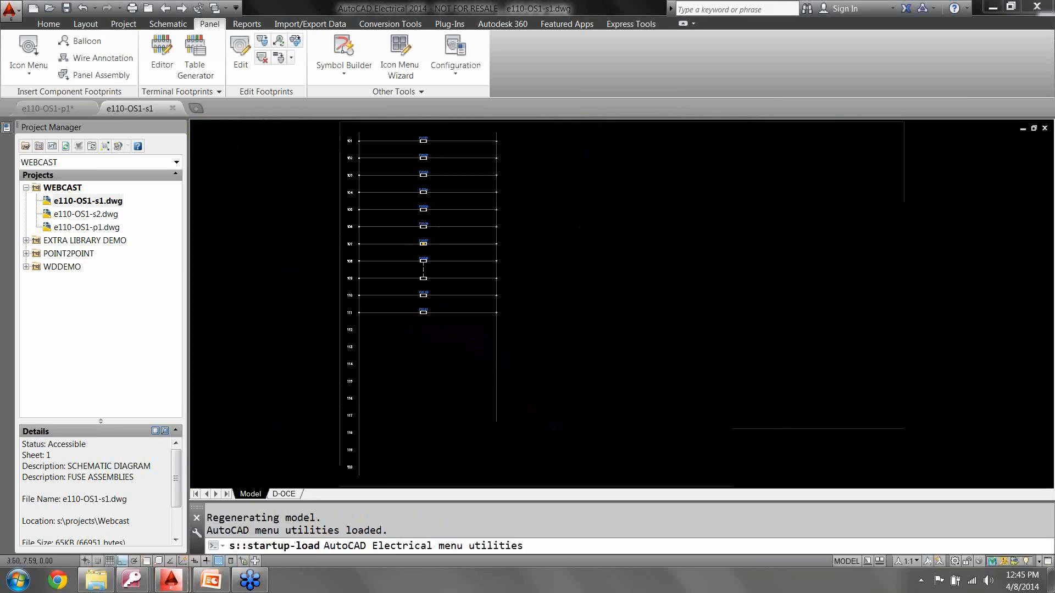
Step: Reopen the FU110 footprint and review its multiple catalog parts and main catalog number
right_click(482, 326)
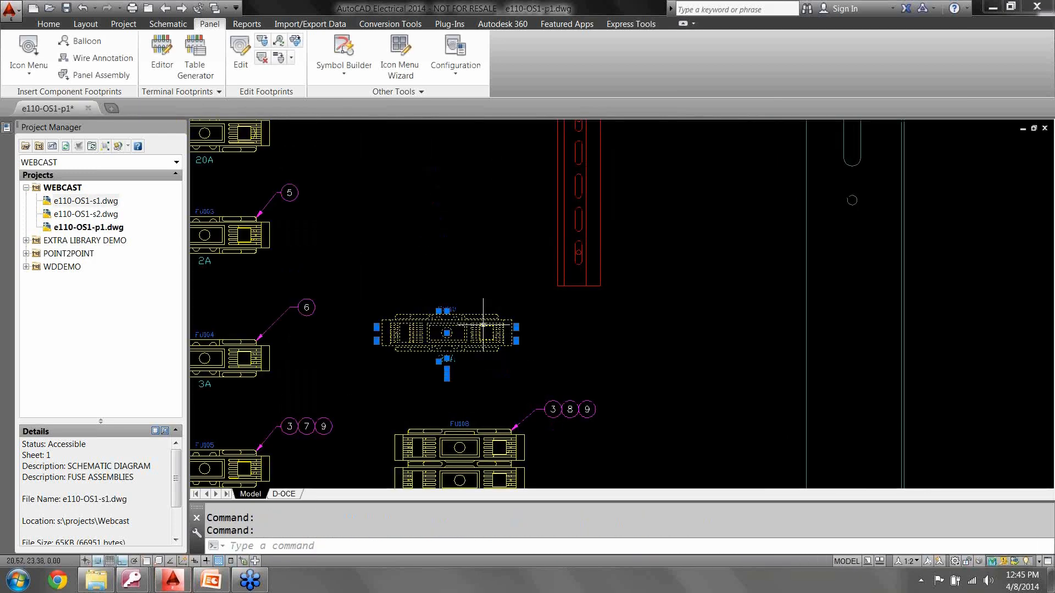
click(480, 290)
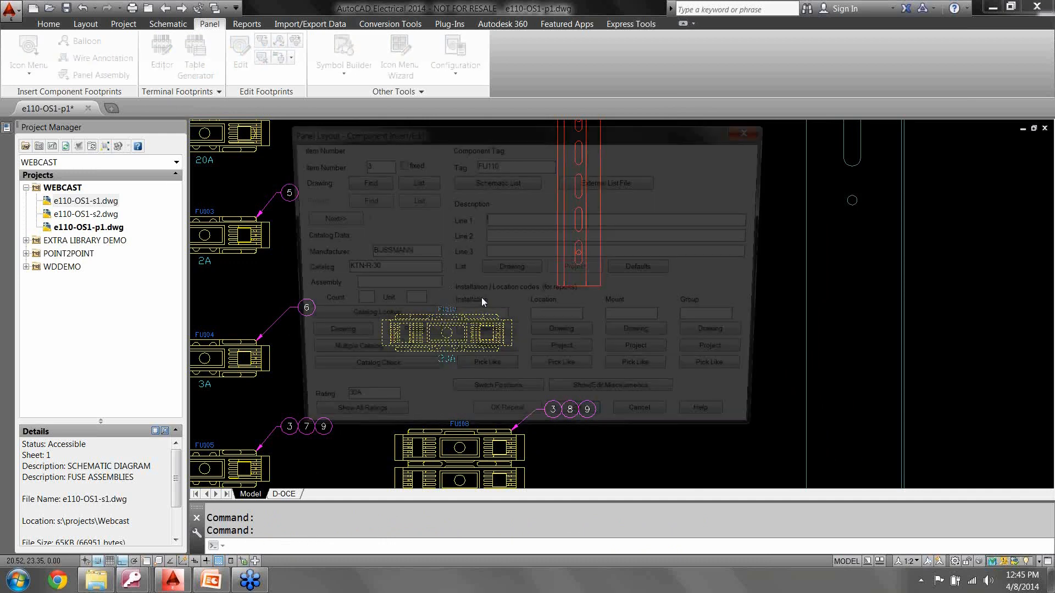
click(343, 356)
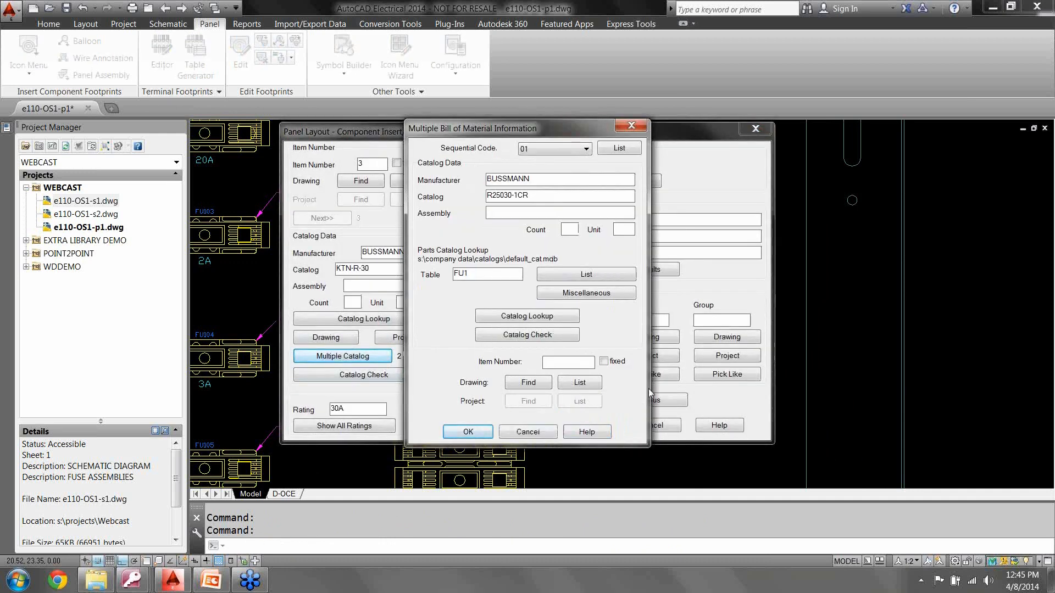
click(528, 433)
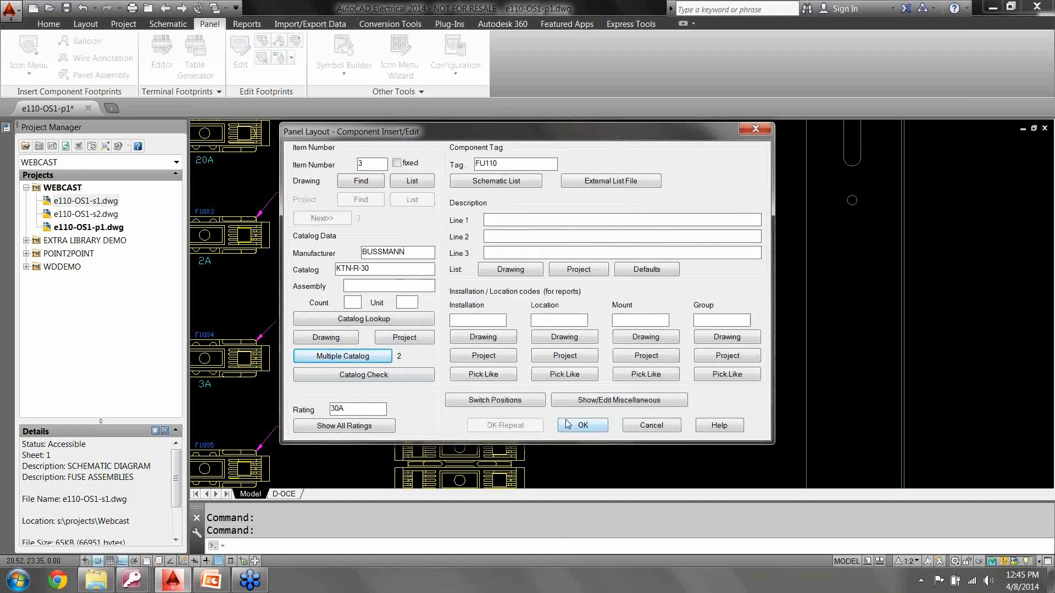
click(371, 269)
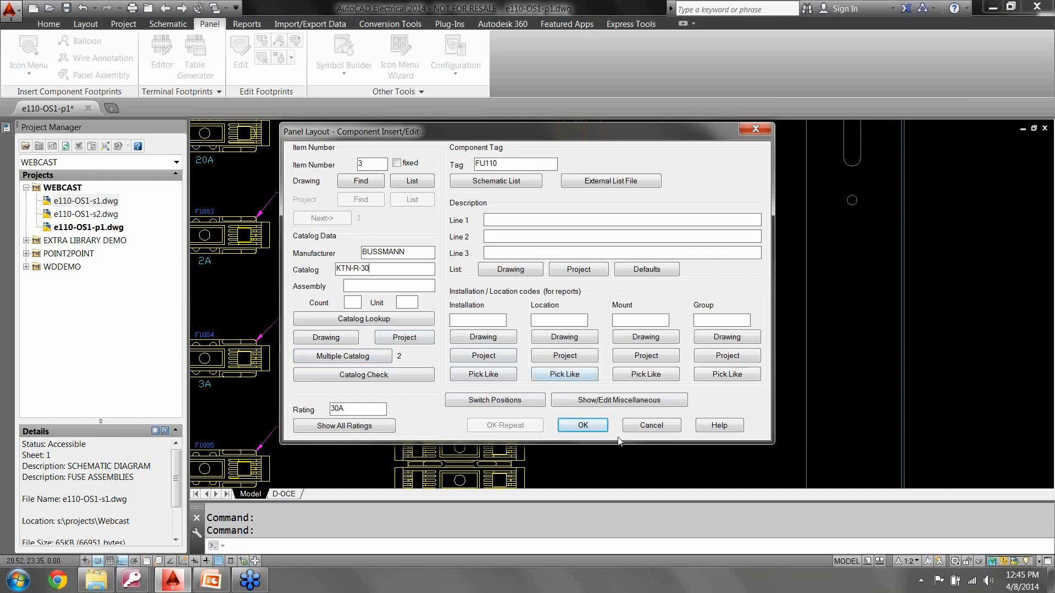
click(582, 426)
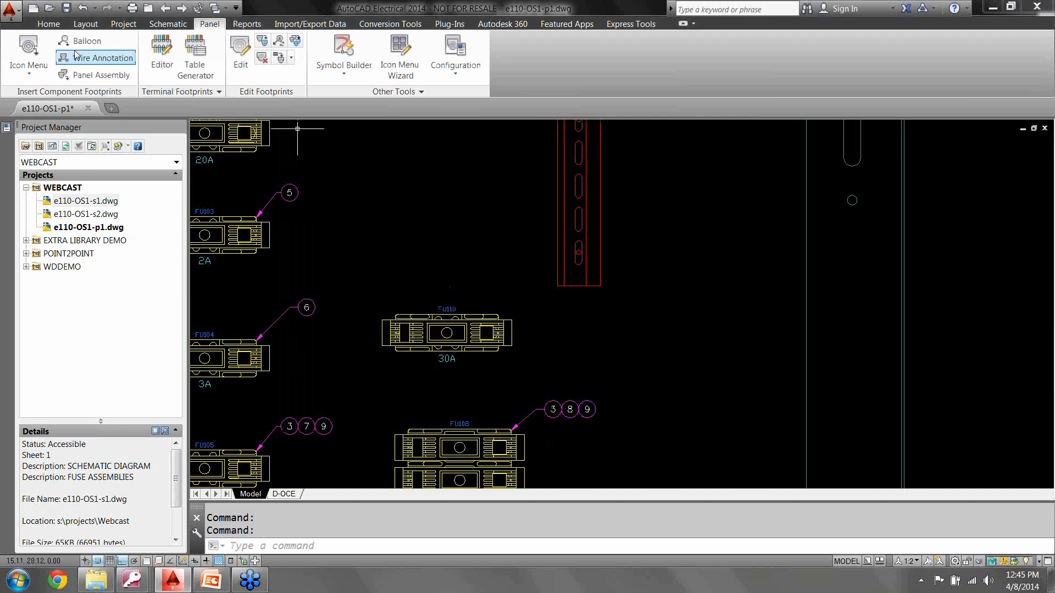
click(29, 50)
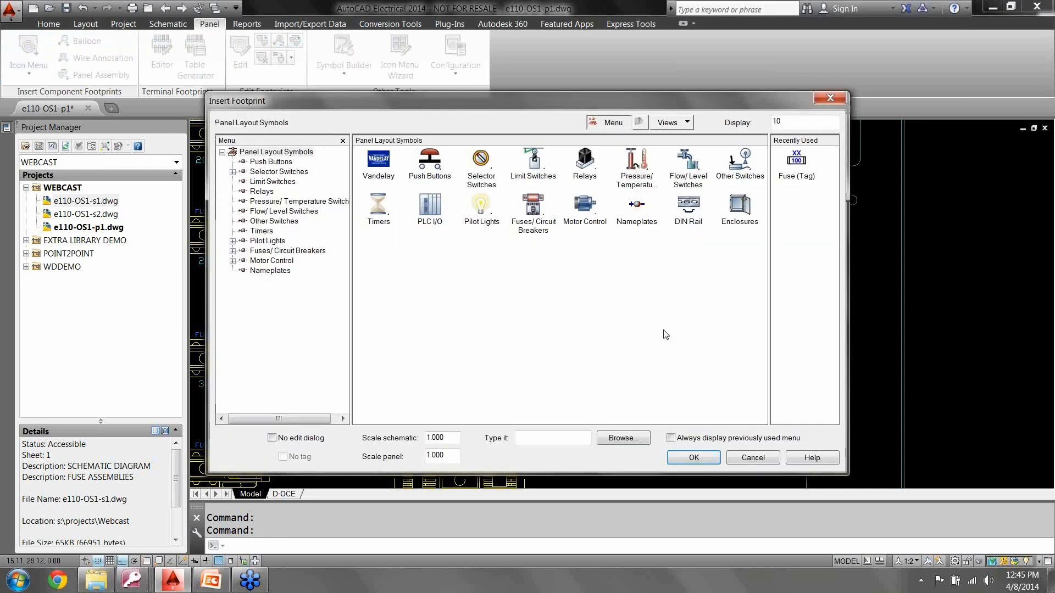
click(749, 460)
click(30, 44)
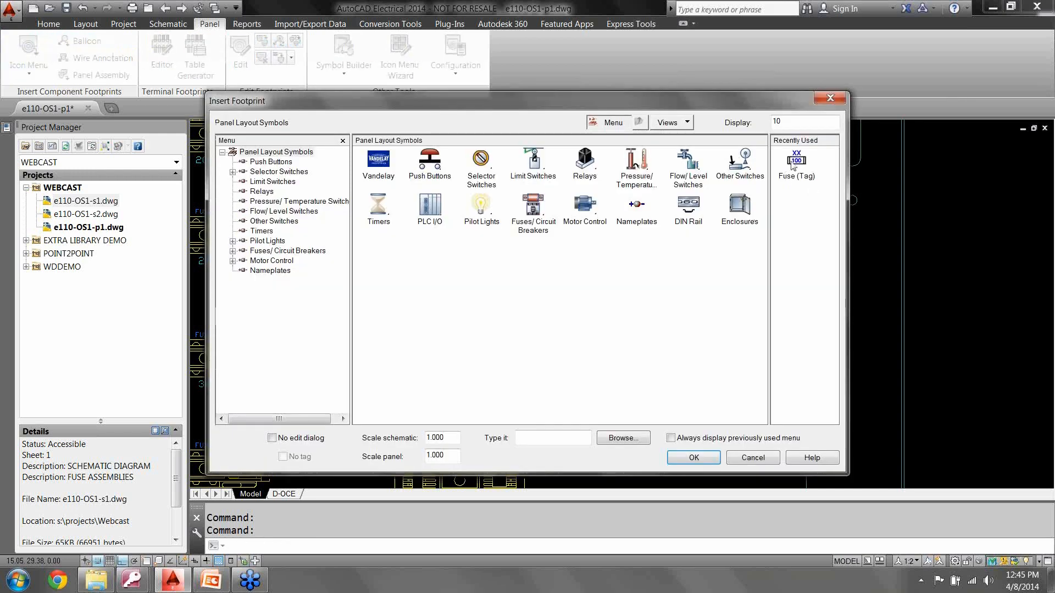
click(794, 163)
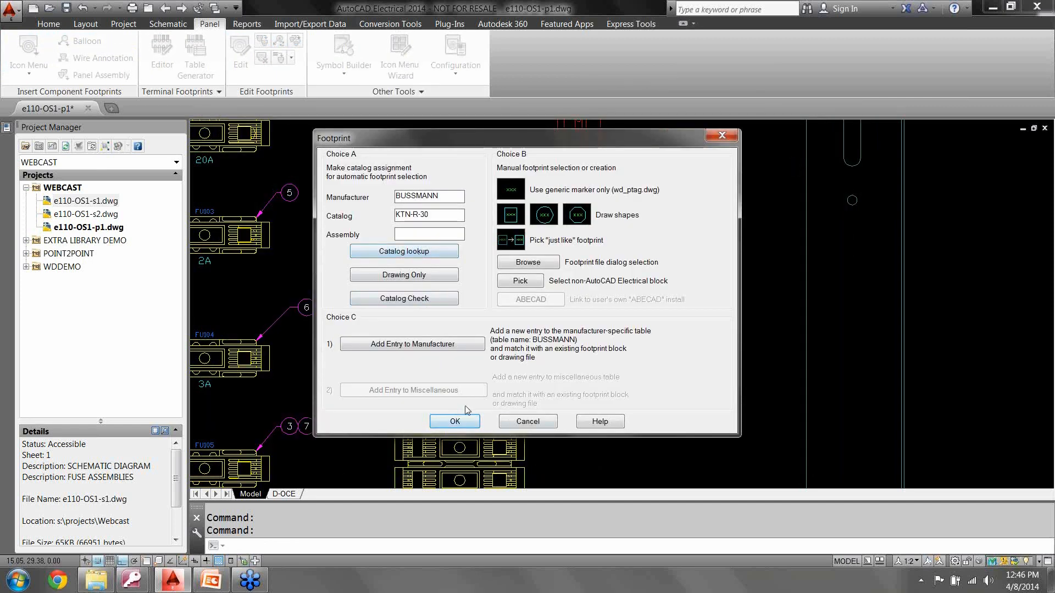
click(454, 421)
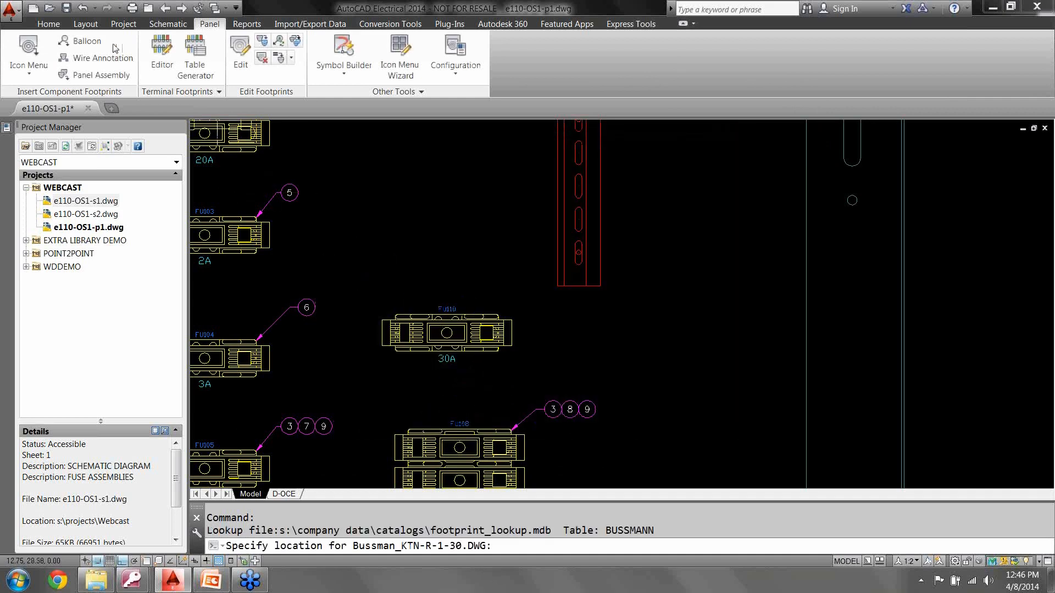
key(Escape)
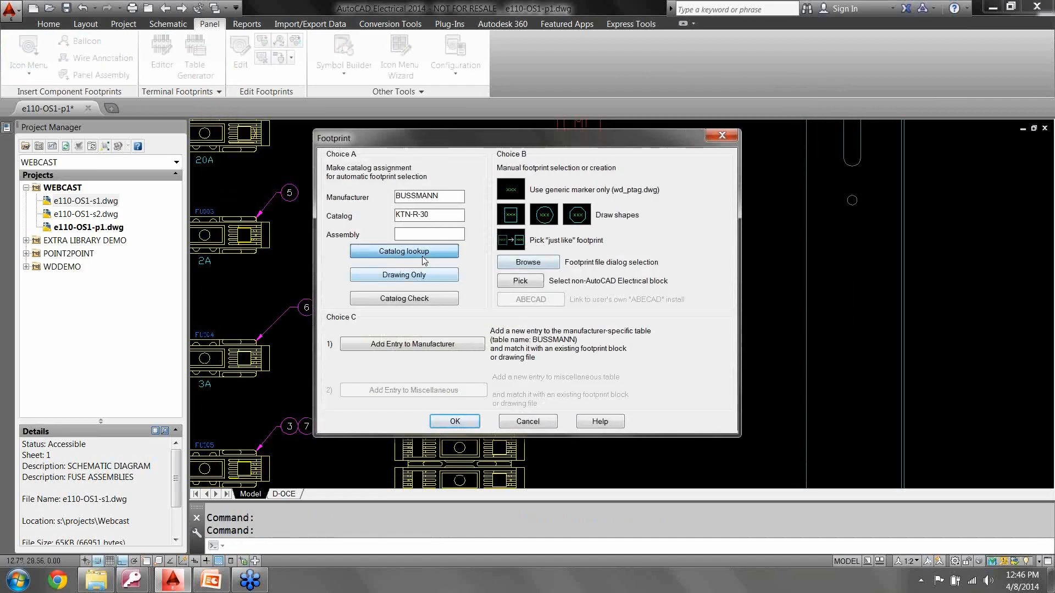
Step: Assign the KTN-R-1-30-1dr single DIN-rail assembly from the secondary catalog file to the new footprint
click(424, 257)
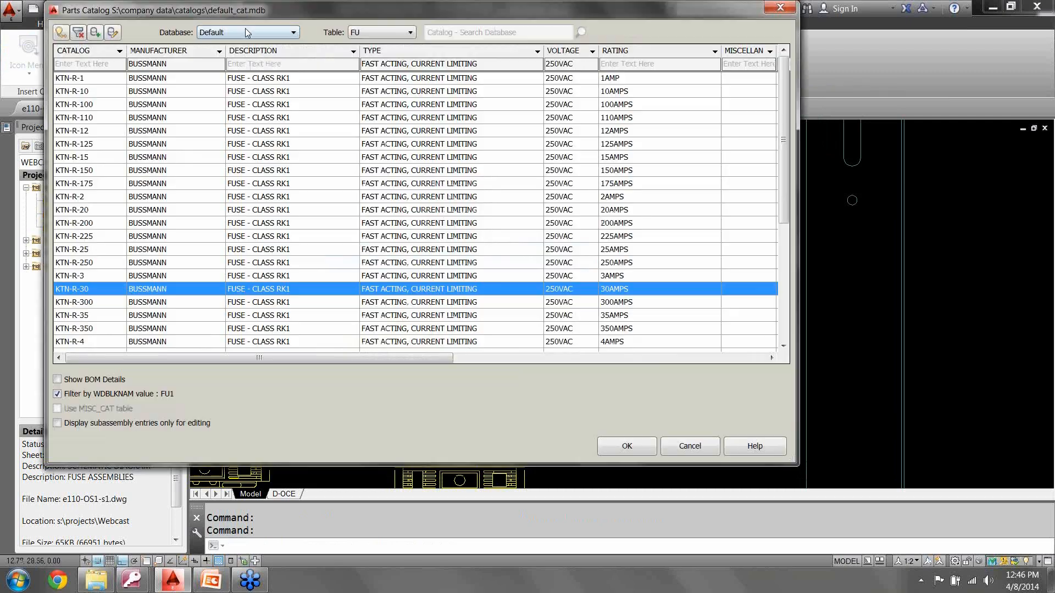
click(247, 31)
click(235, 57)
click(103, 93)
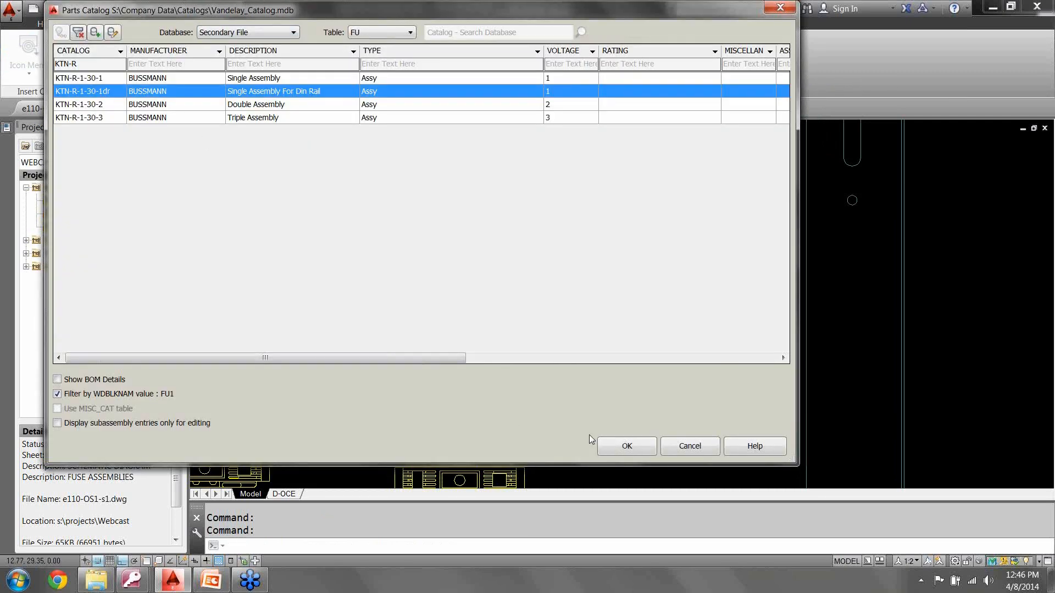
click(627, 447)
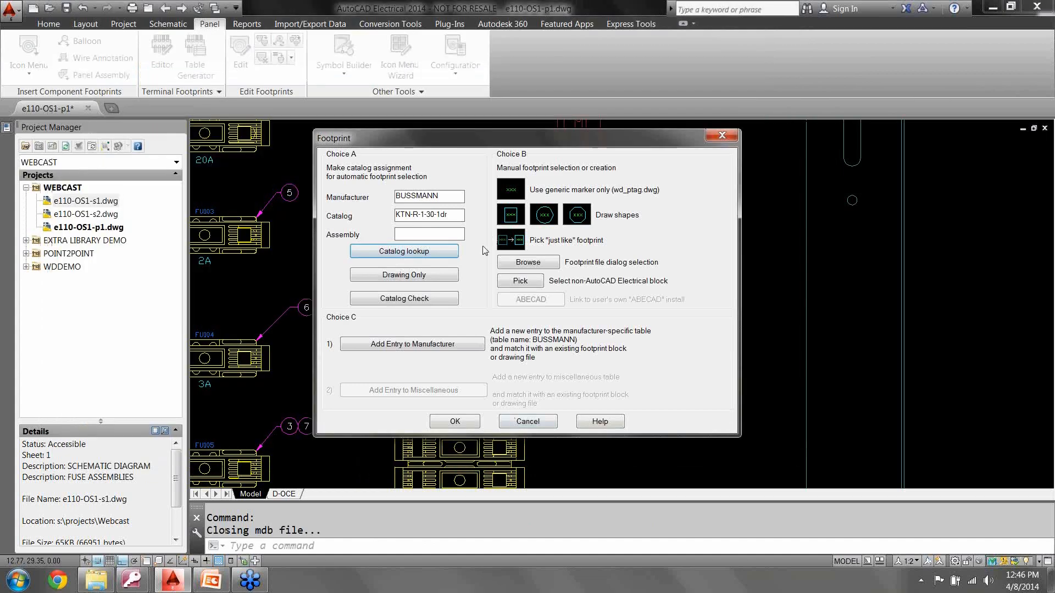
click(455, 423)
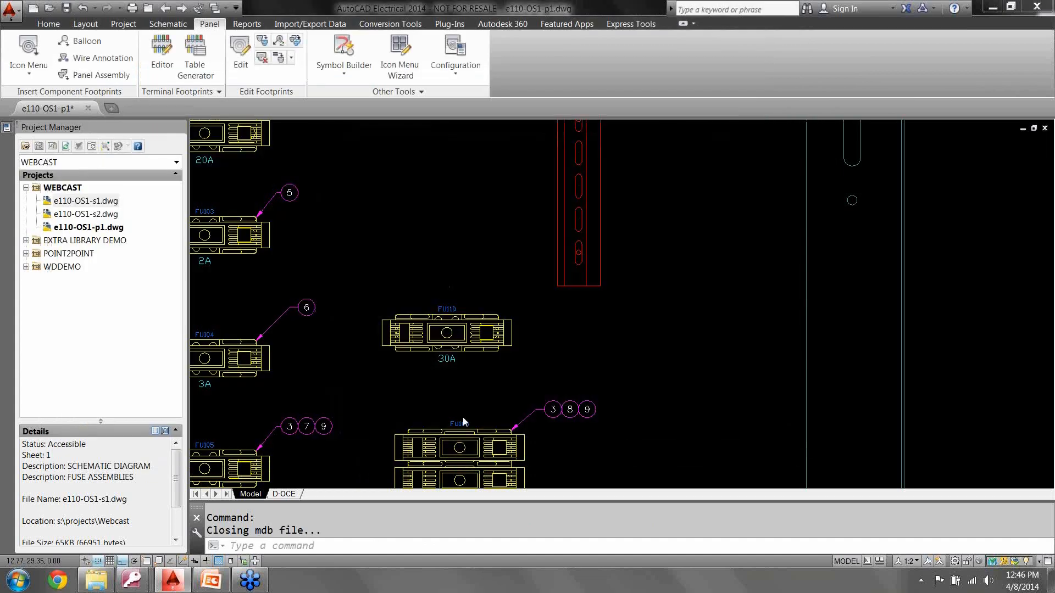
Step: Place the DIN-rail fuse assembly across the upper part of the red DIN rail at 0° rotation
scroll(463, 413, down, 4)
scroll(532, 276, up, 4)
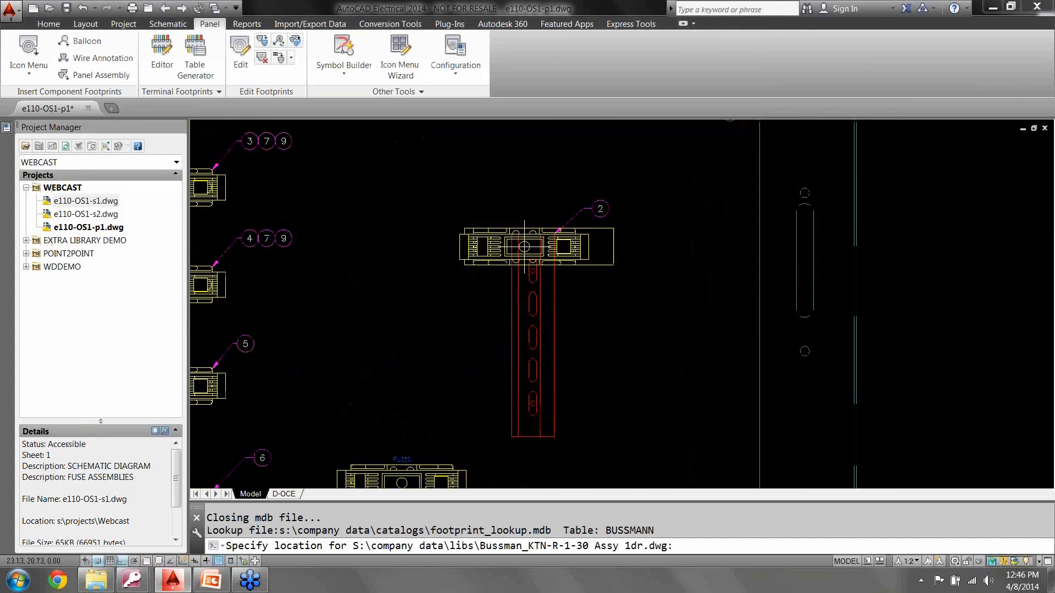
click(533, 277)
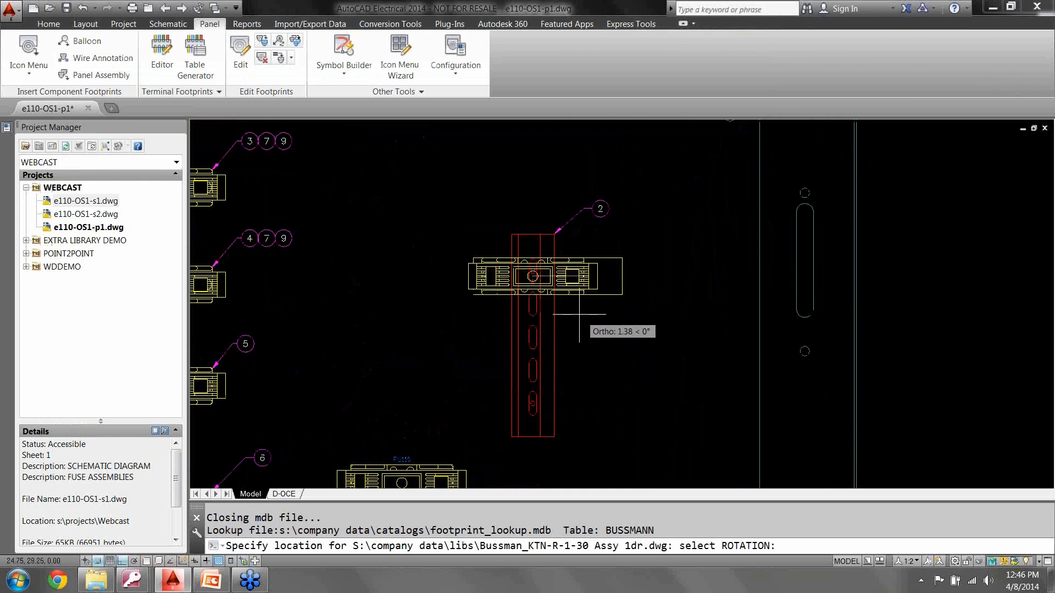
click(579, 314)
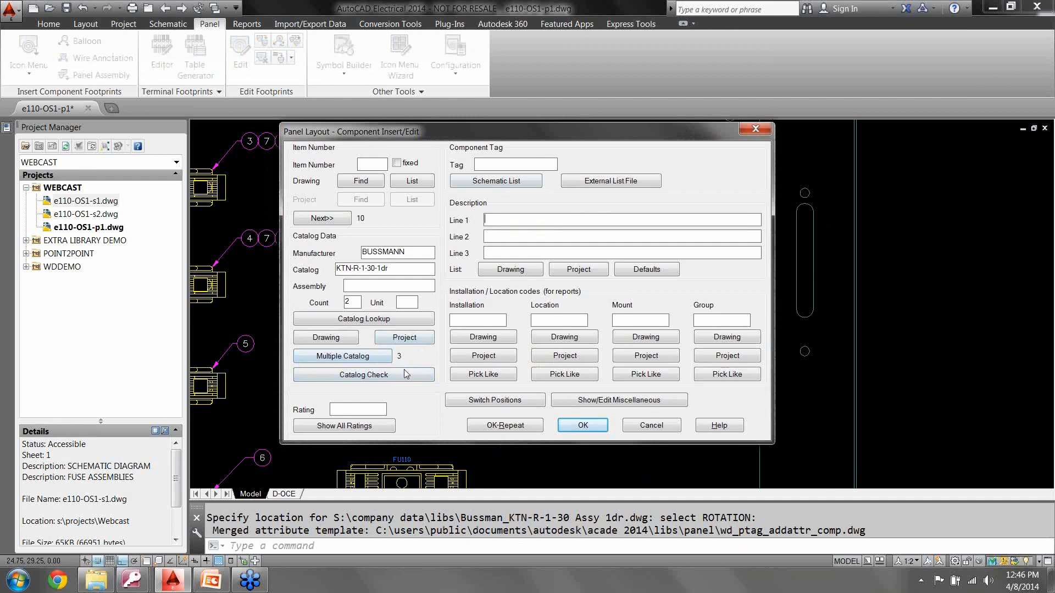
Step: Look up the drawing's item numbers for the new assembly's multiple catalog entries 01 to 03 and accept them
click(362, 363)
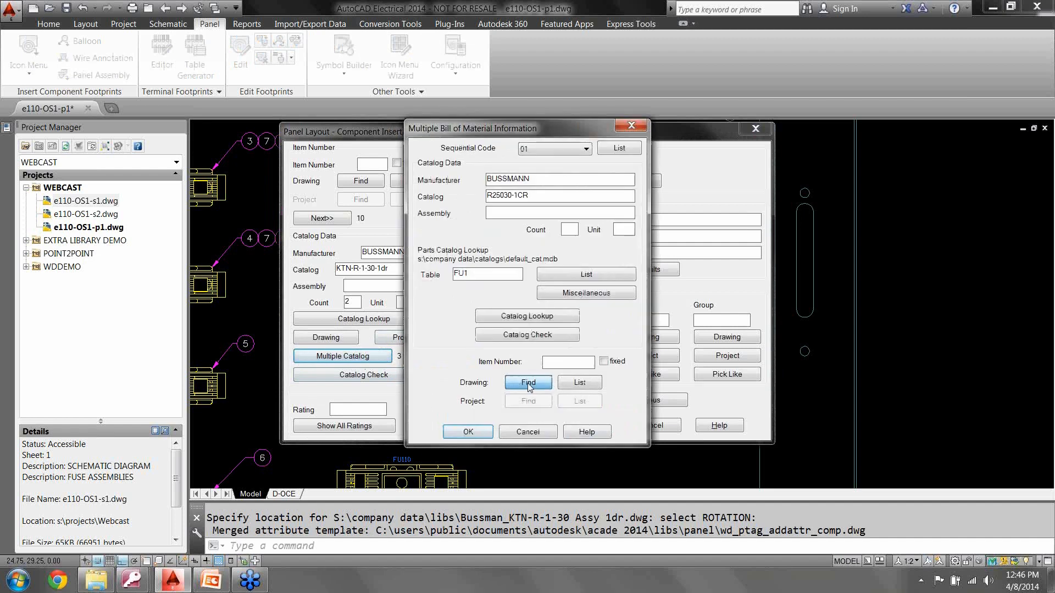
click(553, 149)
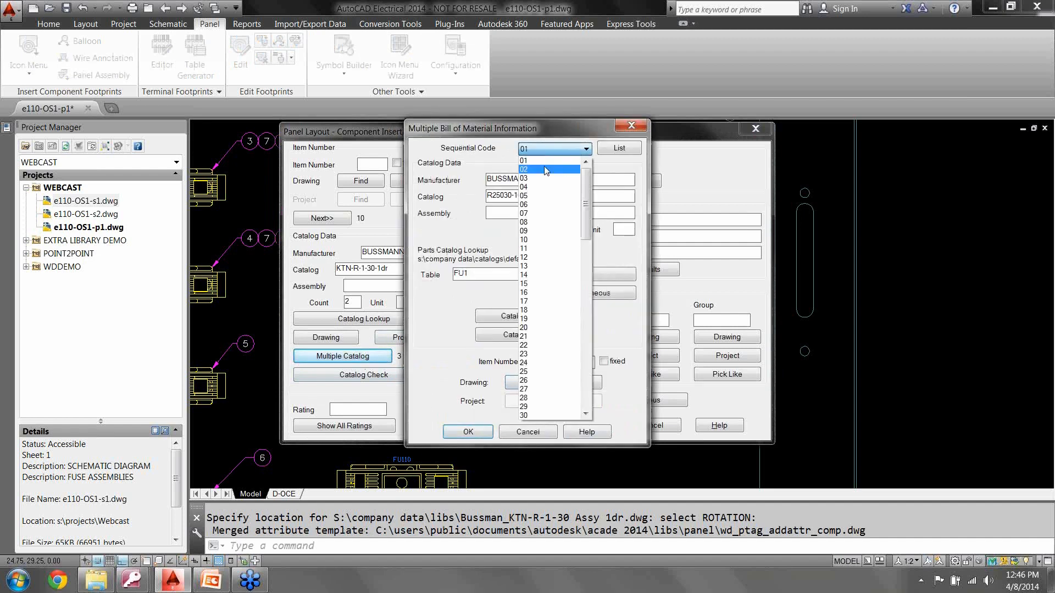
click(545, 169)
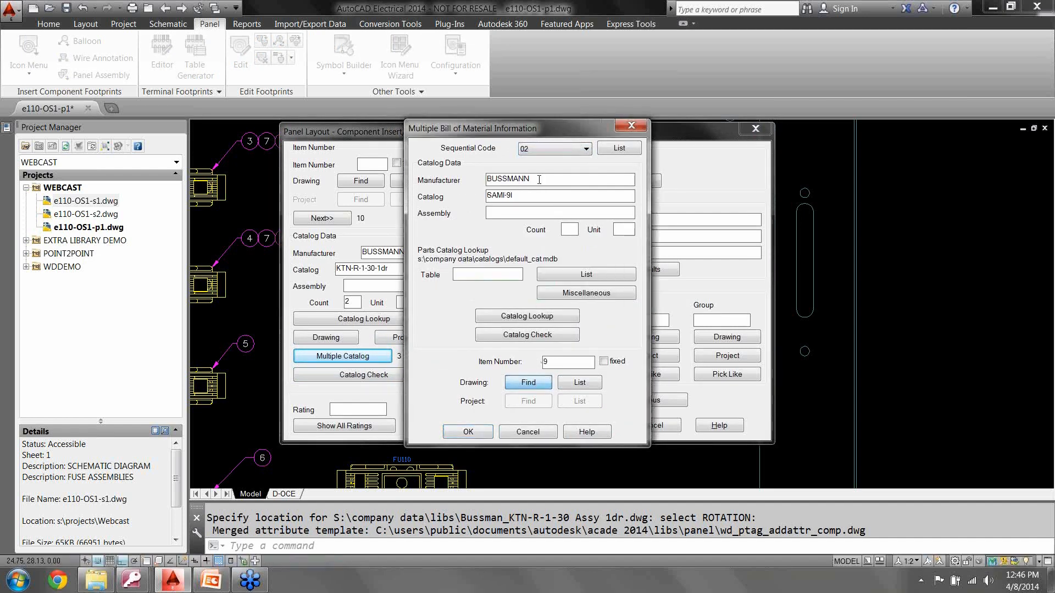
click(552, 148)
click(543, 179)
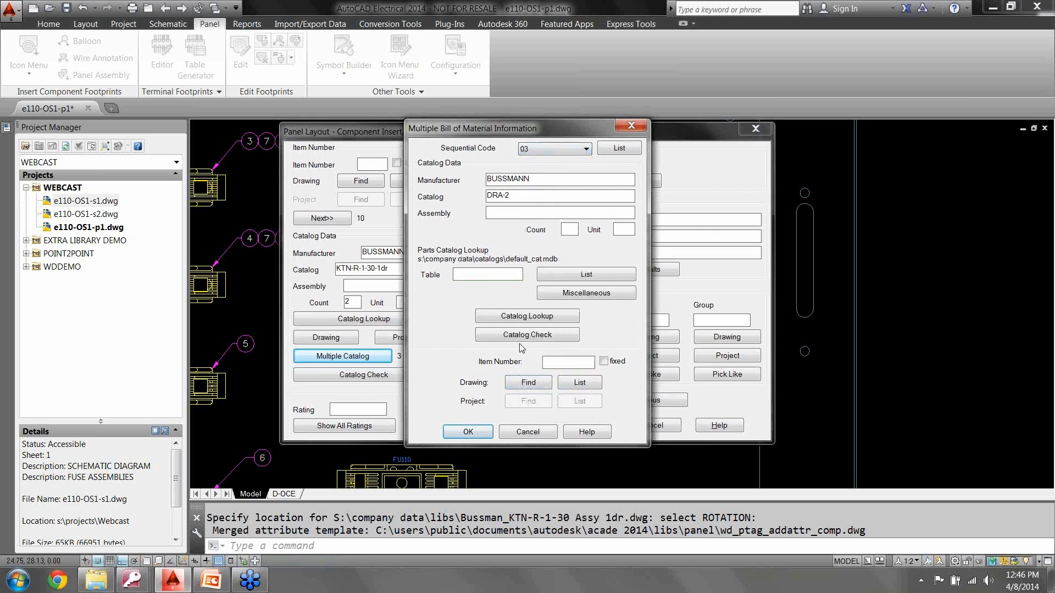
click(526, 383)
click(415, 365)
click(468, 431)
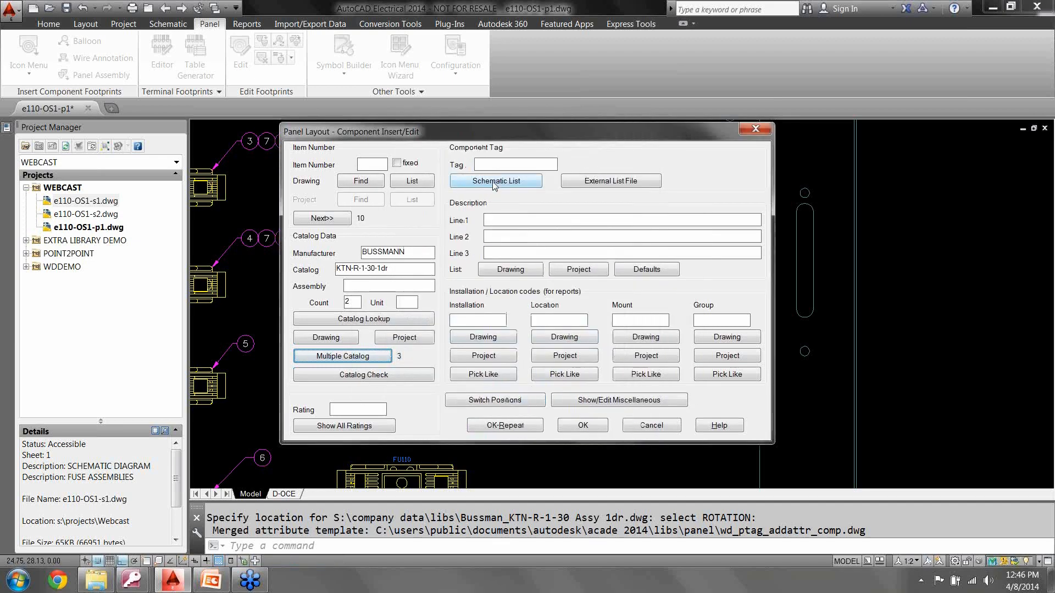
Step: Link the footprint to schematic tag FU111 and check its multiple catalog parts again
click(493, 183)
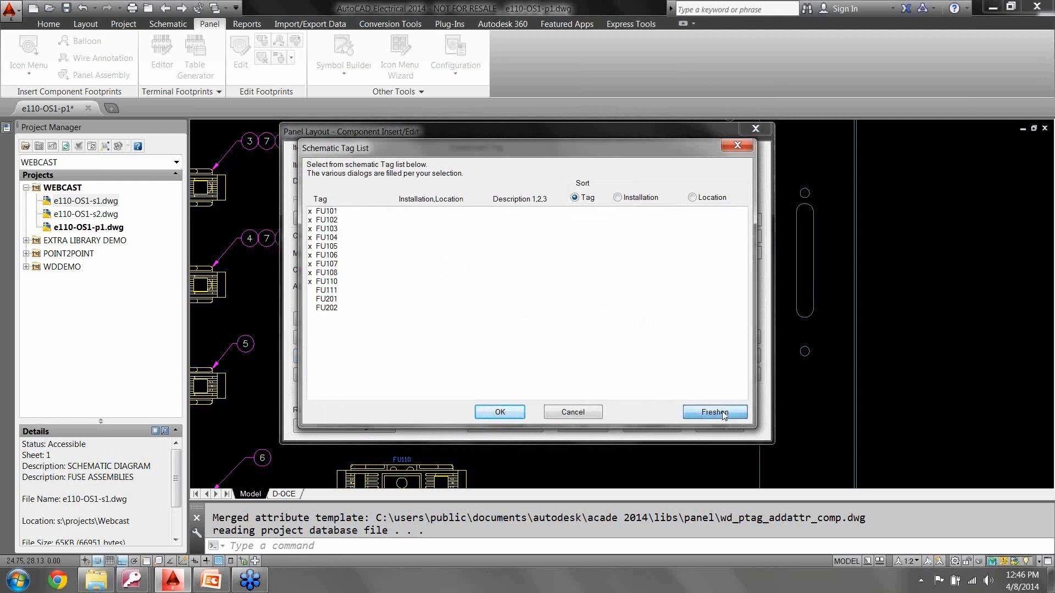
click(328, 291)
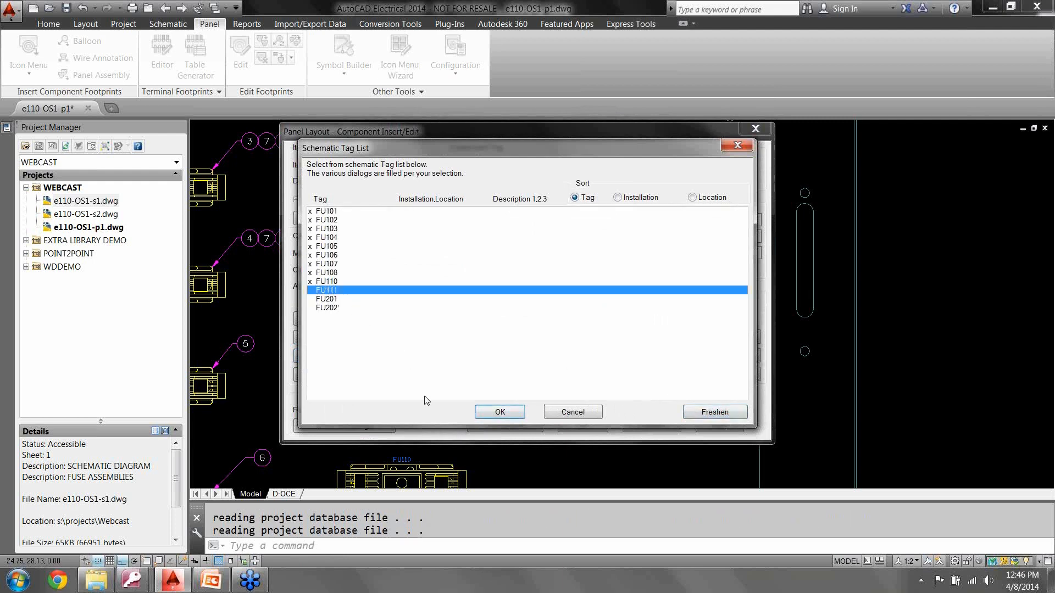
click(501, 412)
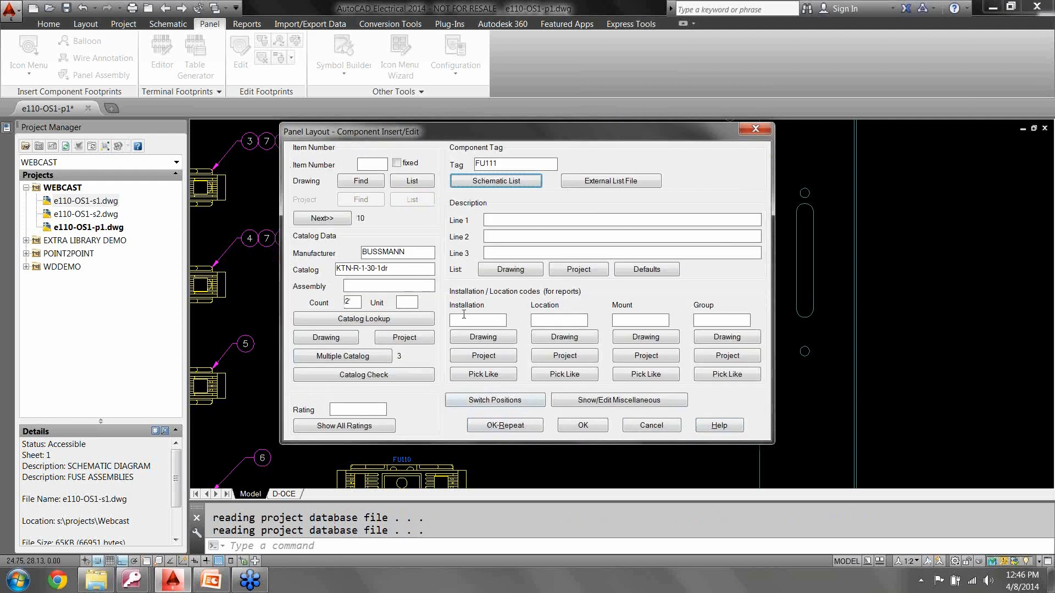
click(379, 357)
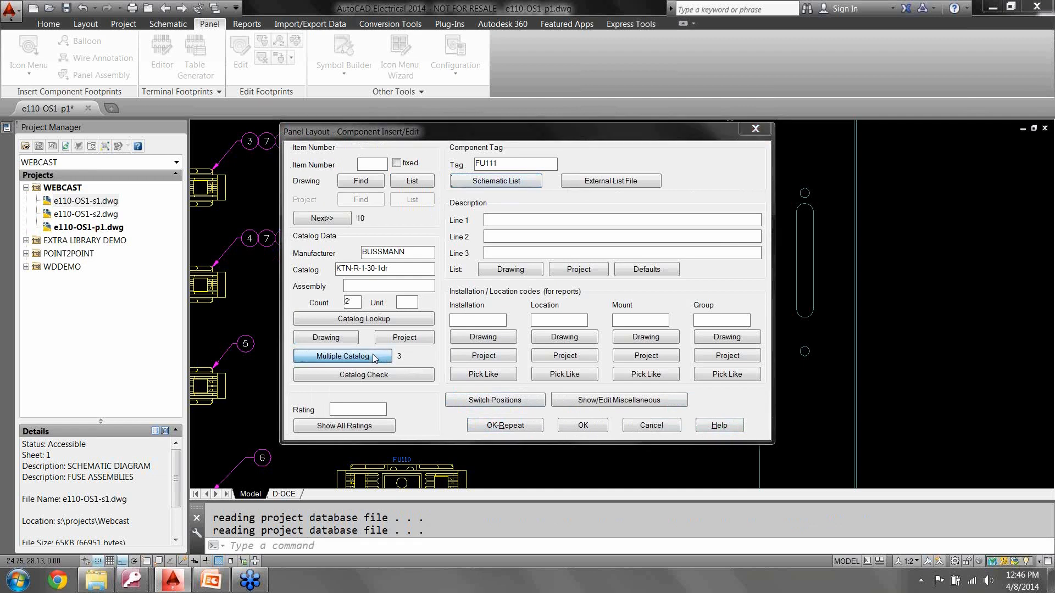
click(468, 432)
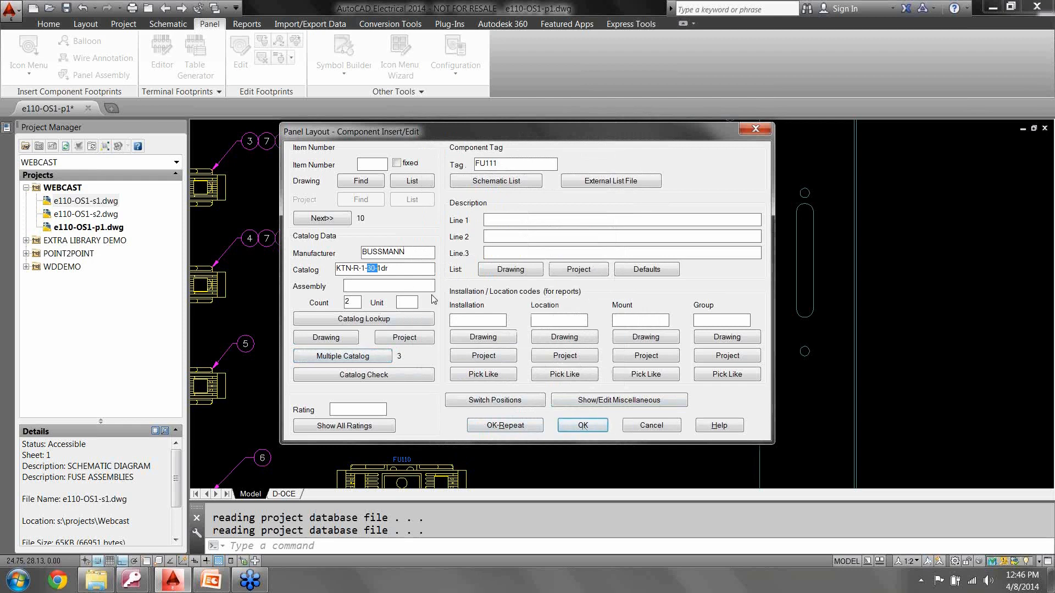
Step: Change FU111's catalog number to KTN-R-30 and keep the inserted footprint block instead of swapping it
key(BackSpace)
key(BackSpace)
key(BackSpace)
key(BackSpace)
key(BackSpace)
key(BackSpace)
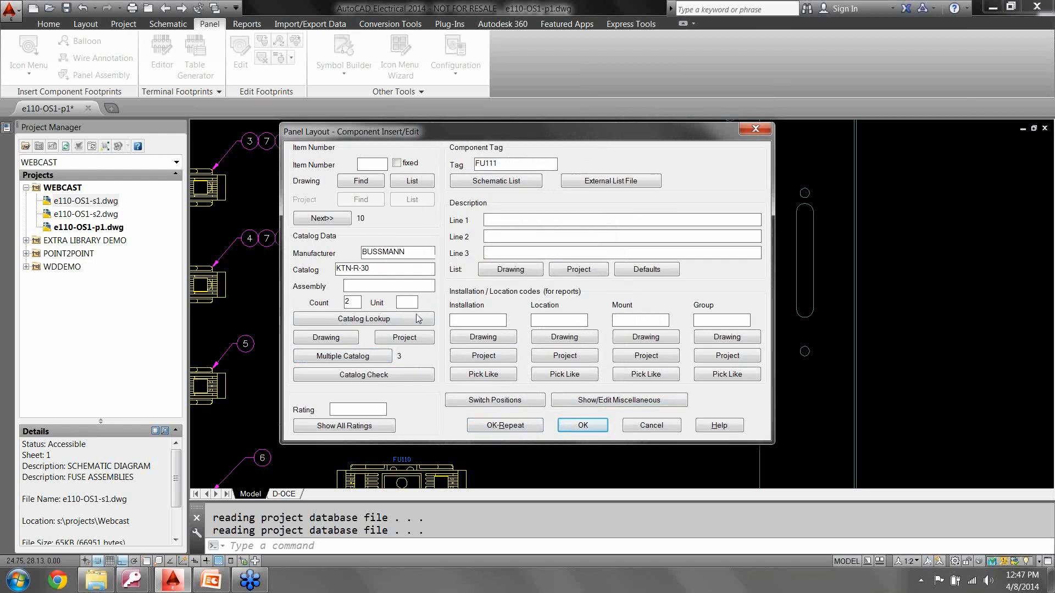
click(582, 426)
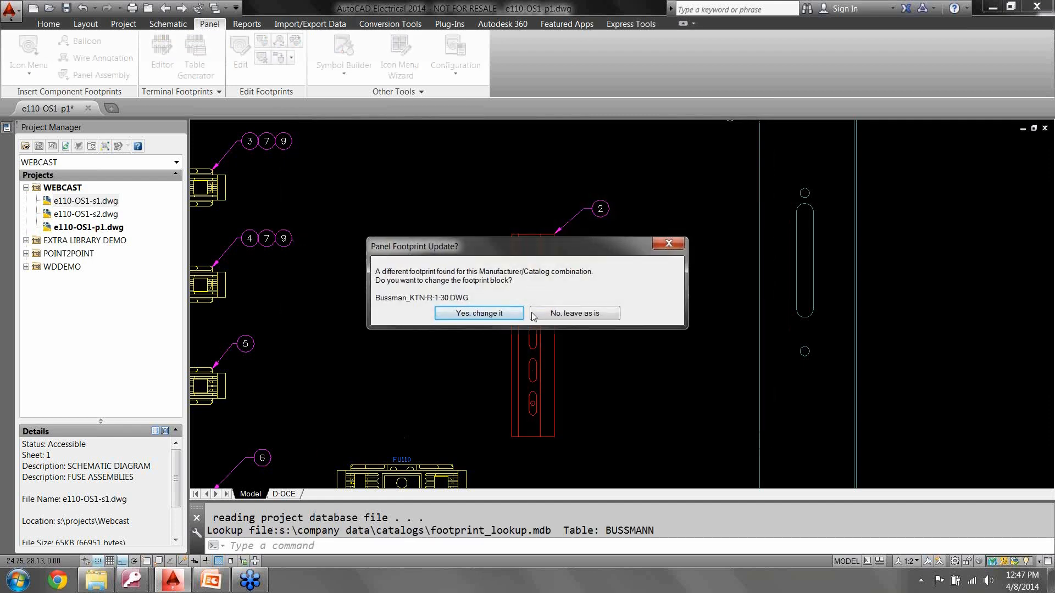
click(571, 313)
click(621, 262)
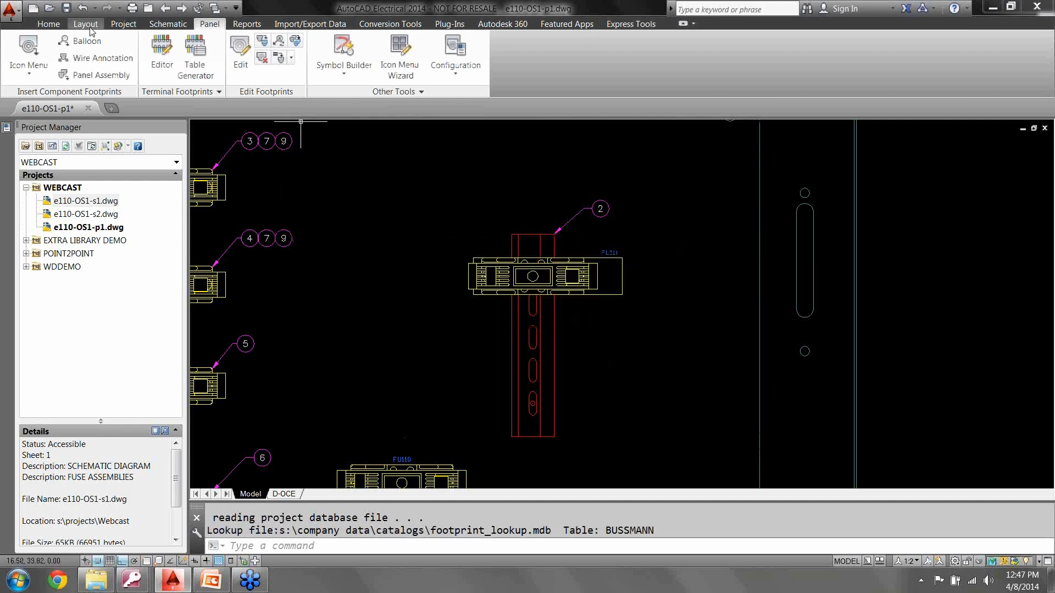
Step: Balloon the FU111 assembly with an angled leader from the upper right corner of its outline
click(81, 41)
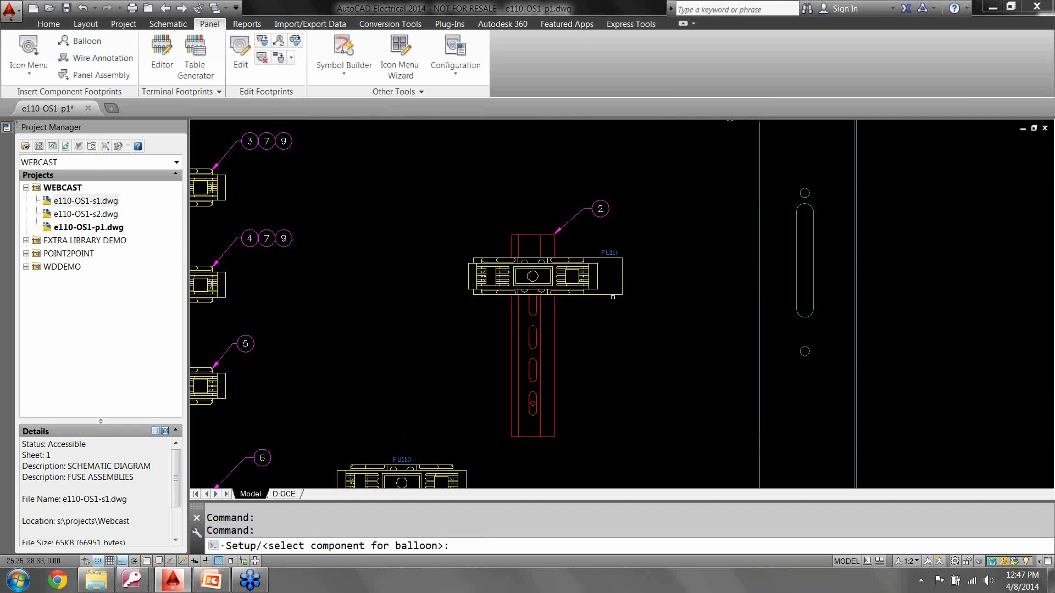
click(613, 291)
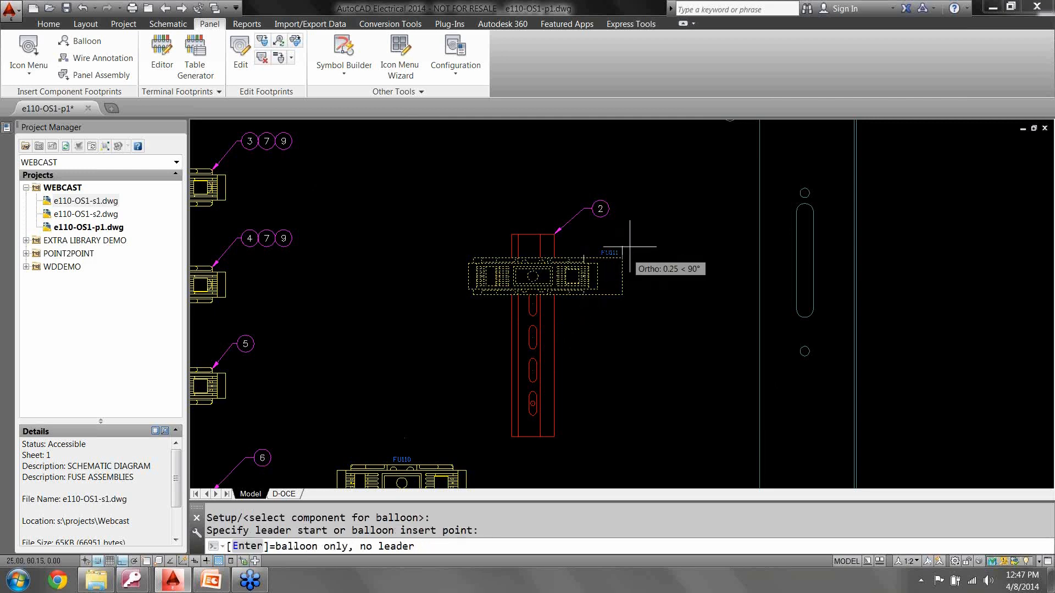
key(F8)
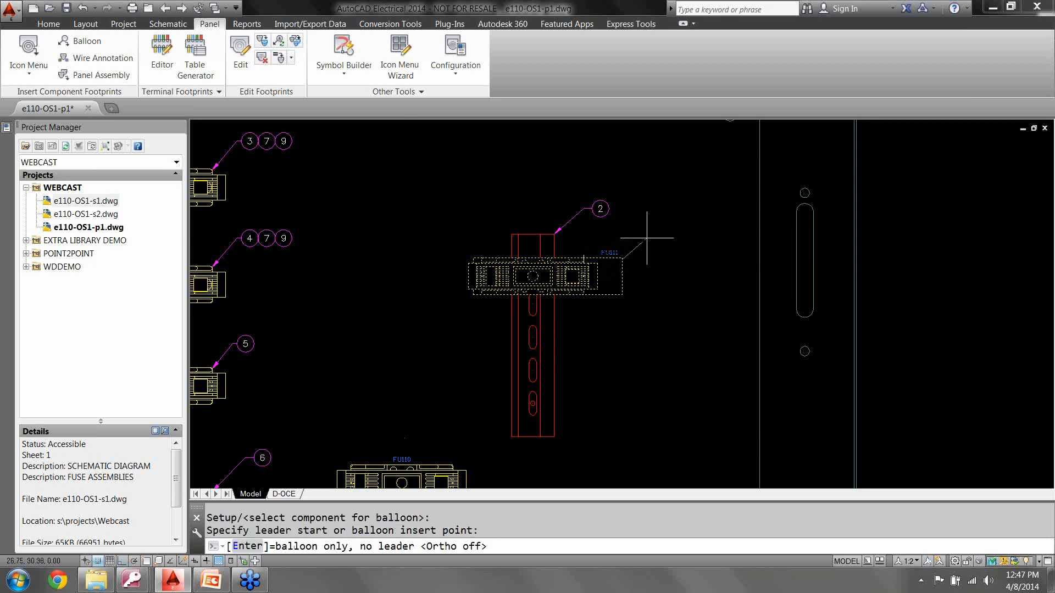
click(626, 256)
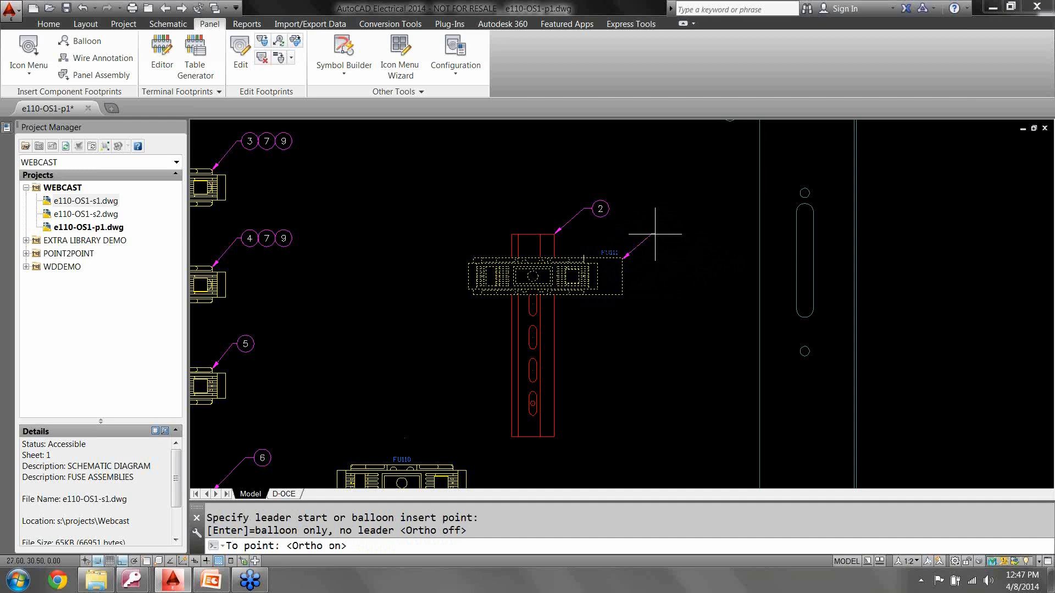
key(F8)
key(Return)
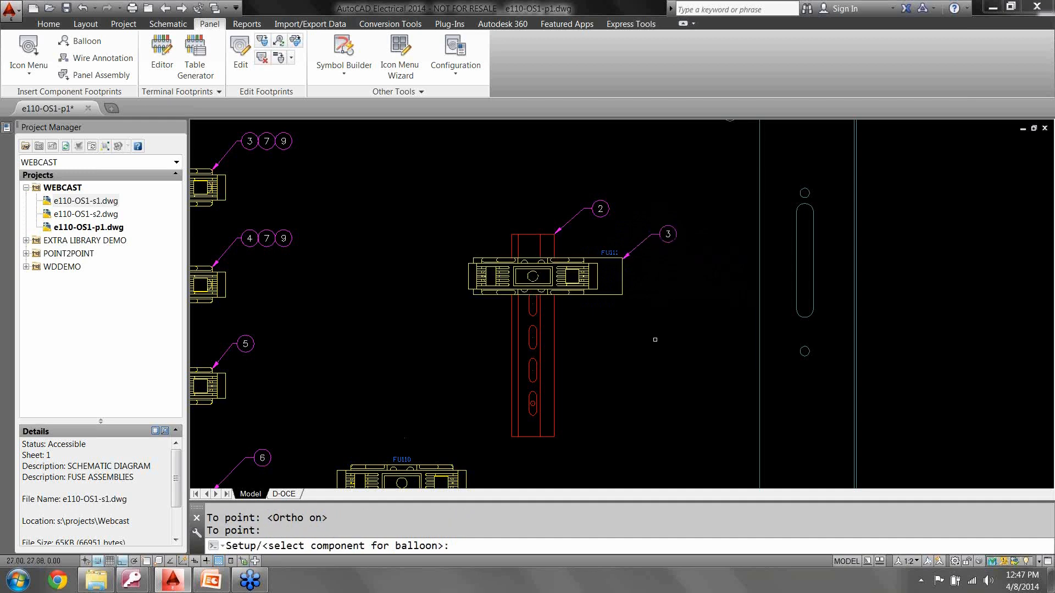
key(Escape)
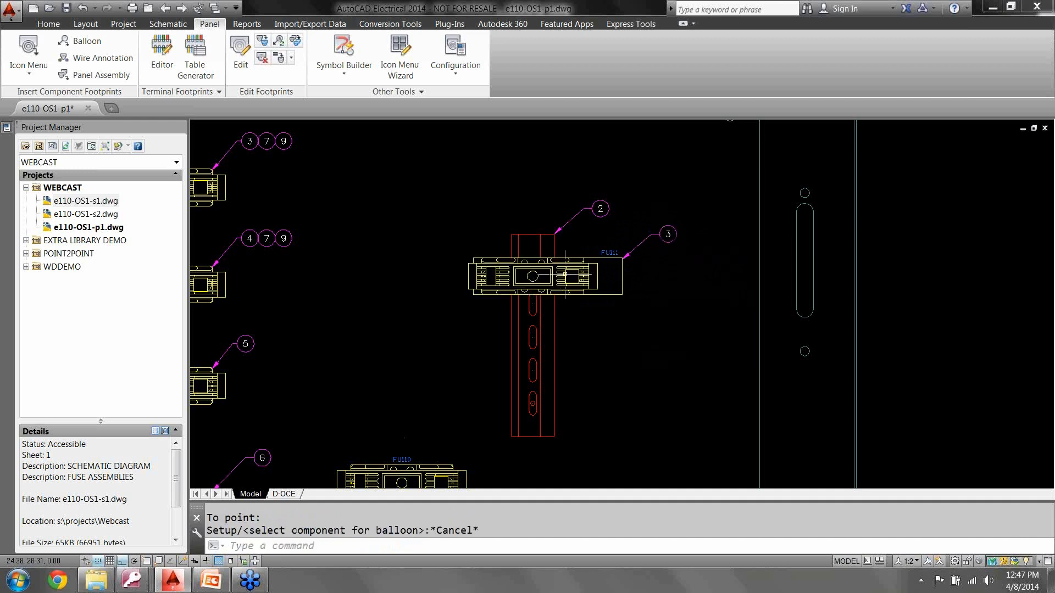
Step: Edit the FU111 footprint and assign drawing item numbers 7 and 9 to its multiple catalog entries 01 and 02
click(565, 255)
right_click(567, 266)
click(567, 228)
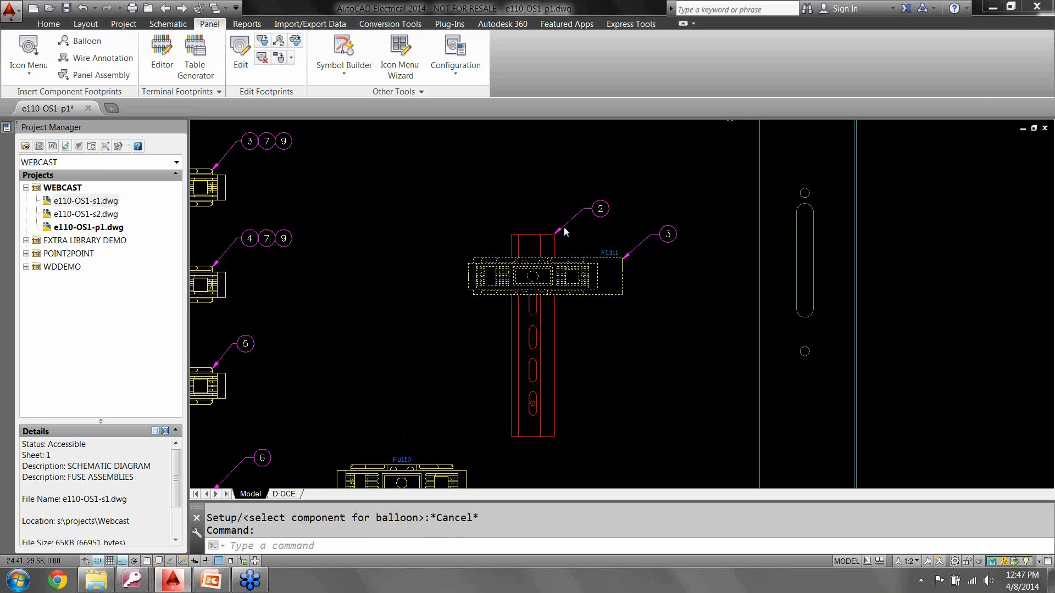
click(343, 356)
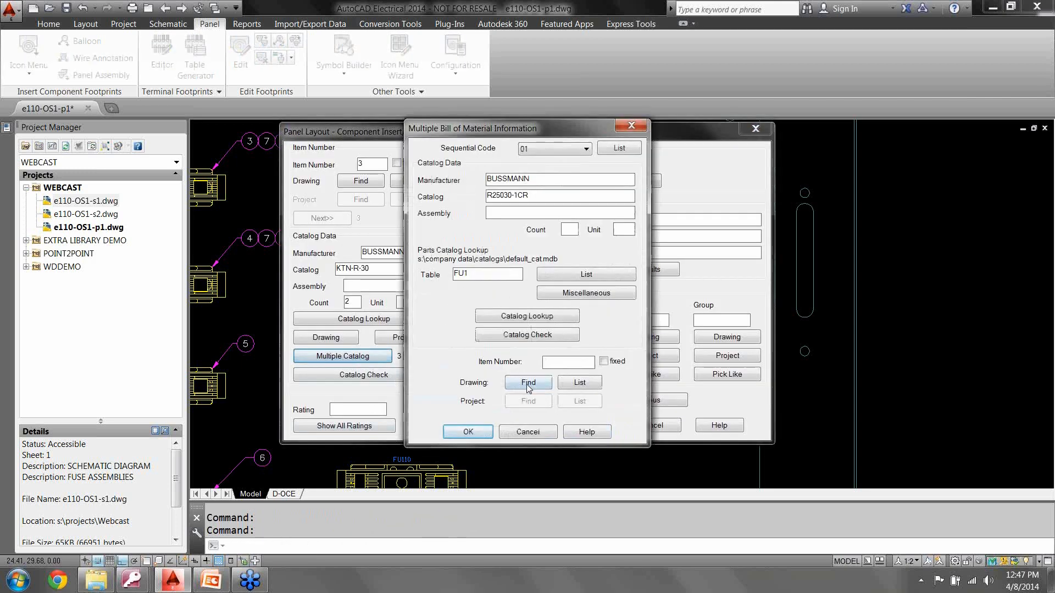
click(587, 149)
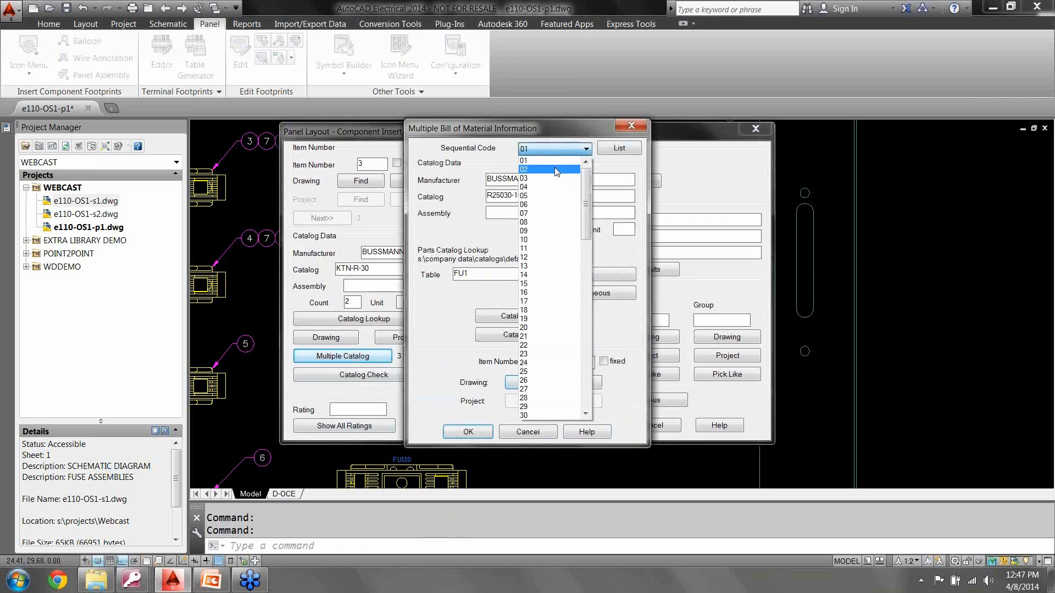
click(549, 164)
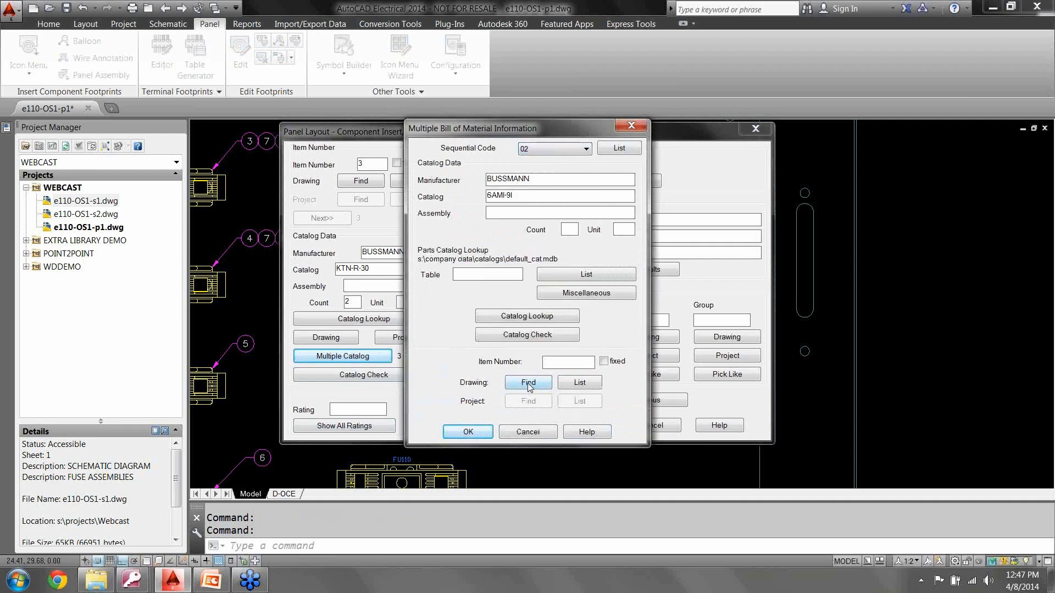
Step: Assign item number 10 to FU111's multiple catalog entry 03, DRA-2, and accept the update of the related project drawing
click(565, 148)
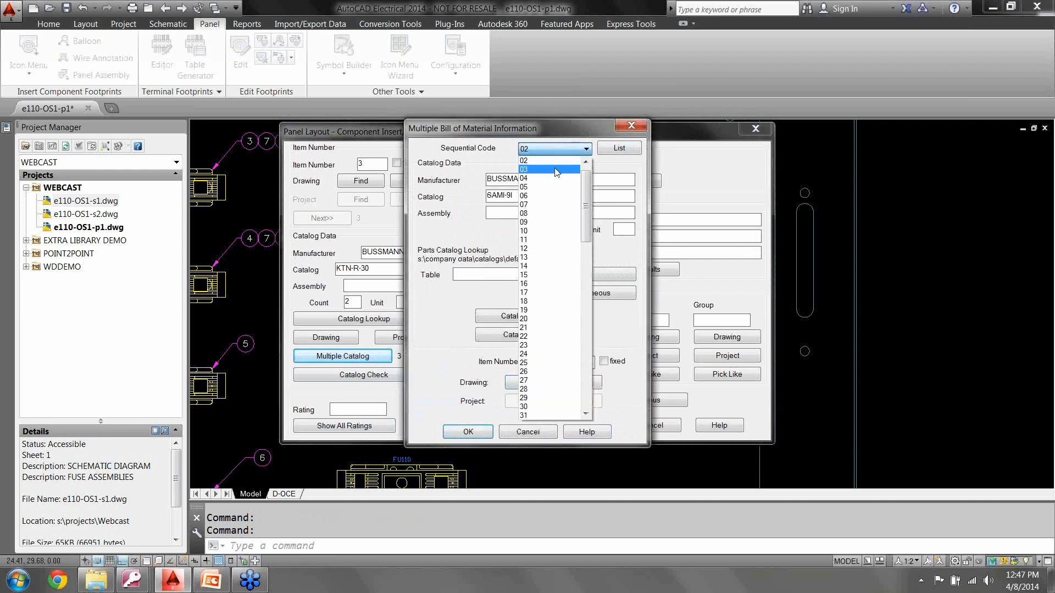
click(550, 171)
click(530, 381)
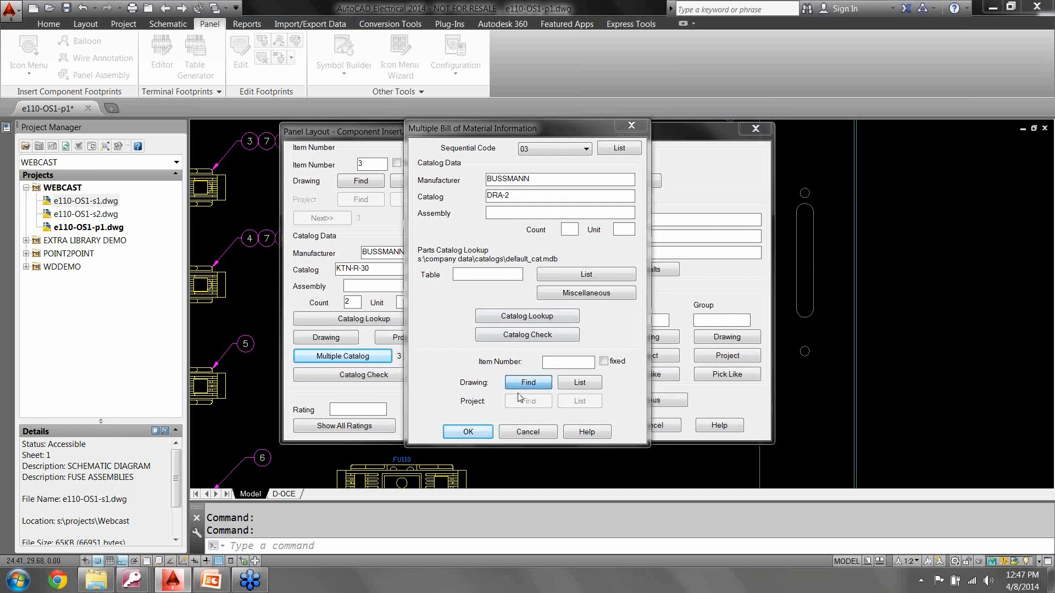
click(421, 363)
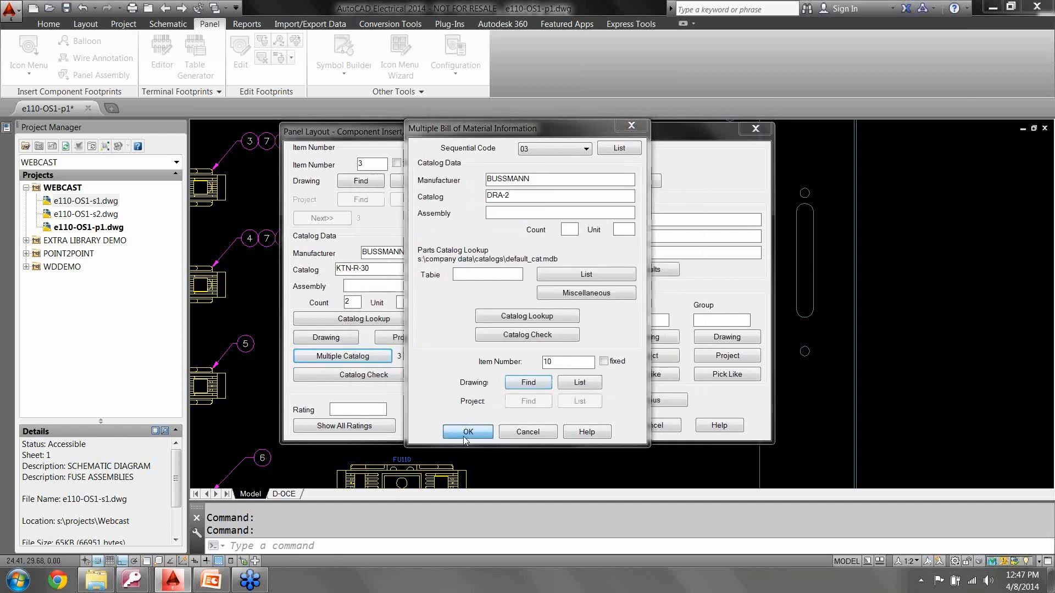
click(468, 432)
click(582, 425)
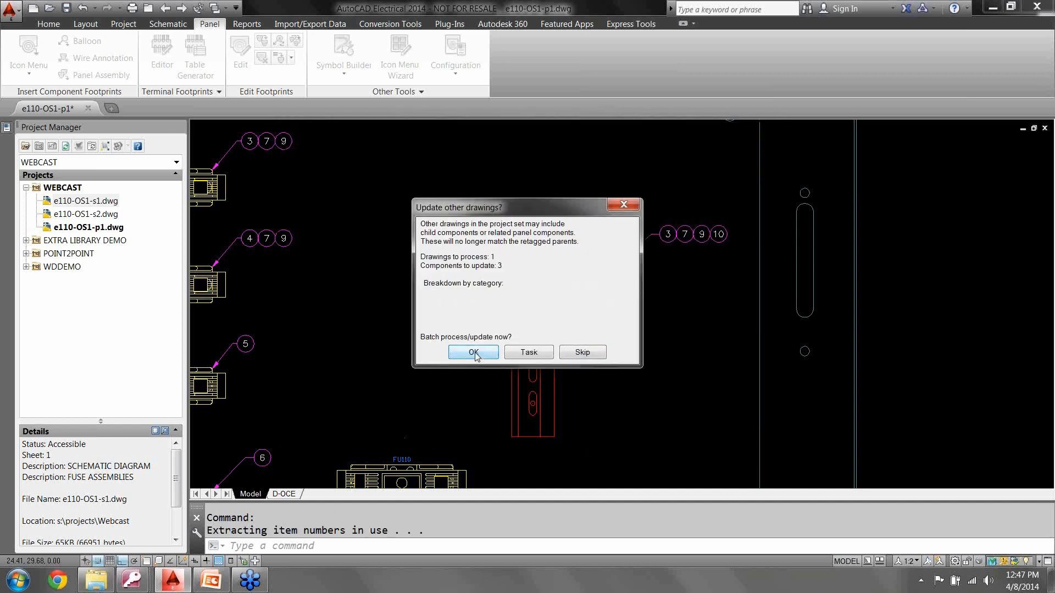
click(474, 353)
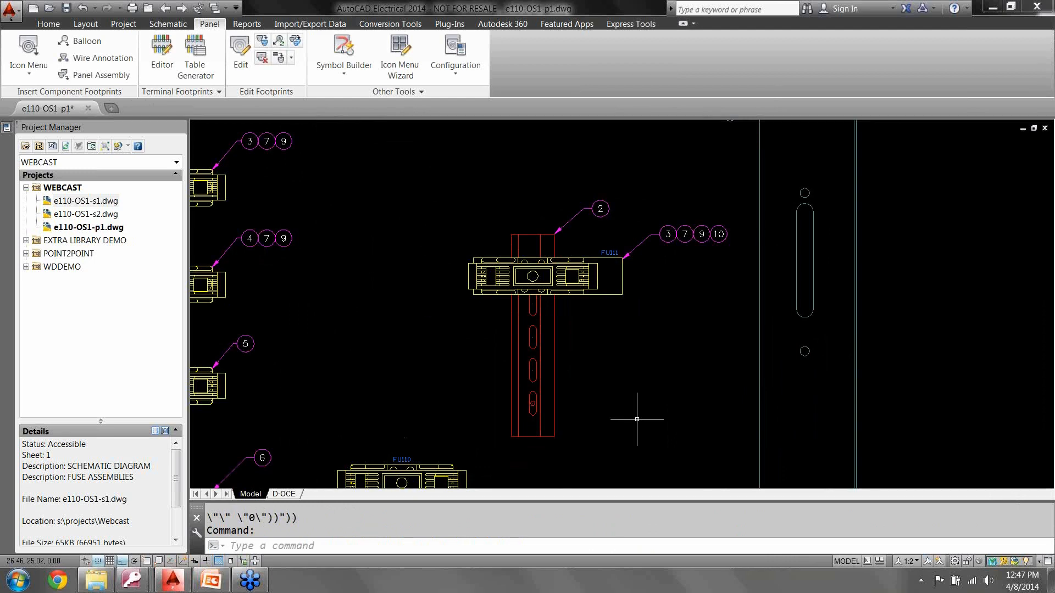
scroll(635, 417, down, 2)
middle_drag(603, 400, 564, 313)
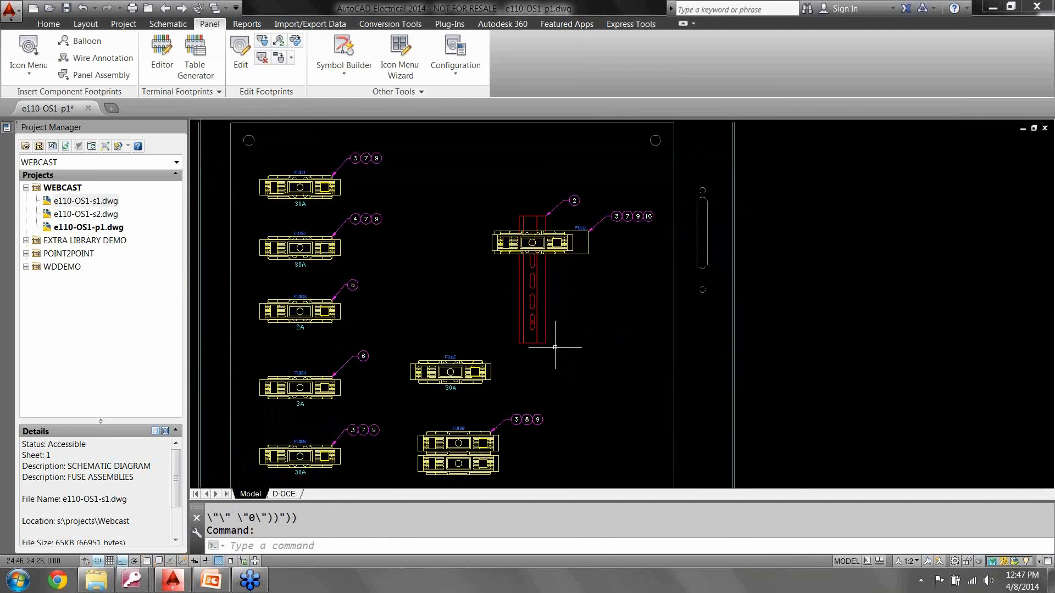
click(25, 50)
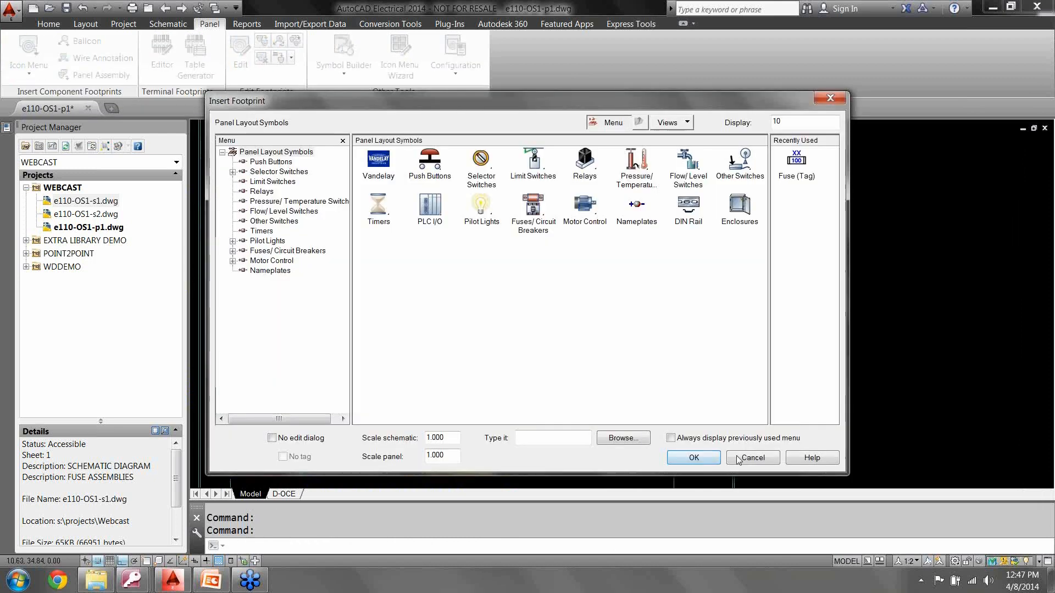
click(752, 458)
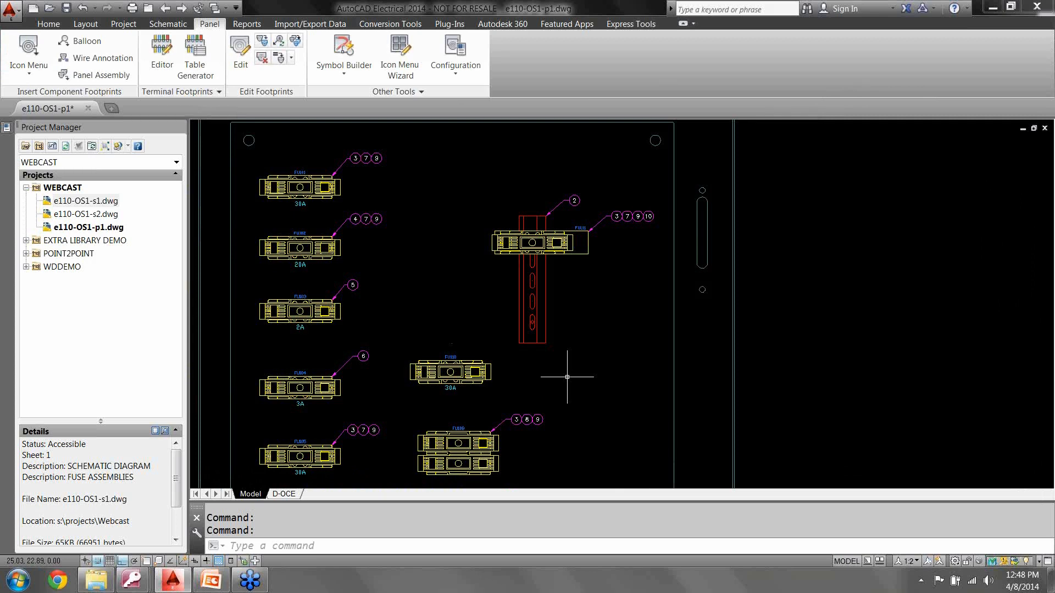
click(106, 214)
double_click(107, 216)
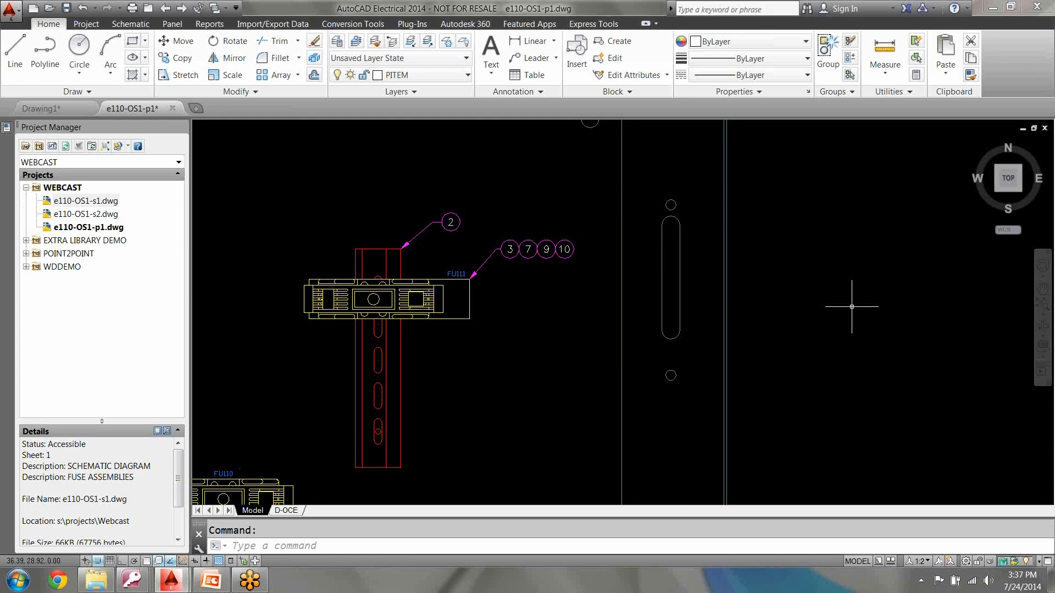
Step: Open e110-OS1-s1.dwg and assign fuse FU112 the single assembly KTN-R-1-30-1 from the secondary parts catalog
double_click(106, 202)
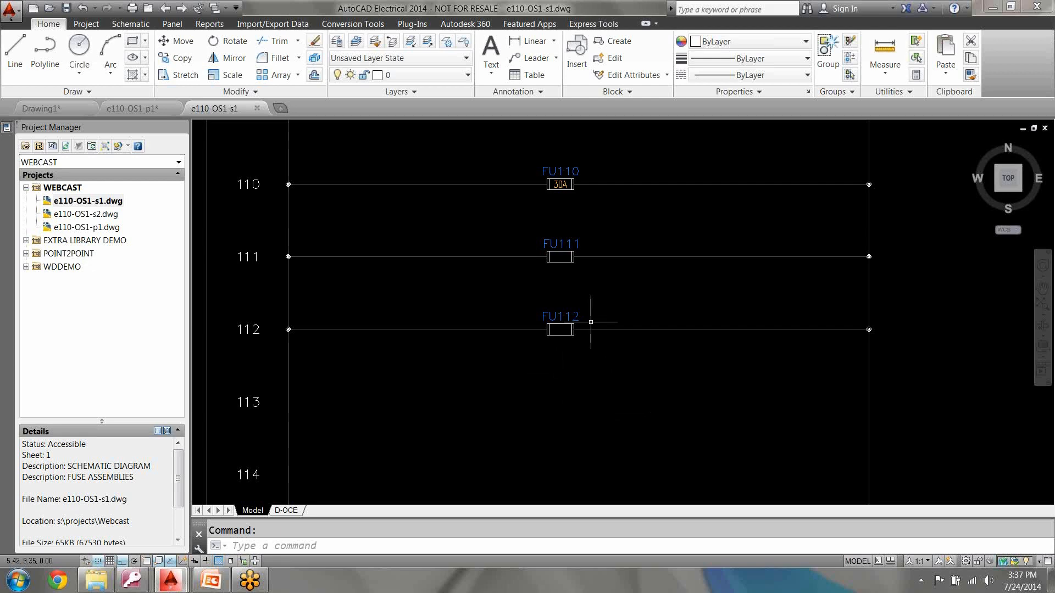
click(561, 324)
right_click(560, 322)
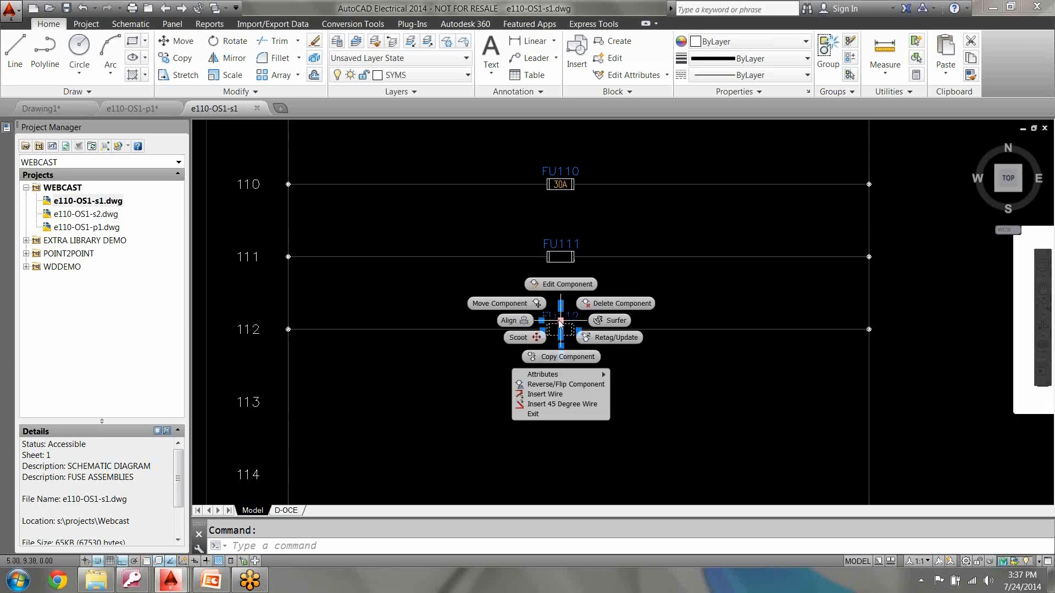
click(561, 284)
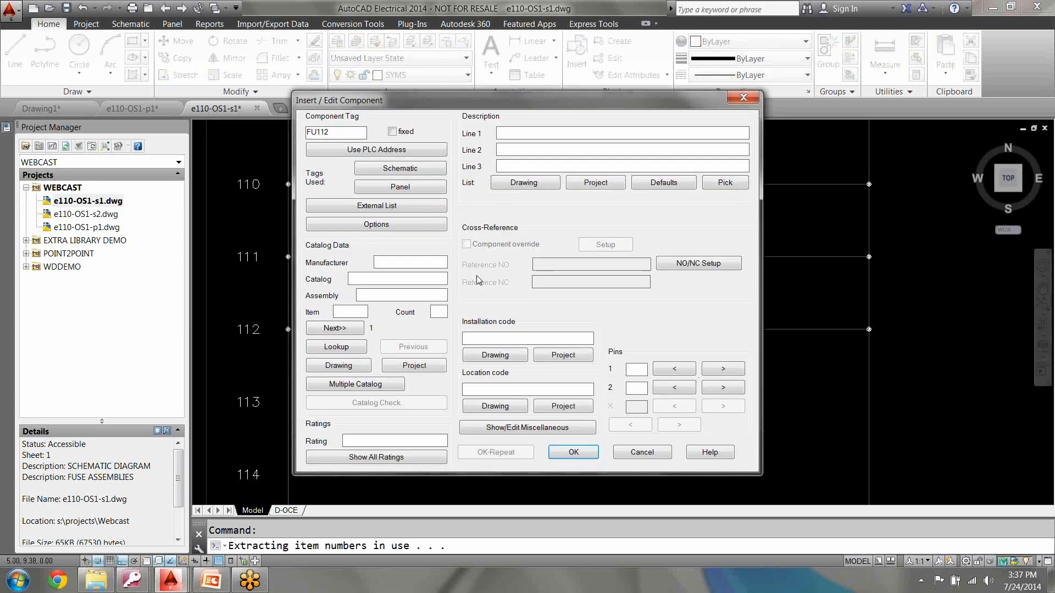
click(363, 348)
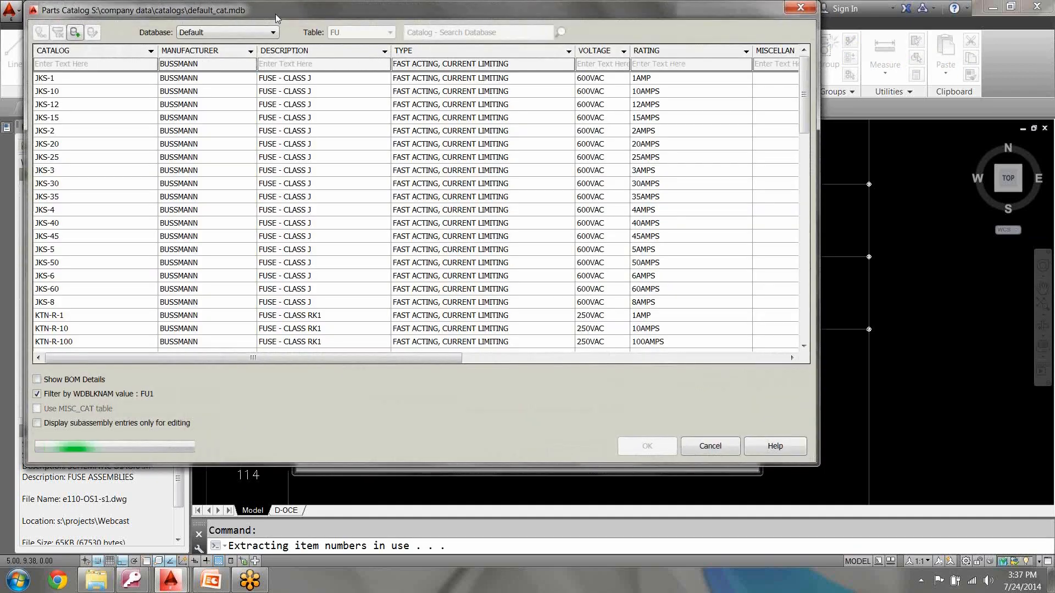
drag(275, 13, 419, 81)
click(395, 100)
click(371, 121)
click(230, 147)
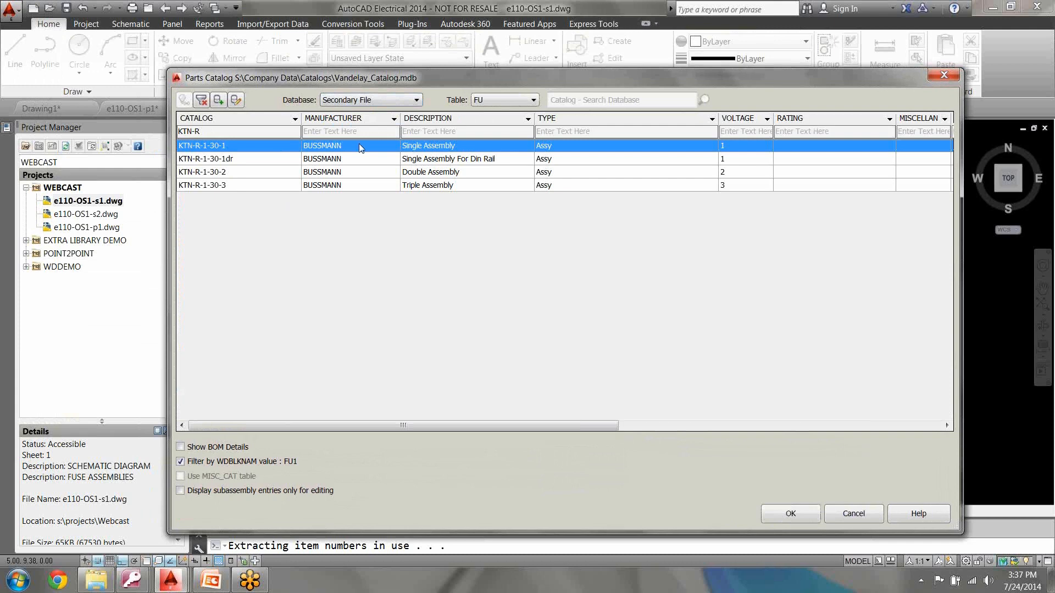
click(797, 513)
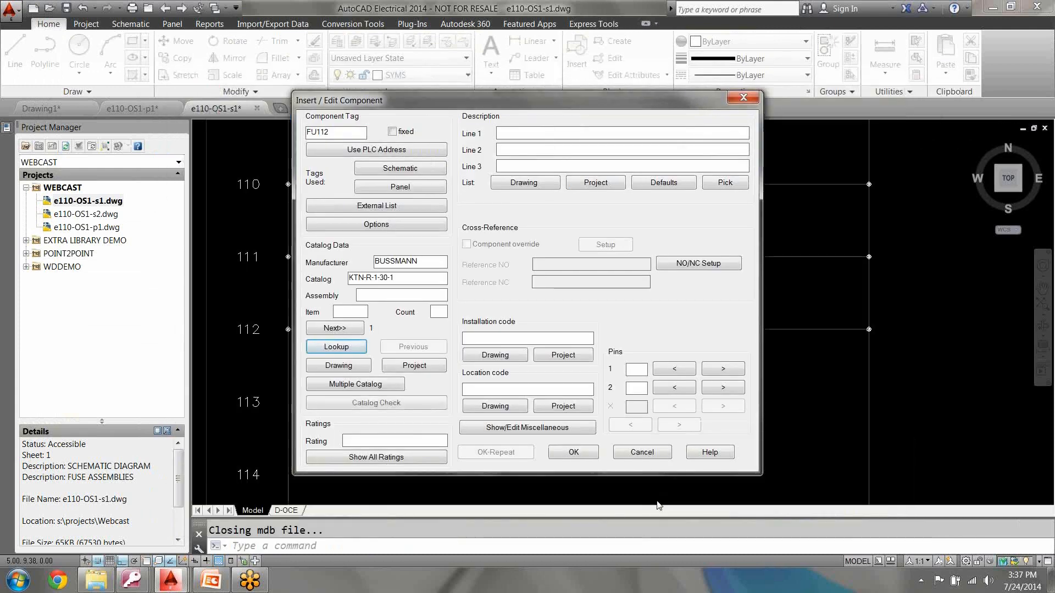
click(574, 452)
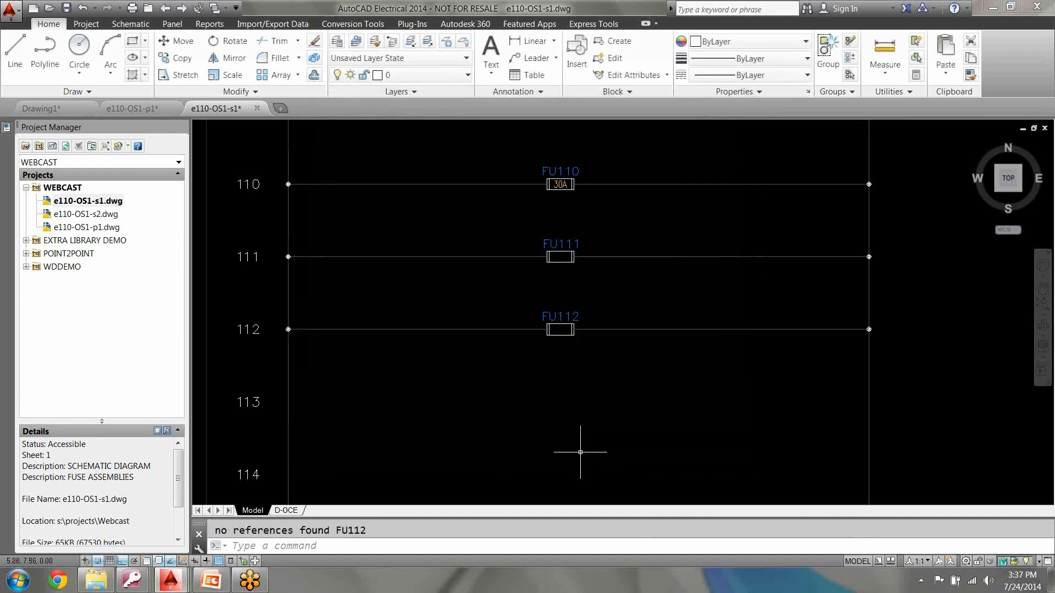
Step: Inspect FU112's multiple catalog data and close the component without changes
right_click(561, 325)
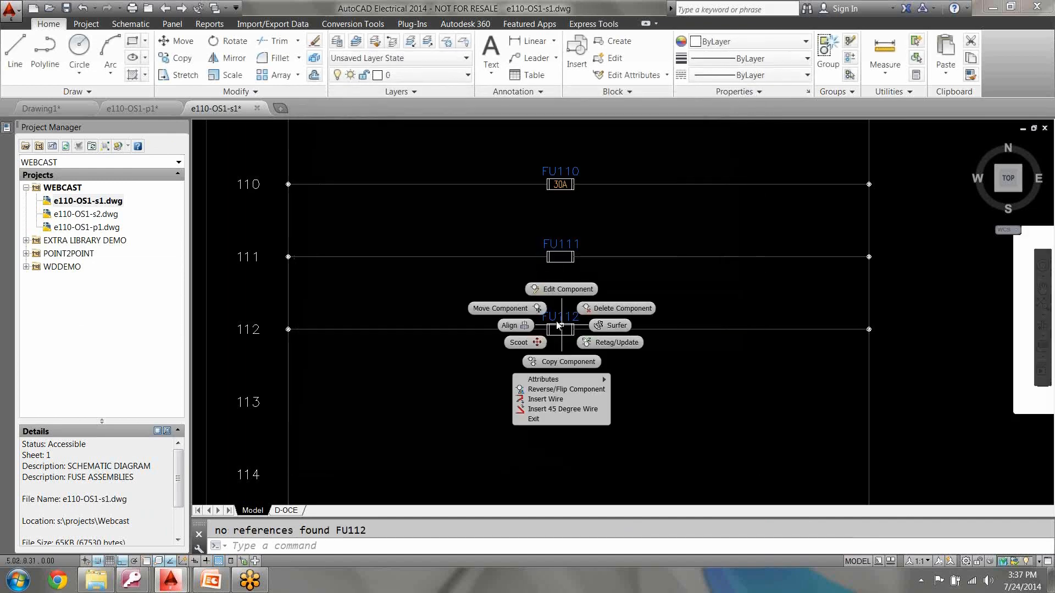
click(556, 356)
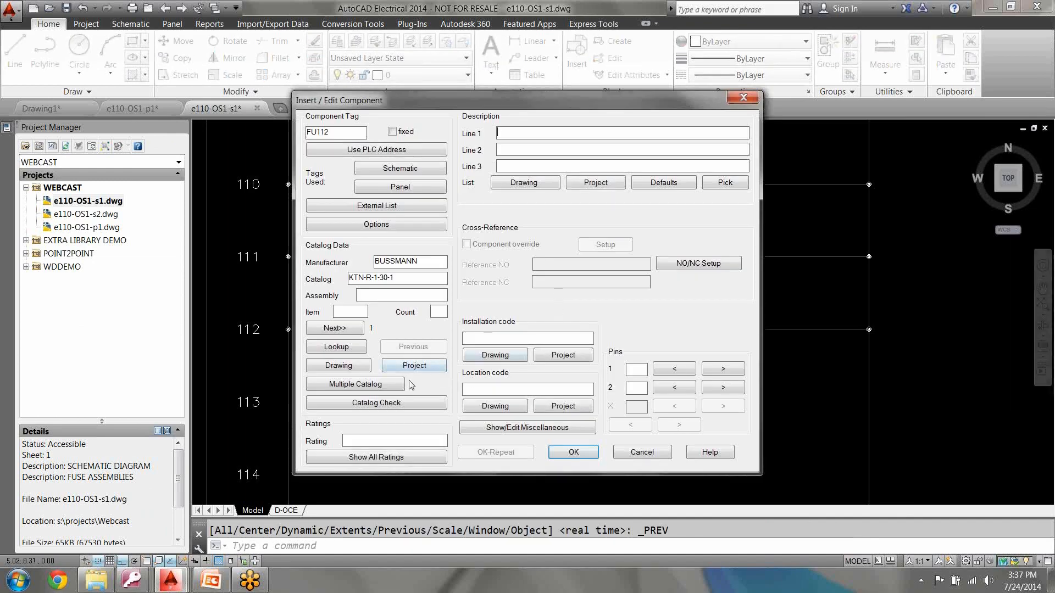
click(382, 385)
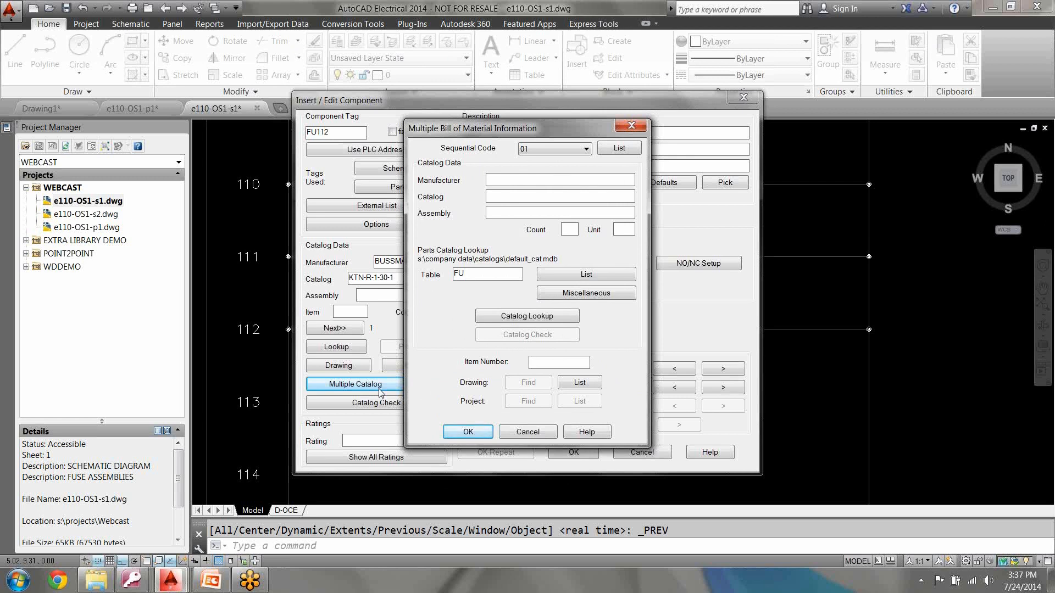
click(526, 433)
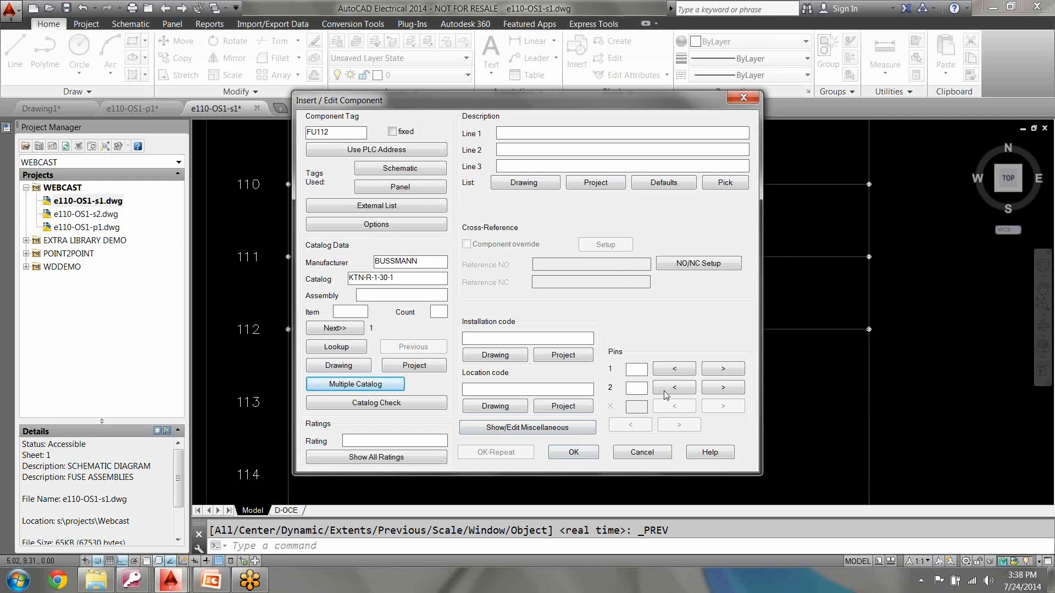
click(641, 452)
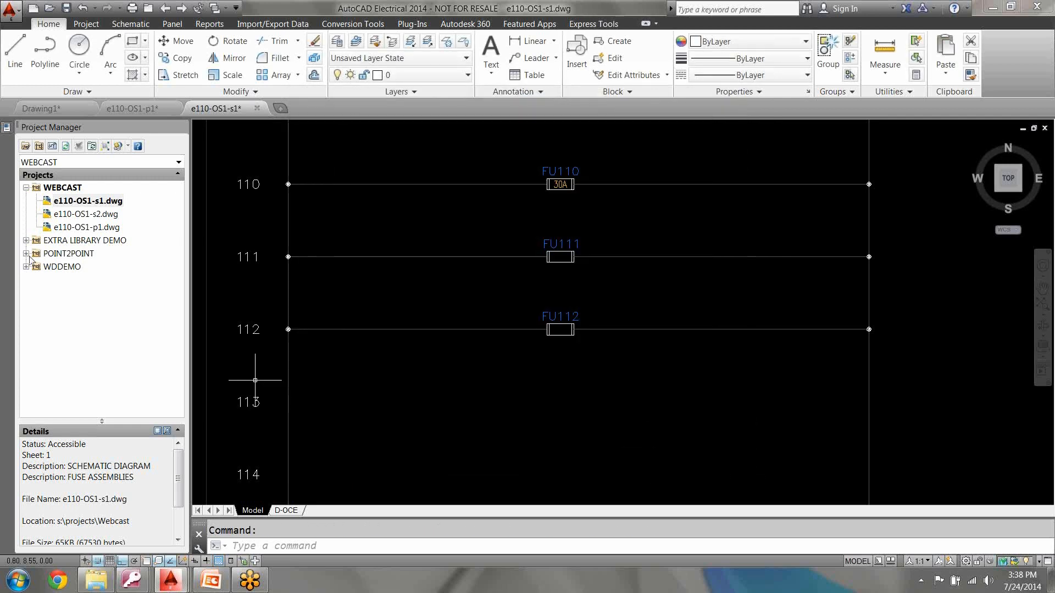
Step: Go to e110-OS1-s2.dwg and assign fuse FU201 the single assembly KTN-R-1-30-1 from the secondary parts catalog
click(182, 9)
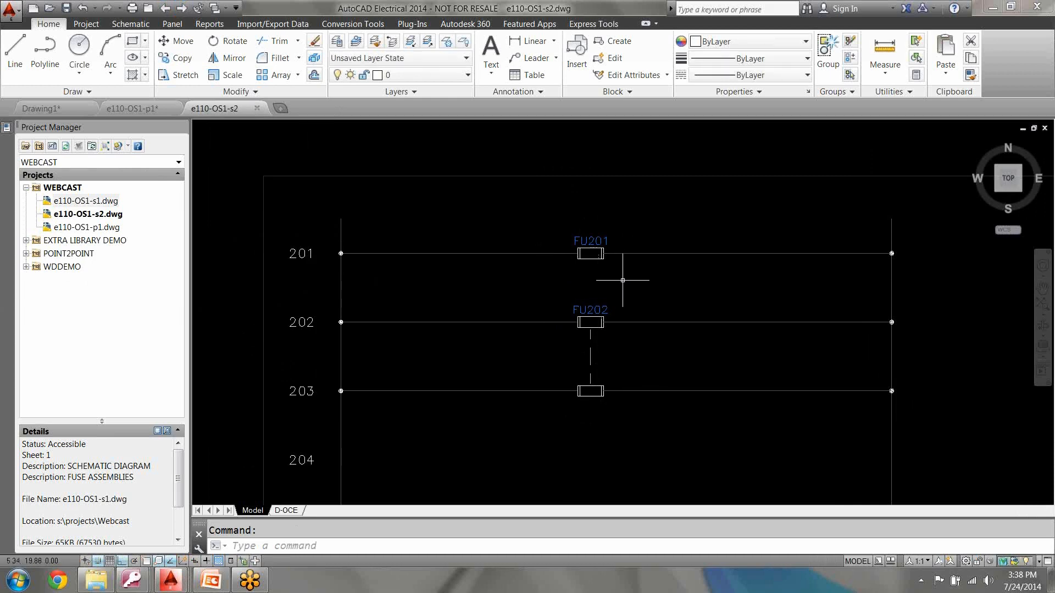
right_click(589, 254)
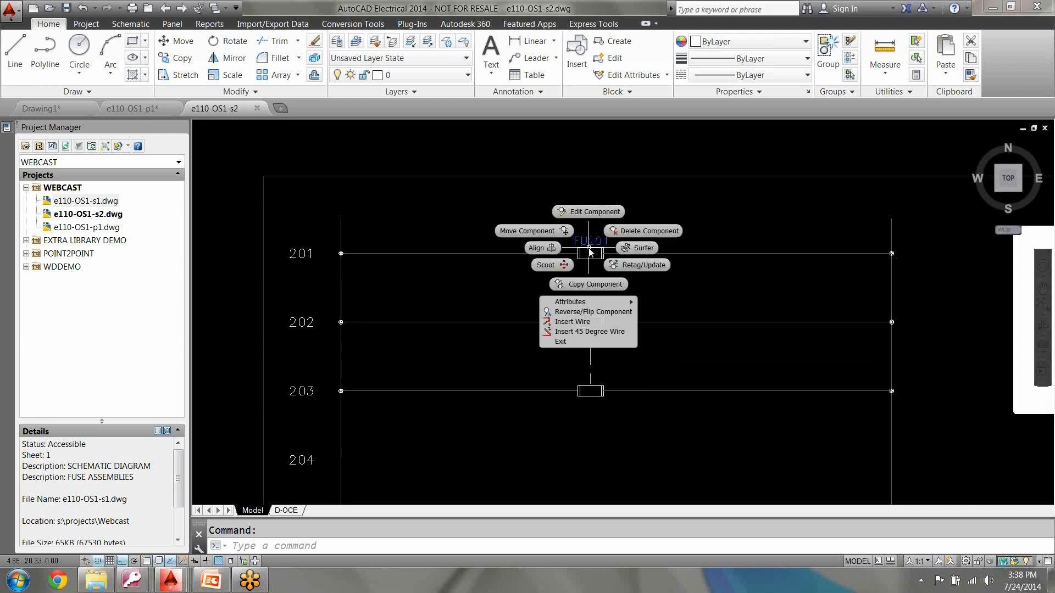
click(581, 213)
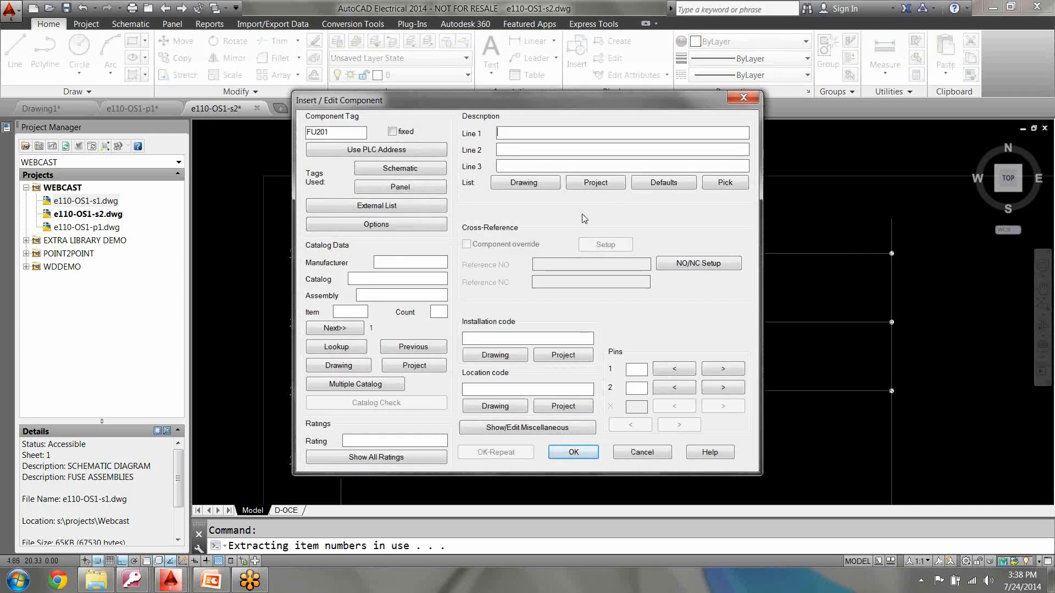
click(344, 350)
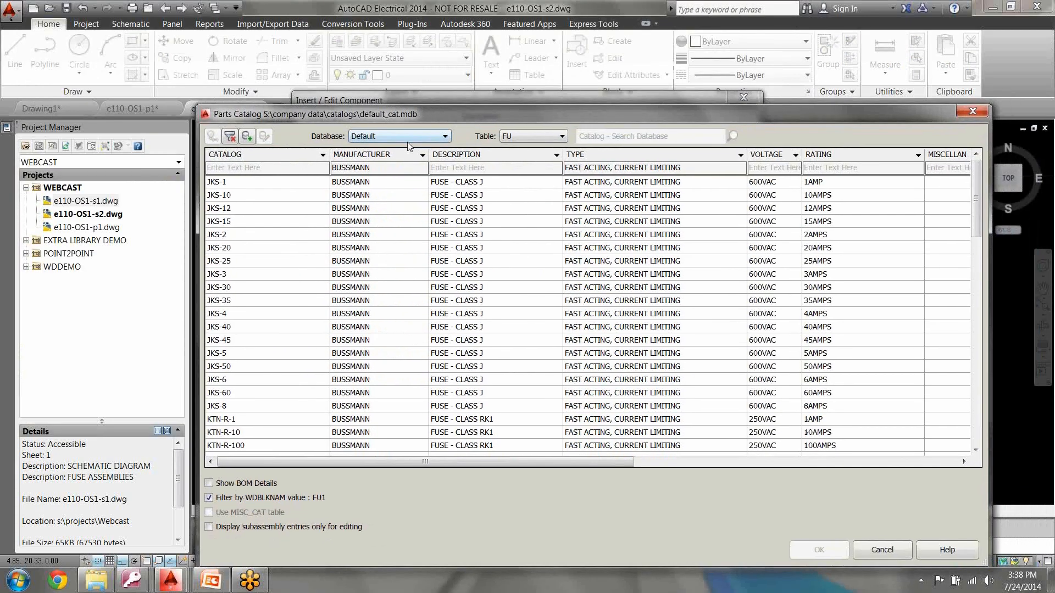
click(412, 136)
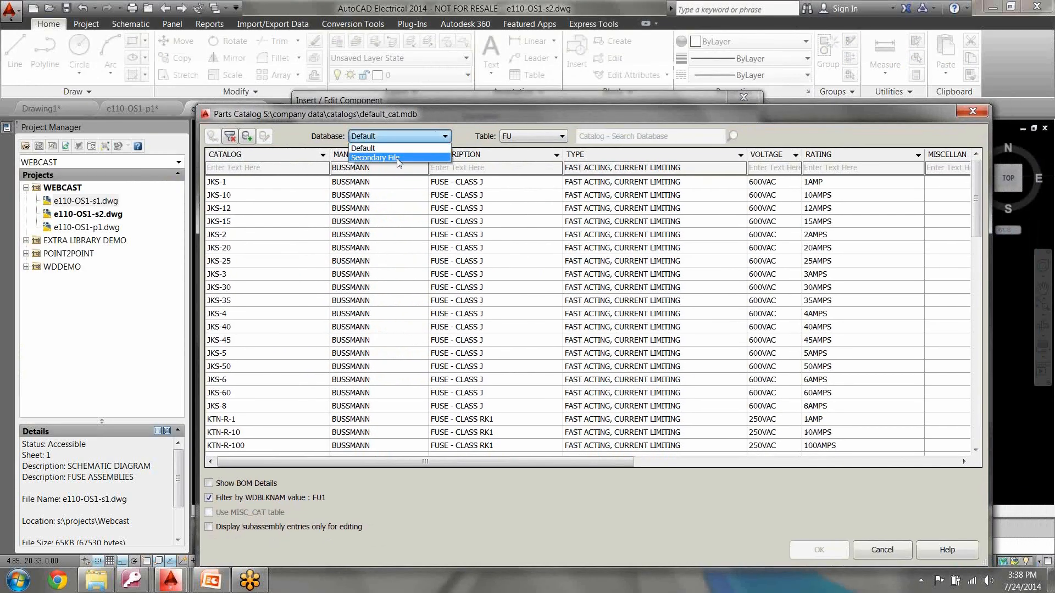
click(393, 158)
click(278, 182)
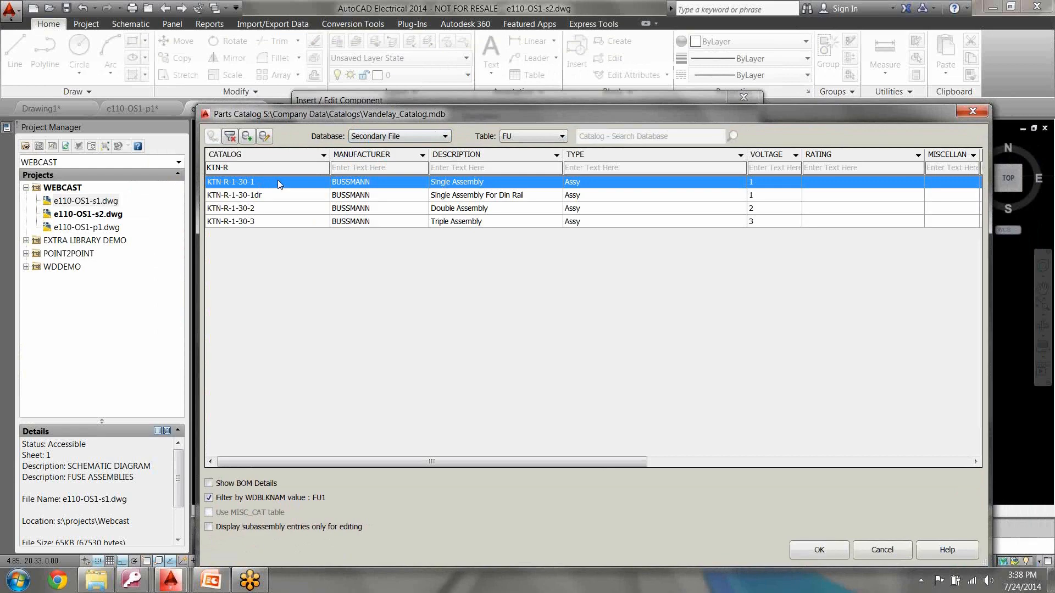
click(818, 551)
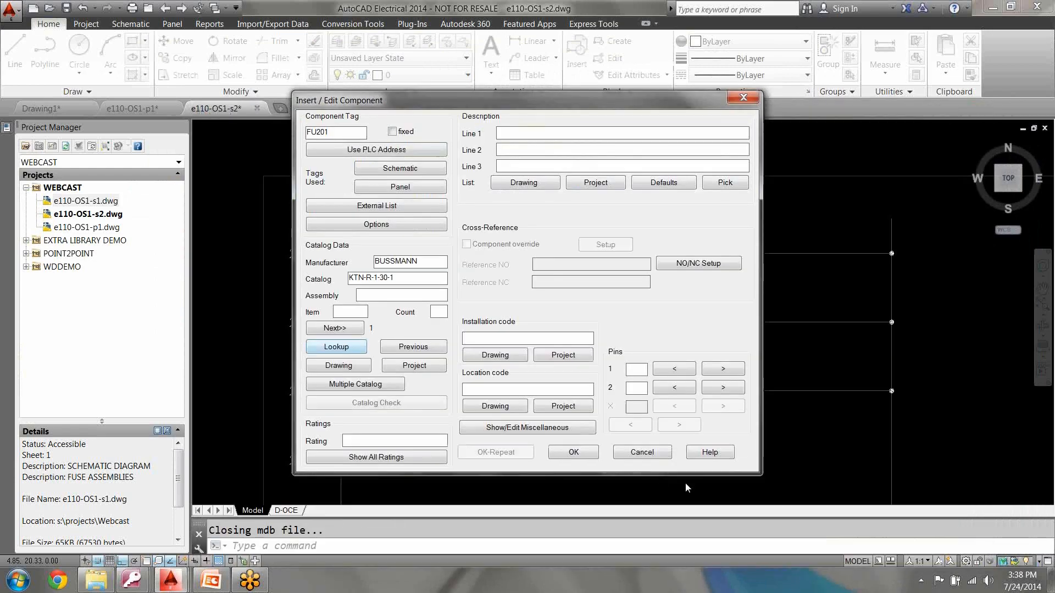
click(574, 452)
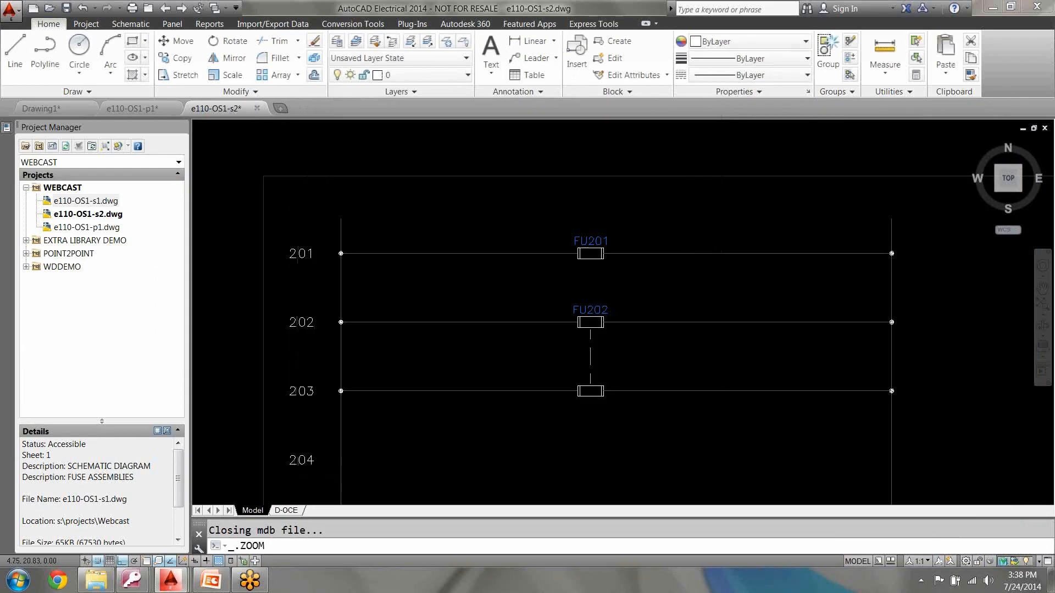
Step: Edit FU201 to use catalog number KTN-R-30, rating 30A and item number 3, running a catalog lookup on it
right_click(592, 252)
click(587, 222)
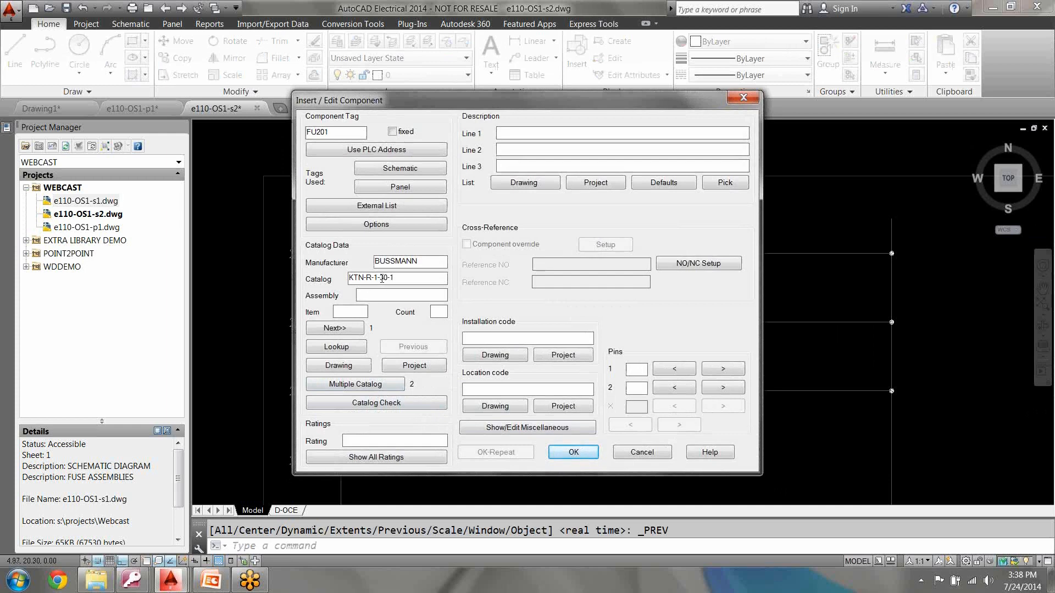
key(BackSpace)
key(BackSpace)
key(BackSpace)
key(BackSpace)
click(390, 439)
click(345, 350)
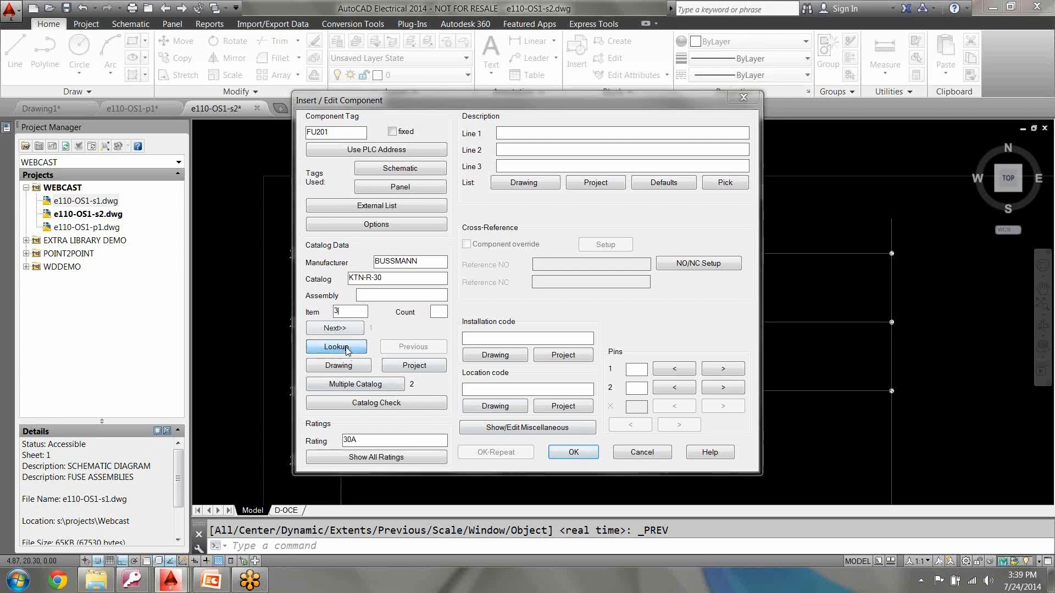
click(647, 445)
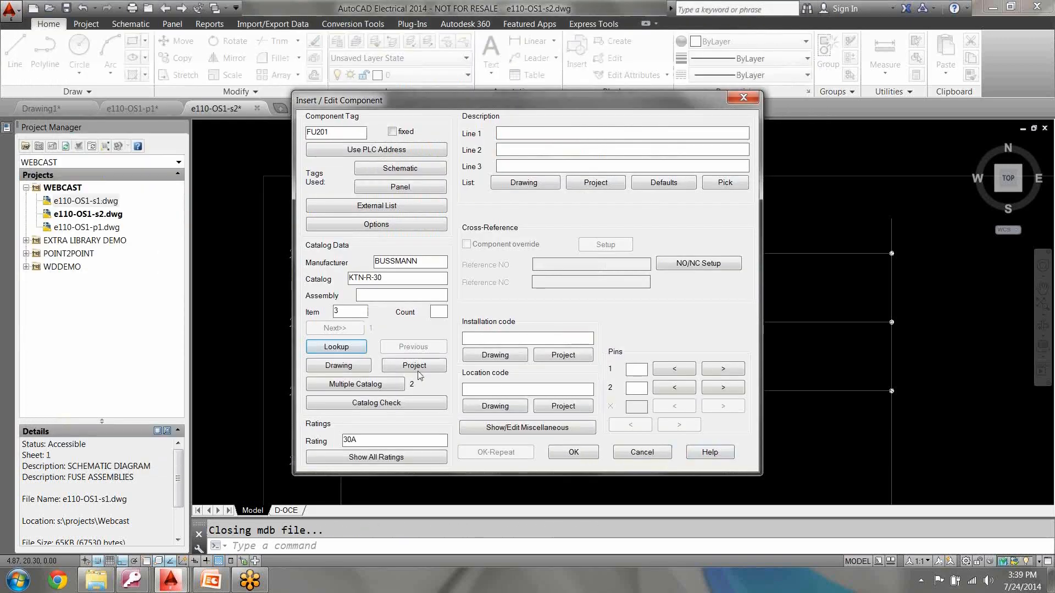
Step: Edit FU201's two multiple catalog entries, starting with R25030-1CR, and apply the component changes
click(391, 384)
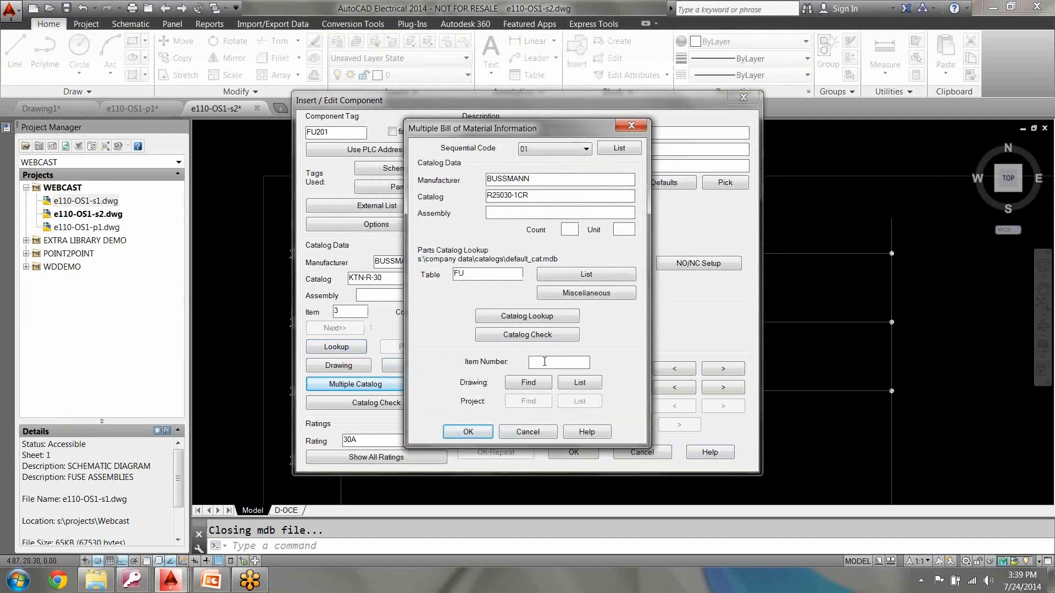
click(546, 150)
click(544, 165)
click(477, 433)
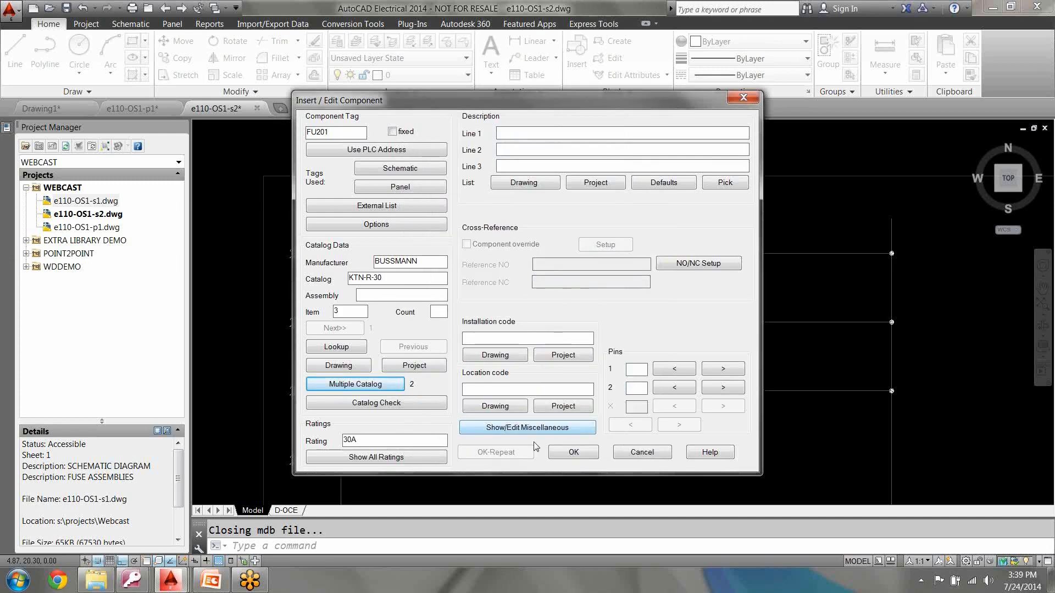
click(575, 453)
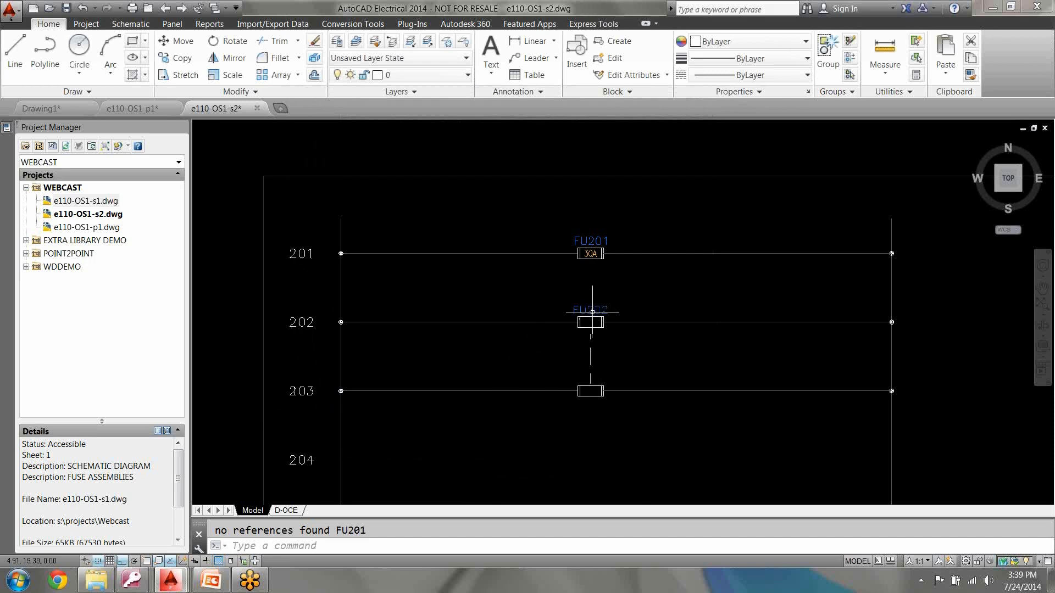
Step: Assign fuse FU202 the double assembly KTN-R-1-30-2 from the secondary parts catalog and apply the component changes
right_click(592, 312)
click(592, 269)
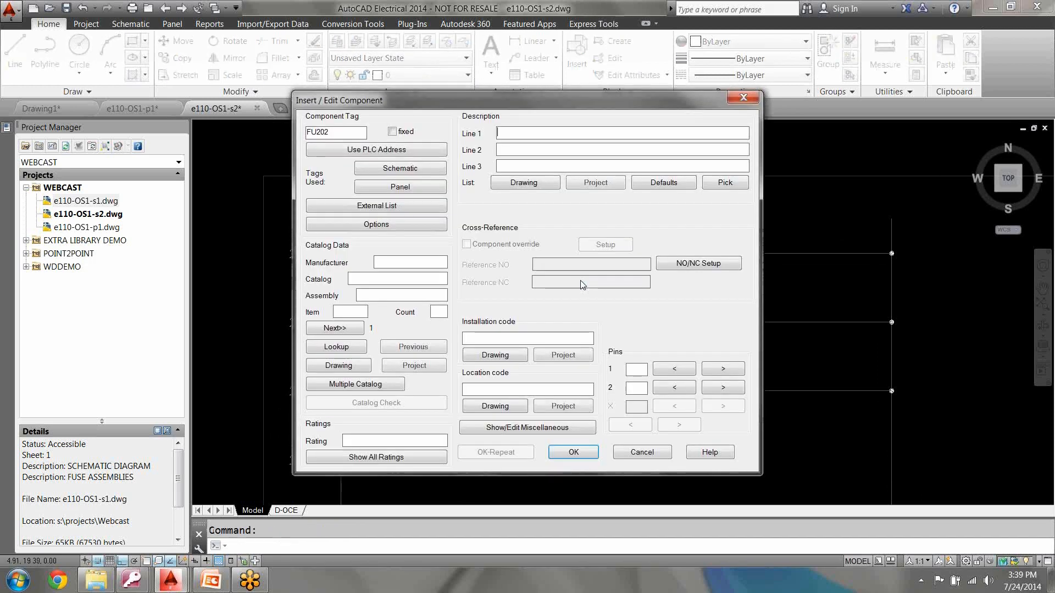
click(364, 349)
drag(477, 17, 650, 83)
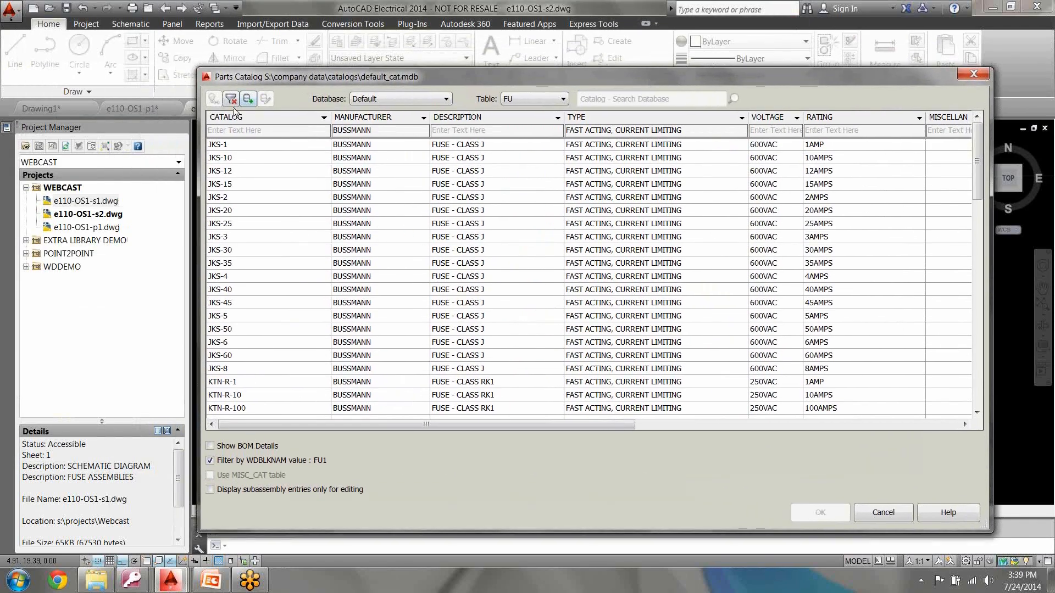
click(372, 101)
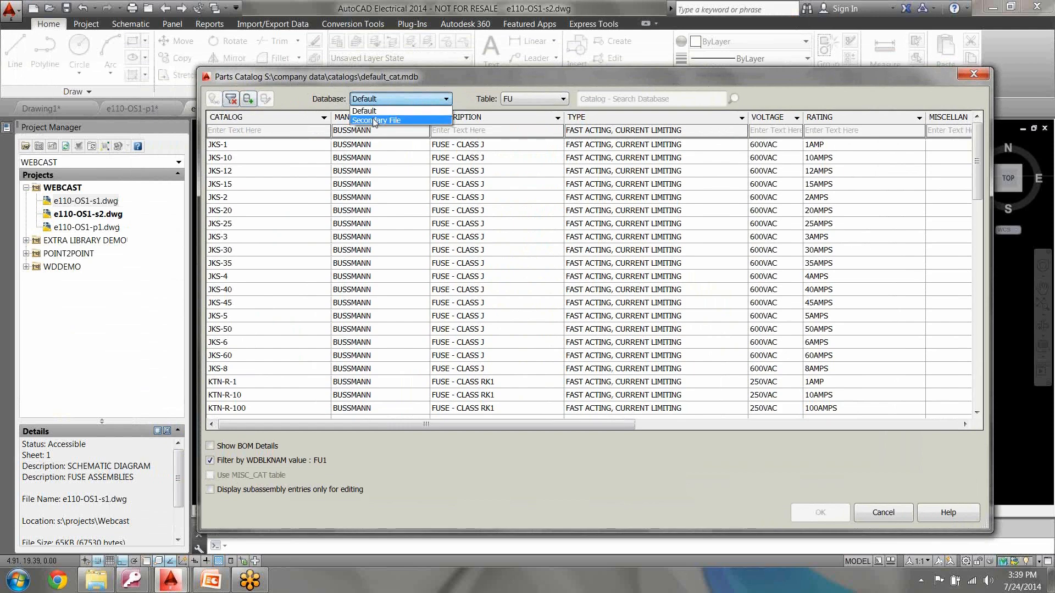
click(375, 120)
click(260, 171)
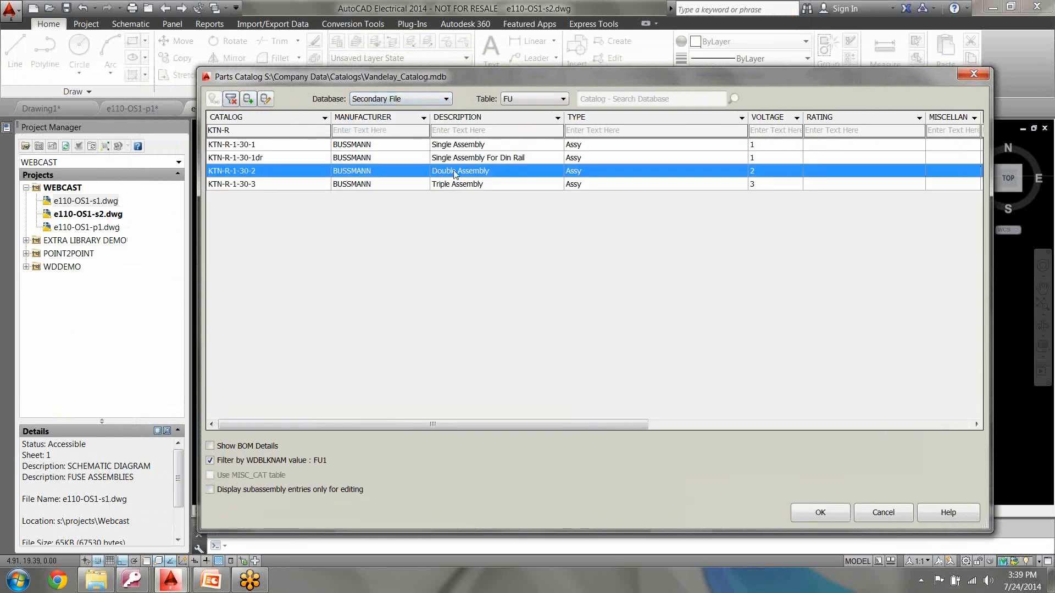
click(820, 512)
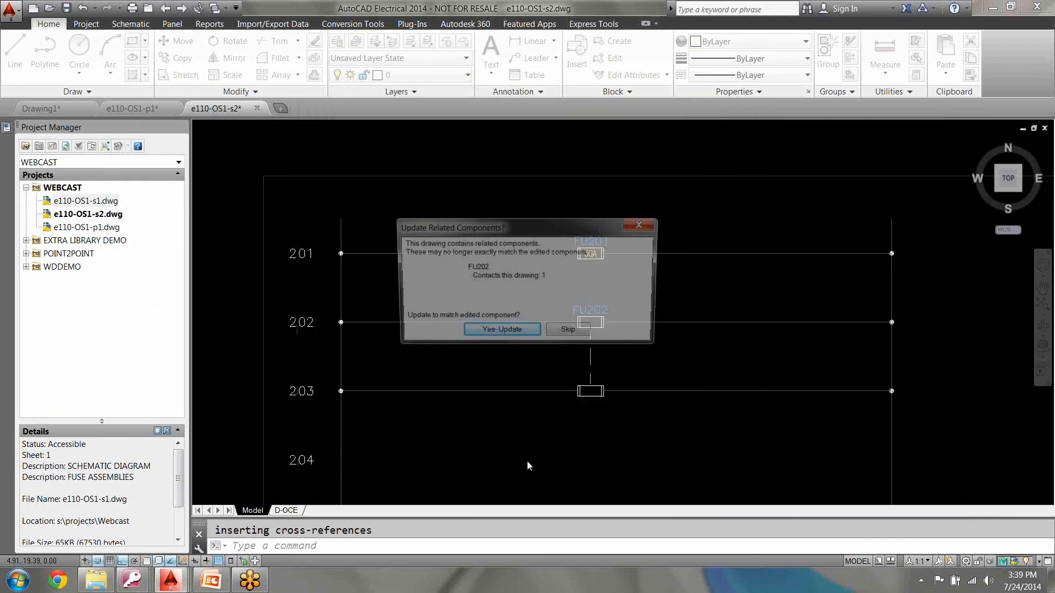
Step: Update FU202's related contact, then edit FU202 to use catalog number KTN-R-30, item number 3 and rating 30A
click(495, 335)
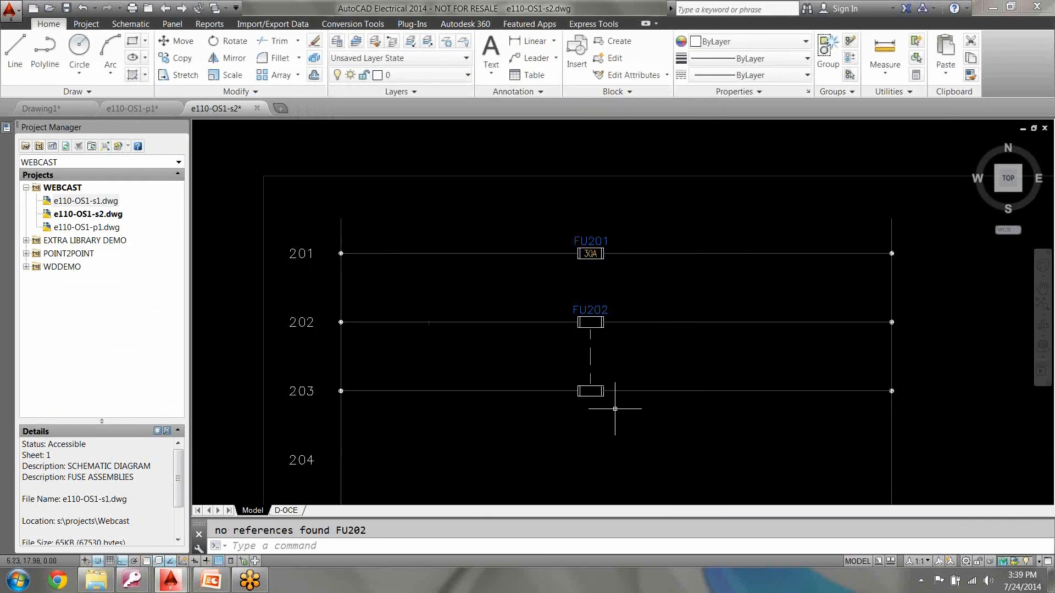
right_click(590, 315)
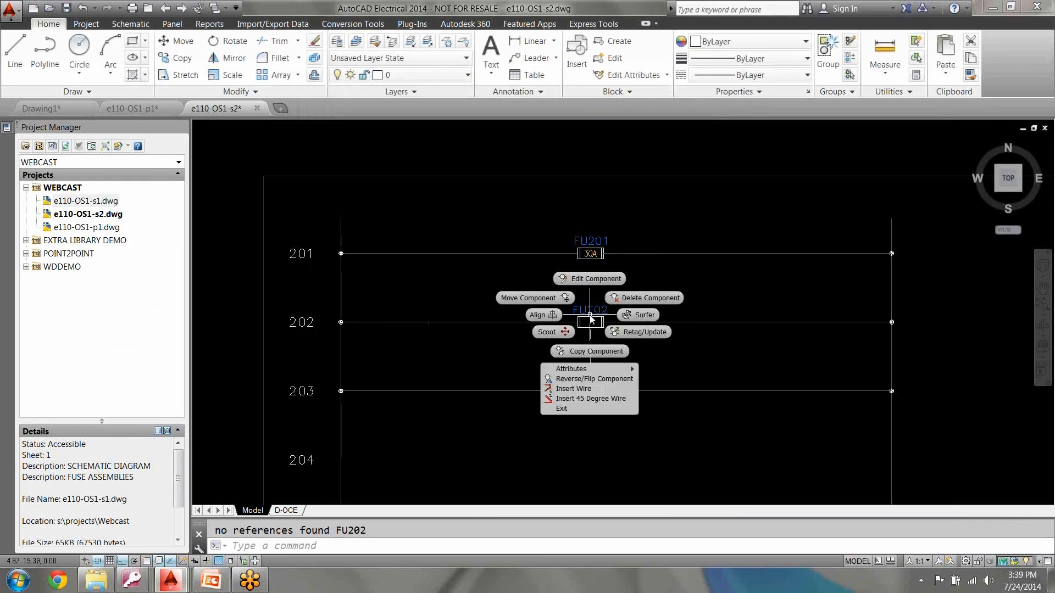
click(588, 279)
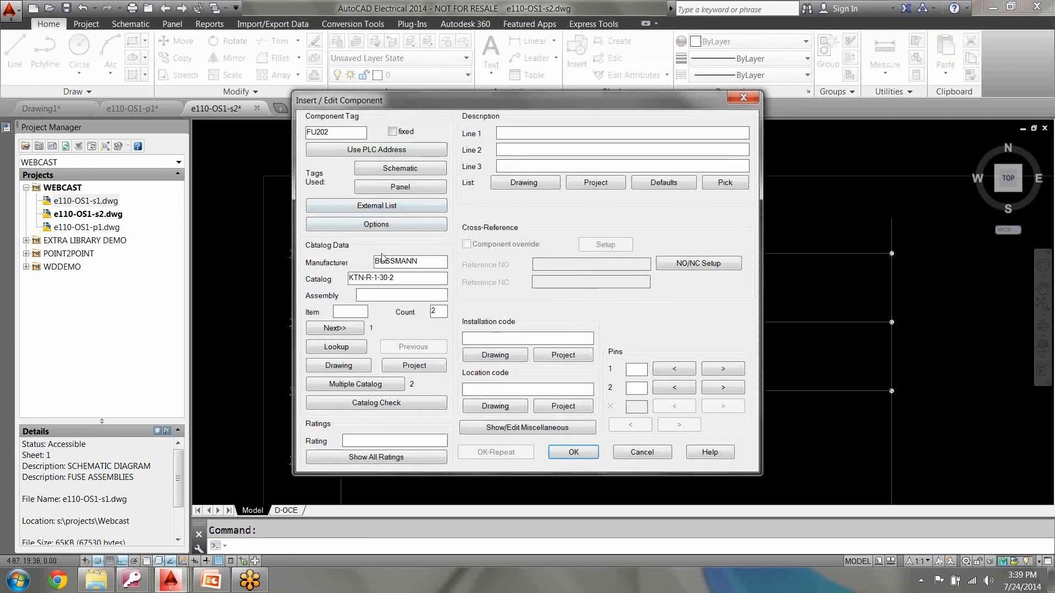
key(BackSpace)
key(BackSpace)
click(412, 282)
click(357, 312)
text(3)
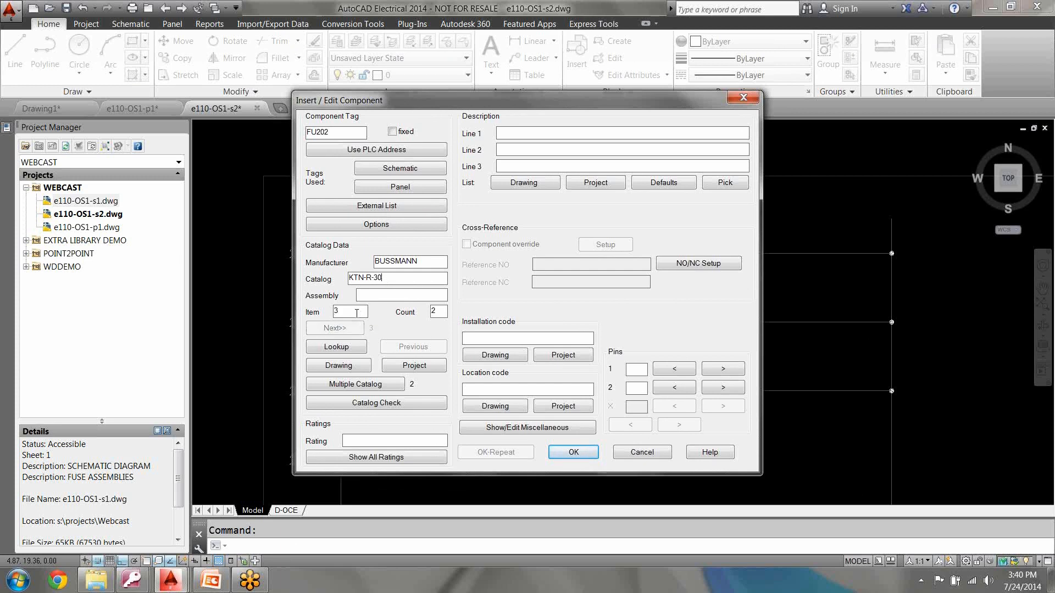
double_click(357, 313)
Step: Assign item number 8 to FU202's multiple catalog entry R25030-2CR, go through its next entry, and update the related contact
click(357, 384)
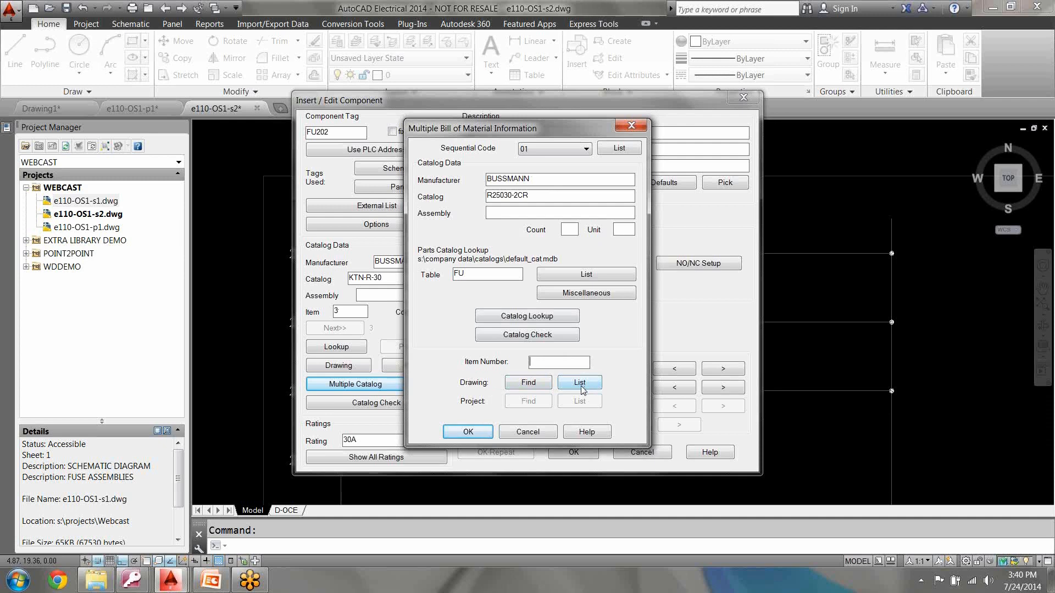
text(8)
click(554, 155)
click(542, 165)
click(468, 432)
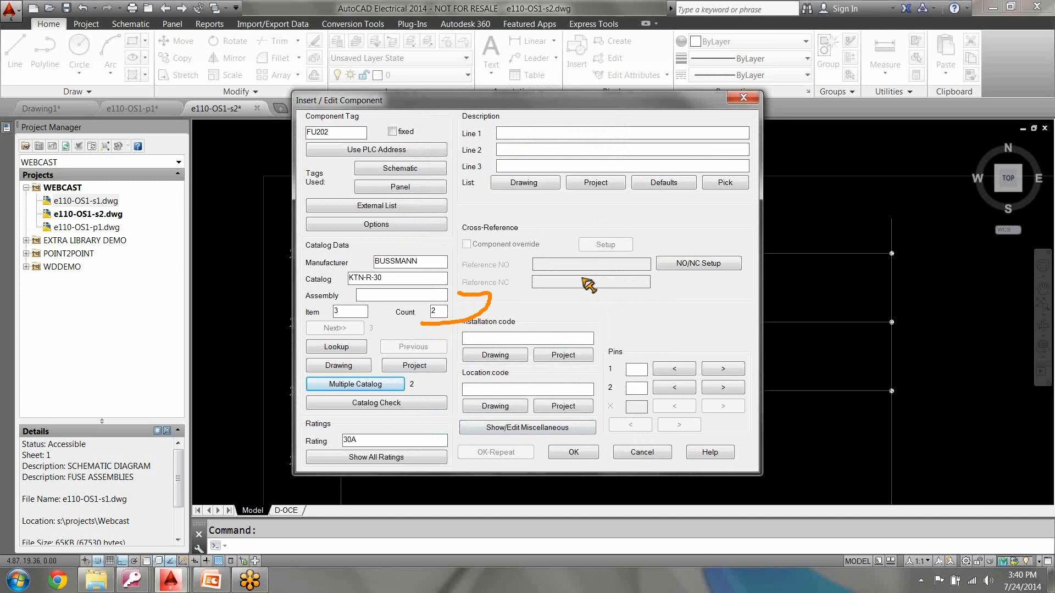
click(571, 452)
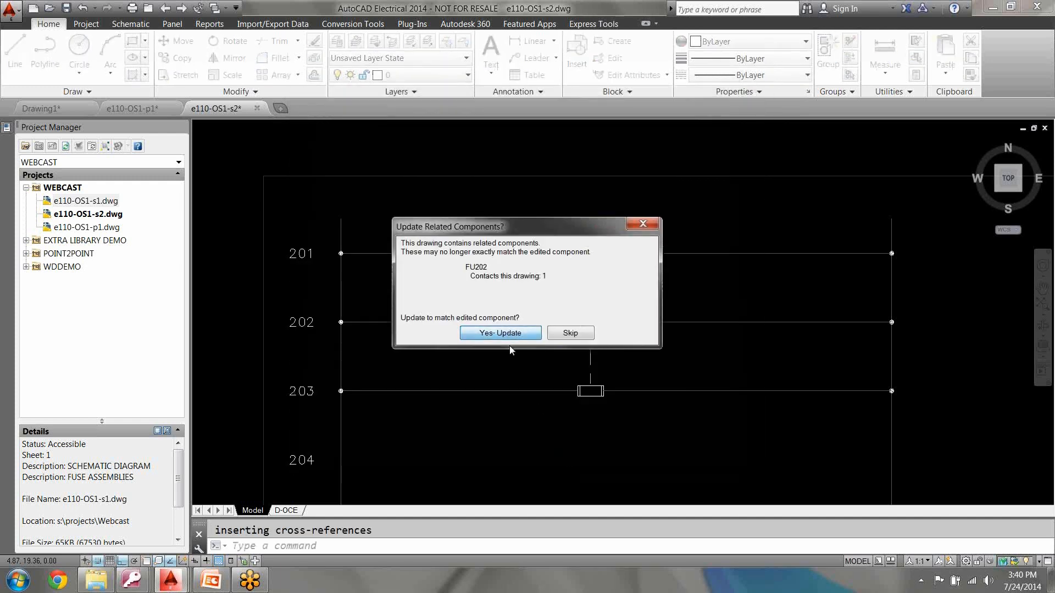
click(484, 334)
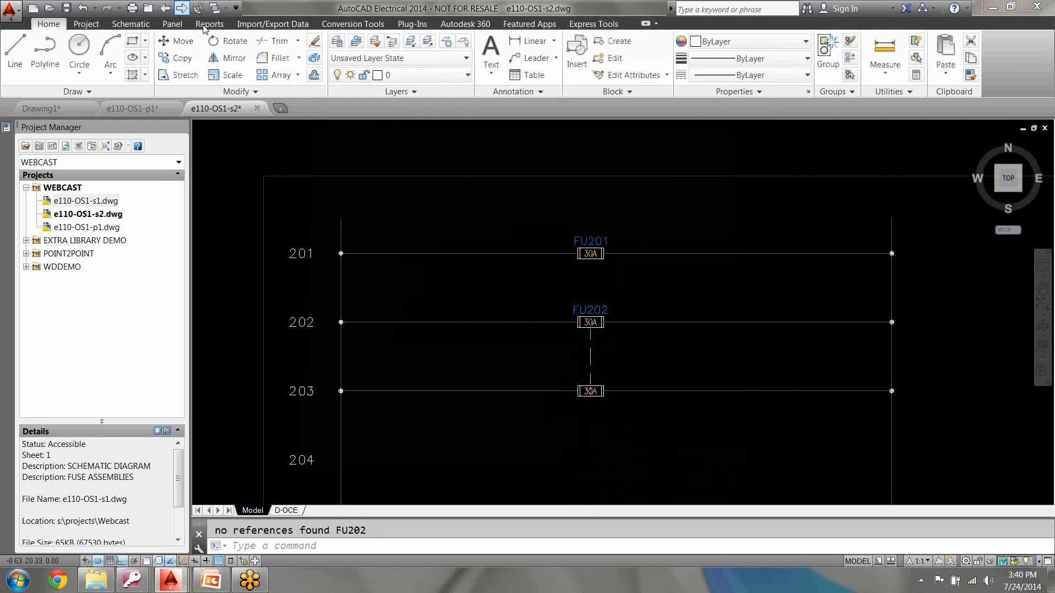
Step: In e110-OS1-p1.dwg, open the schematic component list for panel insertion and reload it for the whole project and all locations
scroll(482, 366, down, 2)
middle_drag(505, 403, 517, 195)
scroll(478, 378, up, 2)
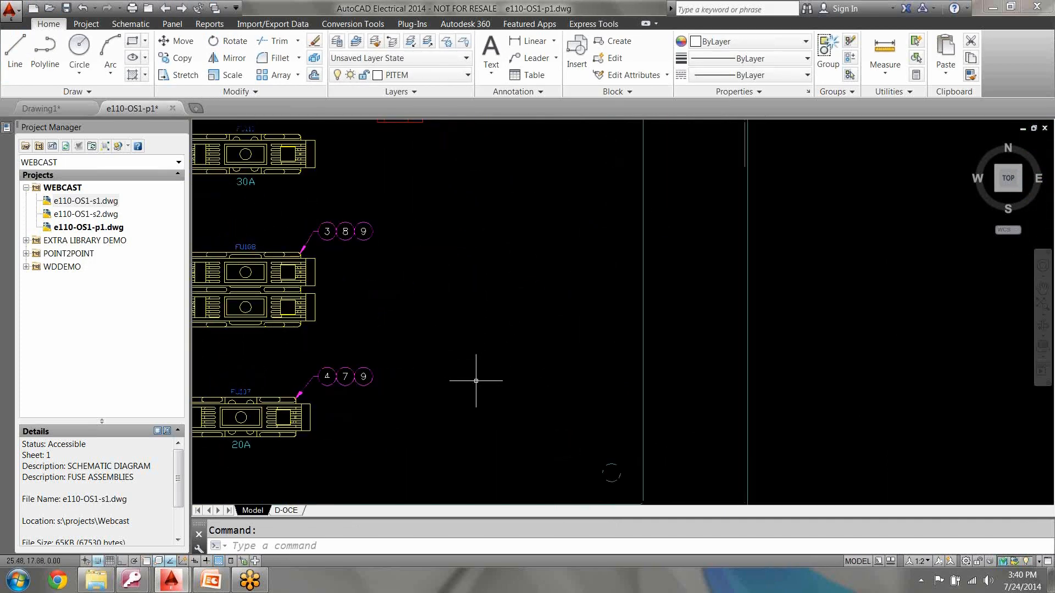
click(131, 24)
click(28, 73)
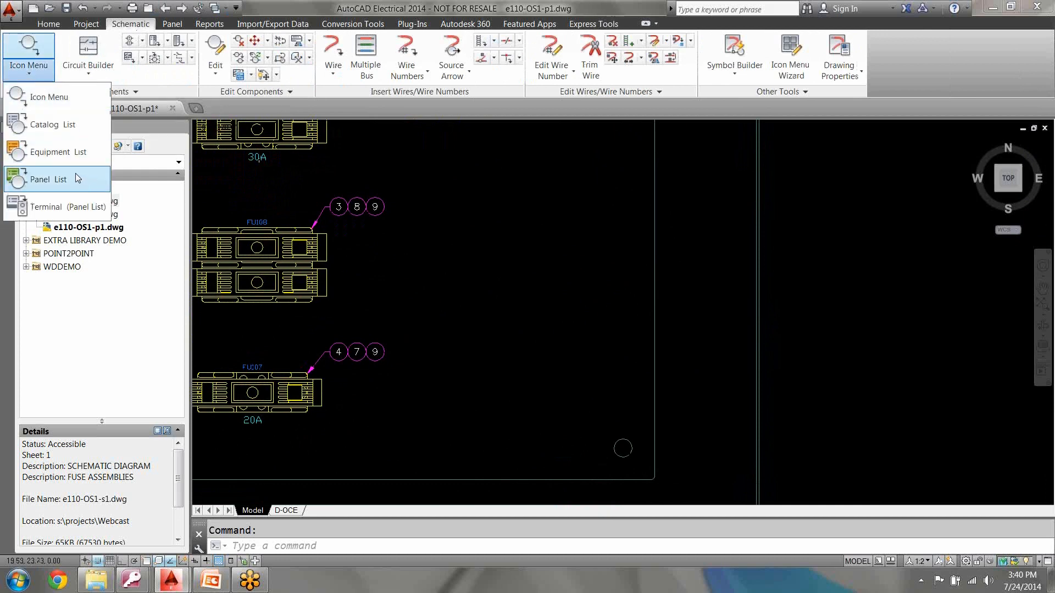
click(171, 23)
click(29, 76)
click(29, 76)
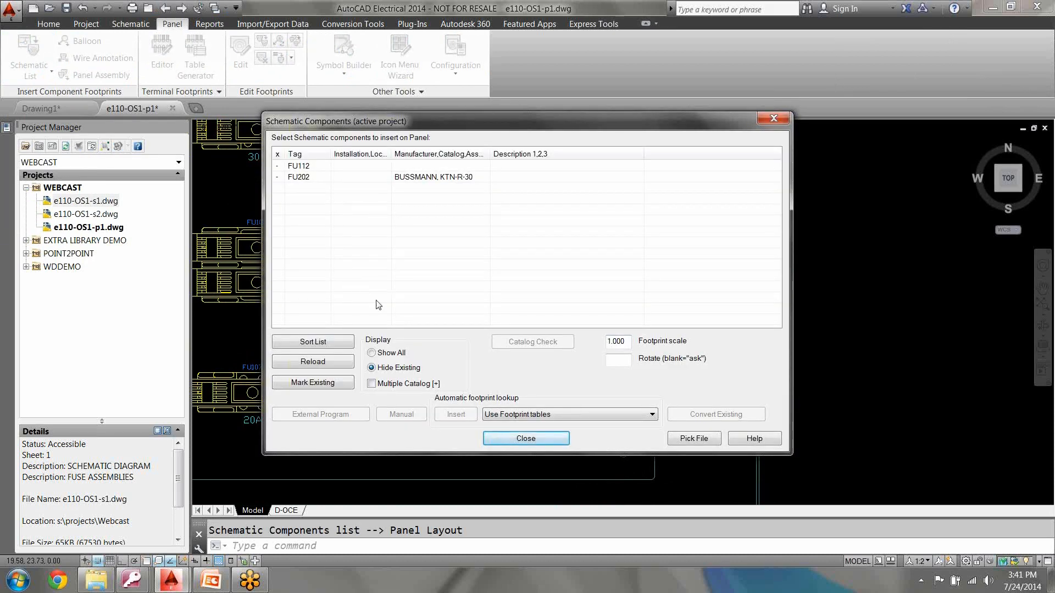
click(333, 365)
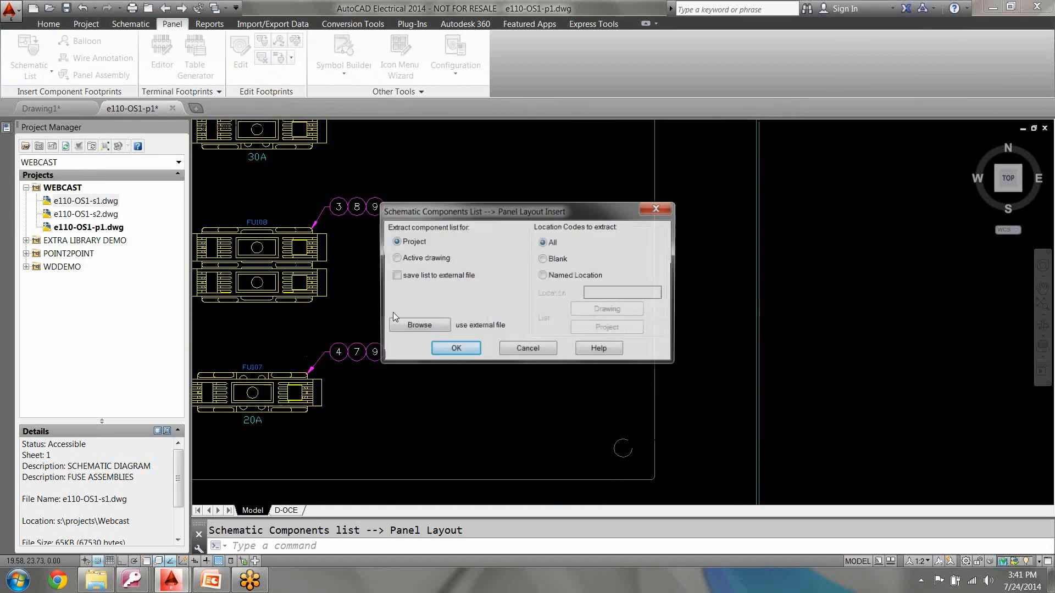
click(454, 349)
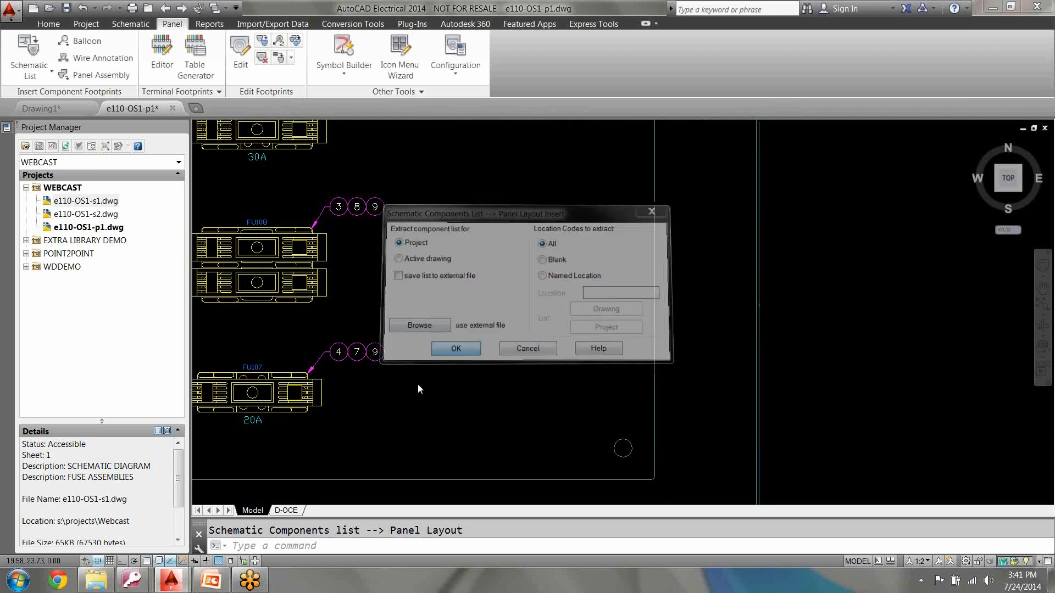
click(352, 323)
click(511, 473)
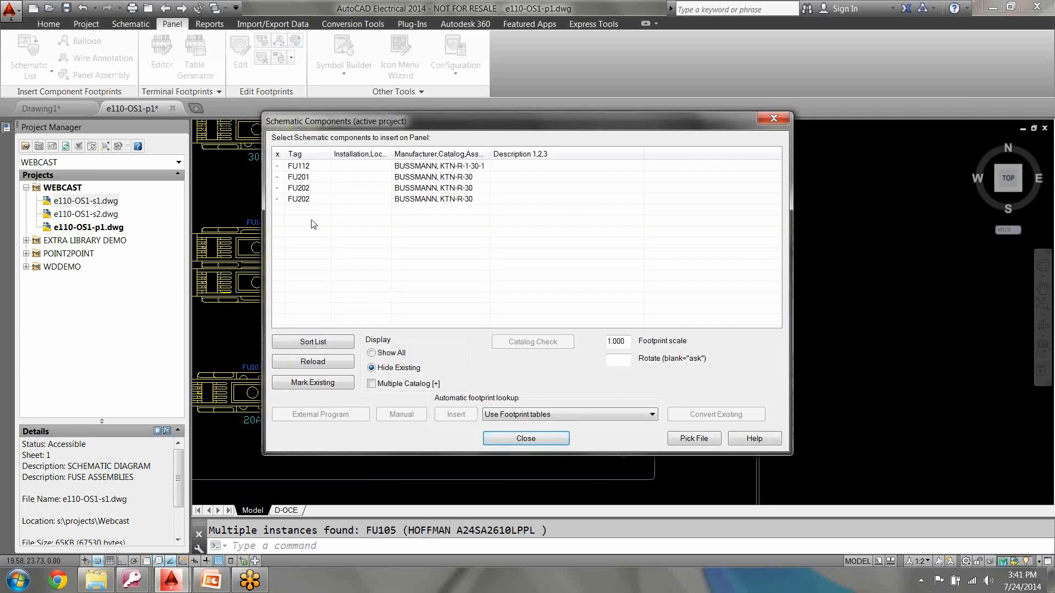
Step: Manually assign FU201 the footprint Bussman_KTN-R-1-30 Assy 1.dwg from the Company Data Libs folder
click(300, 178)
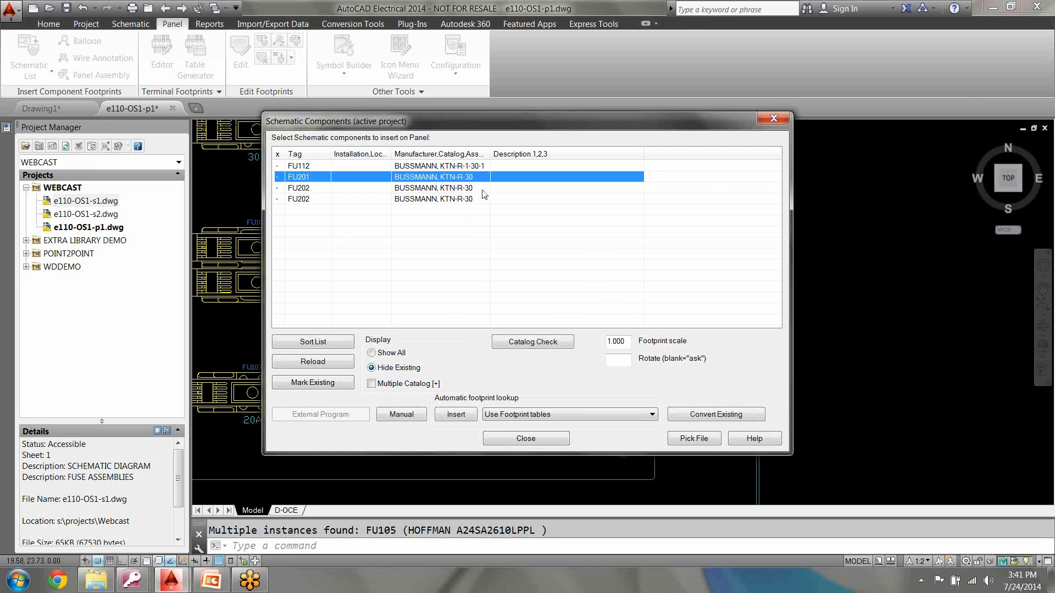
click(405, 415)
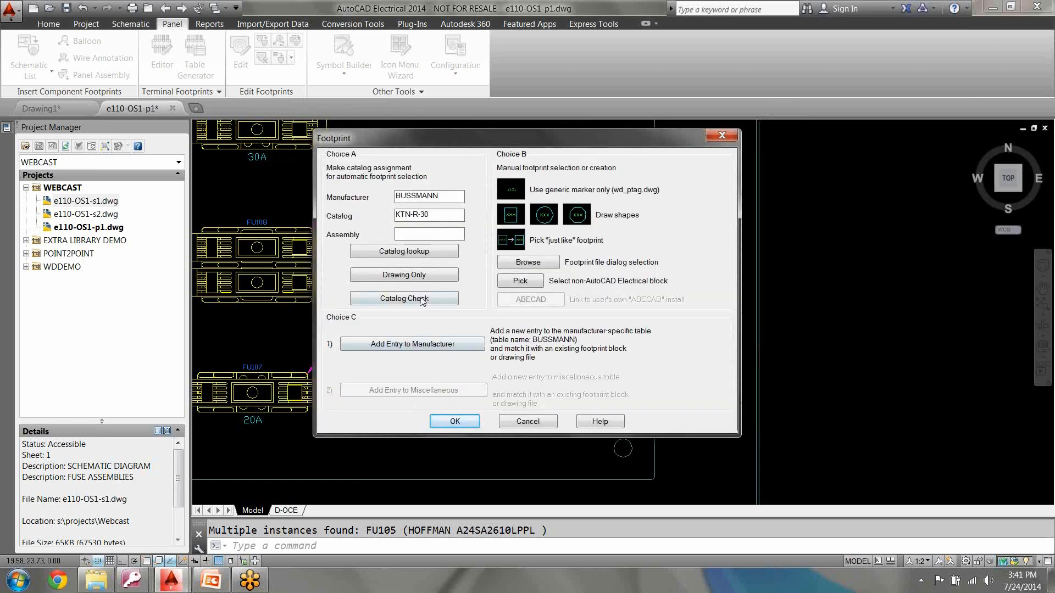
click(527, 262)
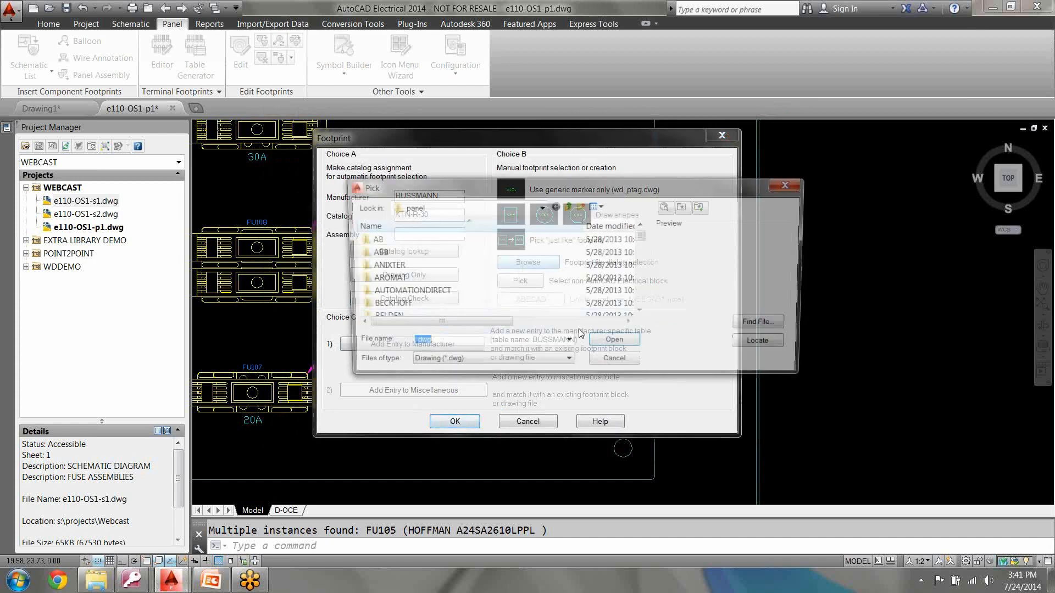
click(529, 211)
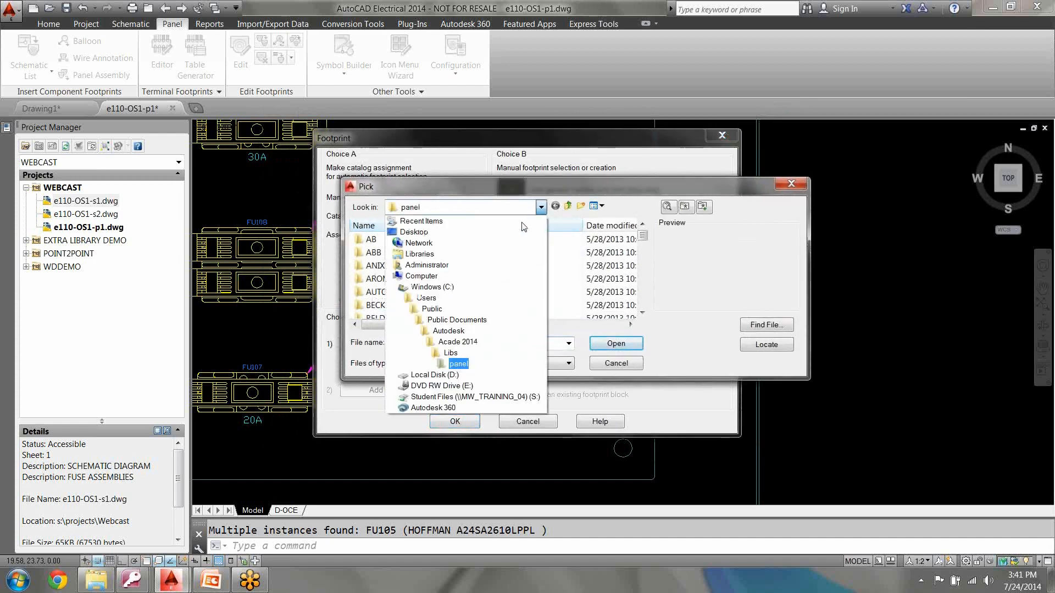
click(507, 401)
double_click(401, 242)
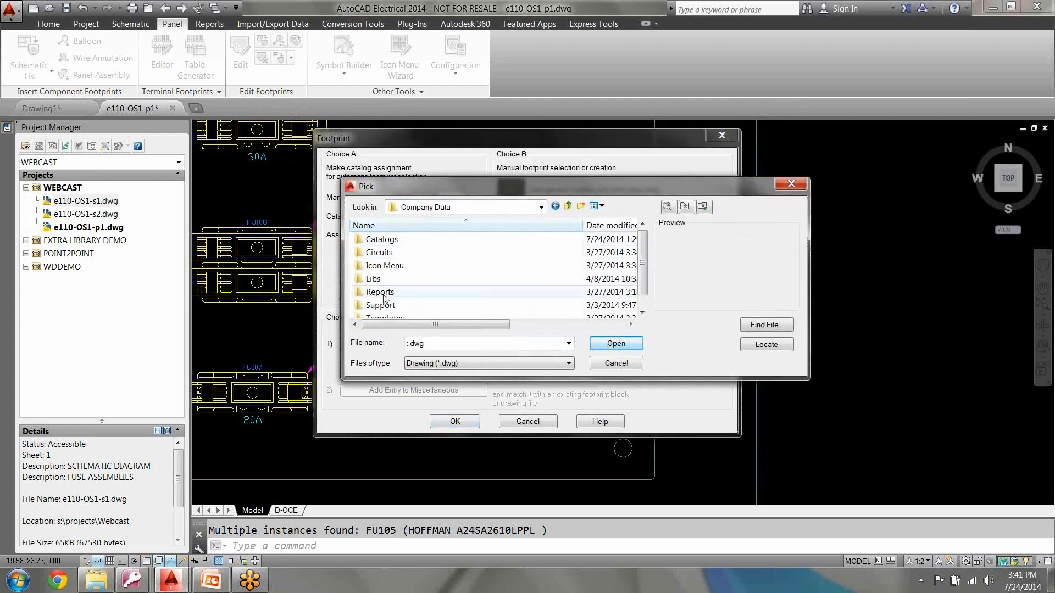
double_click(379, 278)
click(429, 279)
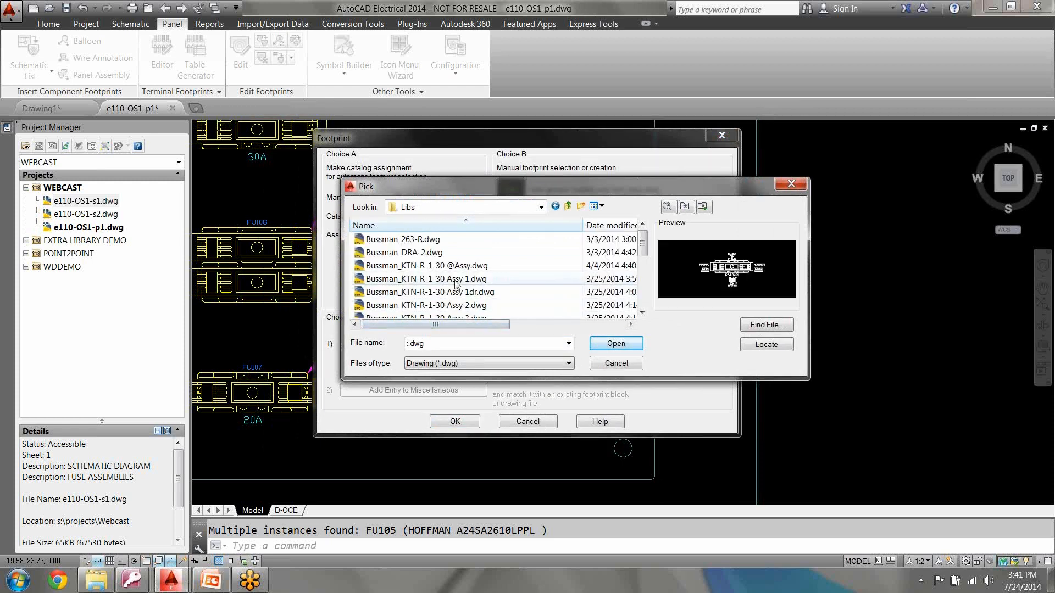
click(615, 343)
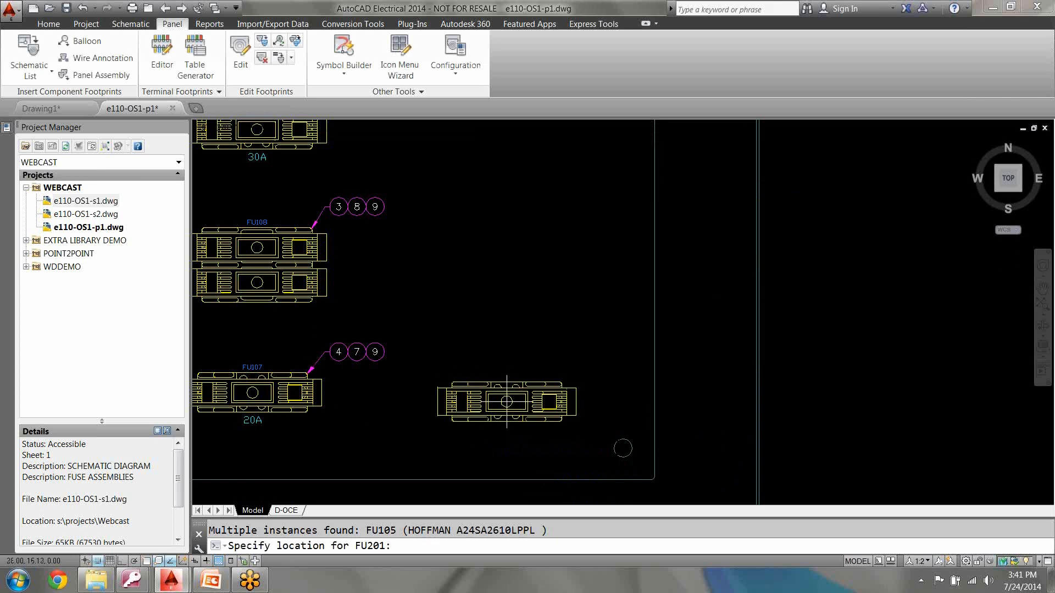
Step: Place the FU201 footprint to the right of FU107 with default rotation and accept its panel component data
click(507, 401)
click(708, 430)
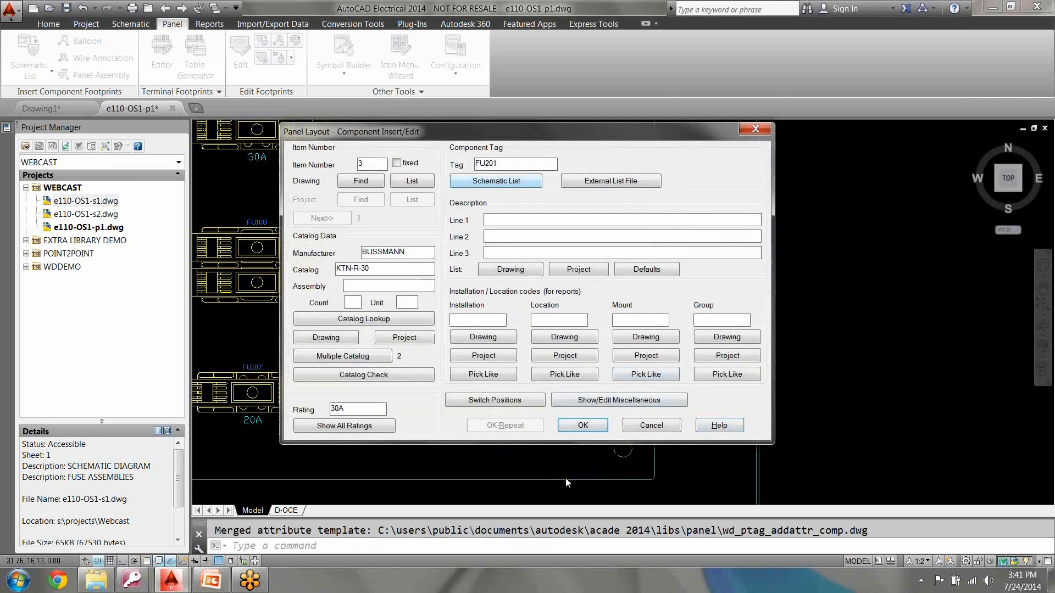
click(584, 425)
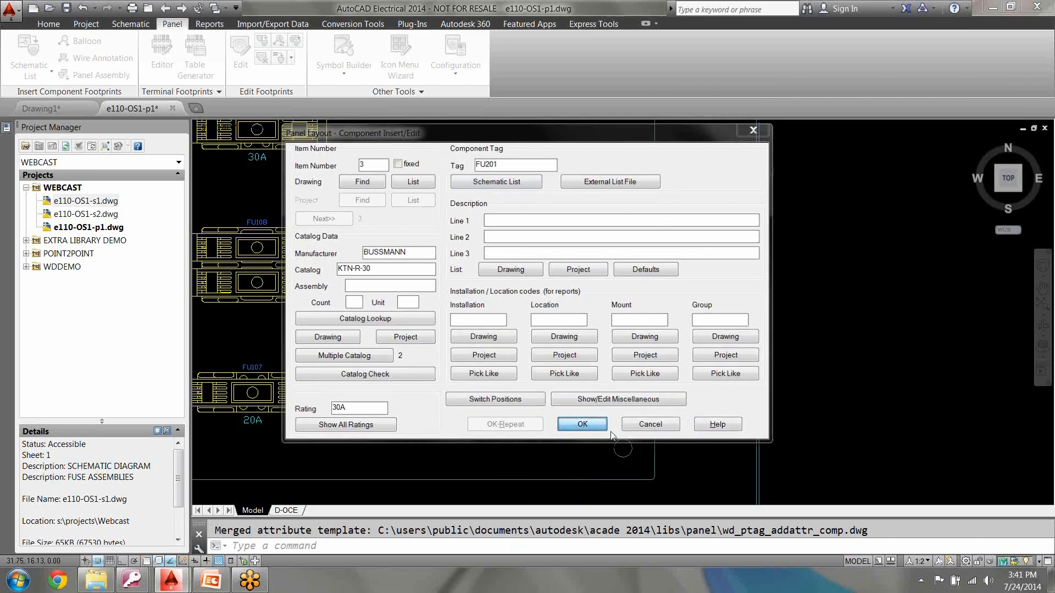
Step: Manually assign the first listed FU202 the footprint Bussman_KTN-R-1-30 Assy 2.dwg from the Company Data Libs folder
click(339, 179)
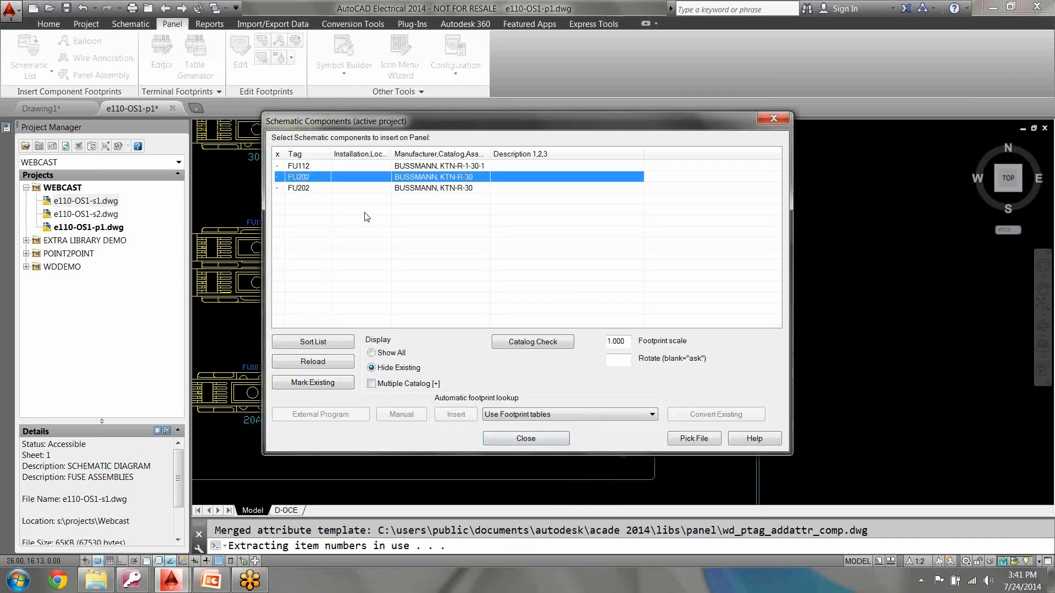
click(403, 414)
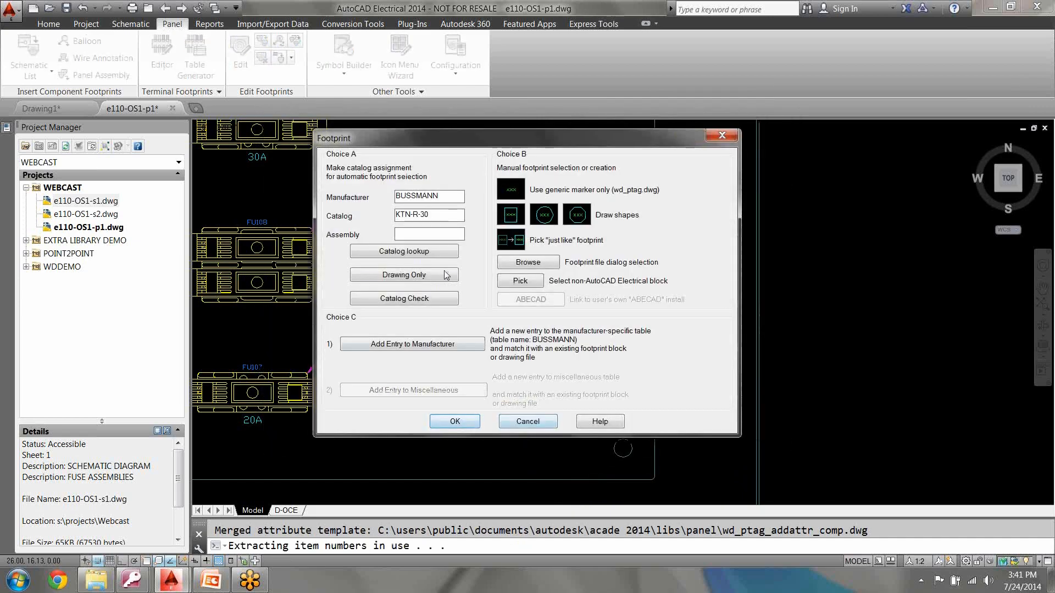
click(520, 263)
click(455, 213)
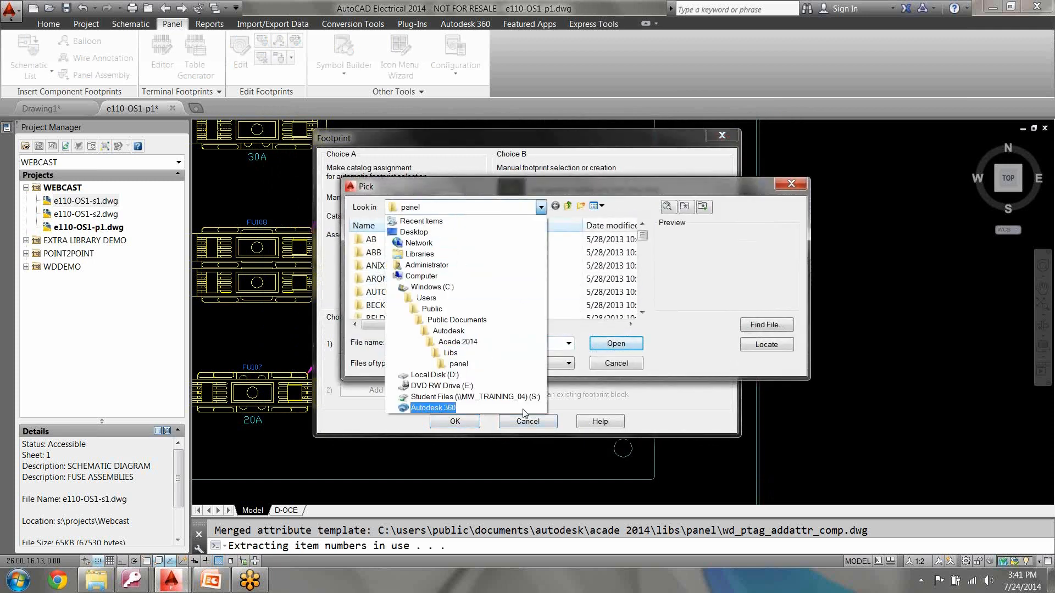
click(439, 406)
double_click(392, 242)
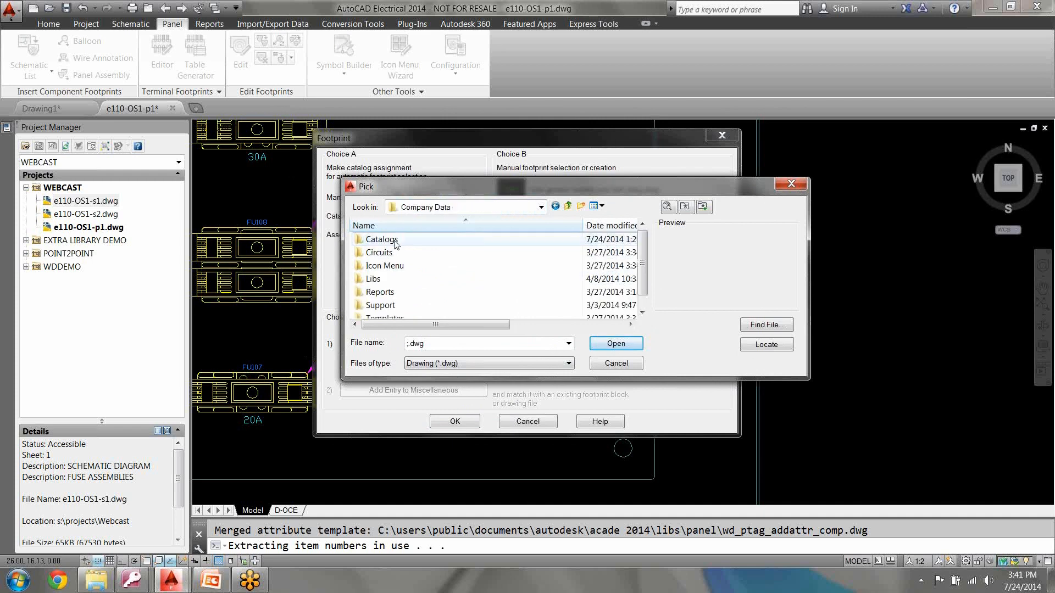
double_click(432, 278)
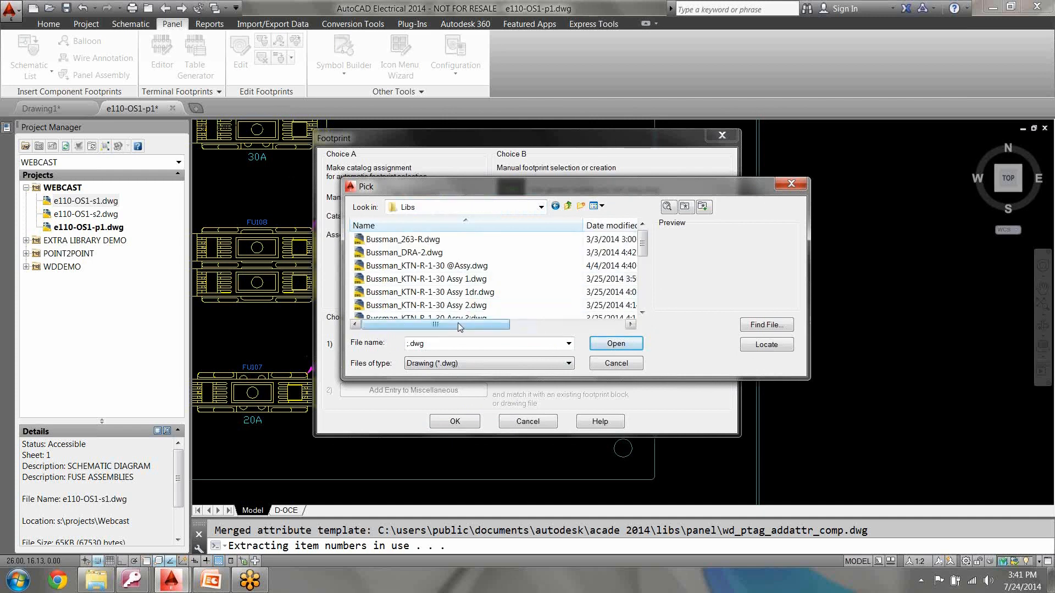
click(438, 306)
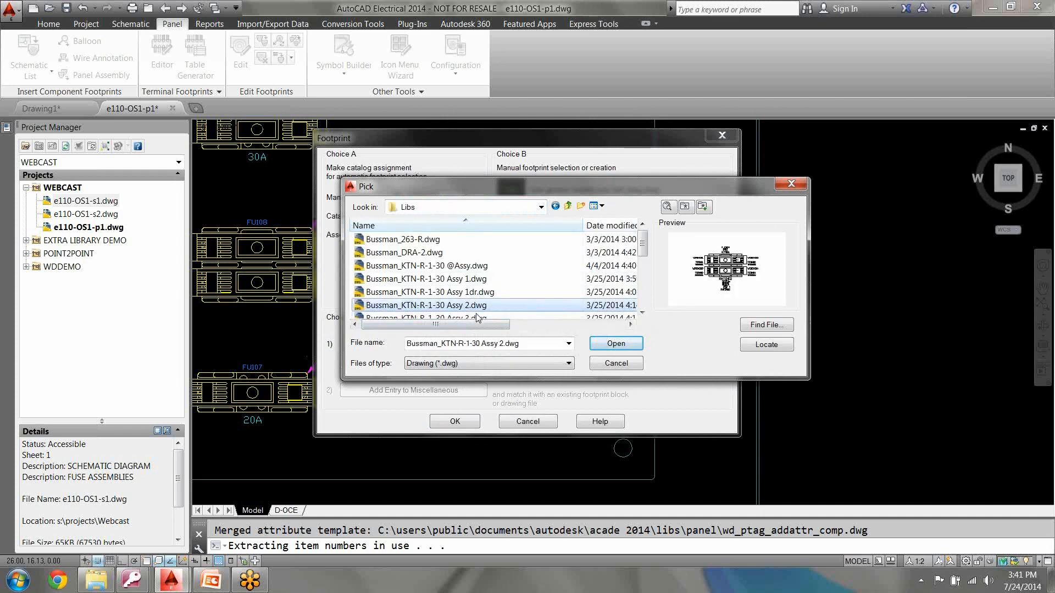
click(613, 345)
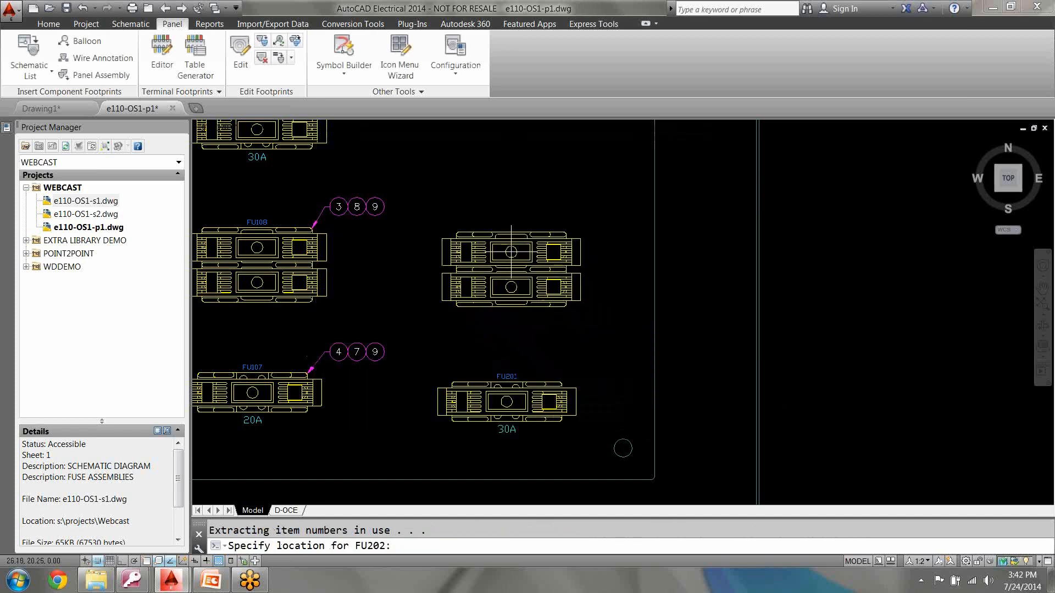
Step: Place the FU202 footprint above FU201 with default rotation, accept its panel component data and close the component list
click(511, 251)
click(604, 354)
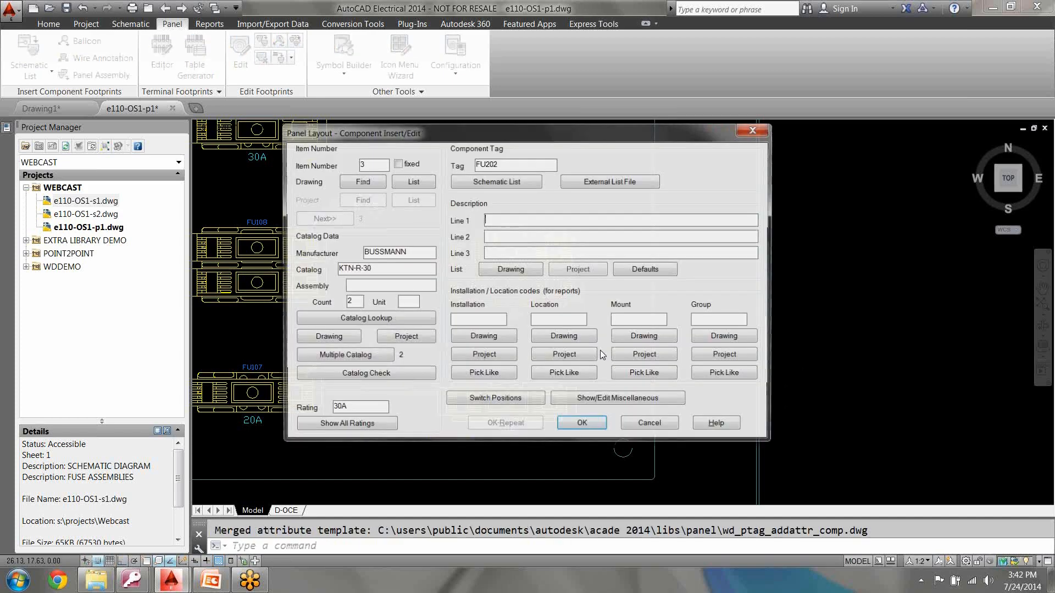
click(577, 424)
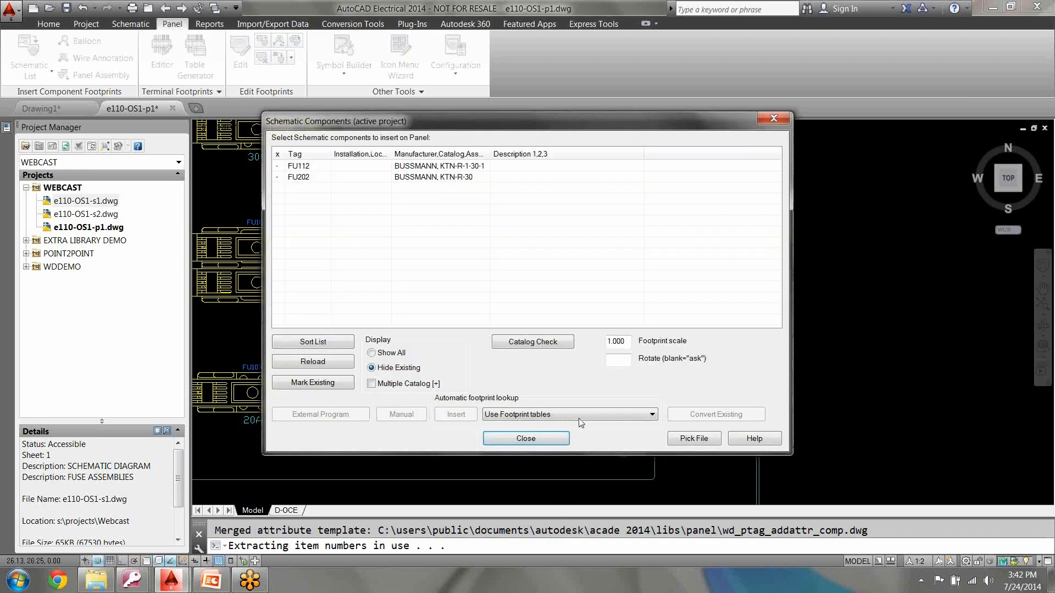
click(525, 438)
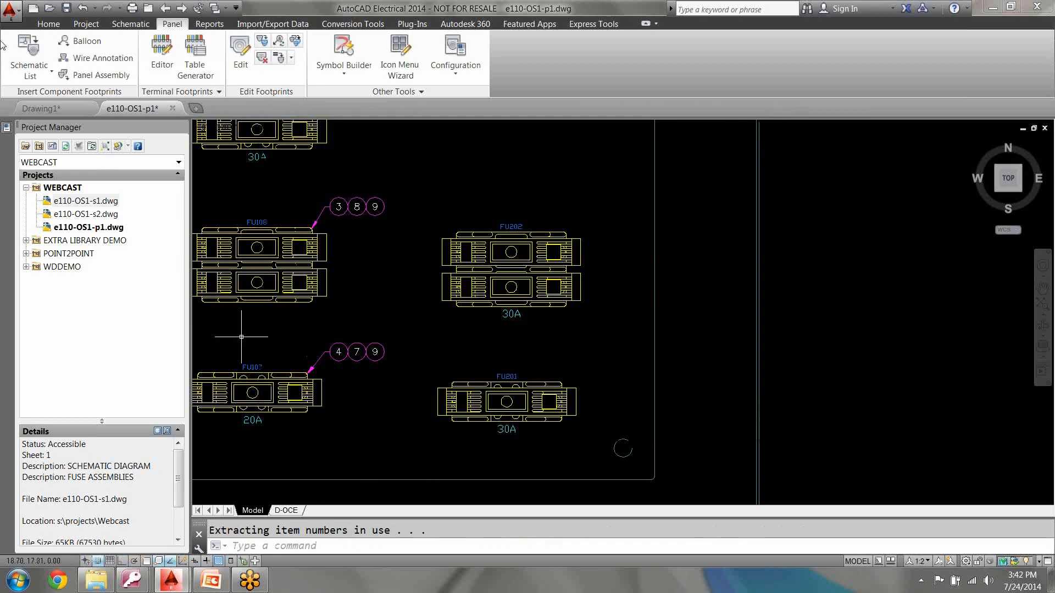
Step: Add an item balloon with an angled leader from the upper right corner of the FU202 footprint
click(85, 42)
click(565, 235)
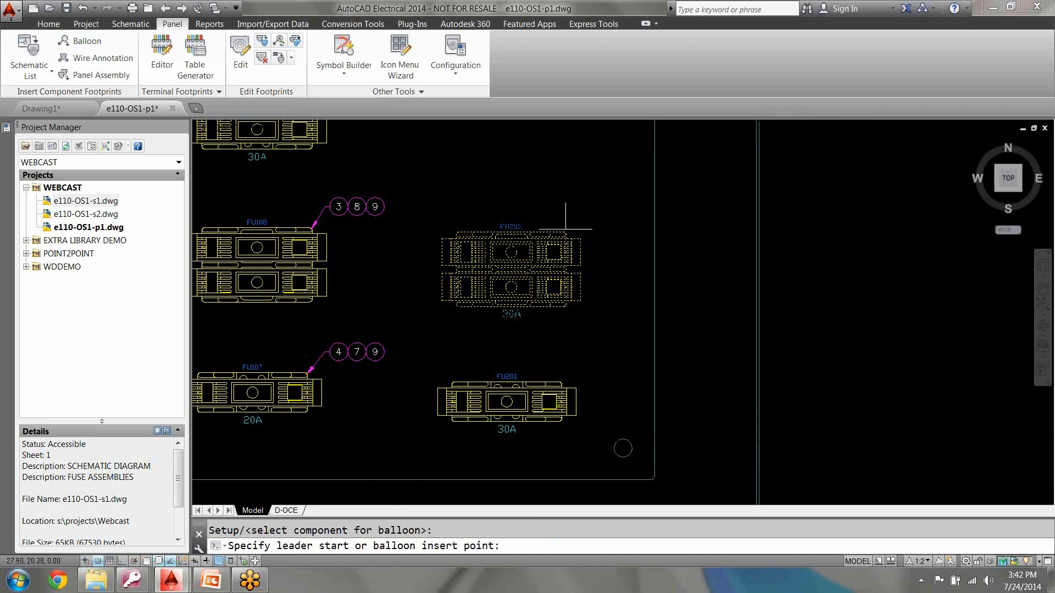
click(566, 233)
click(583, 212)
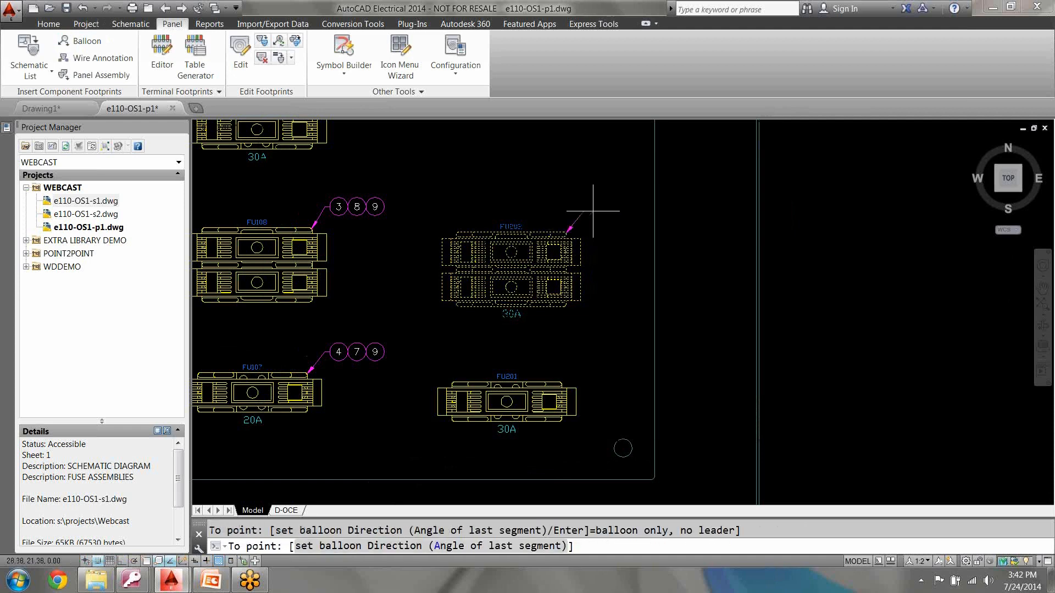
click(589, 211)
key(Return)
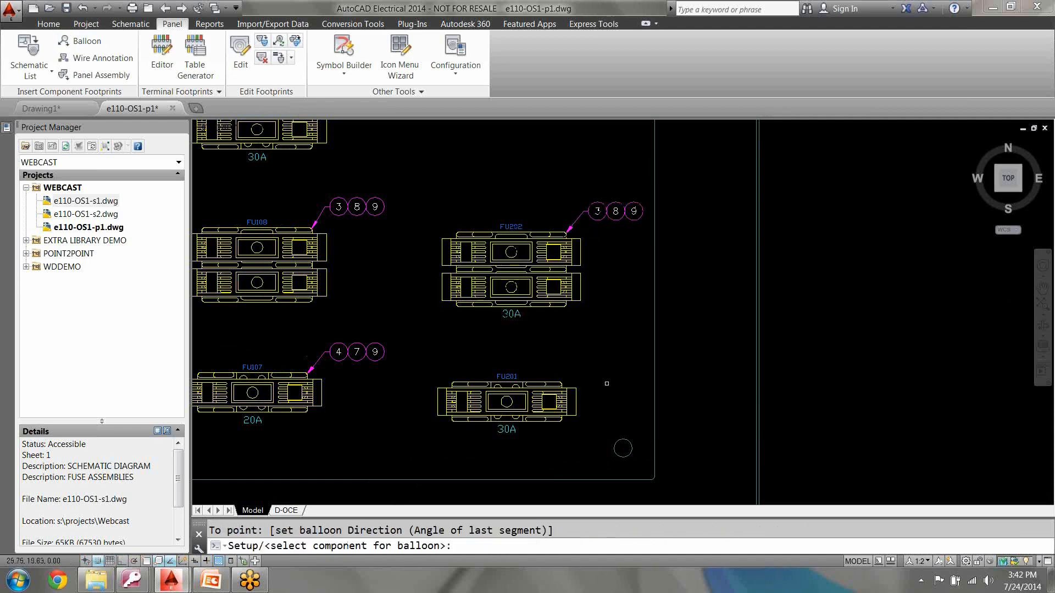
Step: Balloon the FU201 footprint with a leader from its upper right corner, and end the balloon command
click(560, 384)
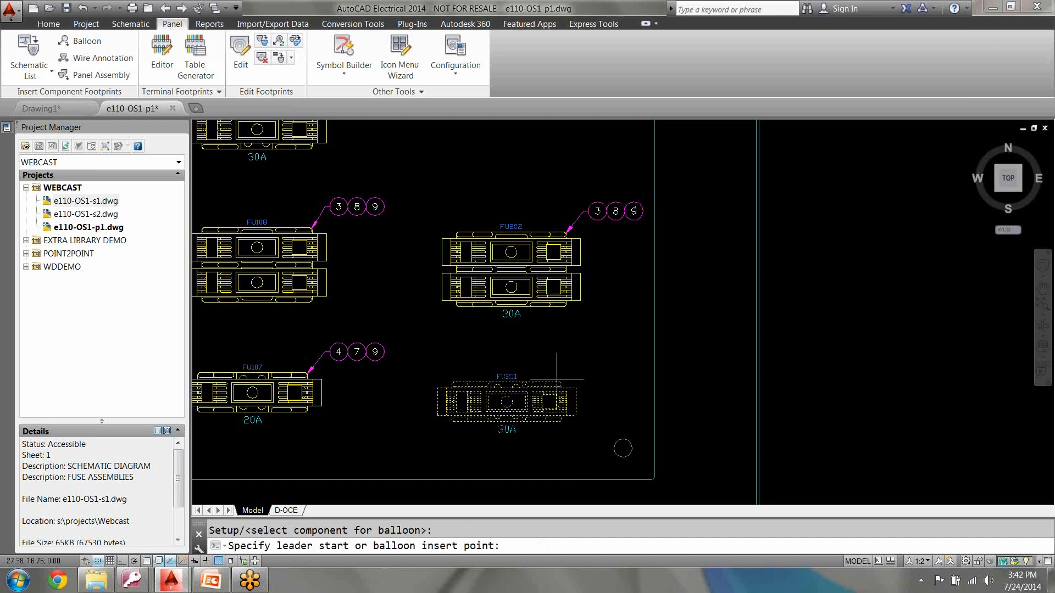
click(562, 383)
click(586, 361)
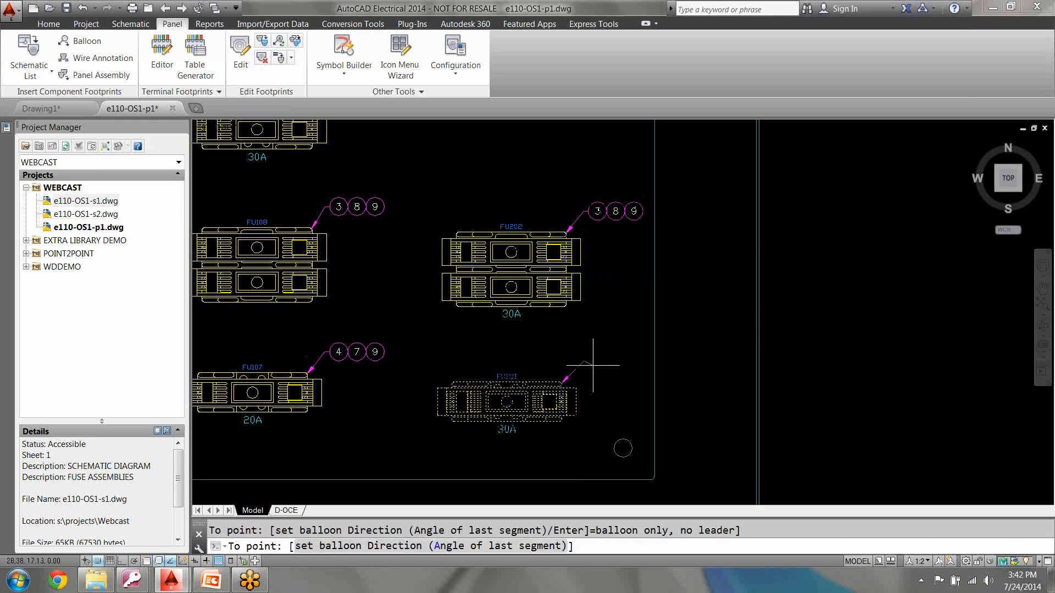
key(Return)
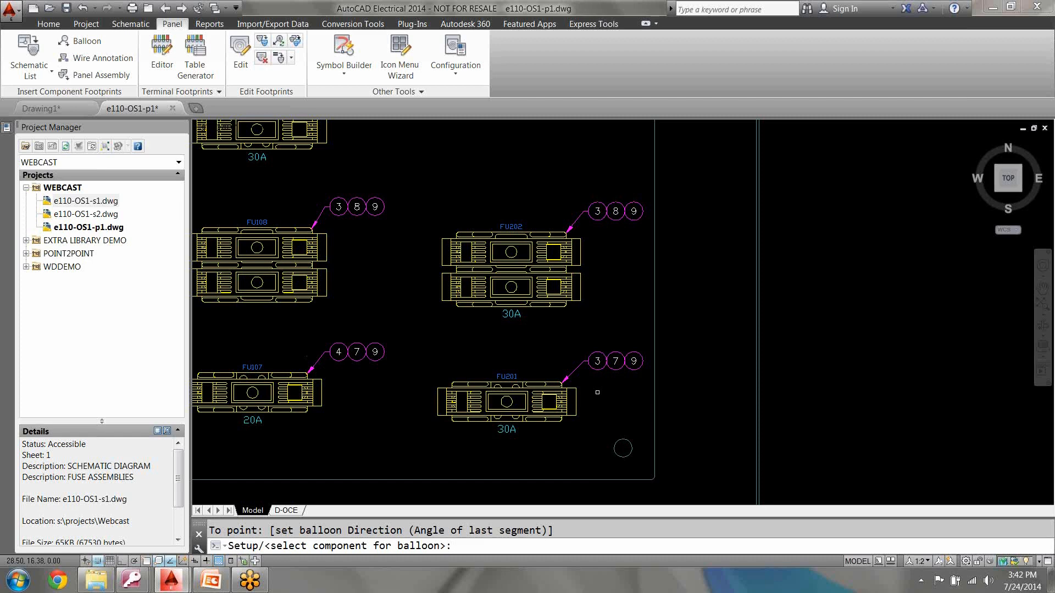
key(Escape)
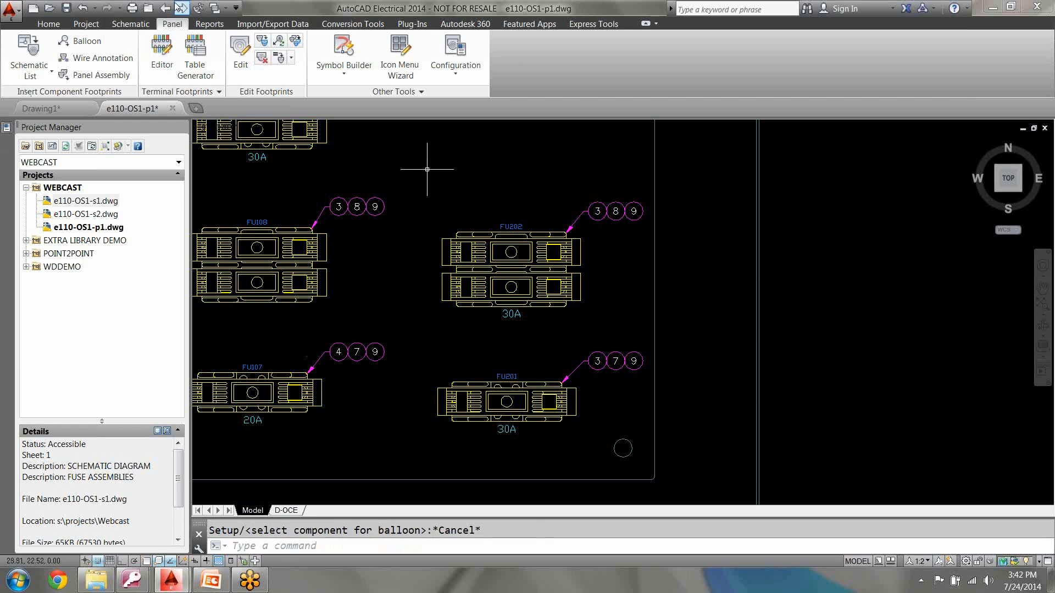
Step: Go to the e110-OS1-s2 drawing and open the HFU1 fuse symbol in Symbol Builder
click(165, 9)
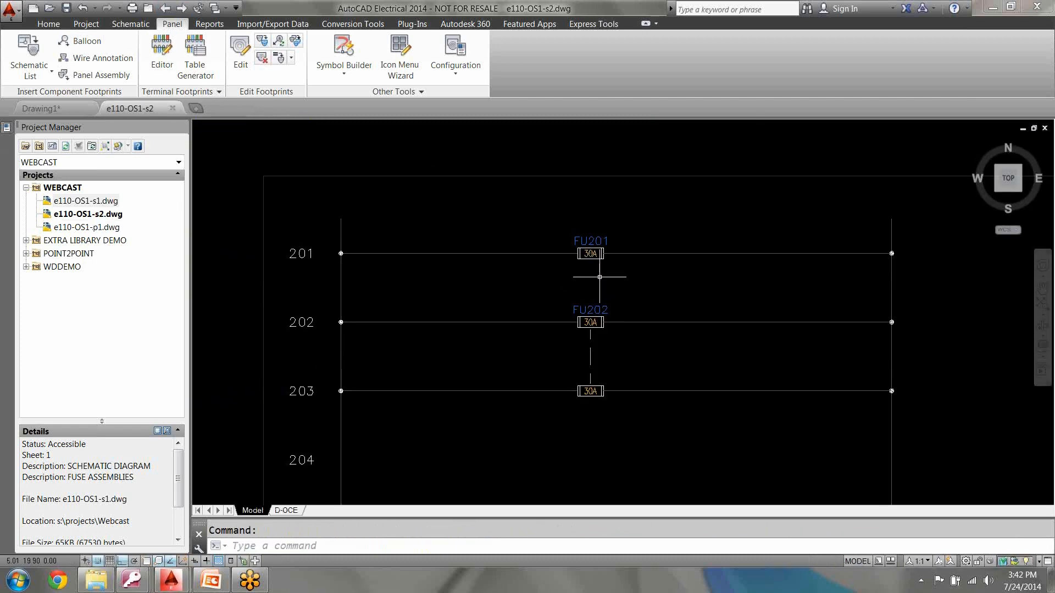
click(356, 63)
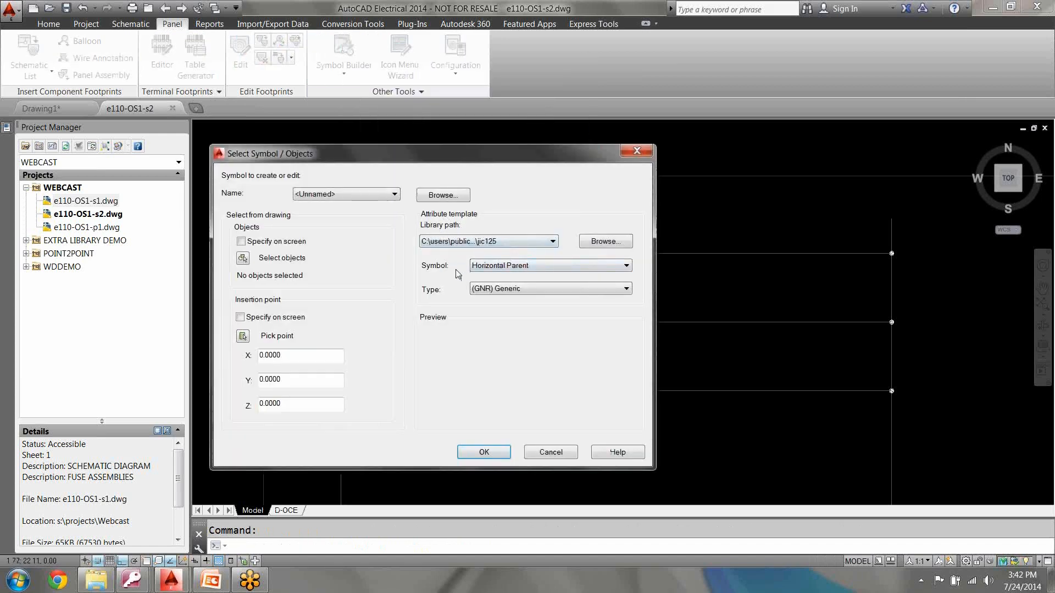
click(379, 195)
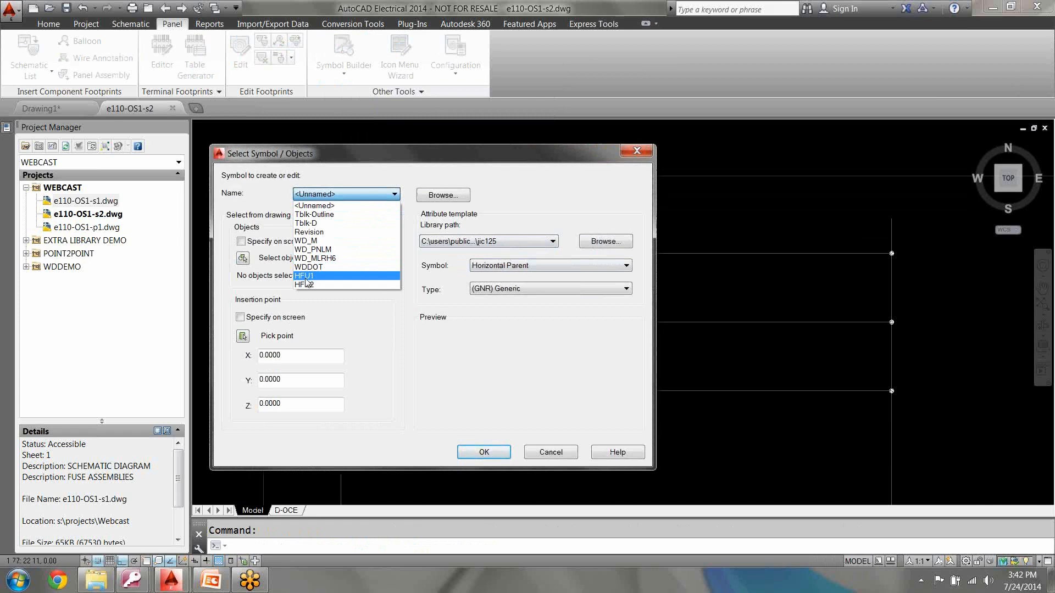
click(306, 276)
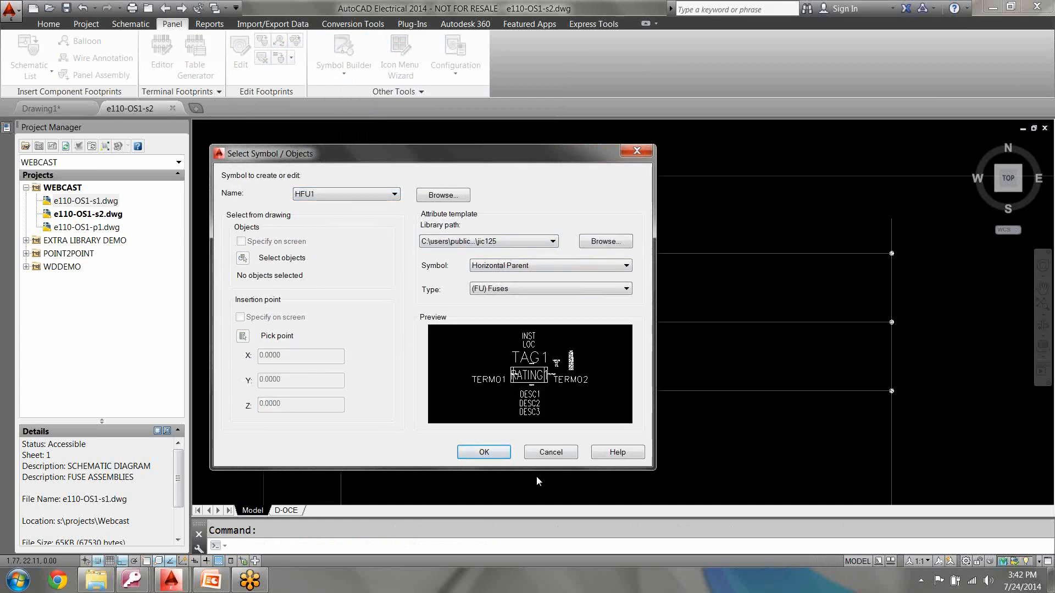
click(484, 452)
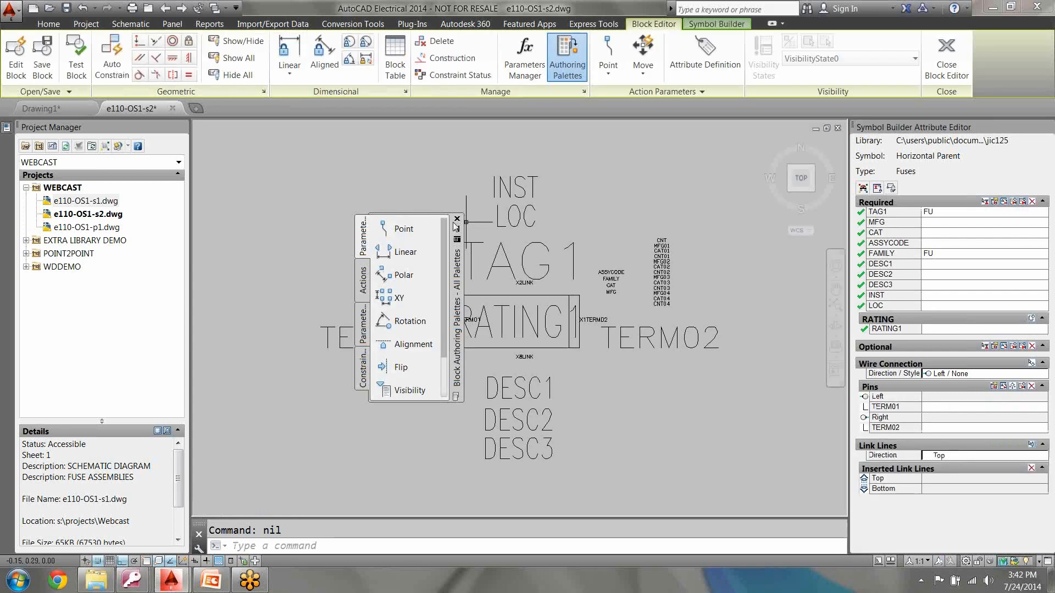
Step: Close the block authoring palettes and examine the symbol's CNT and MFG01 to CNT04 multiple-catalog attributes
click(456, 219)
scroll(687, 285, up, 2)
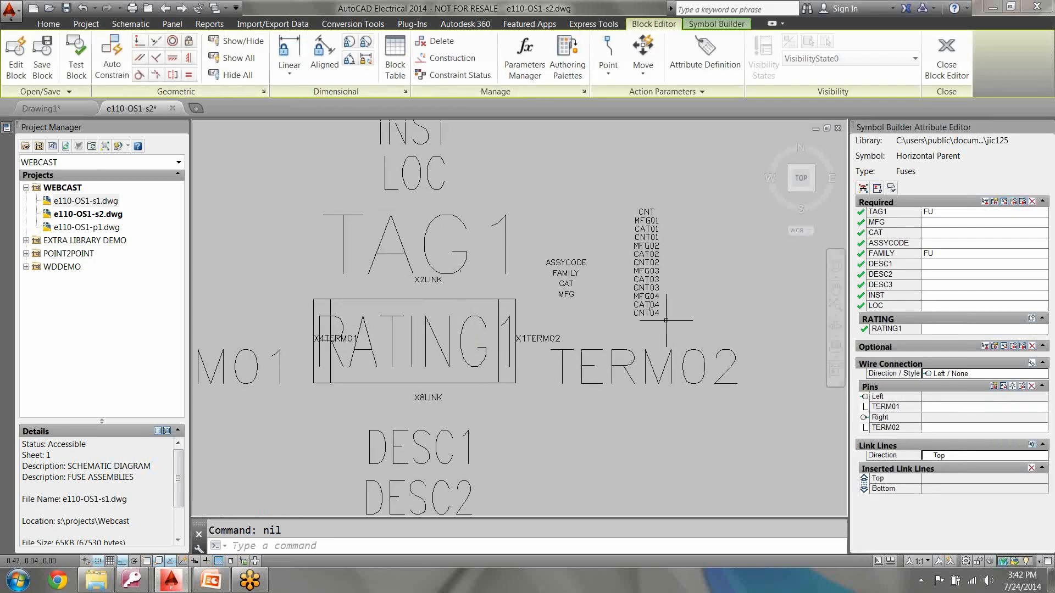
scroll(669, 319, up, 2)
middle_drag(648, 325, 554, 443)
scroll(585, 433, up, 2)
middle_drag(632, 428, 702, 434)
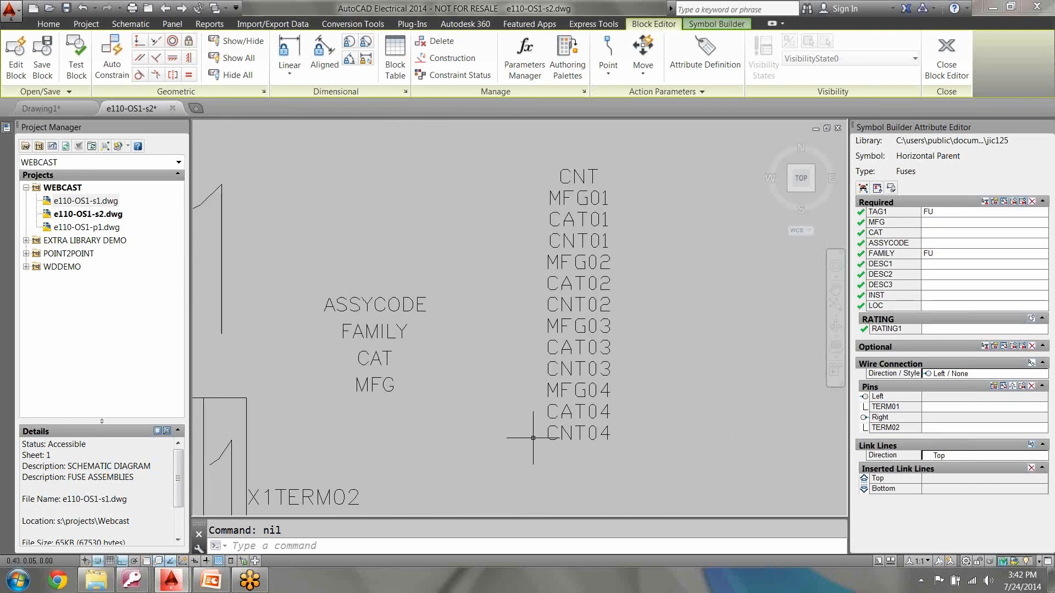
mouse_move(505, 479)
mouse_down()
mouse_move(596, 471)
mouse_move(681, 165)
mouse_move(522, 163)
mouse_move(499, 464)
mouse_move(510, 485)
mouse_up()
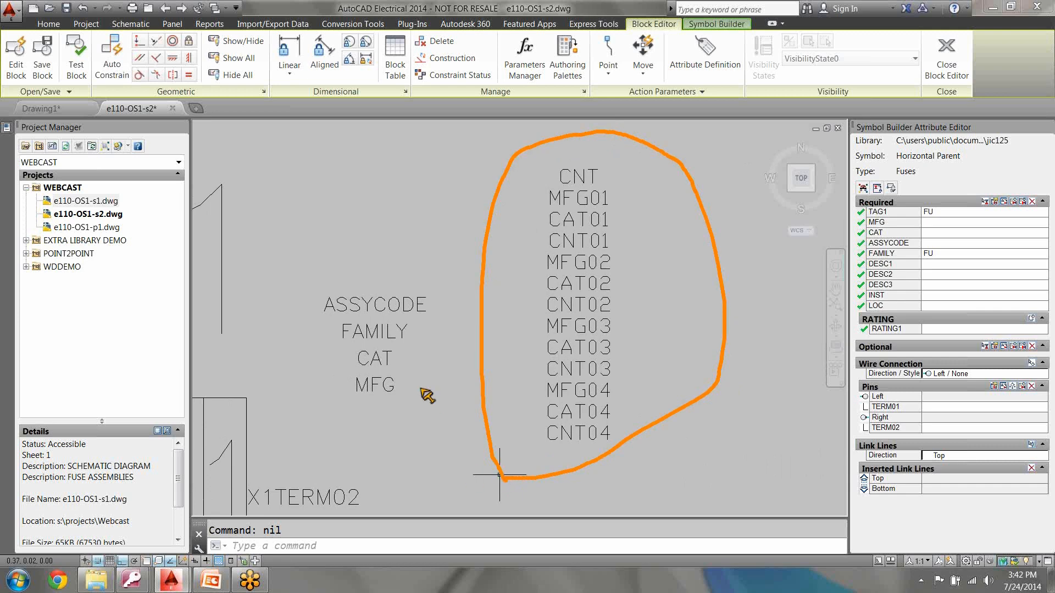
drag(403, 355, 424, 349)
drag(397, 385, 418, 384)
drag(604, 173, 643, 158)
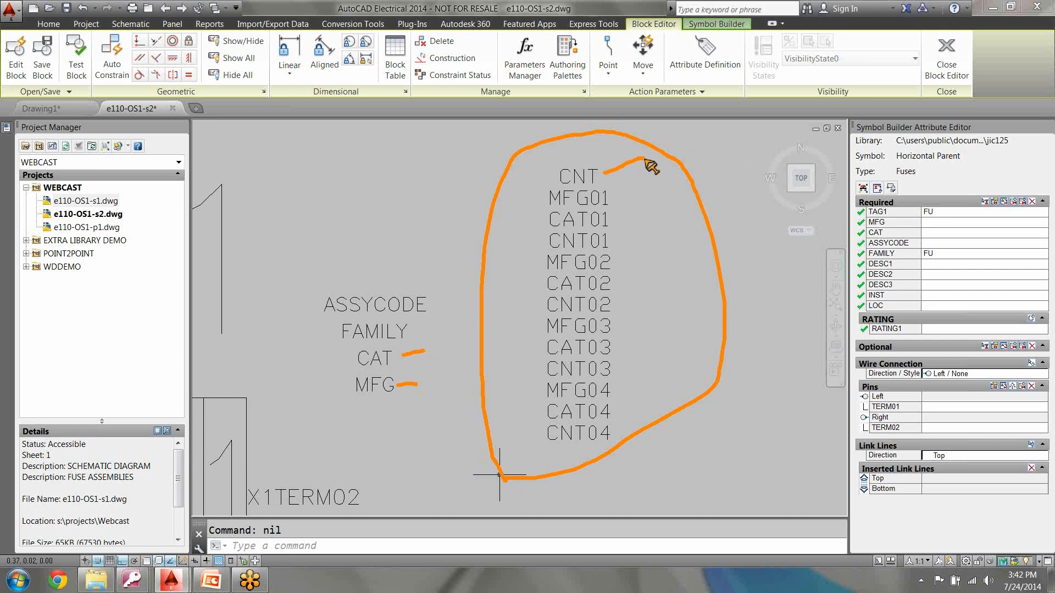
drag(641, 155, 436, 262)
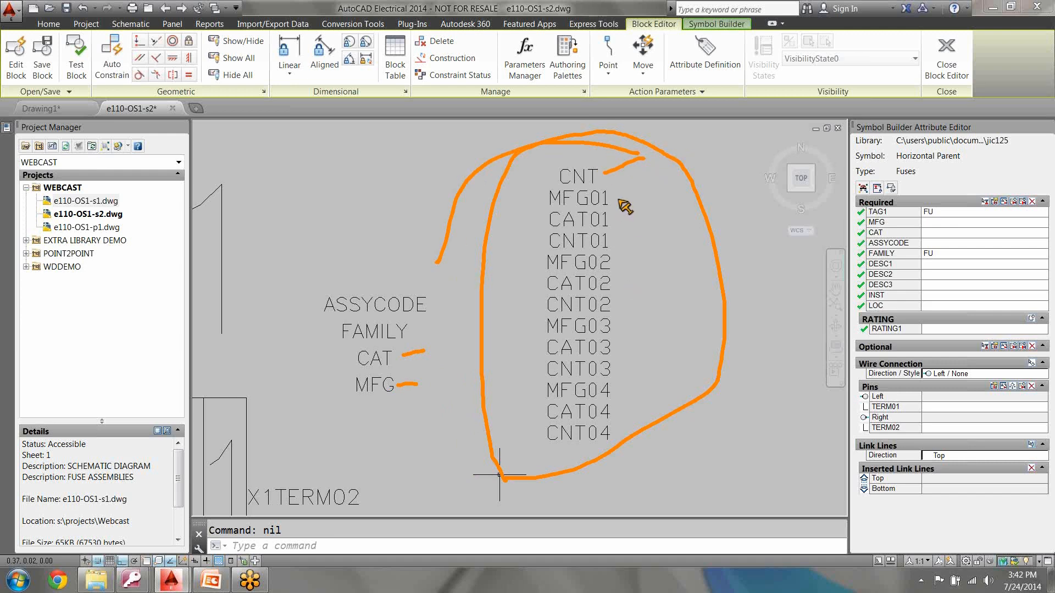
mouse_move(621, 205)
mouse_down()
mouse_move(621, 358)
mouse_move(610, 370)
mouse_up()
mouse_move(612, 384)
mouse_down()
mouse_move(625, 397)
mouse_move(621, 440)
mouse_up()
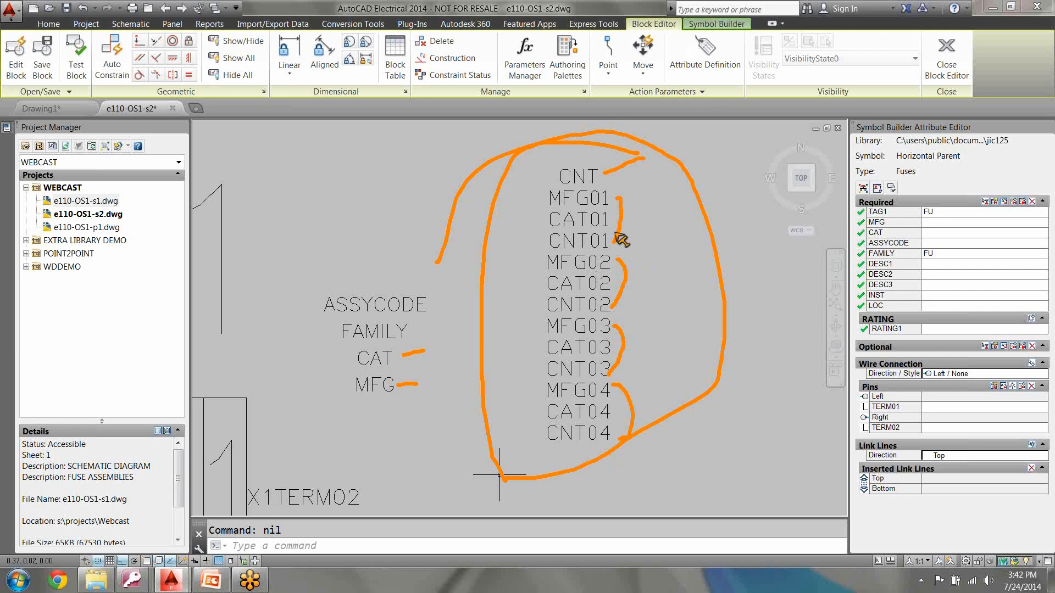
drag(621, 216, 666, 210)
drag(627, 272, 666, 266)
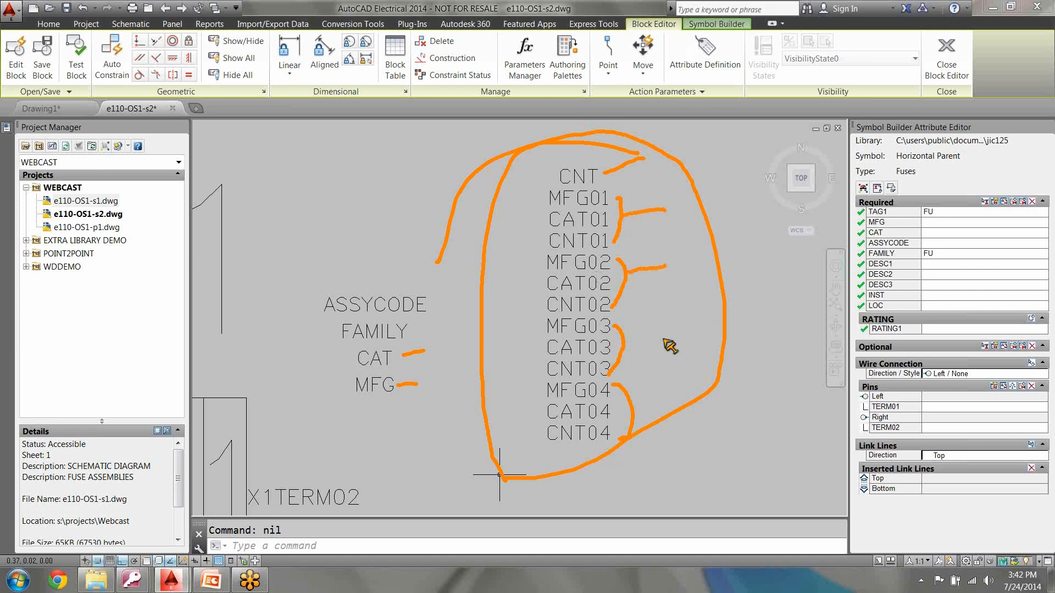
drag(624, 347, 652, 339)
key(Escape)
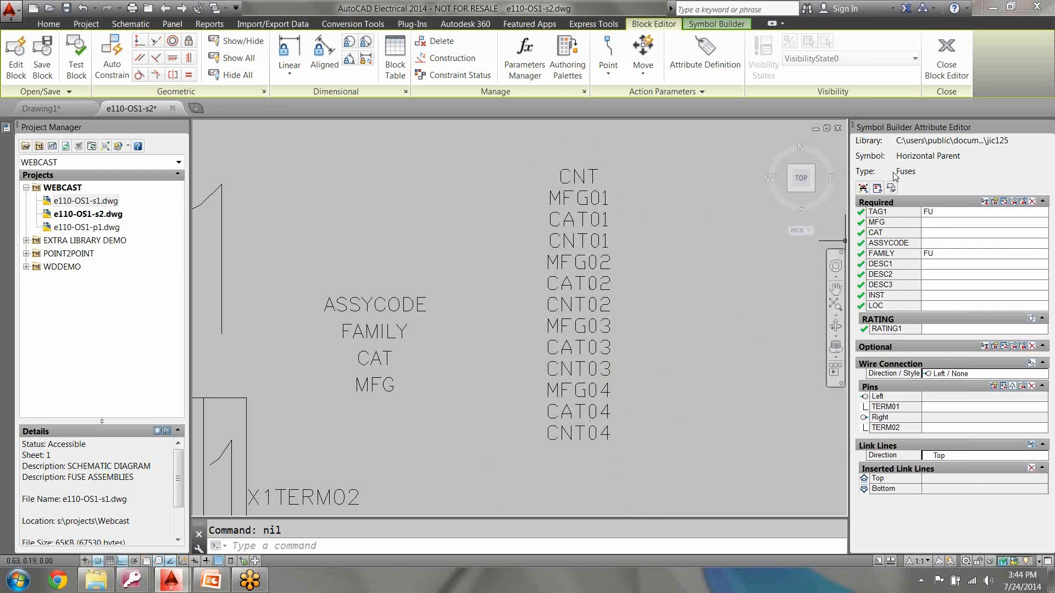
Step: Close the block editor without saving the HFU1 symbol
click(952, 64)
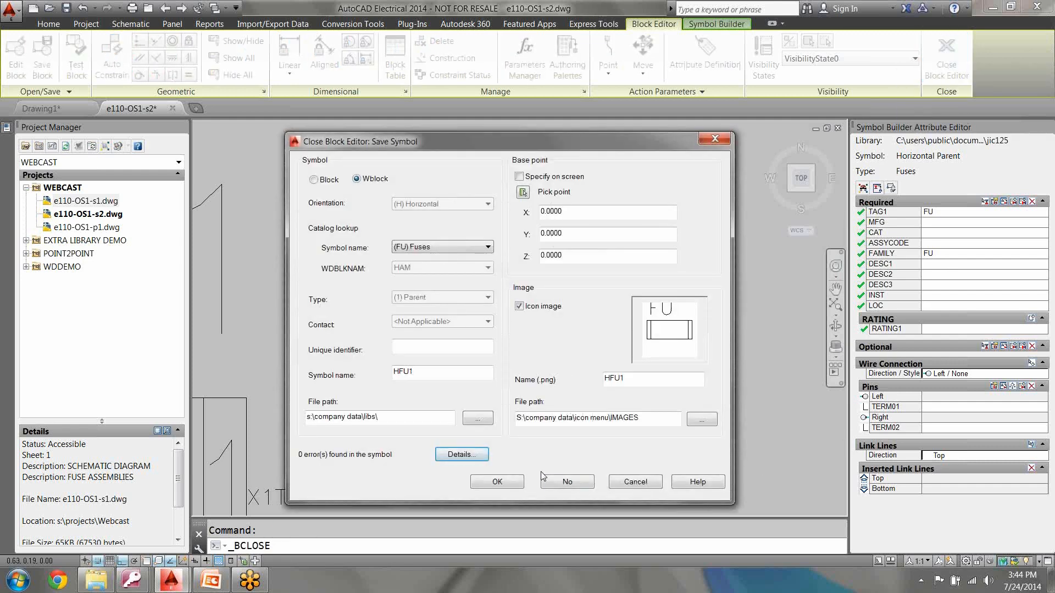
click(567, 481)
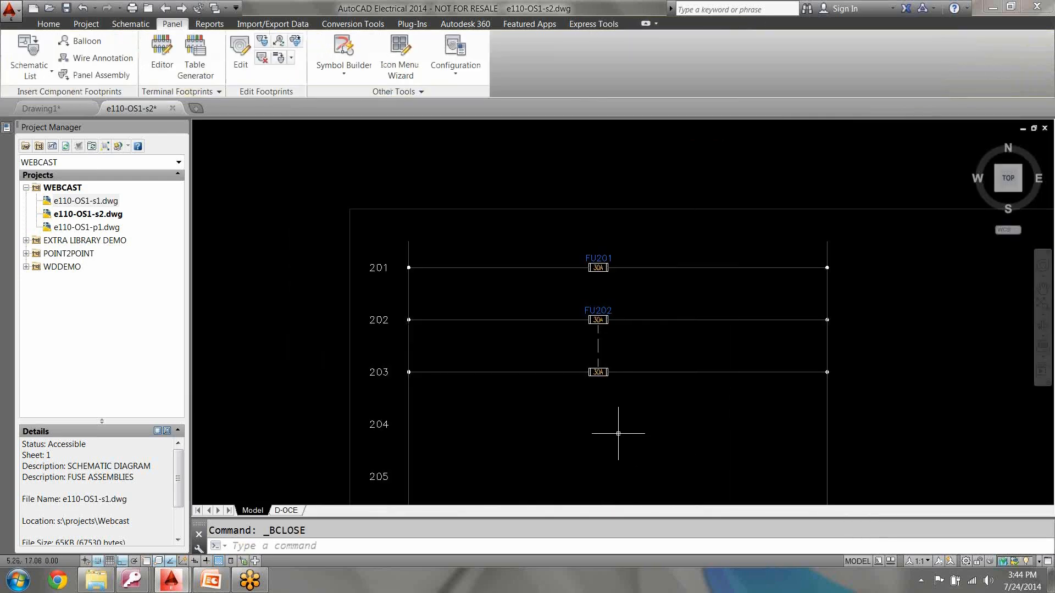
click(211, 580)
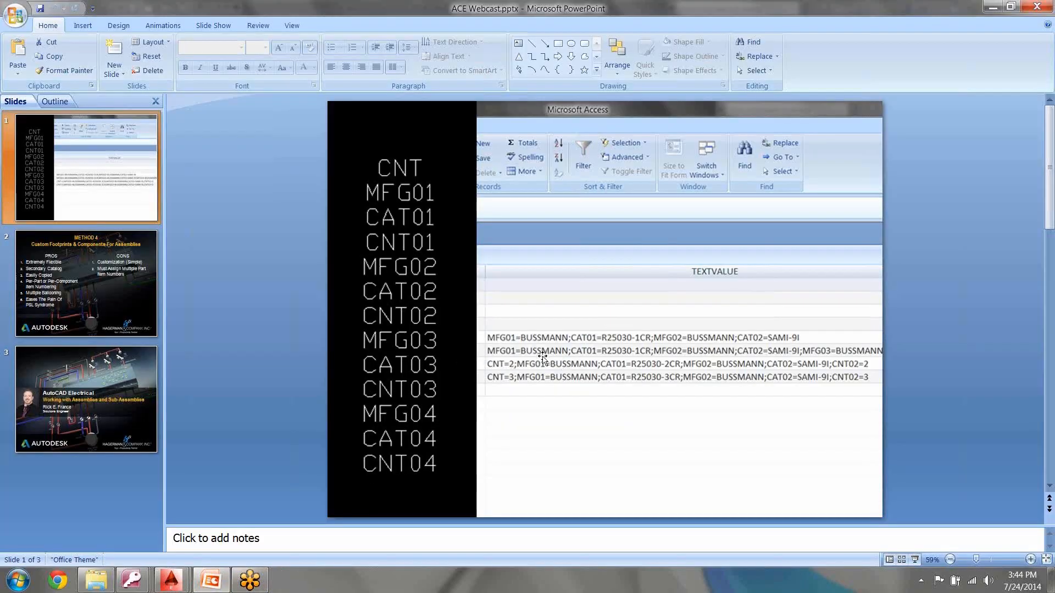
key(F5)
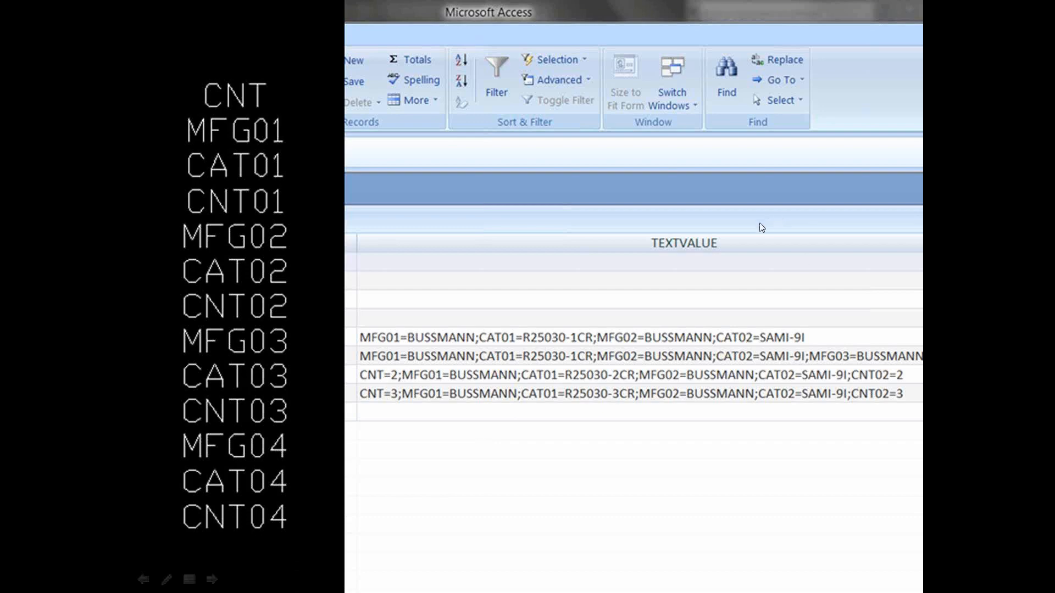
key(Escape)
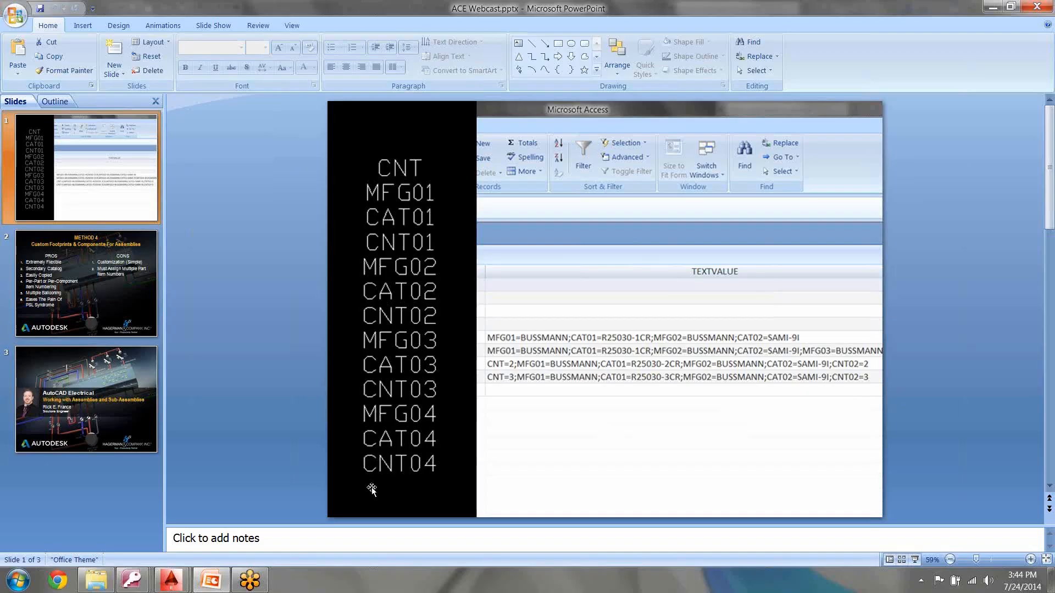
click(171, 583)
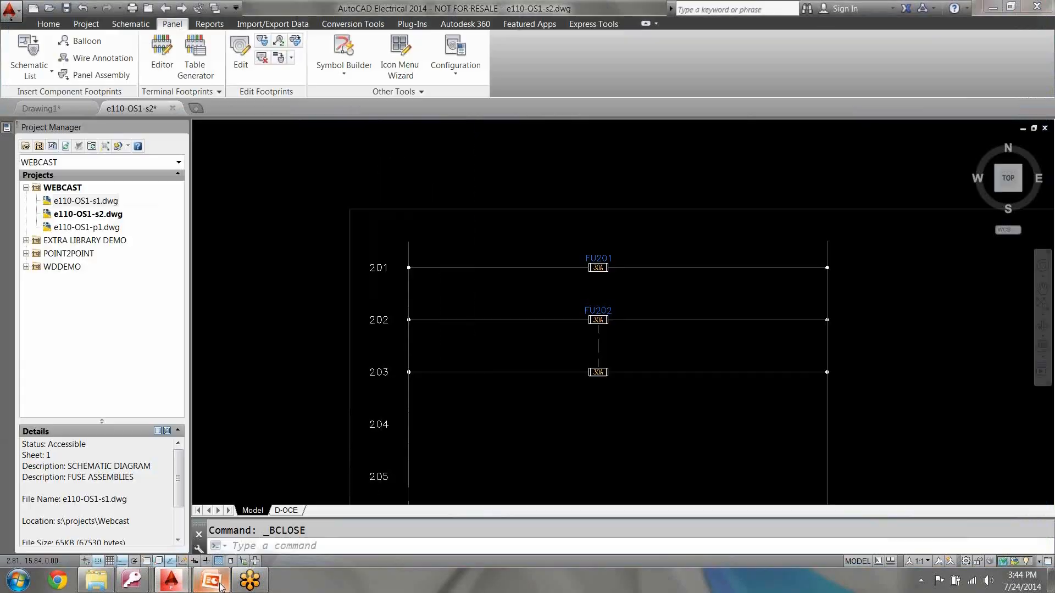
Step: Switch to the Vandelay catalog database in Access, review the FU table's assembly records and their TEXTVALUE entries, and minimize it
mouse_move(138, 579)
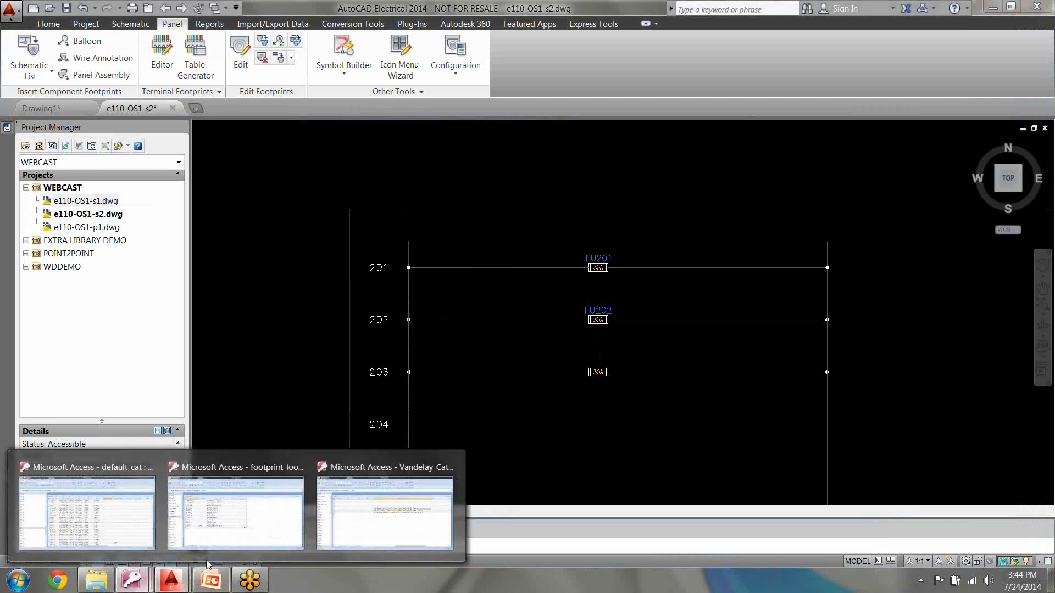
click(366, 517)
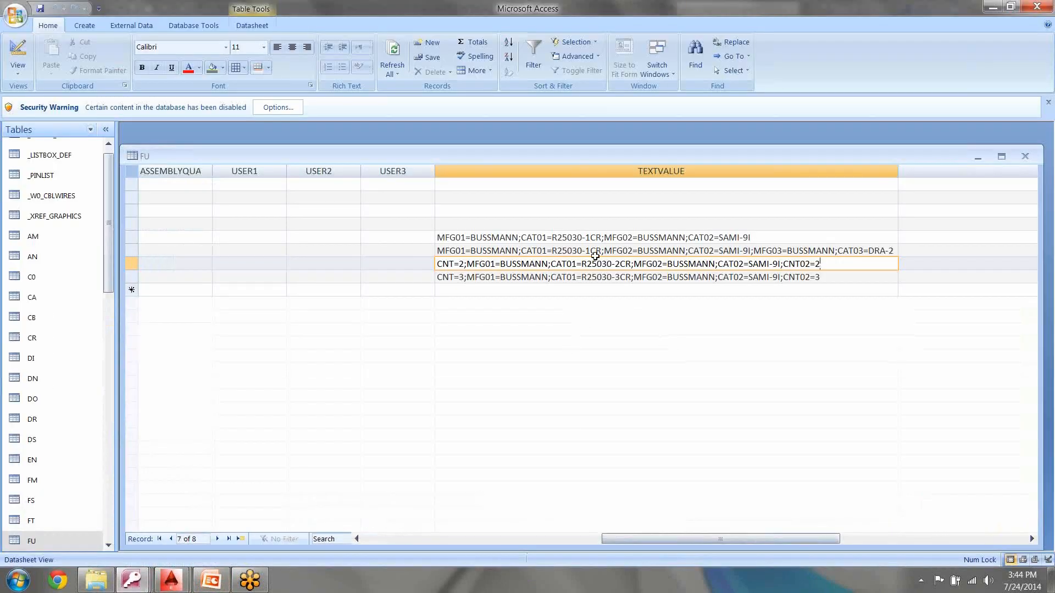
click(568, 539)
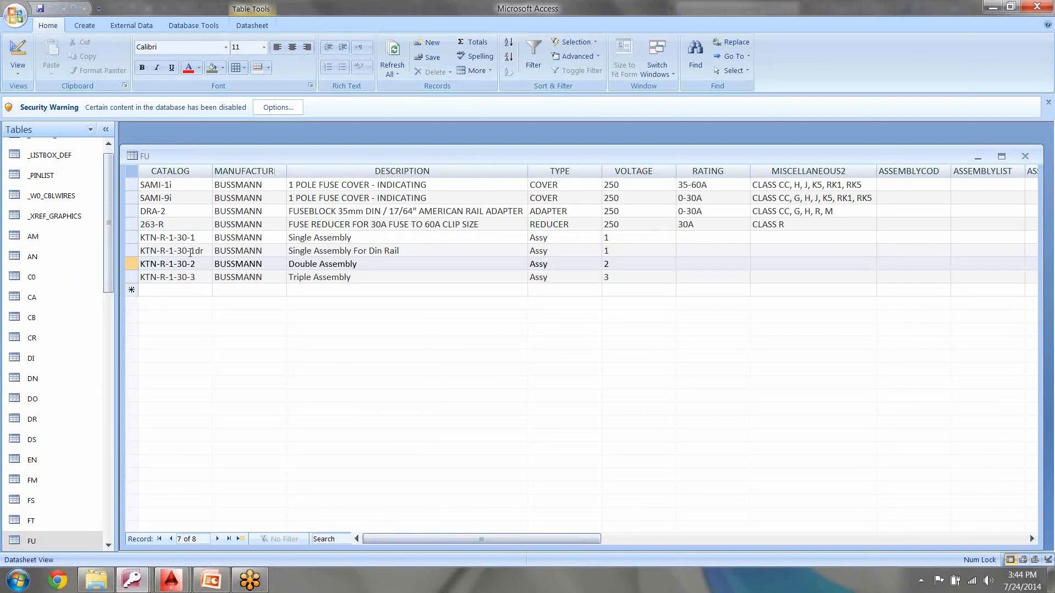
click(655, 539)
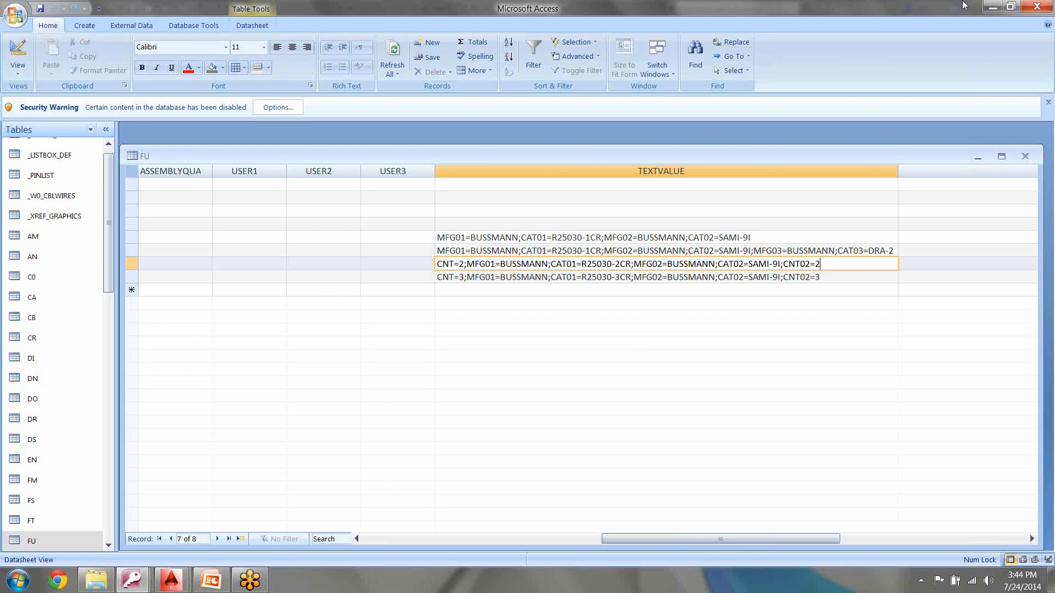
click(993, 8)
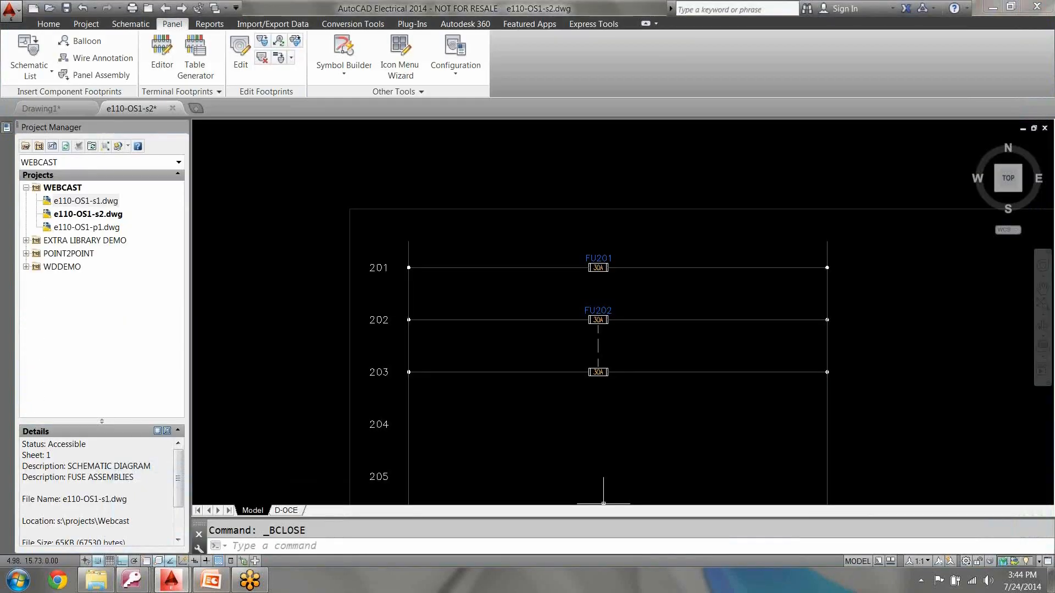
Step: Switch to the PowerPoint slide show, link MFG01 and CAT01 to the first TEXTVALUE assembly entry with pen lines, mark its second part, and erase the ink
click(212, 583)
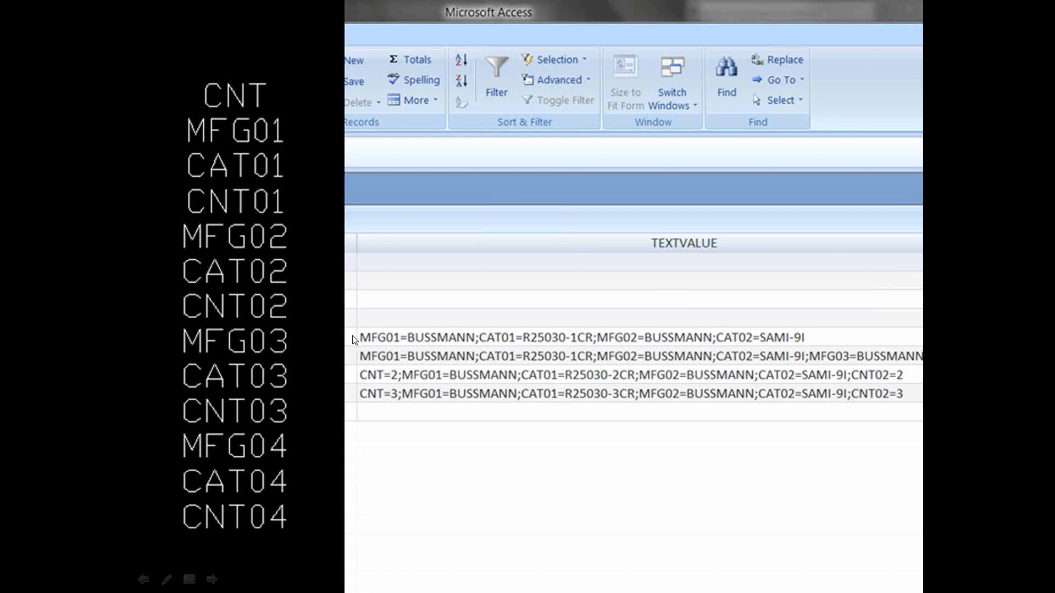
mouse_move(287, 134)
mouse_down()
mouse_move(332, 200)
mouse_move(356, 330)
mouse_up()
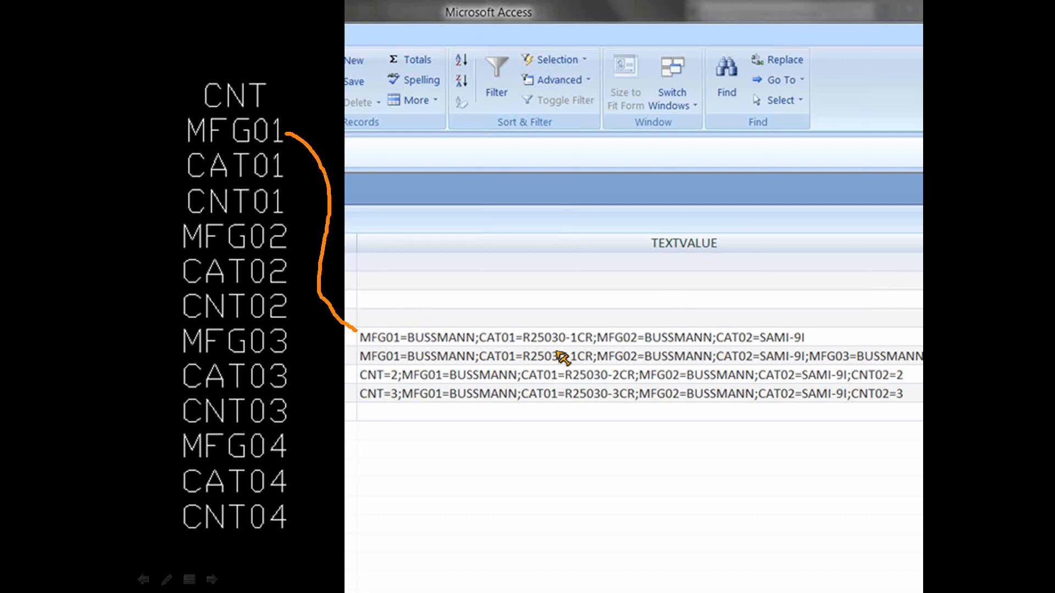
mouse_move(505, 324)
mouse_down()
mouse_move(315, 162)
mouse_move(279, 165)
mouse_up()
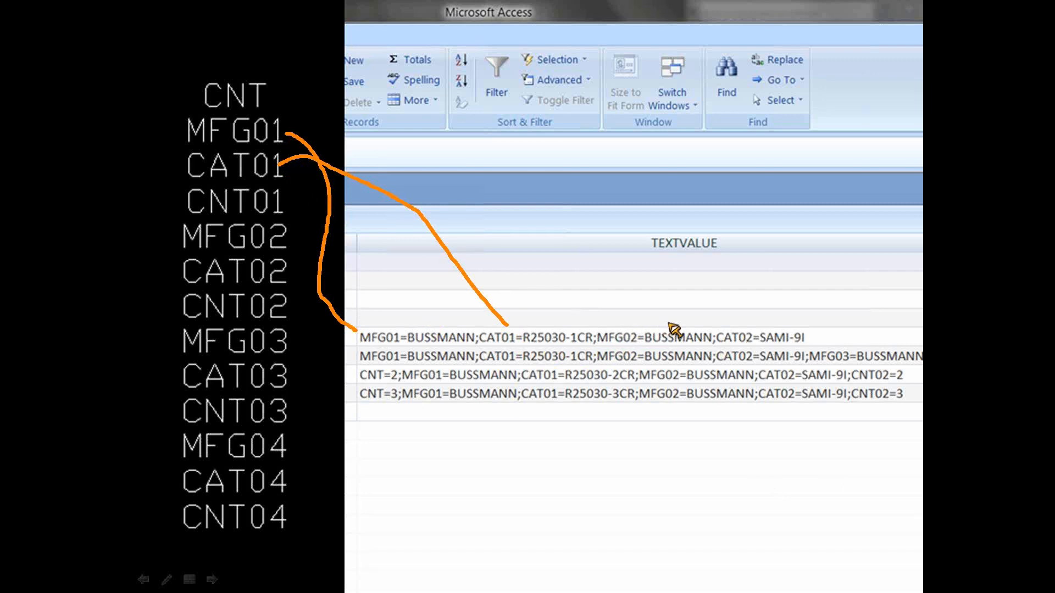
drag(669, 323, 589, 281)
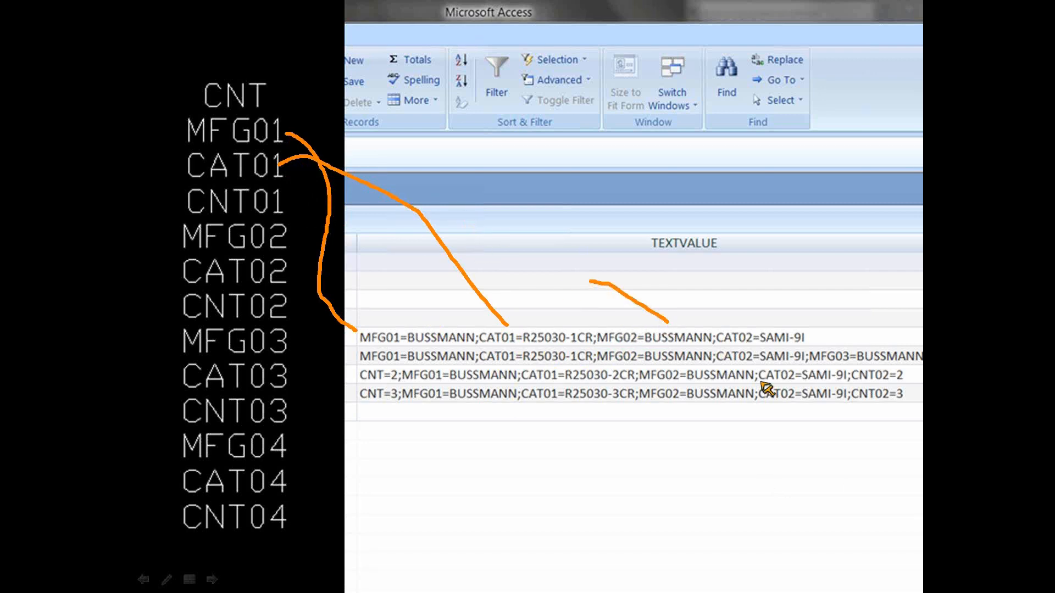
drag(777, 327, 681, 260)
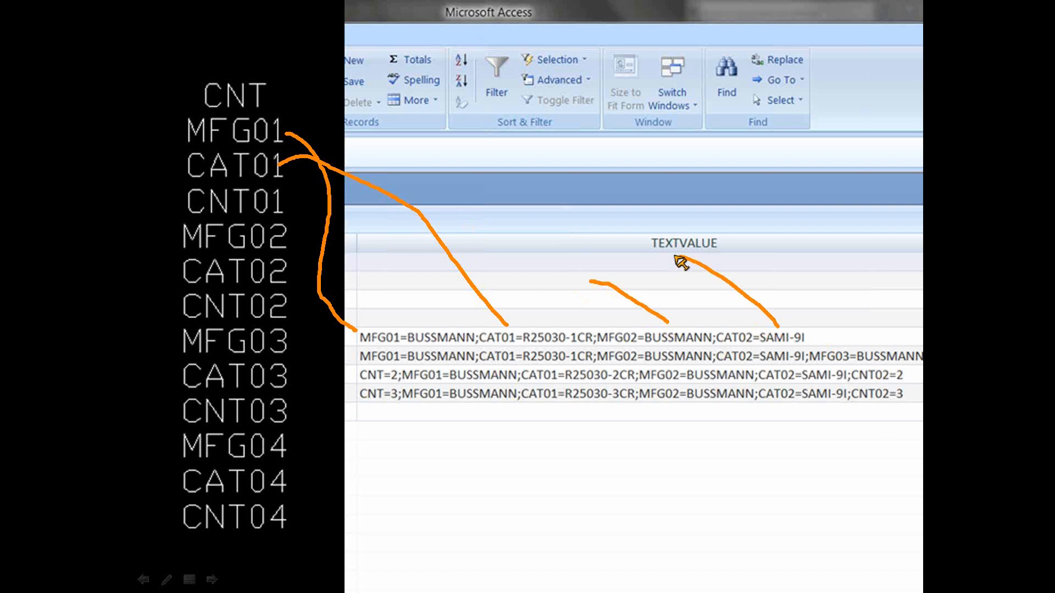
key(e)
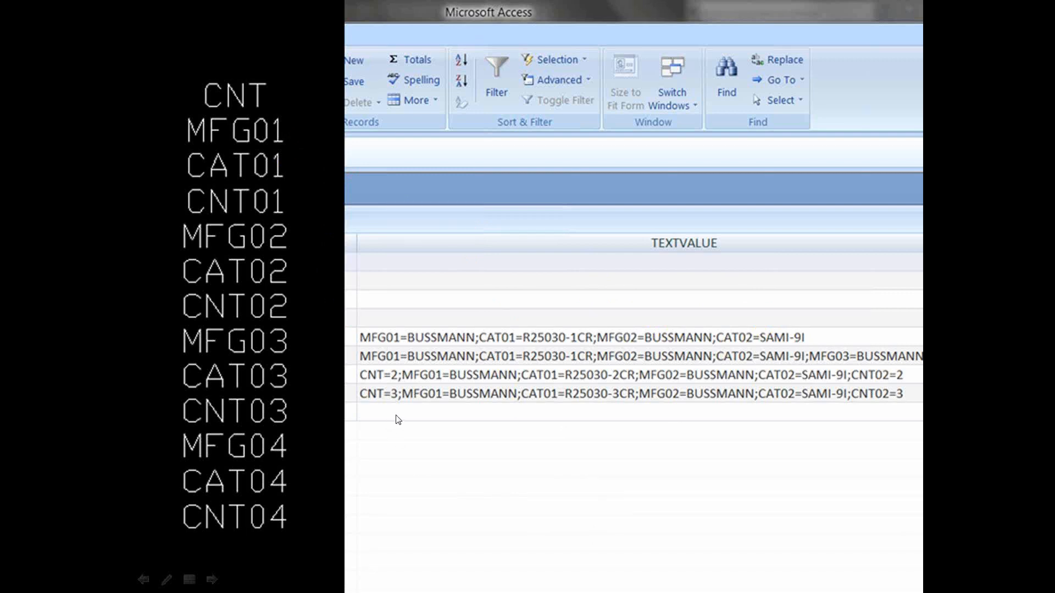
Step: Link the CNT and CNT02 attributes to the CNT=2 TEXTVALUE entry with pen lines, underline its part data, and erase the ink
key(ctrl+p)
drag(360, 387, 392, 383)
mouse_move(275, 86)
mouse_down()
mouse_move(360, 378)
mouse_move(509, 393)
mouse_move(606, 388)
mouse_up()
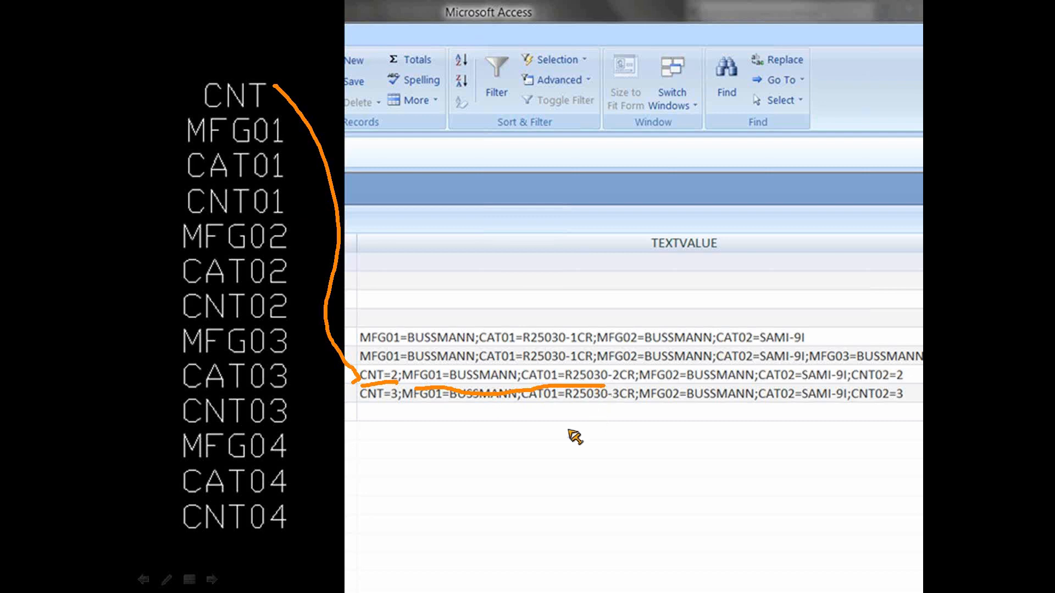
mouse_move(608, 389)
mouse_down()
mouse_move(625, 380)
mouse_move(905, 384)
mouse_move(549, 541)
mouse_move(297, 311)
mouse_up()
click(671, 387)
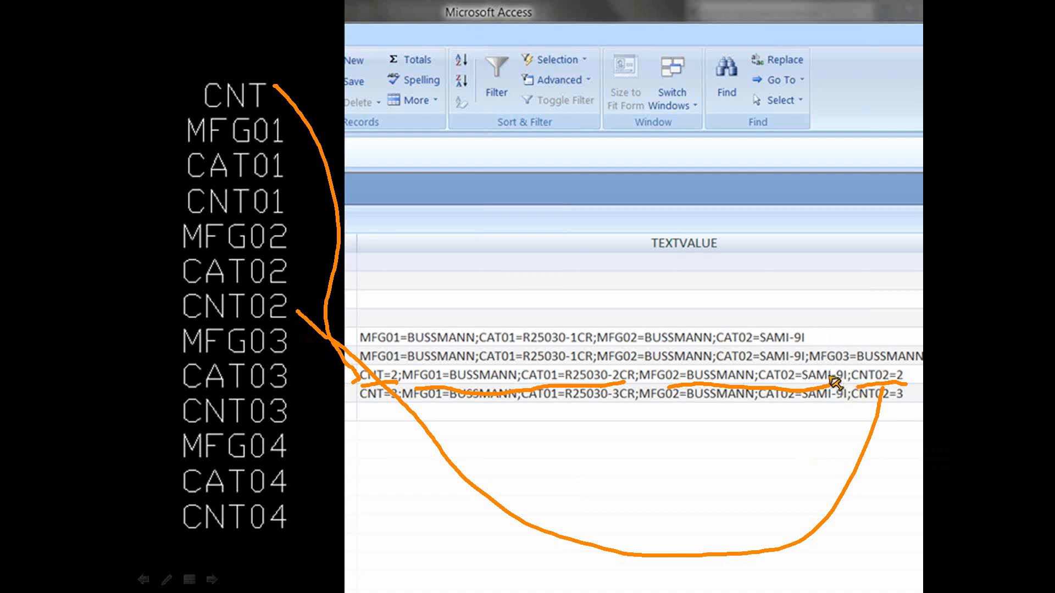
key(e)
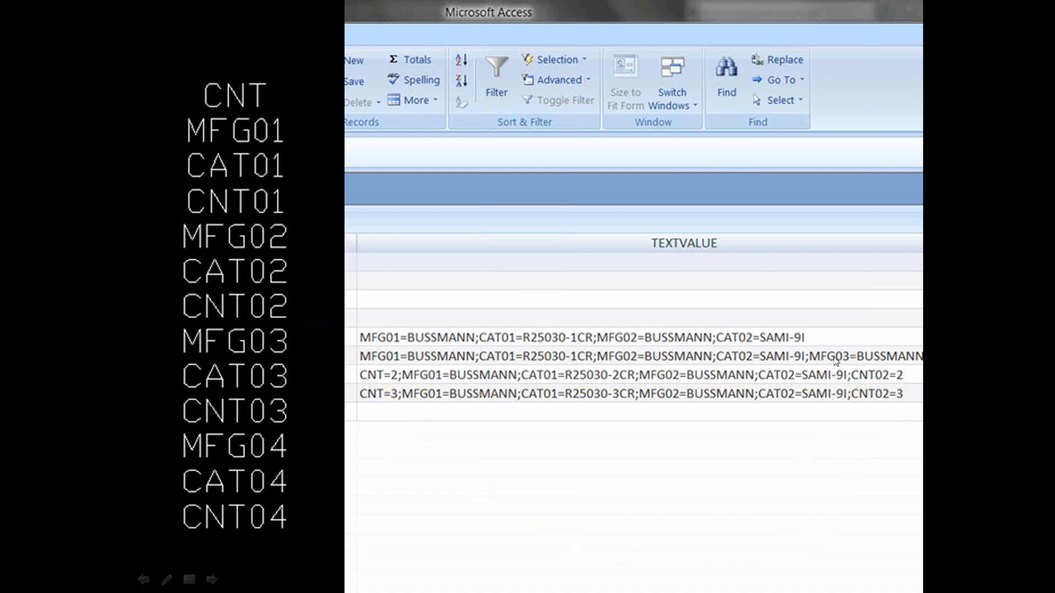
Step: Bracket the whole attribute list from CNT to CNT04 in pen, connect it to the TEXTVALUE entries, and erase the ink
mouse_move(866, 333)
mouse_down()
mouse_move(876, 345)
mouse_move(942, 347)
mouse_up()
mouse_move(291, 65)
mouse_down()
mouse_move(330, 407)
mouse_move(300, 525)
mouse_up()
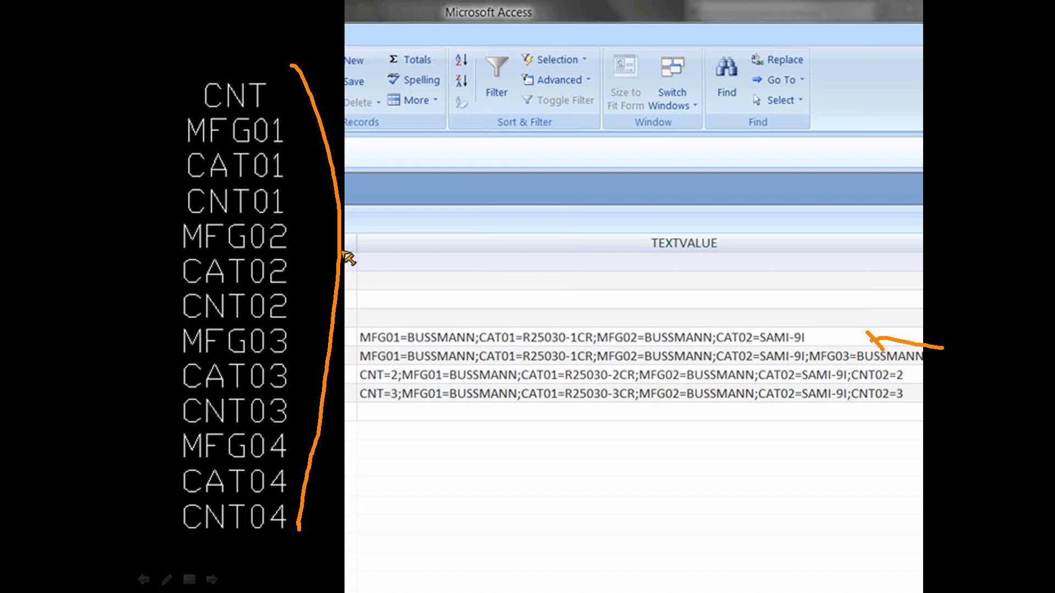
mouse_move(341, 251)
mouse_down()
mouse_move(379, 243)
mouse_move(440, 315)
mouse_up()
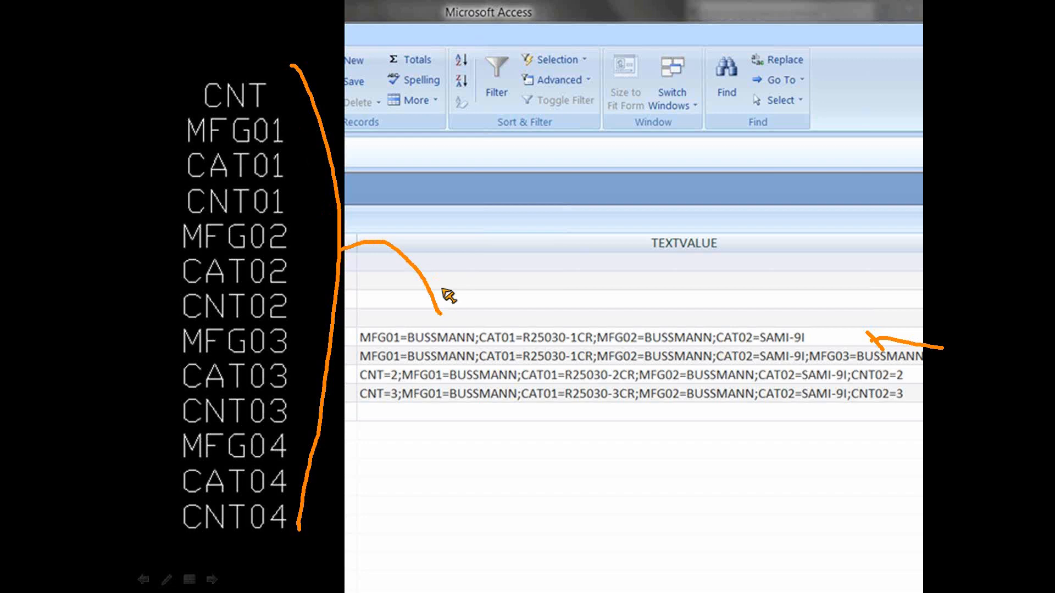
drag(419, 439, 637, 477)
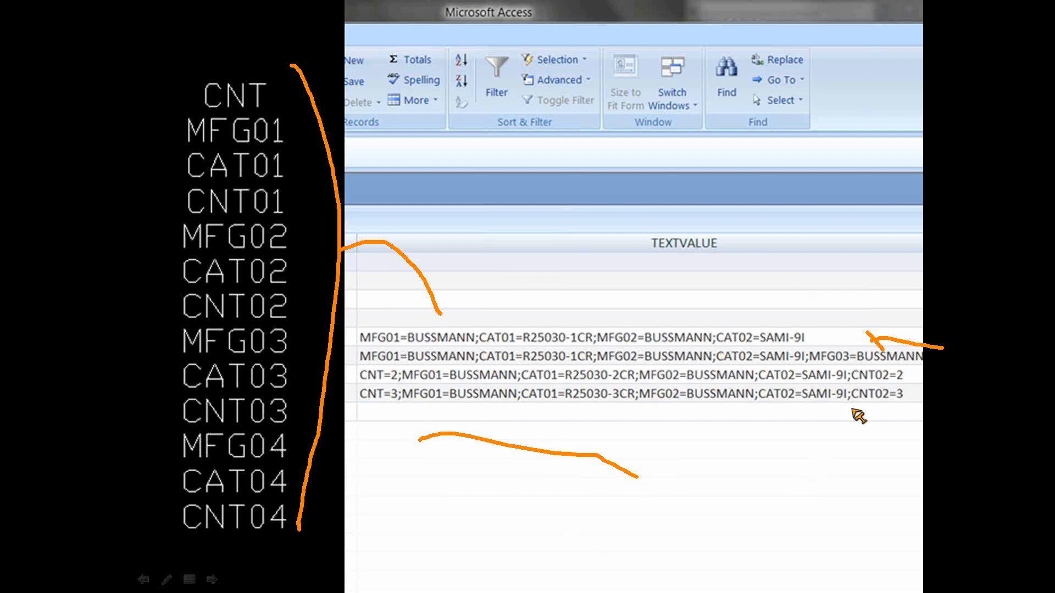
key(e)
Step: End the slide show and minimize PowerPoint to return to AutoCAD Electrical
key(ctrl+t)
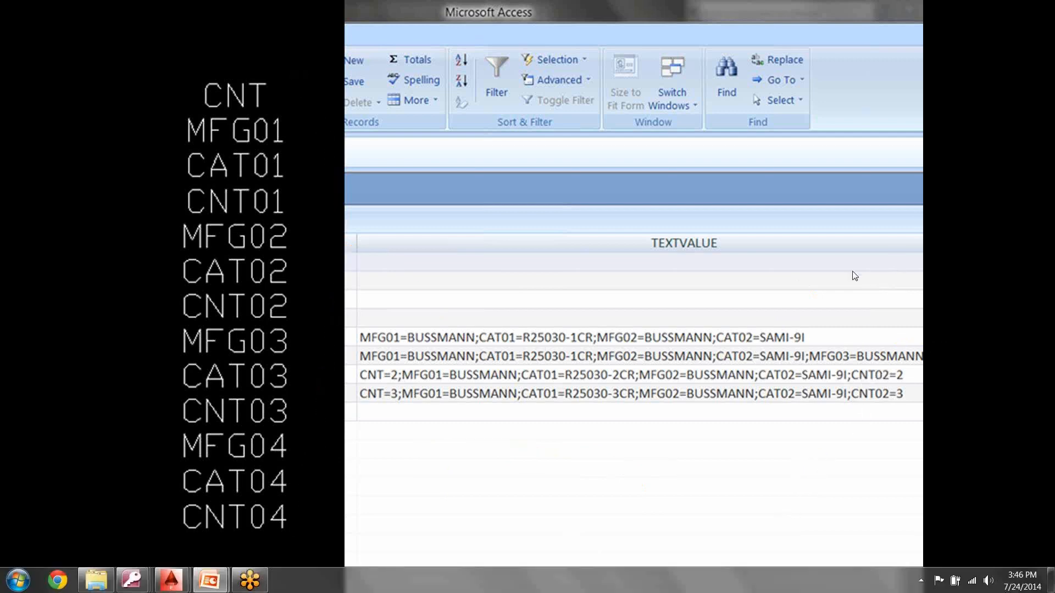
click(806, 276)
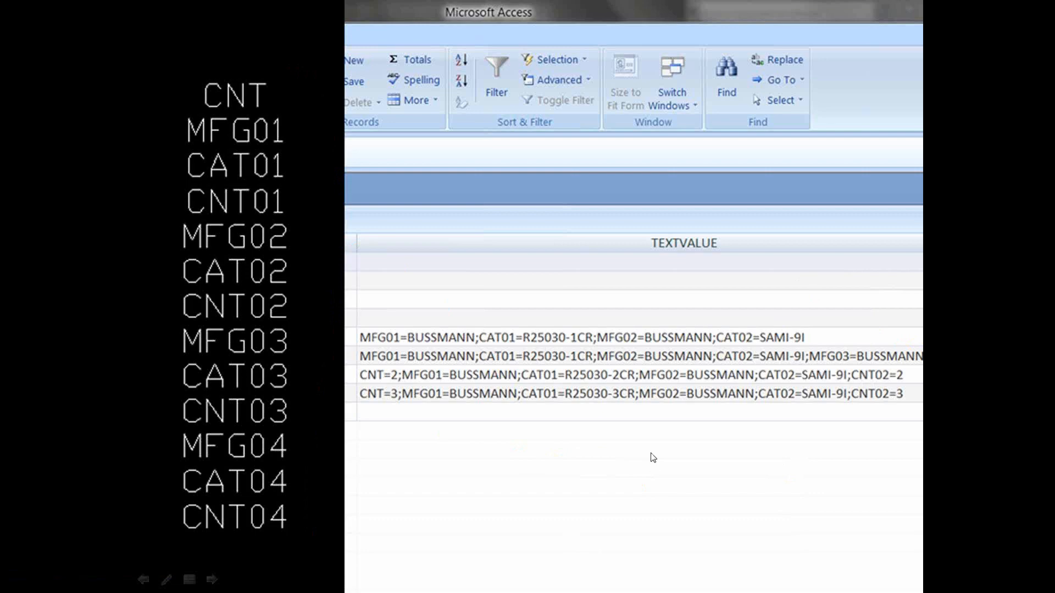
key(Escape)
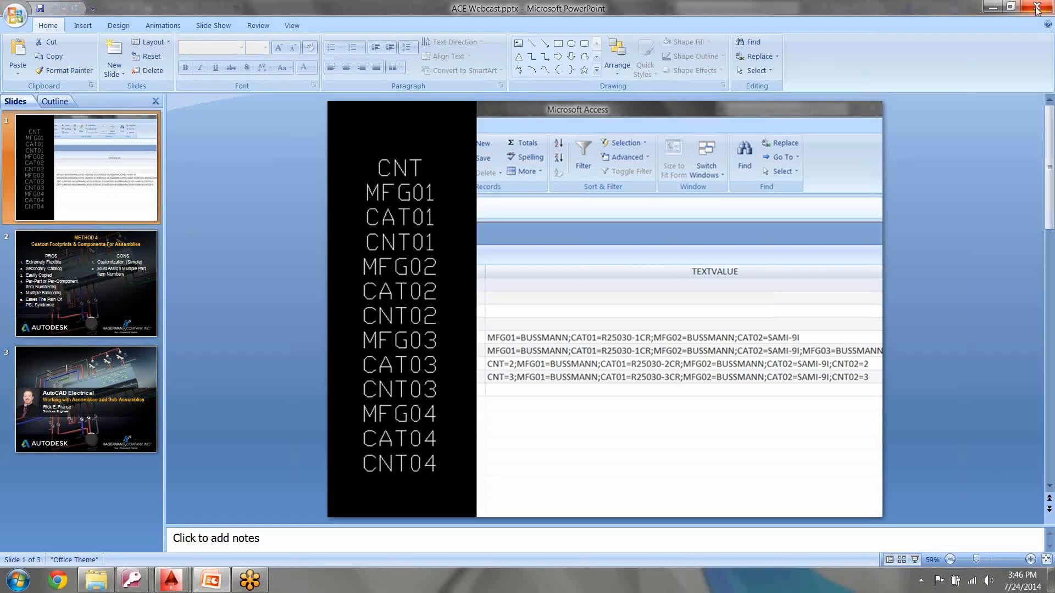
click(992, 7)
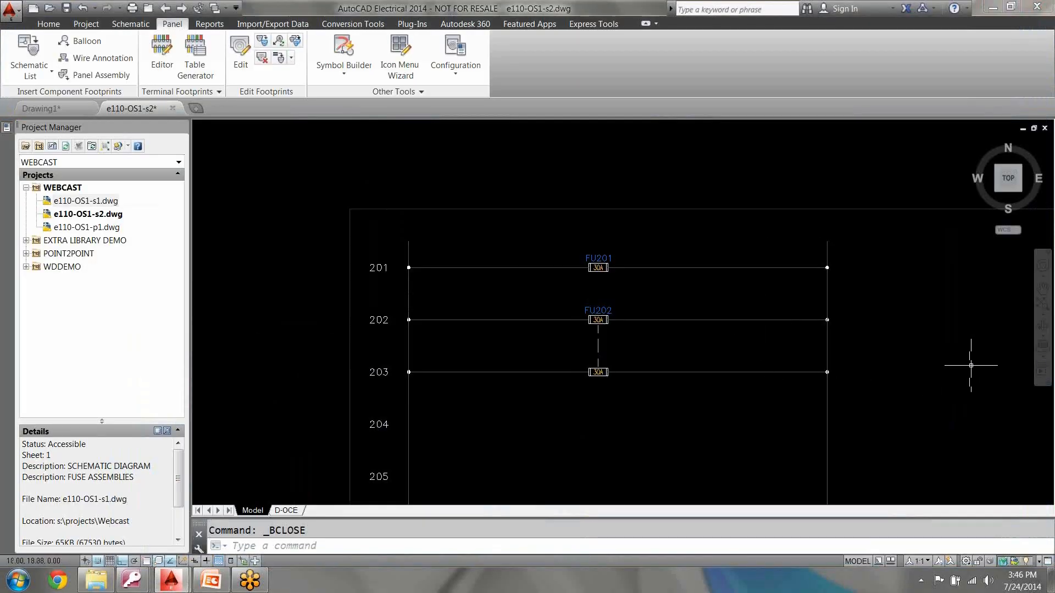
Step: Go from the e110-OS1-s2 schematic to the e110-OS1-p1 panel drawing and review the ballooned fuse footprints and parts table
scroll(791, 380, down, 4)
middle_drag(791, 380, 393, 215)
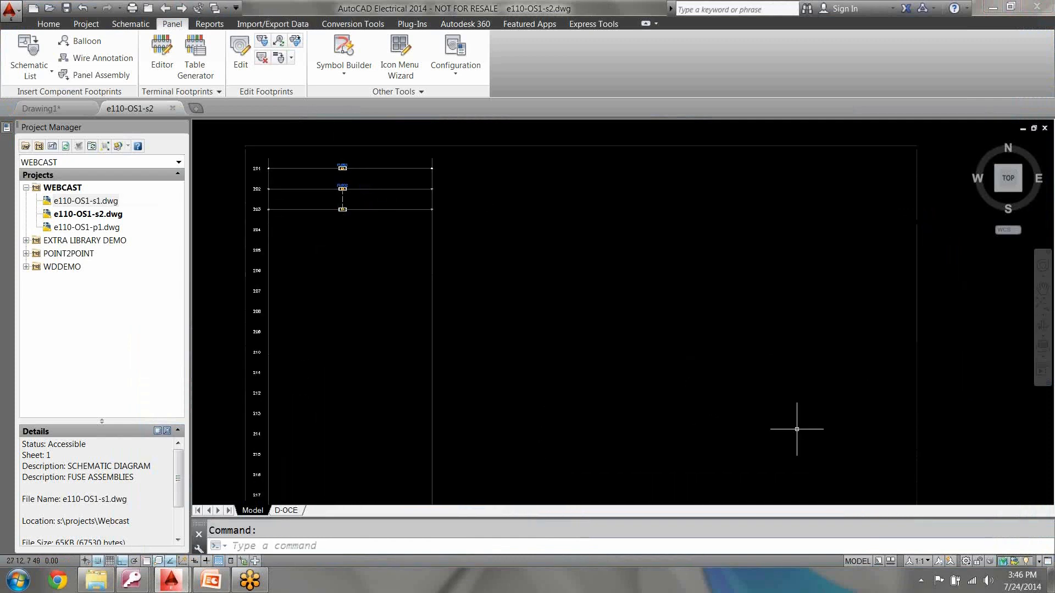
scroll(774, 261, down, 5)
mouse_move(774, 261)
middle_down()
mouse_move(607, 294)
mouse_move(491, 337)
middle_up()
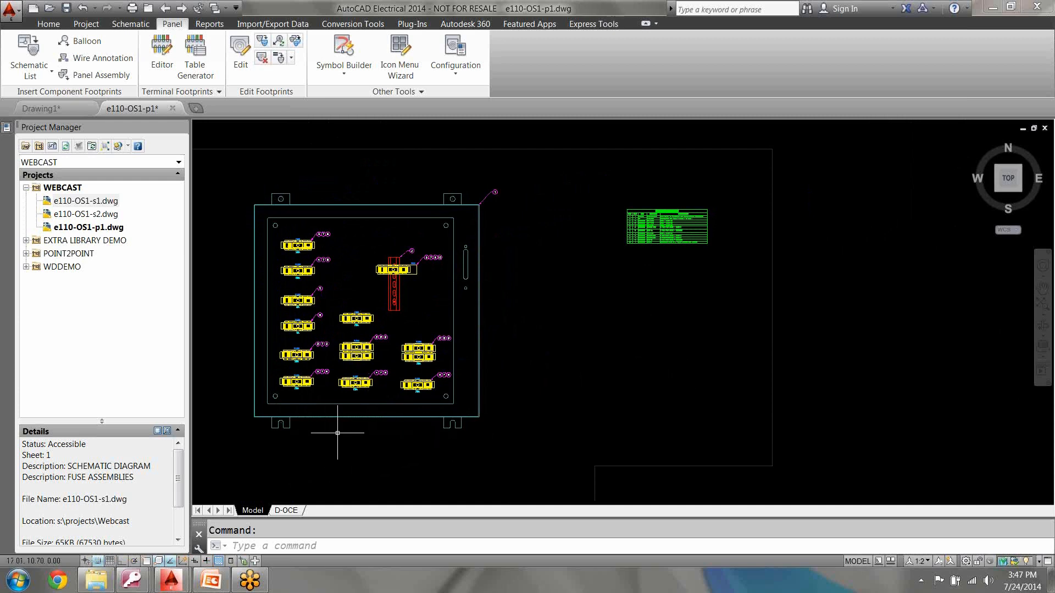
Step: Switch to PowerPoint, restart the slide show, and advance to the Method 4 slide on custom footprints and components for assemblies
click(225, 581)
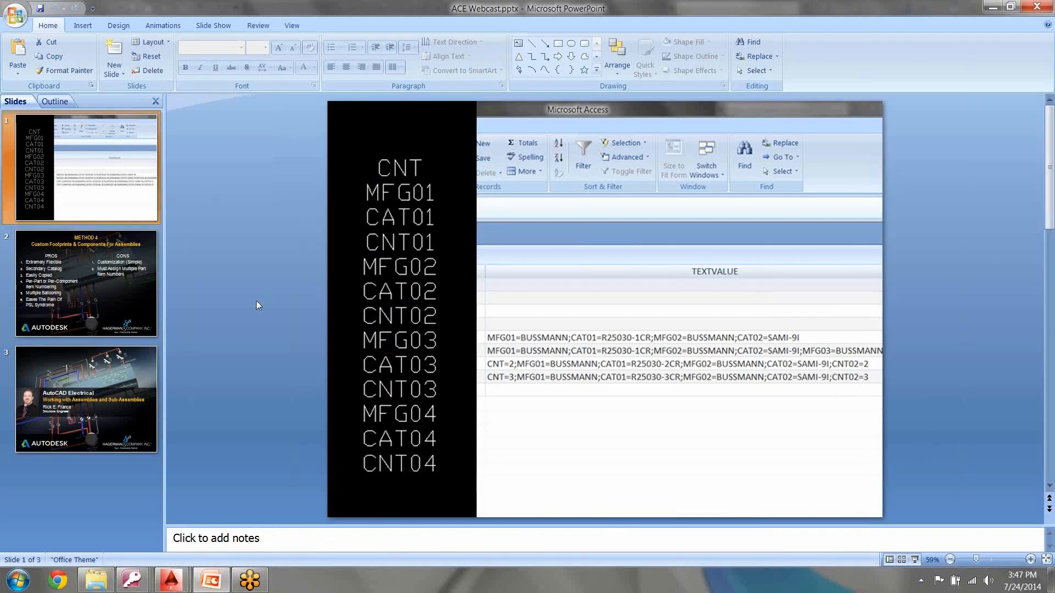
key(F5)
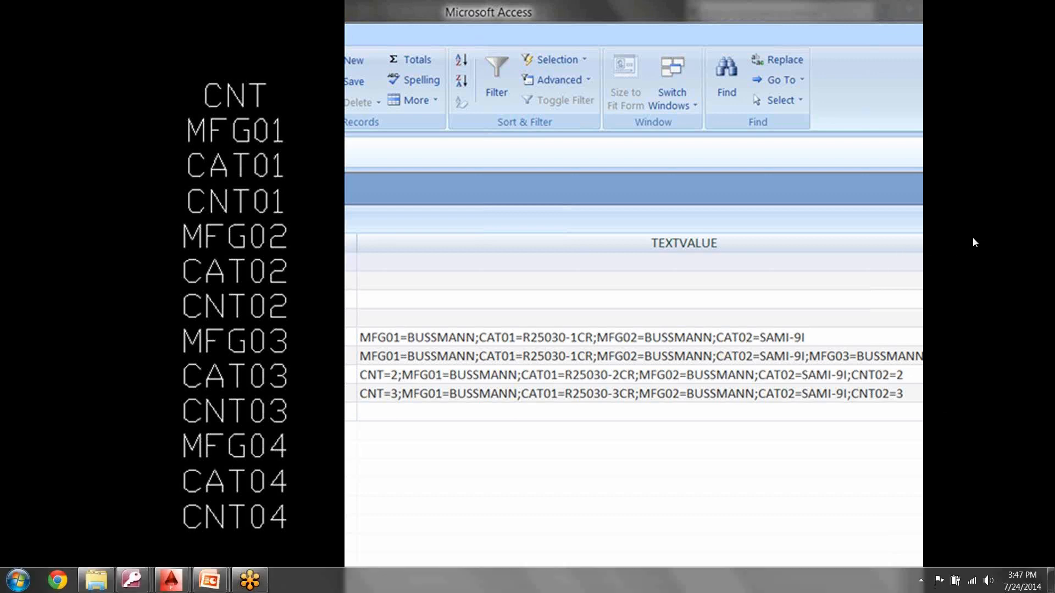
click(962, 421)
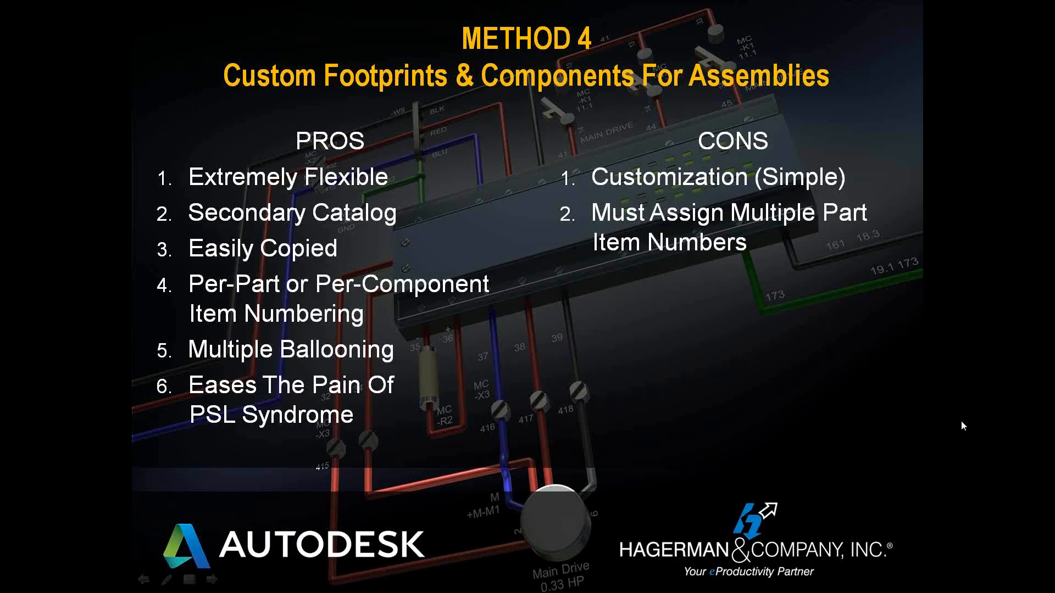